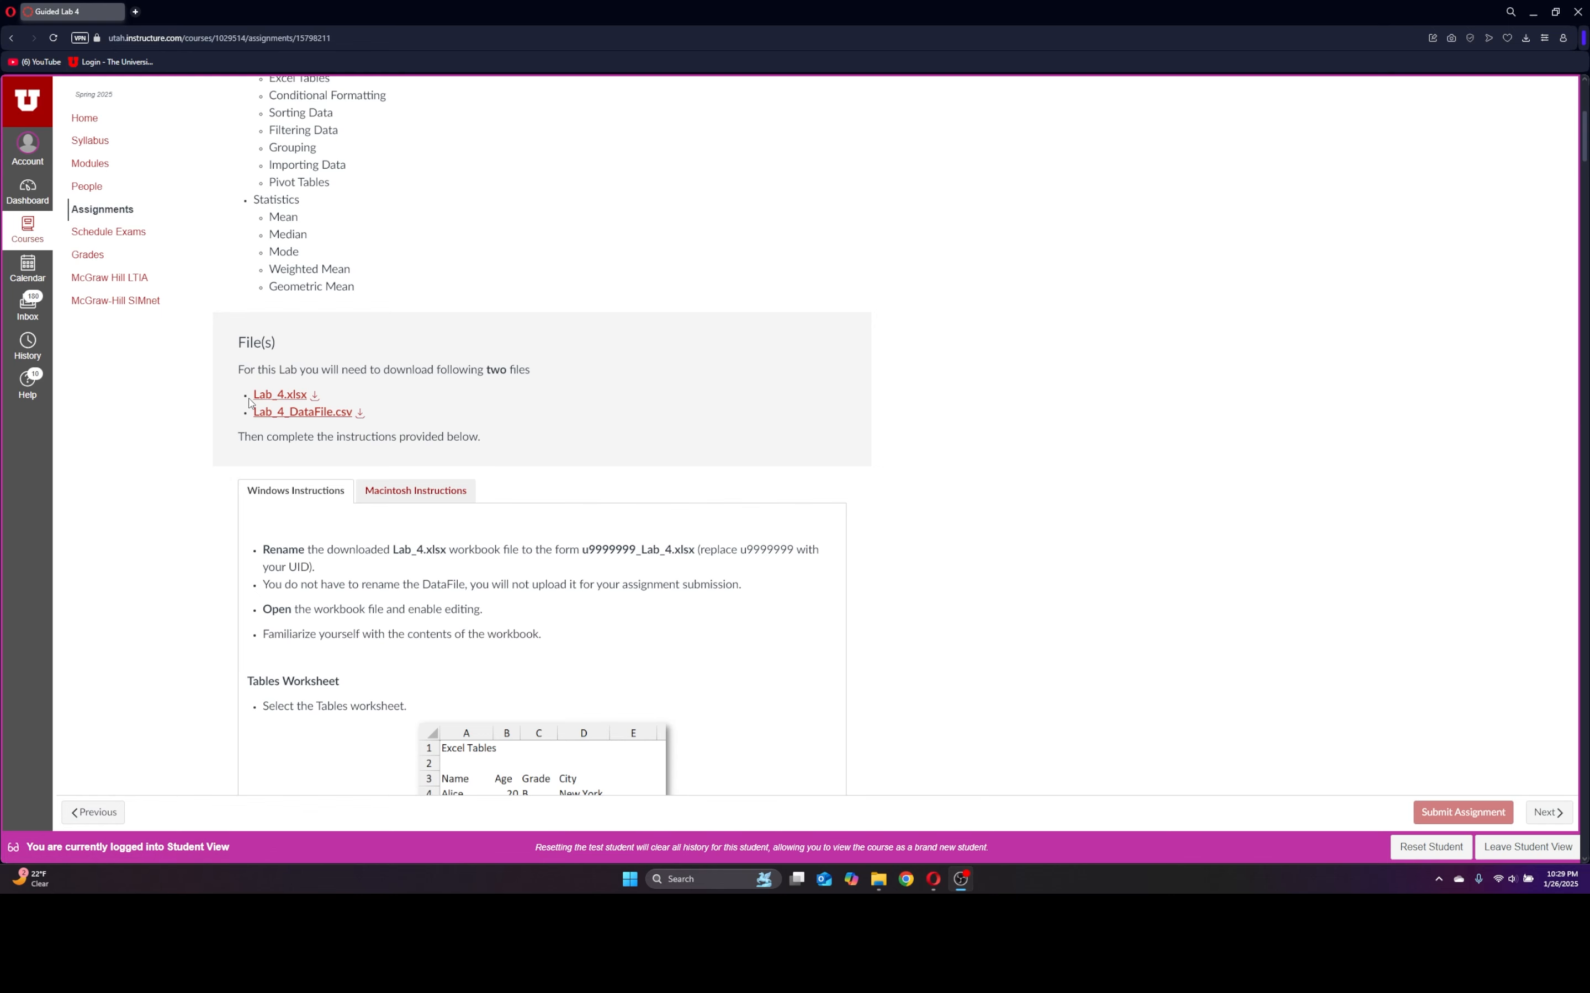
- Download Lab_4.xlsx and Lab_4_DataFile.csv from the assignment page, and open the Lab_4.xlsx workbook in Excel with editing enabled
{"action": "left_click", "coordinate": [314, 394]}
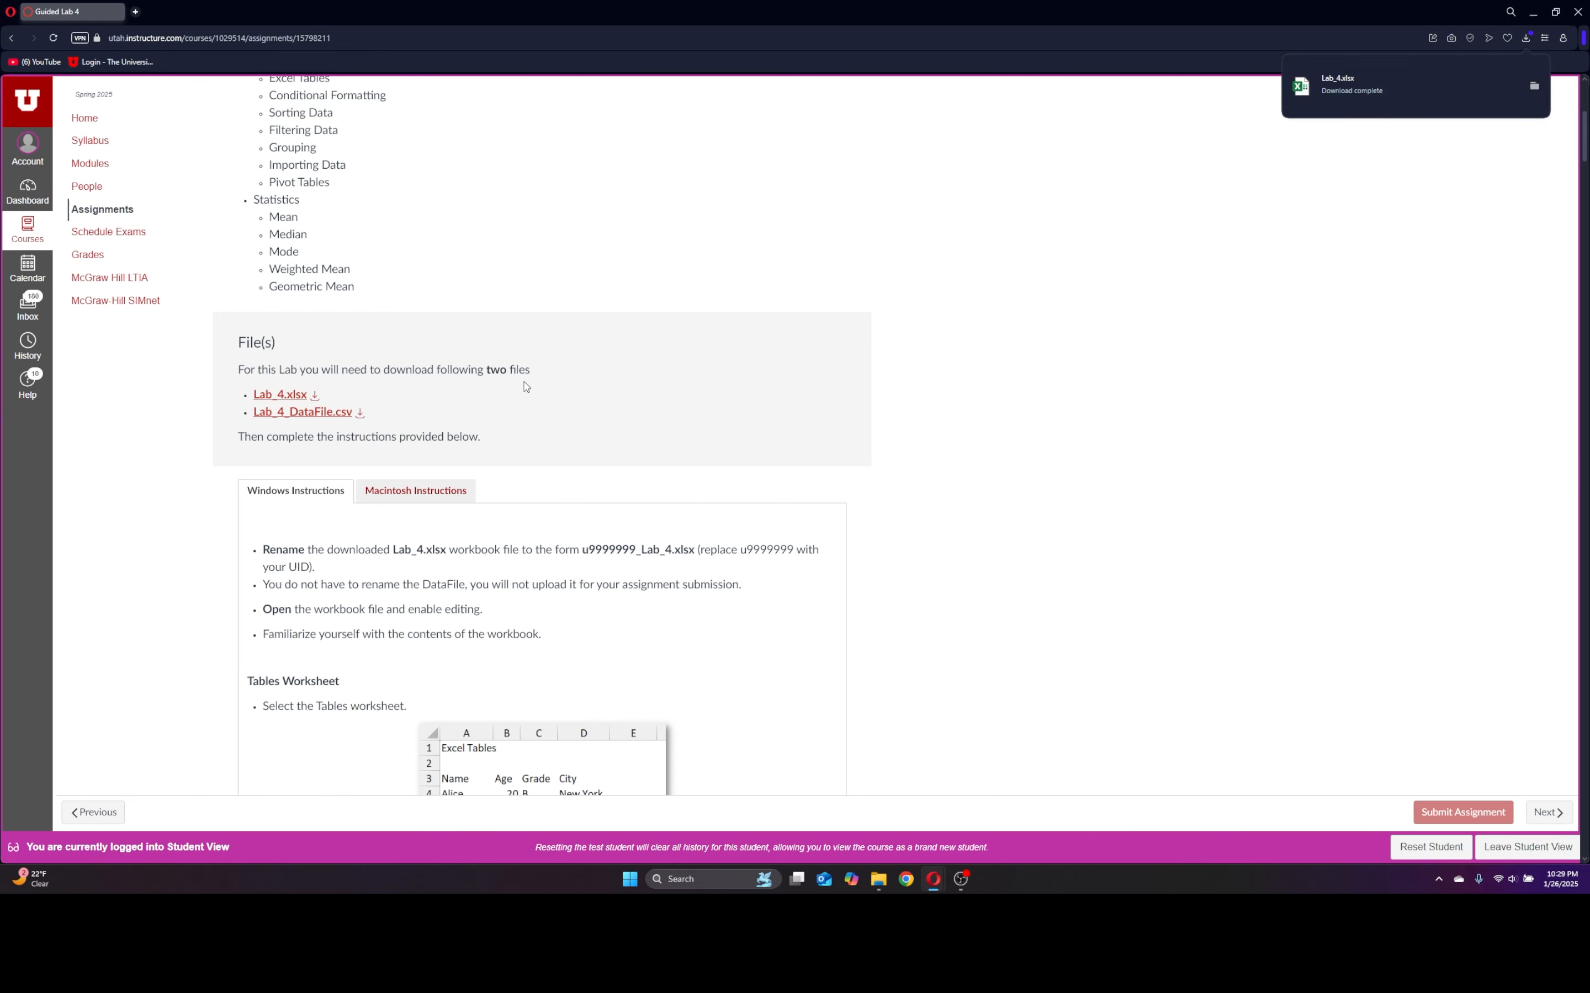
{"action": "left_click", "coordinate": [361, 413]}
{"action": "left_click", "coordinate": [1525, 37]}
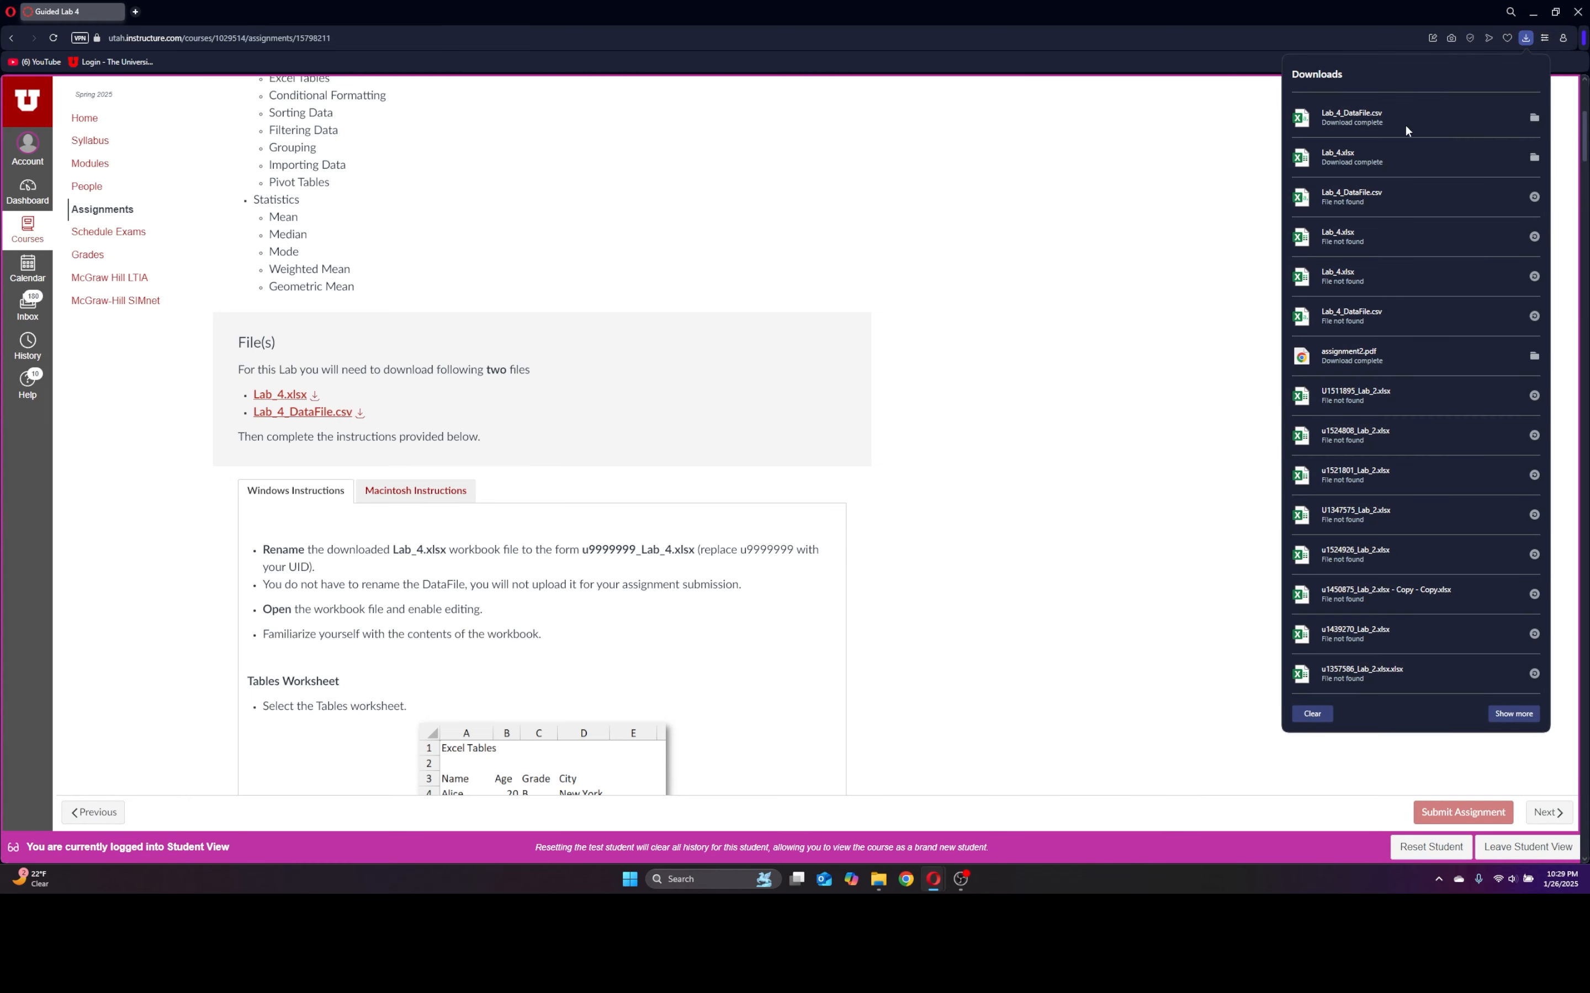
{"action": "left_click", "coordinate": [1402, 158]}
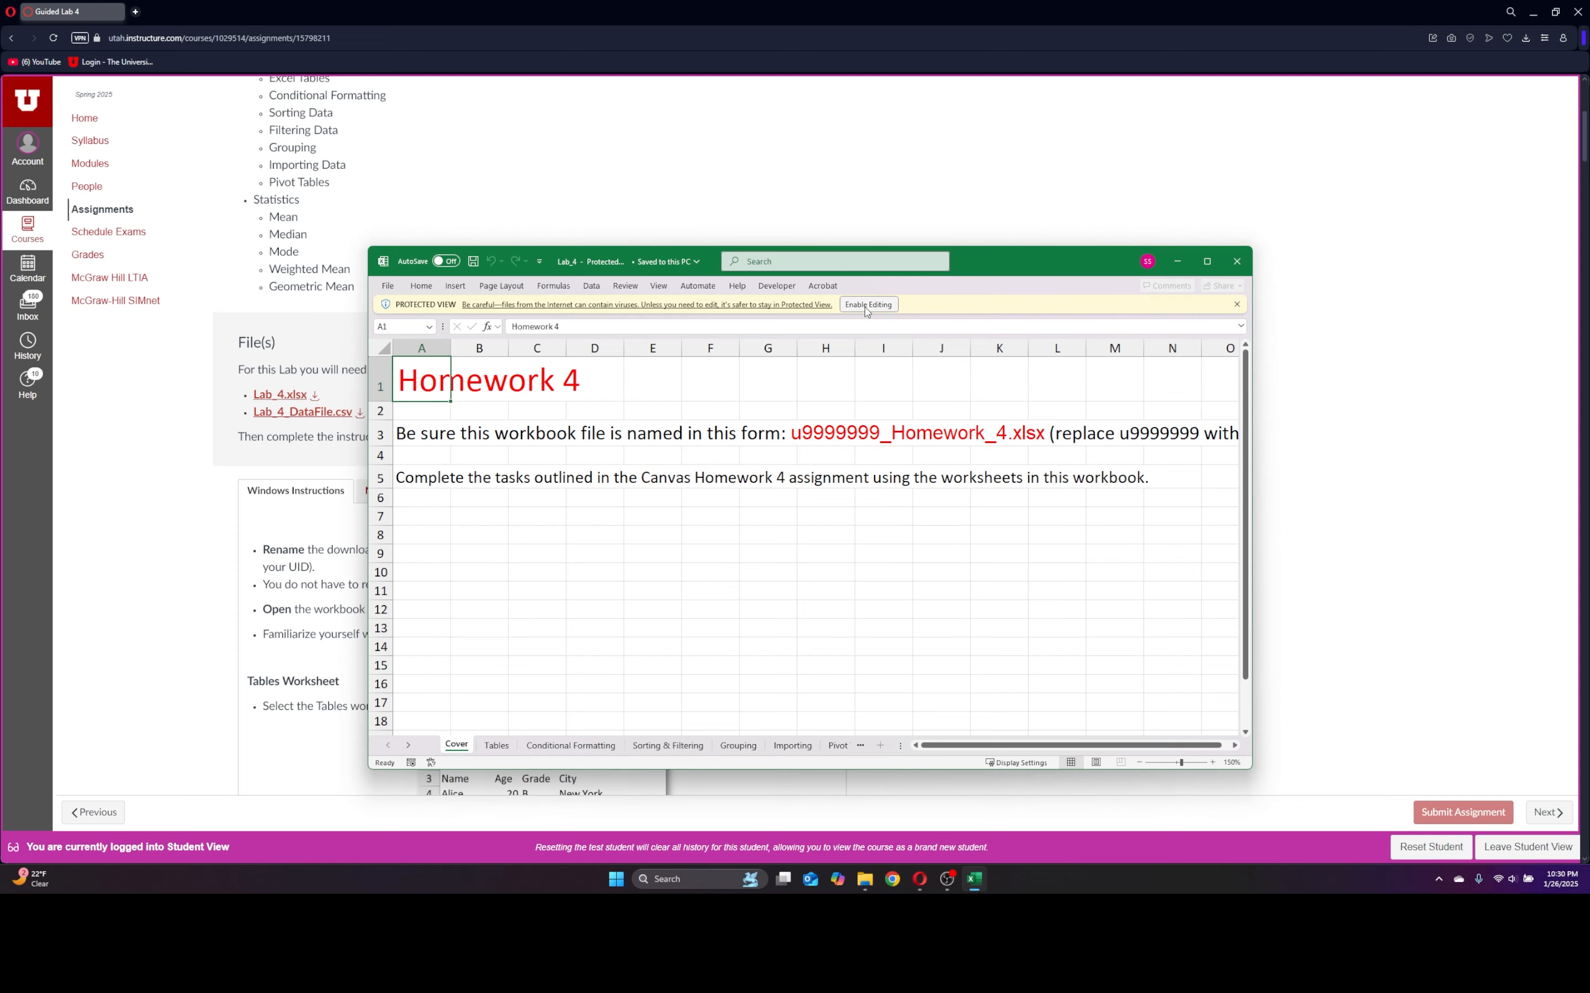
{"action": "left_click", "coordinate": [867, 304]}
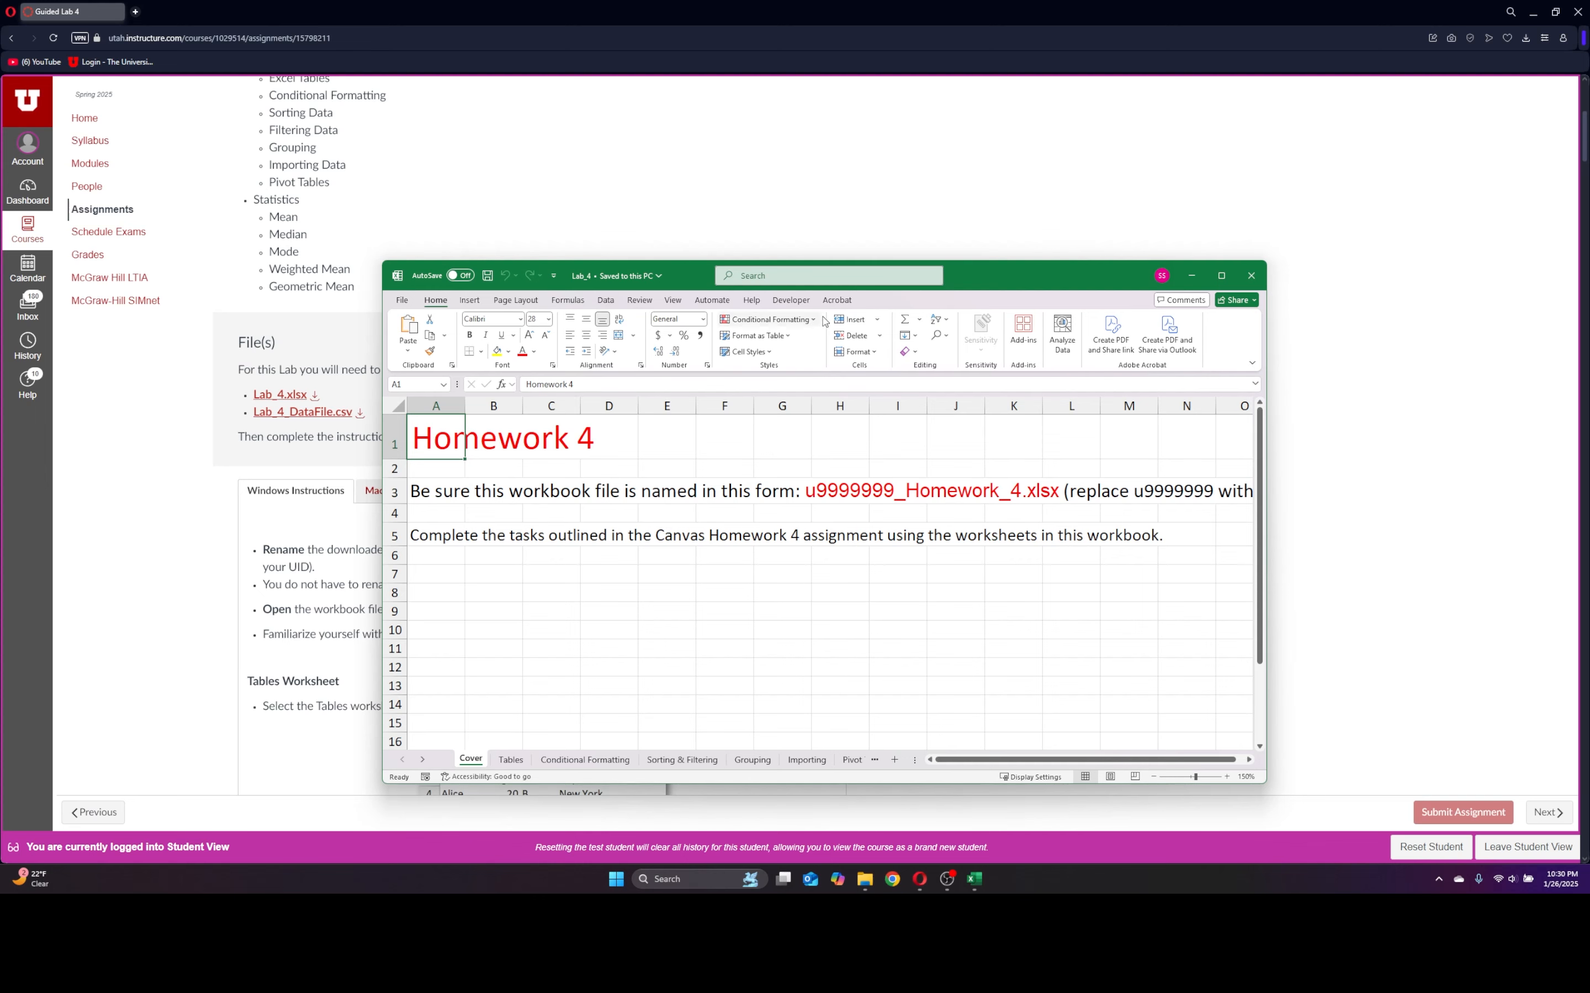
- Save the workbook as a copy in the Documents folder, prefixing the file name Lab_4 with the student ID and an underscore
{"action": "left_click", "coordinate": [401, 300]}
{"action": "left_click", "coordinate": [435, 491]}
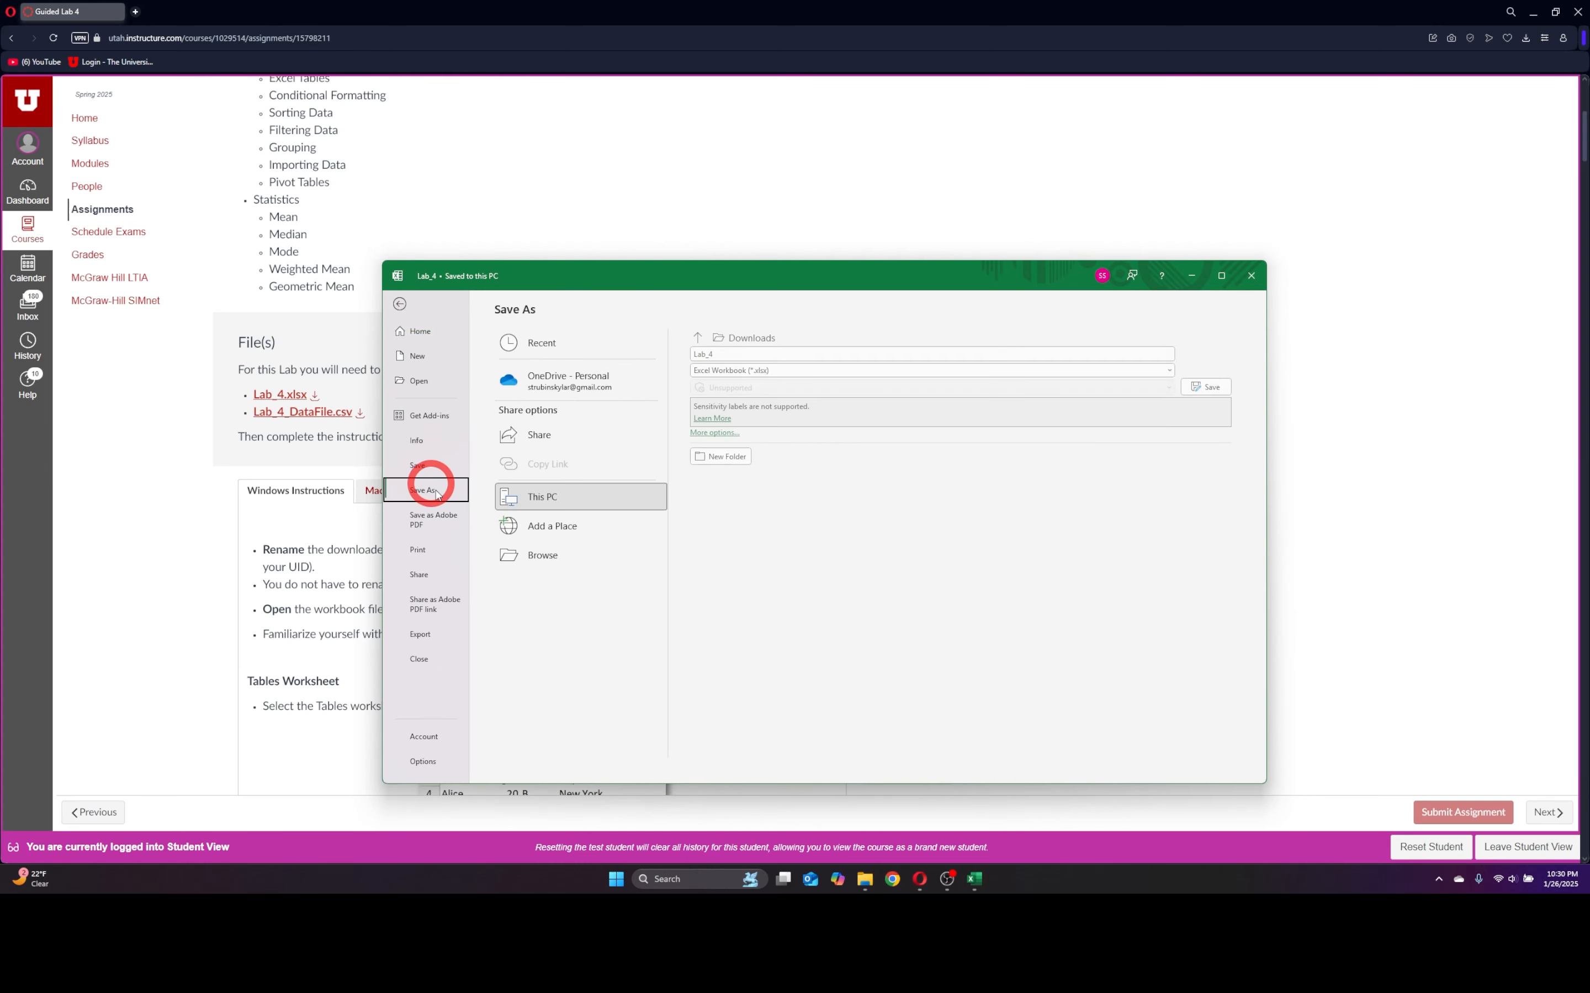
{"action": "left_click", "coordinate": [542, 556]}
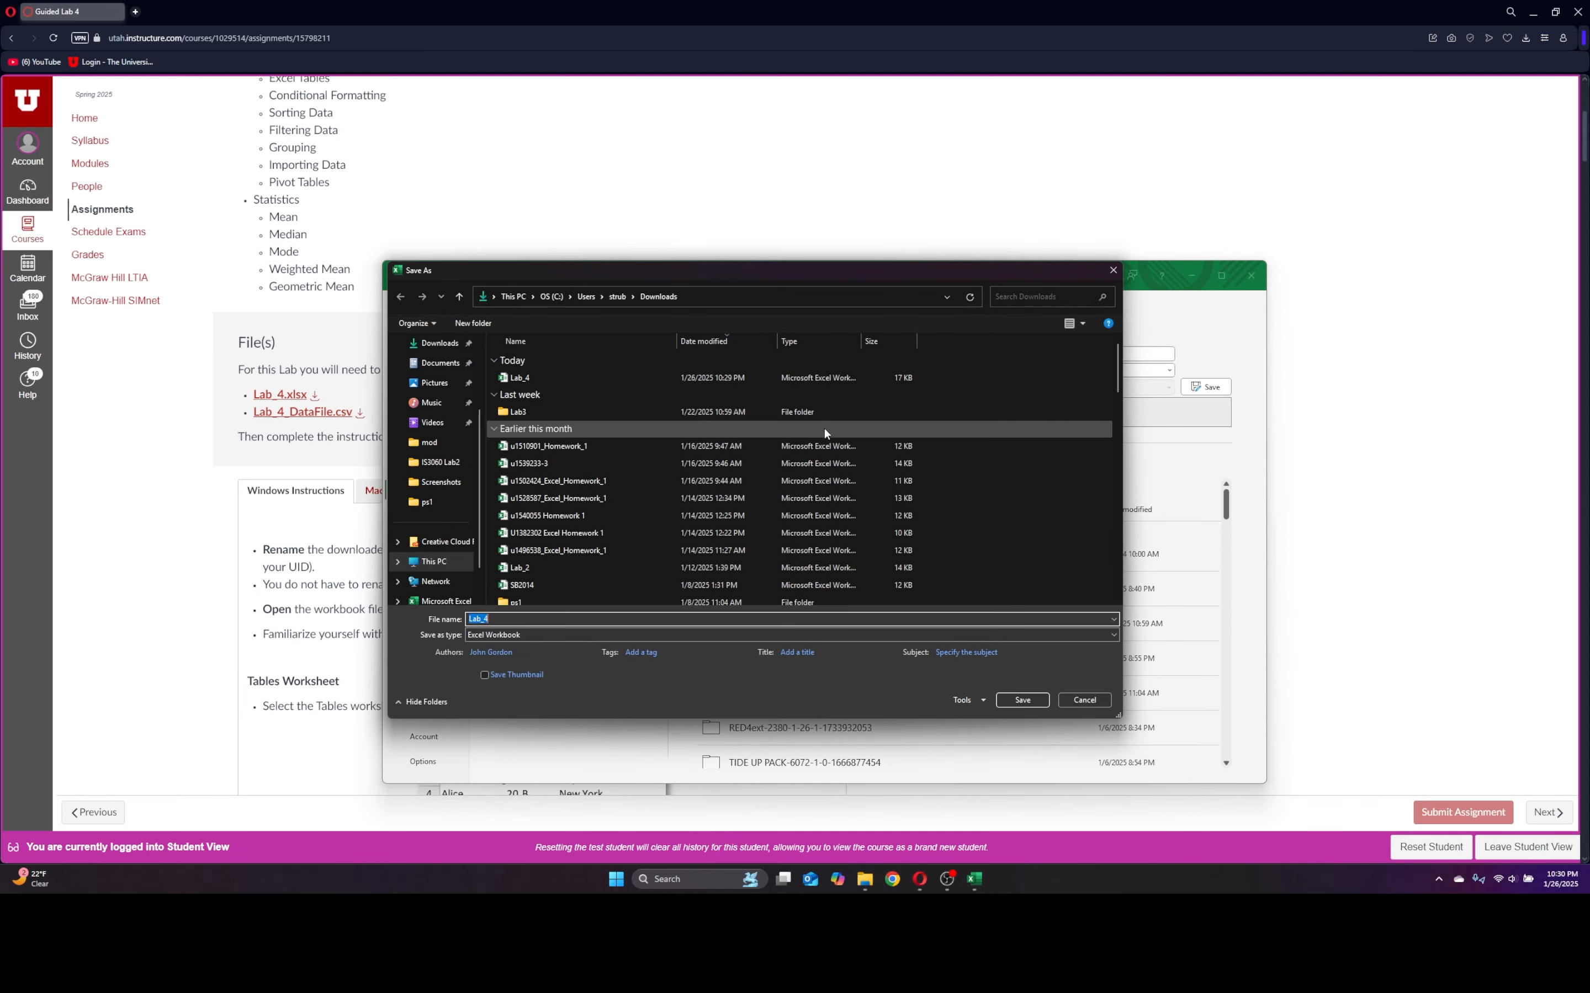
{"action": "scroll", "coordinate": [442, 521], "scroll_direction": "up", "scroll_amount": 2}
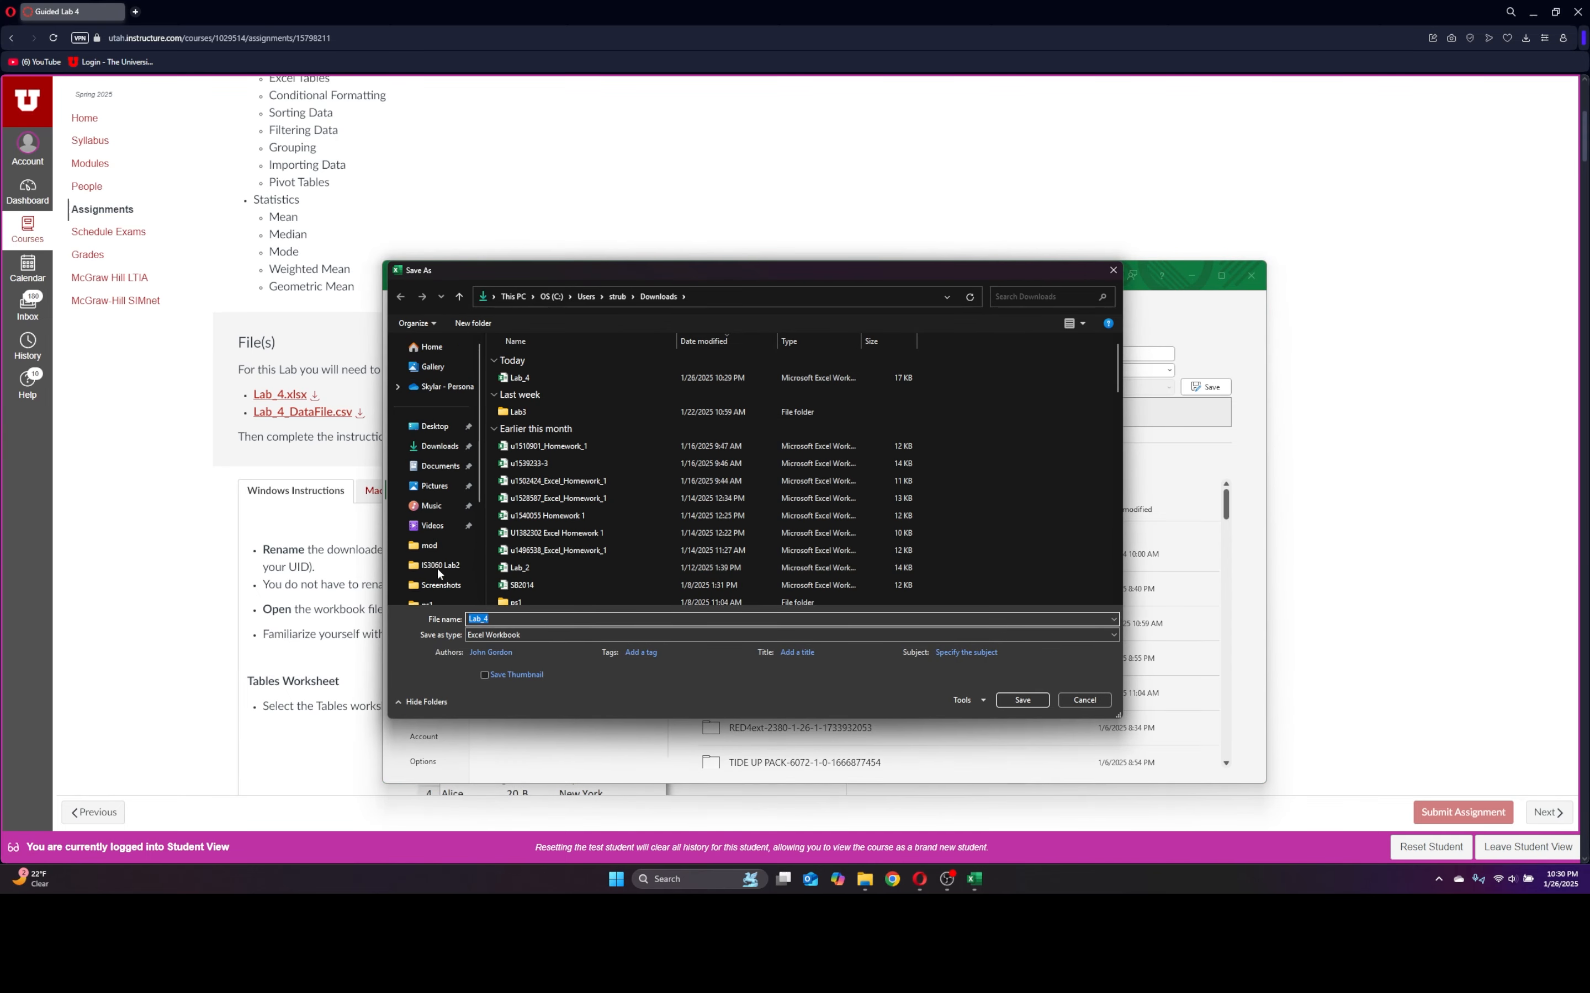
{"action": "left_click", "coordinate": [434, 469]}
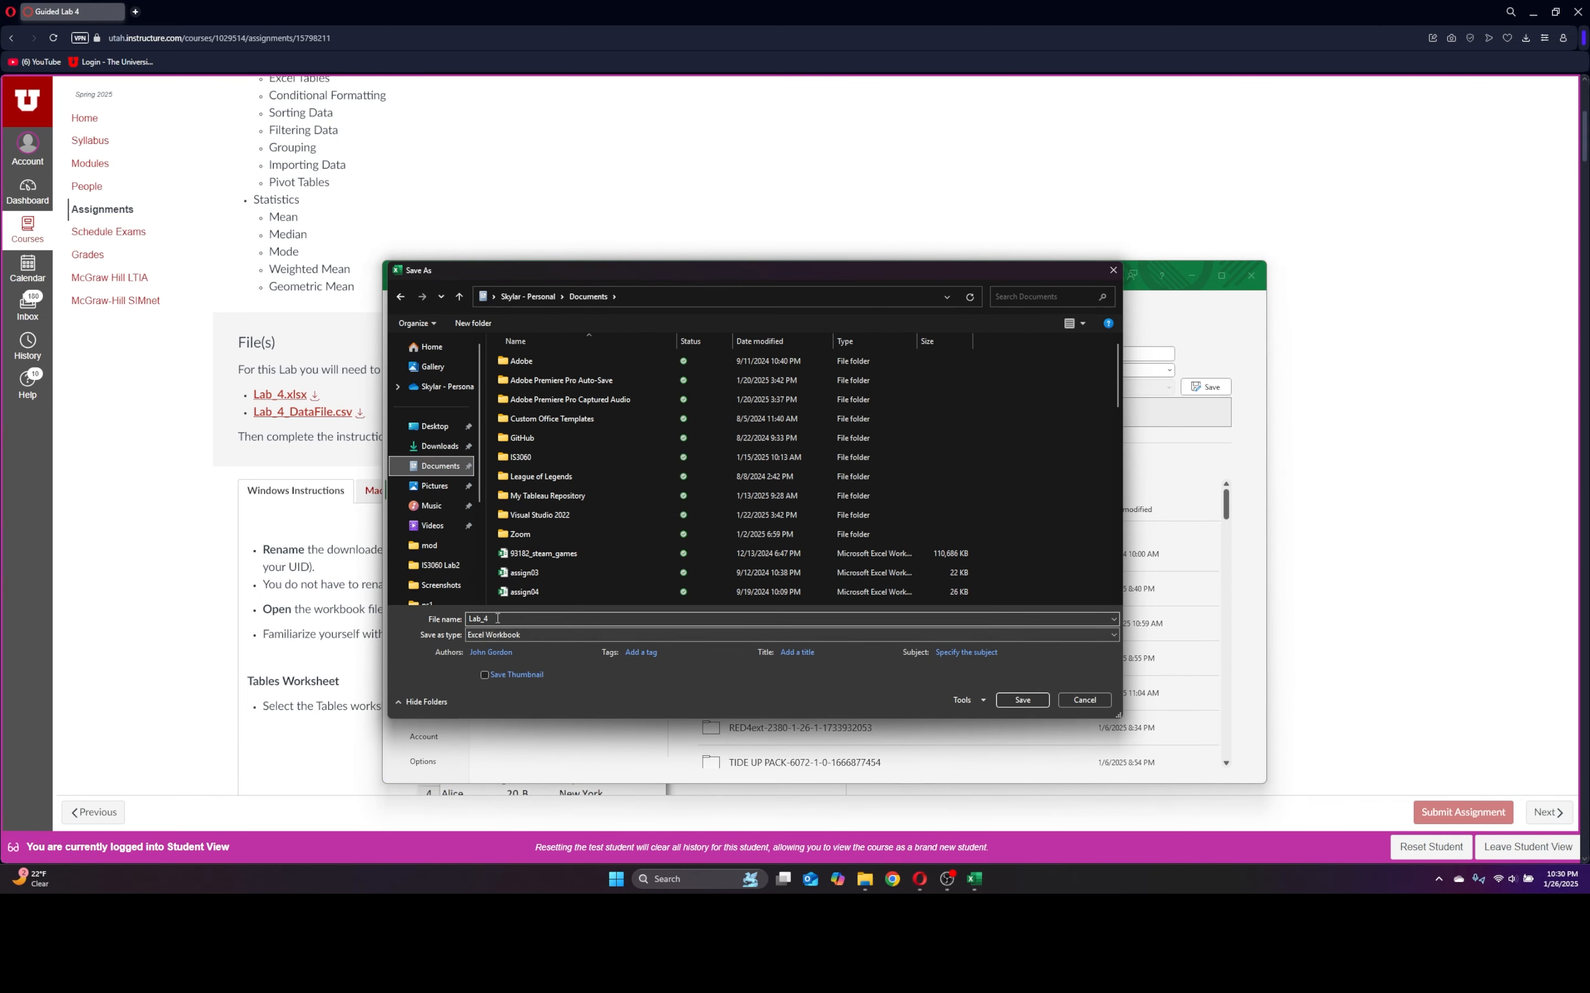
{"action": "left_click", "coordinate": [469, 619]}
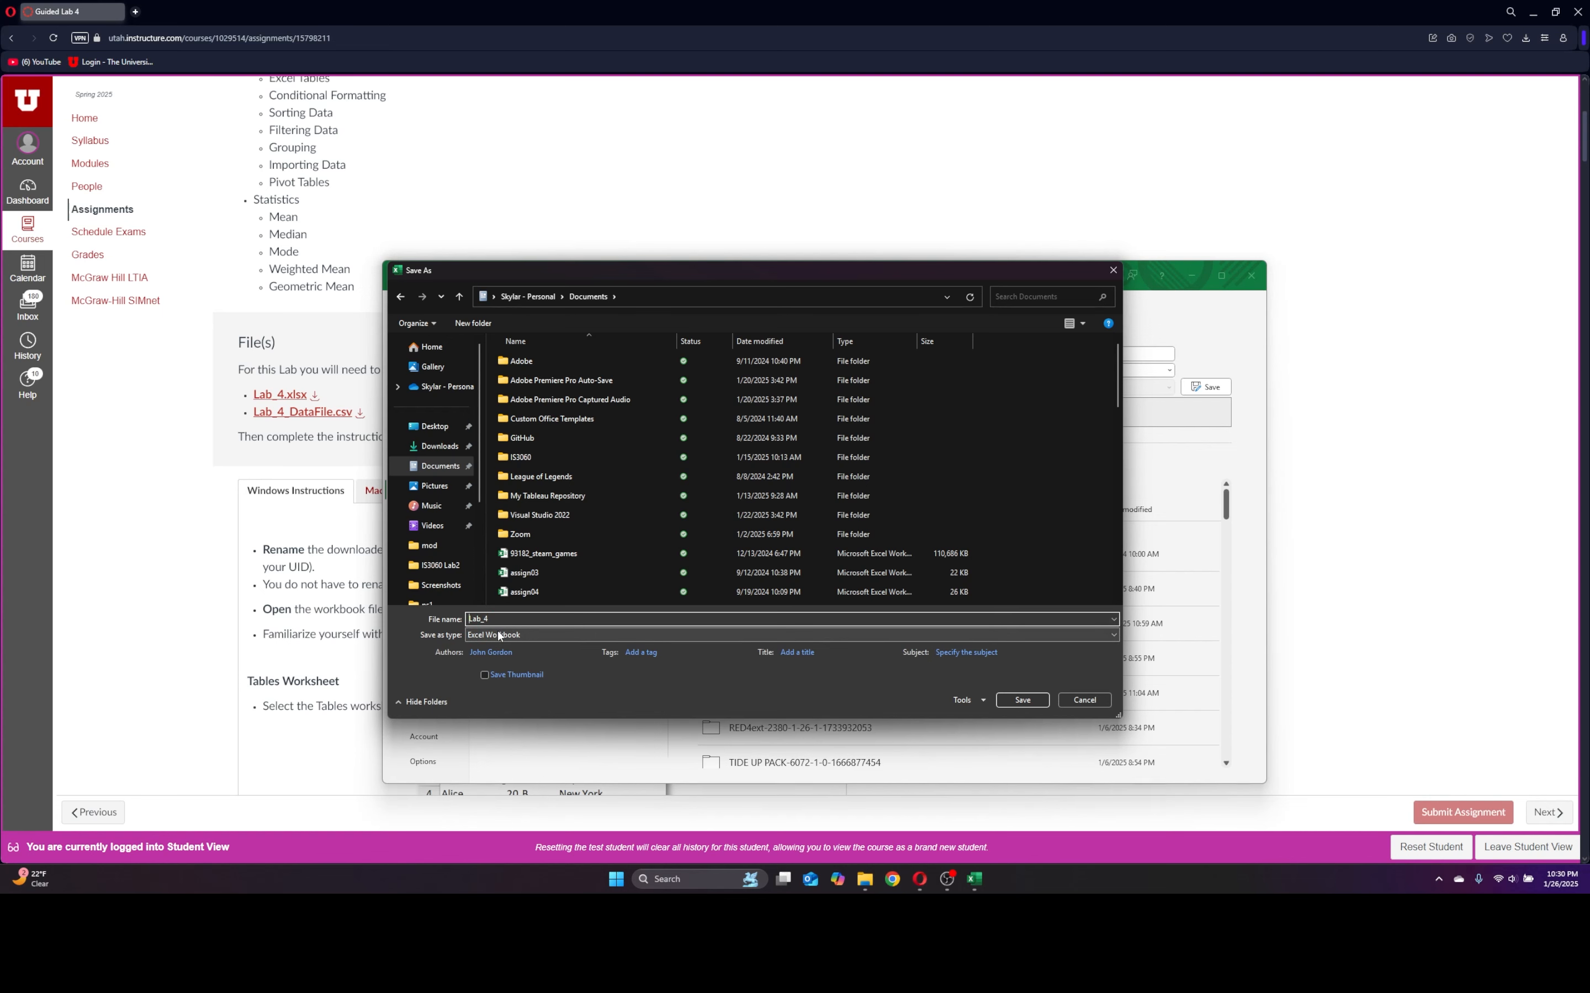
{"action": "type", "text": "u1332612"}
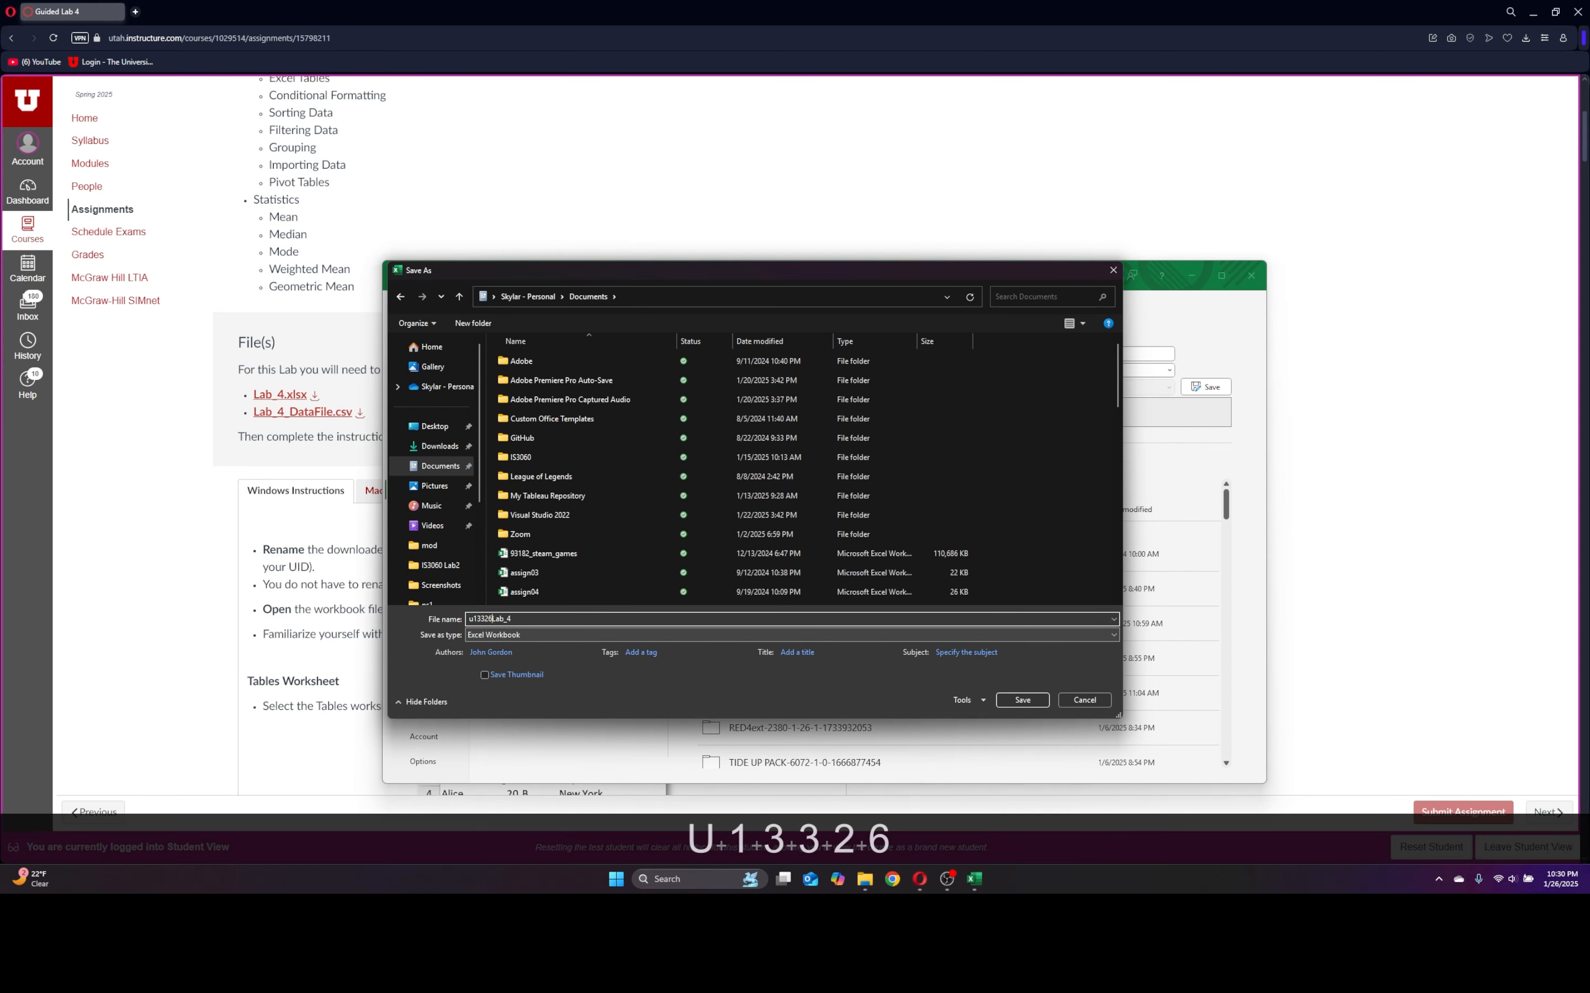
{"action": "type", "text": "_"}
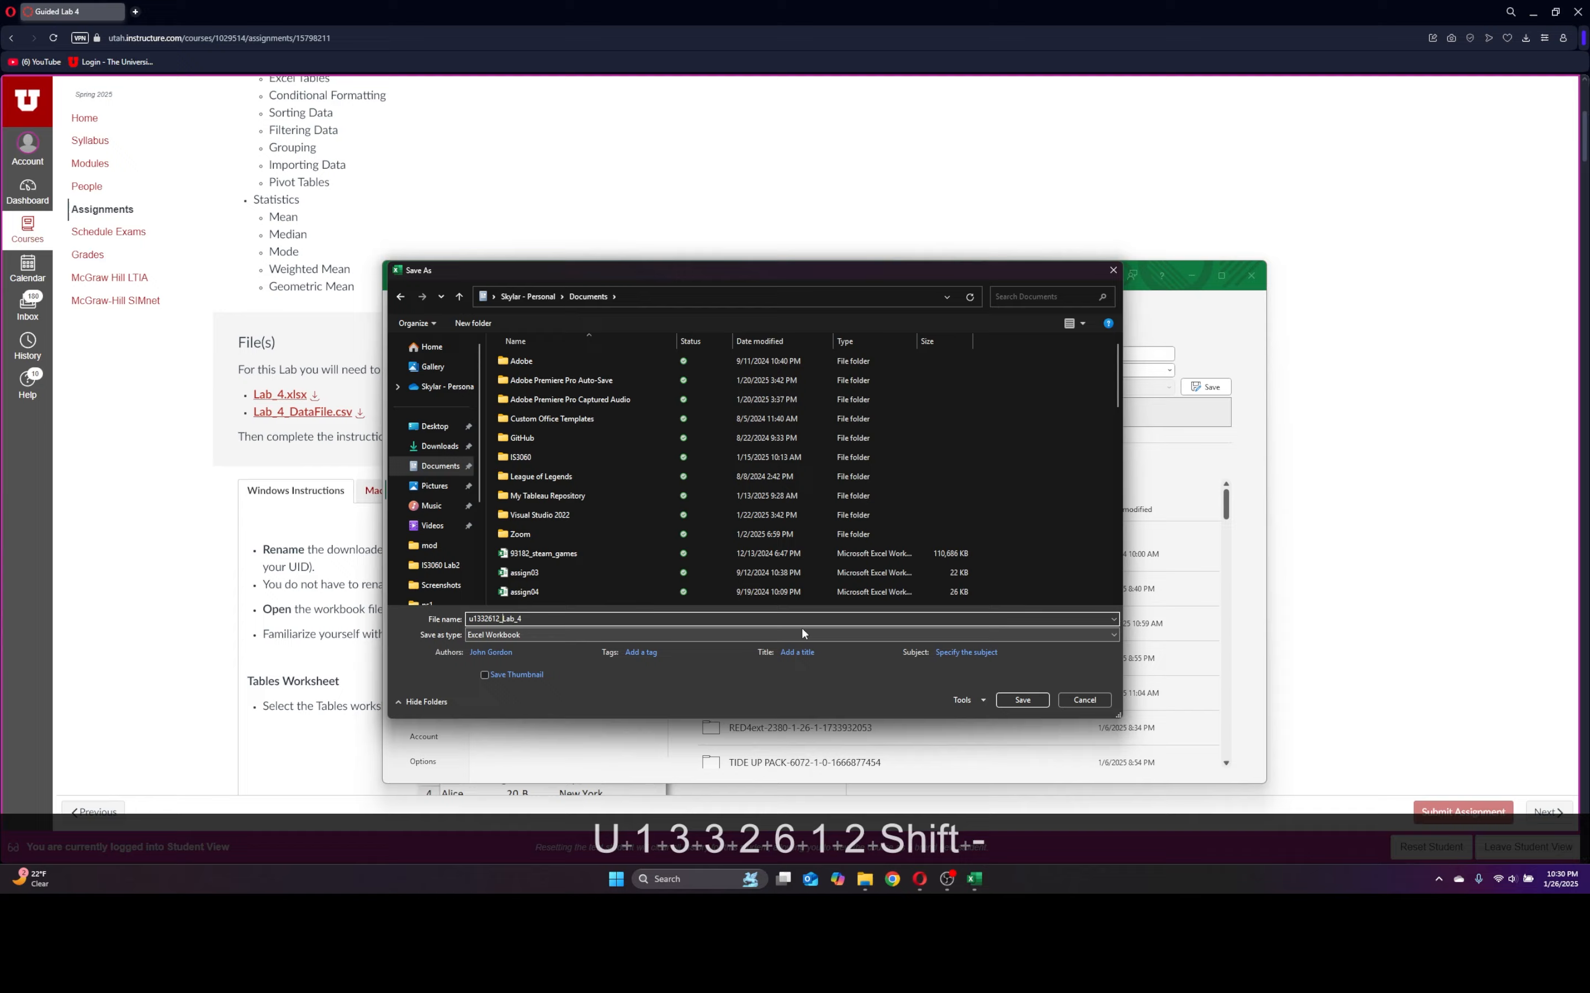
{"action": "left_click", "coordinate": [1025, 700]}
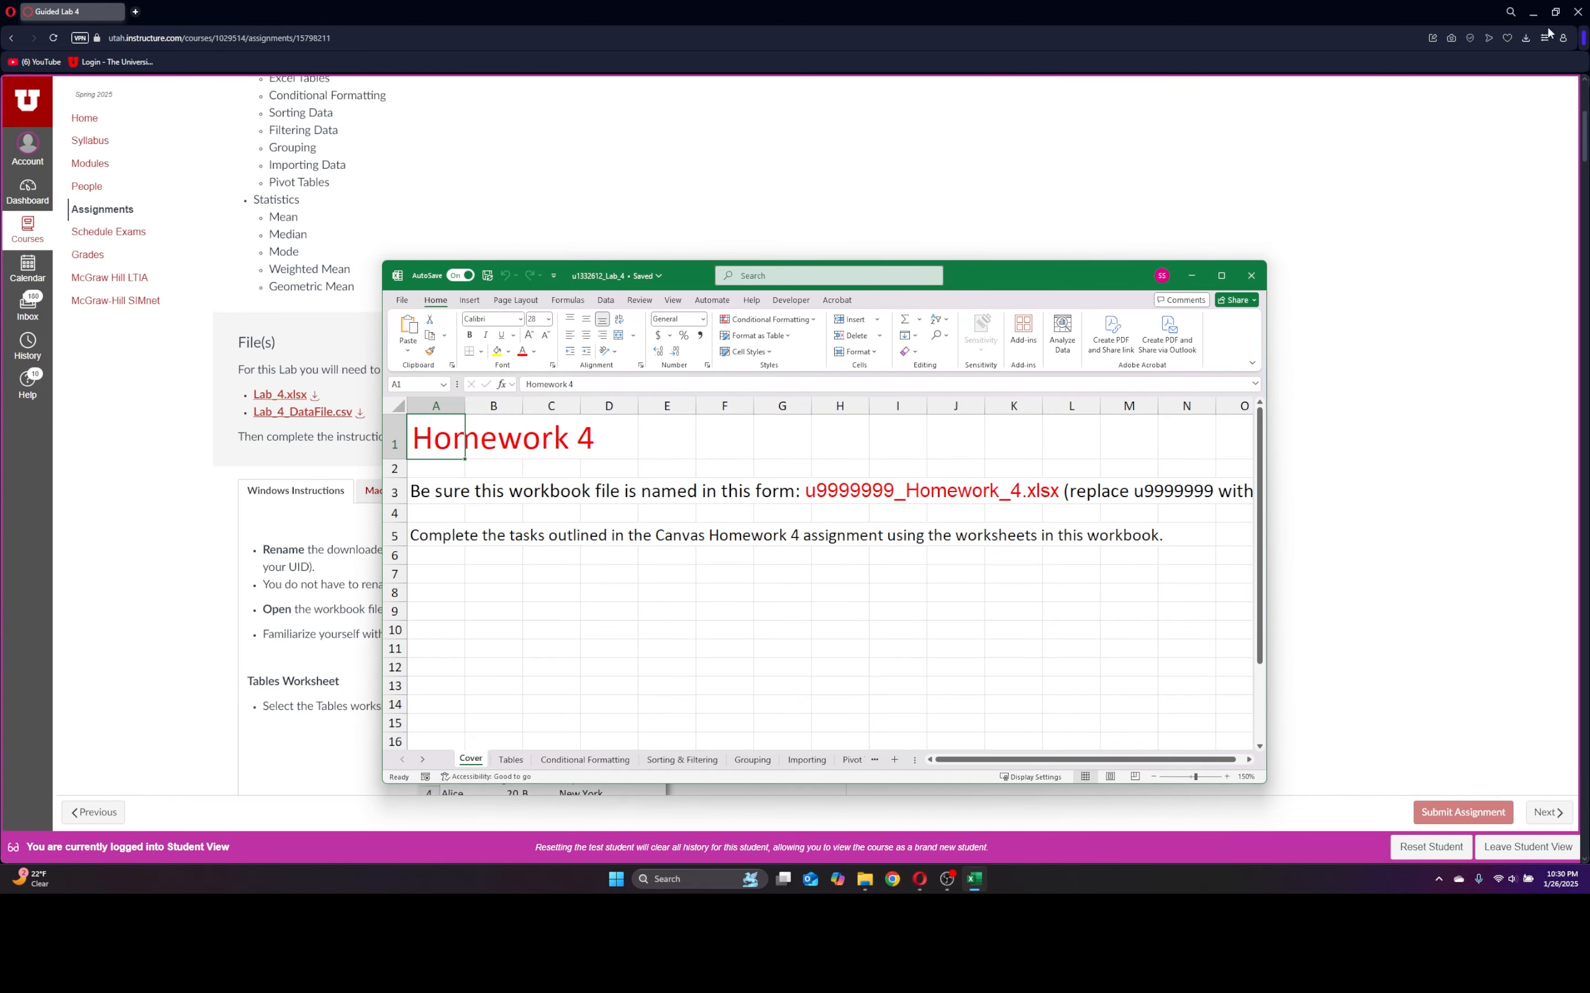
- Arrange the Excel workbook and the browser window with the lab instructions side by side, each filling half the screen
{"action": "left_click", "coordinate": [1555, 12]}
{"action": "left_click_drag", "start_coordinate": [944, 242], "coordinate": [1143, 242]}
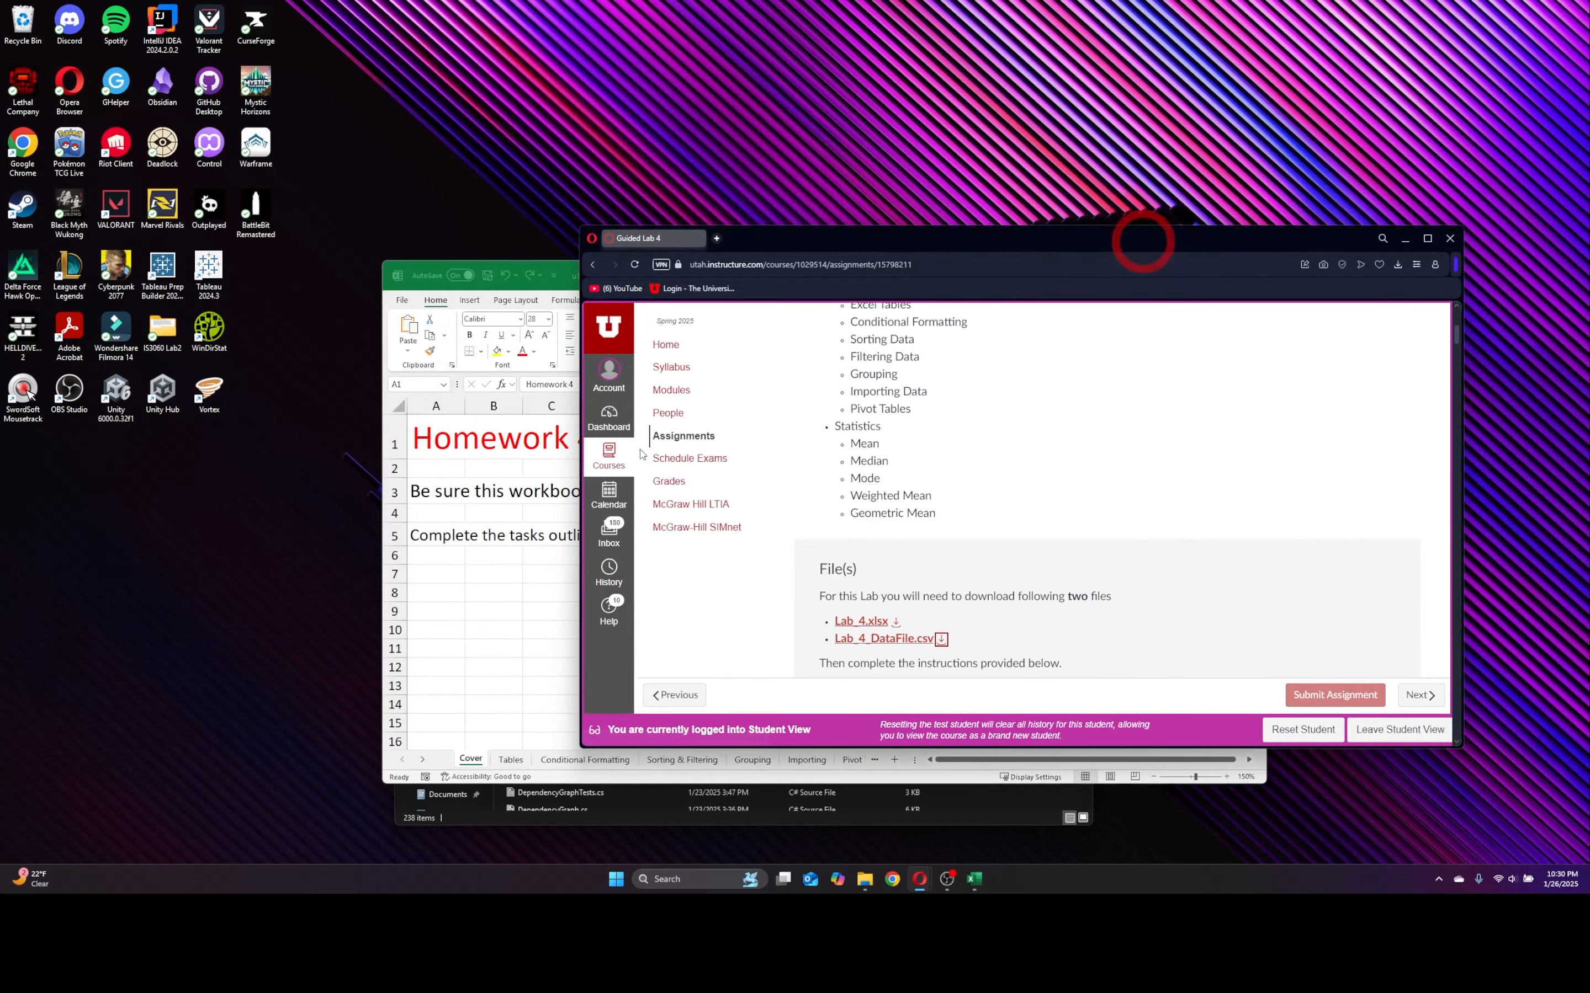
{"action": "left_click", "coordinate": [518, 640]}
{"action": "left_click_drag", "start_coordinate": [985, 276], "coordinate": [545, 42]}
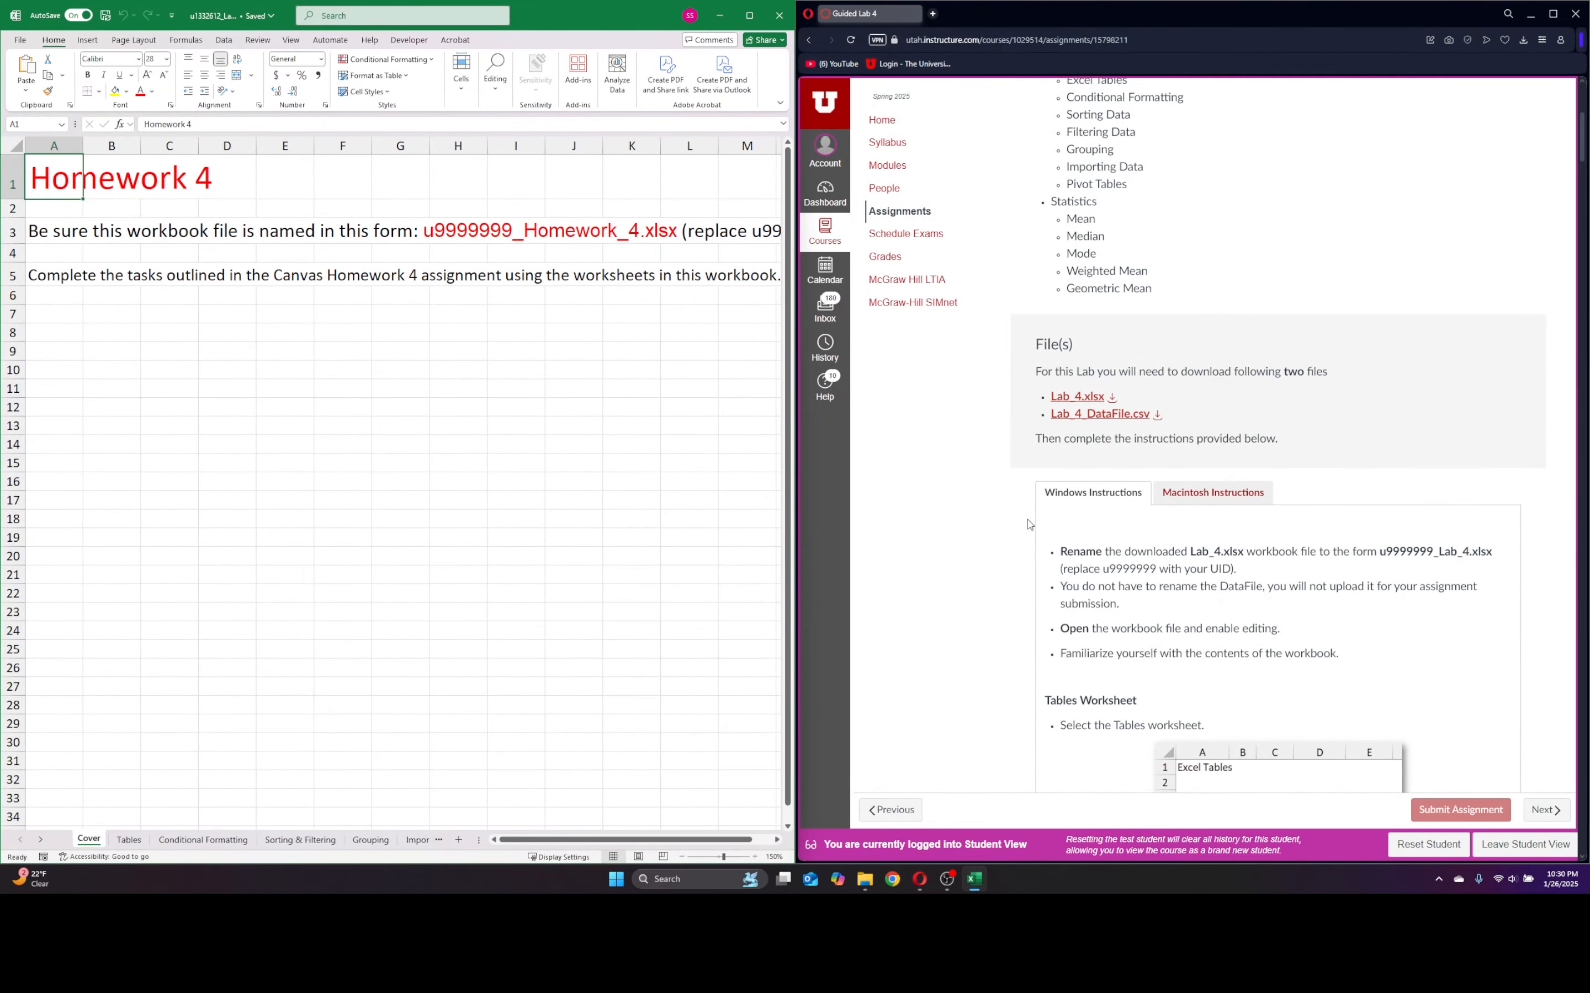
- Create a table with headers from the range A3:D8 on the Tables worksheet, following the lab instructions
{"action": "scroll", "coordinate": [1029, 524], "scroll_direction": "down", "scroll_amount": 5}
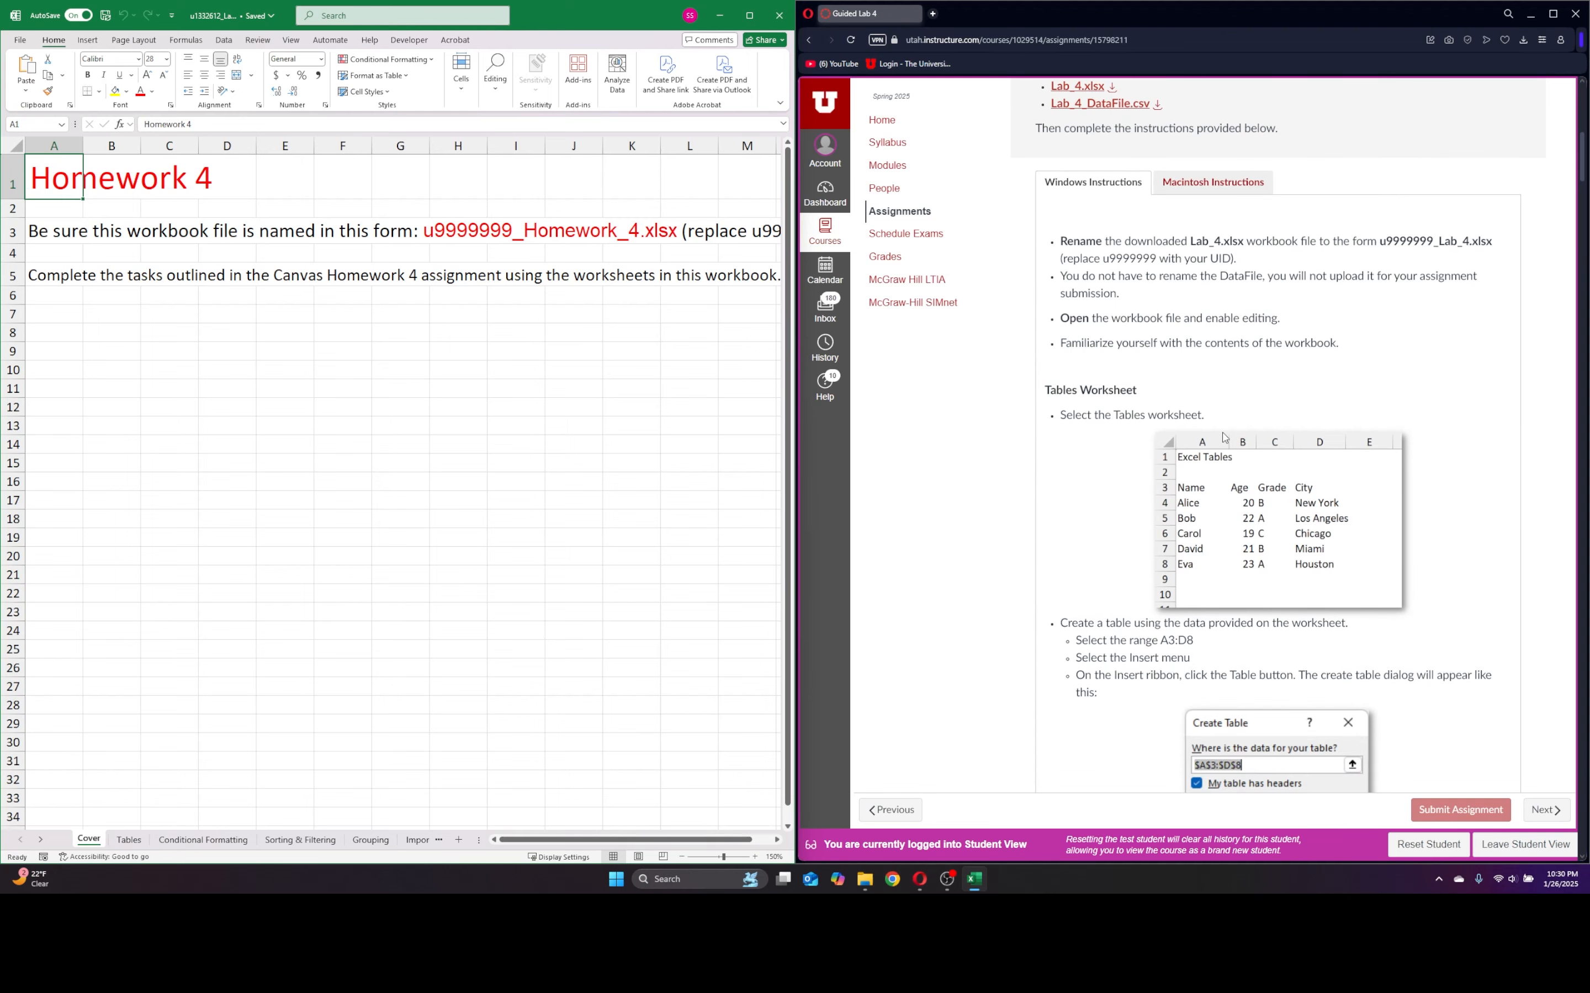
{"action": "scroll", "coordinate": [1223, 438], "scroll_direction": "down", "scroll_amount": 4}
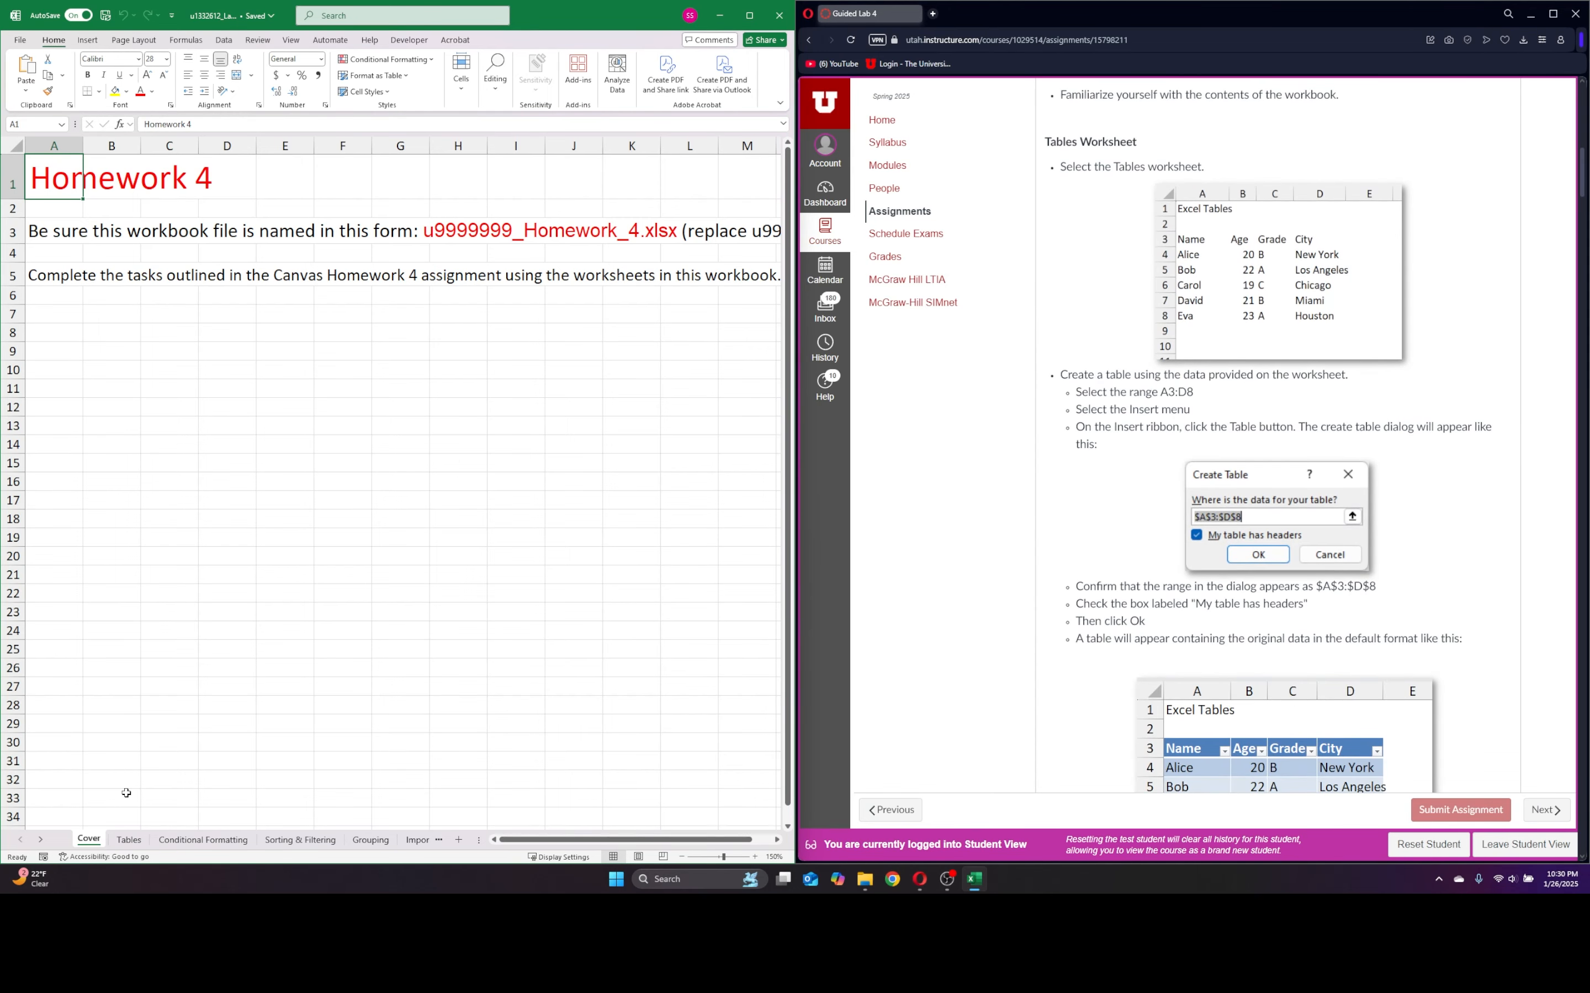
{"action": "left_click", "coordinate": [129, 841]}
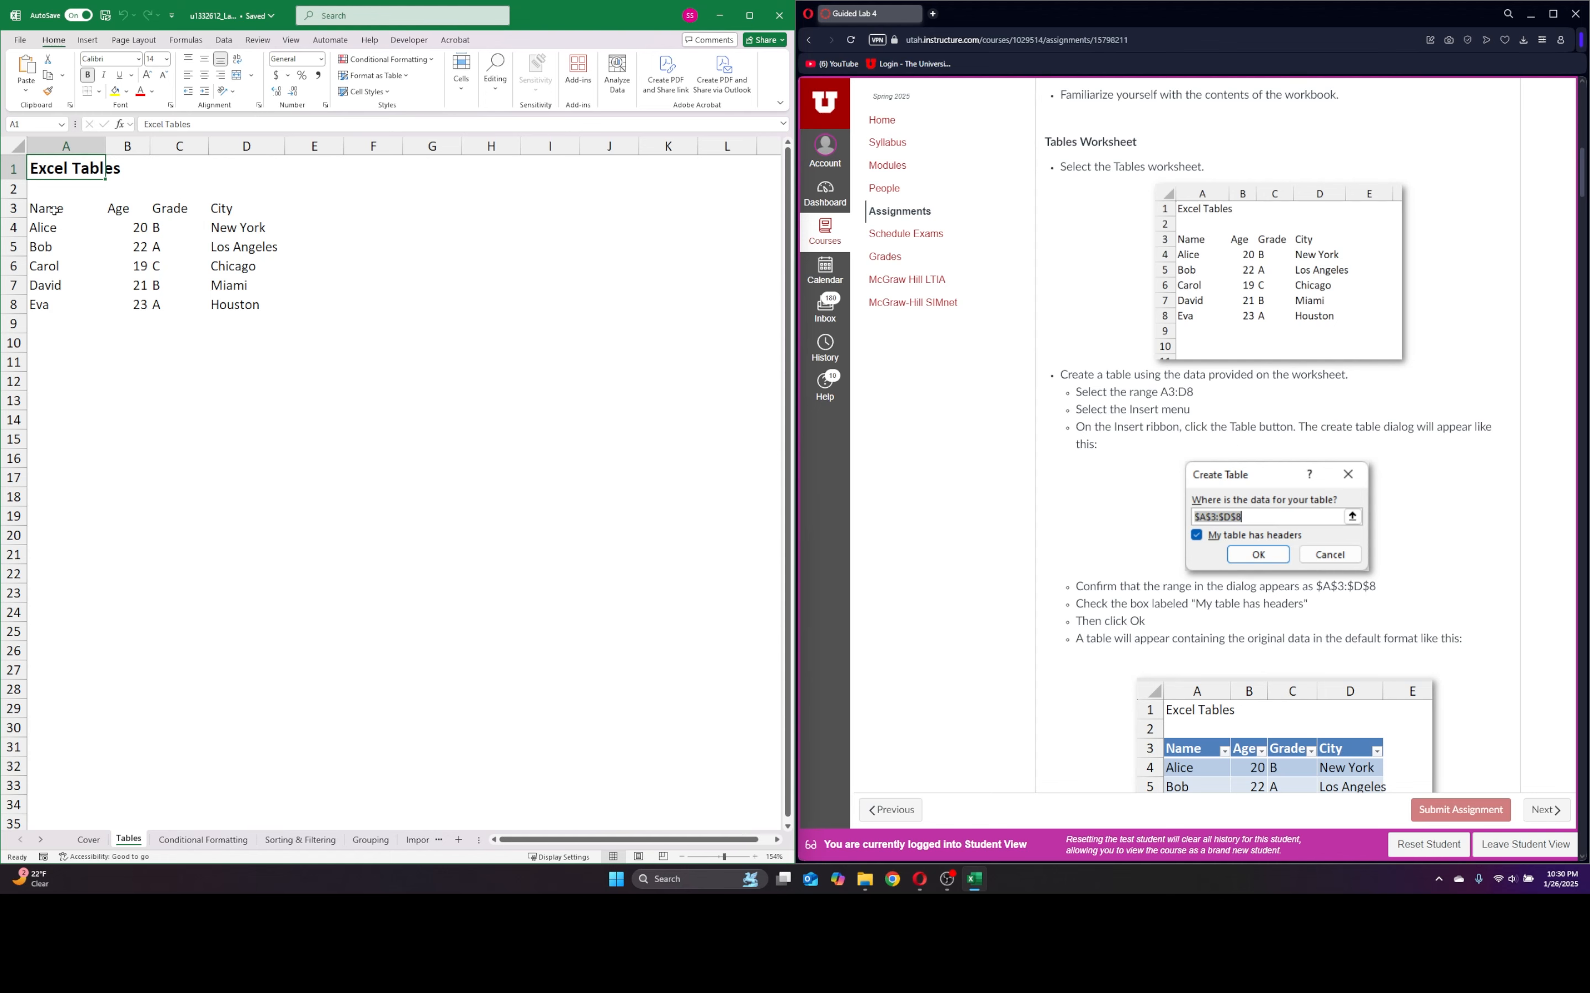
{"action": "left_click_drag", "start_coordinate": [52, 209], "coordinate": [284, 314]}
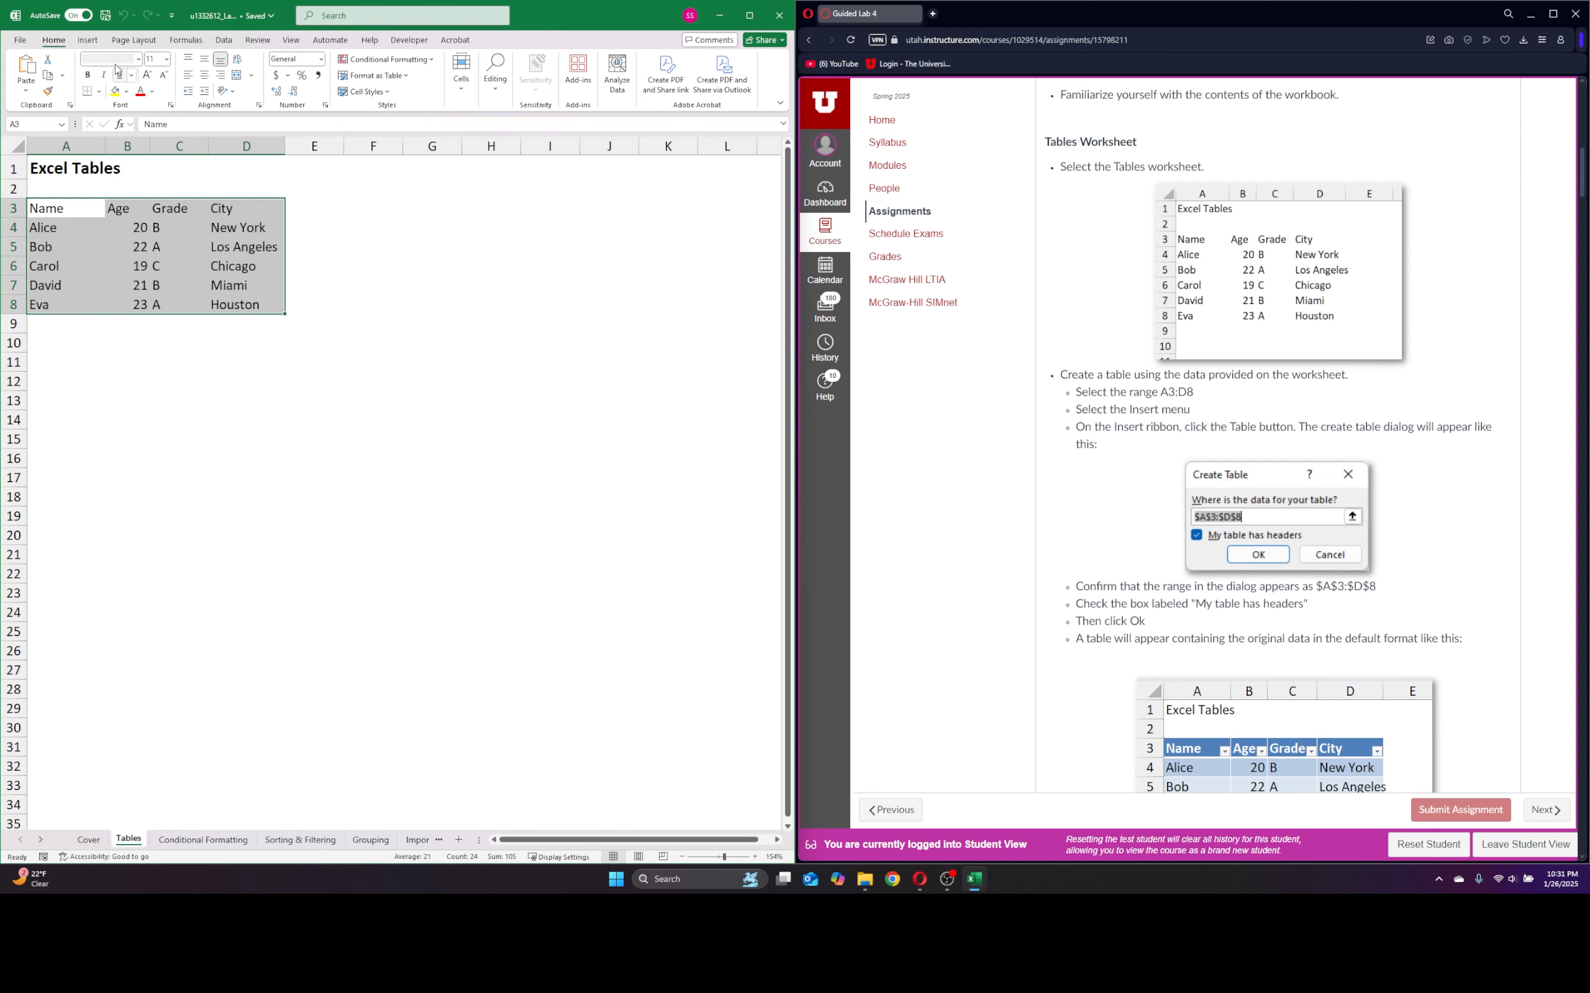
{"action": "left_click", "coordinate": [87, 41]}
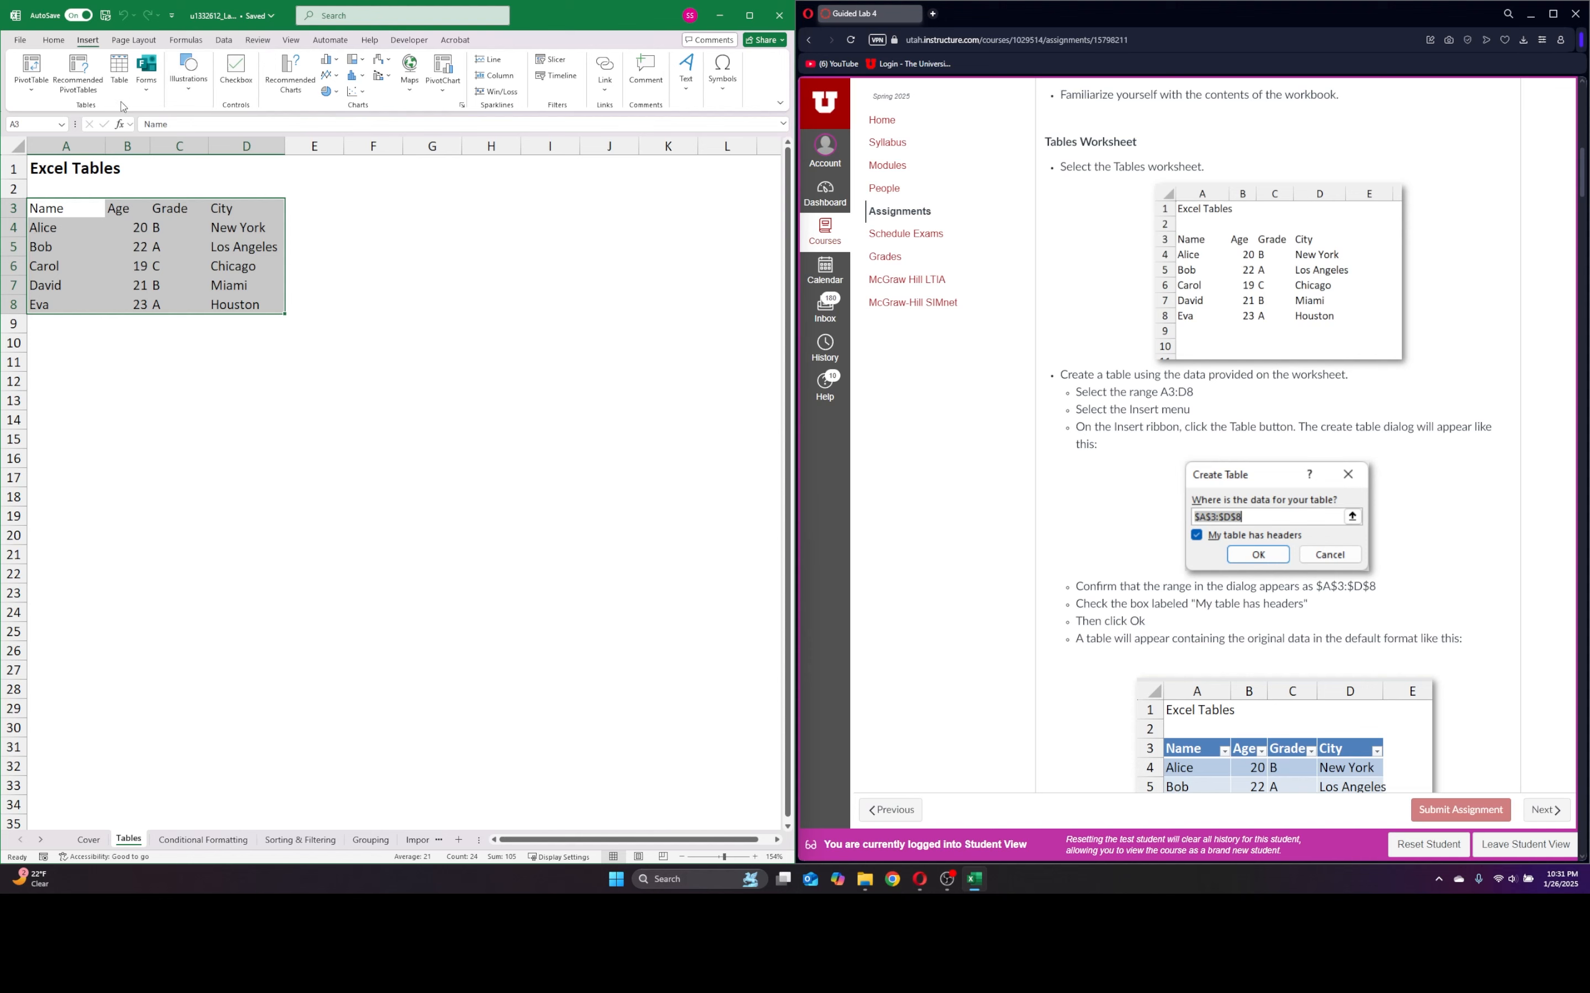
{"action": "left_click", "coordinate": [119, 69]}
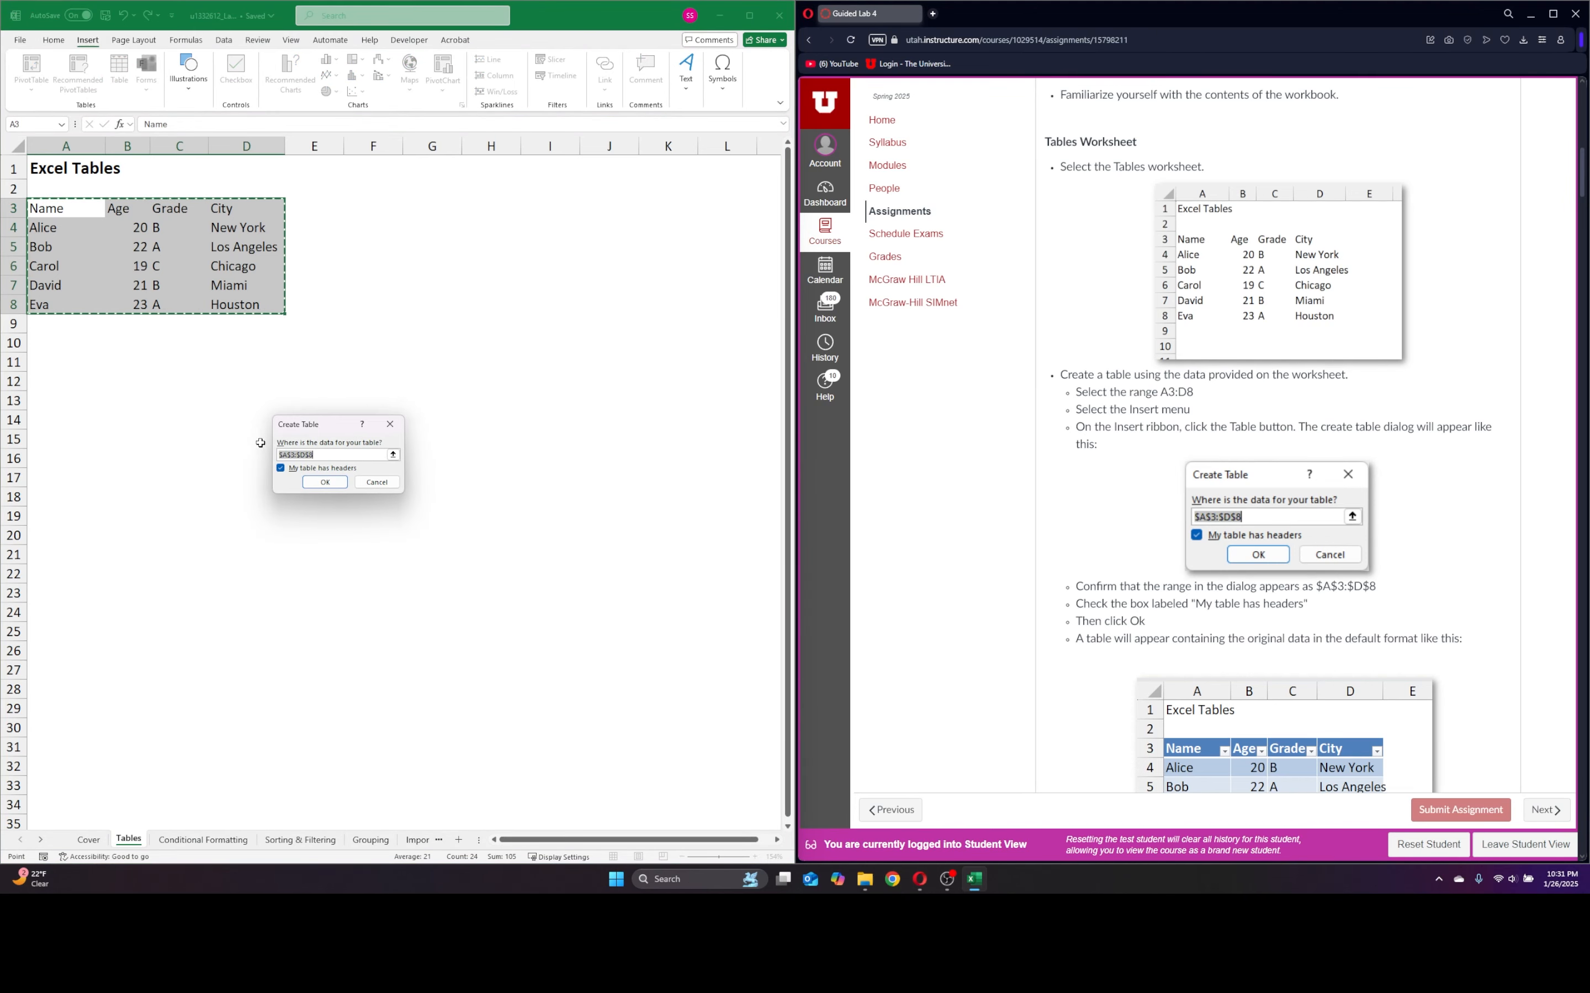
{"action": "left_click_drag", "start_coordinate": [334, 428], "coordinate": [366, 262]}
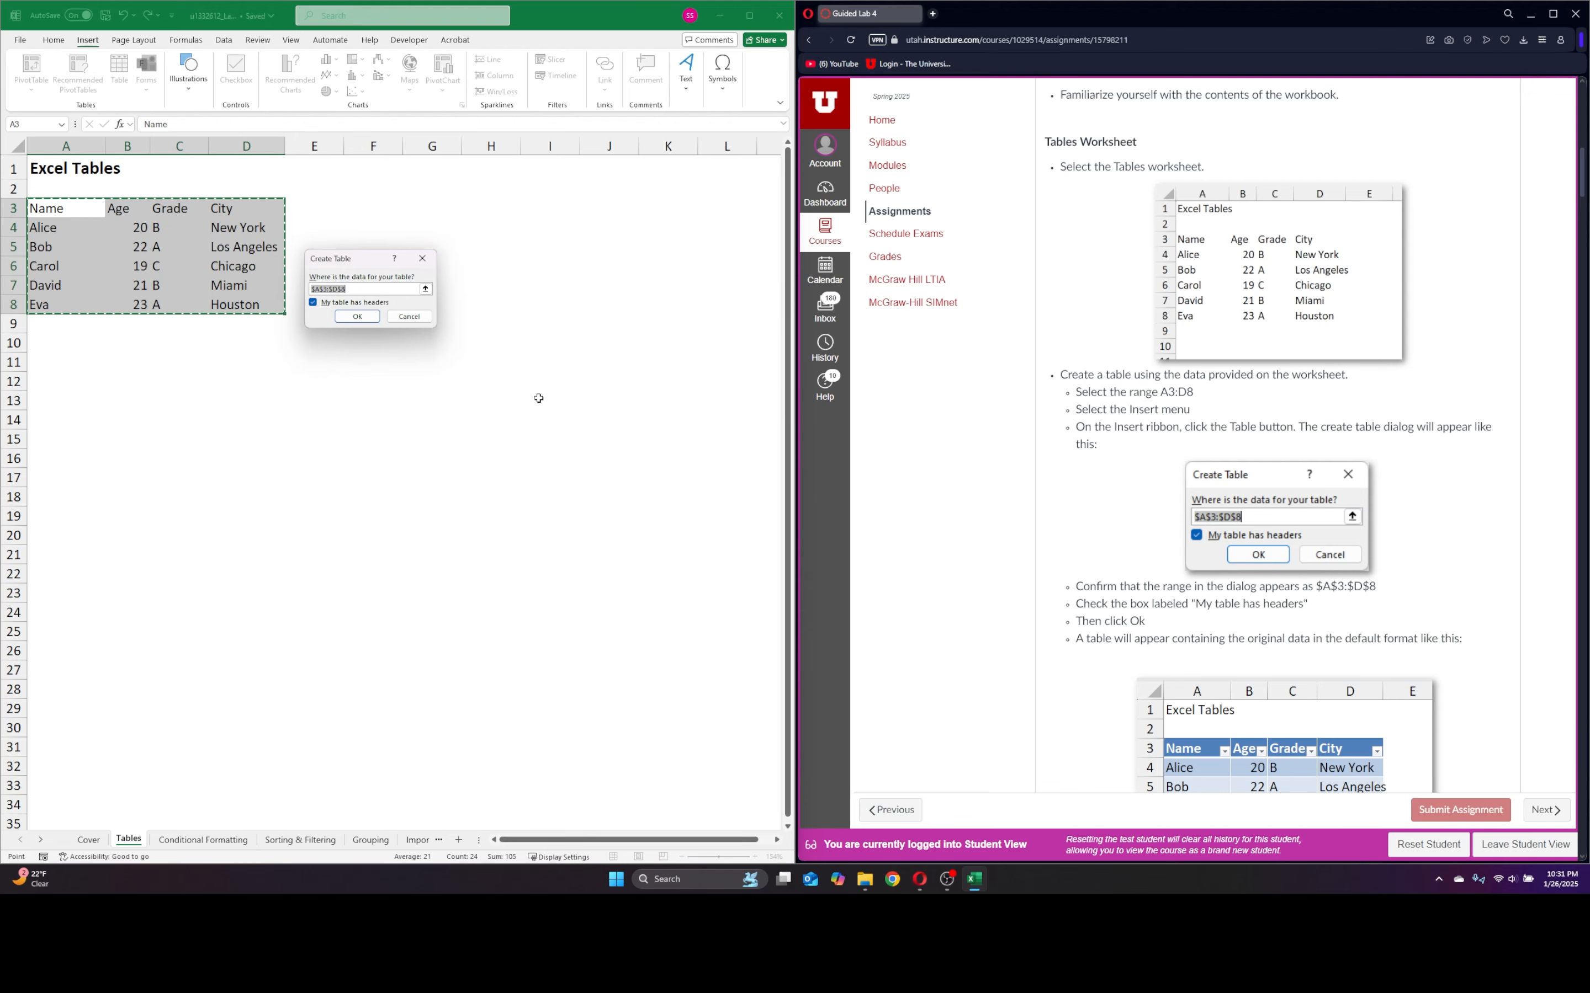
{"action": "left_click", "coordinate": [357, 316]}
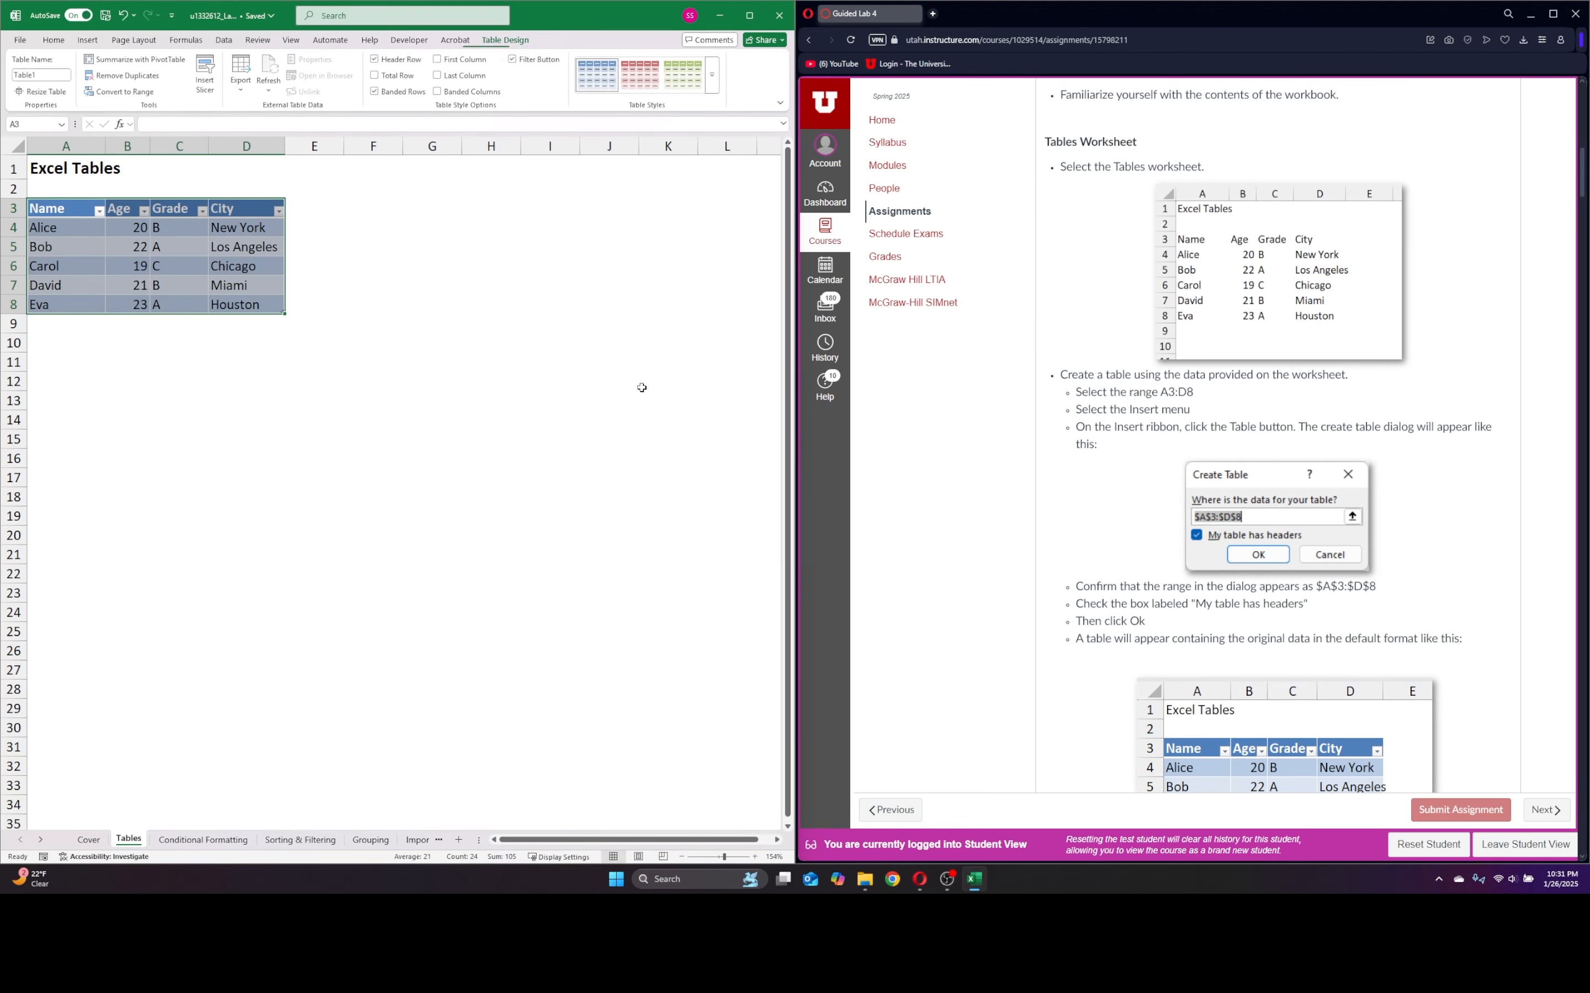
- Apply the orange table style from the first row of the Medium group to the new table
{"action": "scroll", "coordinate": [1182, 517], "scroll_direction": "down", "scroll_amount": 4}
{"action": "scroll", "coordinate": [1183, 519], "scroll_direction": "down", "scroll_amount": 2}
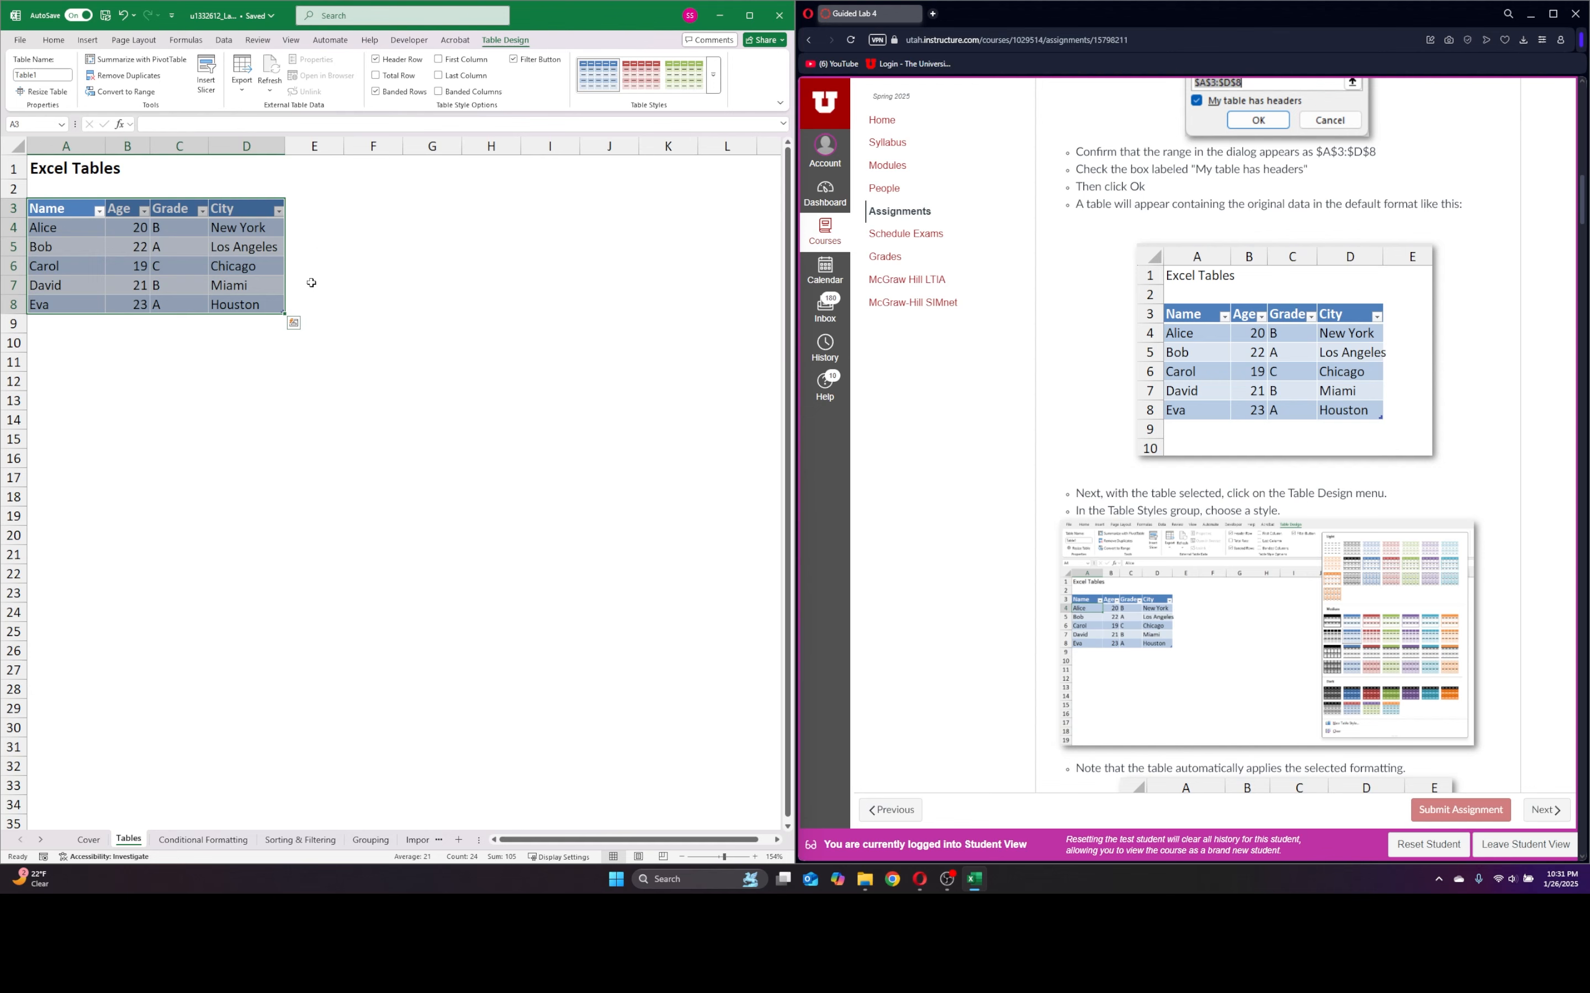
{"action": "left_click", "coordinate": [373, 273]}
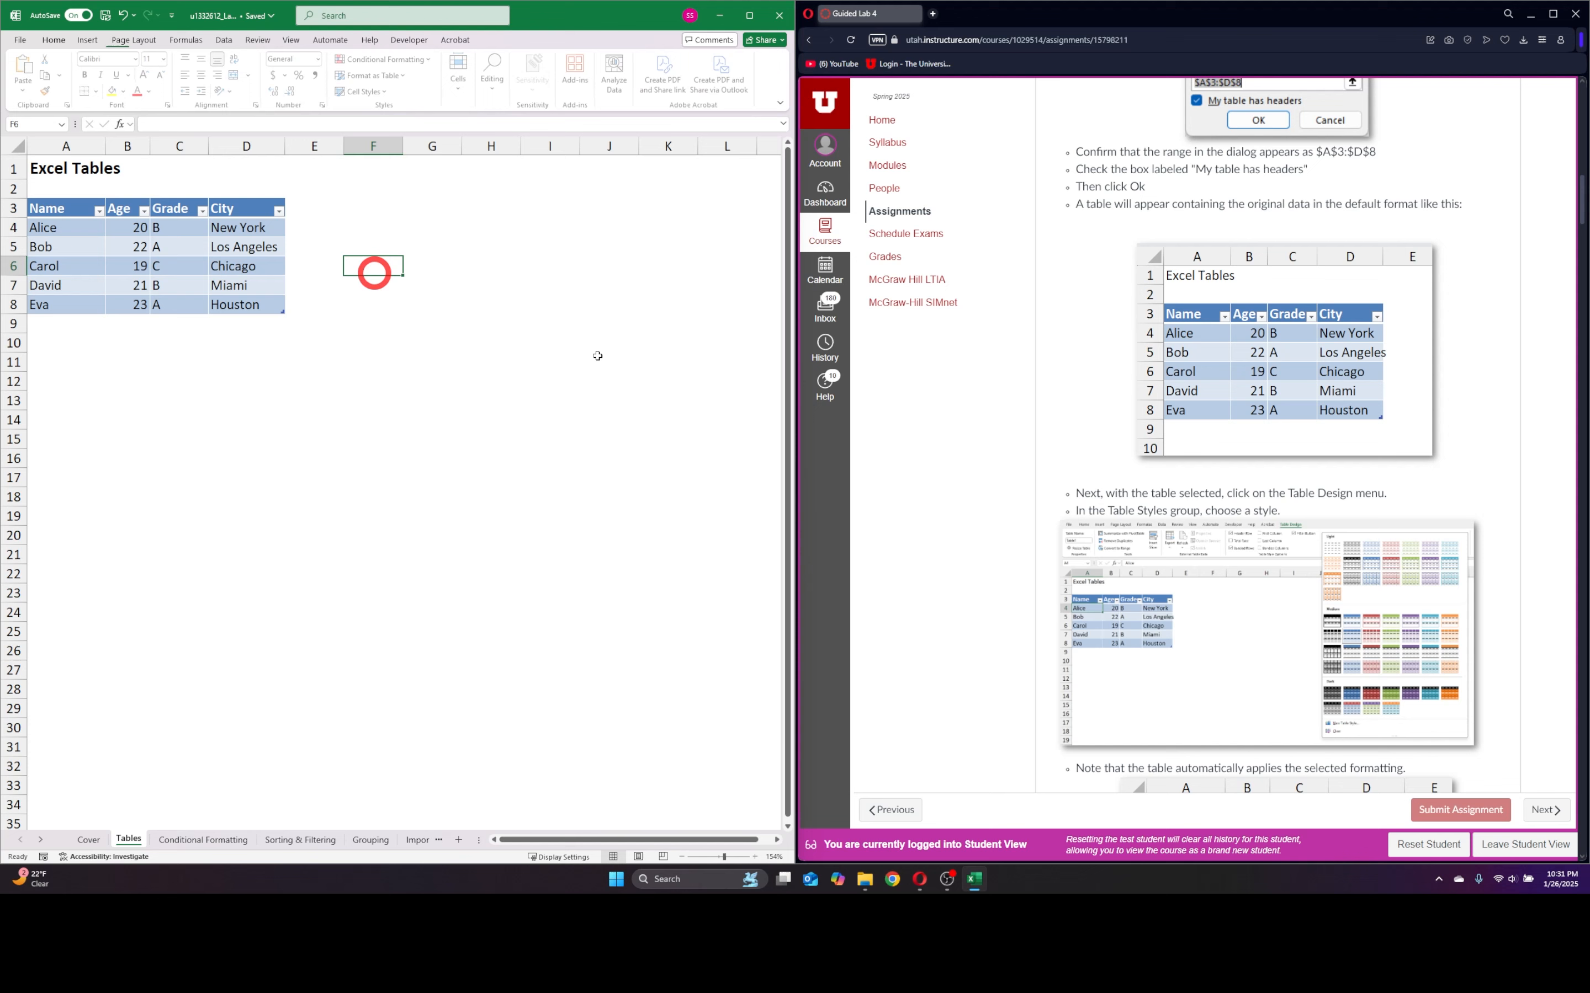
{"action": "left_click", "coordinate": [80, 248]}
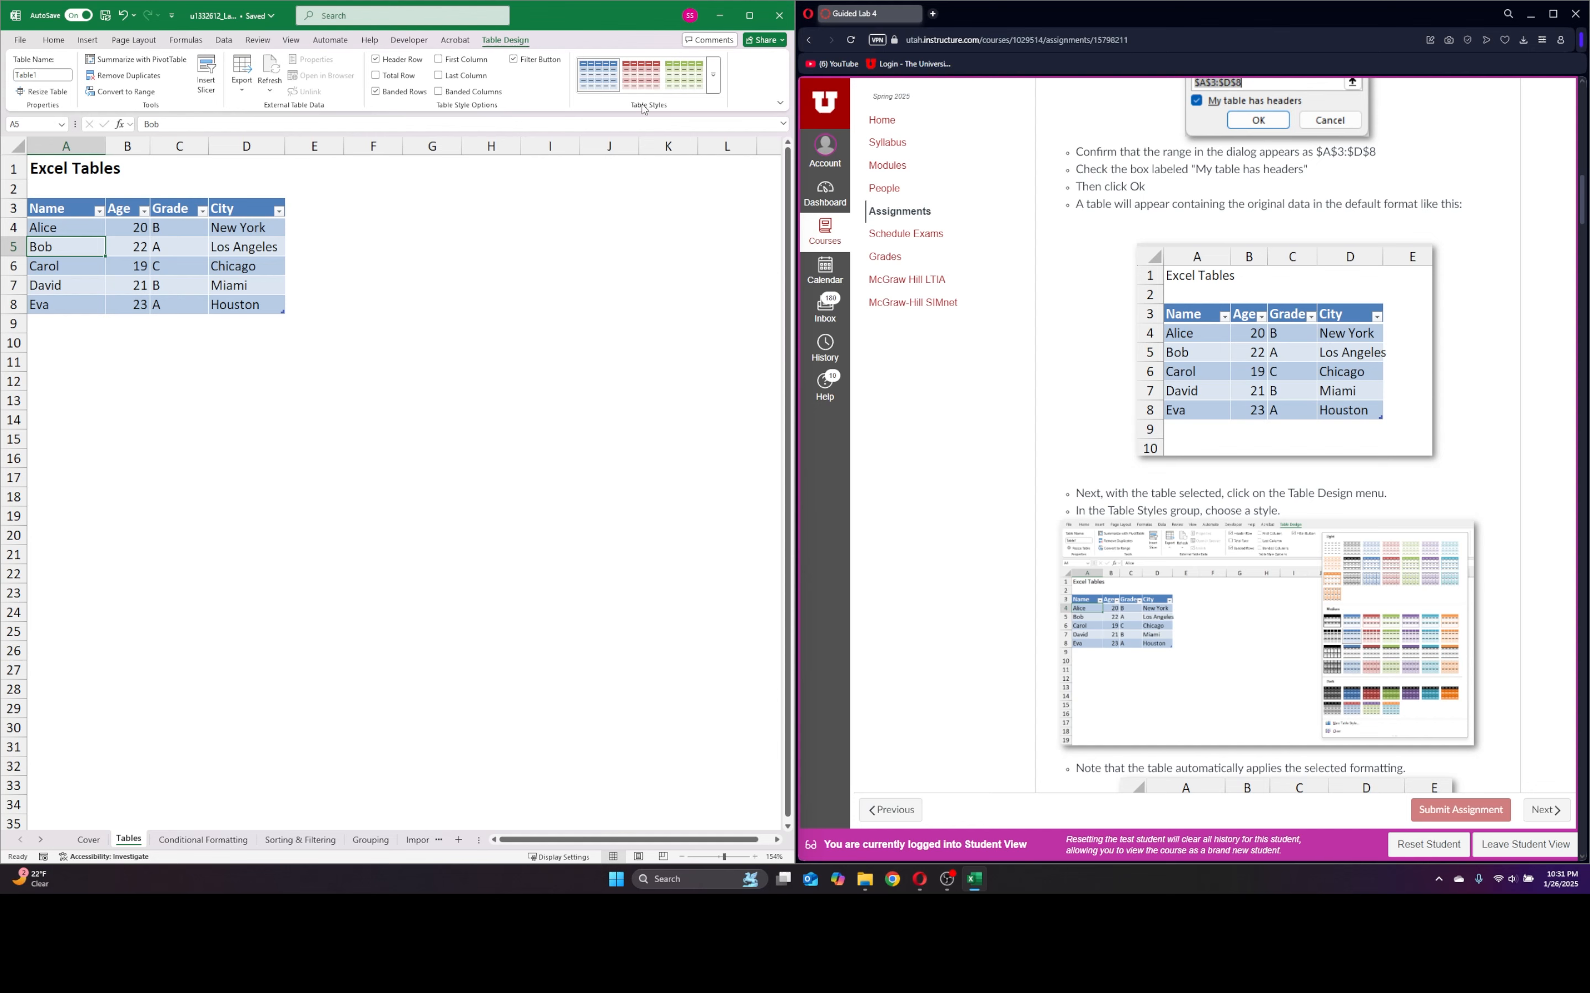
{"action": "left_click", "coordinate": [685, 107]}
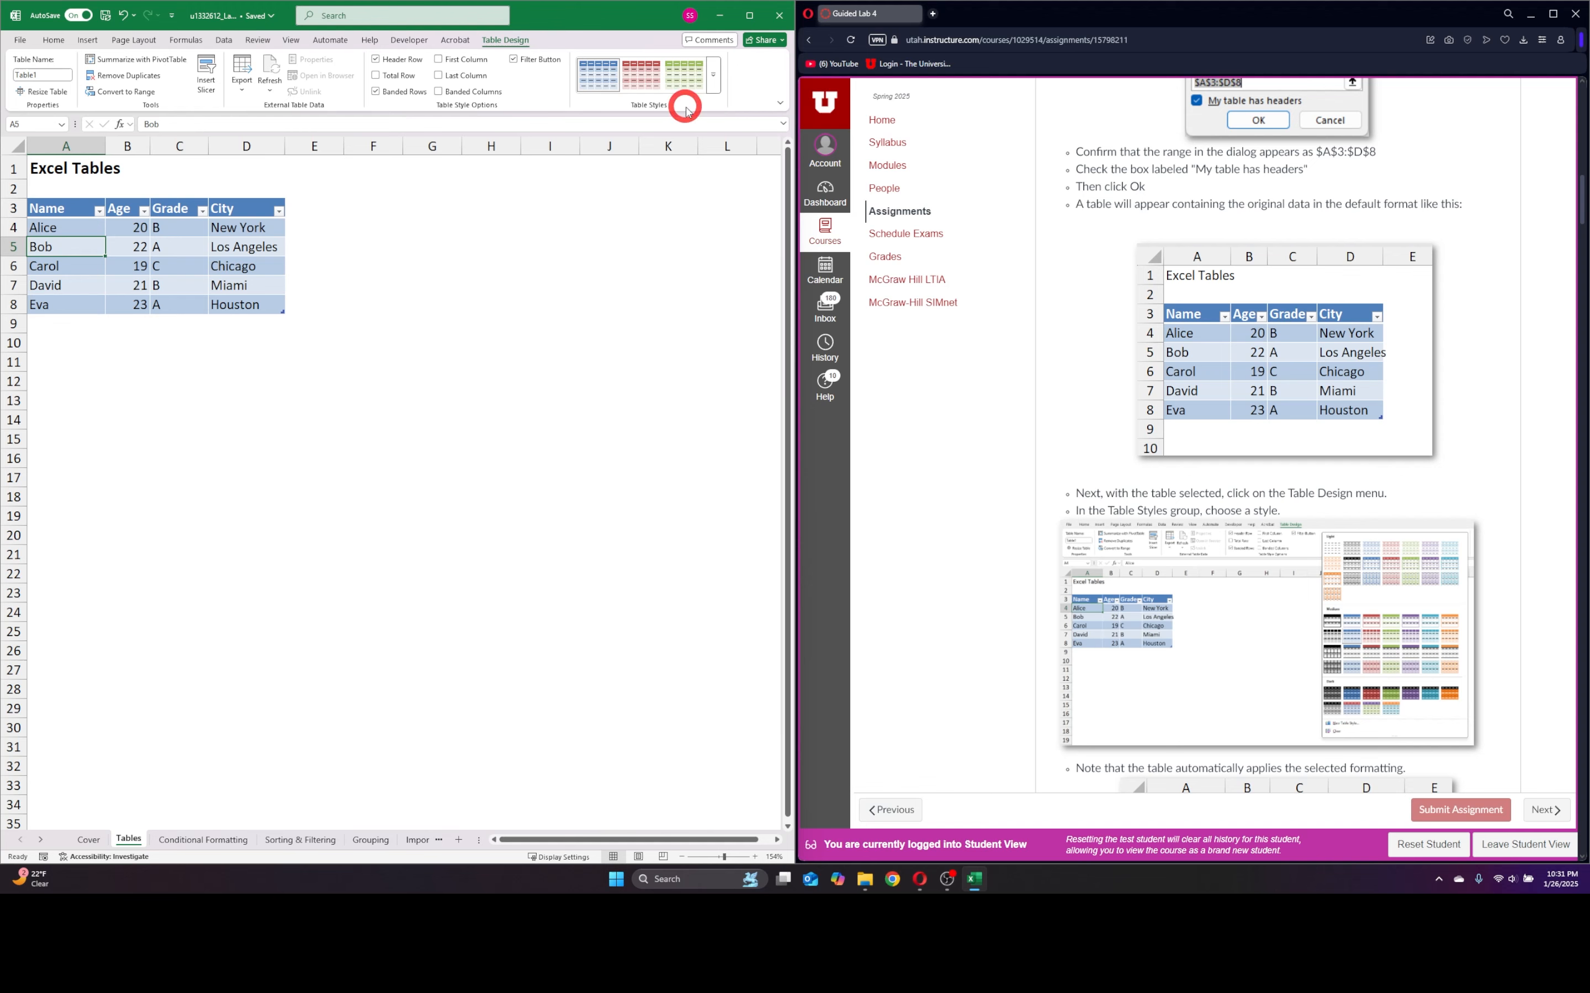
{"action": "left_click", "coordinate": [716, 79]}
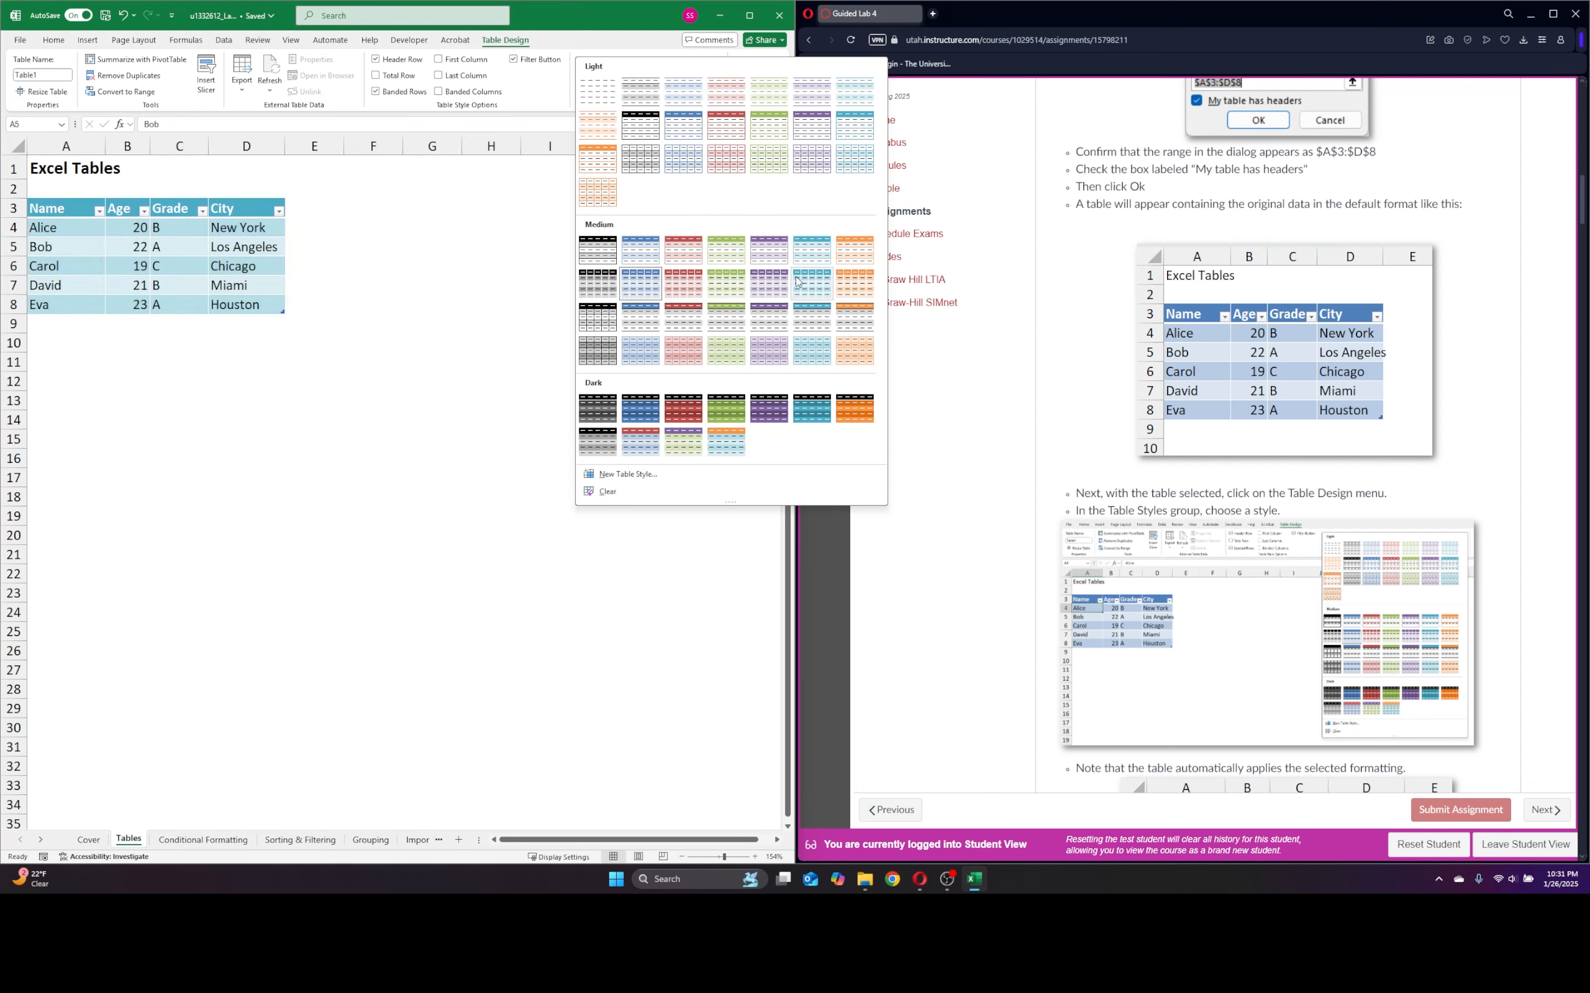
{"action": "scroll", "coordinate": [1072, 300], "scroll_direction": "down", "scroll_amount": 6}
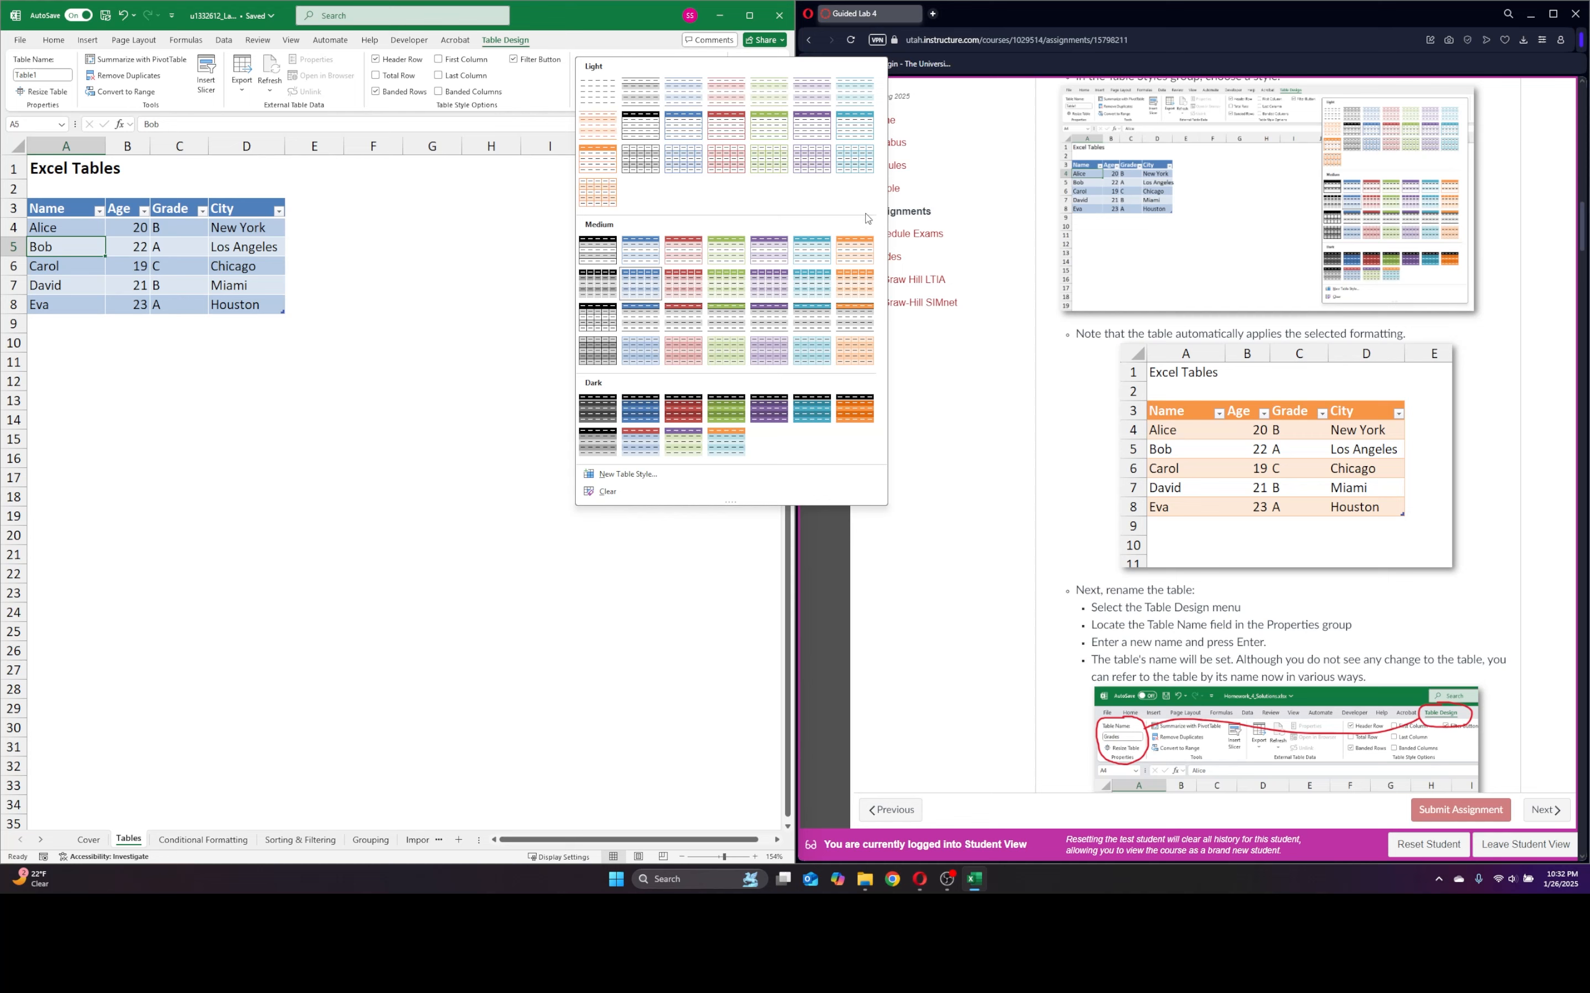
{"action": "left_click", "coordinate": [861, 255]}
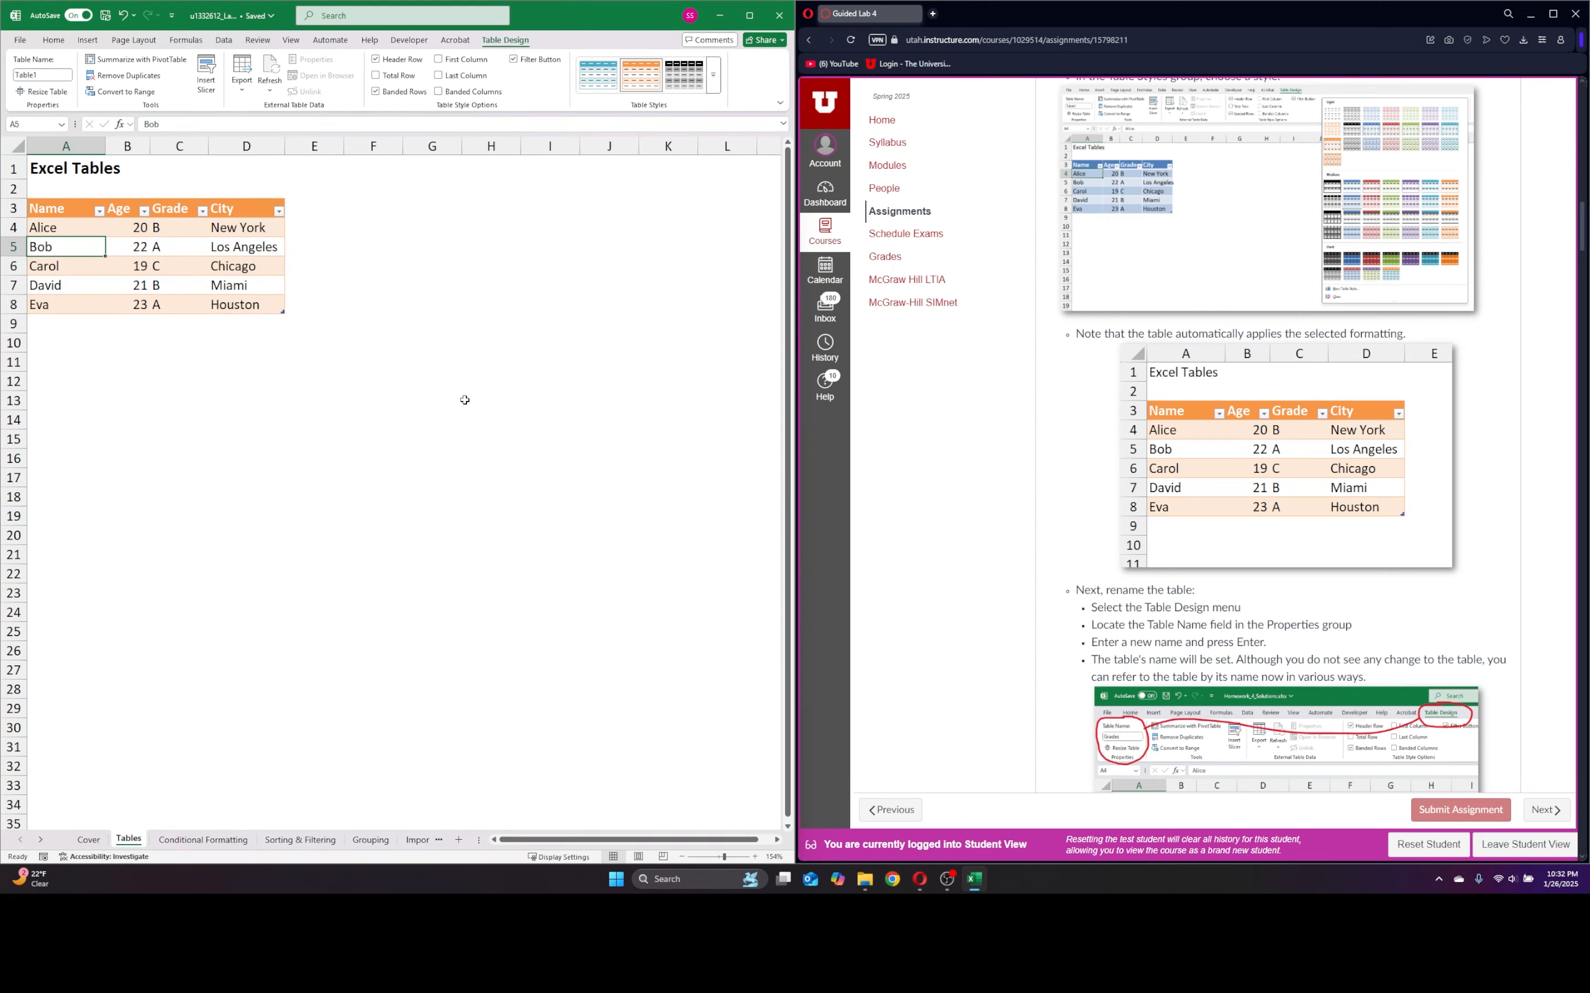
- Rename the table on the Tables worksheet as Grades, following the lab instructions
{"action": "scroll", "coordinate": [1053, 446], "scroll_direction": "down", "scroll_amount": 3}
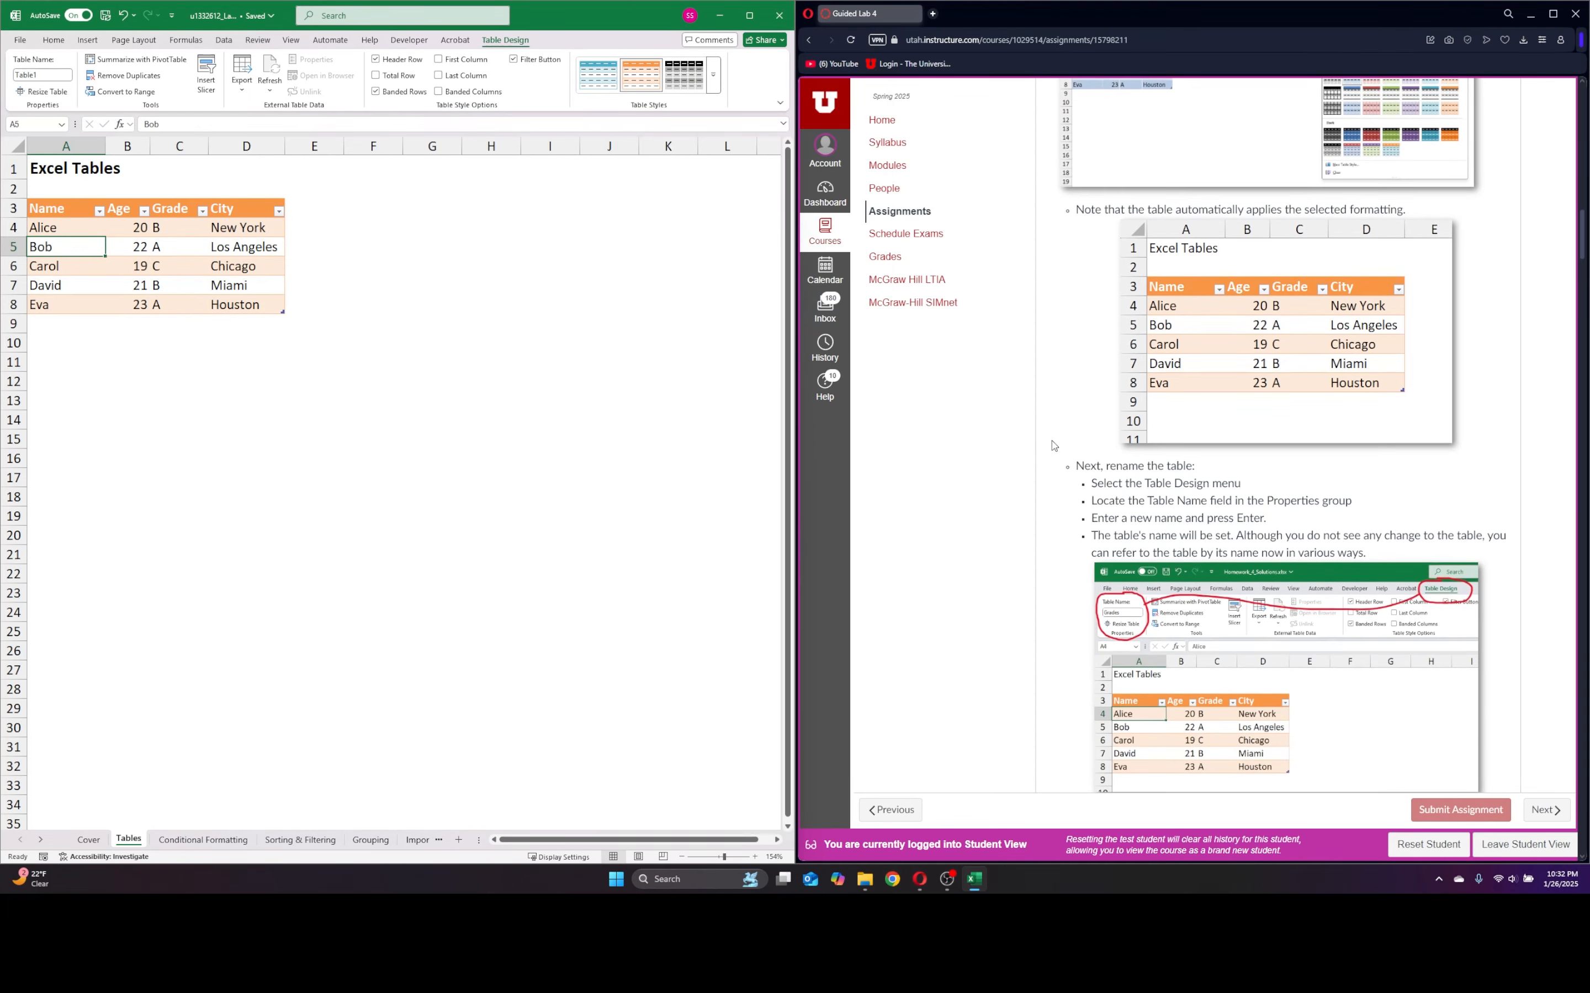
{"action": "scroll", "coordinate": [1054, 446], "scroll_direction": "up", "scroll_amount": 1}
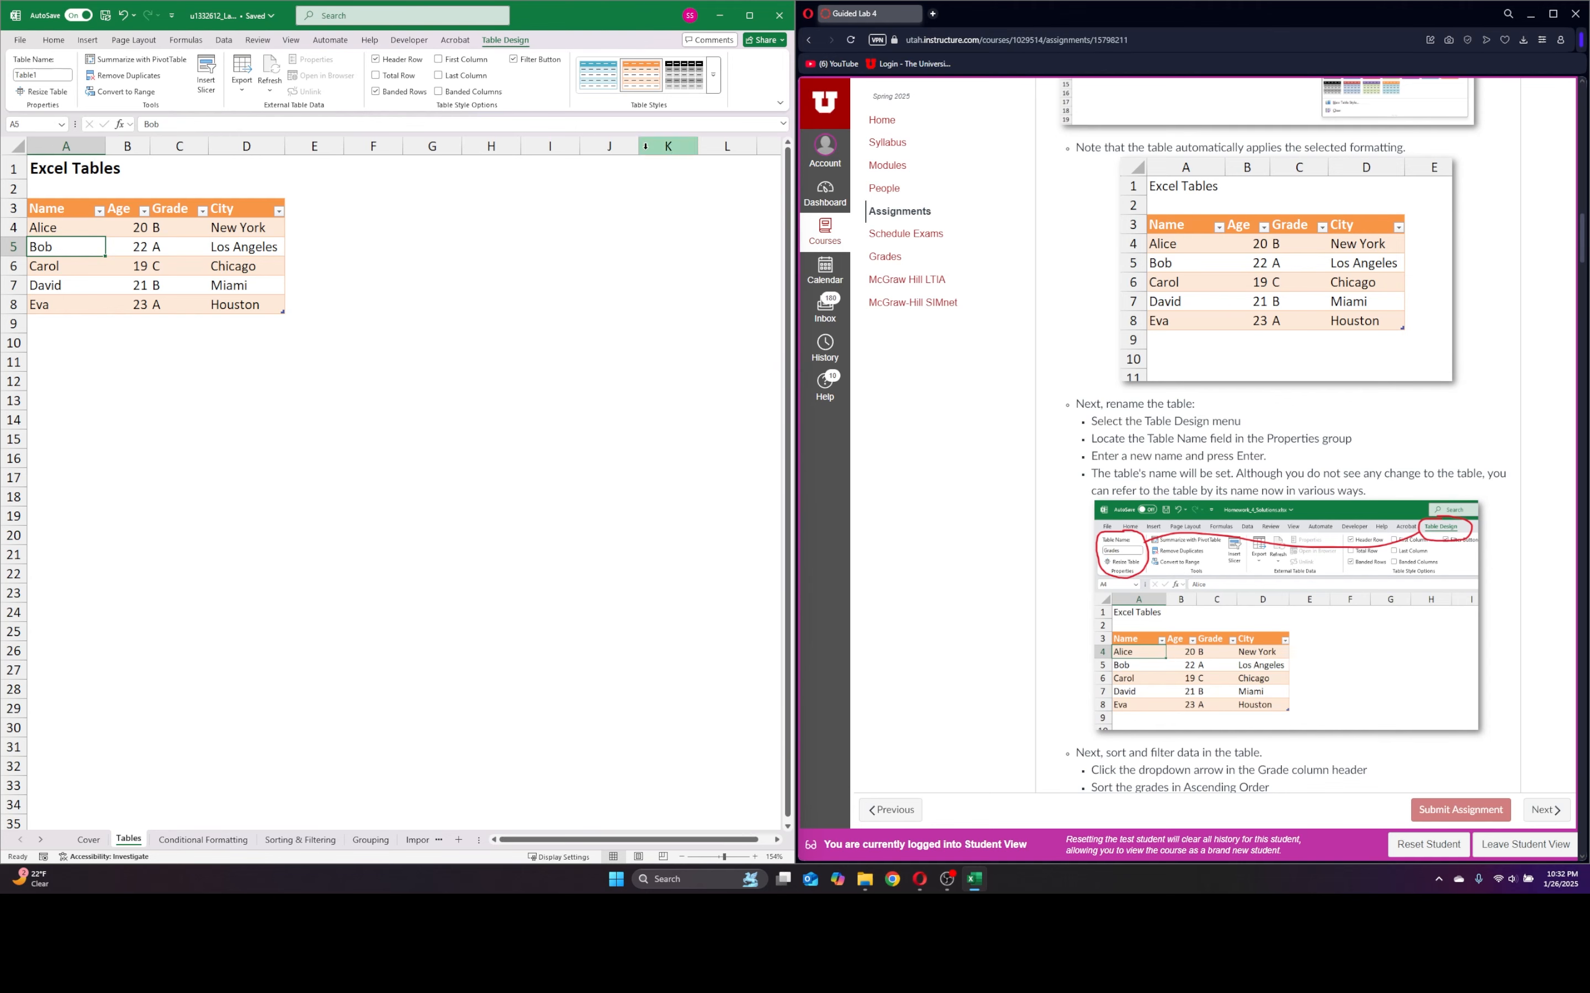
{"action": "left_click", "coordinate": [433, 342]}
{"action": "left_click", "coordinate": [153, 261]}
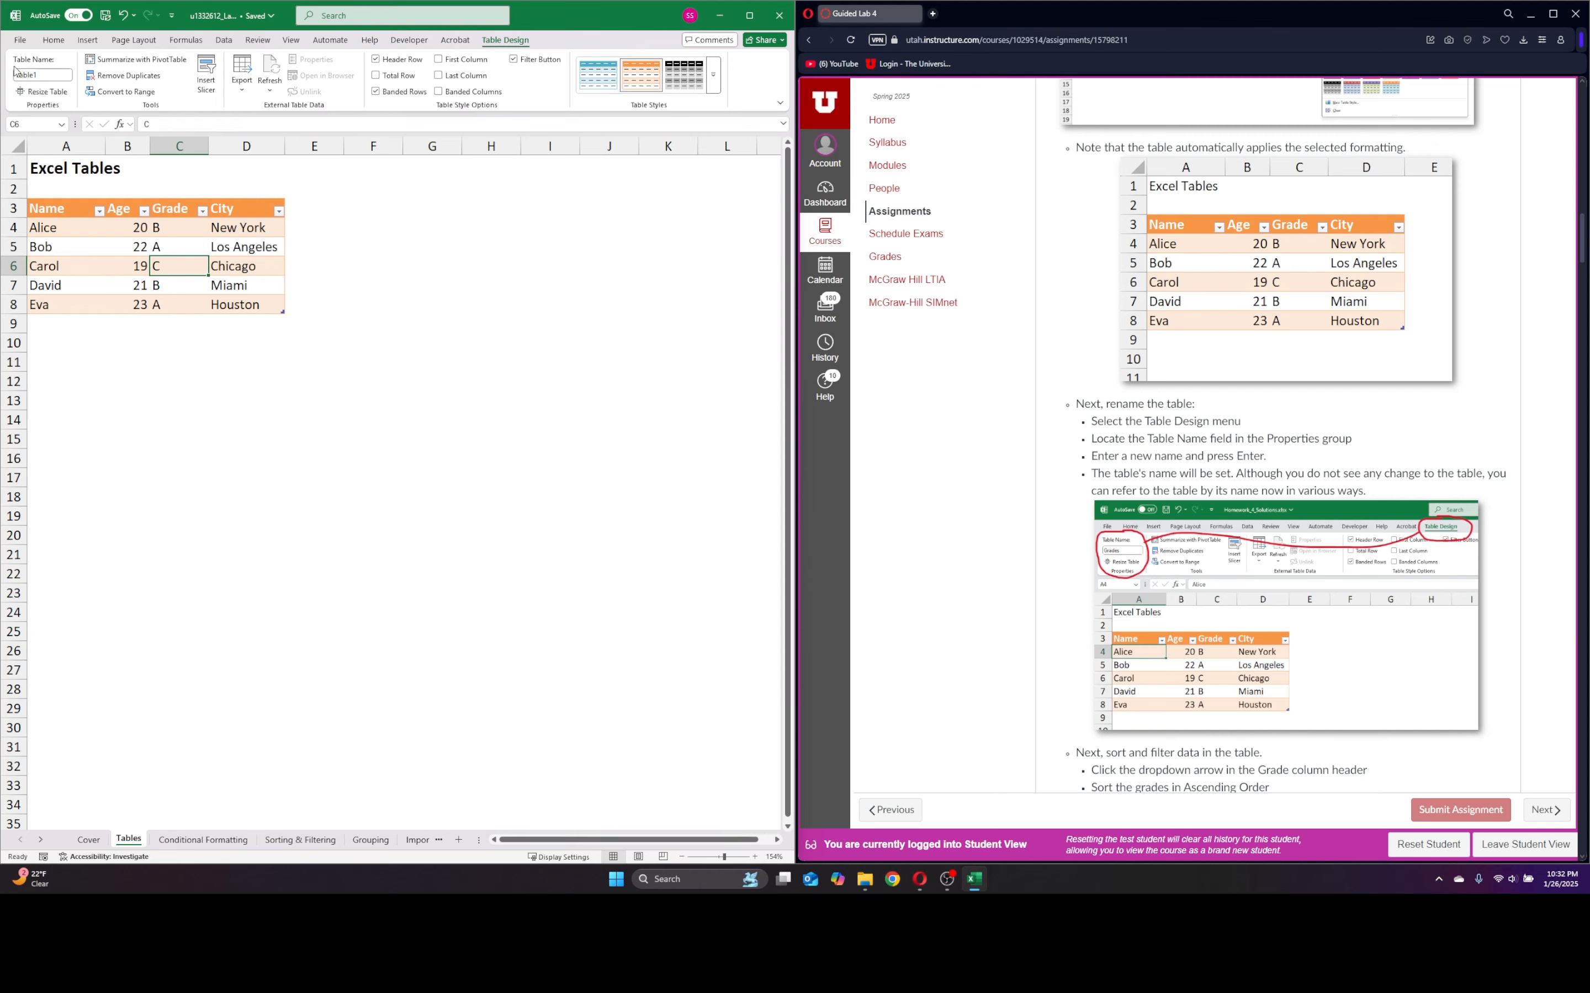
{"action": "left_click", "coordinate": [44, 74]}
{"action": "key", "text": "BackSpace"}
{"action": "type", "text": "G"}
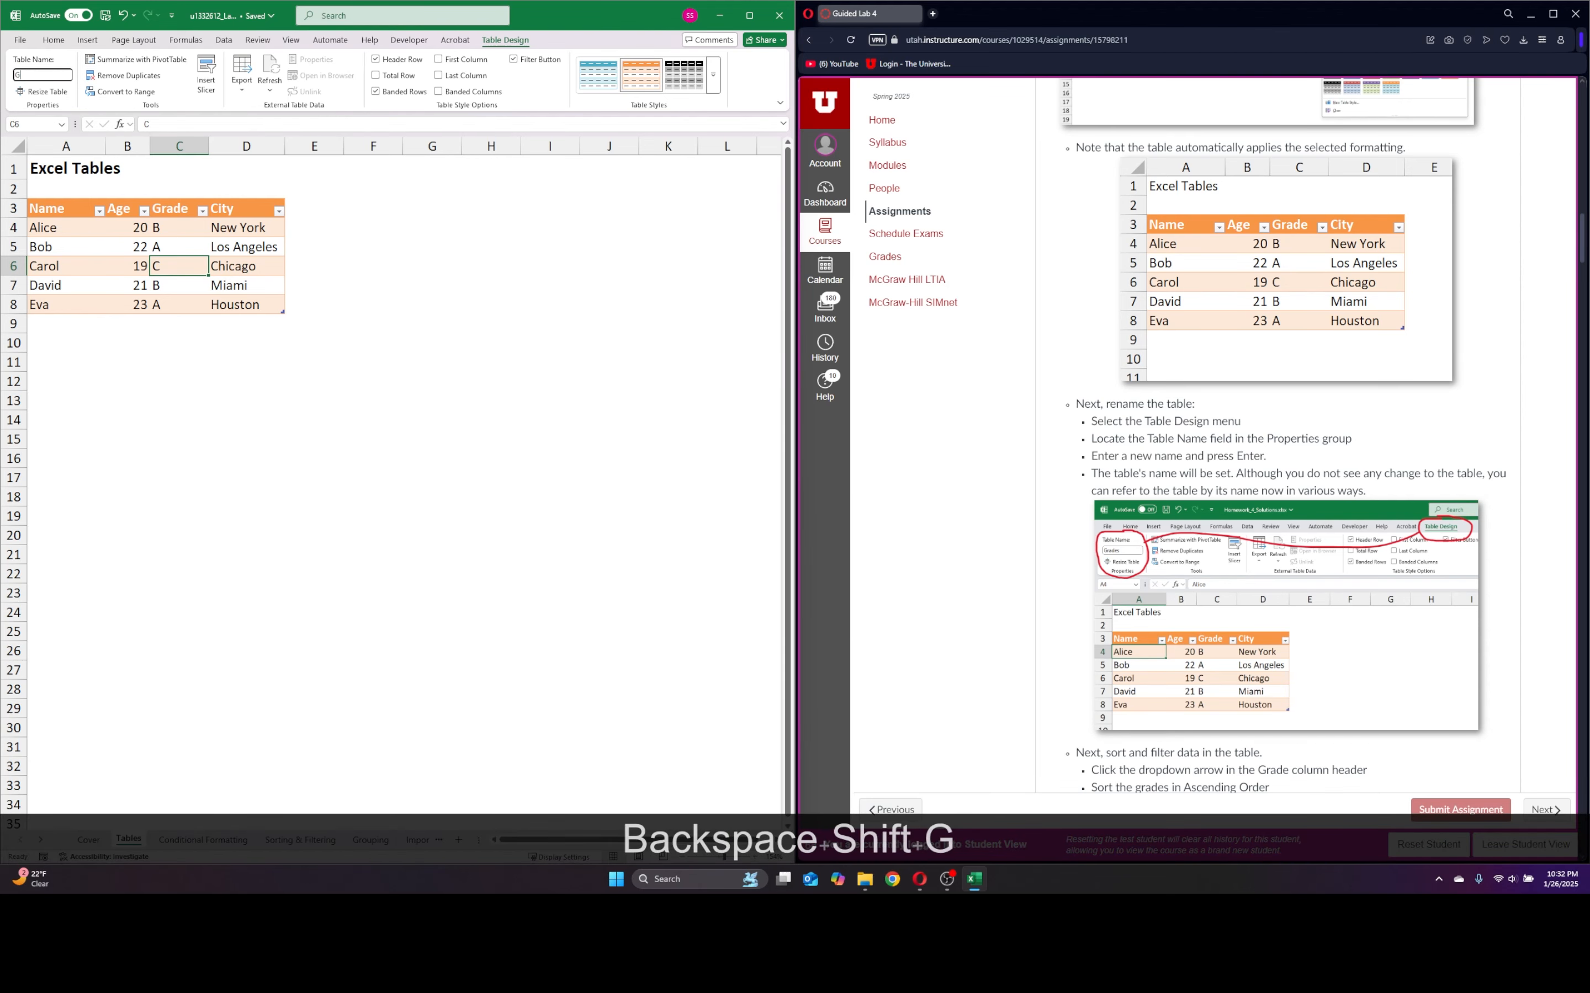
{"action": "type", "text": "ra"}
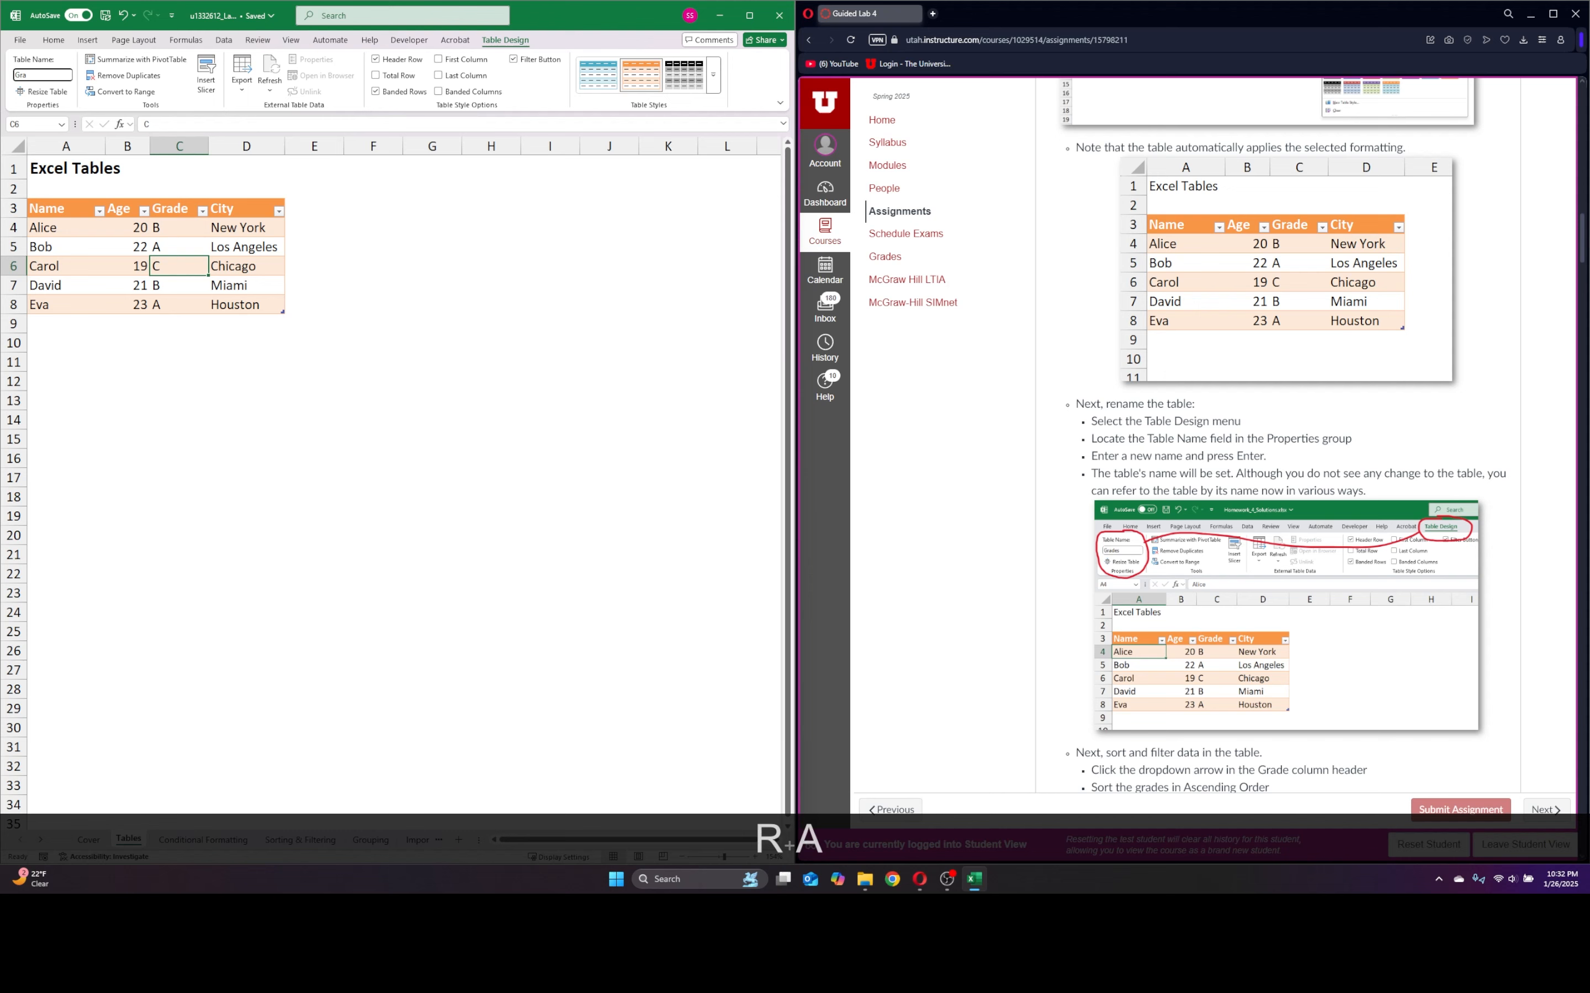
{"action": "type", "text": "des"}
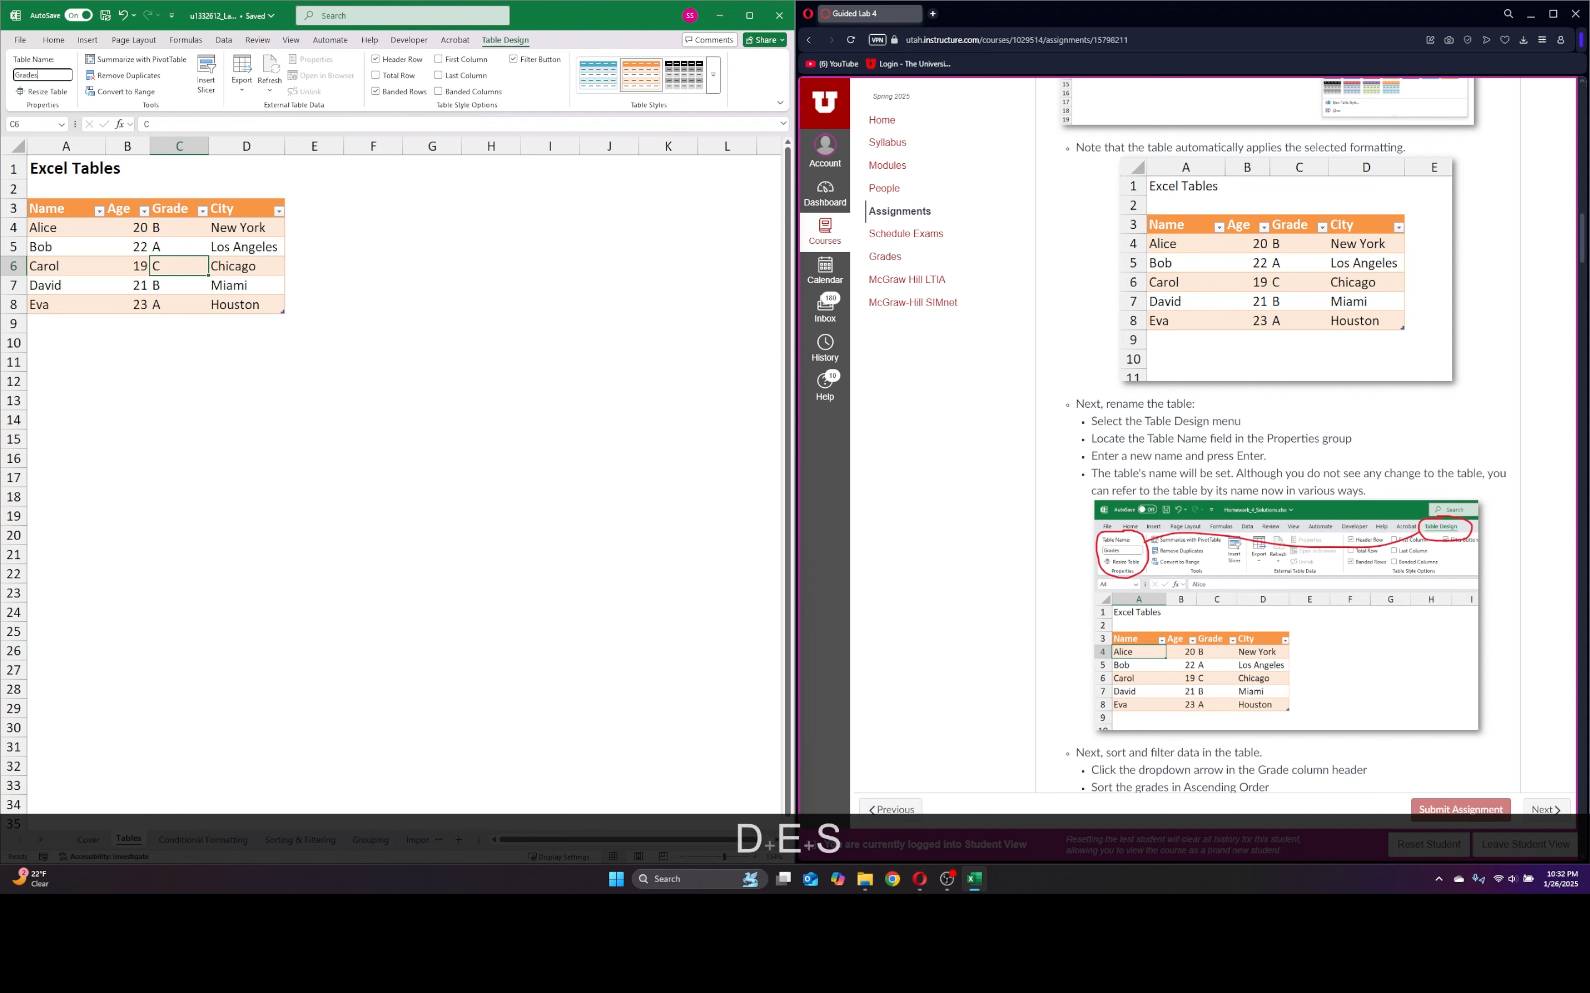
{"action": "key", "text": "Return"}
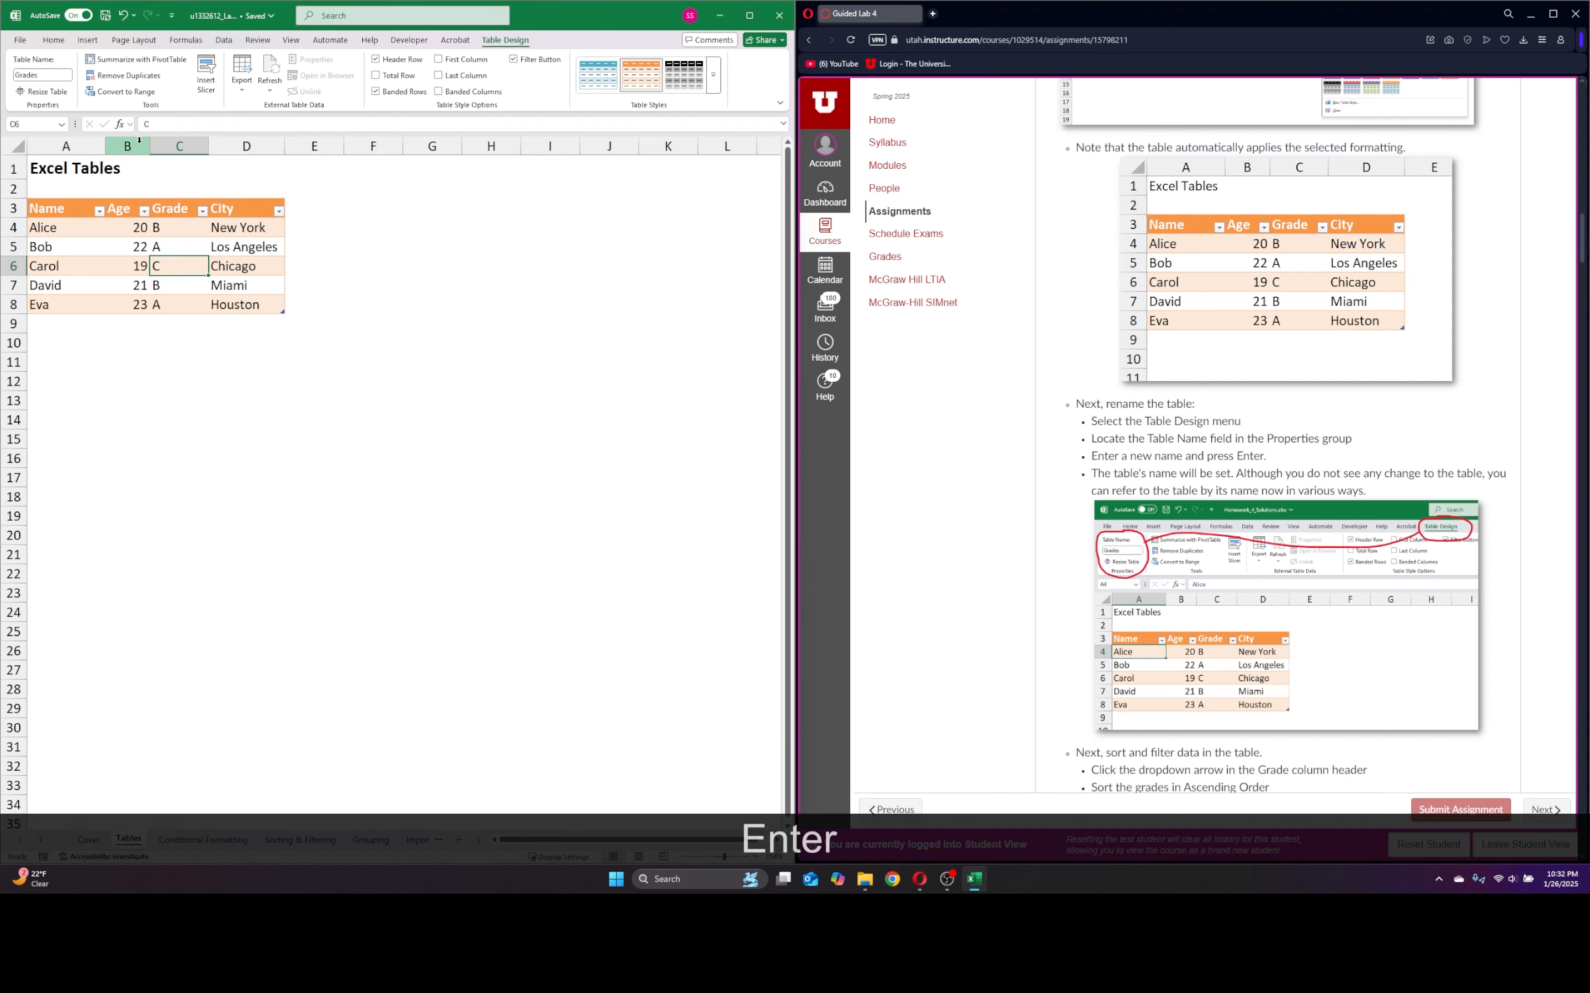
{"action": "left_click", "coordinate": [360, 300]}
{"action": "left_click_drag", "start_coordinate": [189, 267], "coordinate": [187, 251]}
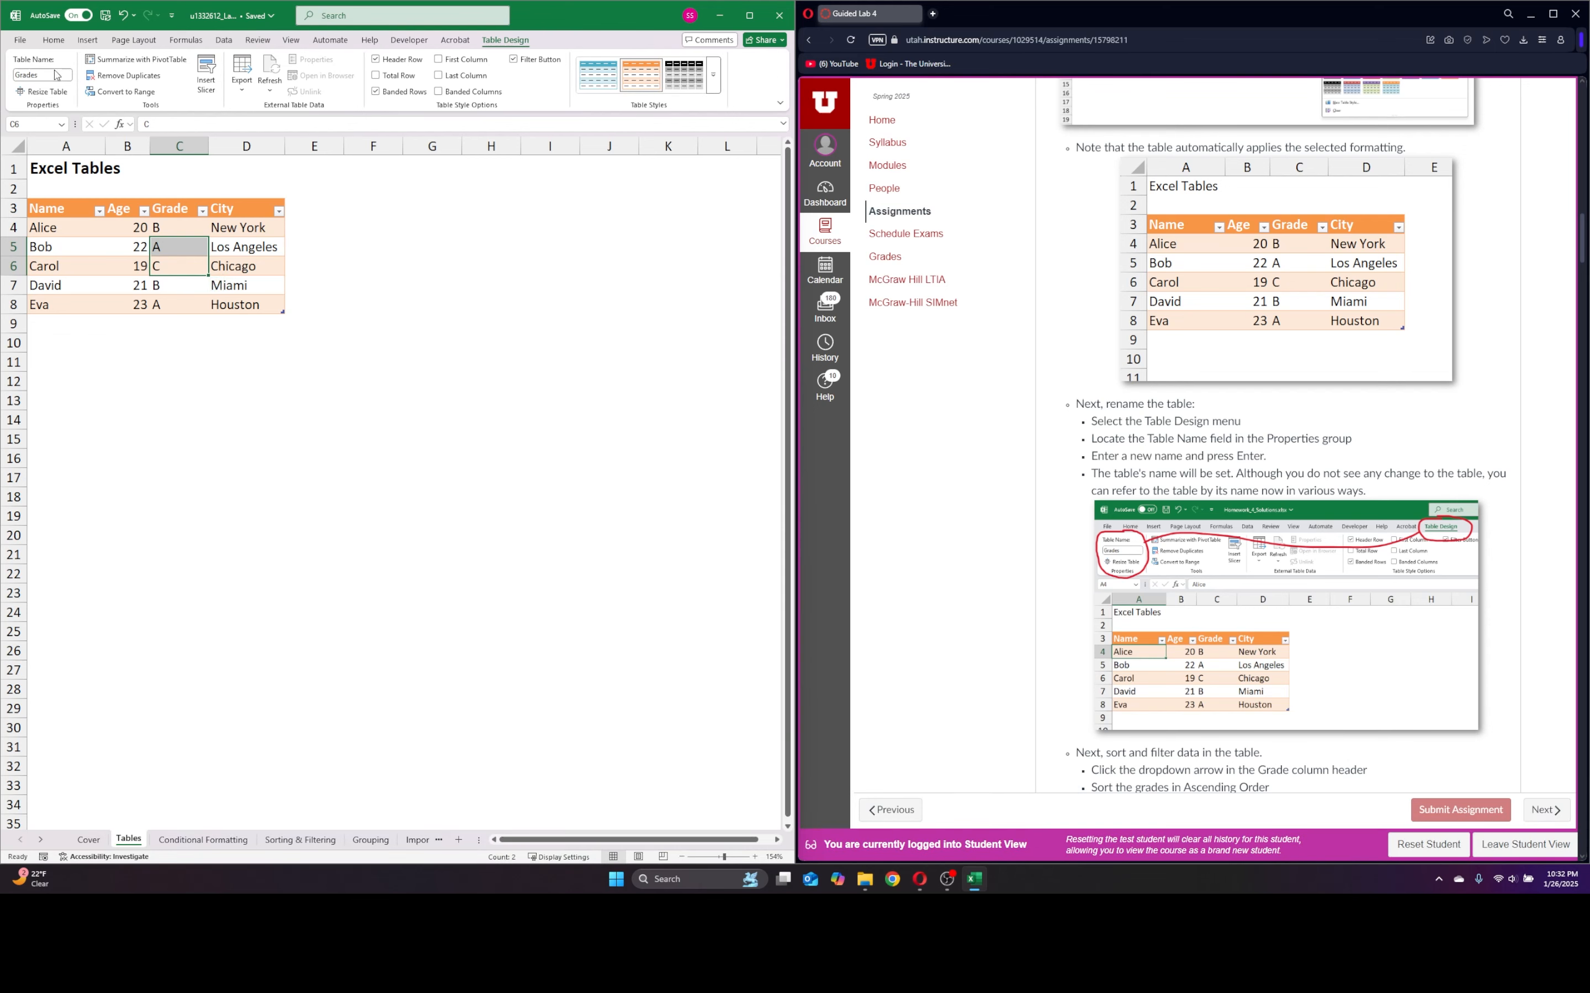
- Sort the Grades table in ascending order (A to Z) by the Grade column
{"action": "scroll", "coordinate": [1052, 555], "scroll_direction": "down", "scroll_amount": 3}
{"action": "scroll", "coordinate": [1052, 555], "scroll_direction": "down", "scroll_amount": 3}
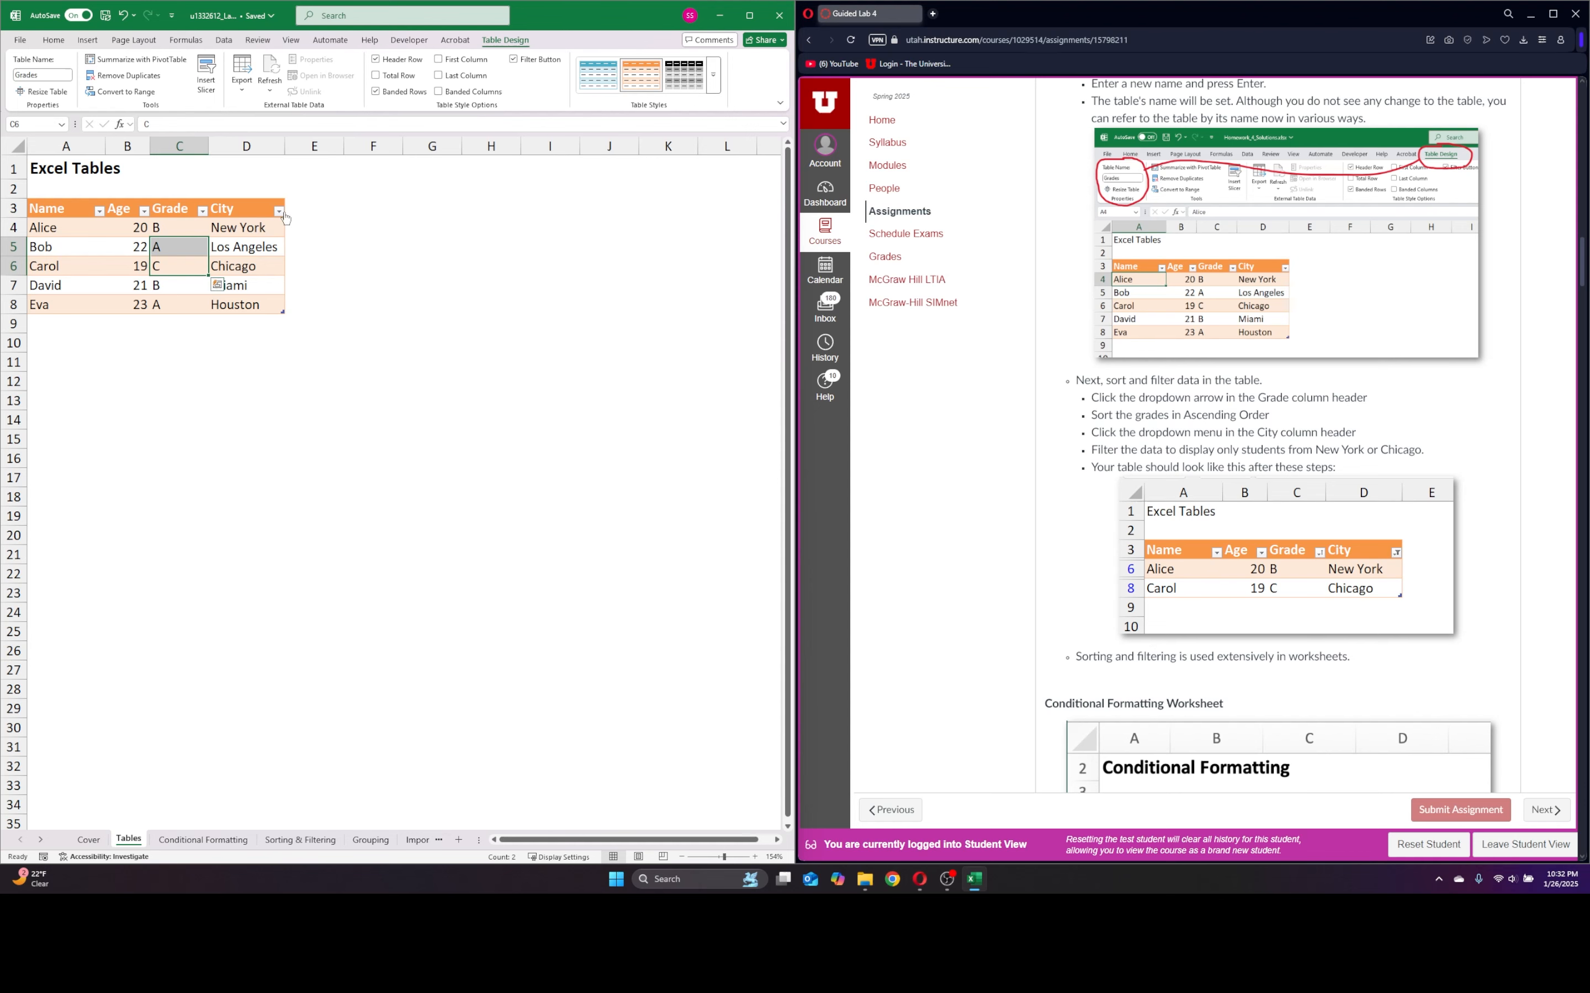
{"action": "left_click", "coordinate": [282, 217]}
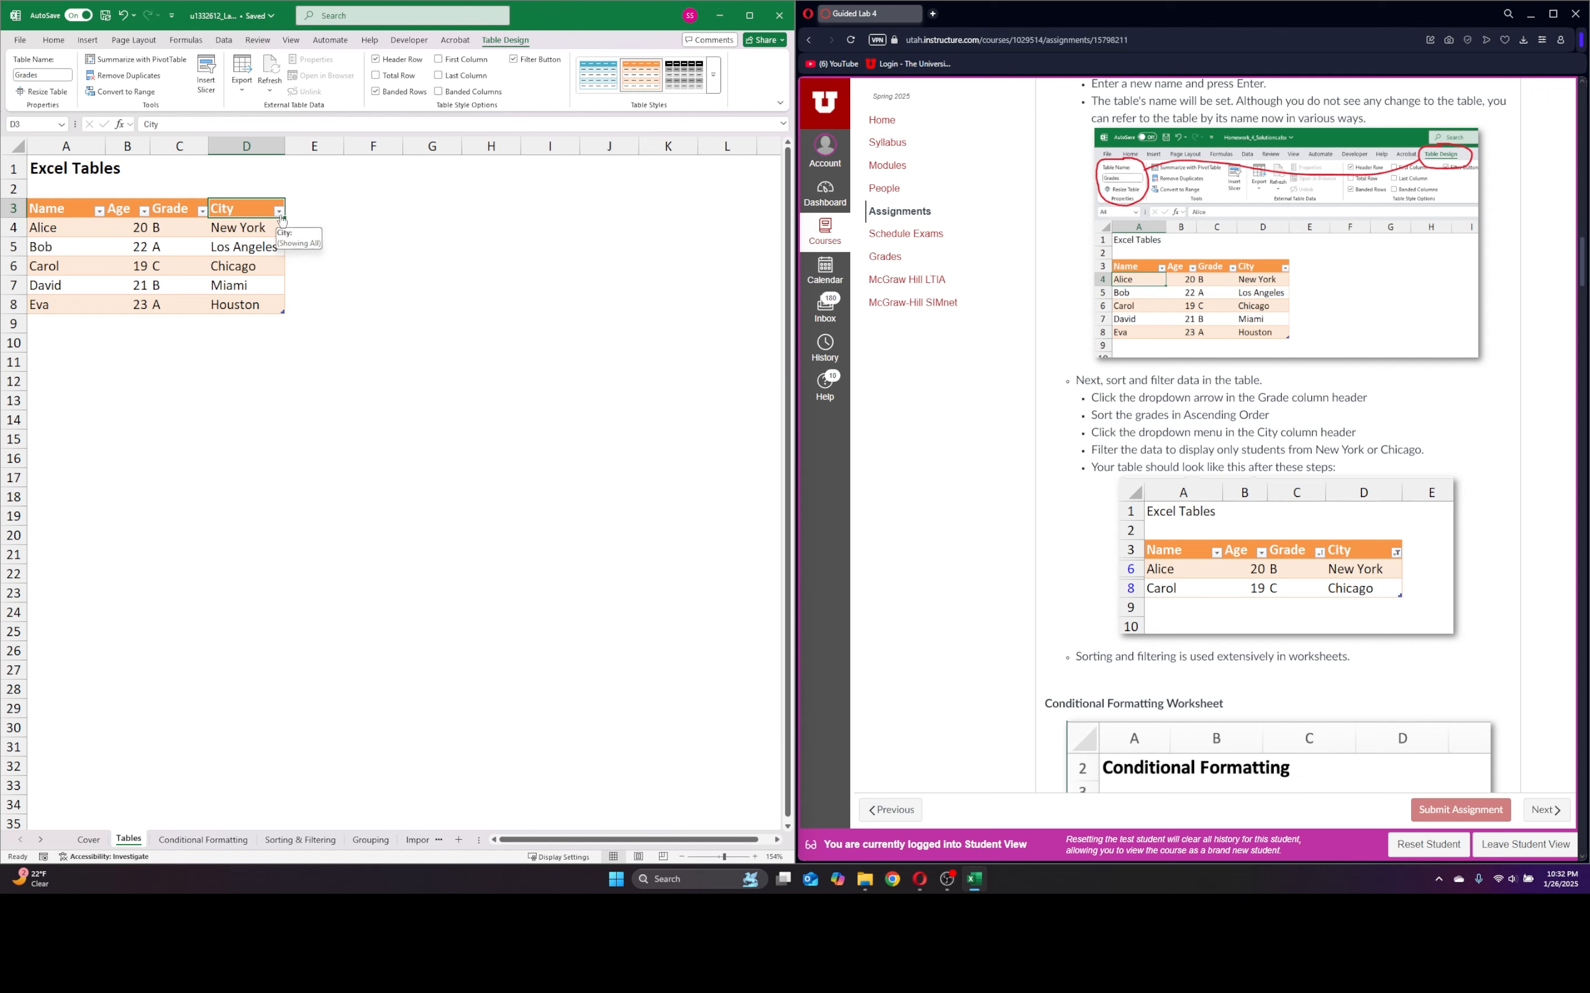
{"action": "left_click", "coordinate": [178, 209]}
{"action": "left_click", "coordinate": [203, 212]}
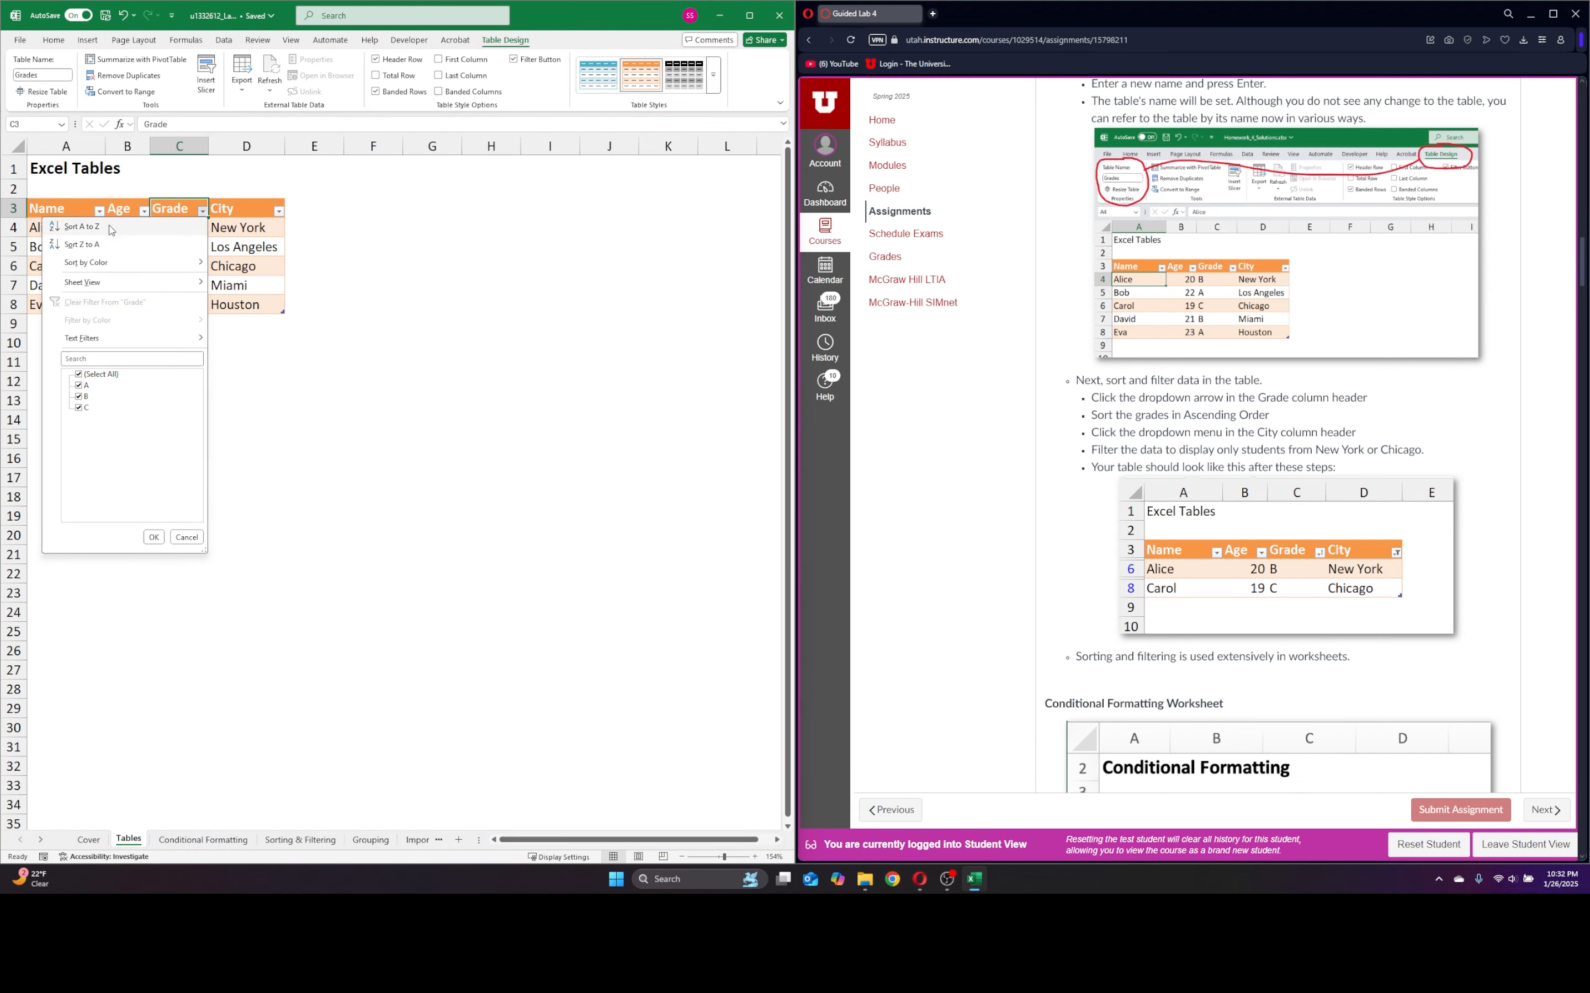
{"action": "left_click", "coordinate": [82, 227]}
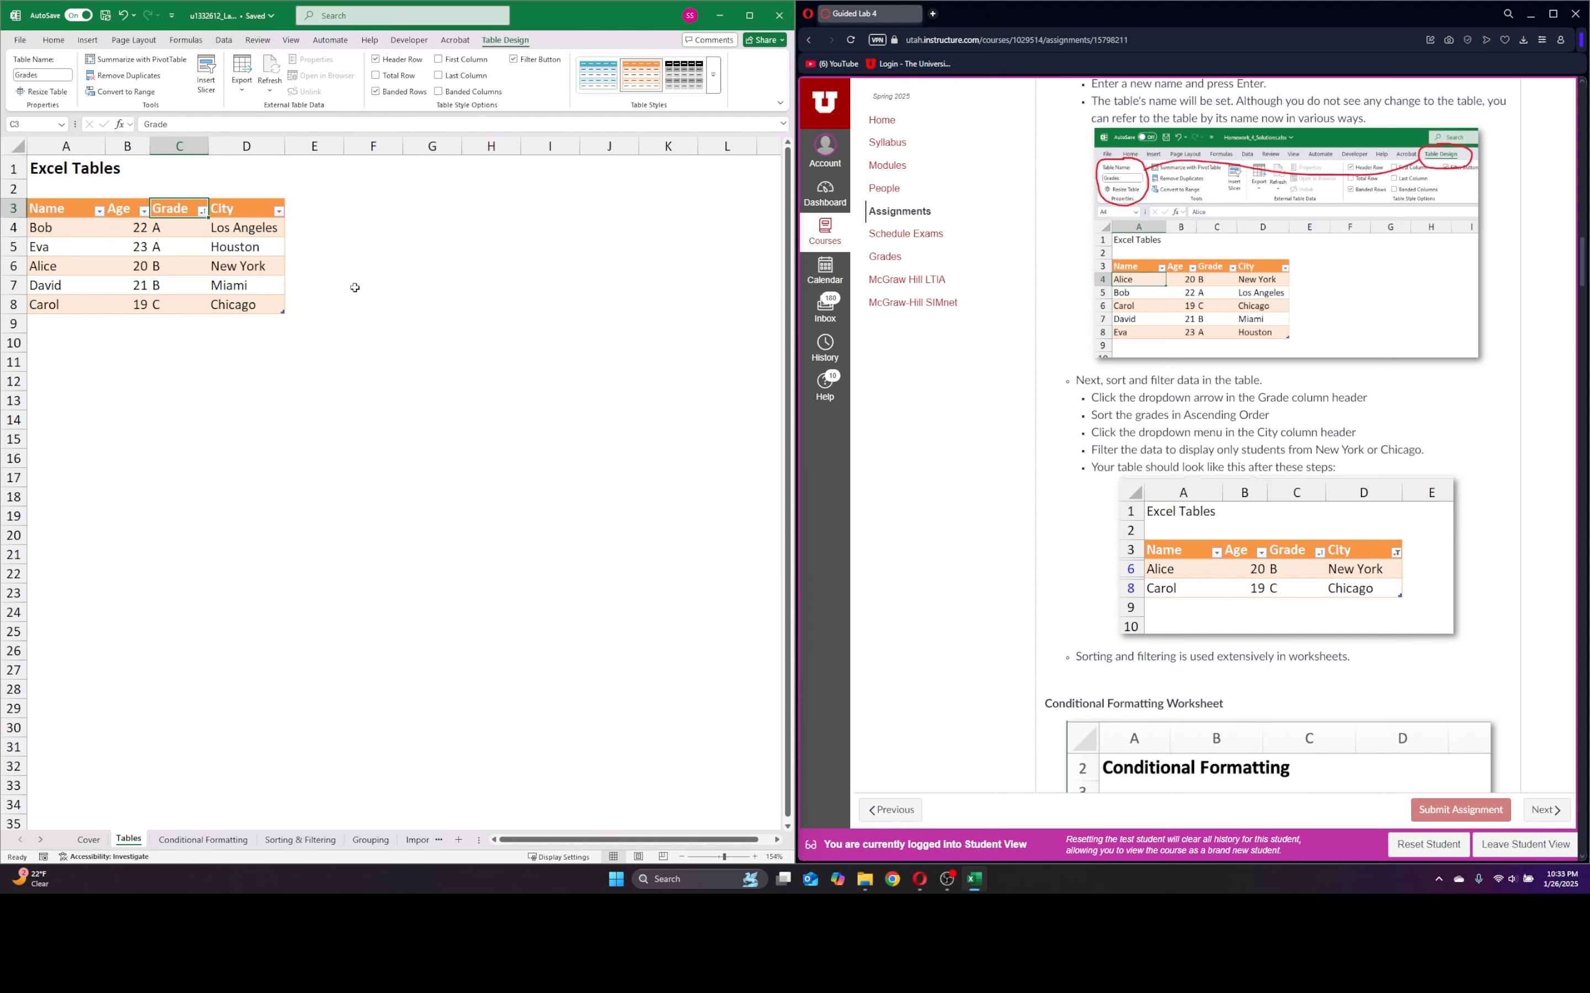
- Filter the City column of the Grades table to show only Chicago and New York
{"action": "left_click", "coordinate": [242, 214]}
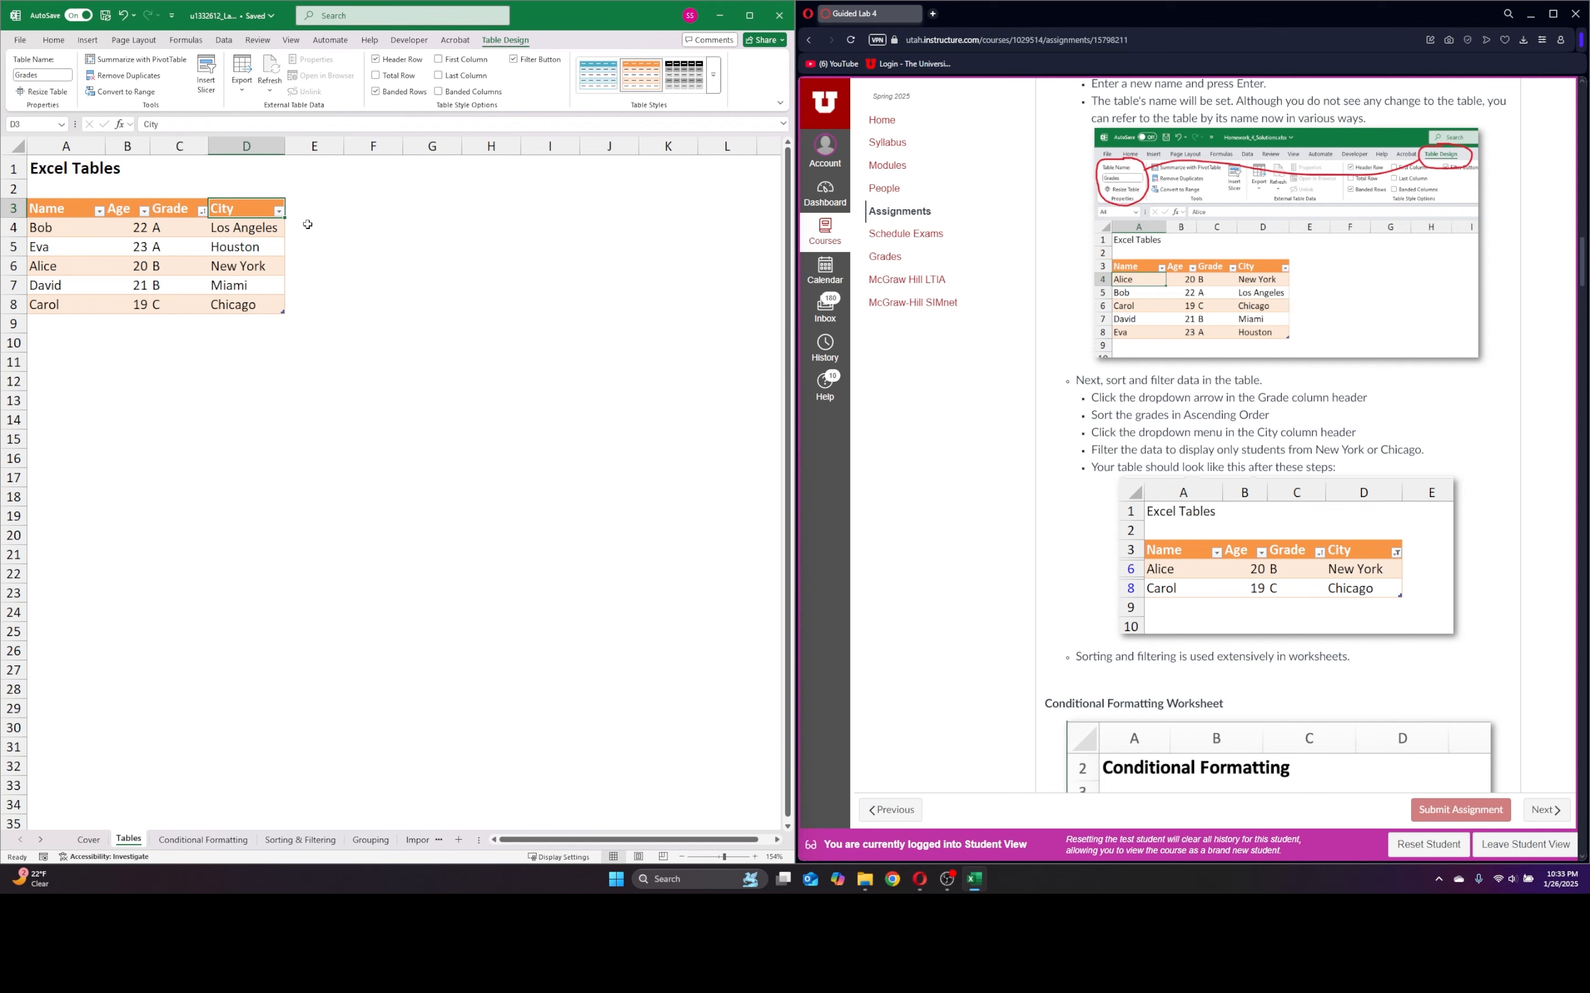
{"action": "left_click", "coordinate": [278, 211]}
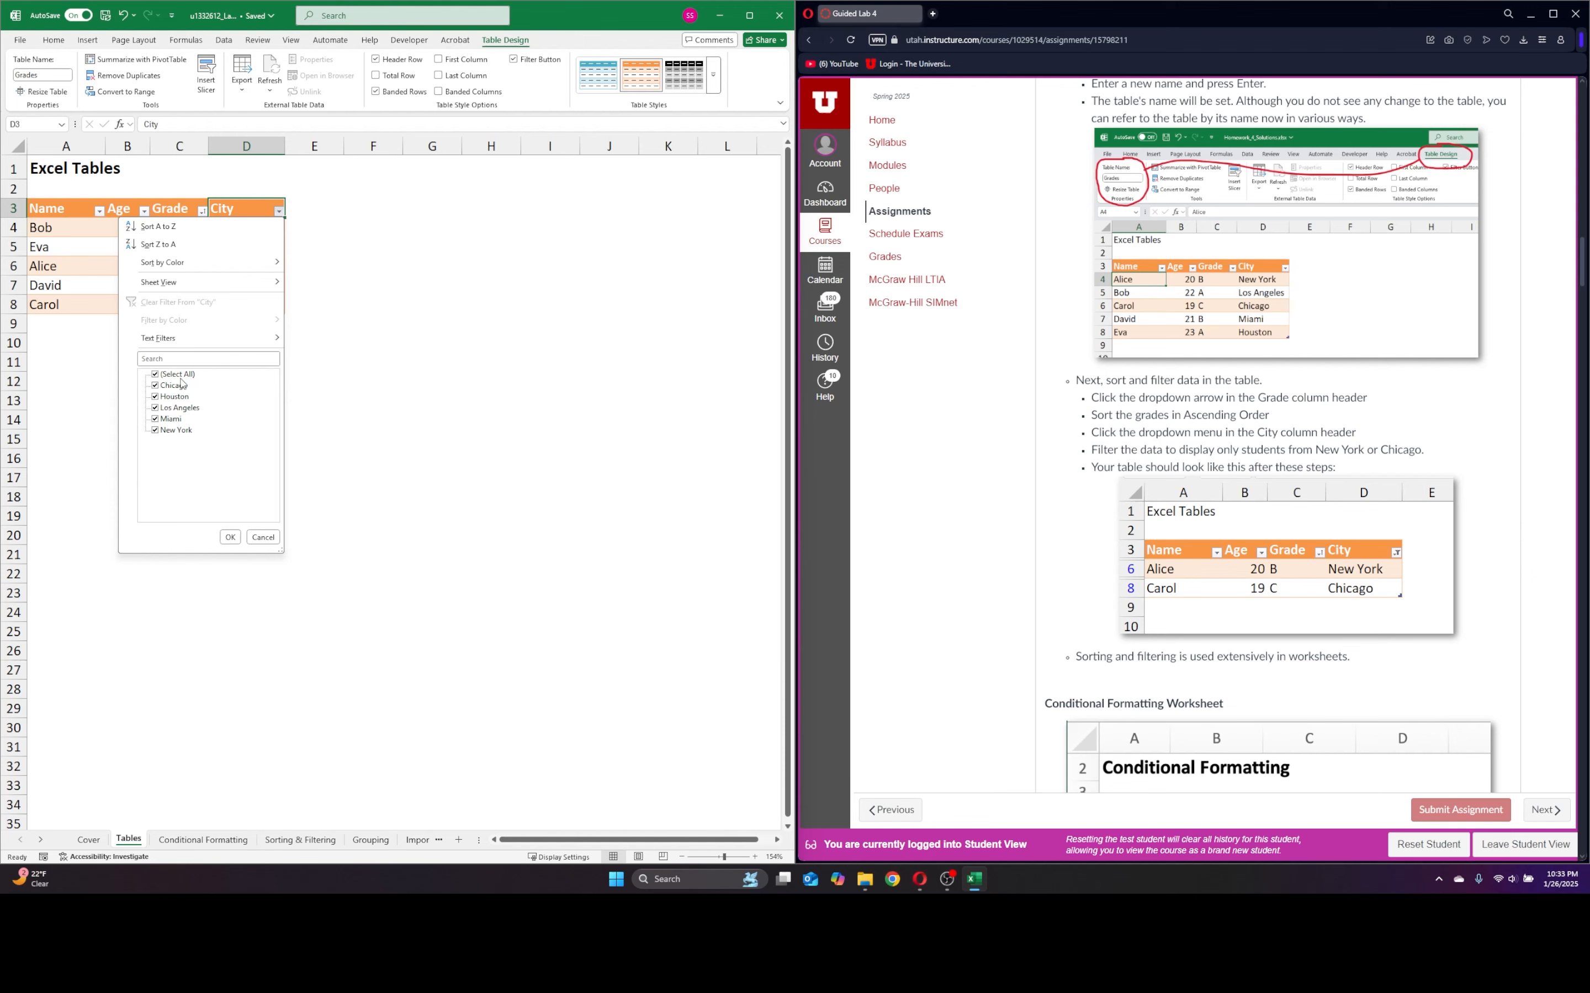
{"action": "left_click", "coordinate": [155, 373]}
{"action": "left_click", "coordinate": [158, 387]}
{"action": "left_click", "coordinate": [156, 430]}
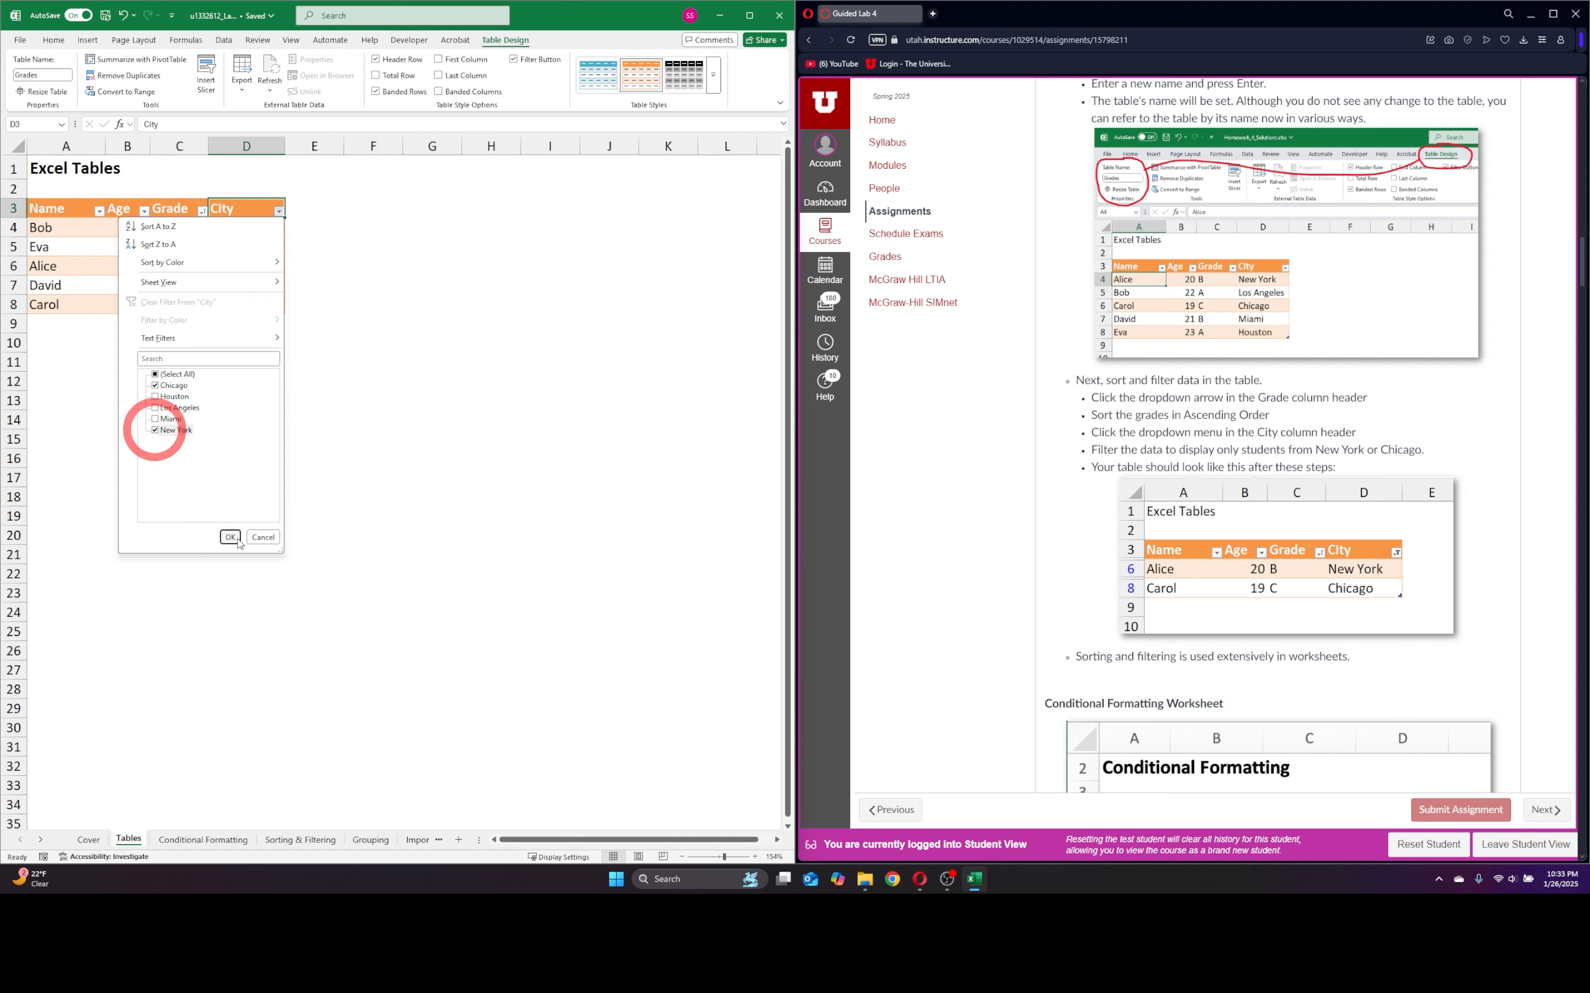
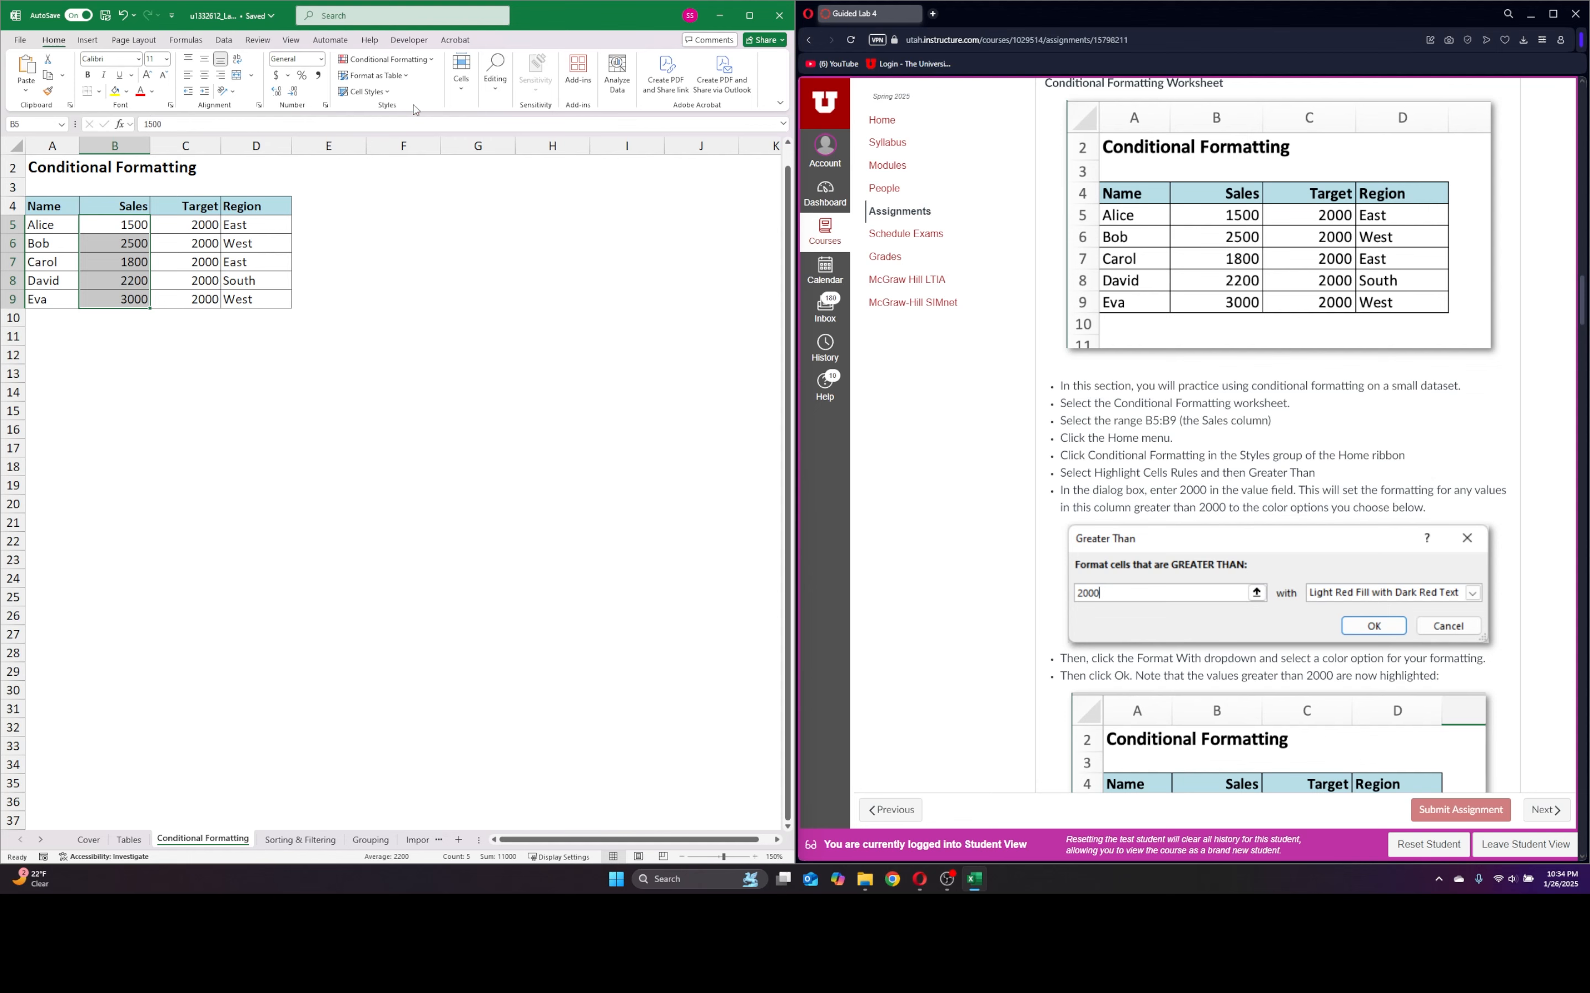
- Add a Greater Than highlight rule to the Sales values B5:B9 with threshold 2000 and Light Red Fill with Dark Red Text
{"action": "left_click", "coordinate": [429, 59]}
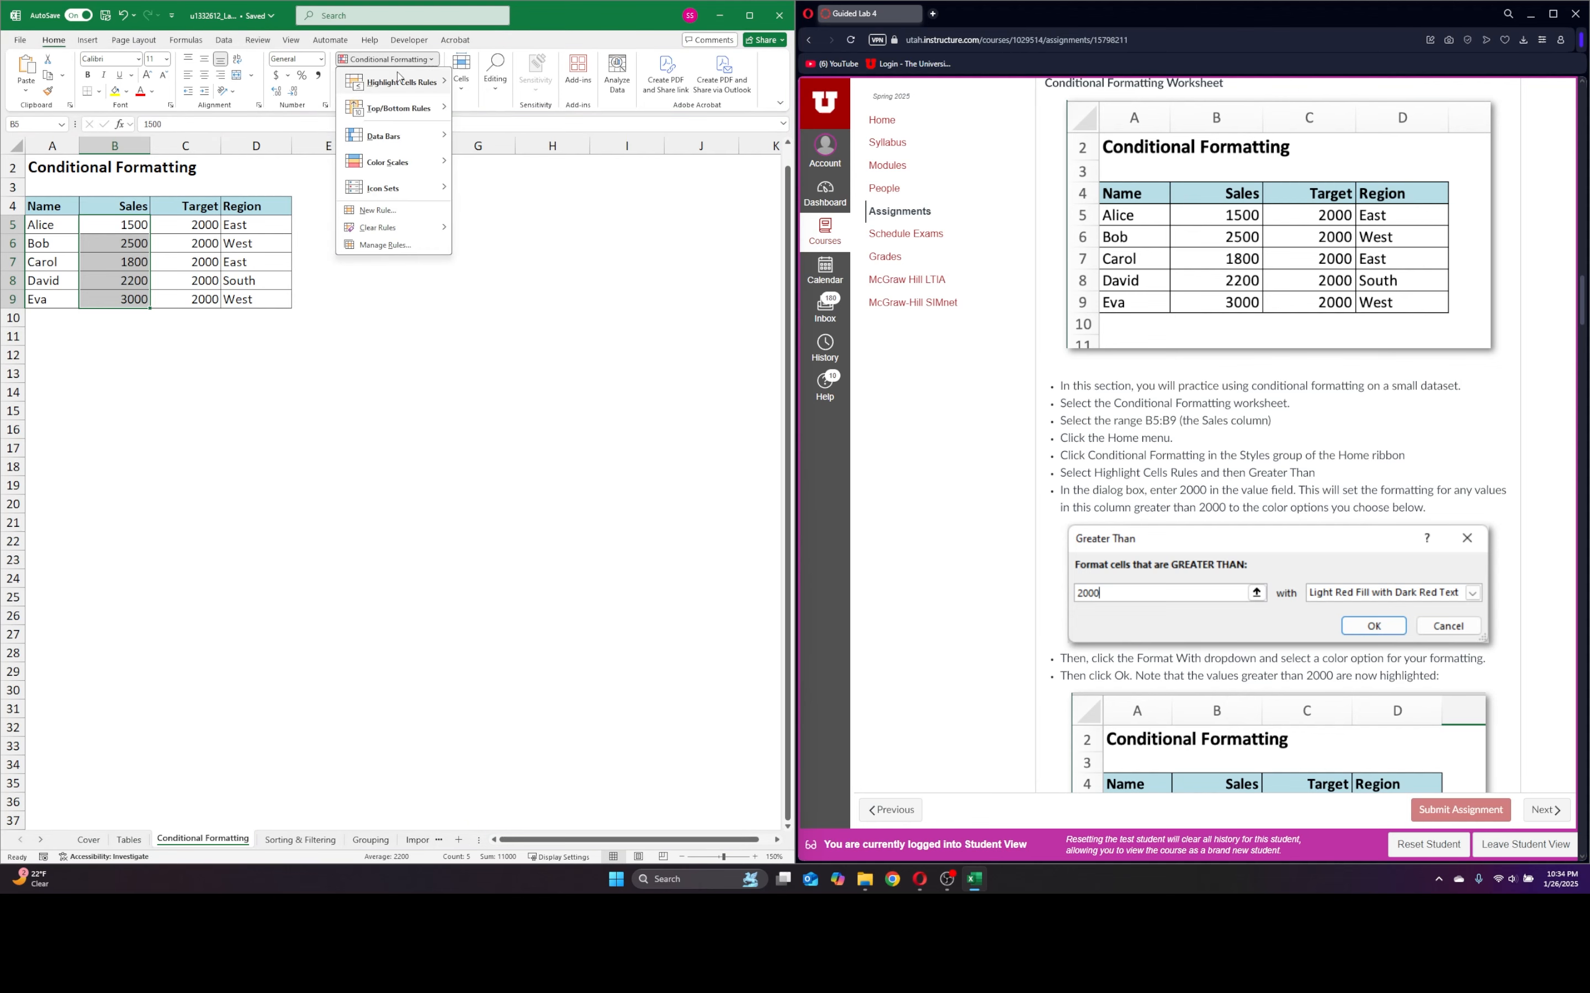
{"action": "mouse_move", "coordinate": [409, 89]}
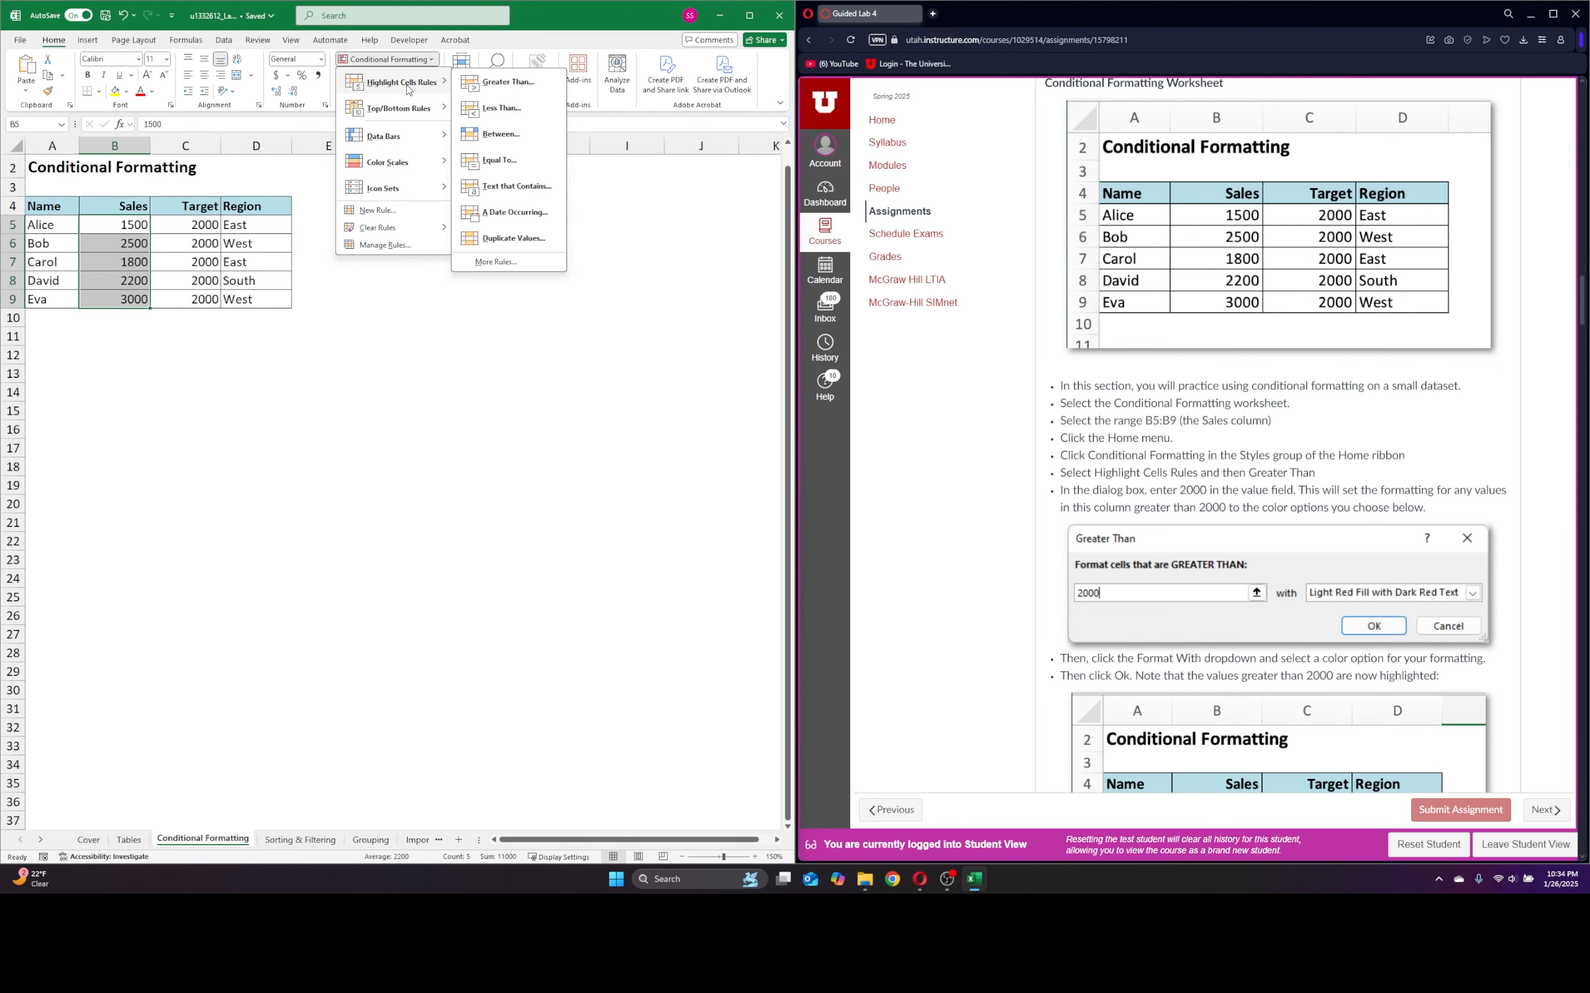
{"action": "left_click", "coordinate": [494, 82]}
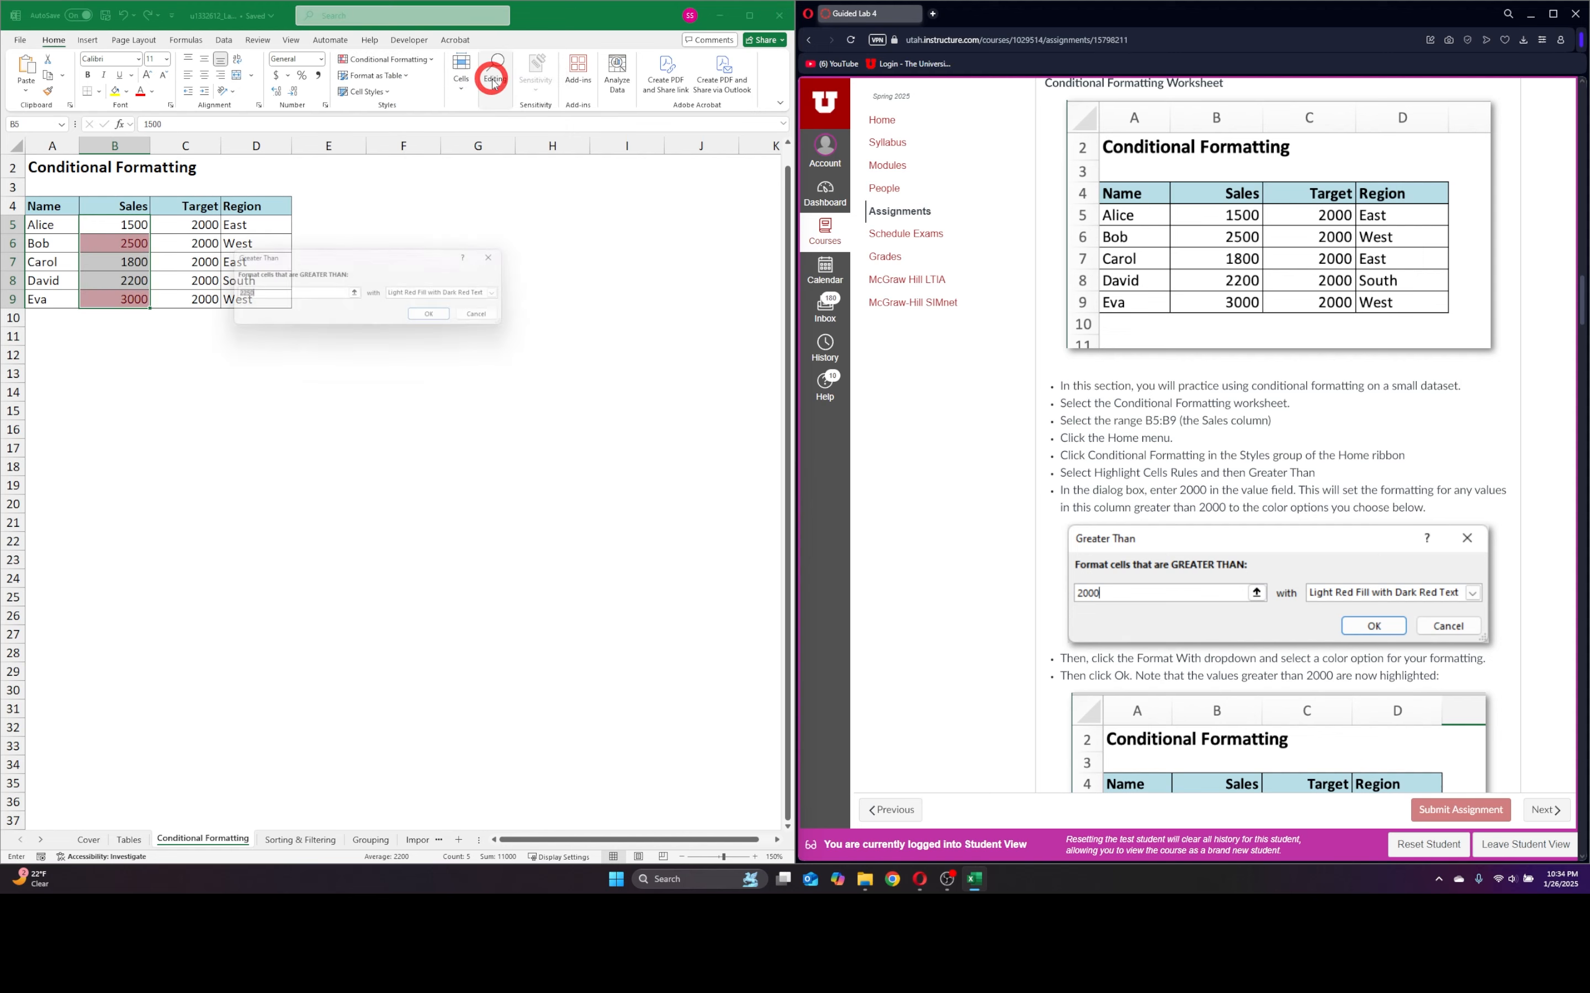
{"action": "left_click_drag", "start_coordinate": [364, 262], "coordinate": [449, 216]}
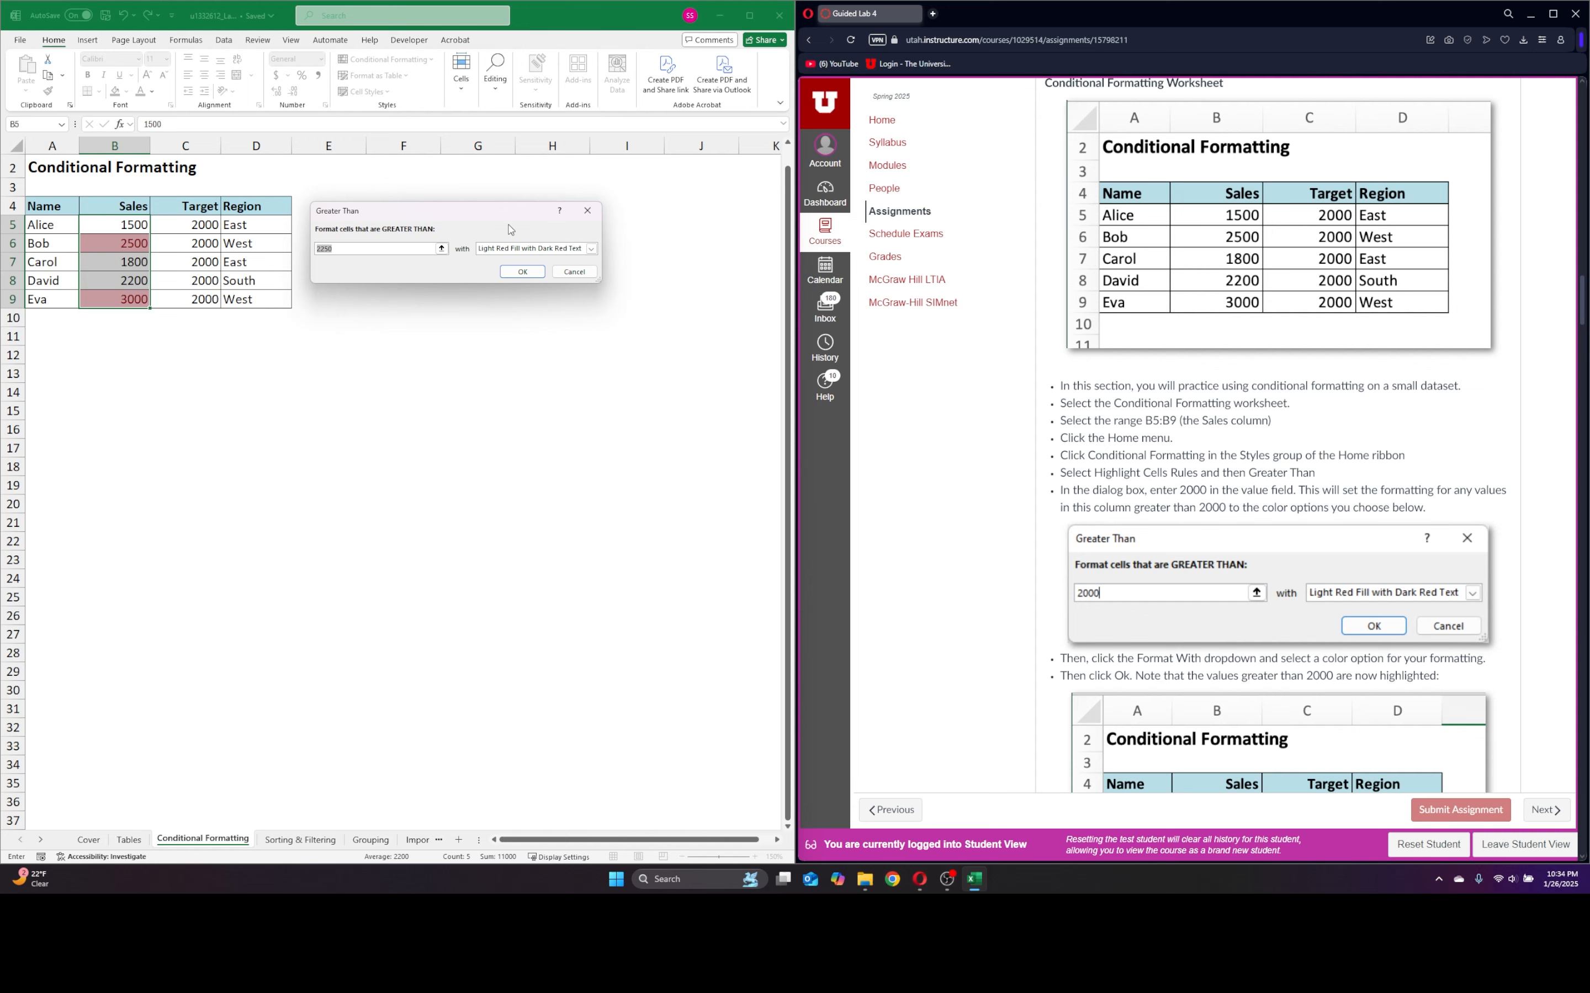
{"action": "left_click", "coordinate": [338, 249]}
{"action": "key", "text": "BackSpace"}
{"action": "key", "text": "BackSpace"}
{"action": "key", "text": "BackSpace"}
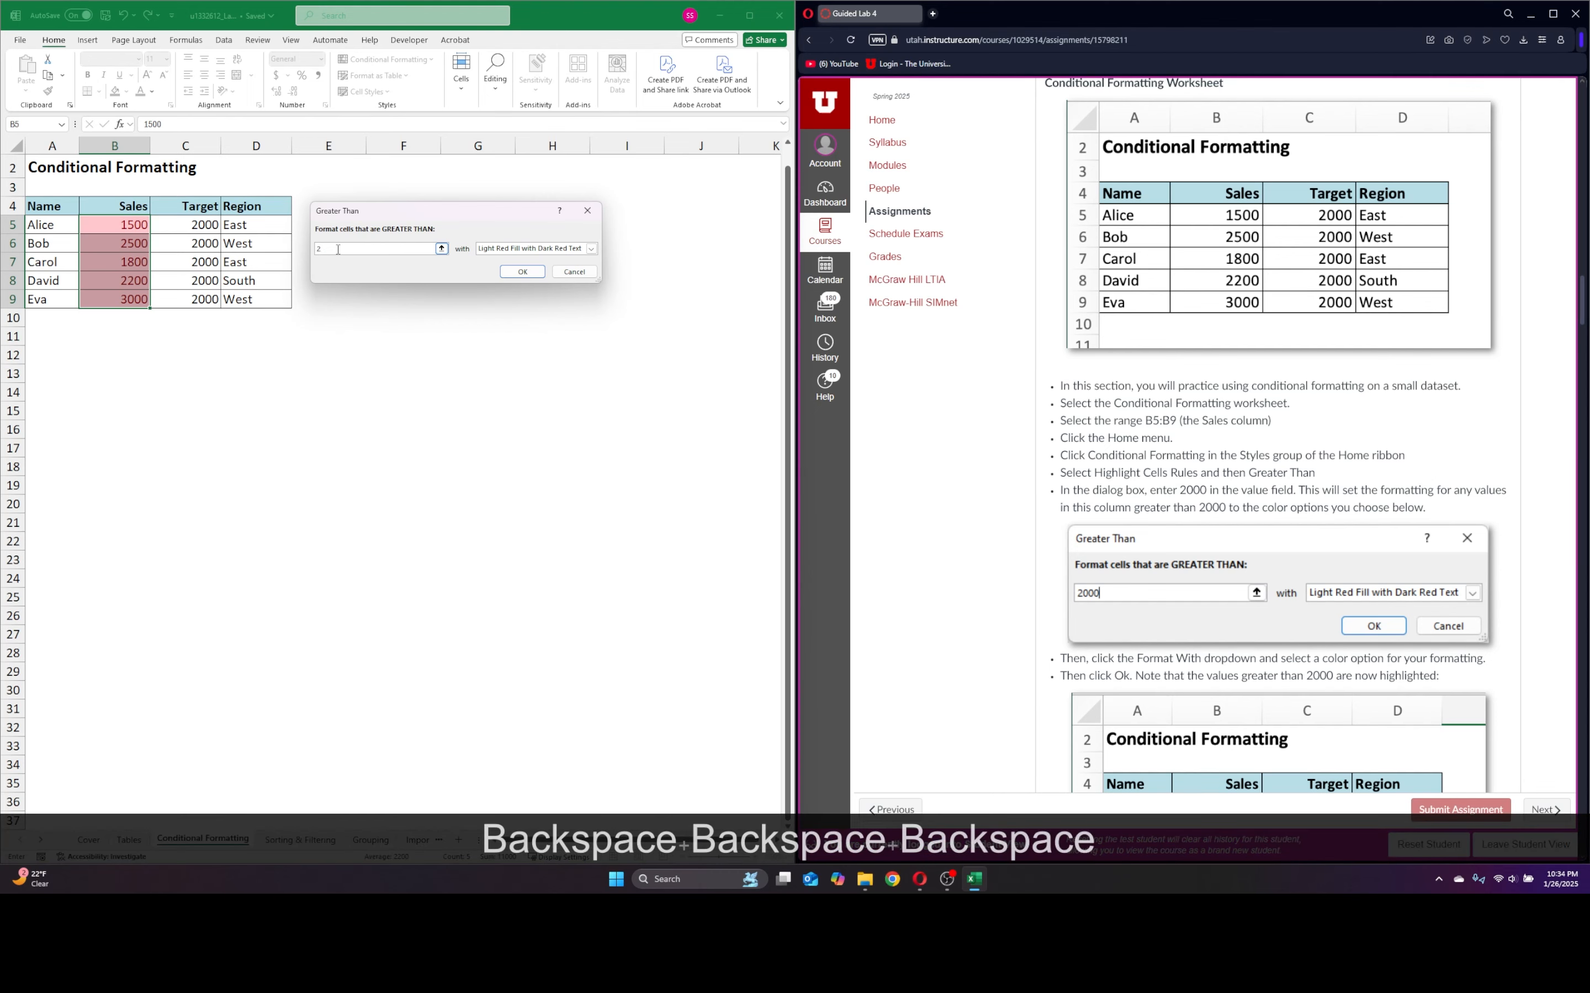
{"action": "type", "text": "000"}
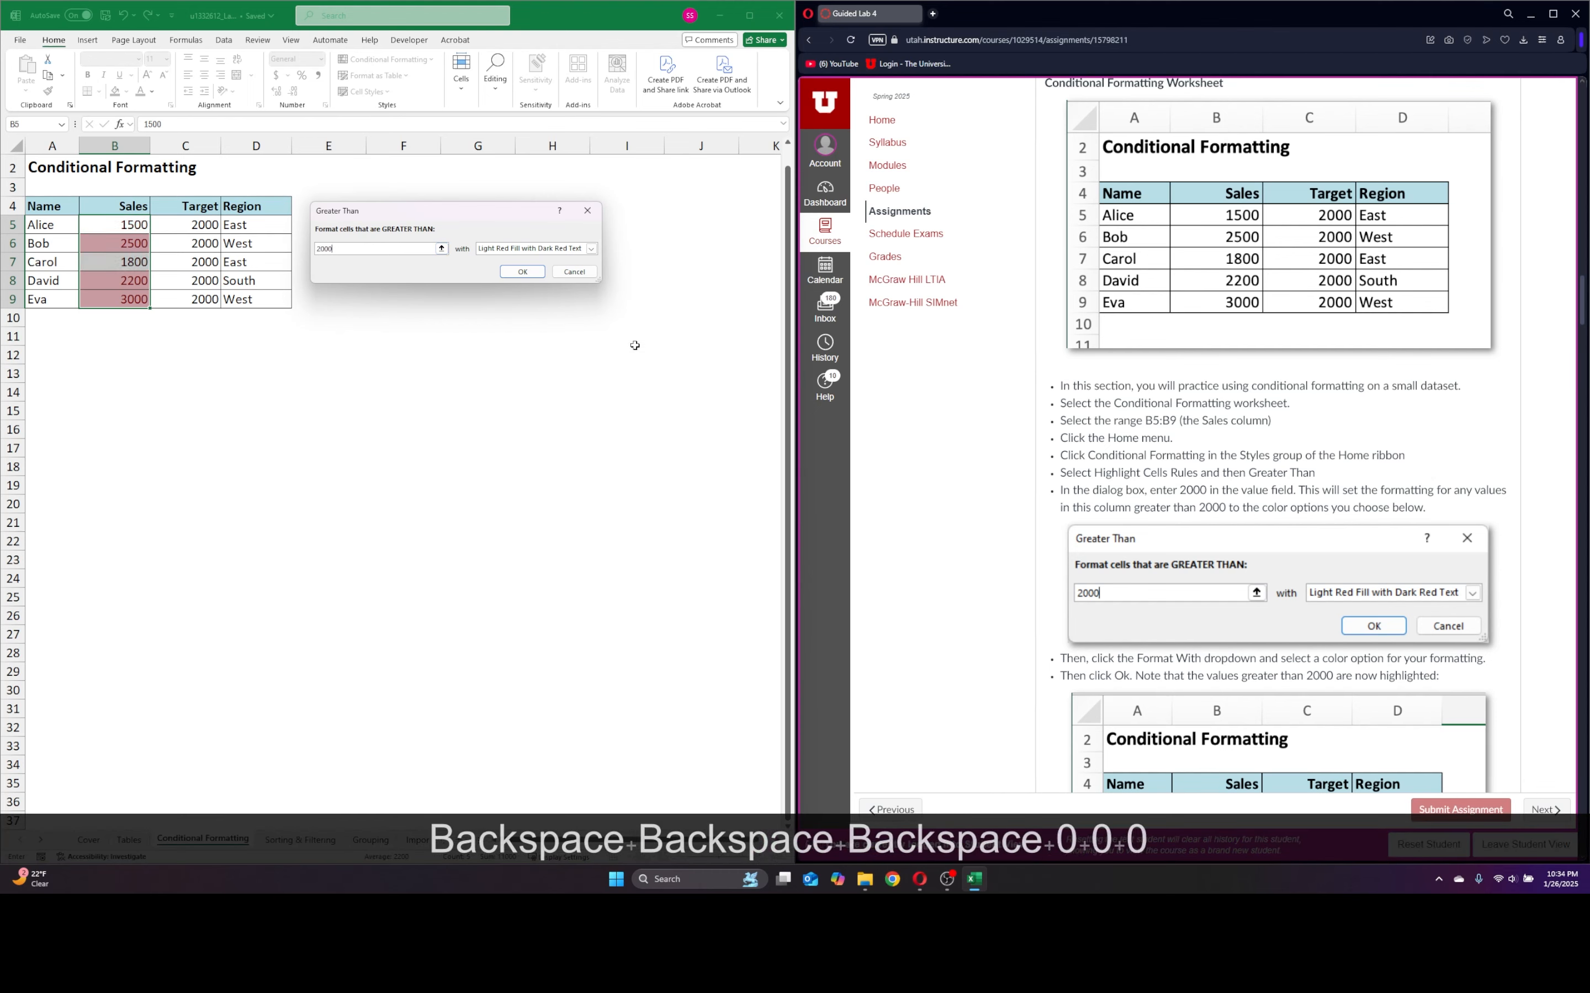
{"action": "left_click", "coordinate": [525, 272]}
{"action": "left_click", "coordinate": [235, 356]}
- Compare the highlighted Sales cells with the example in the lab instructions and read the instructions for the formula-based row formatting
{"action": "scroll", "coordinate": [1176, 480], "scroll_direction": "down", "scroll_amount": 3}
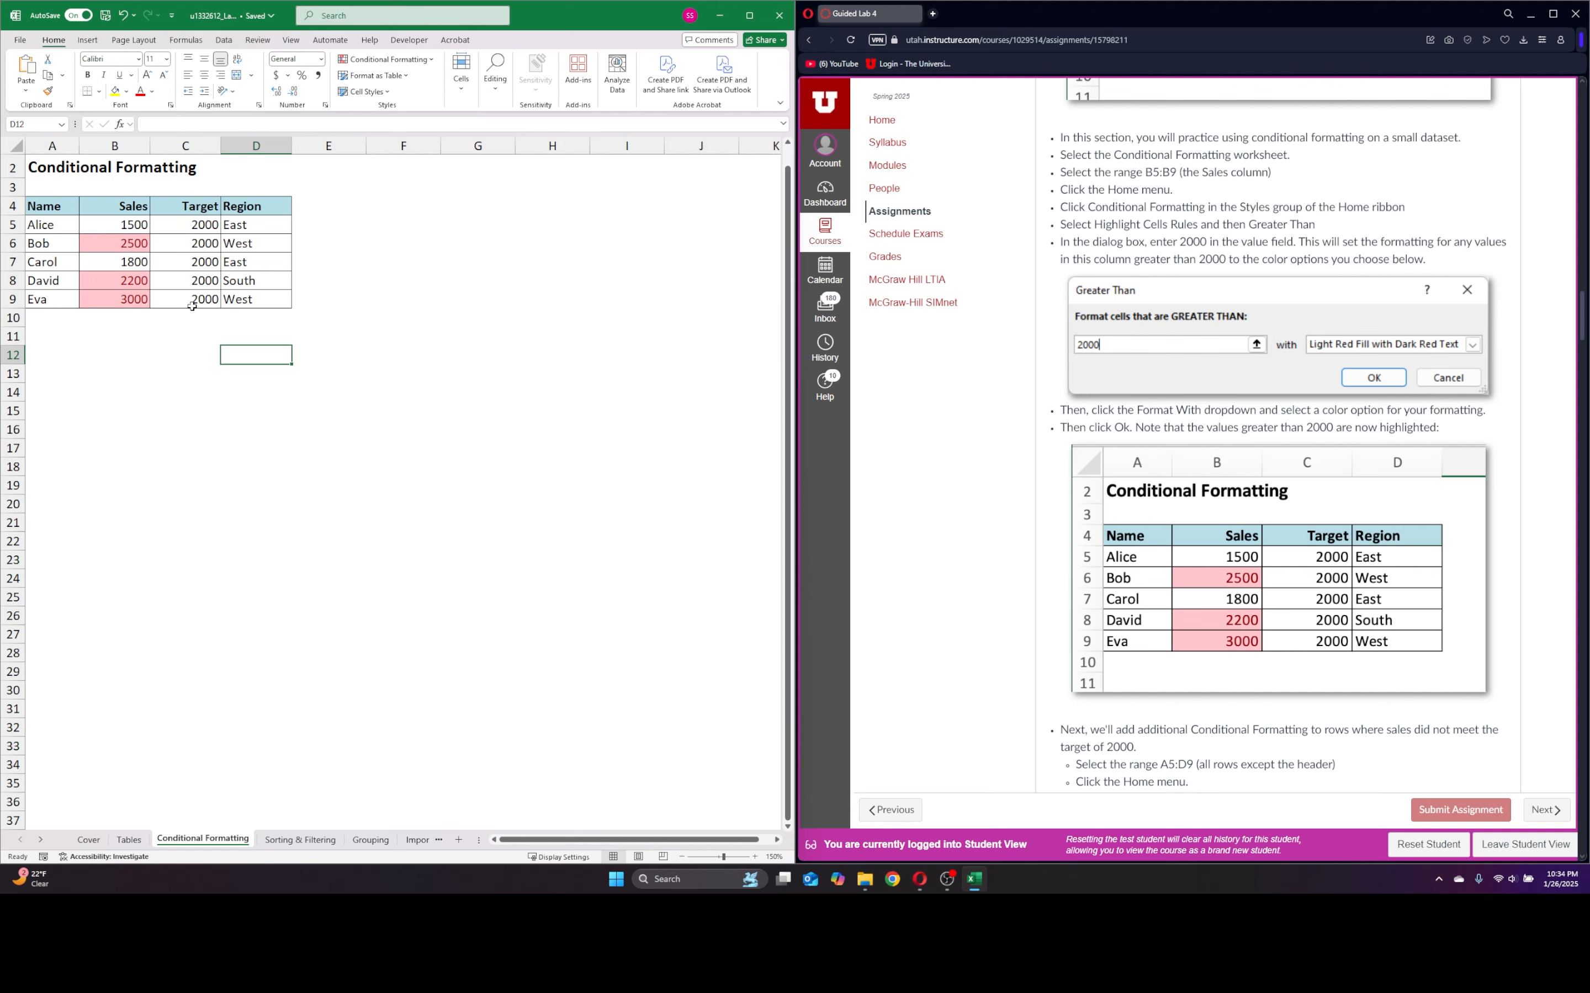
{"action": "left_click", "coordinate": [103, 245]}
{"action": "left_click", "coordinate": [108, 280]}
{"action": "left_click", "coordinate": [115, 311]}
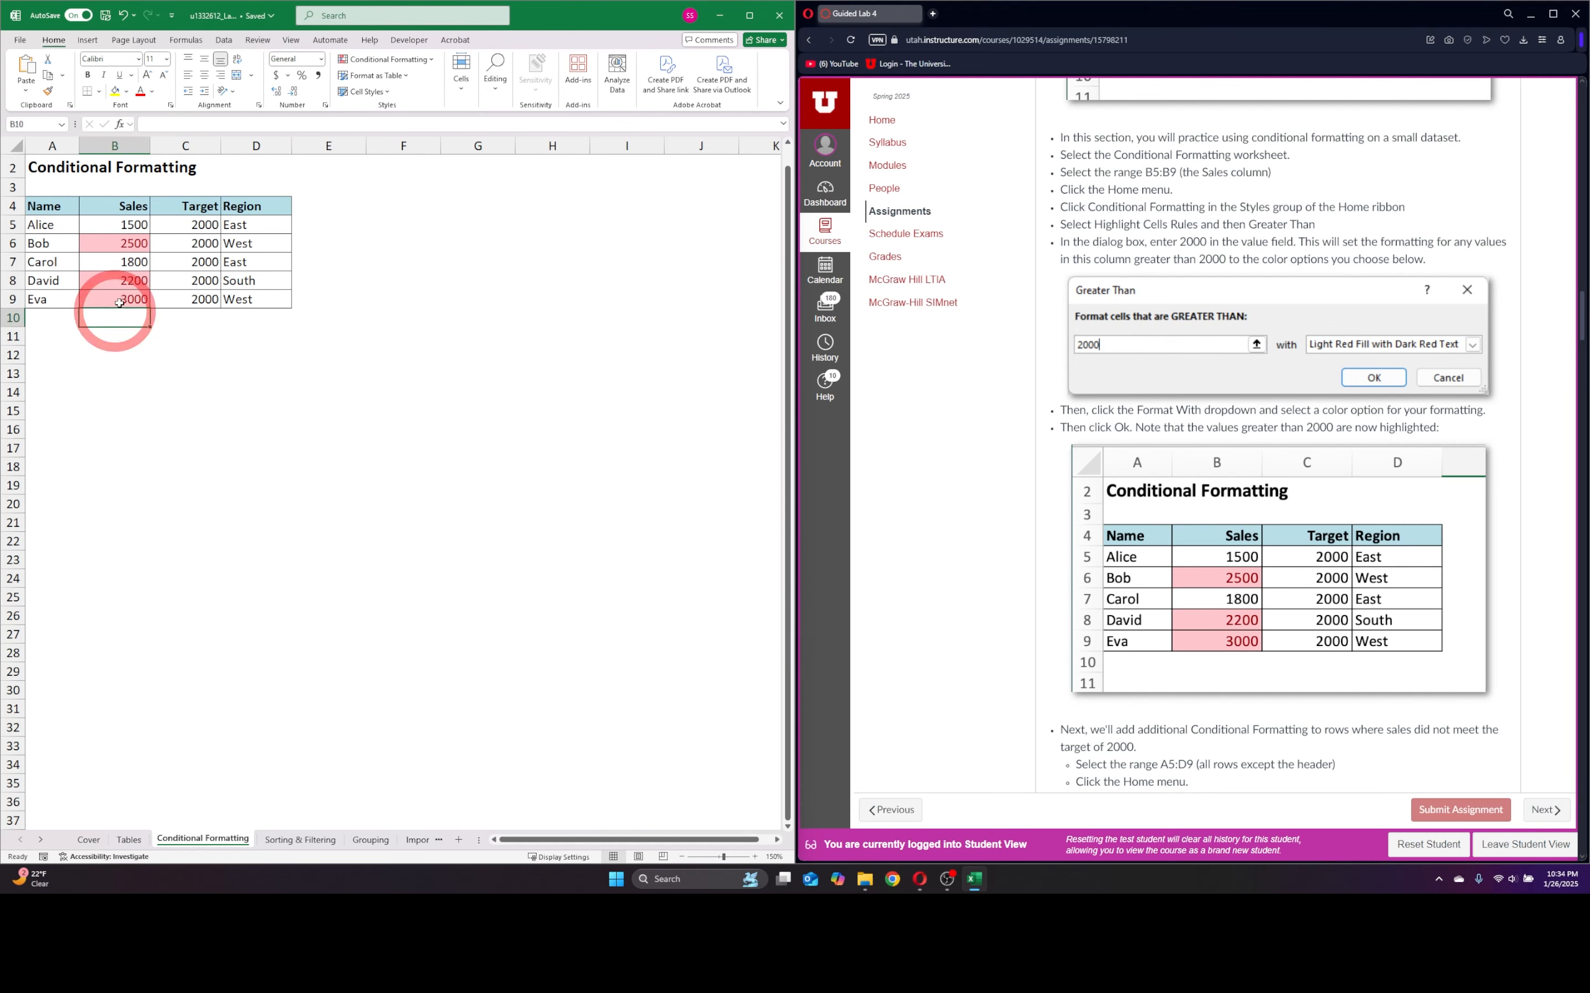
{"action": "left_click", "coordinate": [324, 355]}
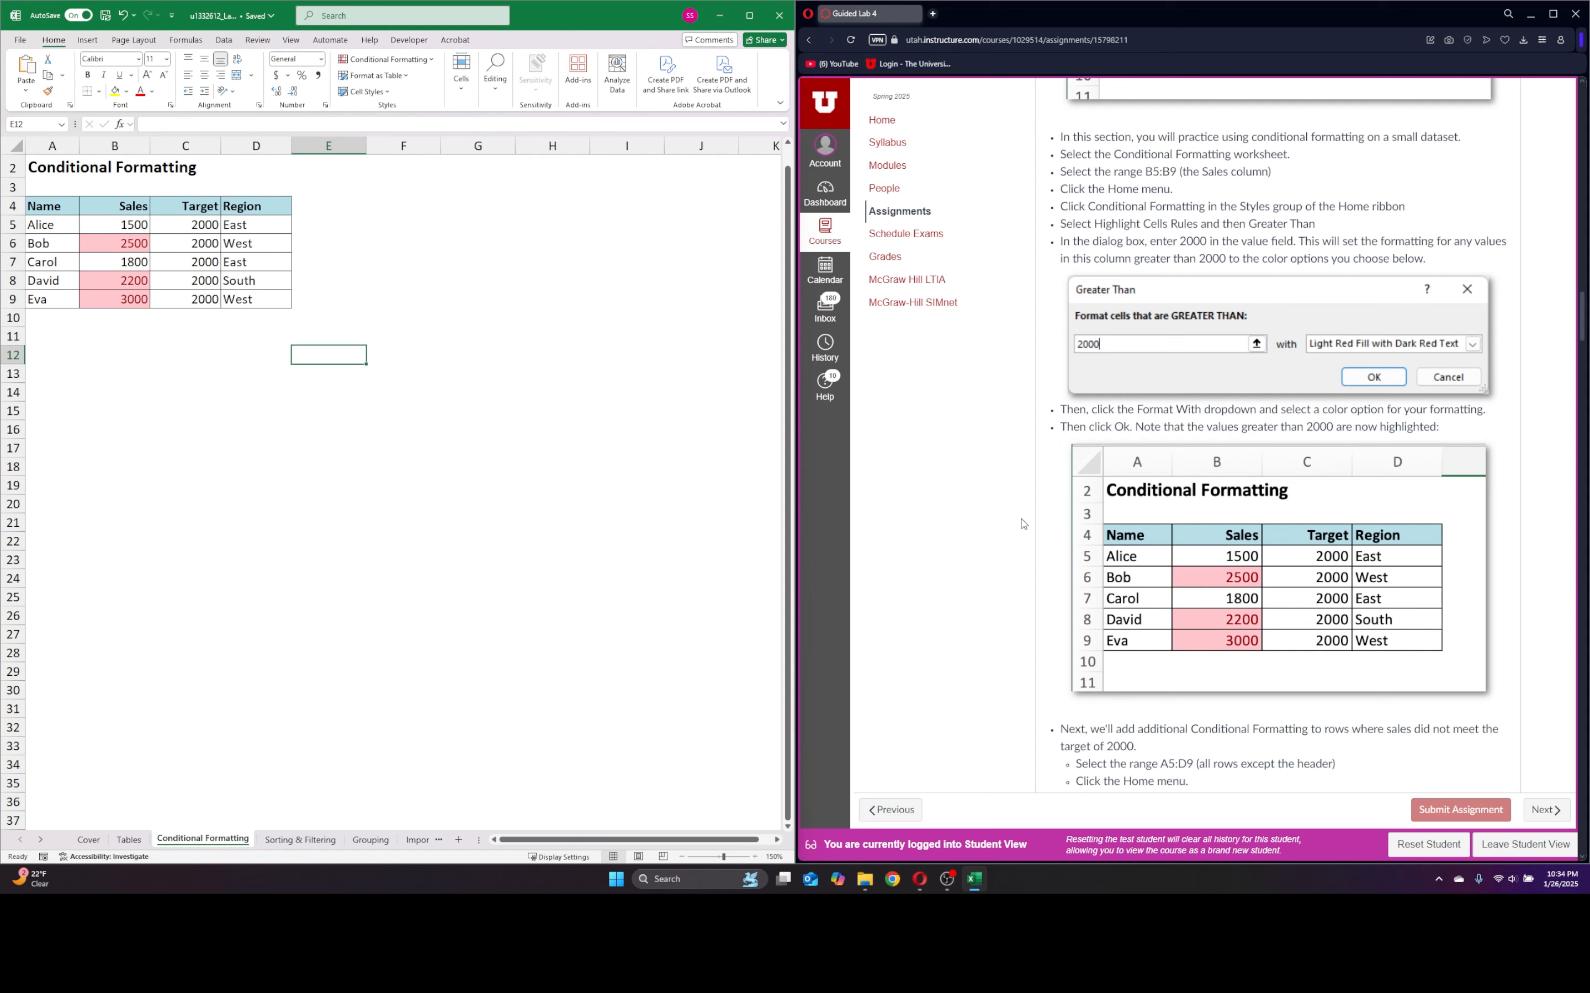
{"action": "scroll", "coordinate": [1022, 524], "scroll_direction": "down", "scroll_amount": 5}
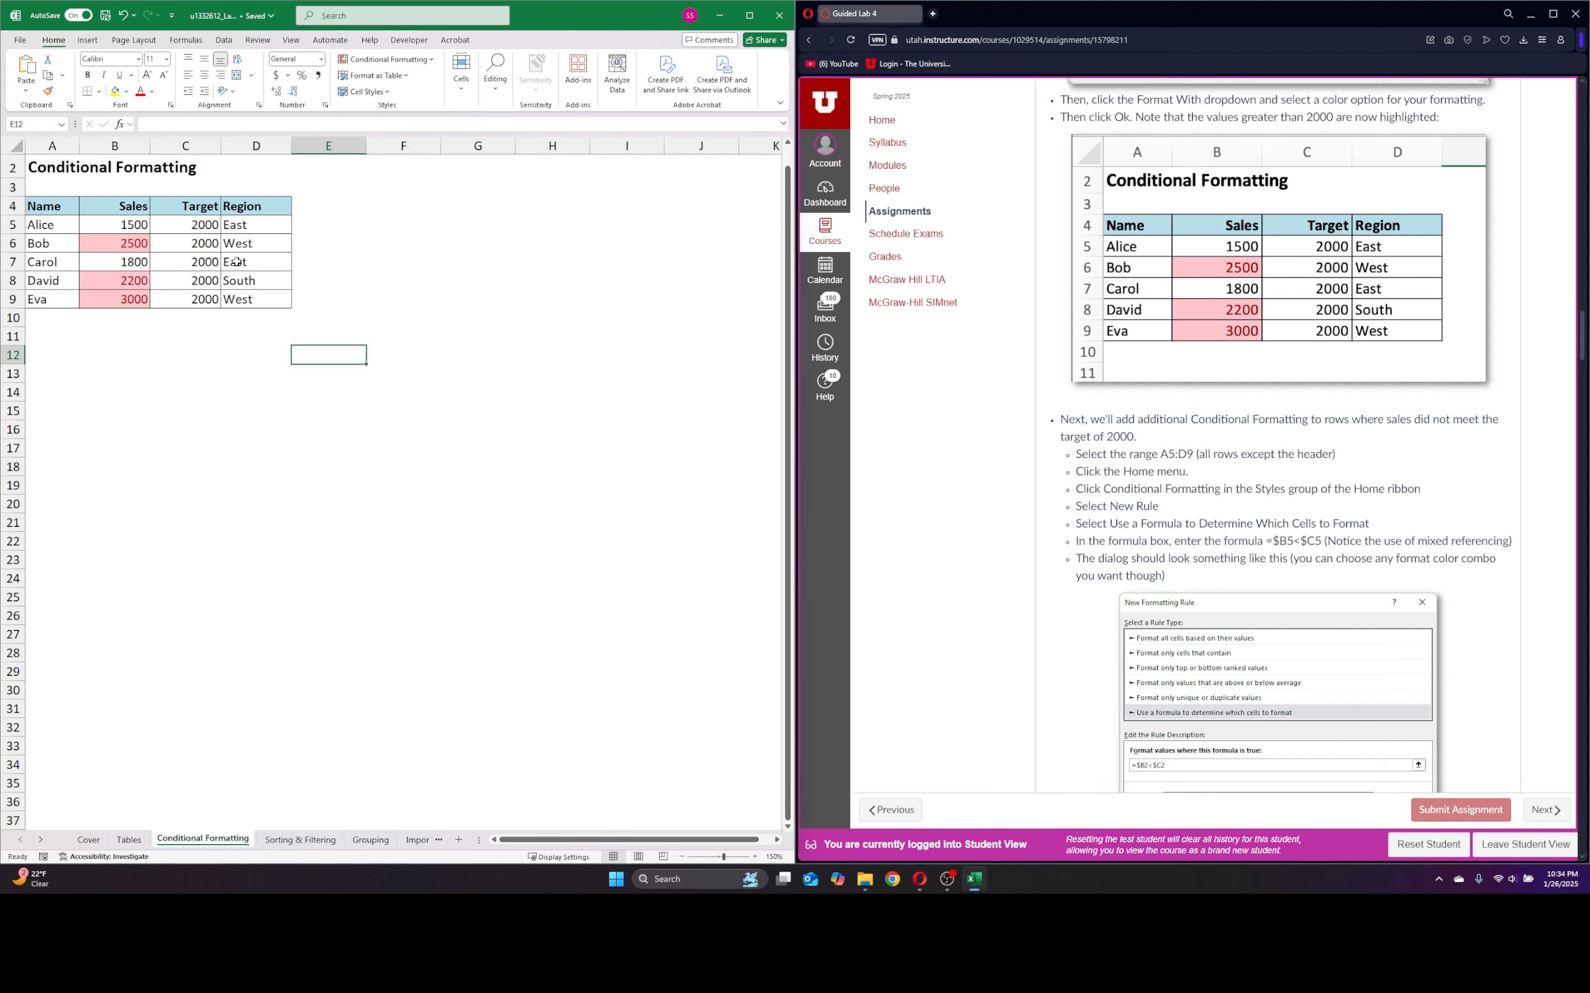
{"action": "scroll", "coordinate": [1119, 477], "scroll_direction": "down", "scroll_amount": 1}
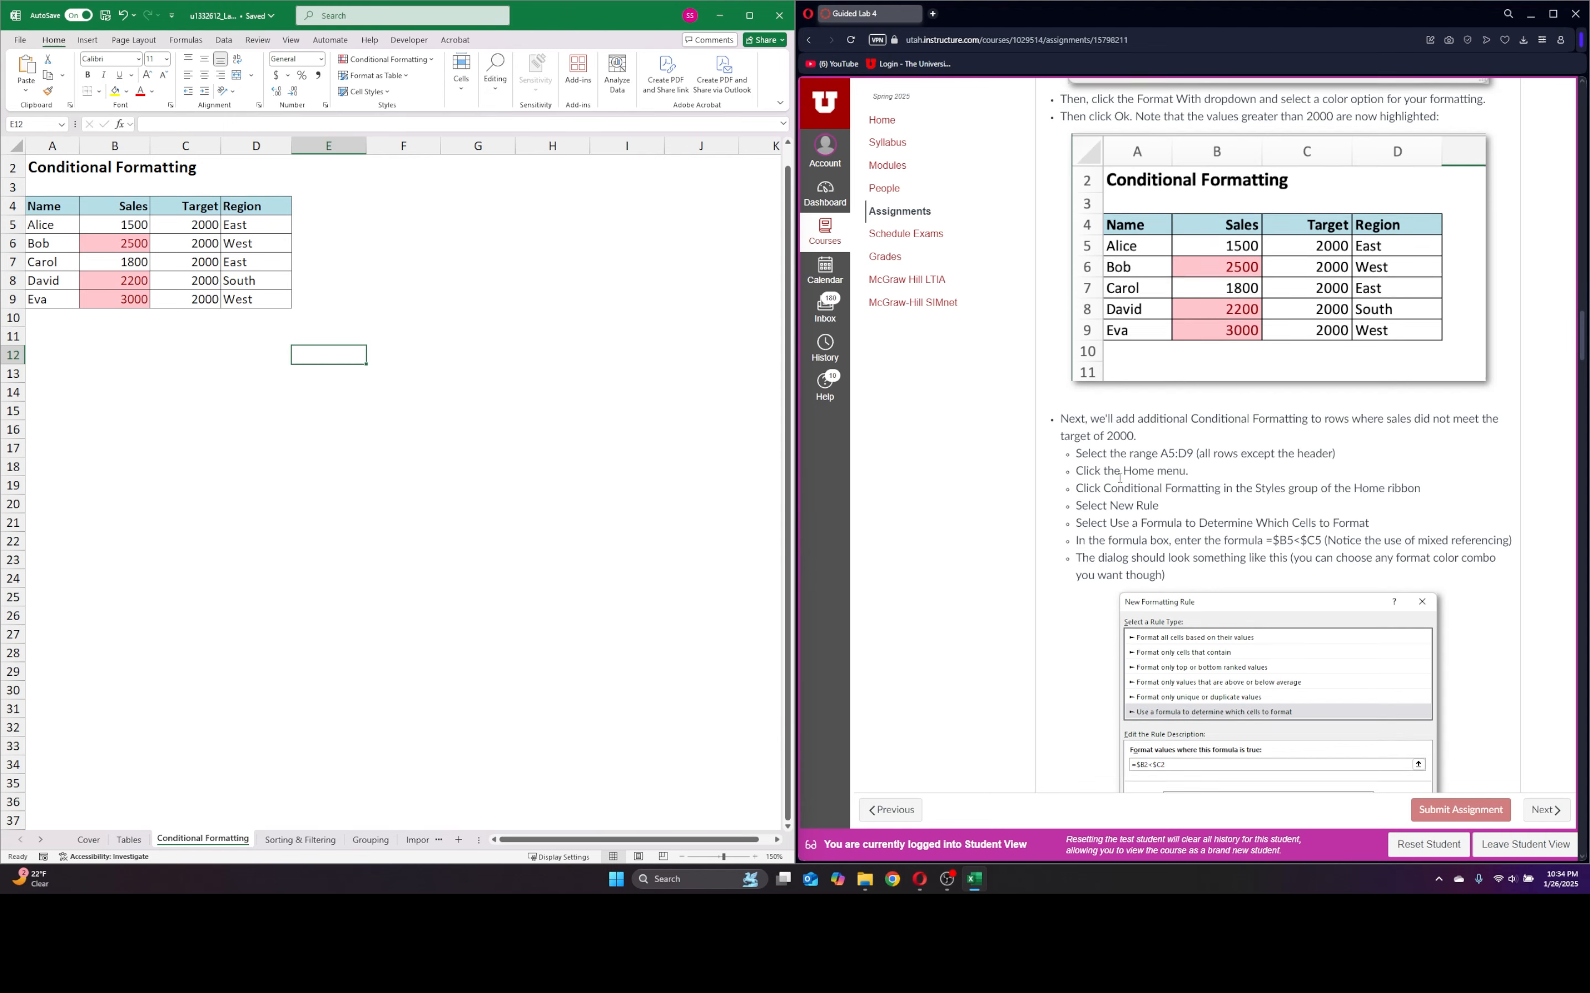
{"action": "scroll", "coordinate": [1120, 478], "scroll_direction": "down", "scroll_amount": 1}
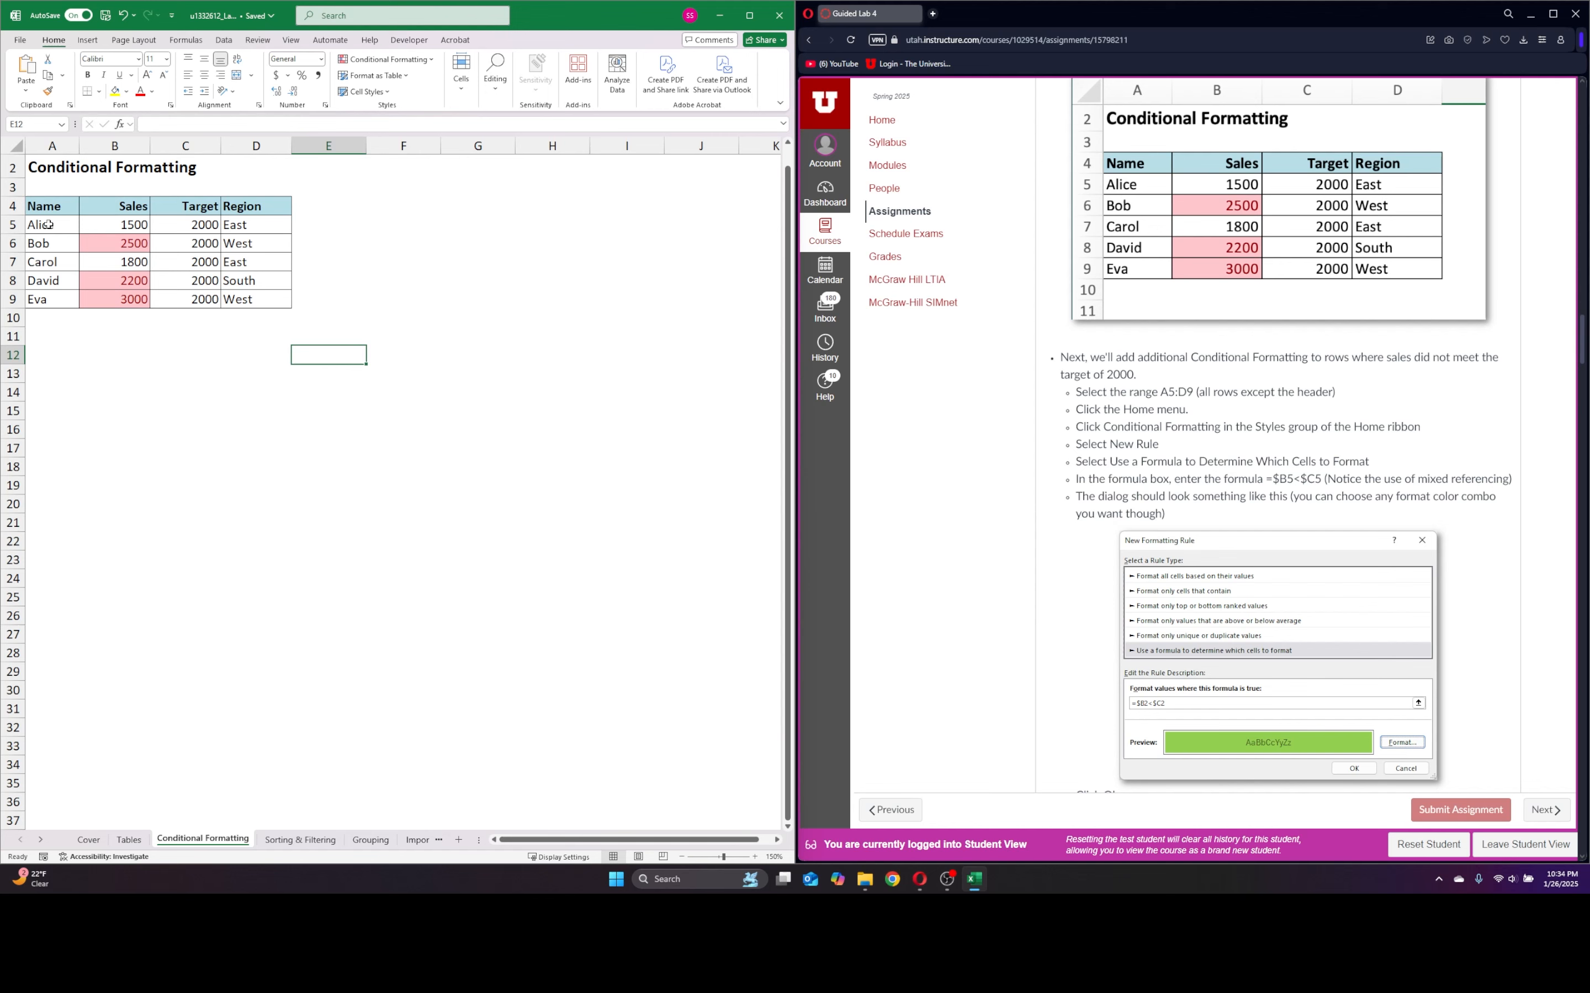
- Start a new conditional formatting rule for A5:D9 that uses a formula to determine which cells to format
{"action": "left_click_drag", "start_coordinate": [48, 224], "coordinate": [245, 294]}
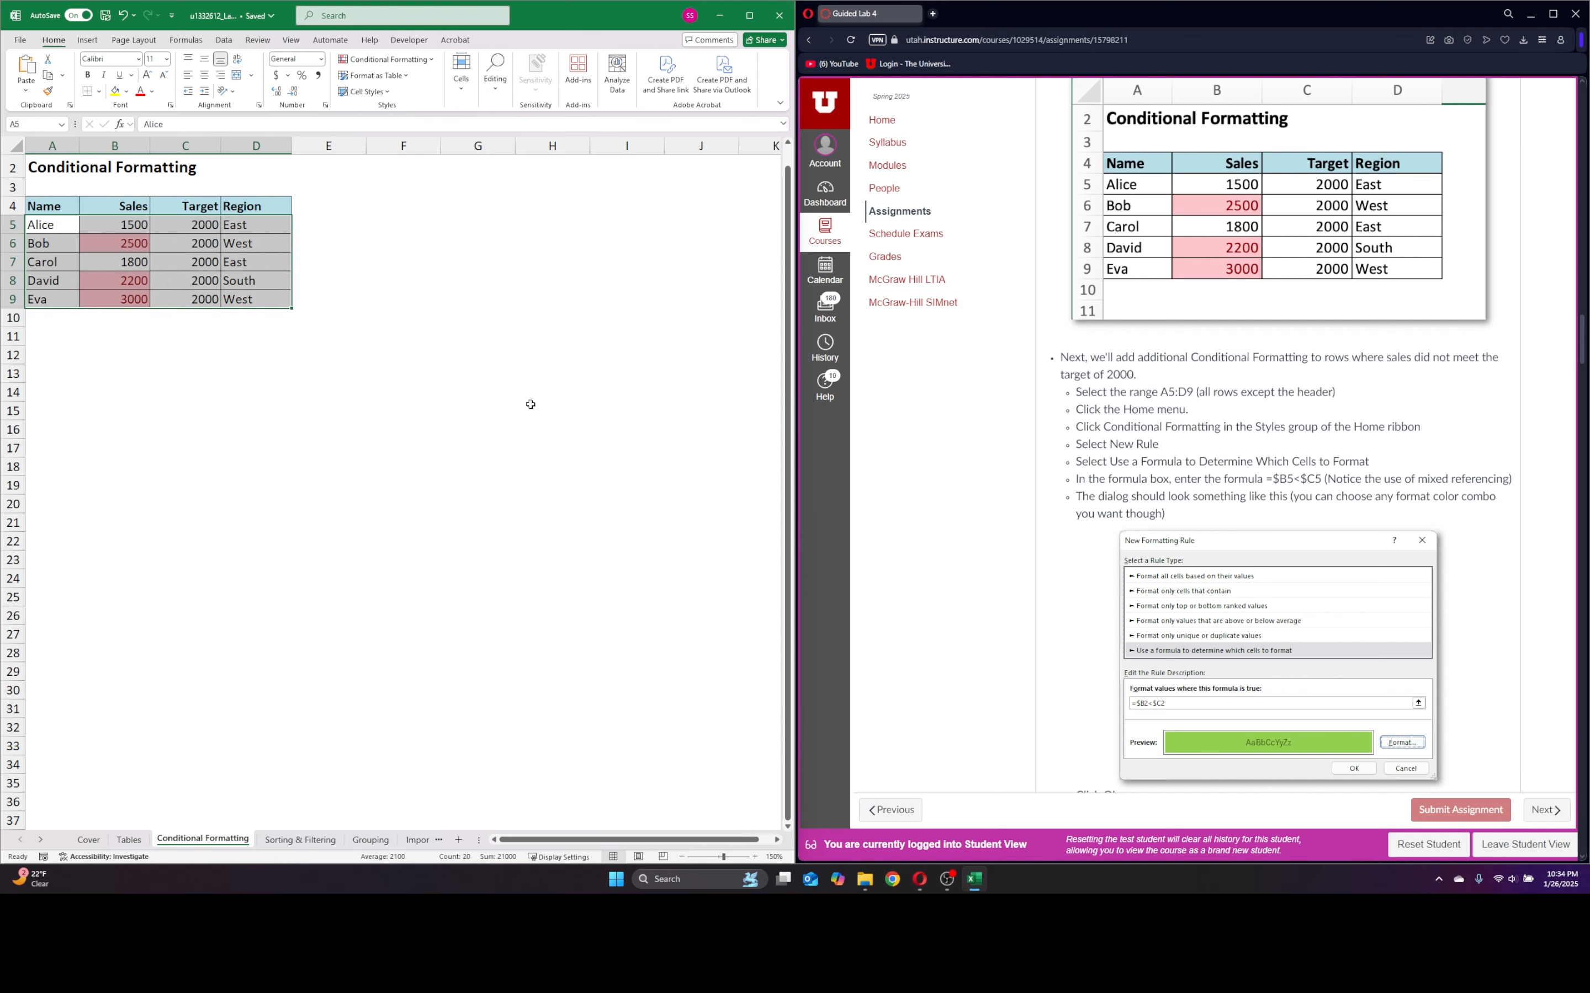
{"action": "left_click", "coordinate": [431, 63]}
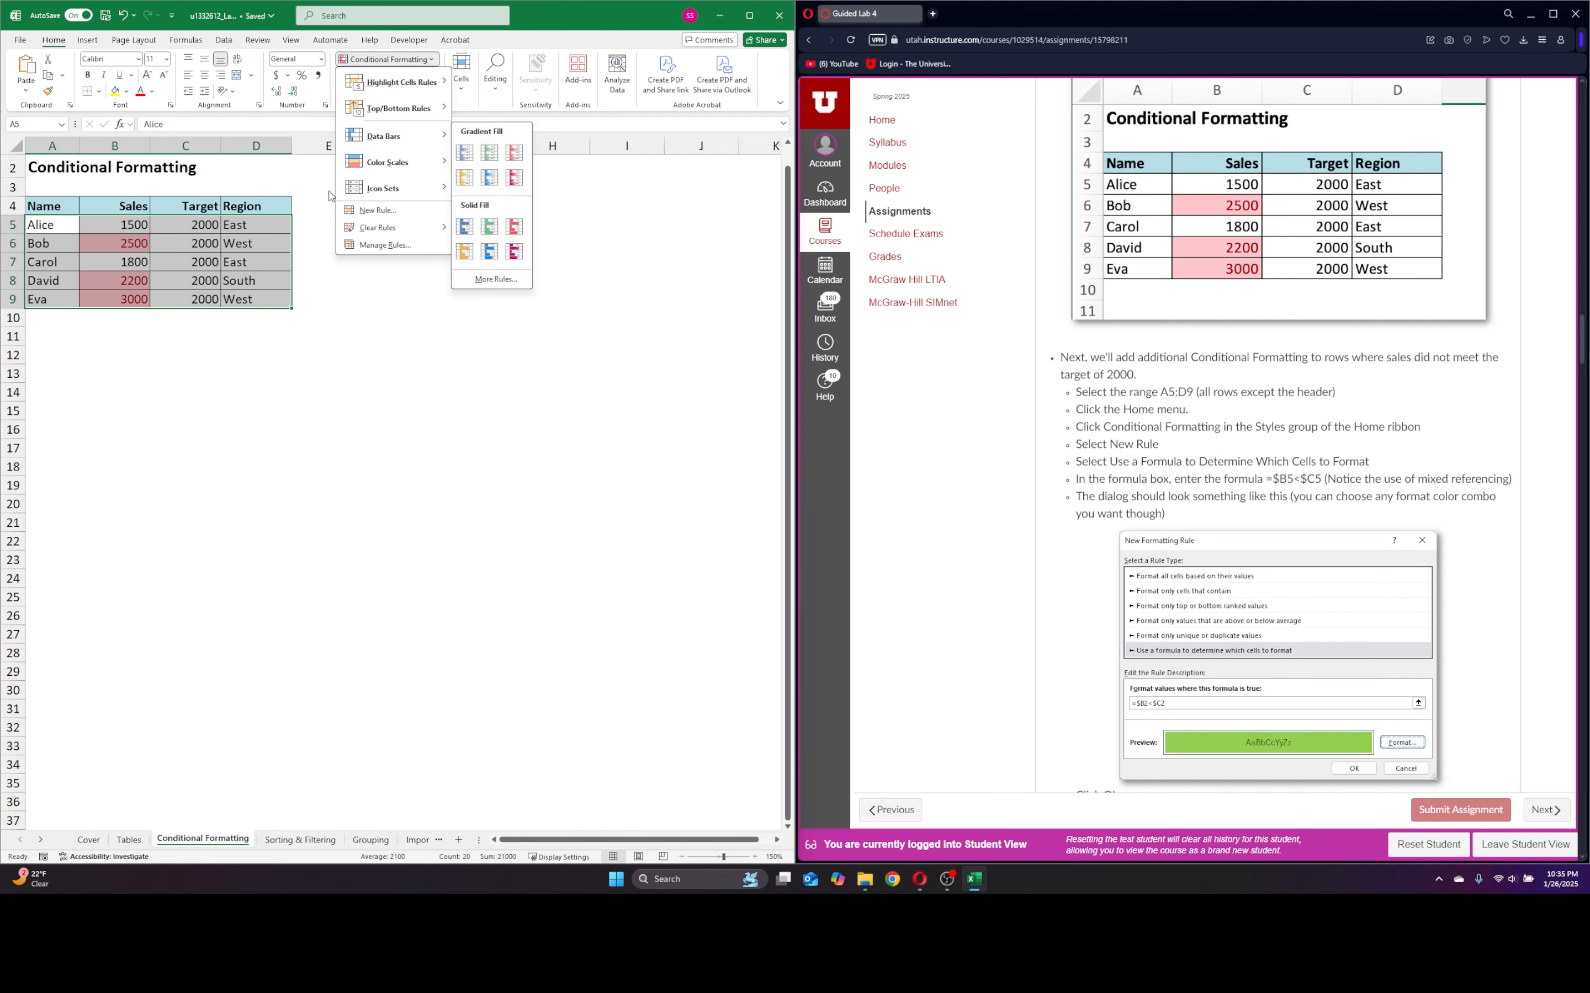
{"action": "left_click", "coordinate": [385, 212]}
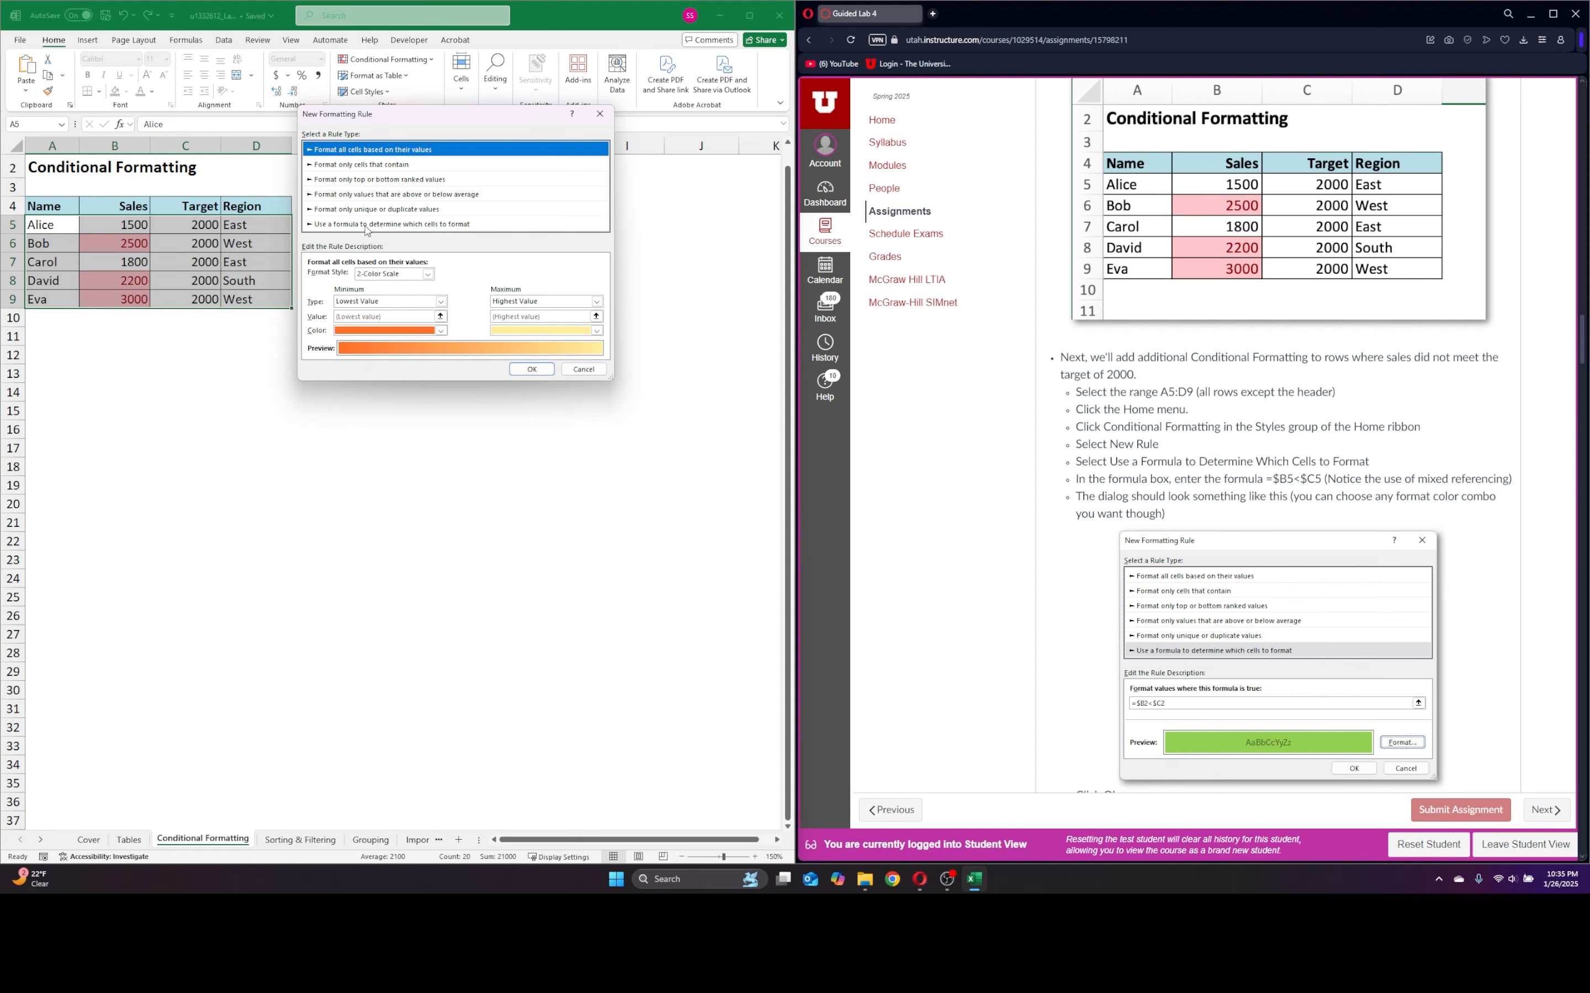
{"action": "left_click", "coordinate": [439, 225]}
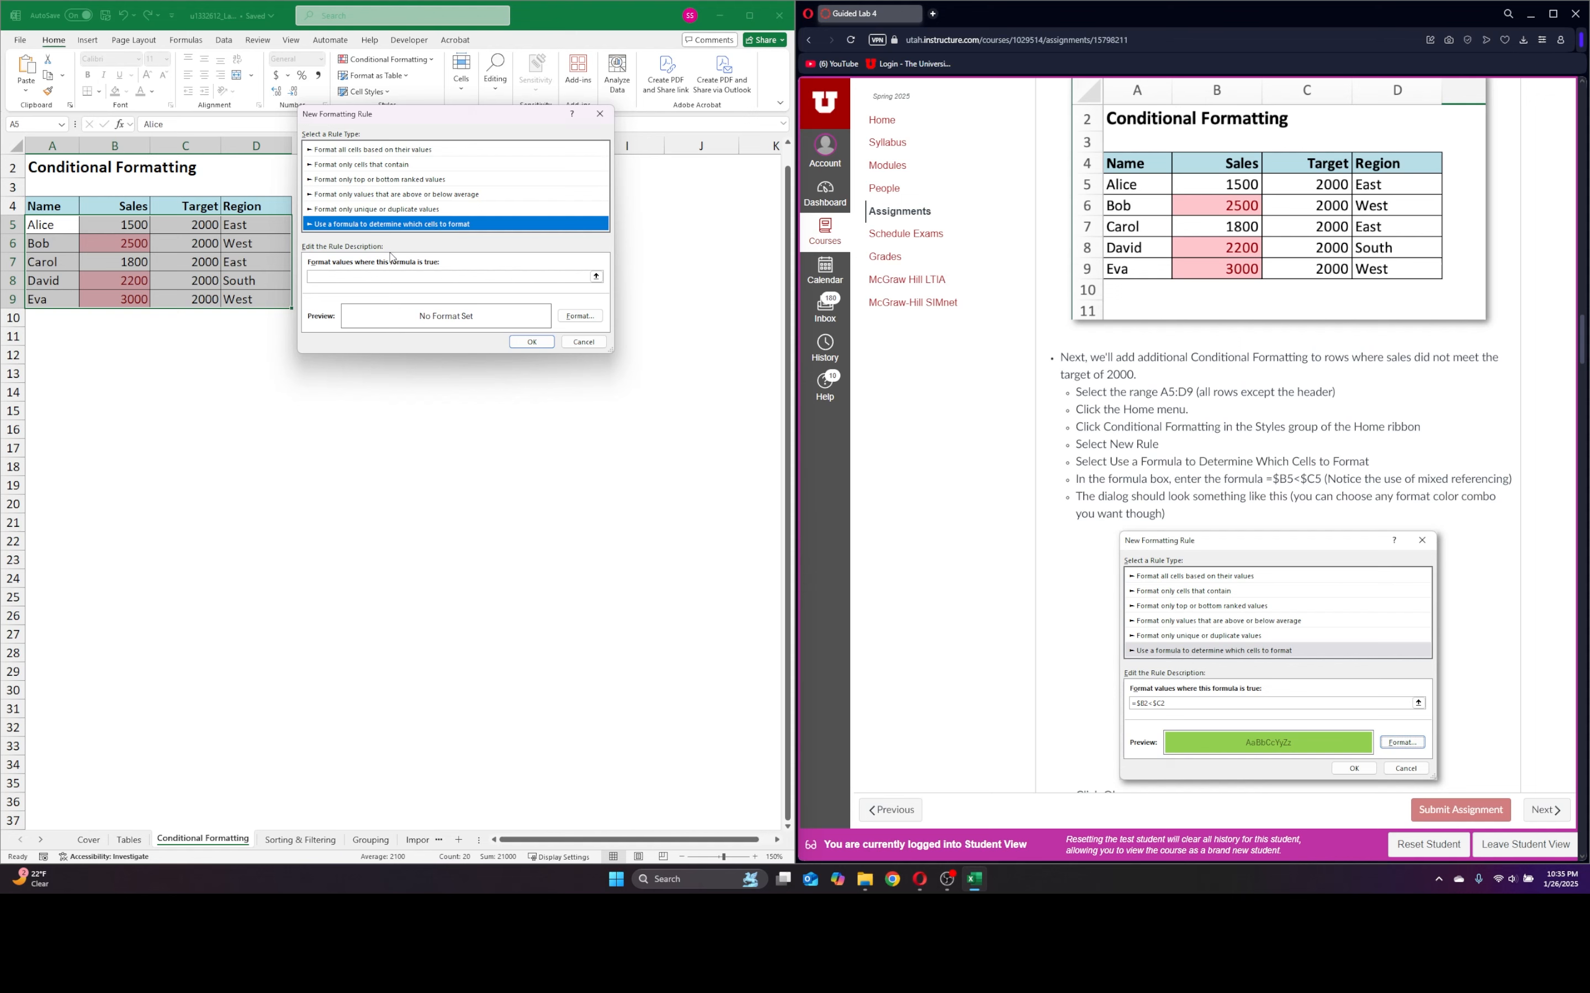
- Enter =$B5<$C5 as the formula of the new formatting rule
{"action": "left_click", "coordinate": [355, 275]}
{"action": "left_click", "coordinate": [337, 276]}
{"action": "type", "text": "="}
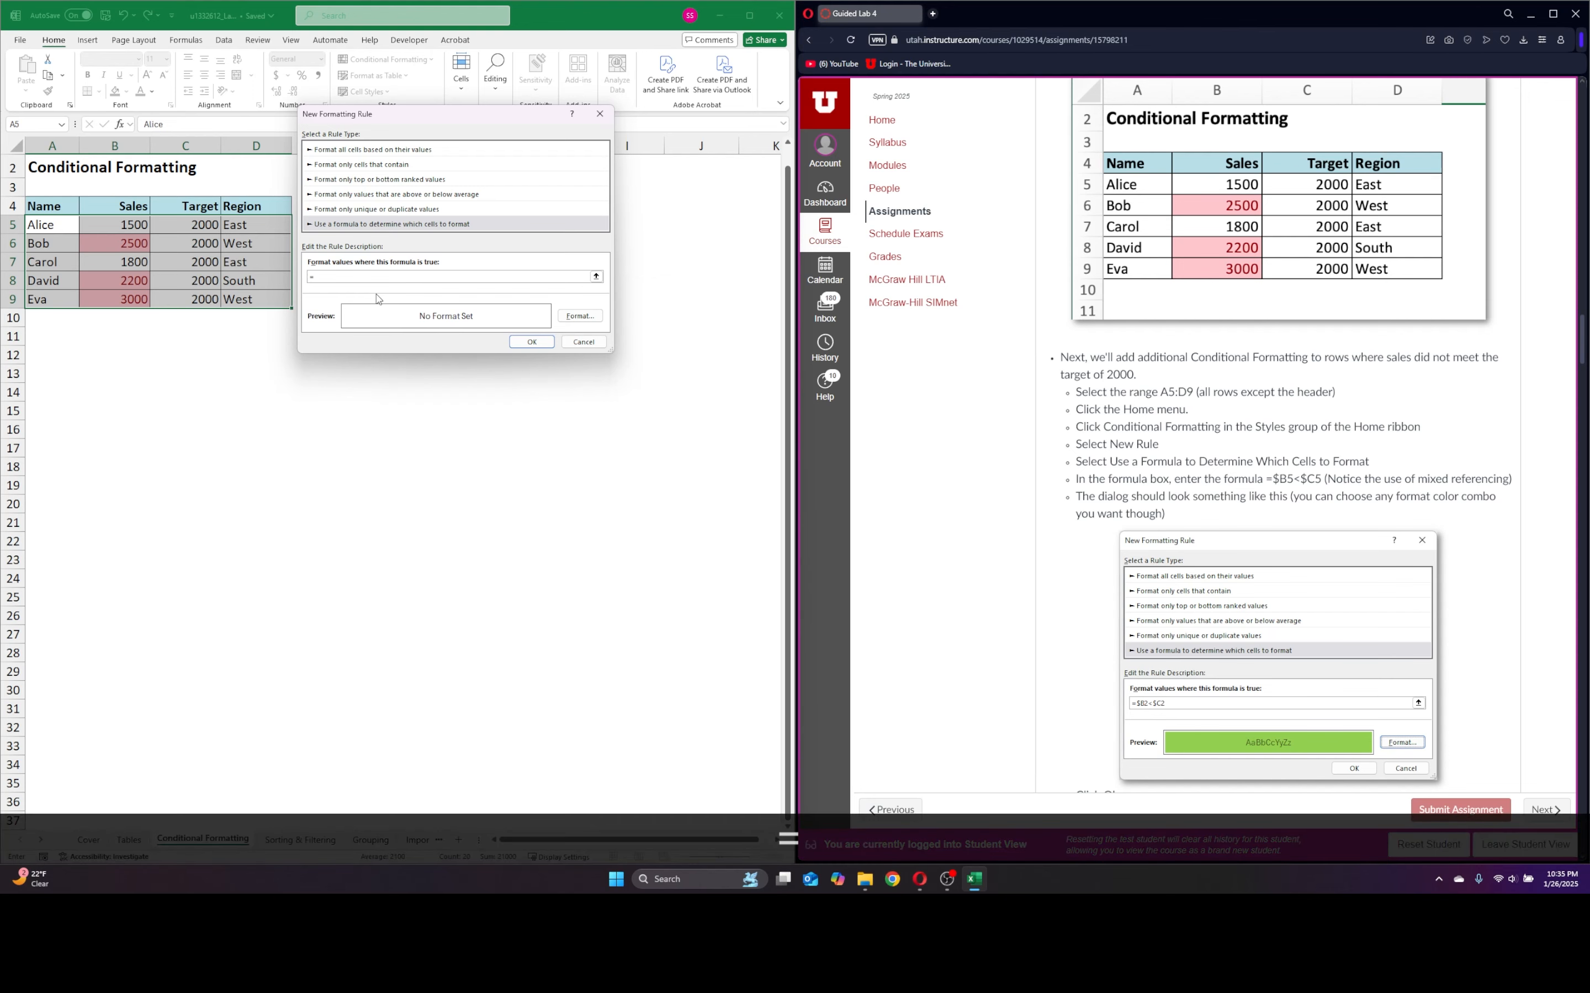
{"action": "type", "text": "$"}
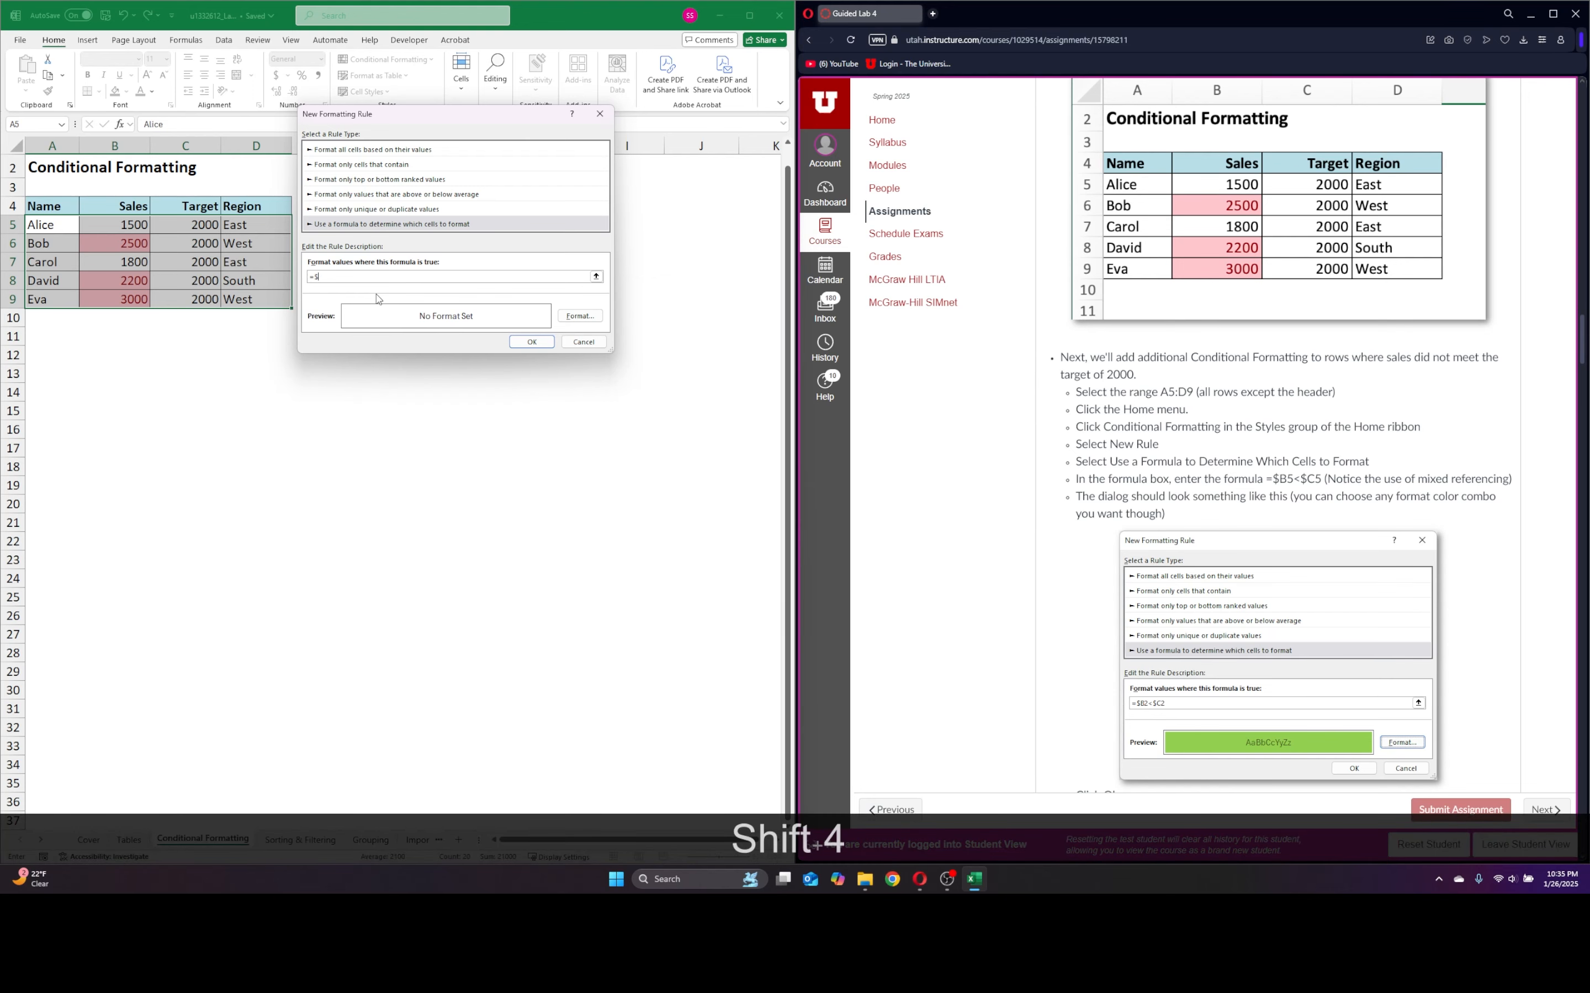
{"action": "type", "text": "B5"}
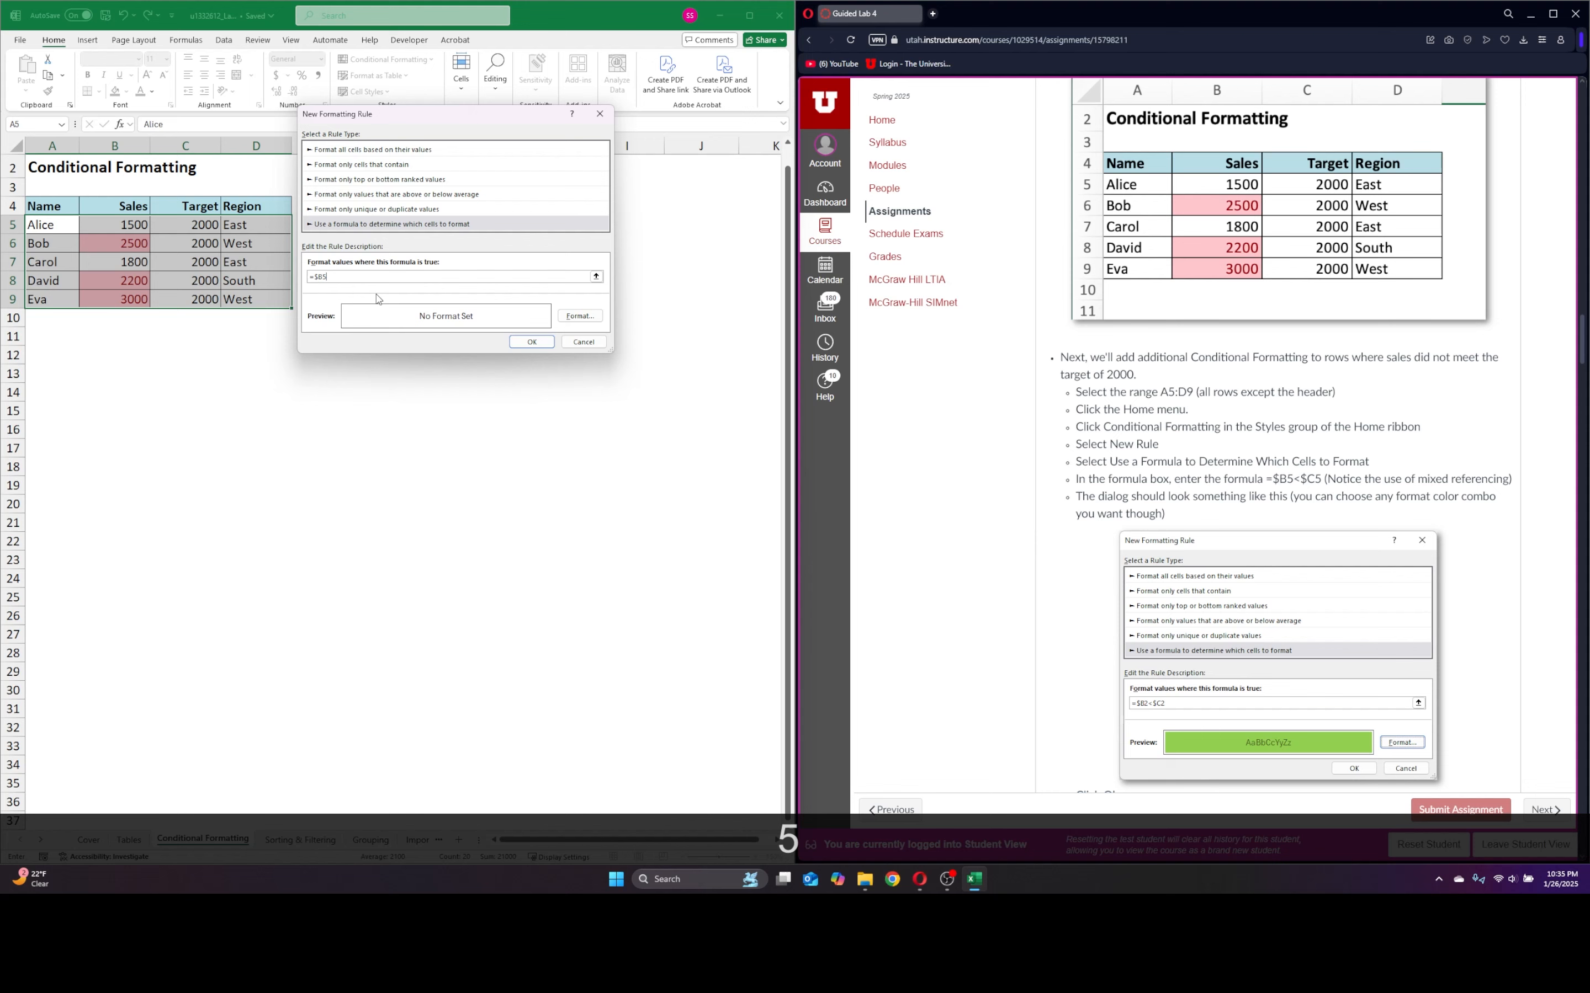
{"action": "type", "text": "<"}
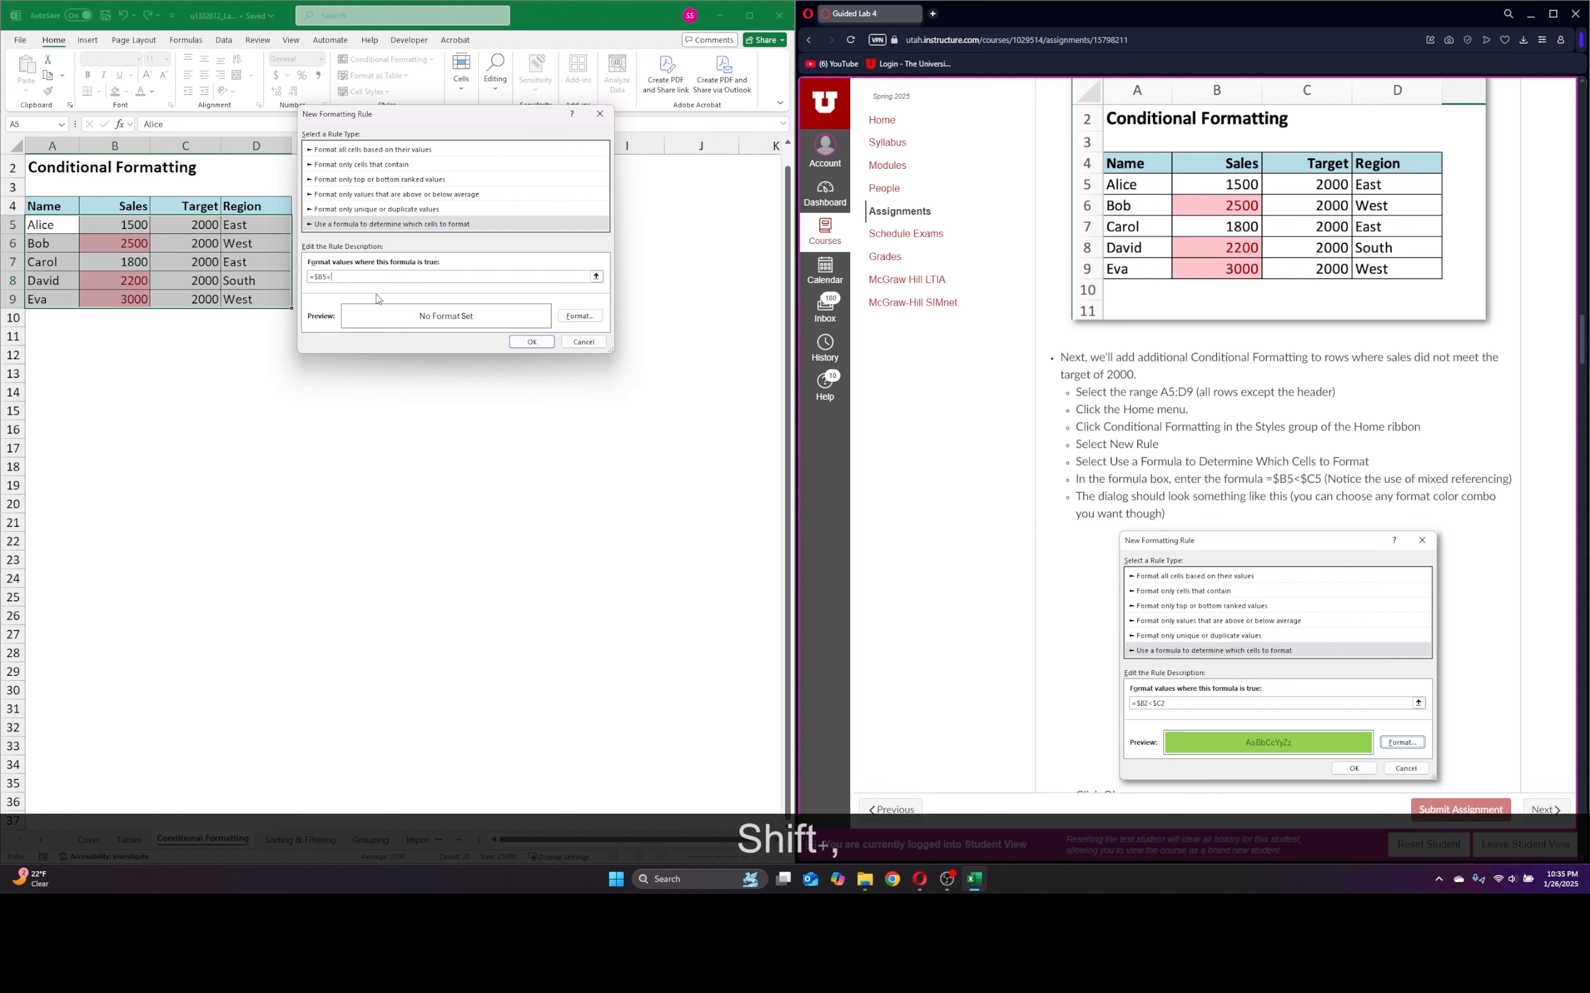
{"action": "type", "text": "$"}
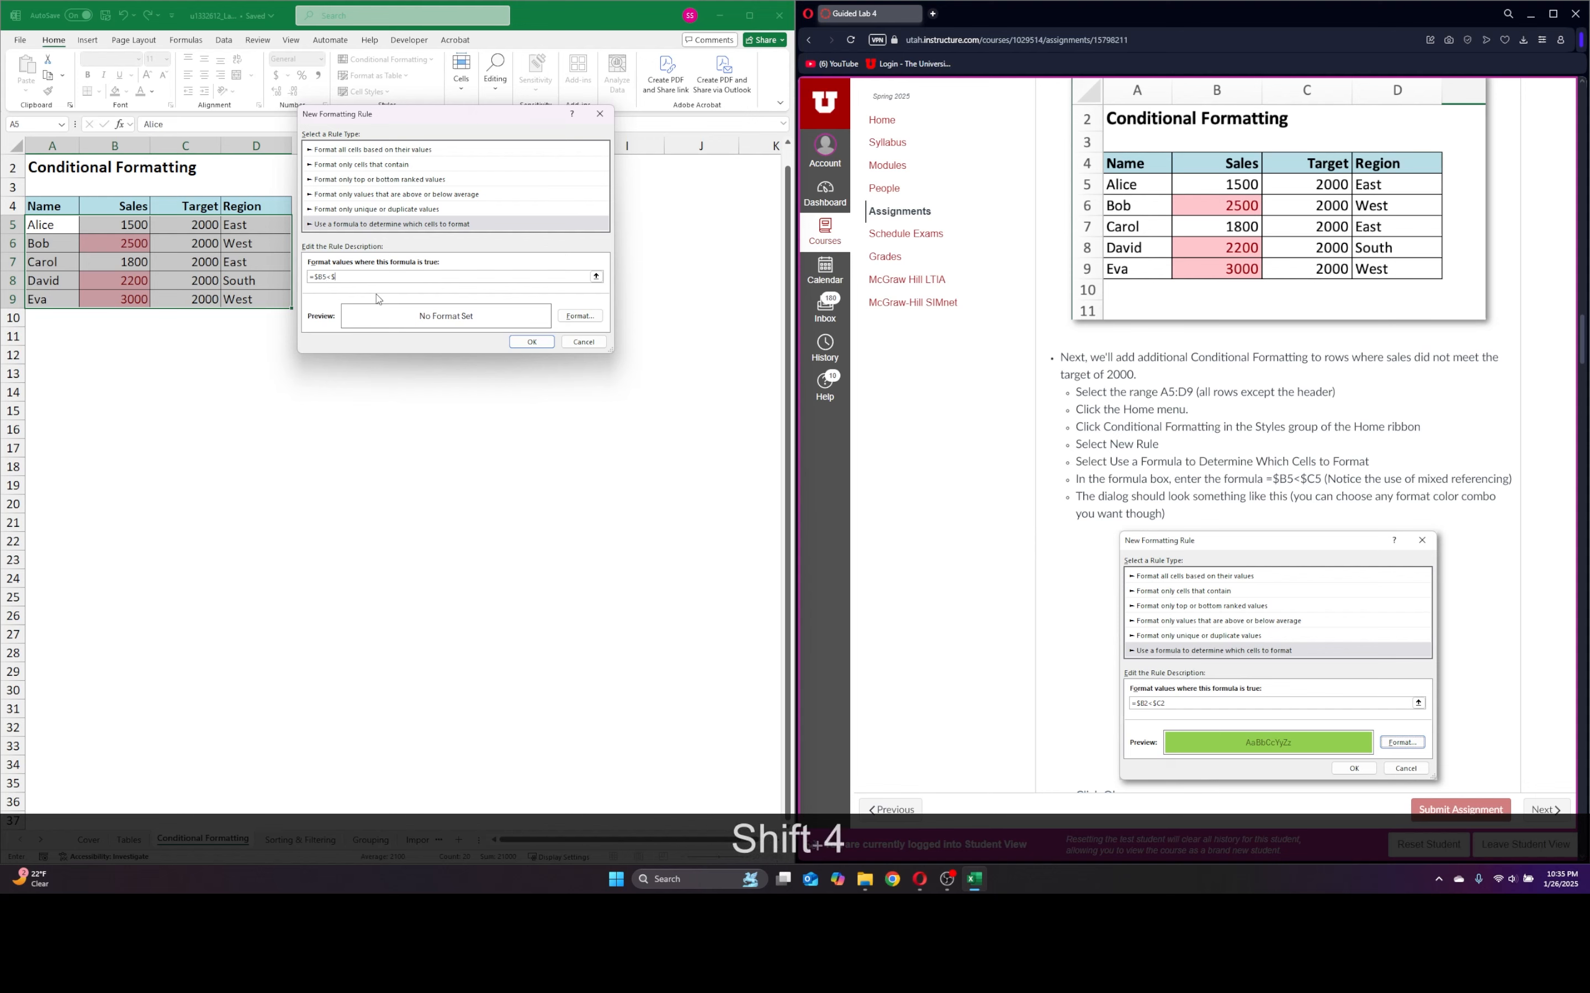
{"action": "type", "text": "B"}
{"action": "key", "text": "BackSpace"}
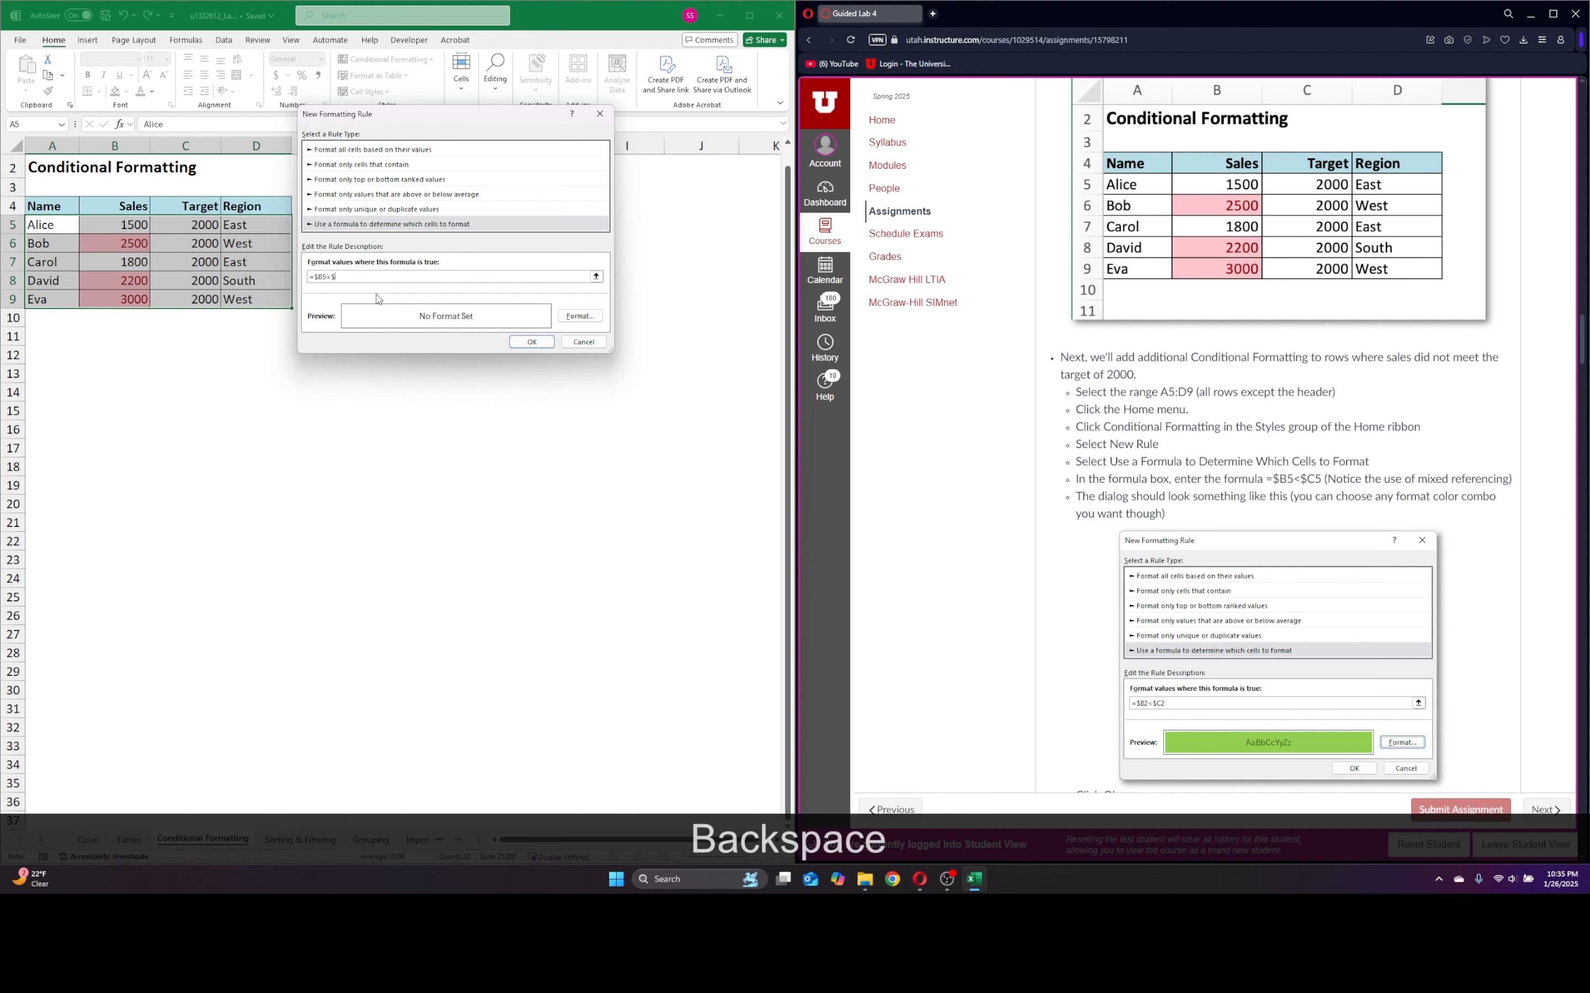
{"action": "type", "text": "c"}
{"action": "key", "text": "BackSpace"}
{"action": "type", "text": "C5"}
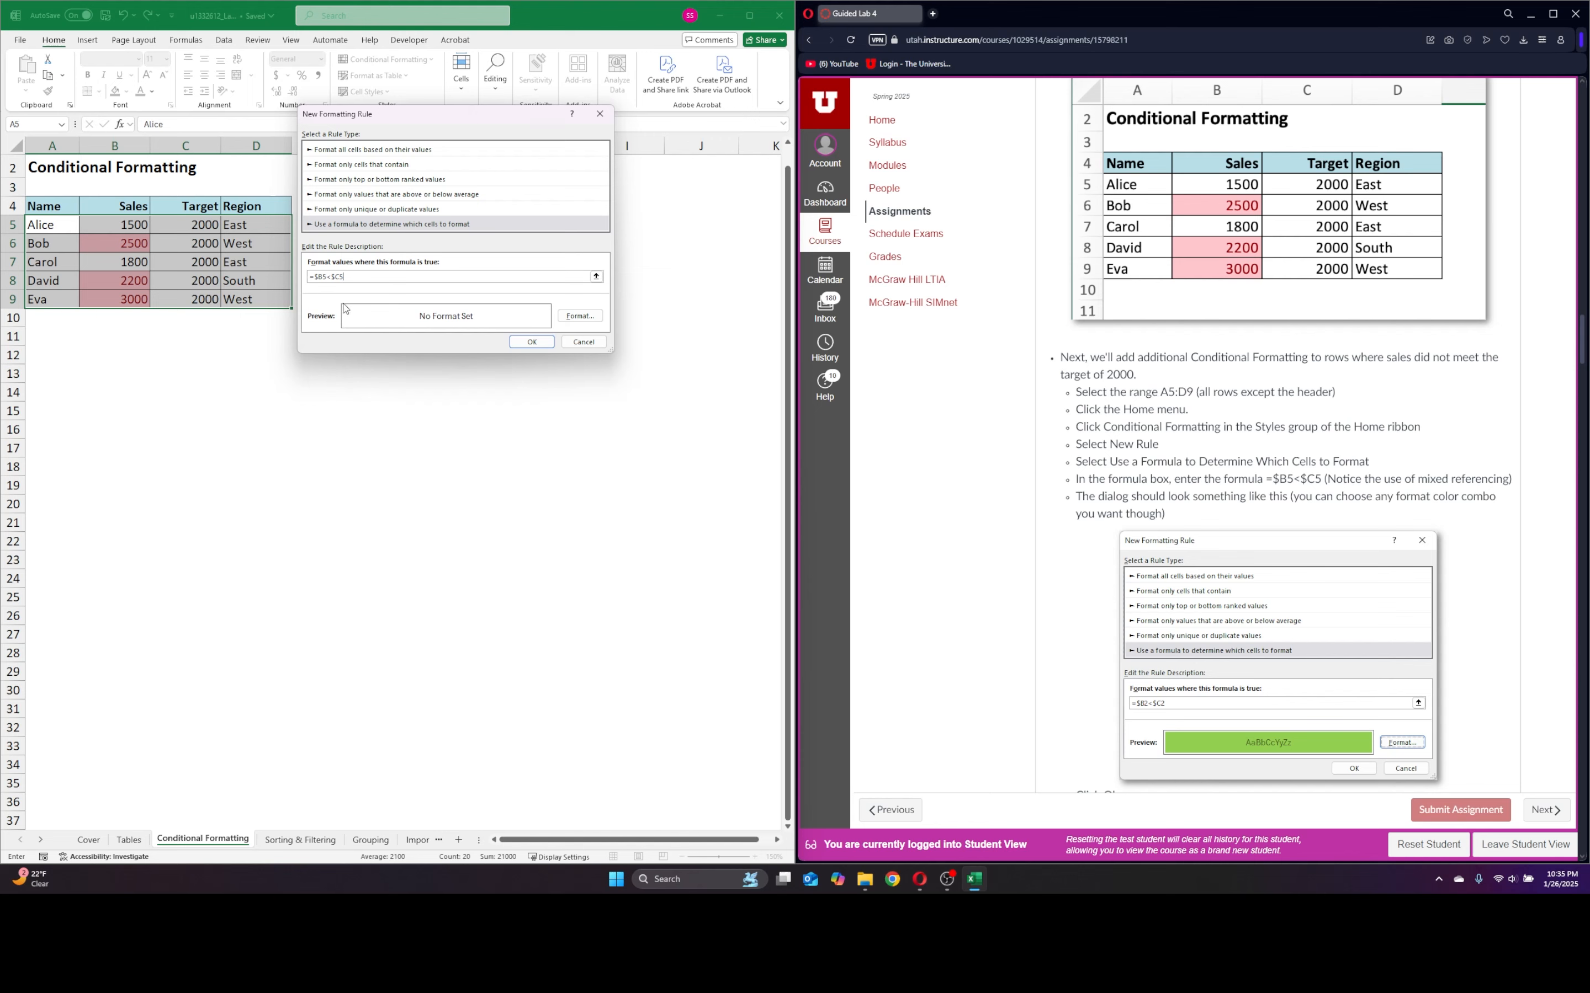
- Give the rule a standard light green background fill and apply it to A5:D9
{"action": "left_click", "coordinate": [578, 316]}
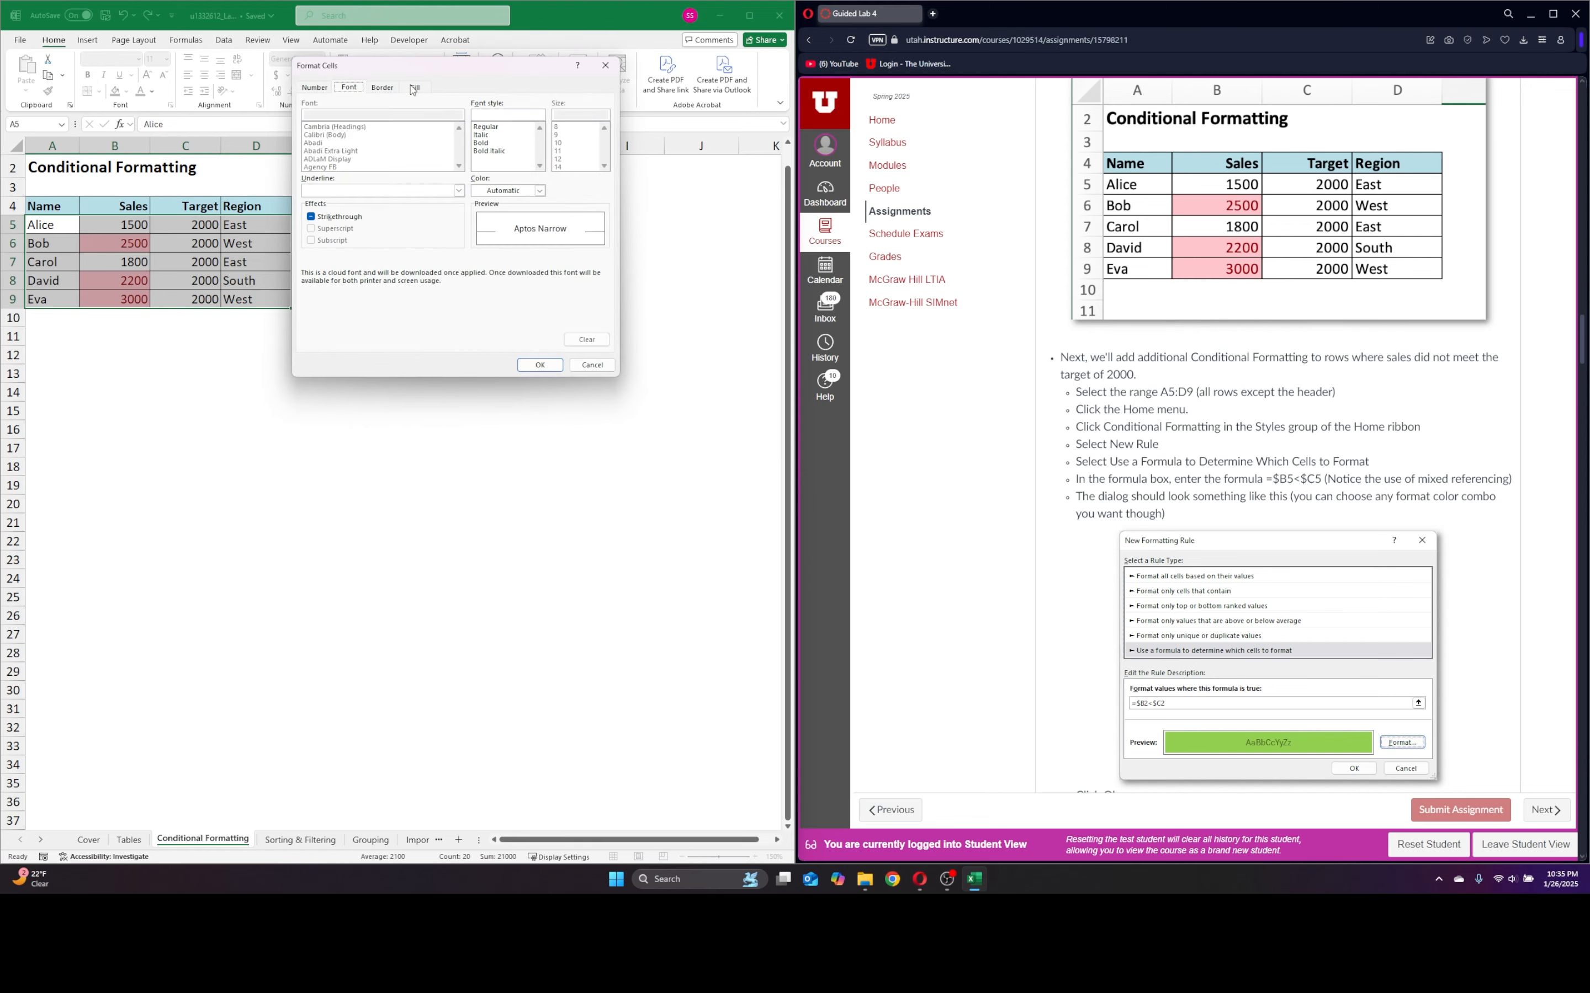
{"action": "left_click", "coordinate": [440, 85]}
{"action": "left_click", "coordinate": [415, 90]}
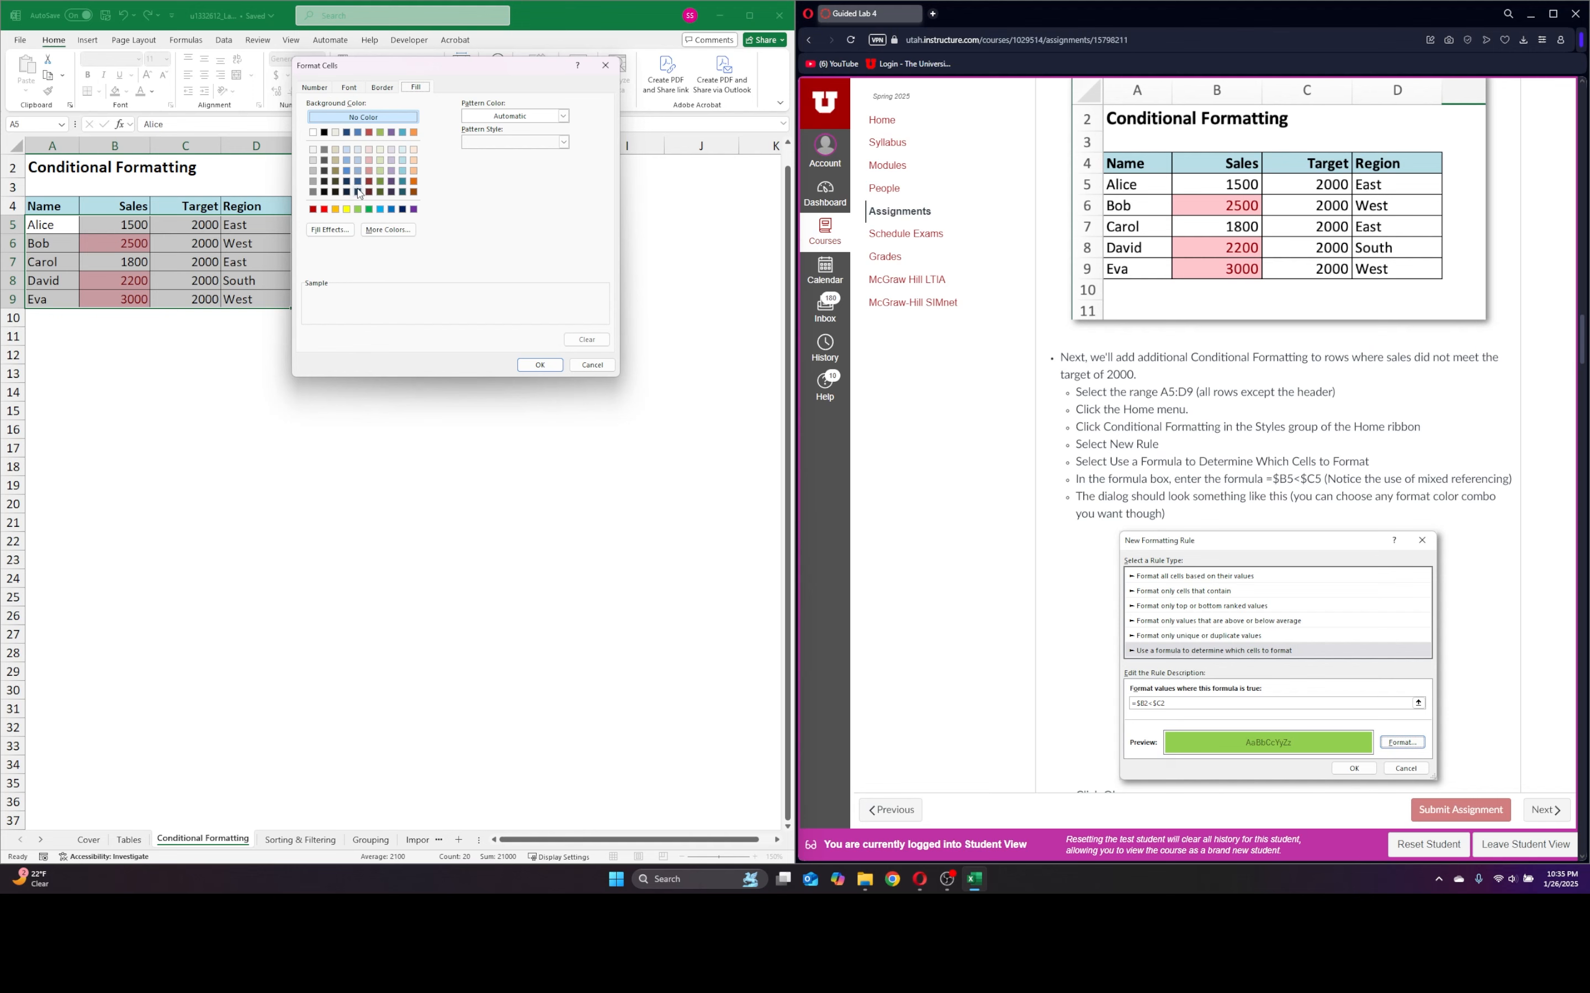
{"action": "left_click", "coordinate": [359, 210]}
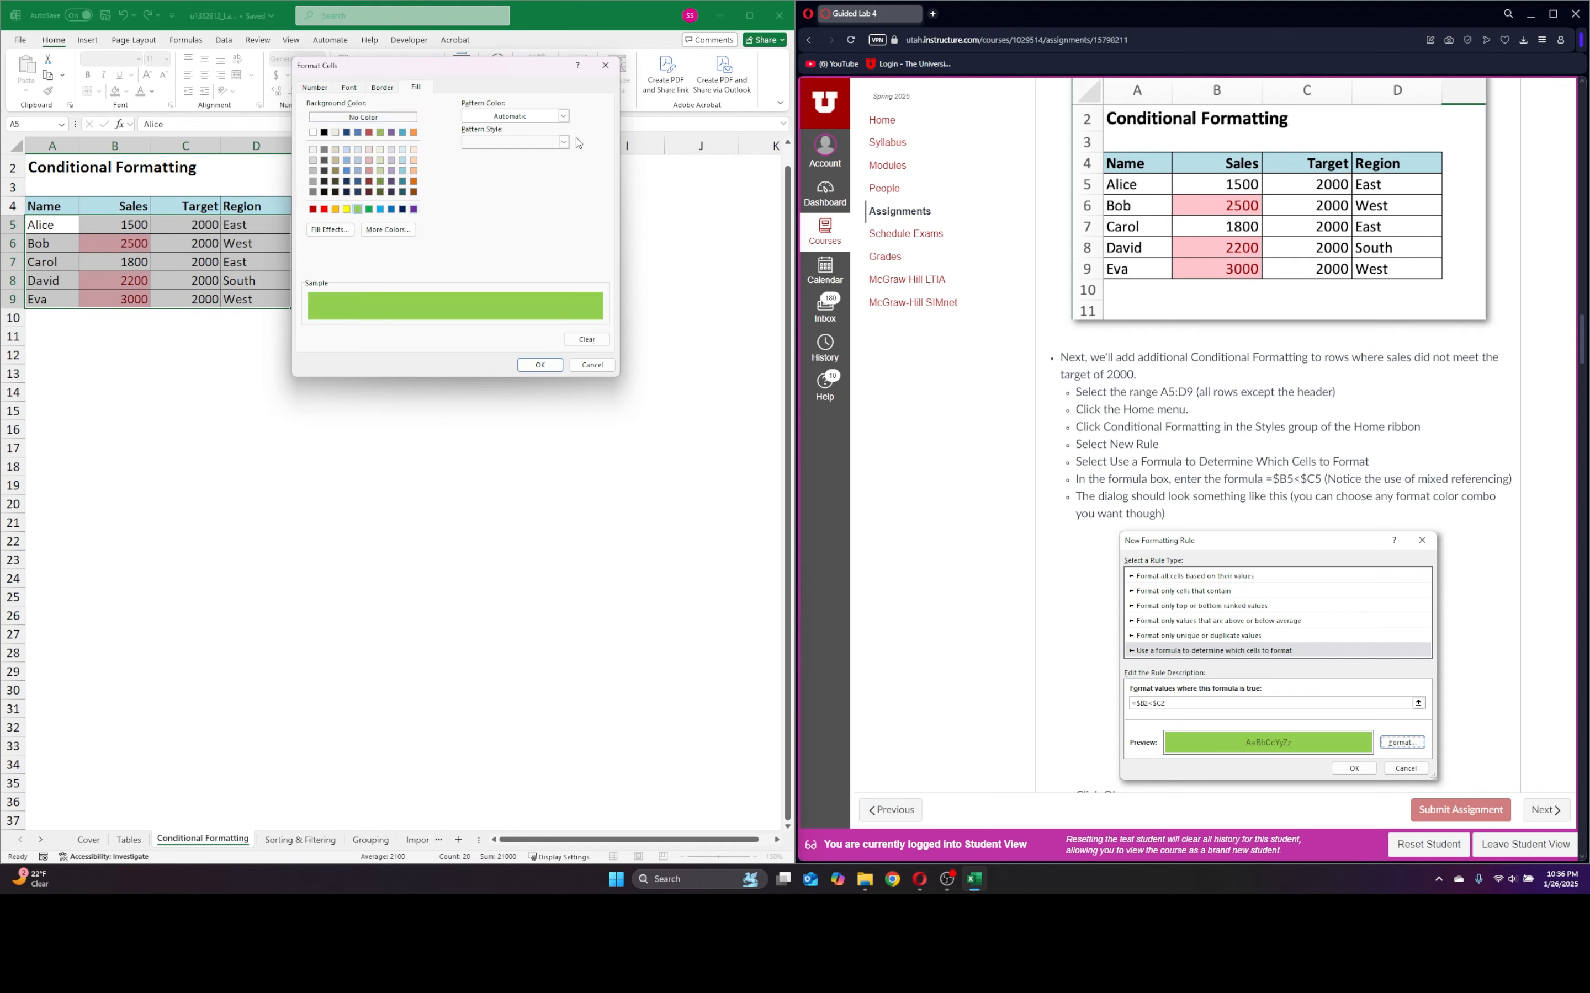
{"action": "left_click", "coordinate": [546, 366]}
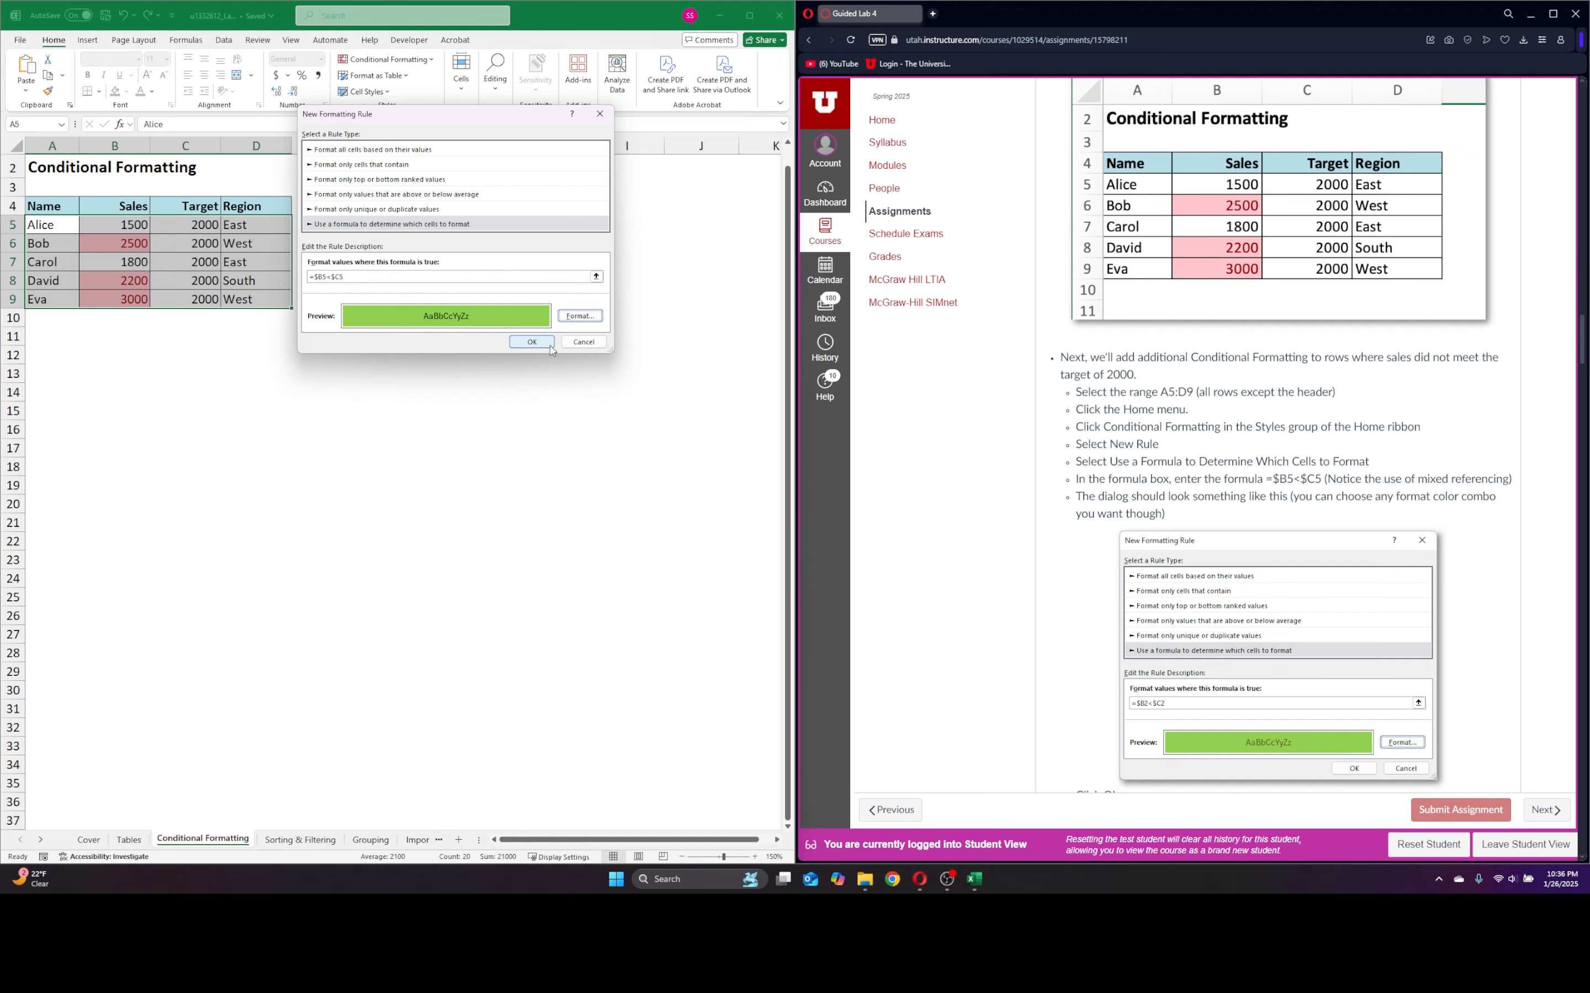
{"action": "left_click", "coordinate": [532, 341]}
{"action": "left_click", "coordinate": [349, 297]}
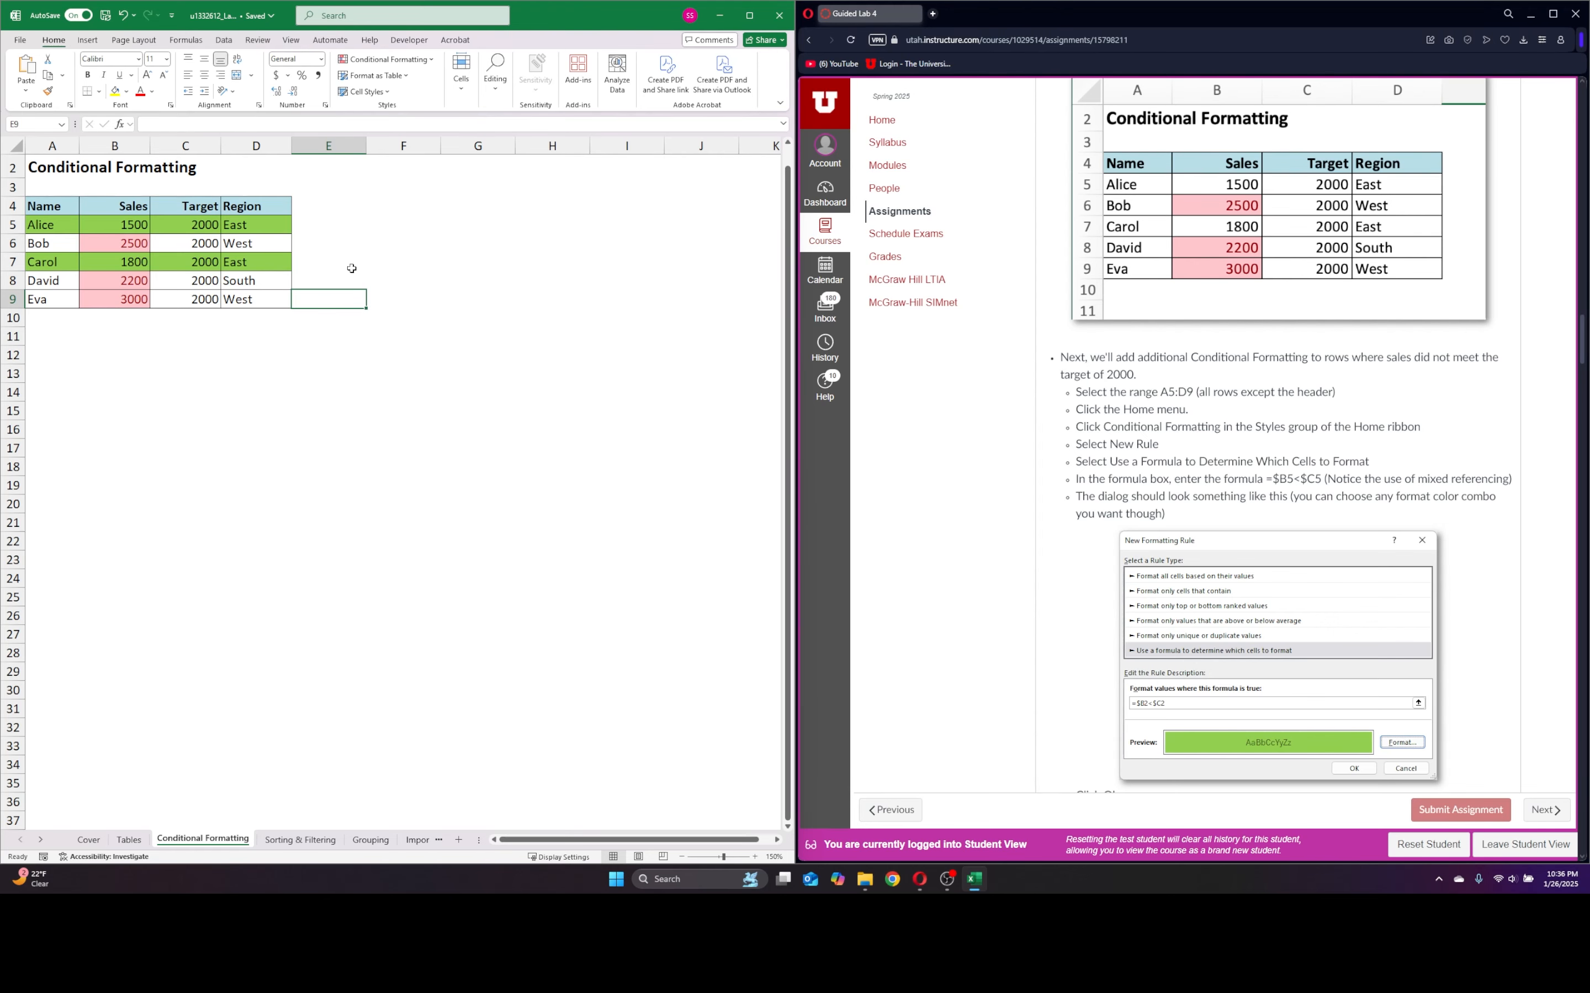
- Review the lab's row-highlighting example and the sorting instructions, and open the Sorting & Filtering worksheet
{"action": "scroll", "coordinate": [1090, 565], "scroll_direction": "down", "scroll_amount": 5}
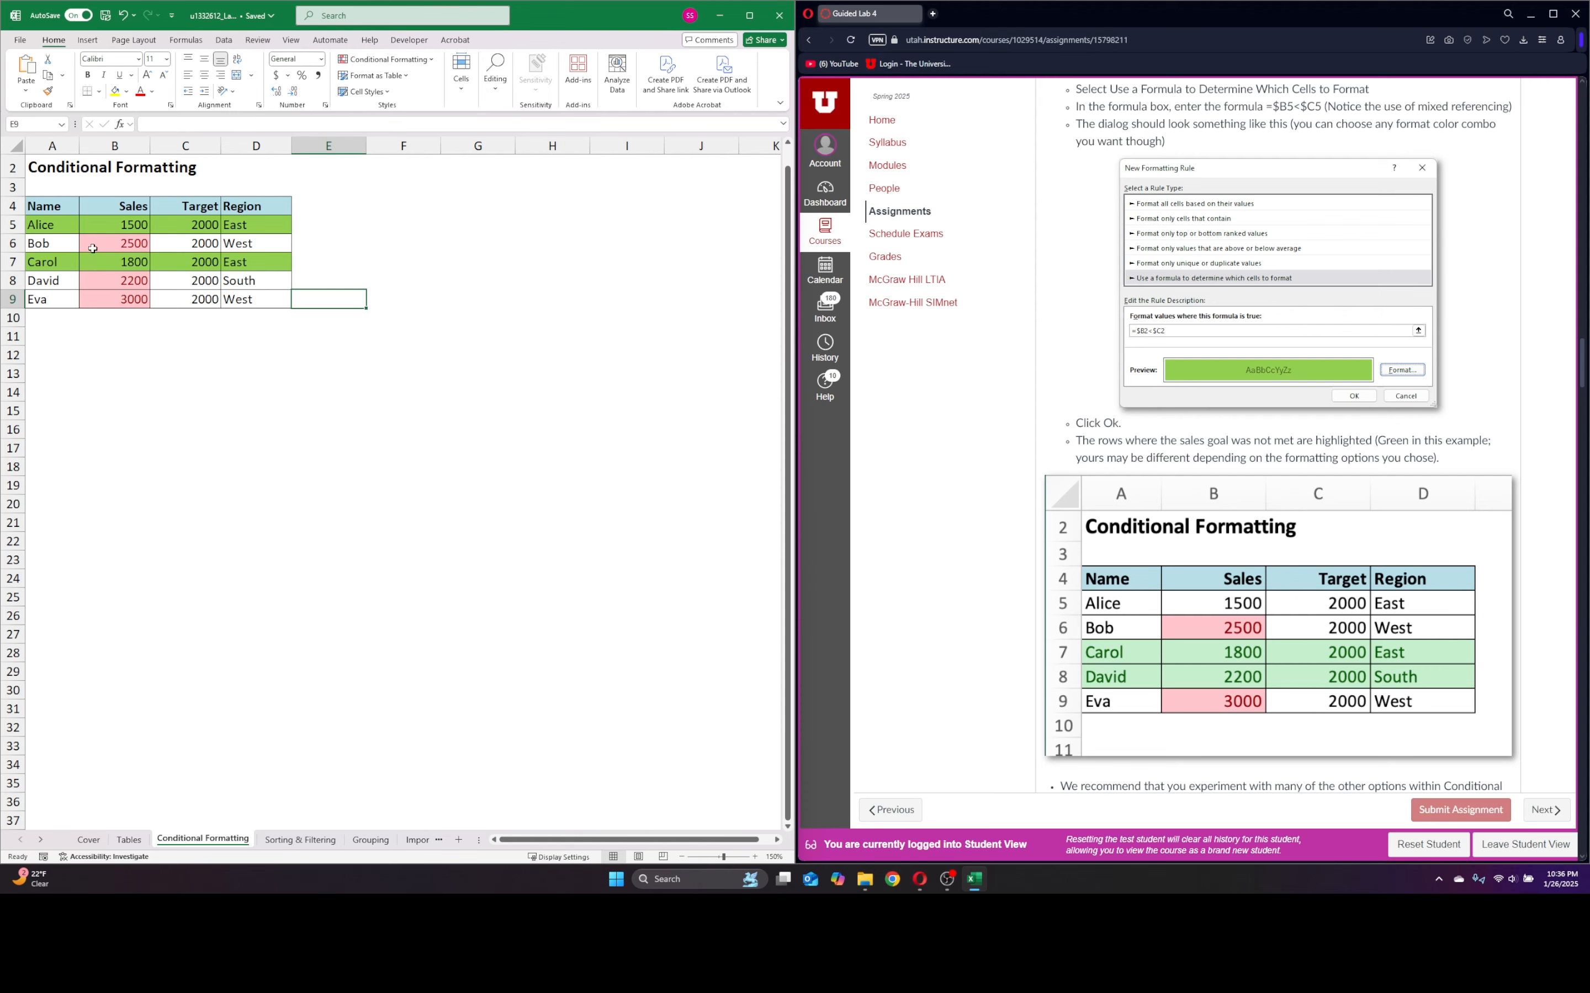
{"action": "scroll", "coordinate": [1036, 572], "scroll_direction": "down", "scroll_amount": 1}
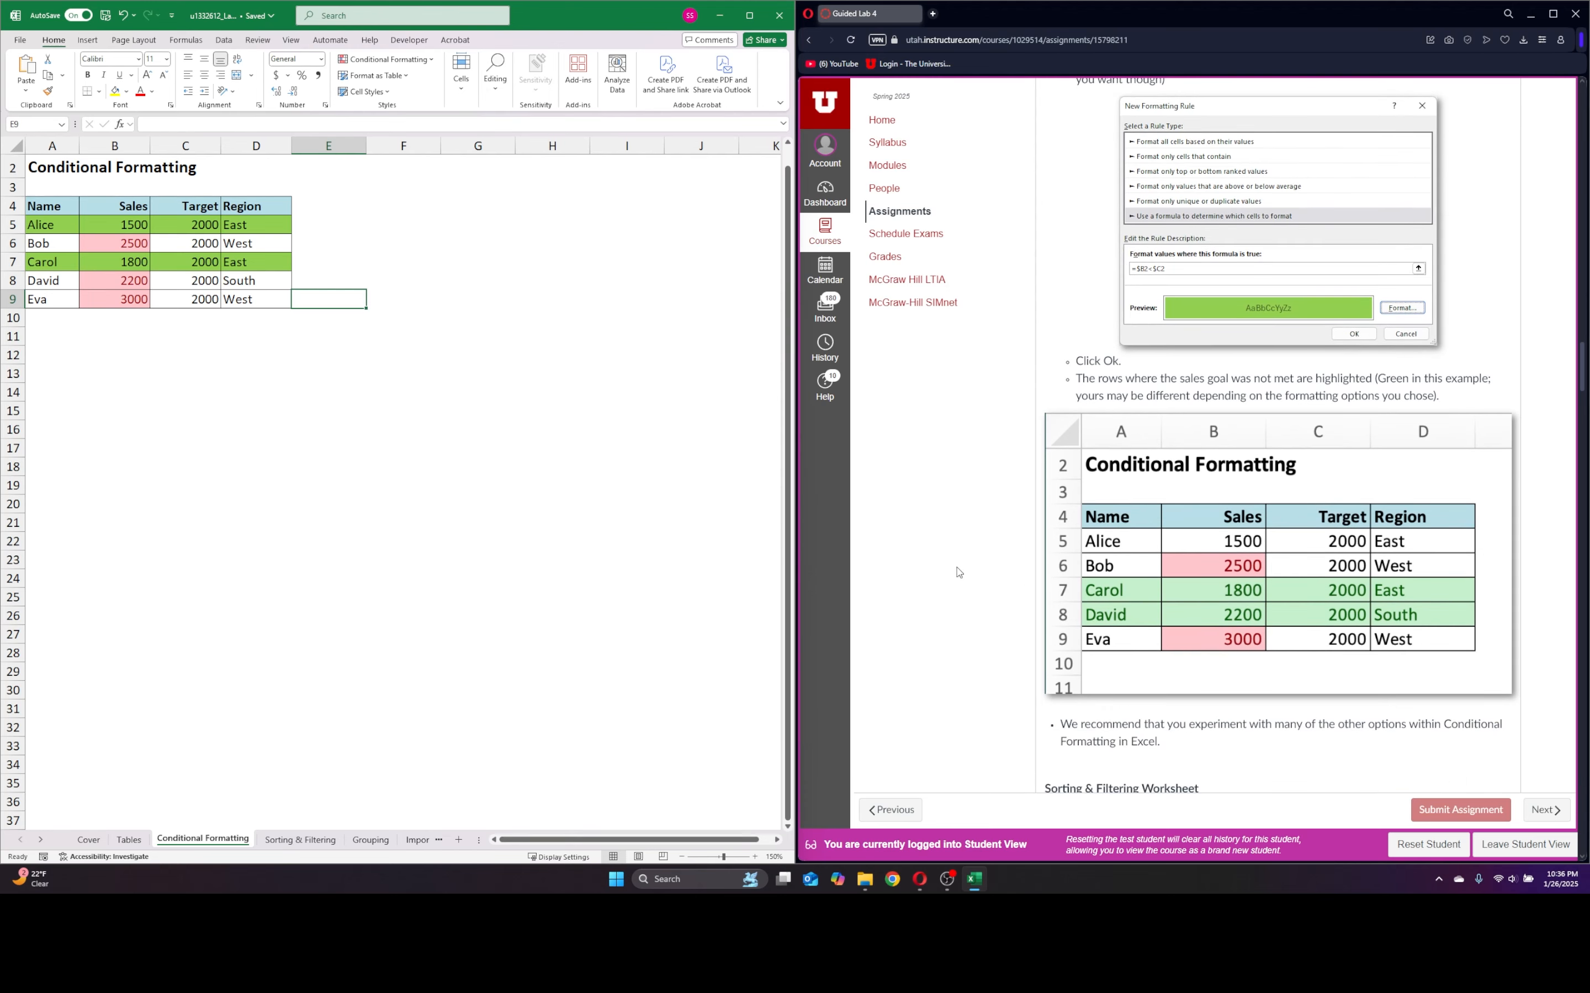
{"action": "scroll", "coordinate": [959, 574], "scroll_direction": "down", "scroll_amount": 6}
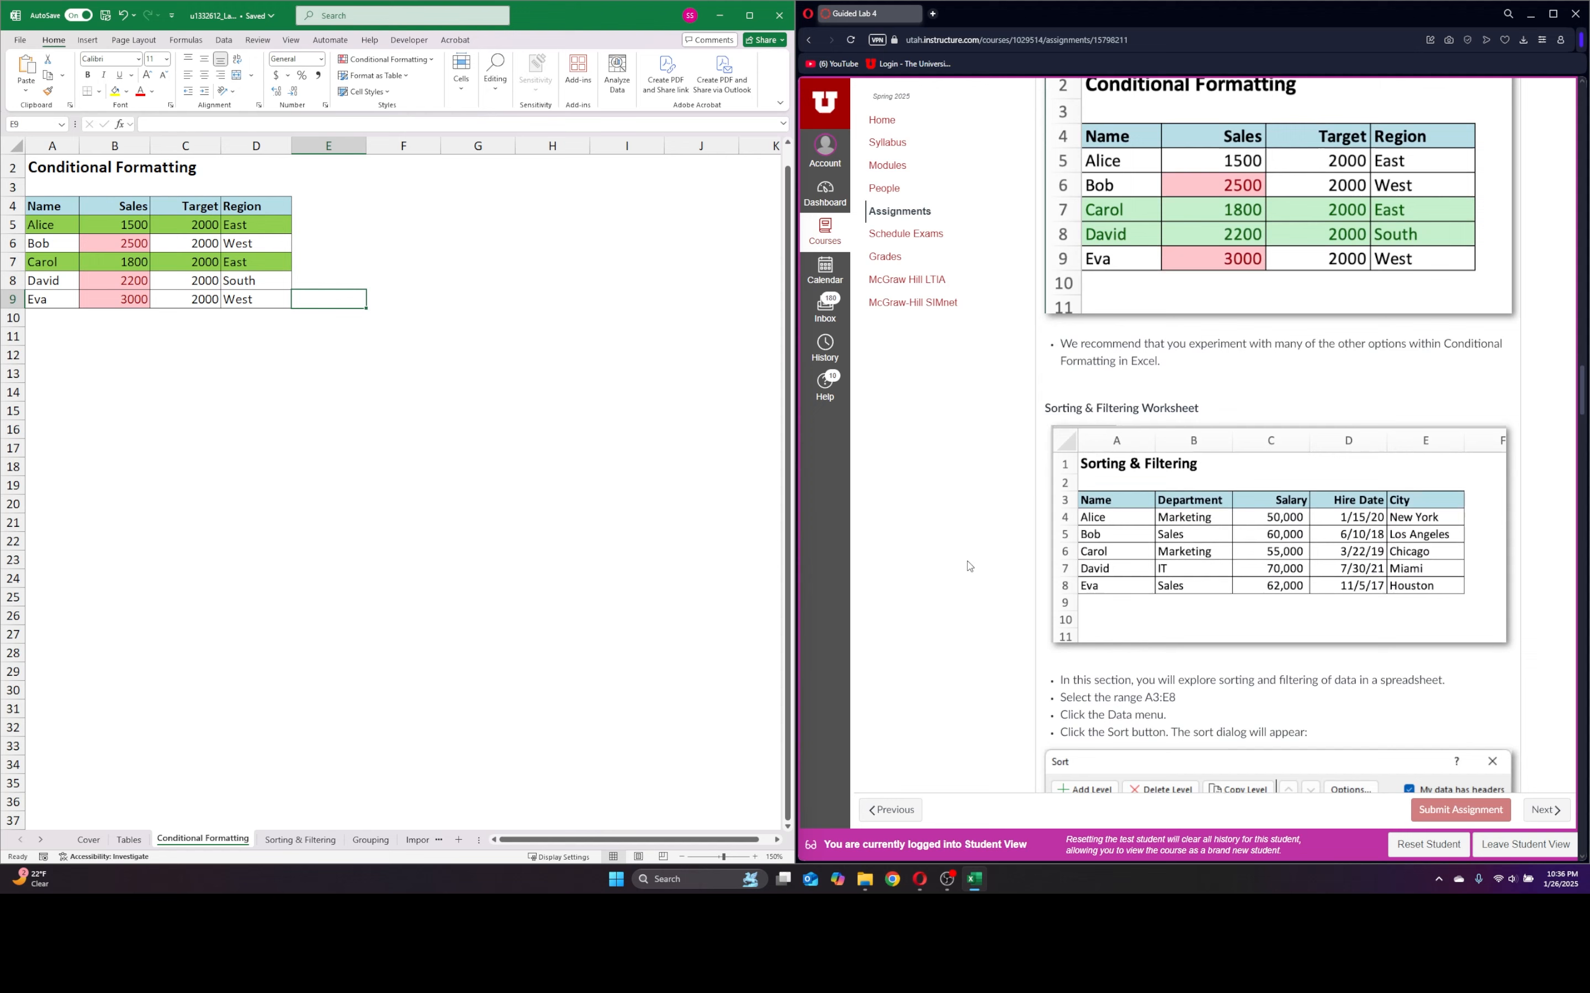
{"action": "scroll", "coordinate": [970, 566], "scroll_direction": "down", "scroll_amount": 2}
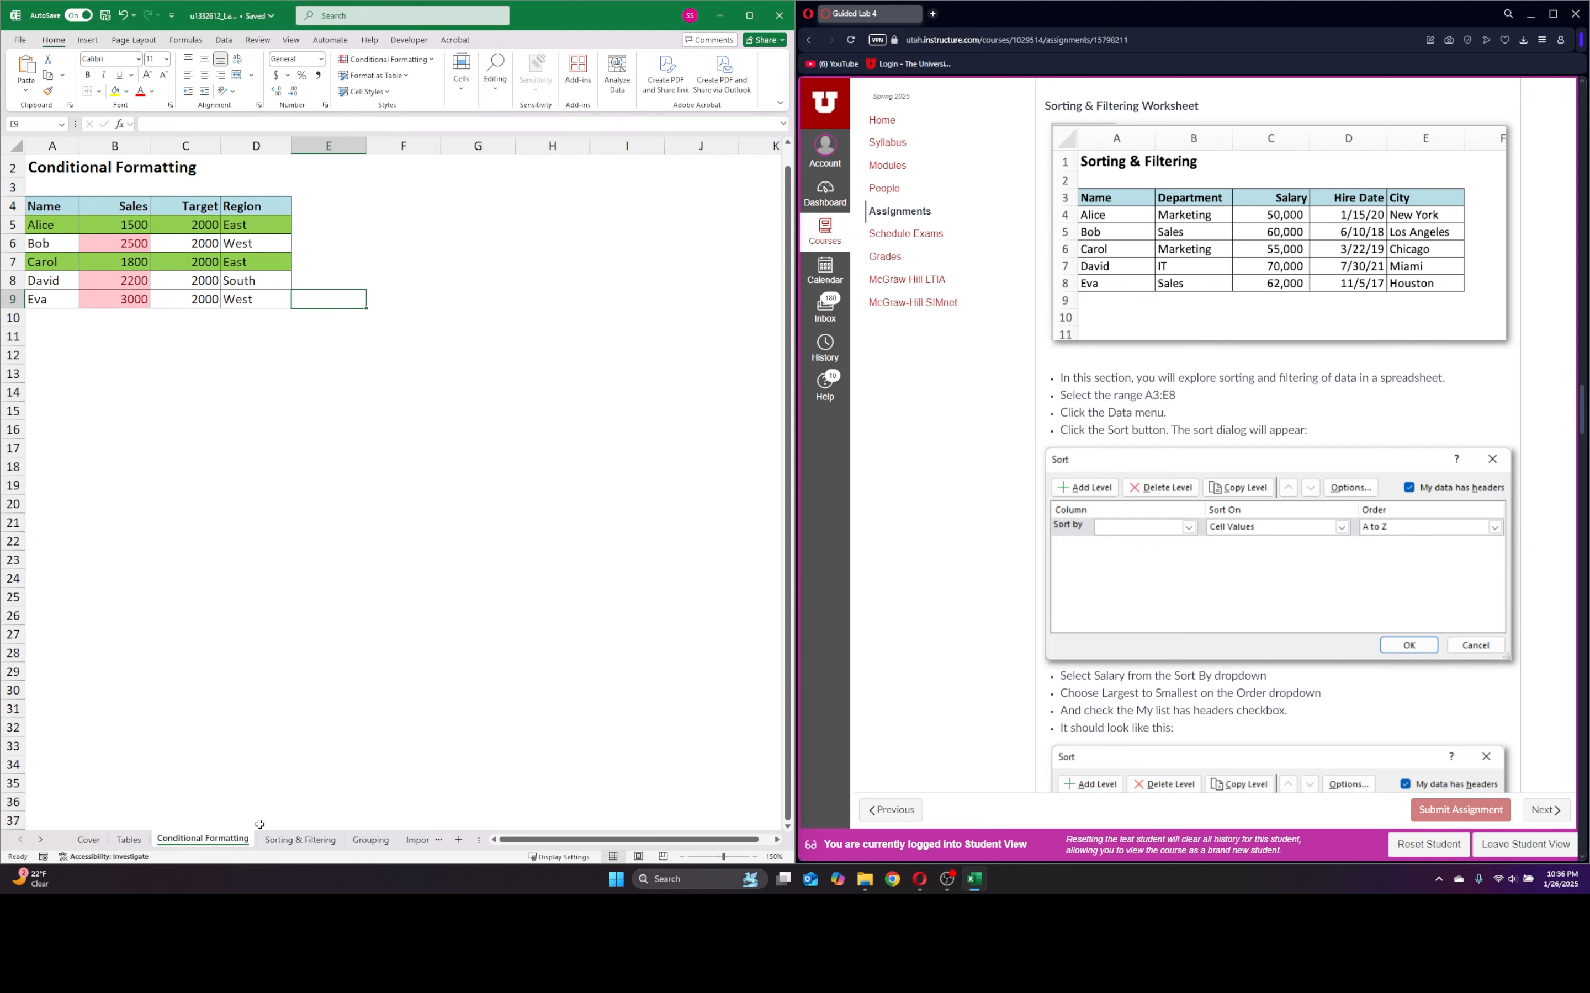
{"action": "left_click", "coordinate": [301, 841]}
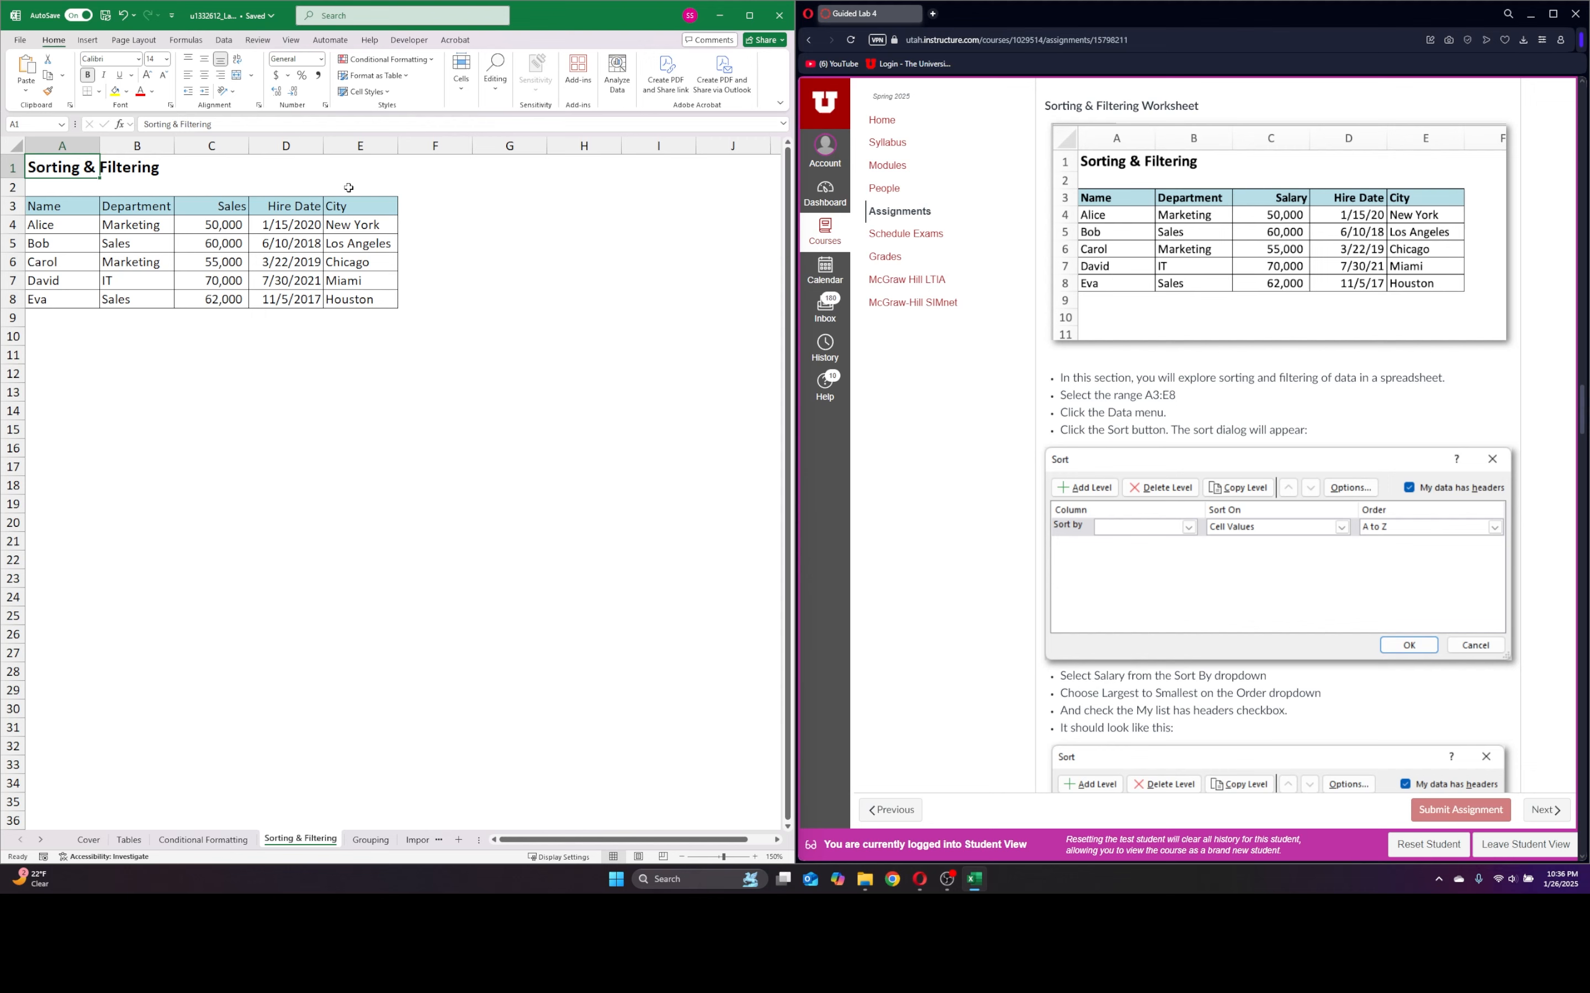
- Select the range A3:E8 and open the Sort dialog for it, placed clear of the data
{"action": "left_click", "coordinate": [535, 216]}
{"action": "left_click", "coordinate": [61, 209]}
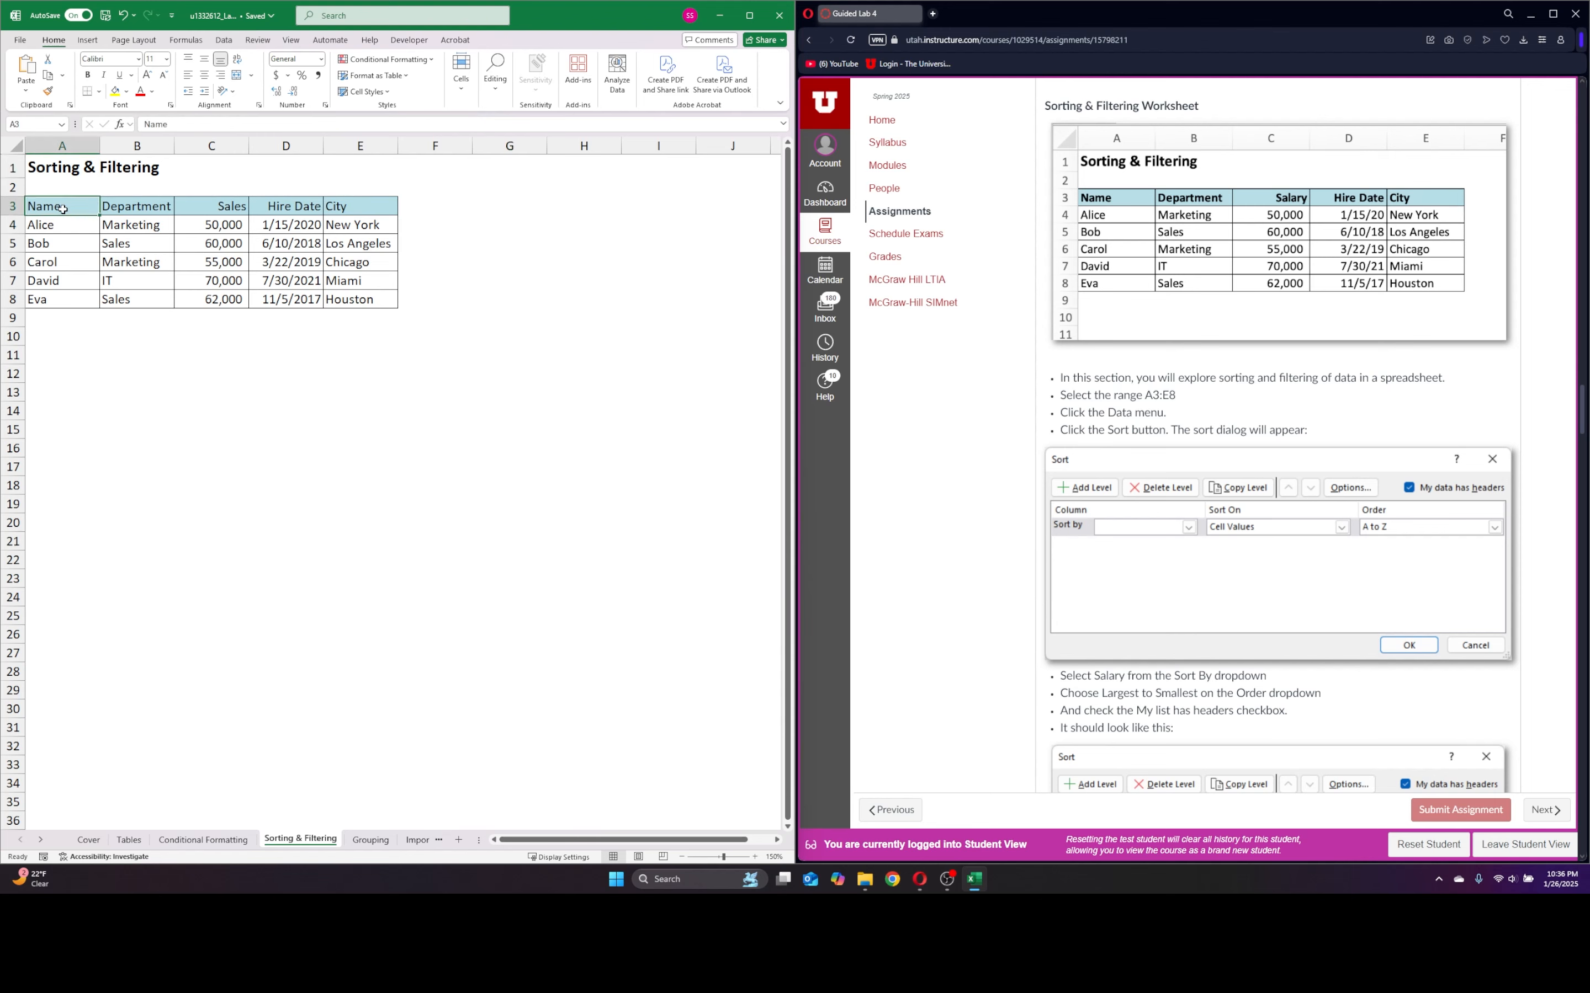
{"action": "left_click_drag", "start_coordinate": [63, 208], "coordinate": [373, 303]}
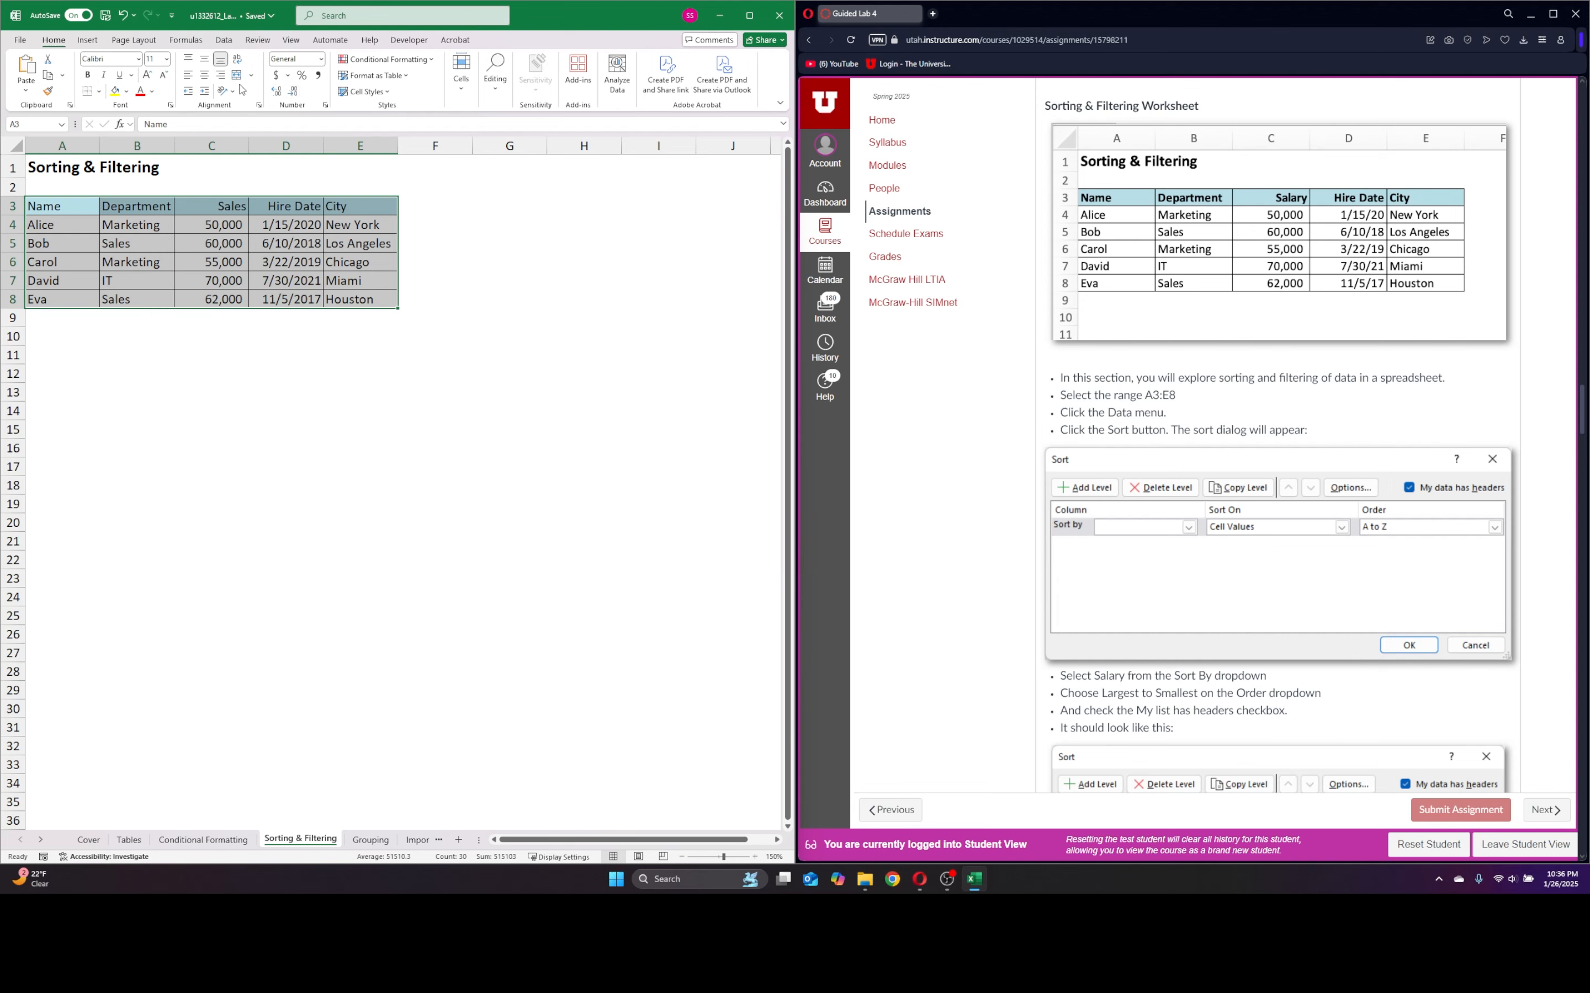
{"action": "left_click", "coordinate": [224, 41]}
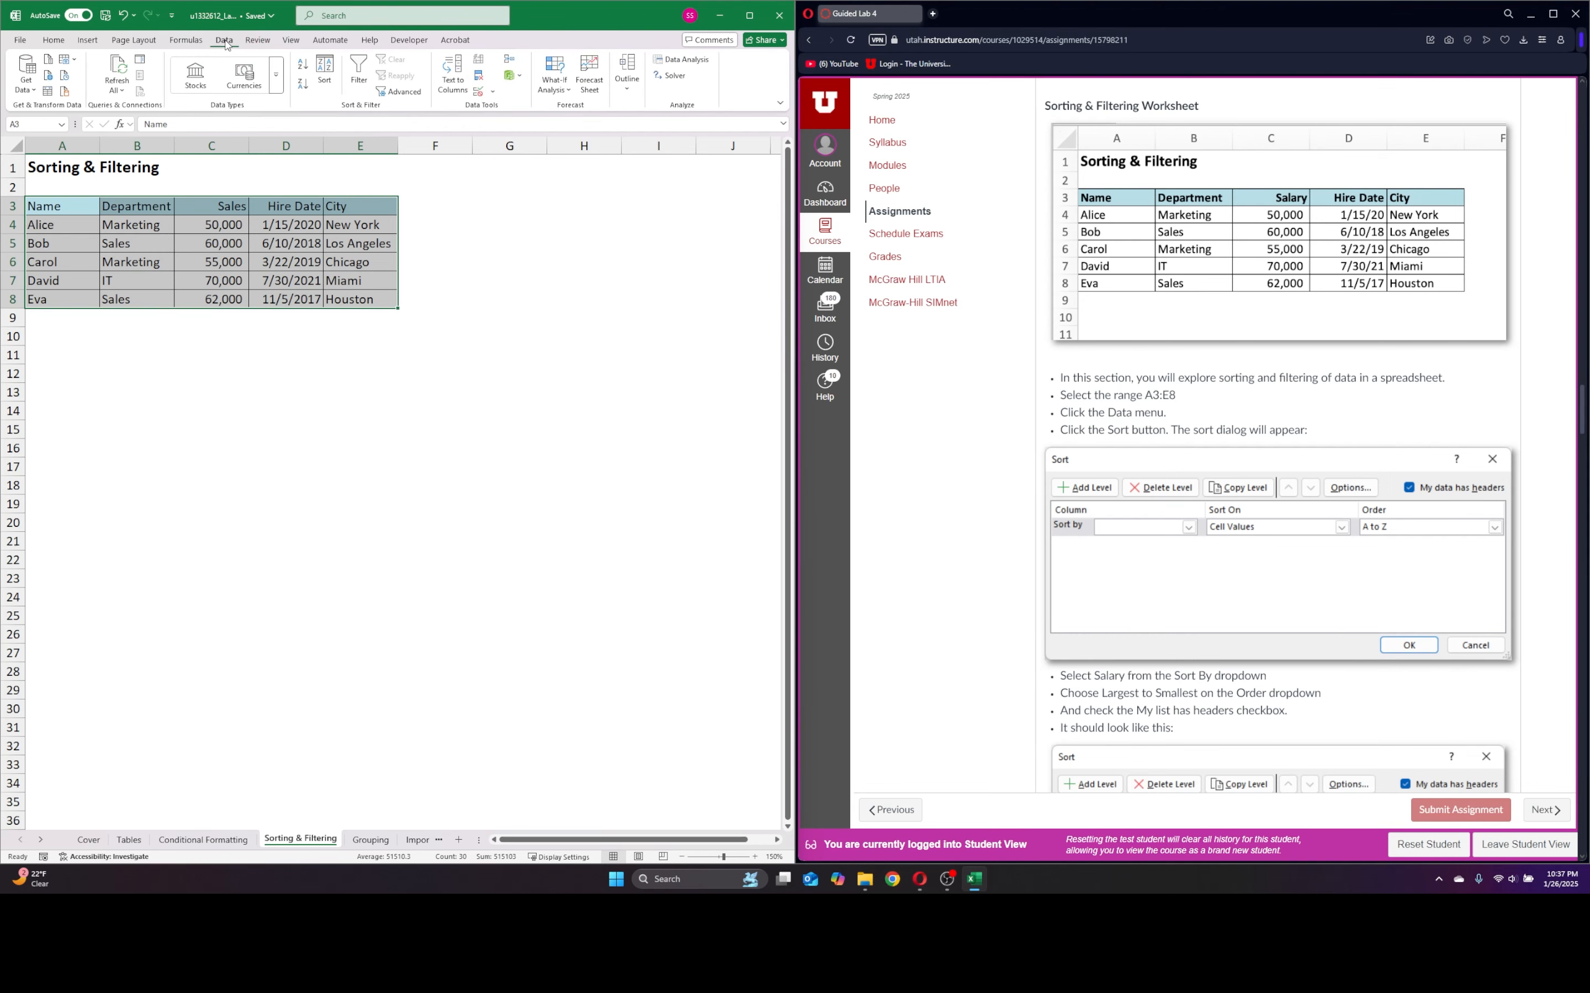
{"action": "left_click", "coordinate": [325, 103]}
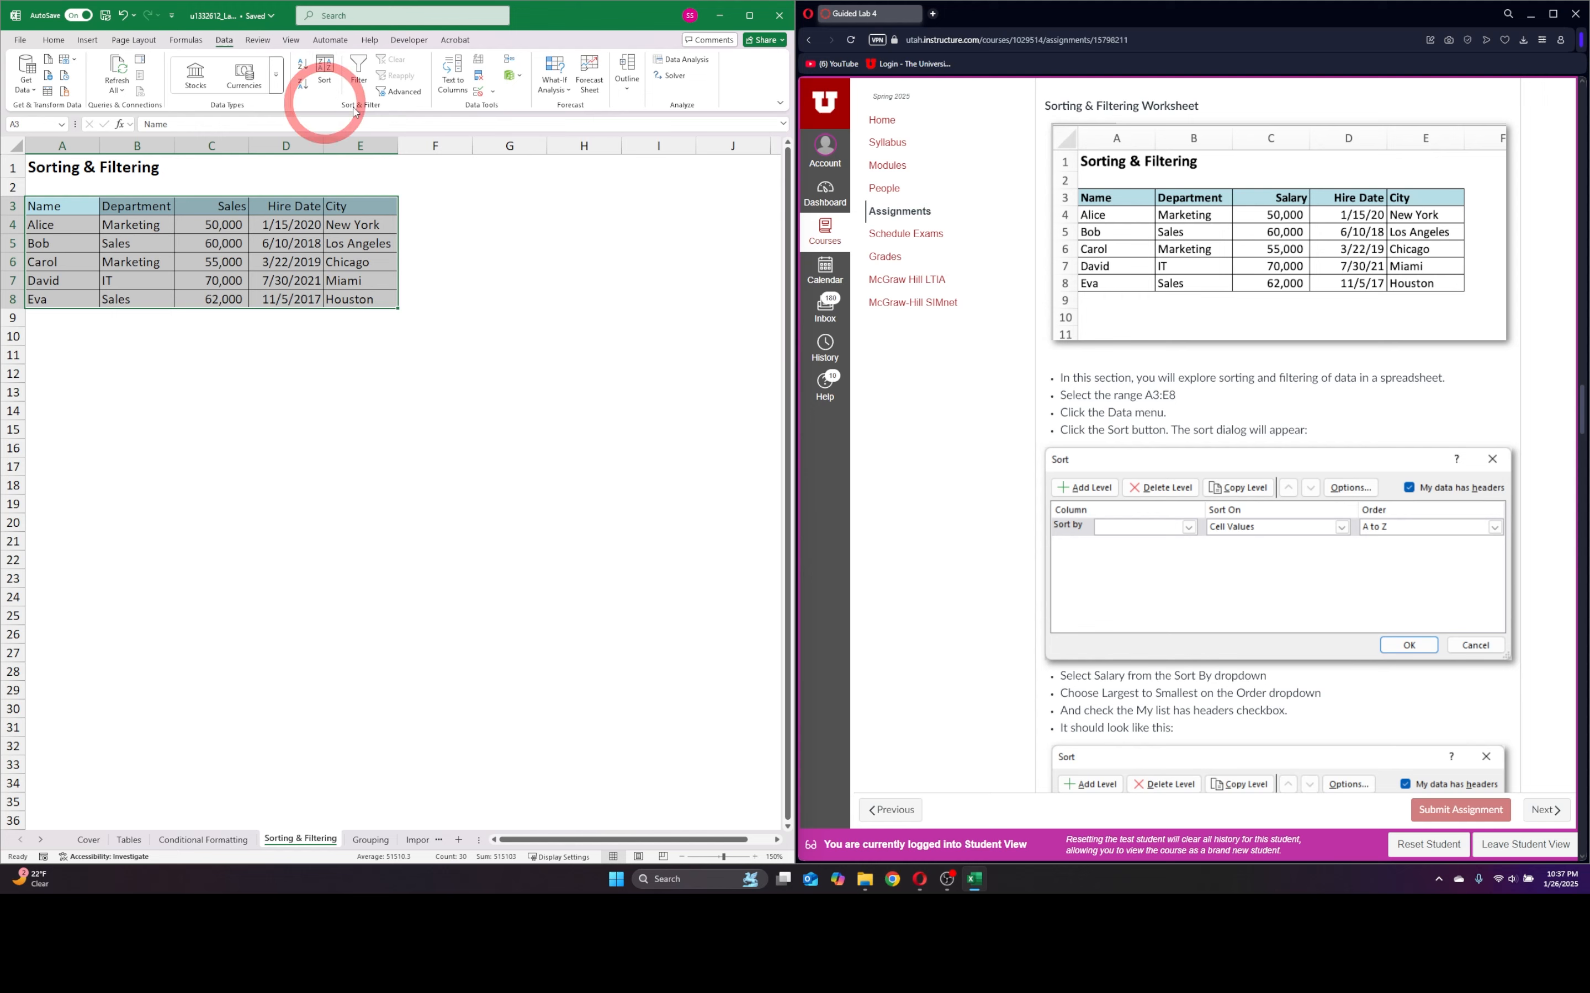
{"action": "left_click", "coordinate": [325, 74]}
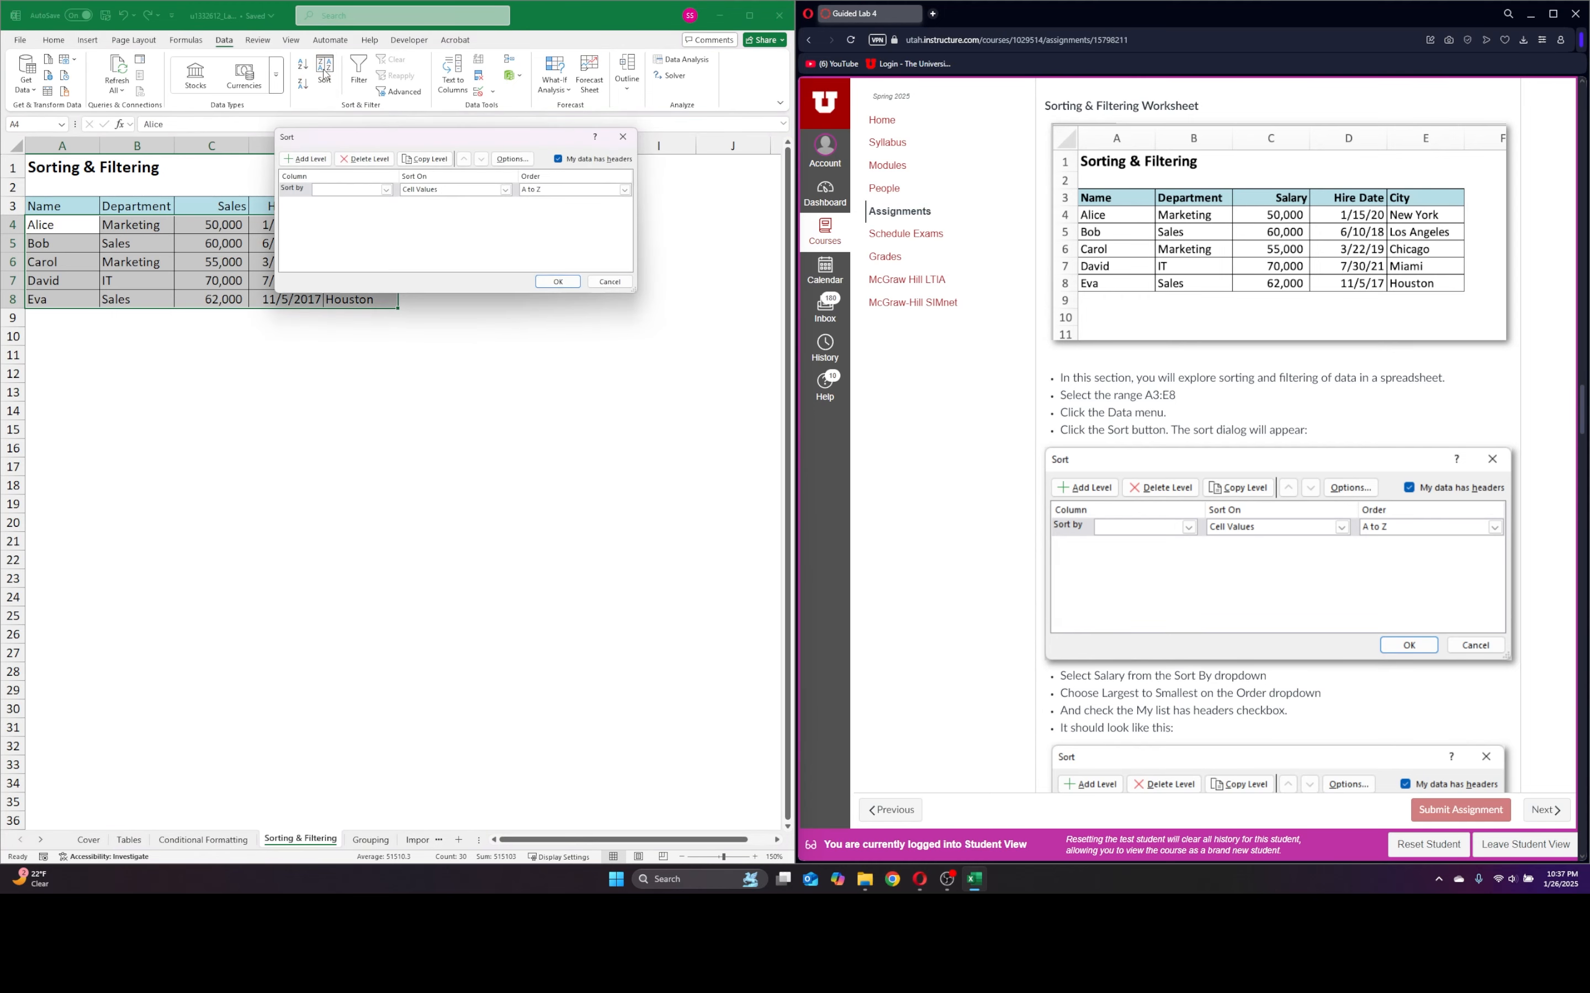
{"action": "left_click_drag", "start_coordinate": [424, 145], "coordinate": [195, 322]}
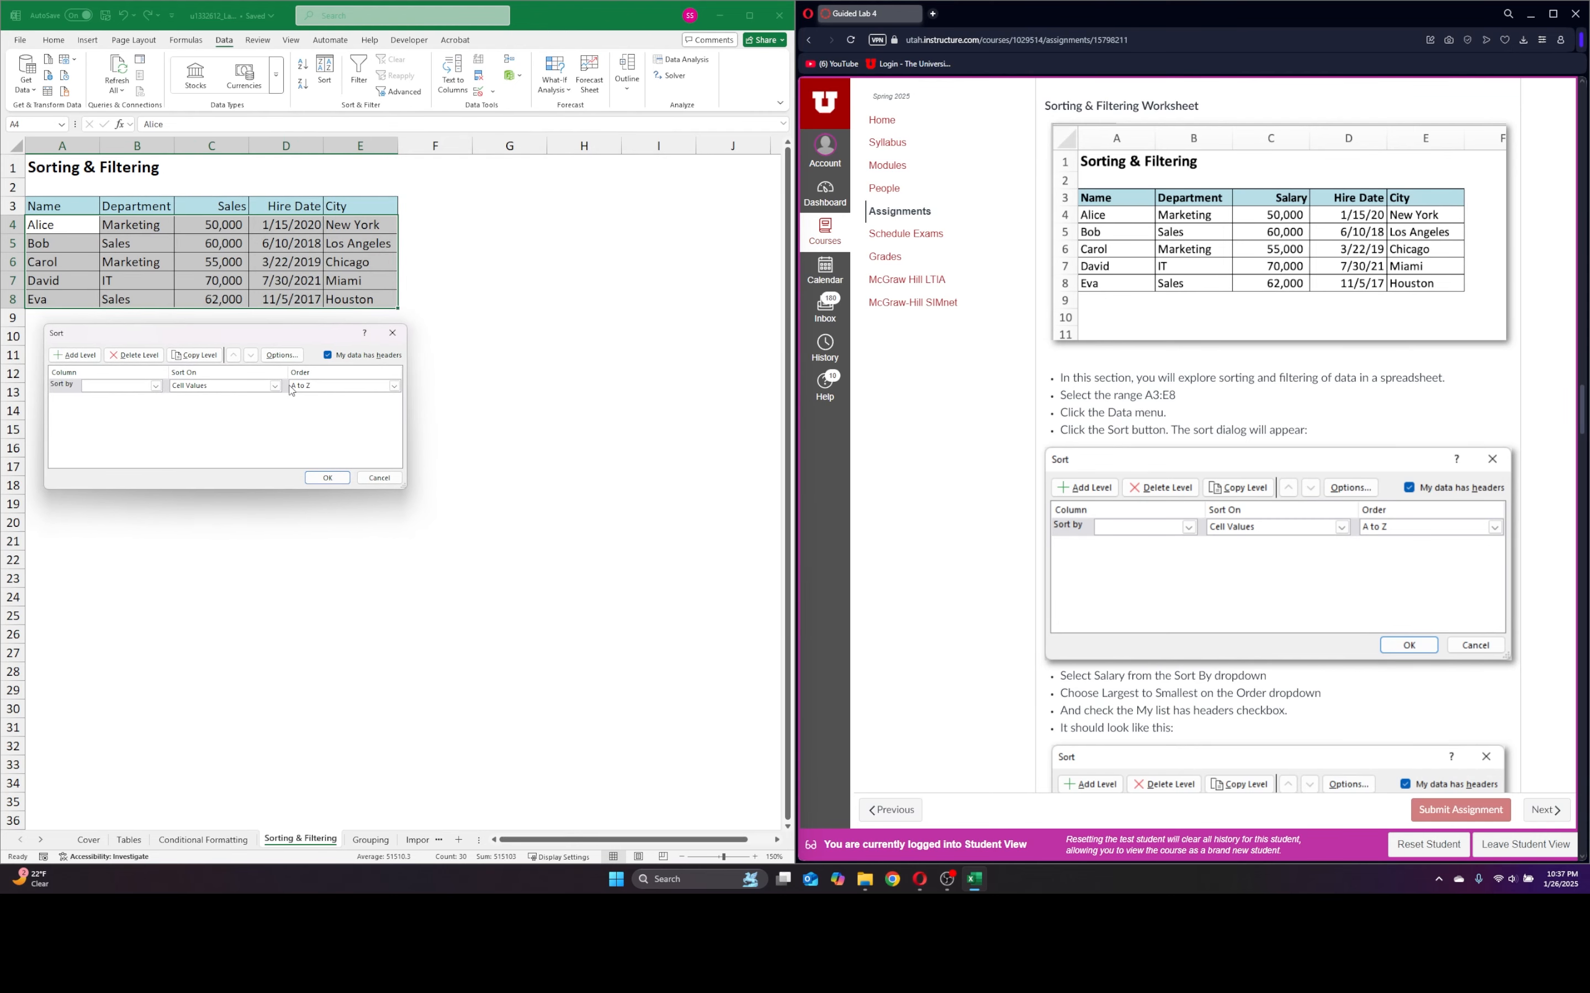
- Sort the dataset by the Sales column's cell values from Largest to Smallest
{"action": "left_click", "coordinate": [156, 386]}
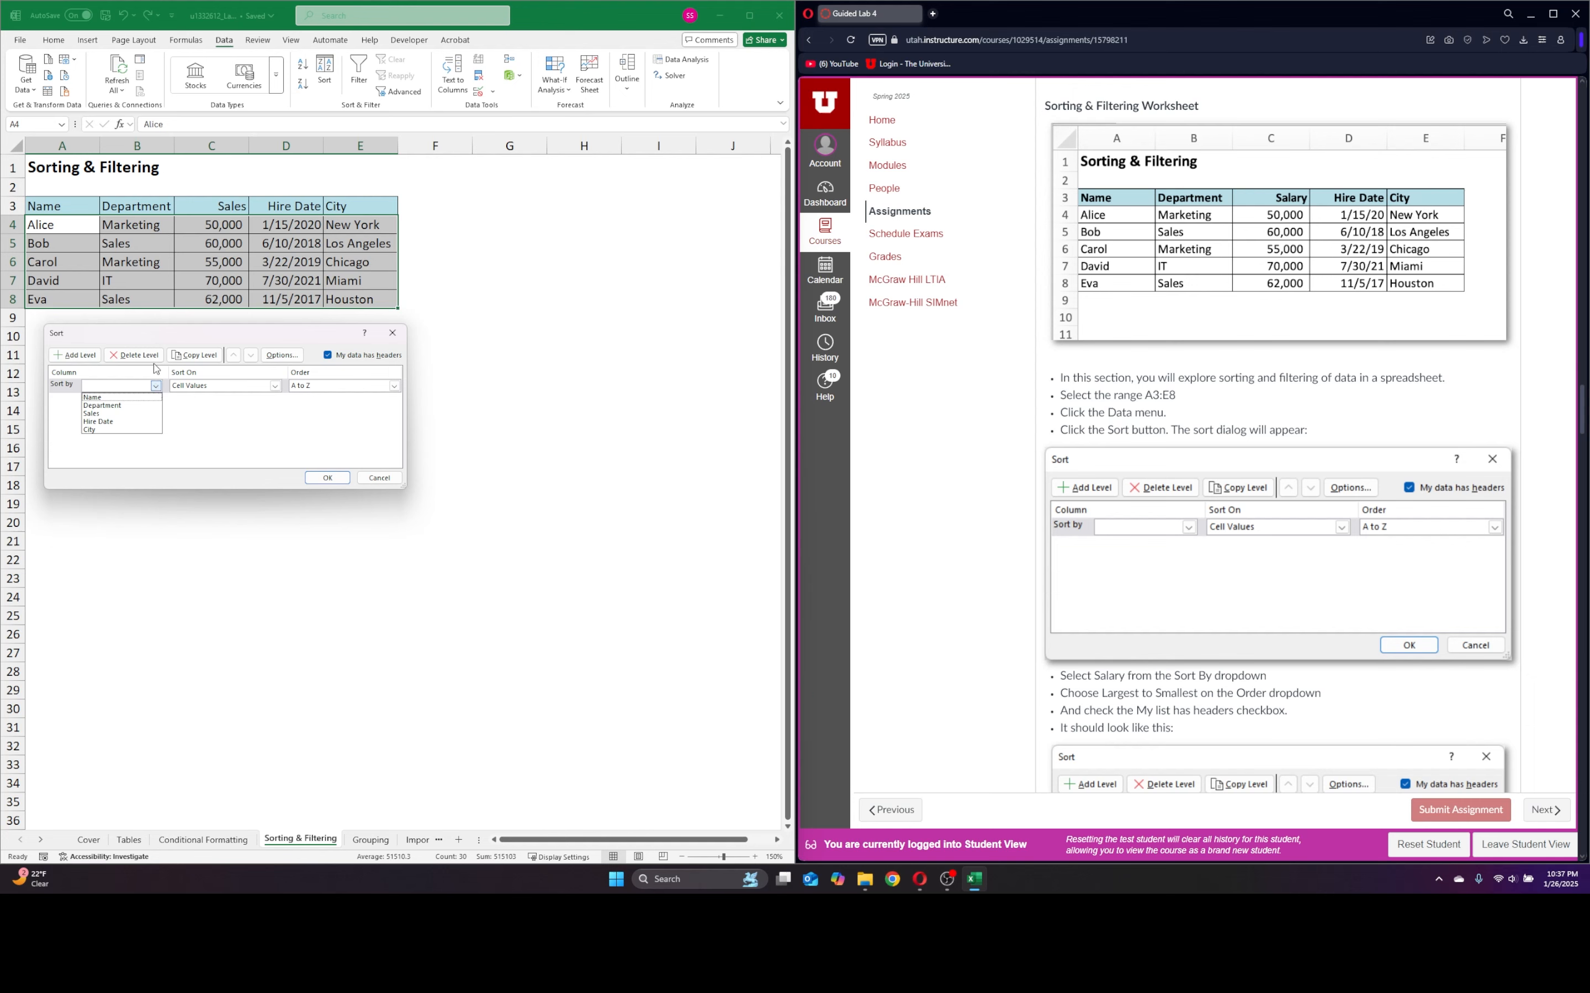
{"action": "left_click", "coordinate": [93, 413]}
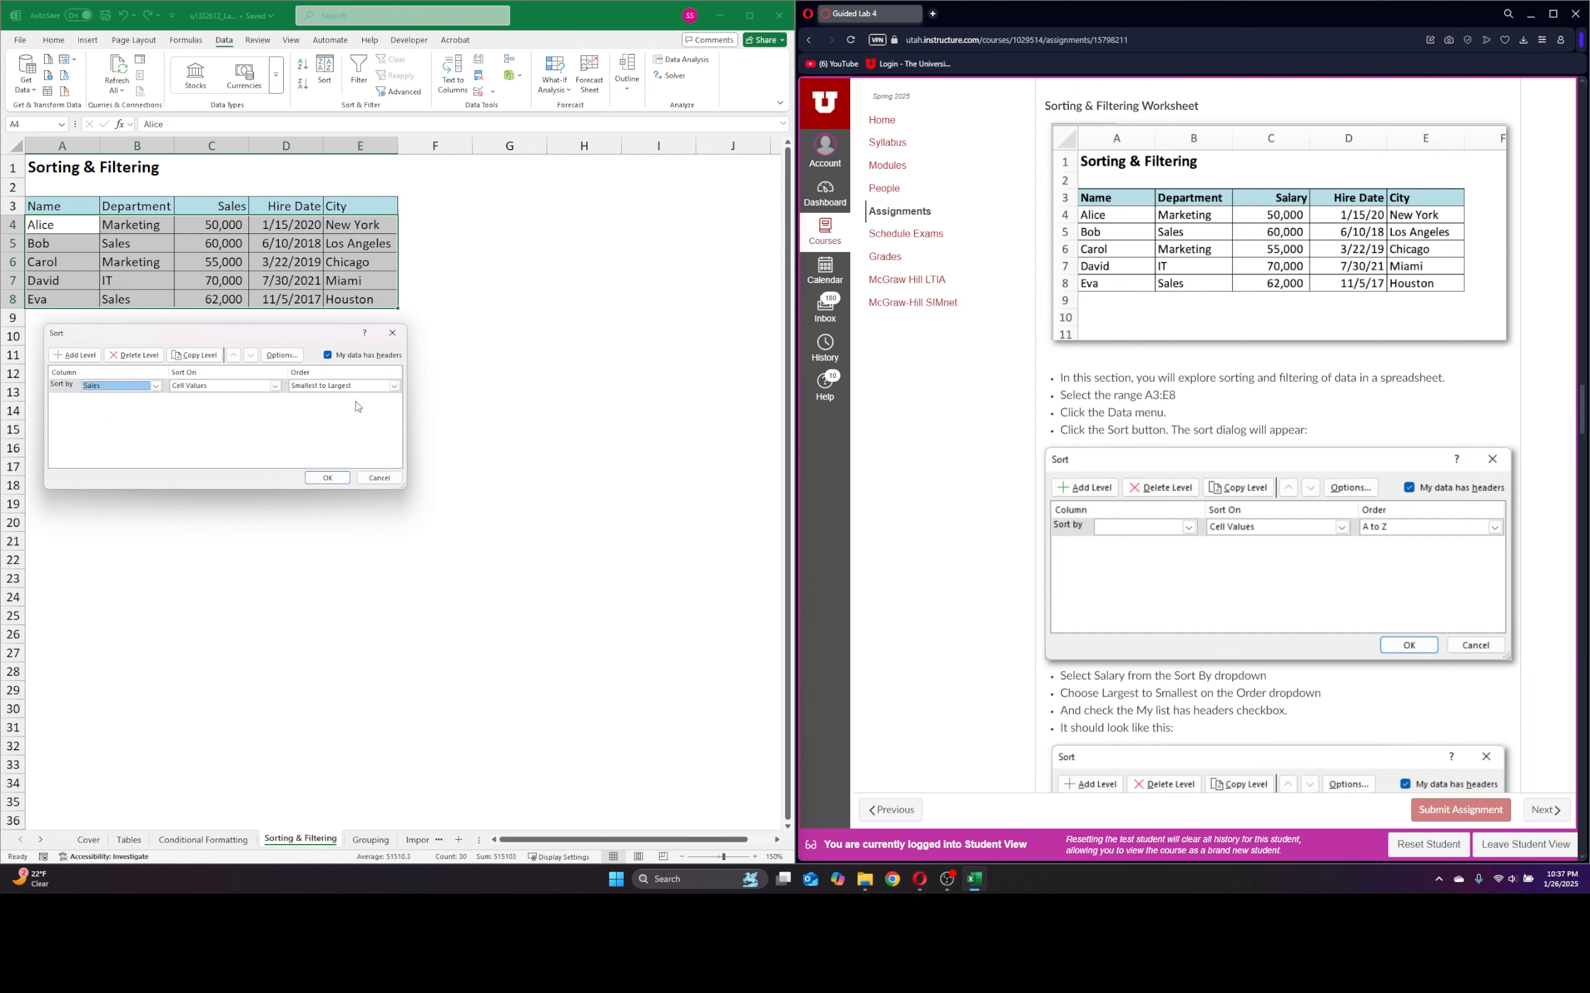
{"action": "scroll", "coordinate": [841, 466], "scroll_direction": "down", "scroll_amount": 3}
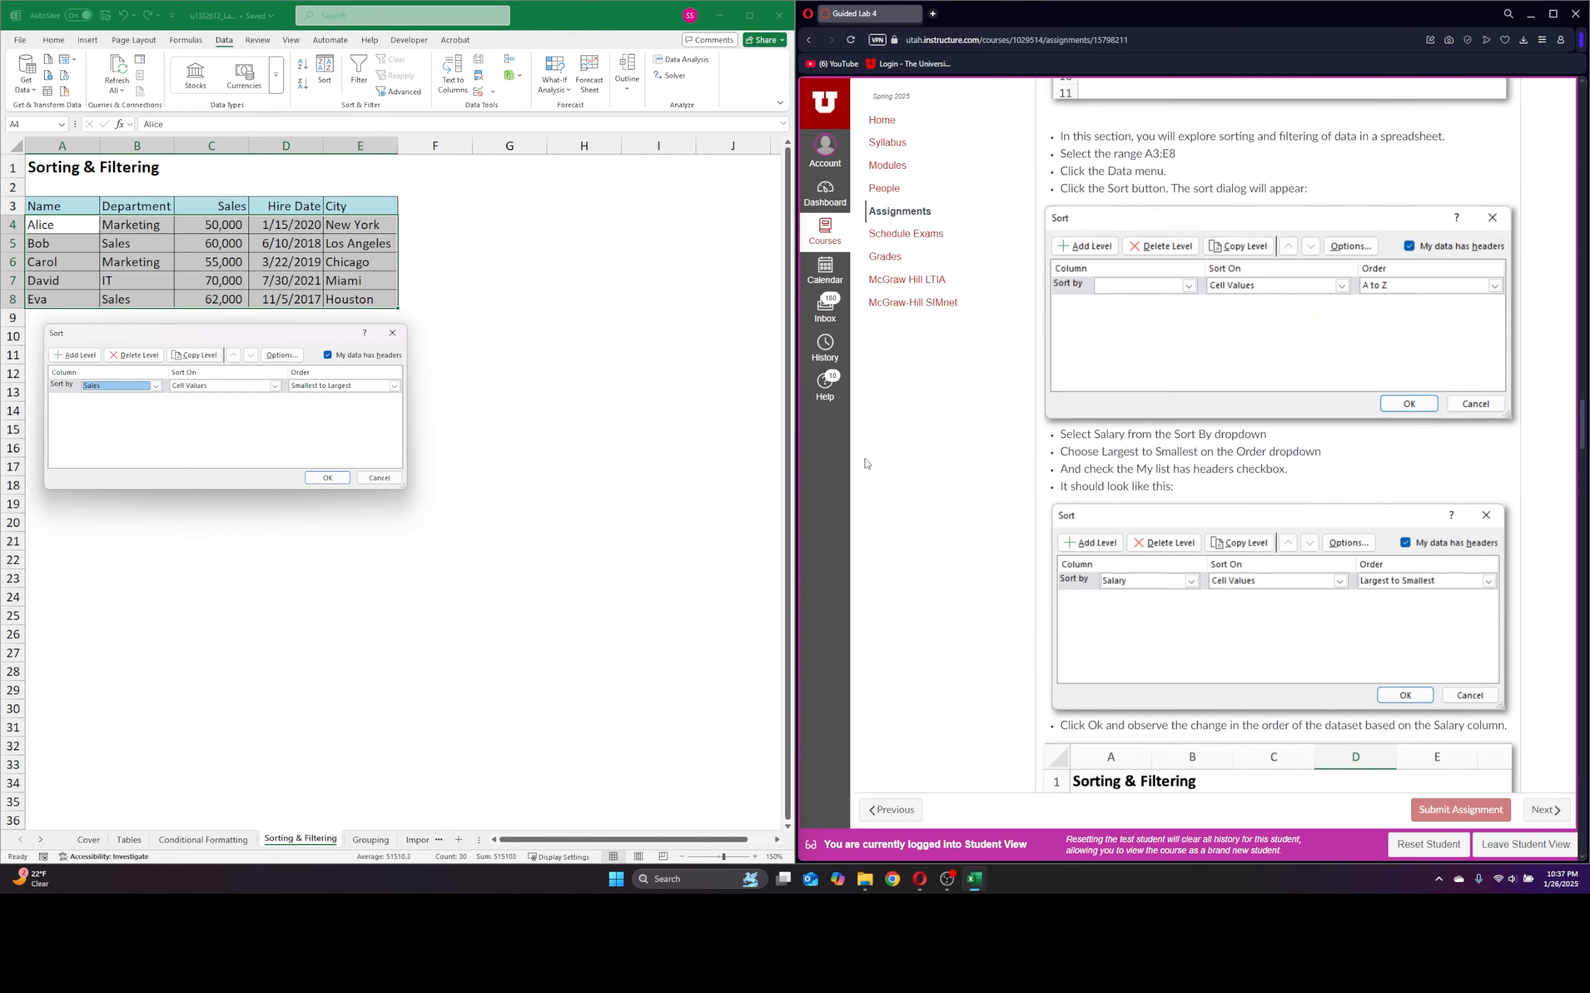
{"action": "left_click", "coordinate": [394, 387]}
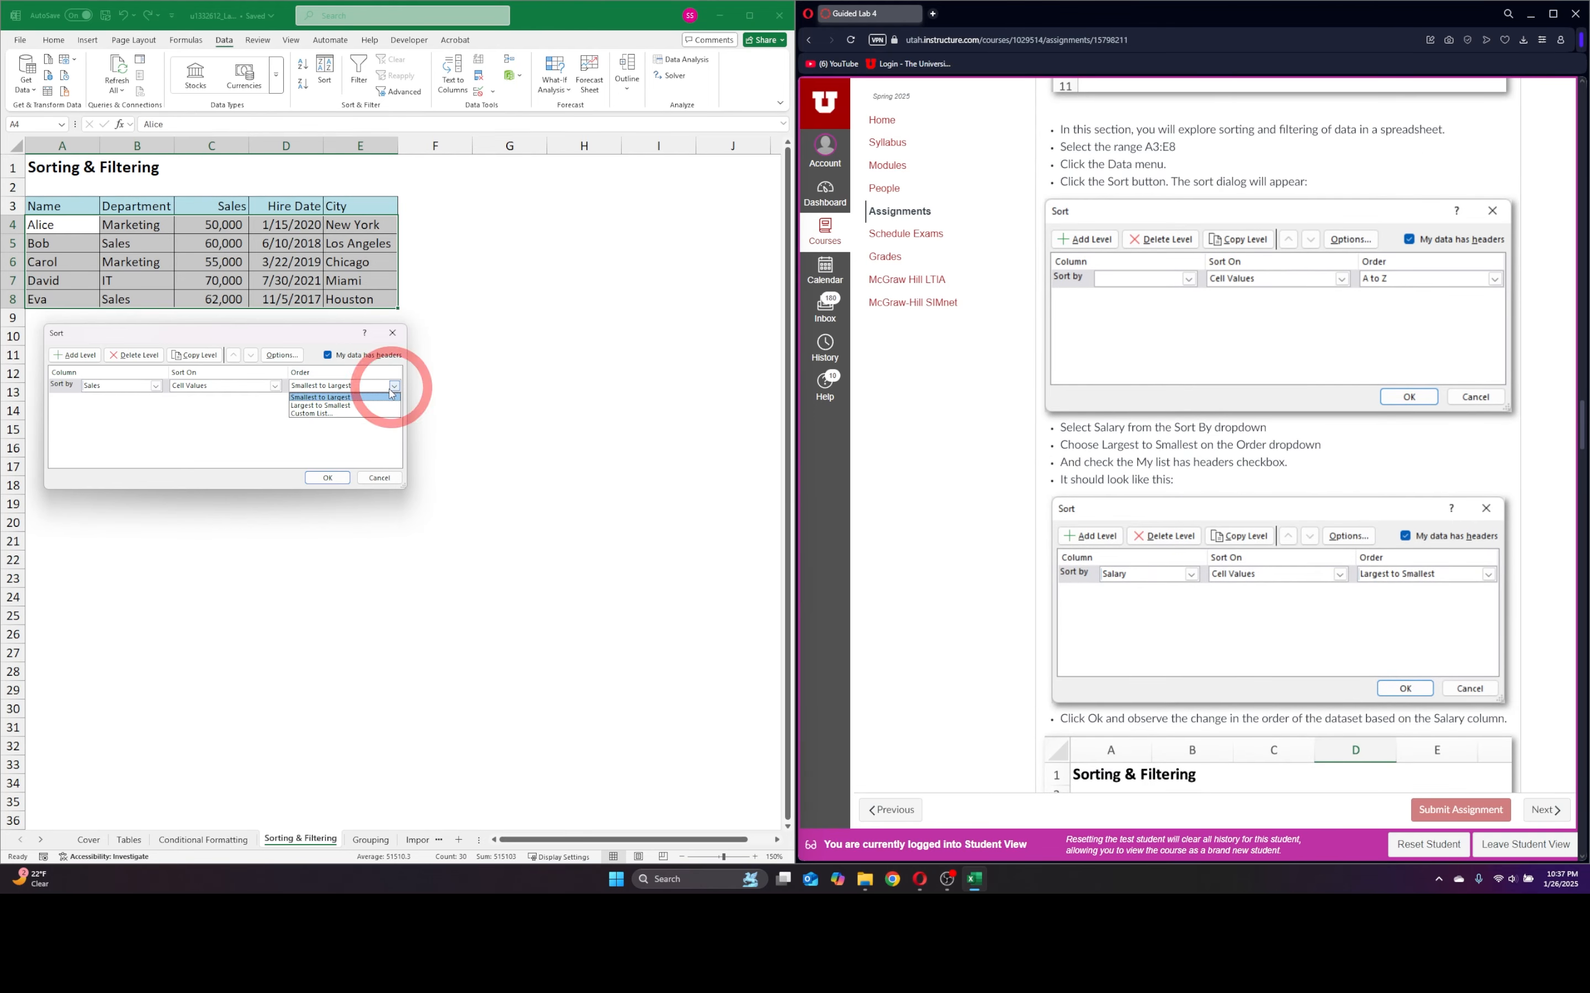
{"action": "left_click", "coordinate": [332, 407]}
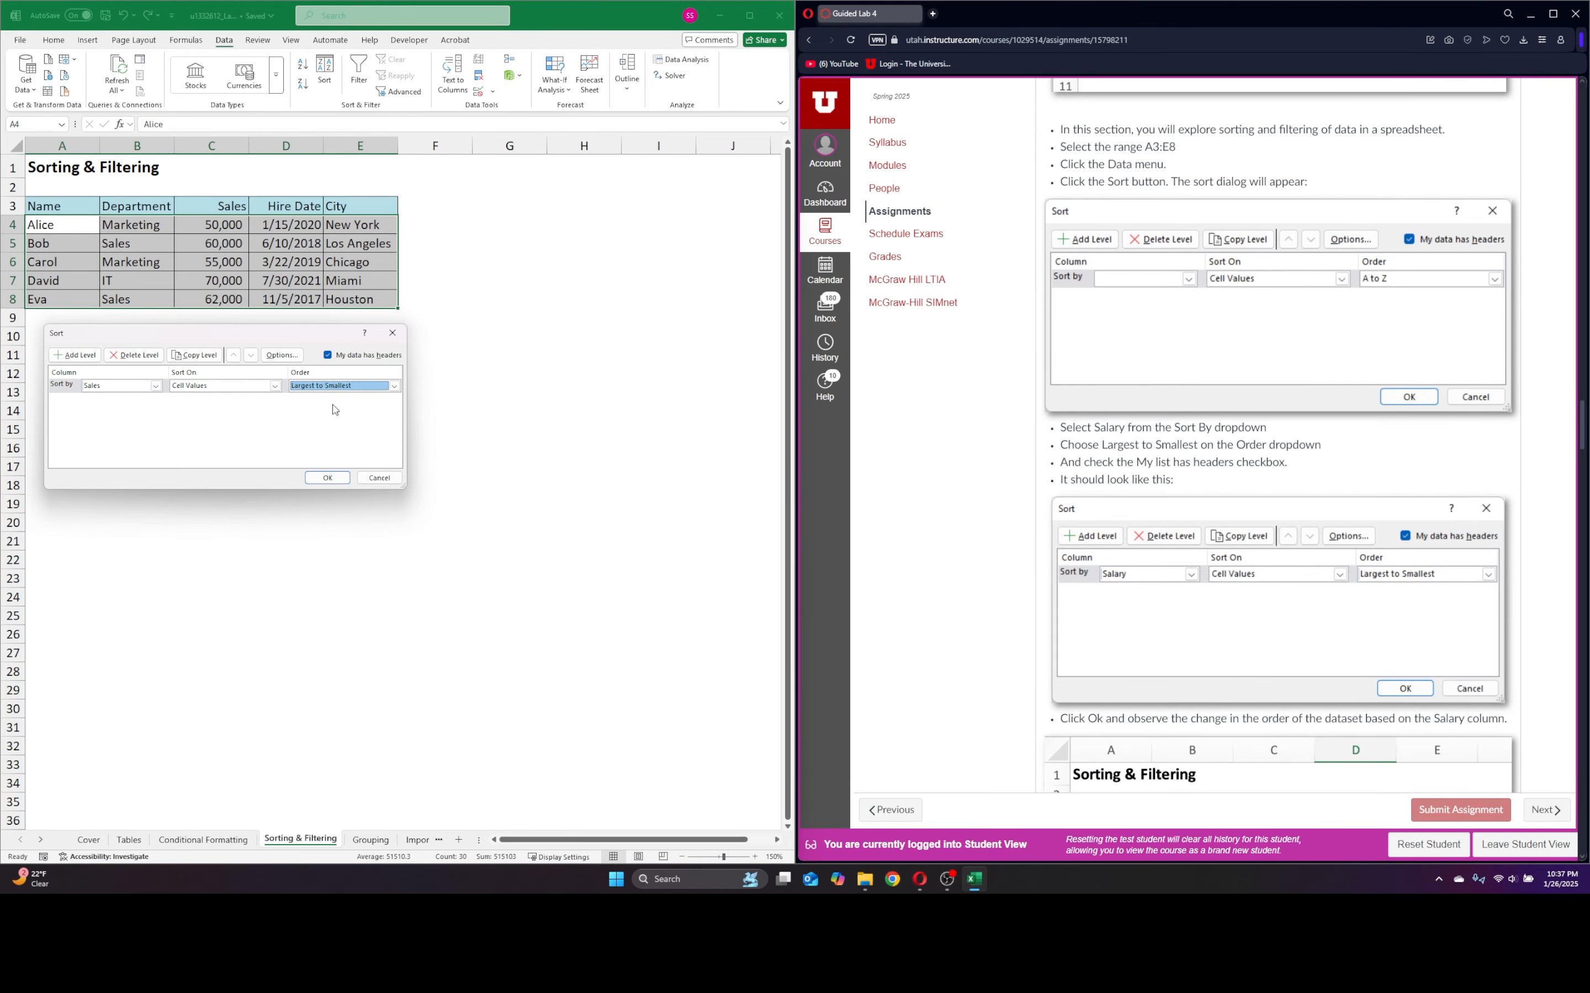
{"action": "left_click", "coordinate": [325, 477]}
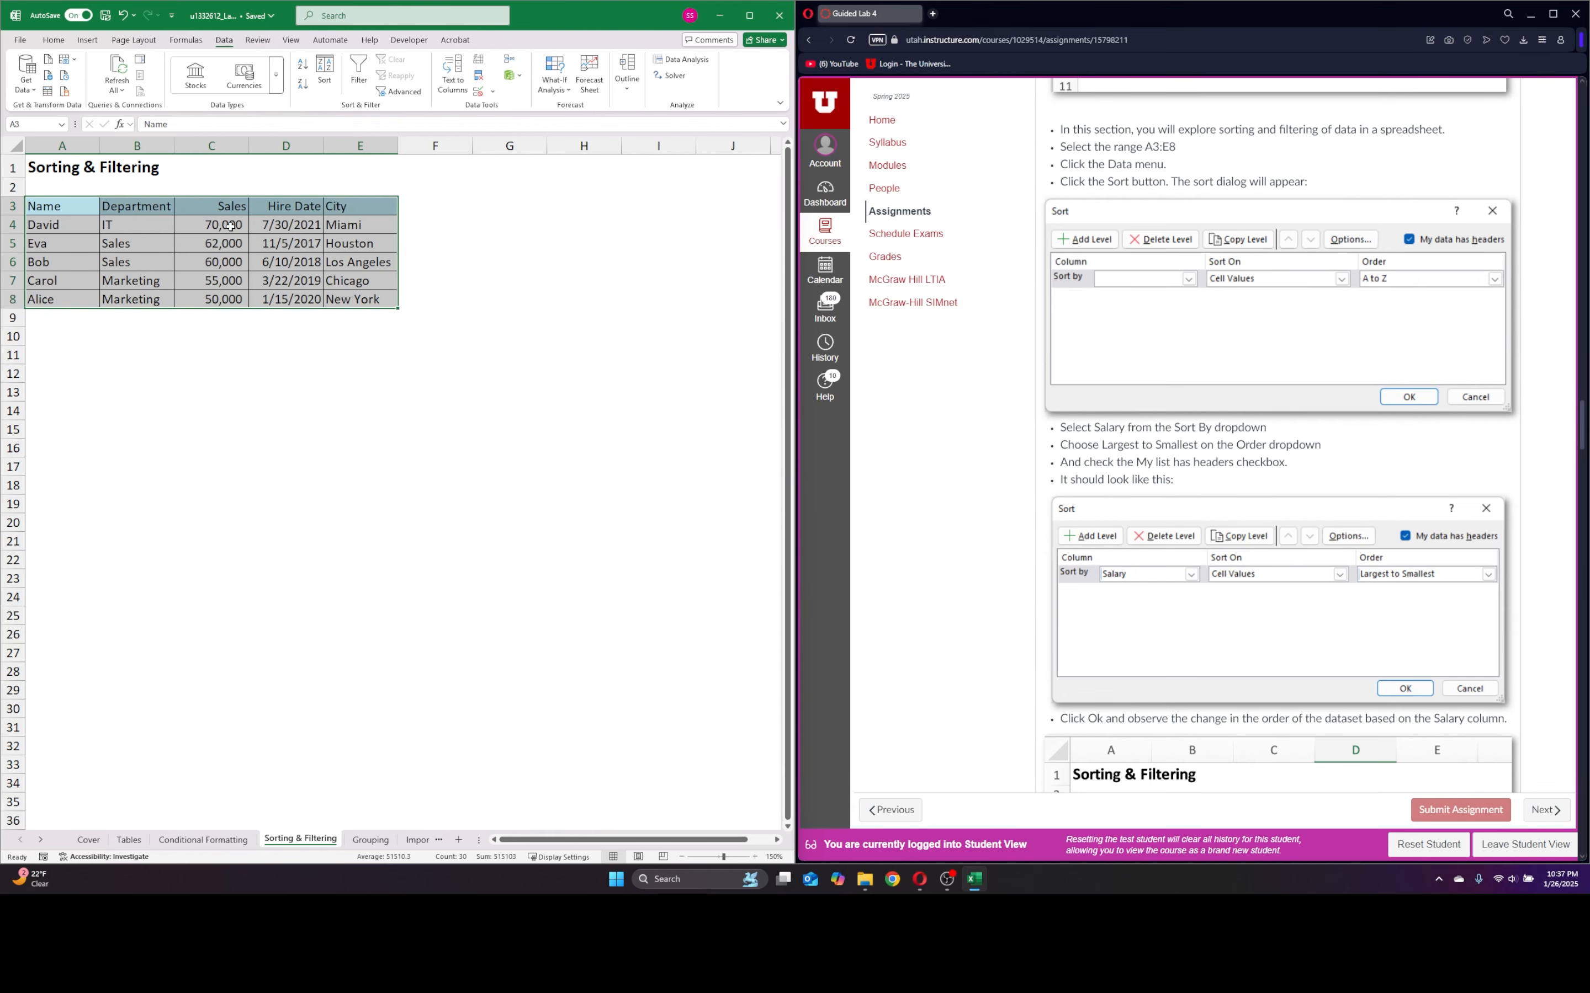
- Read the lab's filtering instructions and add filter buttons to the header row A3:E3
{"action": "scroll", "coordinate": [1048, 495], "scroll_direction": "down", "scroll_amount": 2}
{"action": "scroll", "coordinate": [1048, 496], "scroll_direction": "down", "scroll_amount": 3}
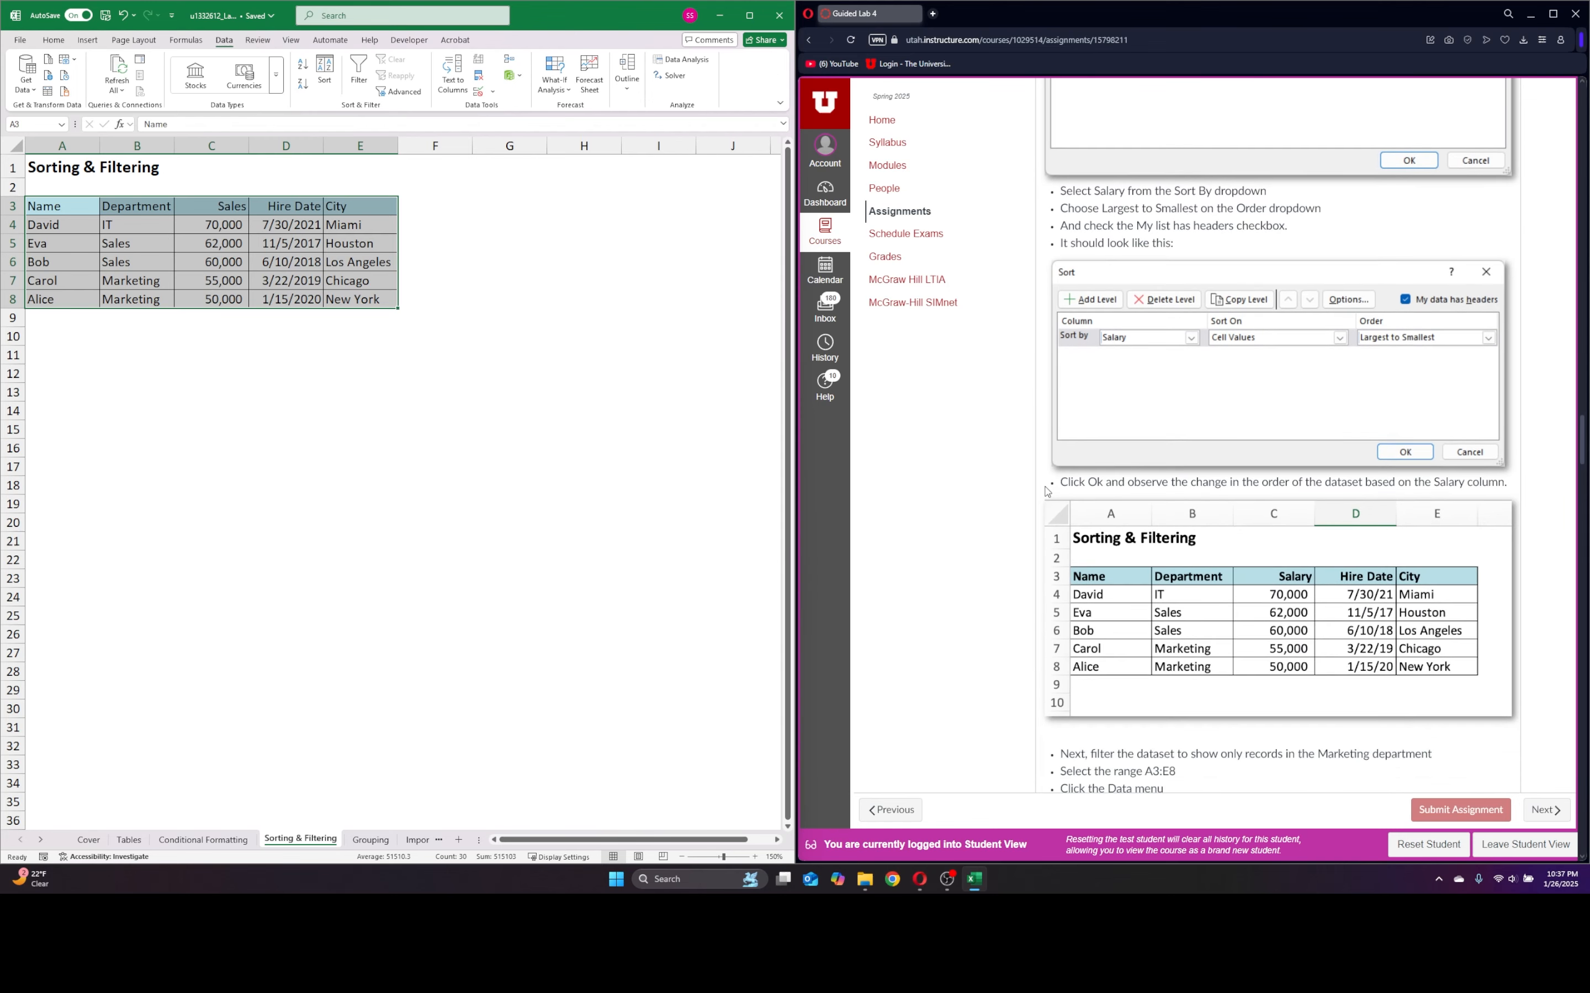
{"action": "scroll", "coordinate": [936, 438], "scroll_direction": "down", "scroll_amount": 2}
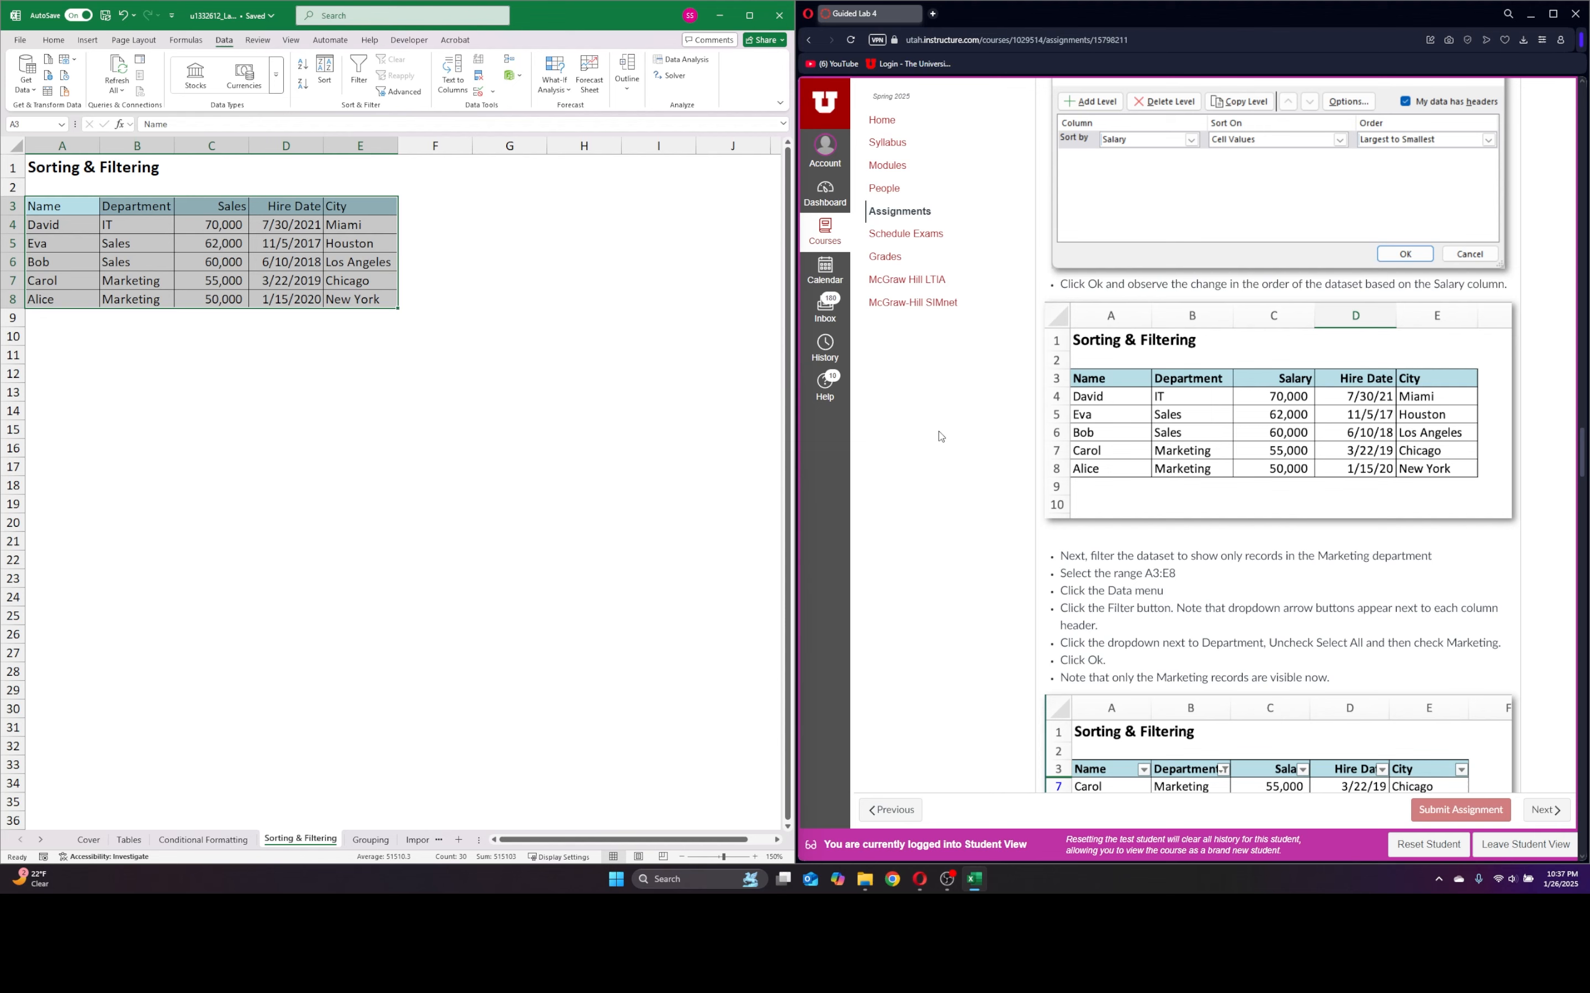
{"action": "left_click", "coordinate": [336, 431]}
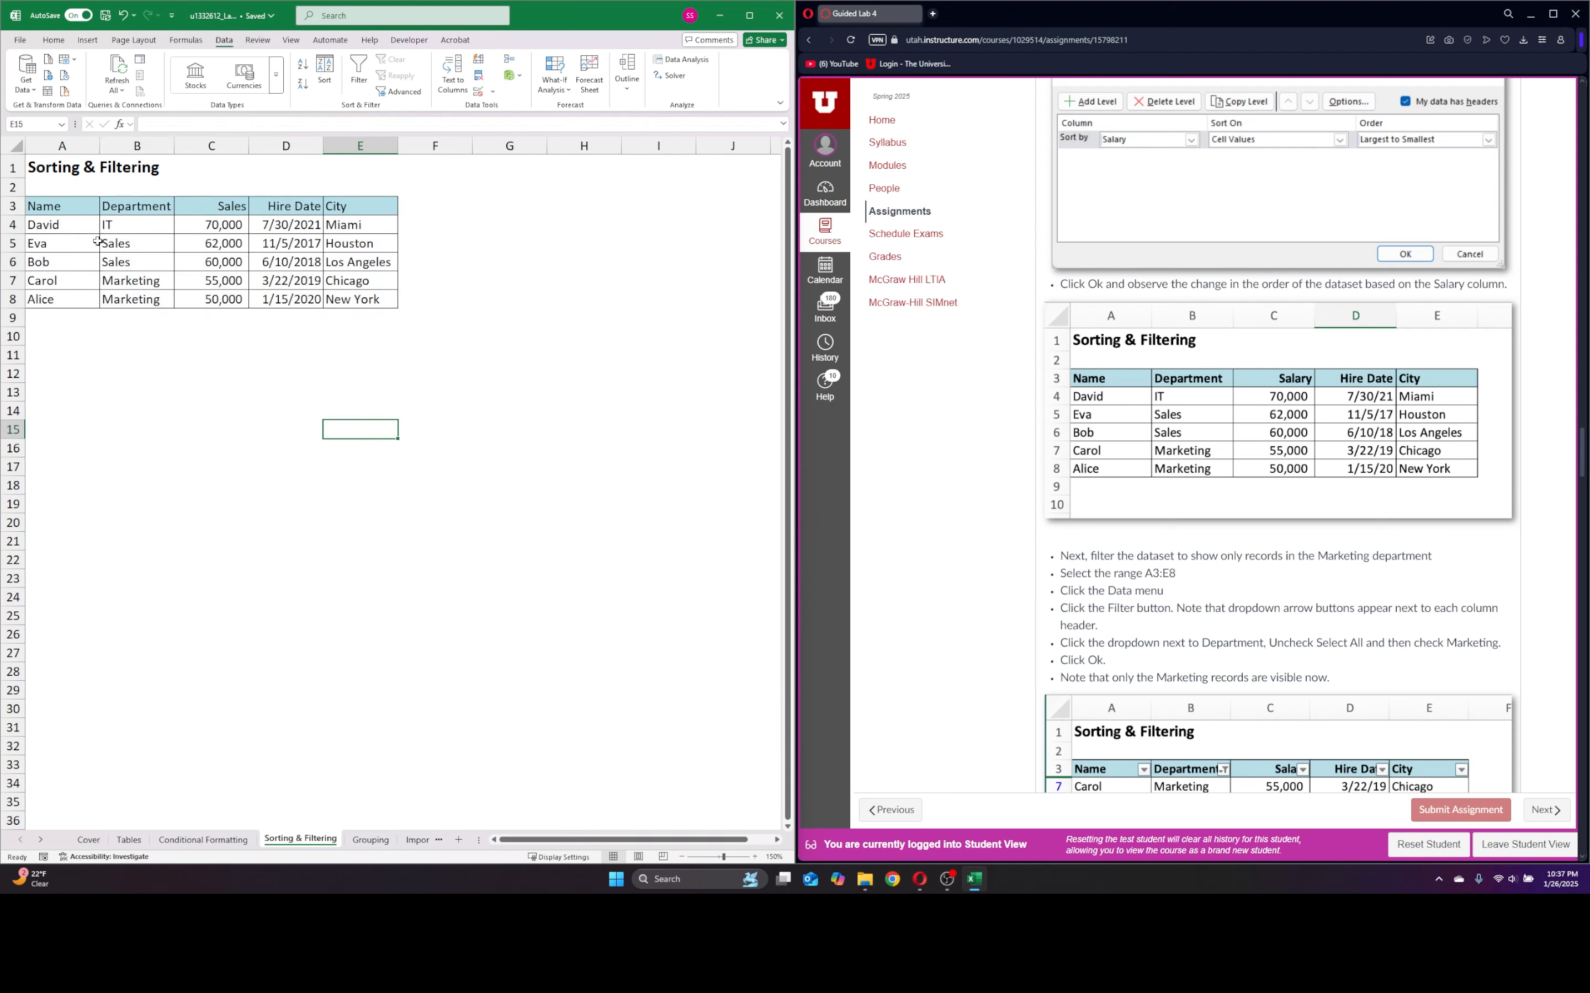
{"action": "left_click", "coordinate": [61, 209]}
{"action": "left_click_drag", "start_coordinate": [61, 209], "coordinate": [368, 211]}
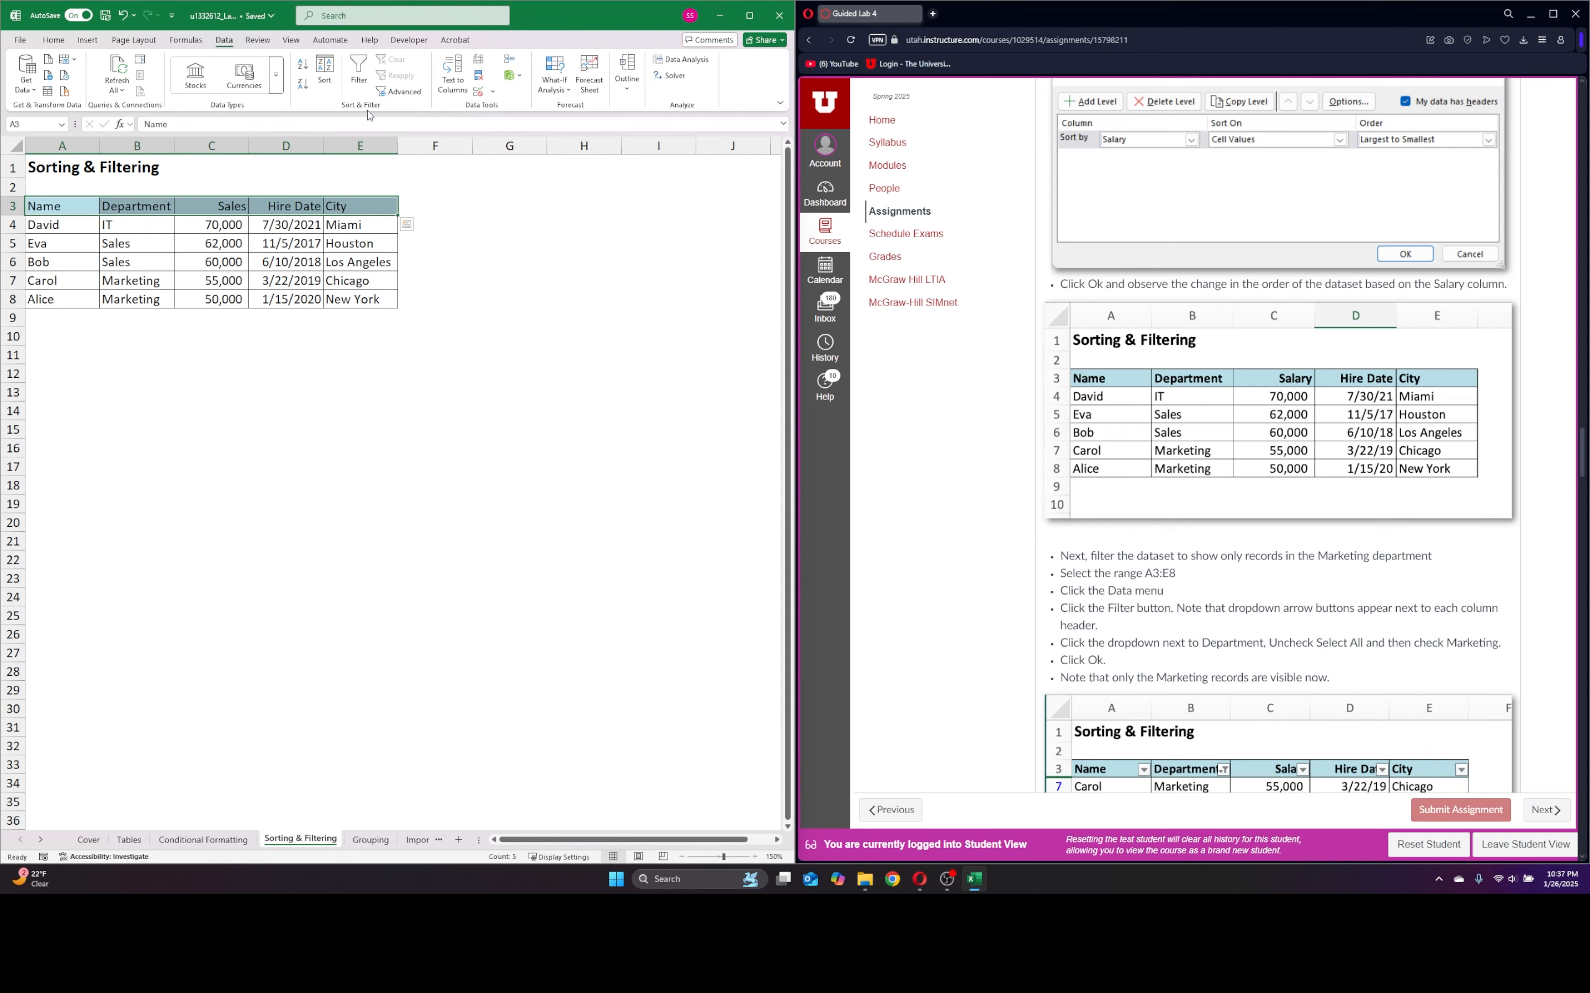
{"action": "left_click", "coordinate": [373, 105]}
{"action": "left_click", "coordinate": [359, 76]}
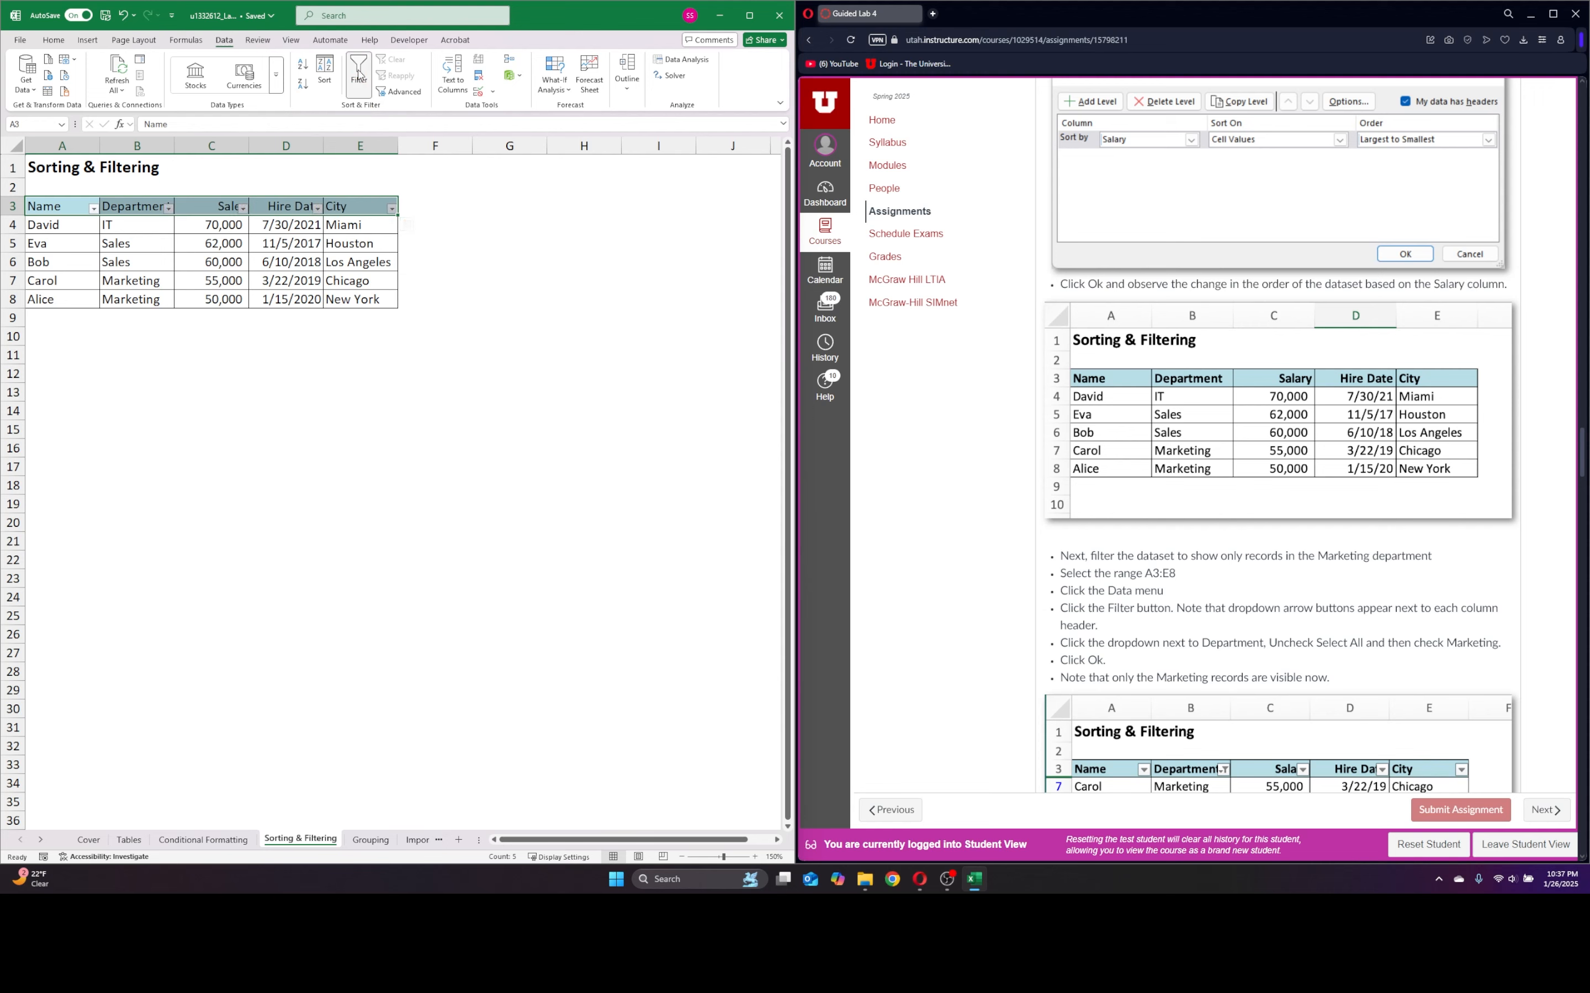
{"action": "left_click", "coordinate": [361, 204]}
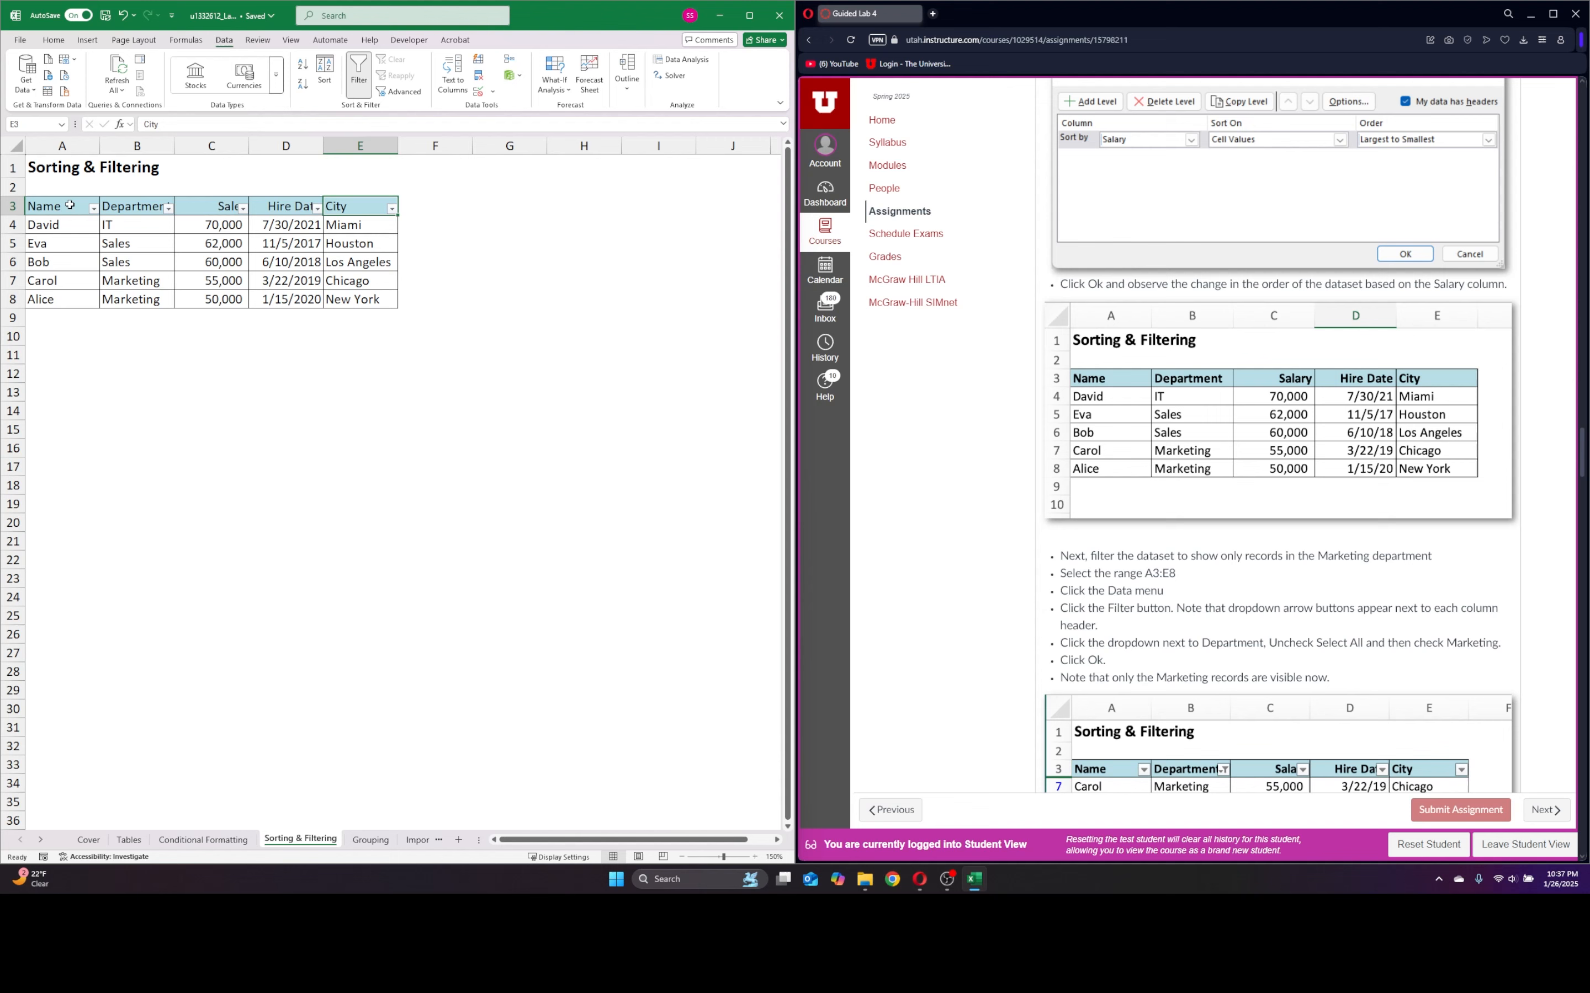
{"action": "left_click", "coordinate": [70, 206]}
{"action": "left_click", "coordinate": [141, 209]}
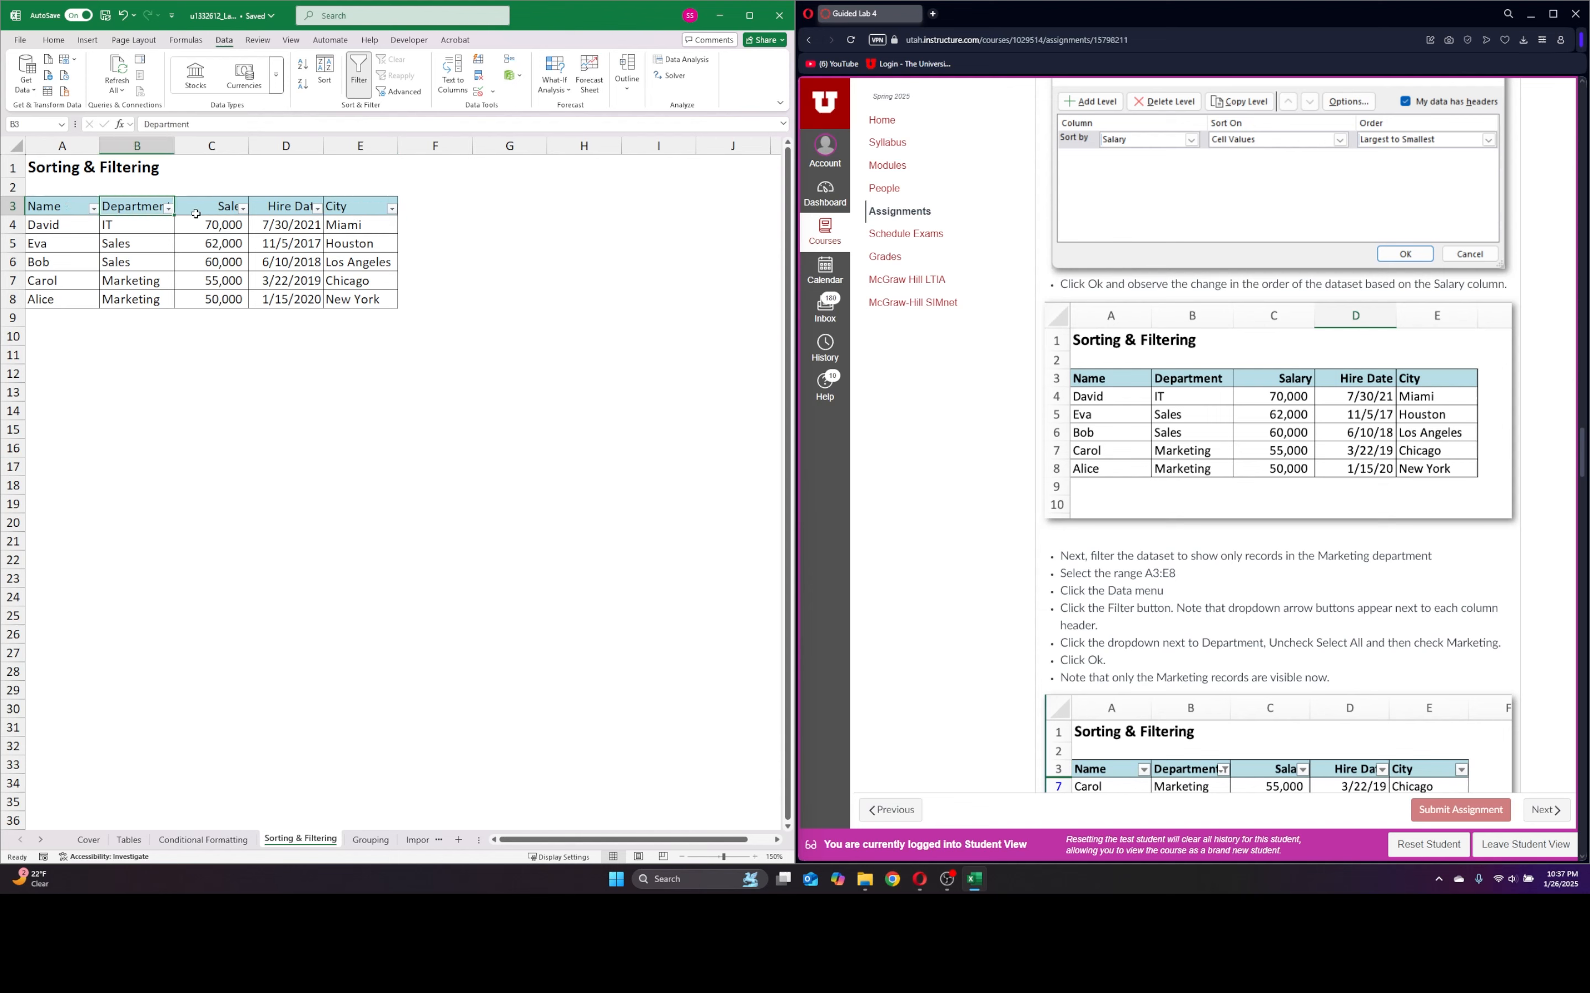
{"action": "left_click", "coordinate": [223, 211]}
{"action": "left_click", "coordinate": [276, 206]}
{"action": "left_click", "coordinate": [328, 212]}
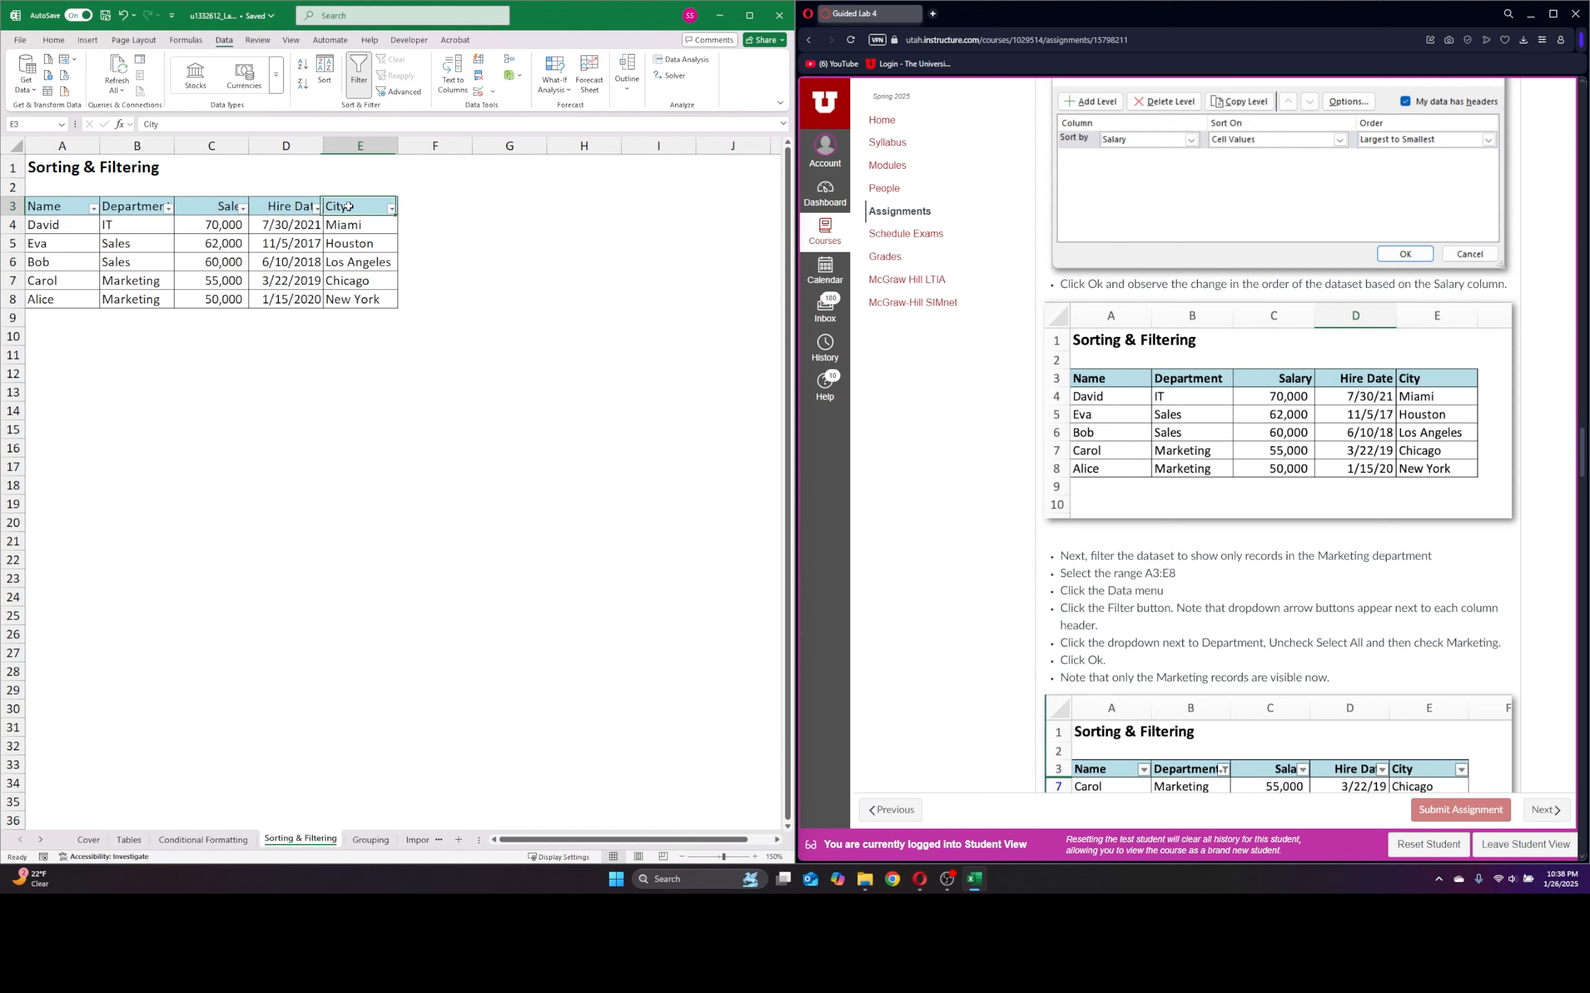
{"action": "left_click", "coordinate": [68, 206]}
- Filter the dataset's Department column to show only the Marketing records
{"action": "left_click", "coordinate": [134, 204]}
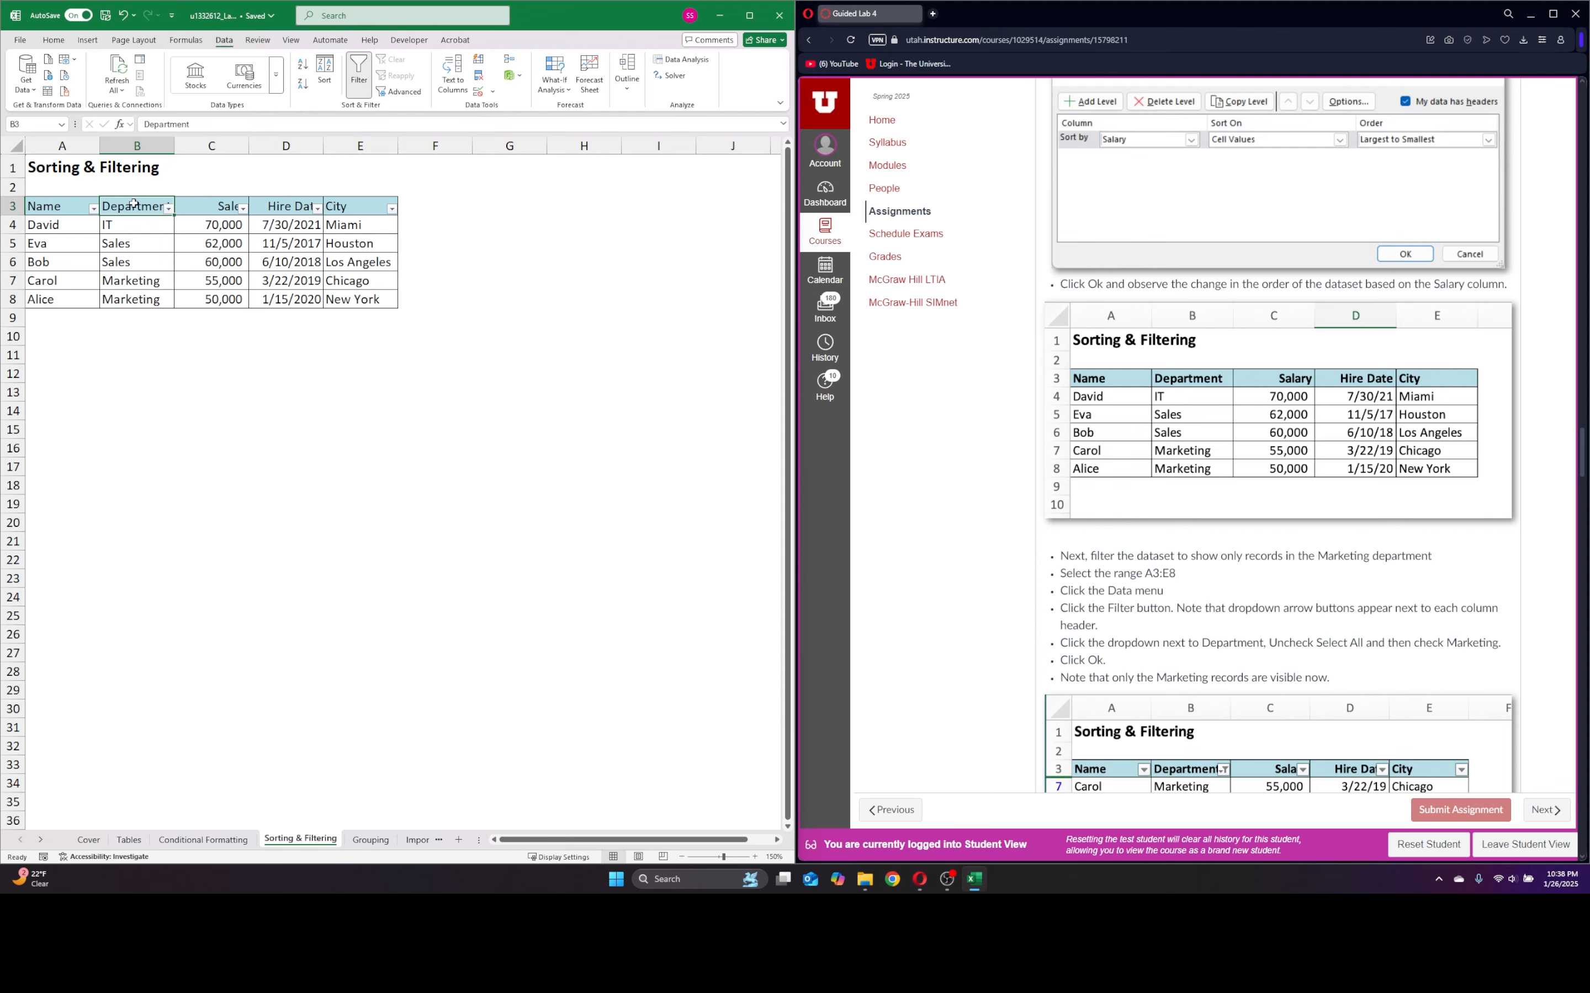
{"action": "left_click", "coordinate": [168, 208]}
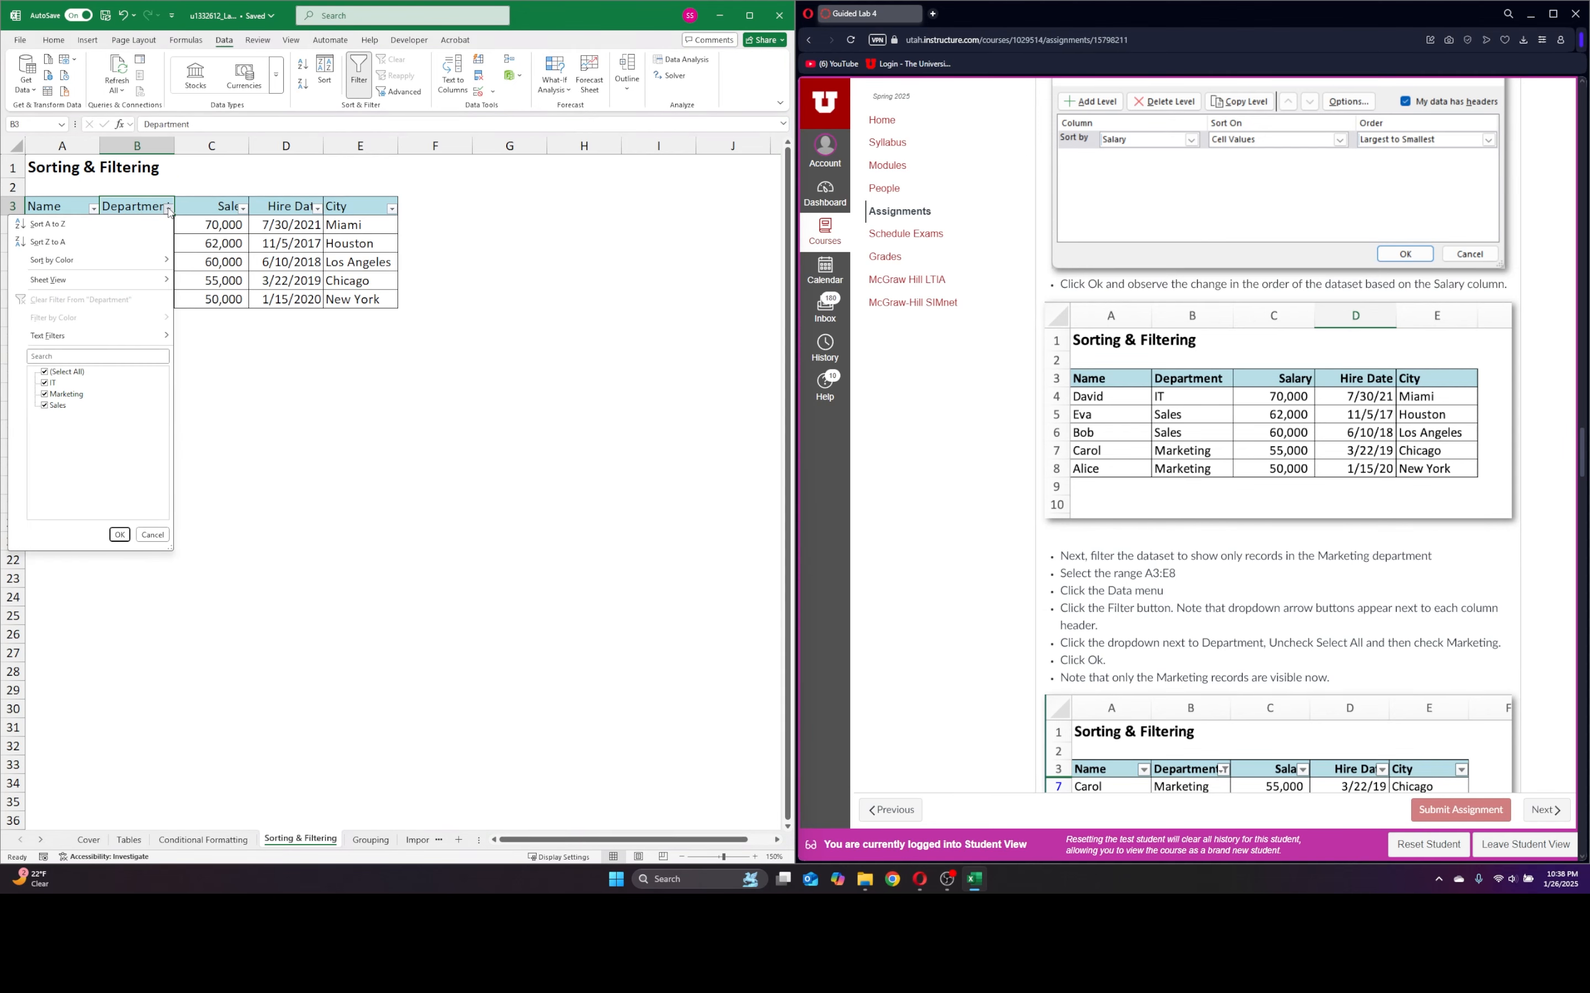
{"action": "left_click", "coordinate": [46, 372]}
{"action": "left_click", "coordinate": [46, 394]}
{"action": "left_click", "coordinate": [121, 537]}
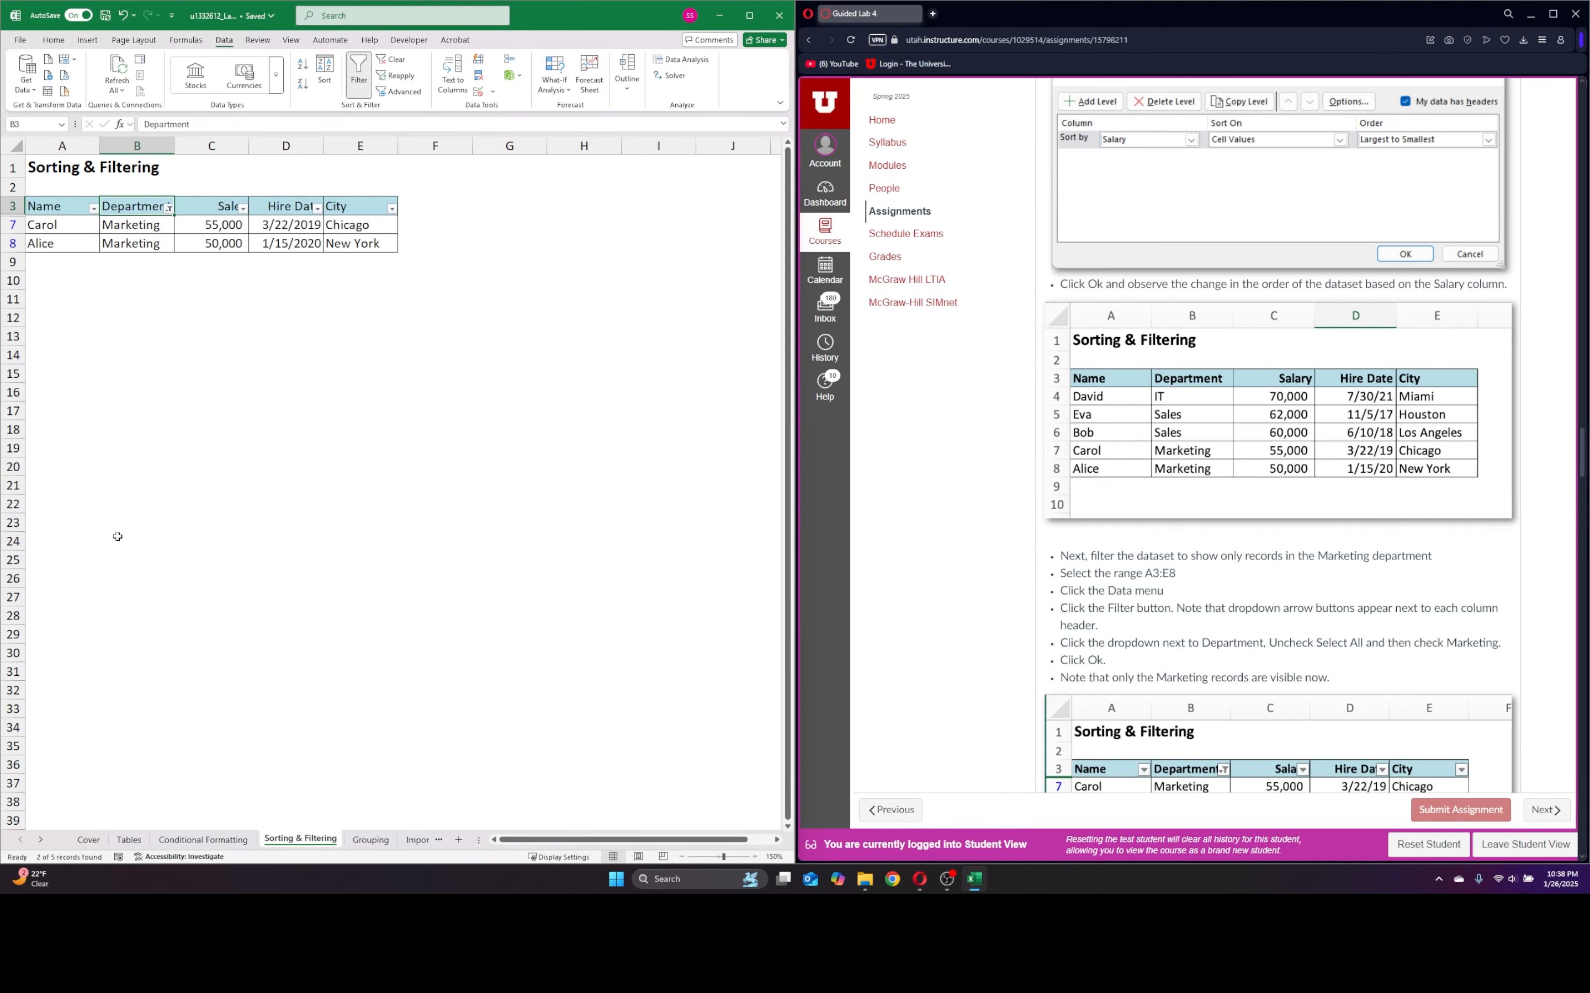
- Check the lab's filtered example, read the row-grouping instructions, and open the Grouping worksheet
{"action": "scroll", "coordinate": [1392, 603], "scroll_direction": "down", "scroll_amount": 5}
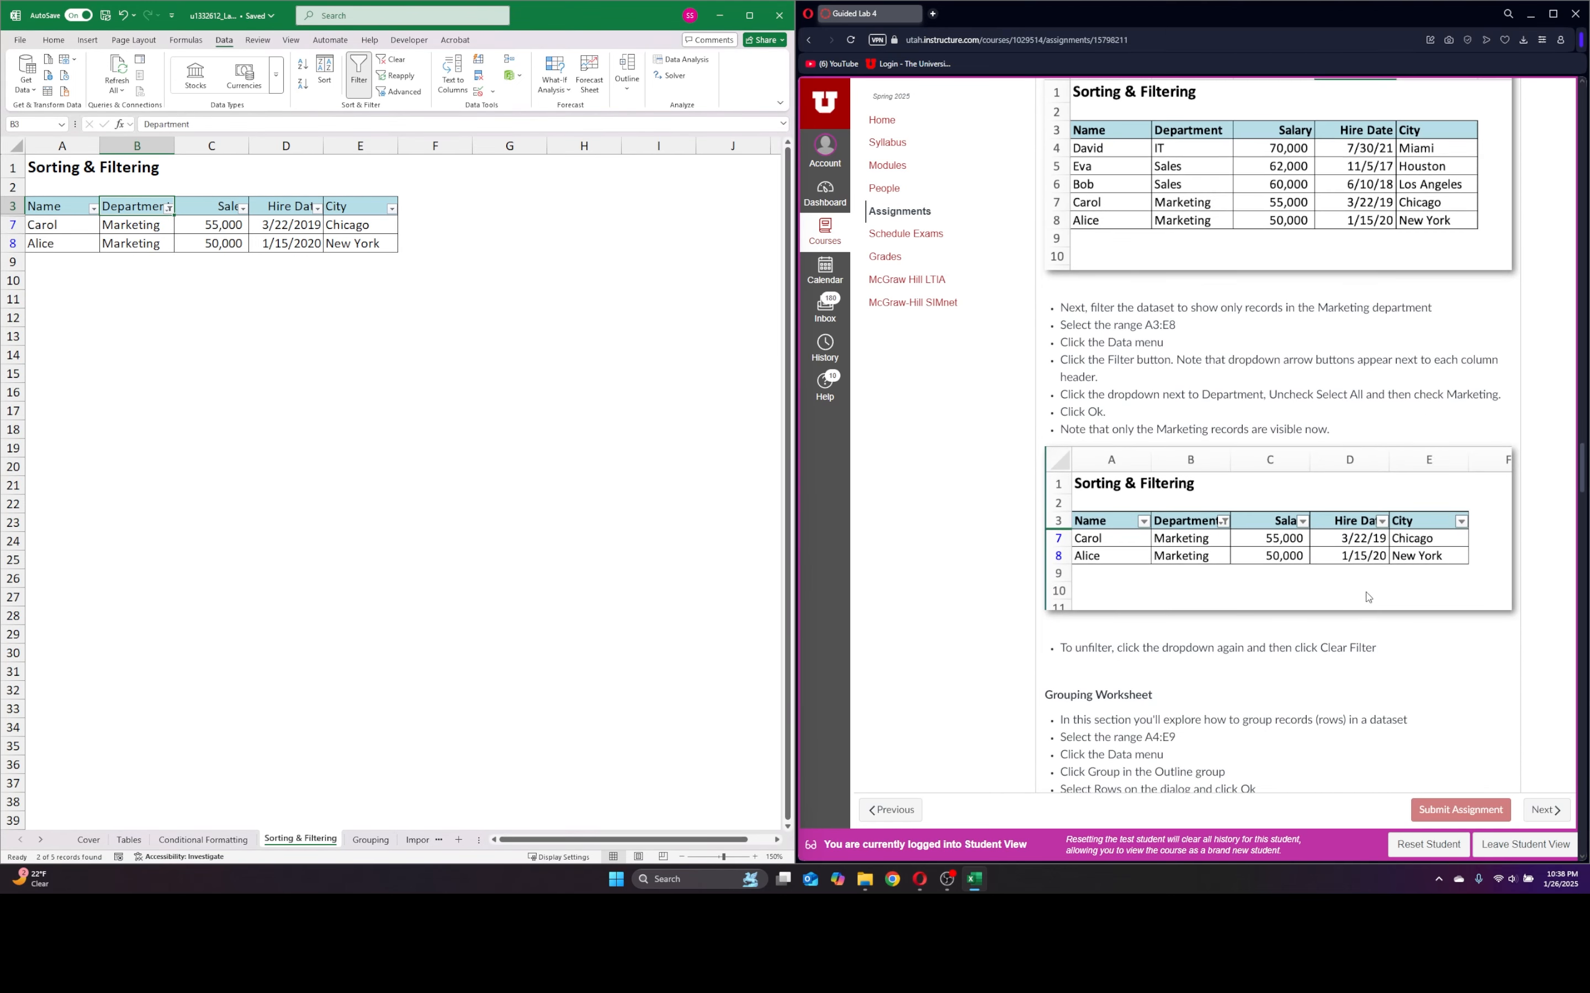
{"action": "left_click", "coordinate": [197, 314]}
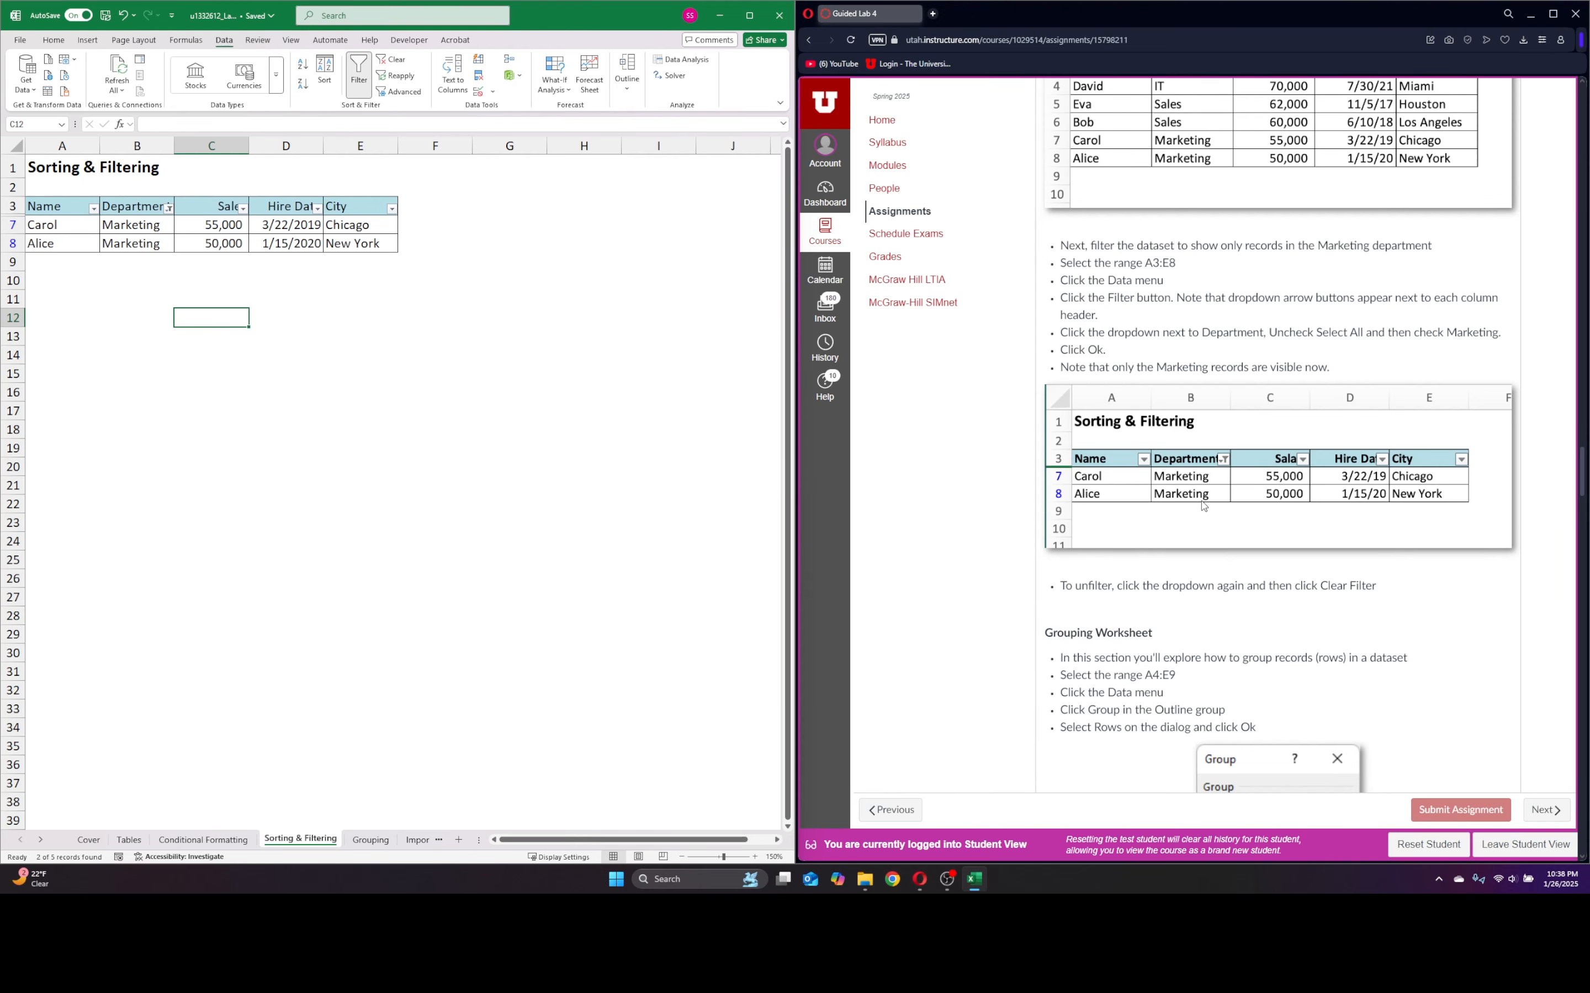
{"action": "scroll", "coordinate": [1203, 508], "scroll_direction": "down", "scroll_amount": 3}
{"action": "scroll", "coordinate": [1225, 503], "scroll_direction": "down", "scroll_amount": 2}
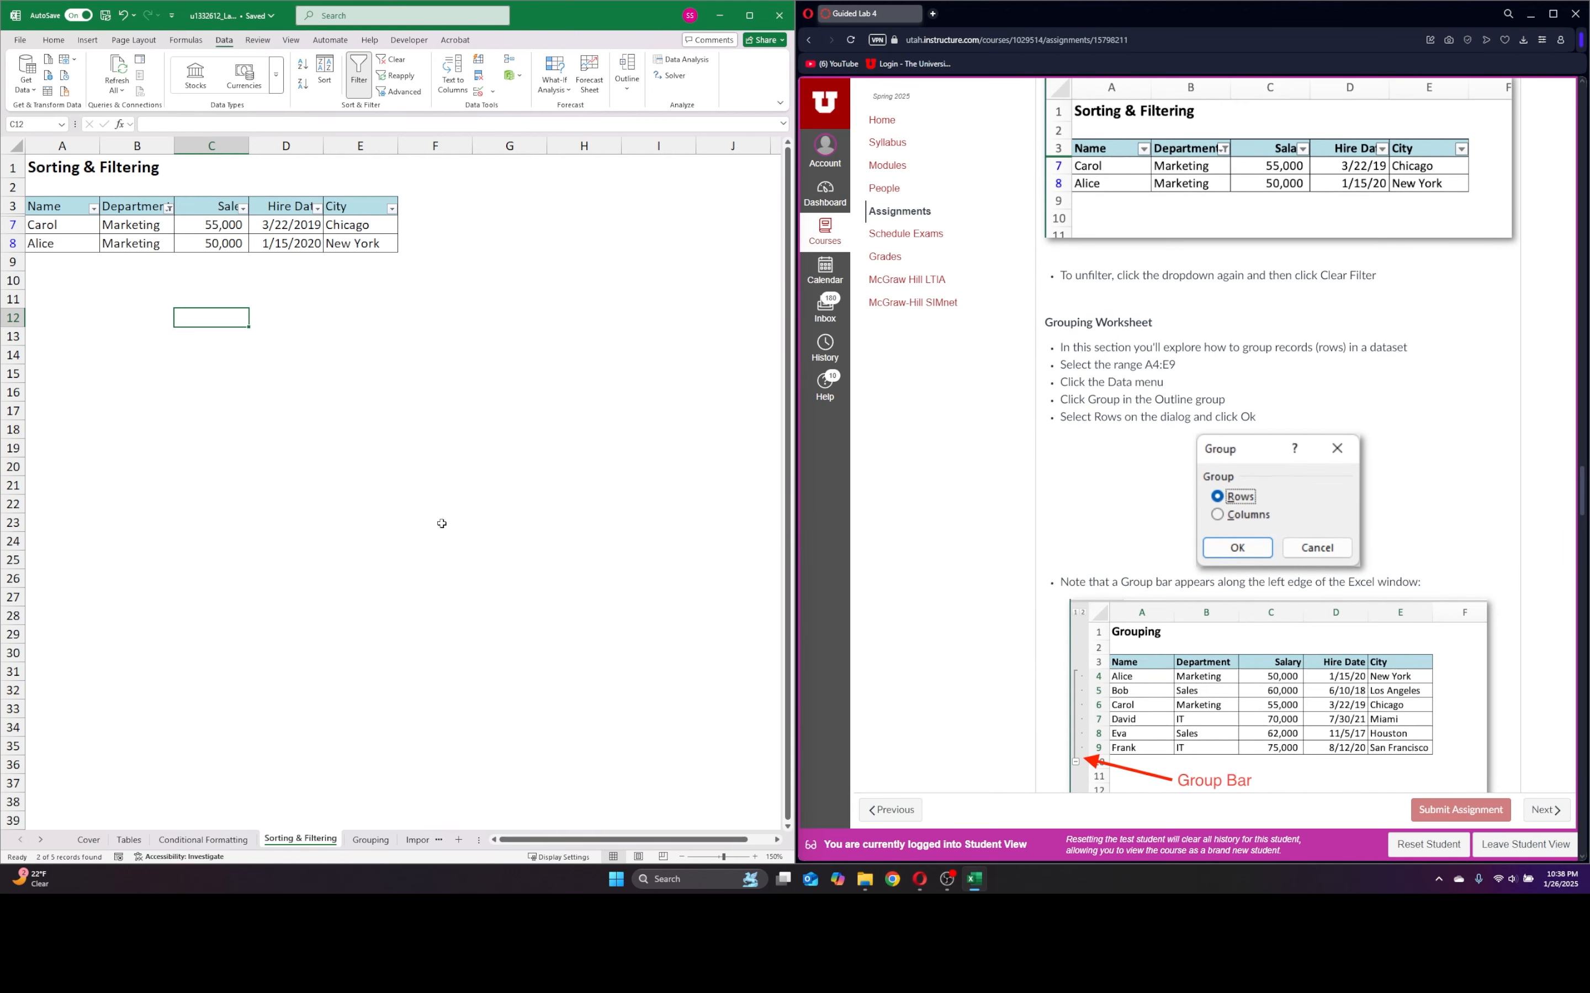
{"action": "left_click", "coordinate": [370, 841]}
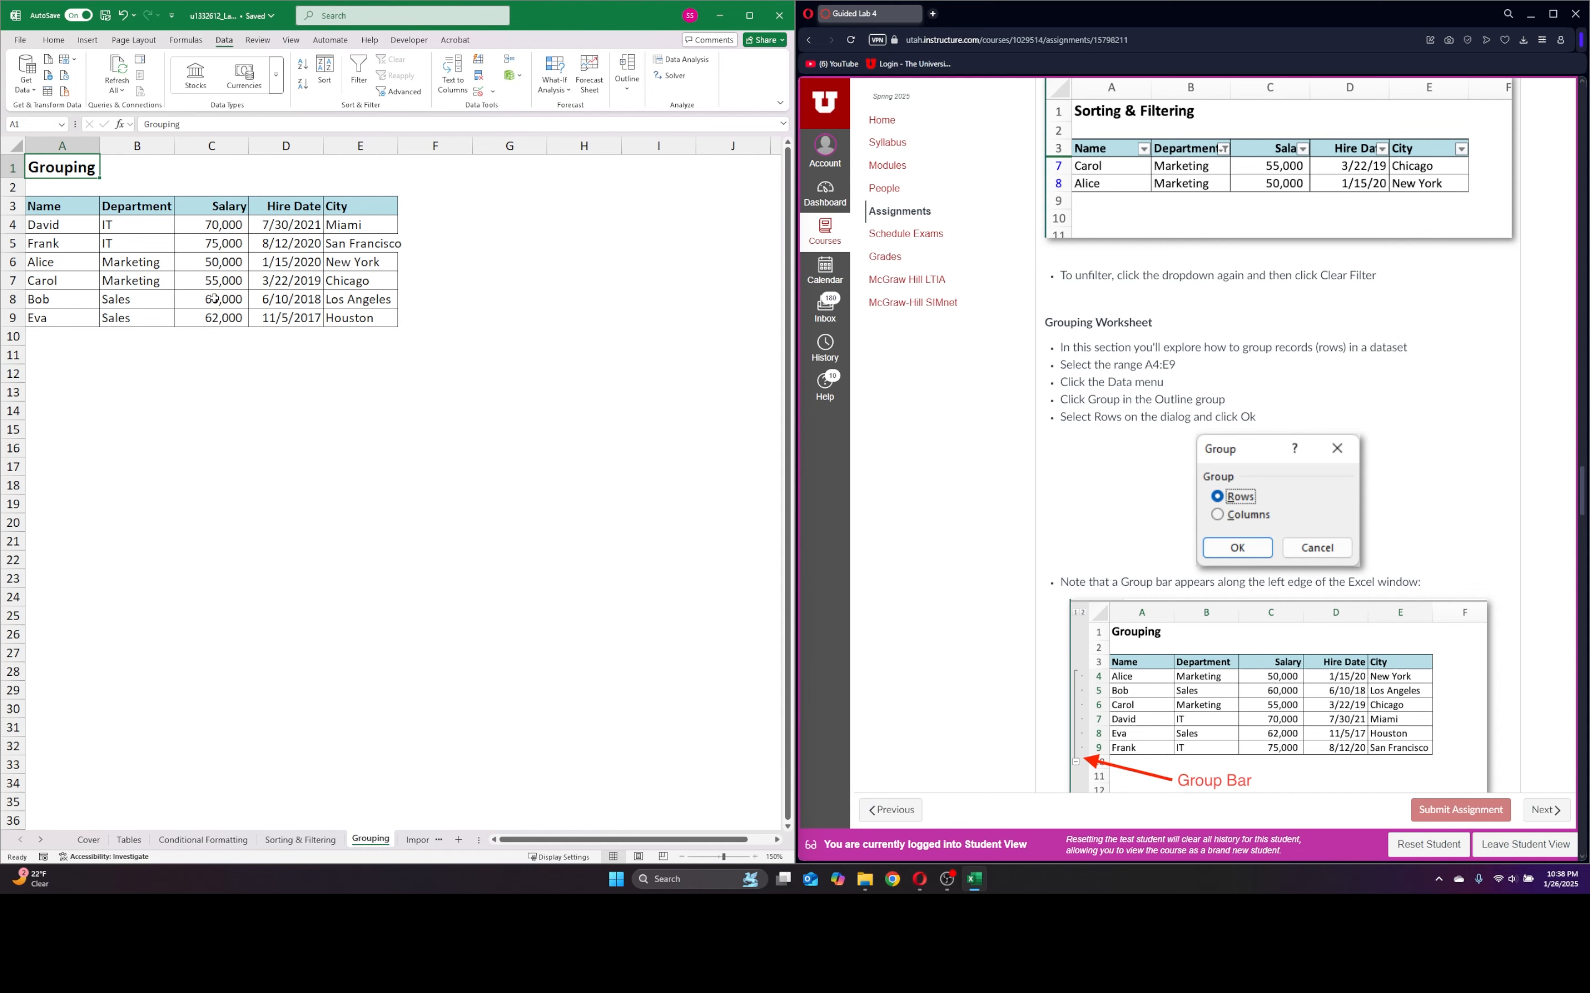
- Autofit the widths of columns A through E on the Grouping worksheet to their contents
{"action": "left_click_drag", "start_coordinate": [74, 211], "coordinate": [318, 281]}
{"action": "left_click", "coordinate": [473, 283]}
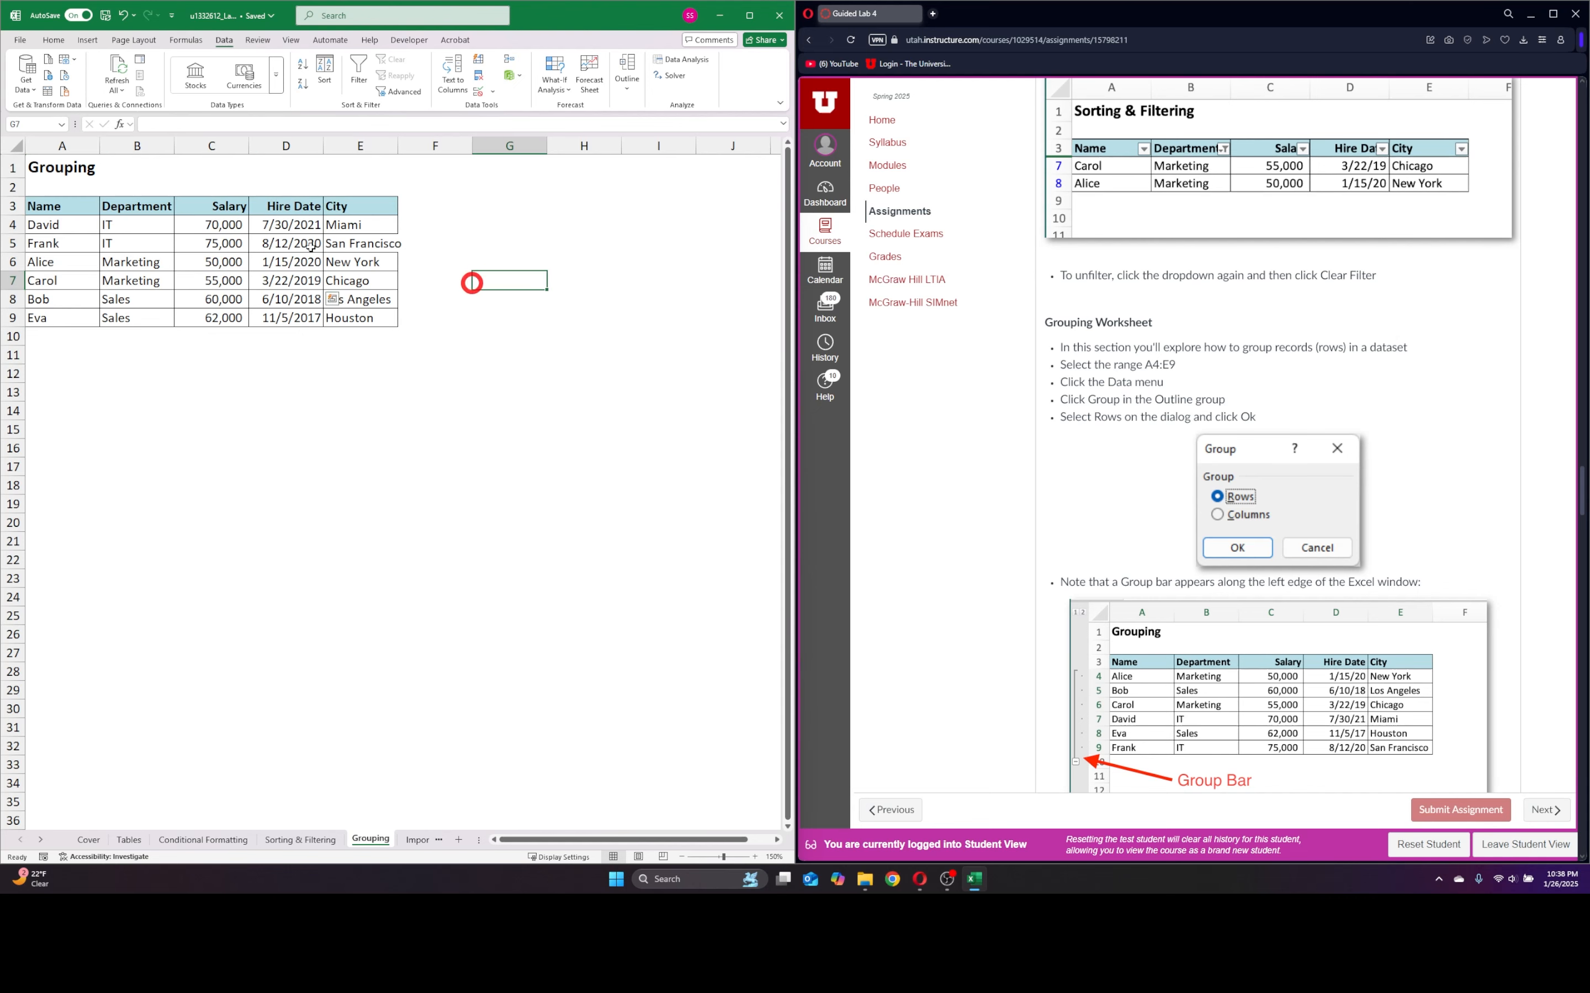
{"action": "left_click_drag", "start_coordinate": [62, 146], "coordinate": [394, 147]}
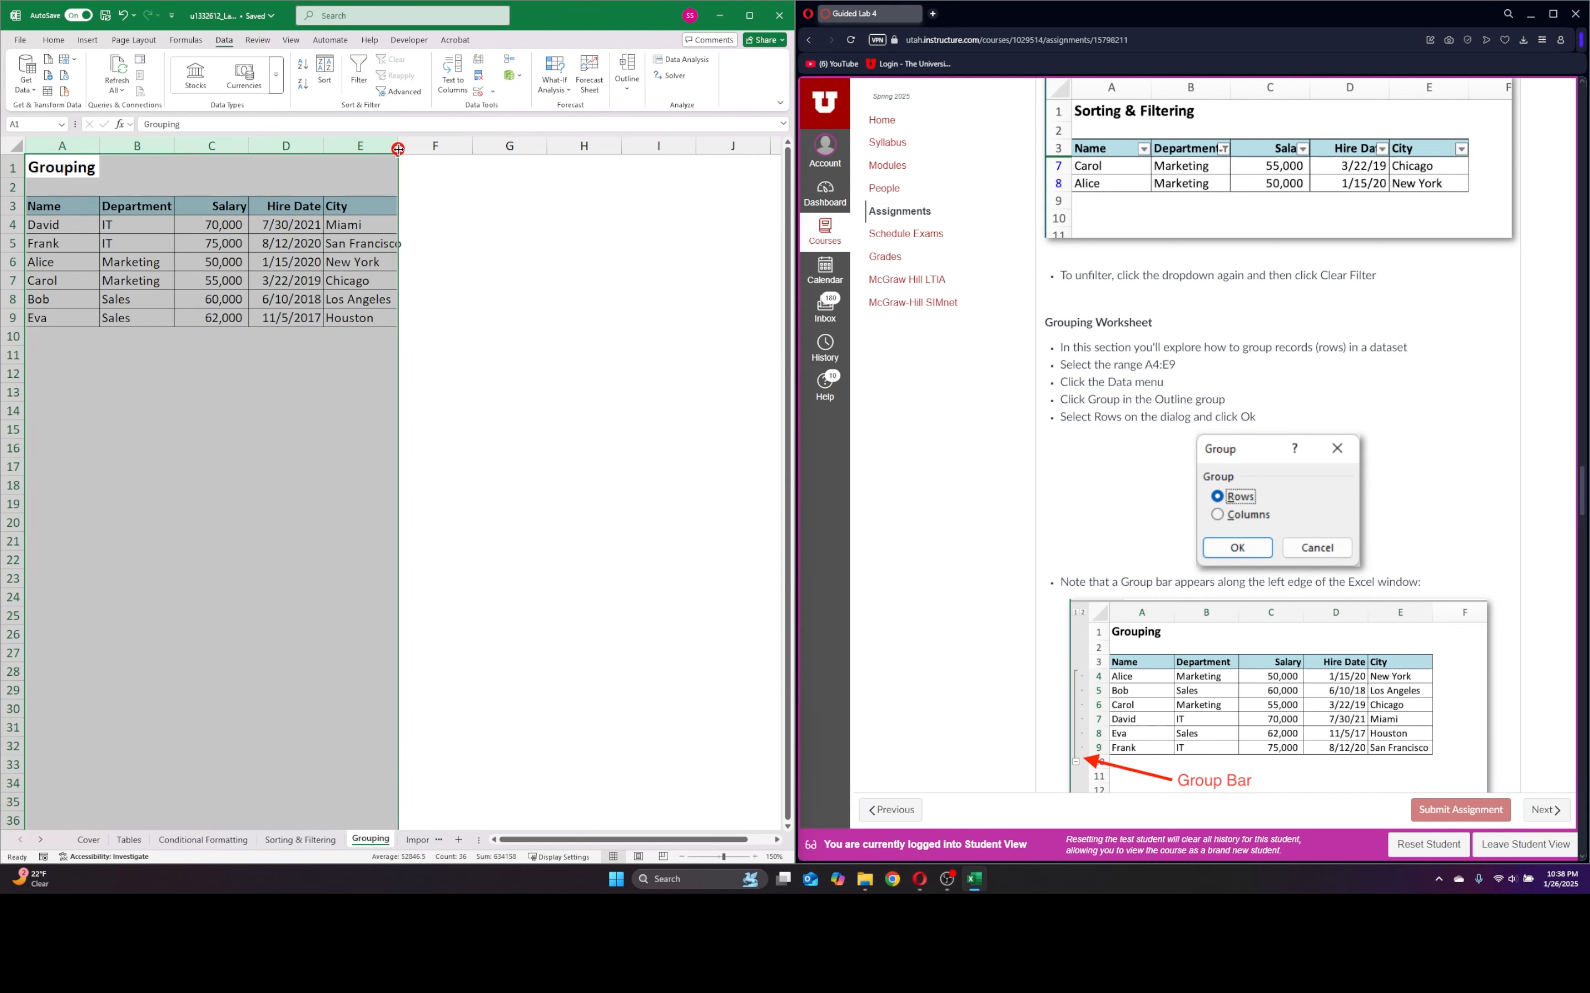
{"action": "double_click", "coordinate": [398, 145]}
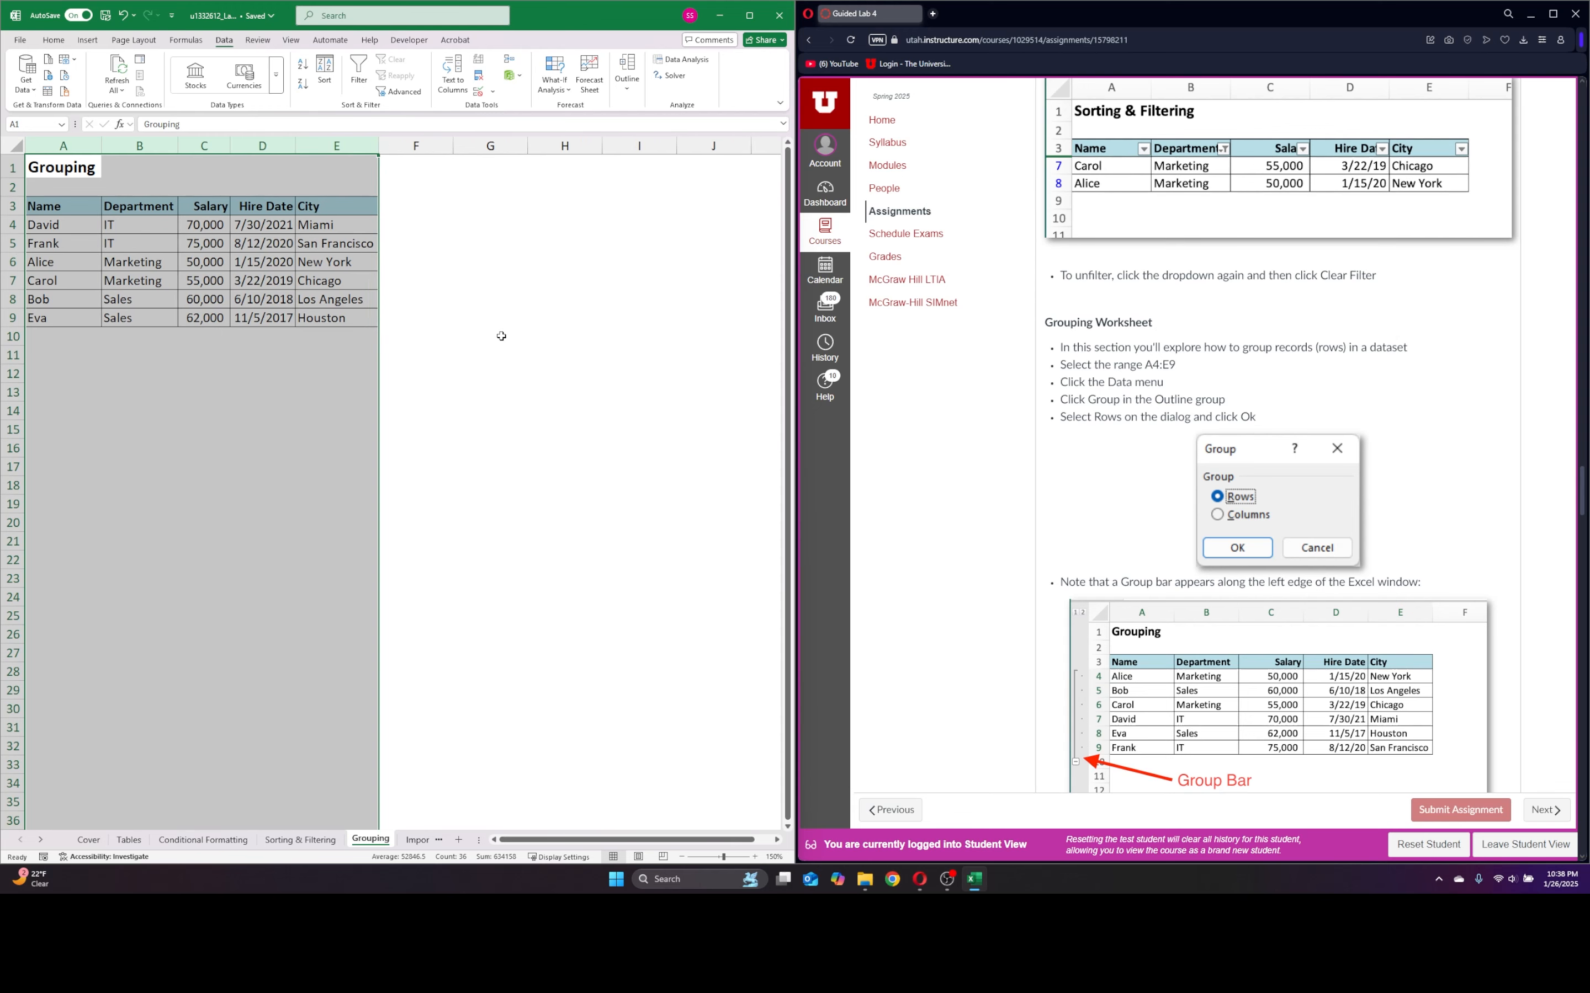
{"action": "left_click", "coordinate": [490, 335]}
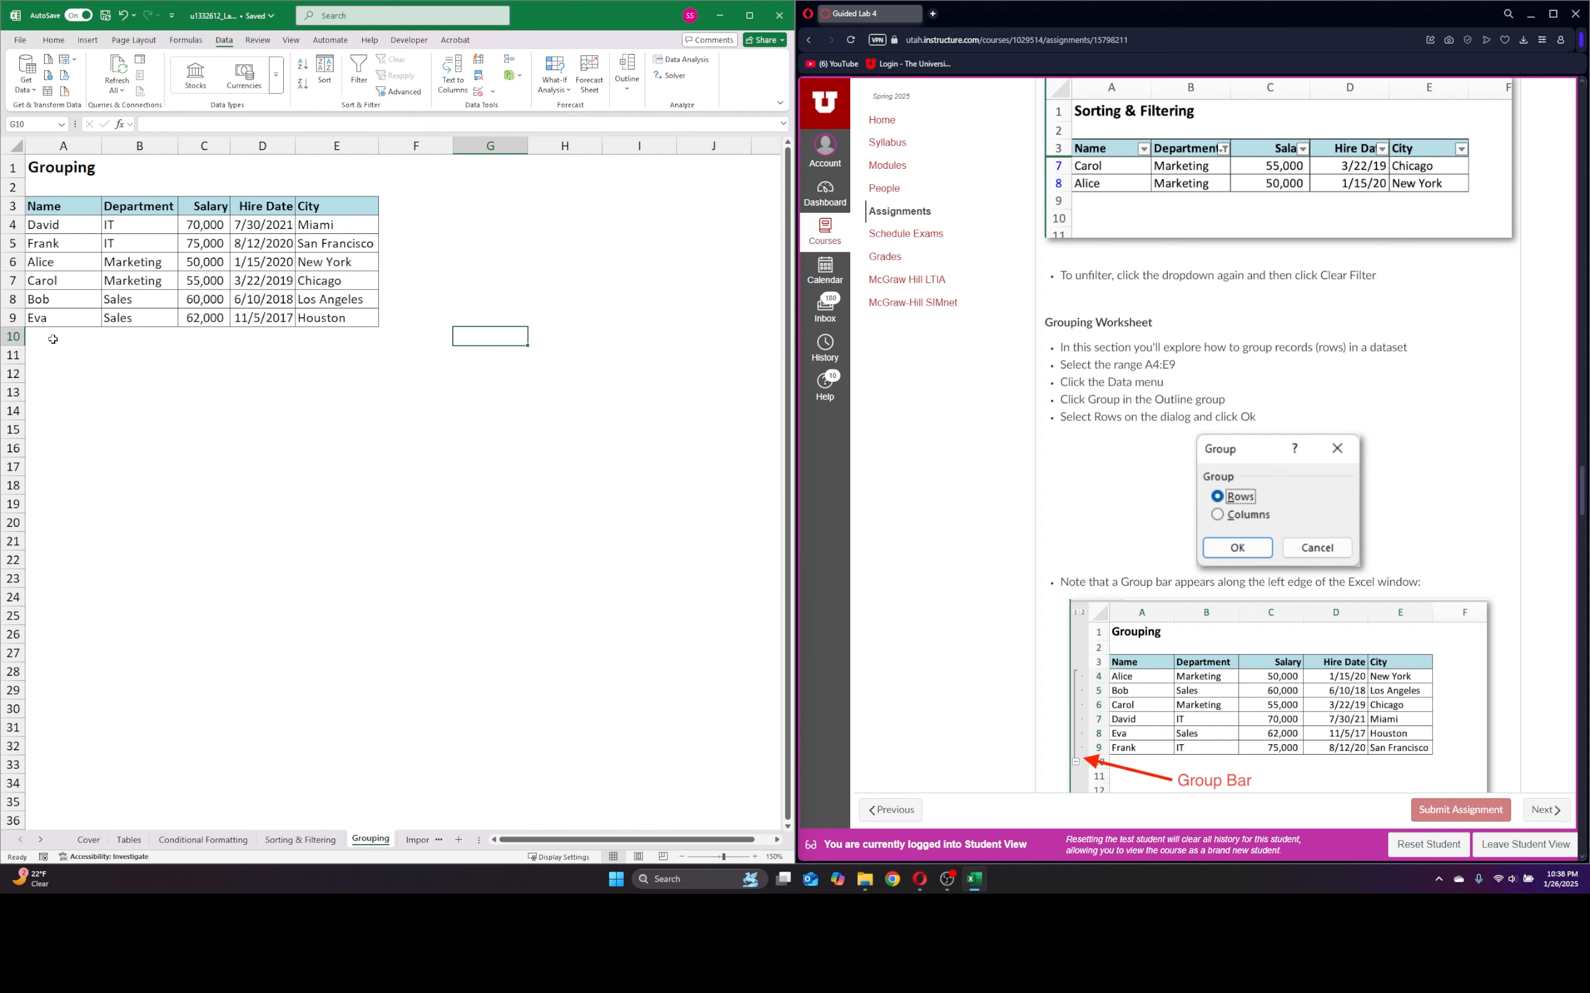
{"action": "left_click", "coordinate": [205, 355]}
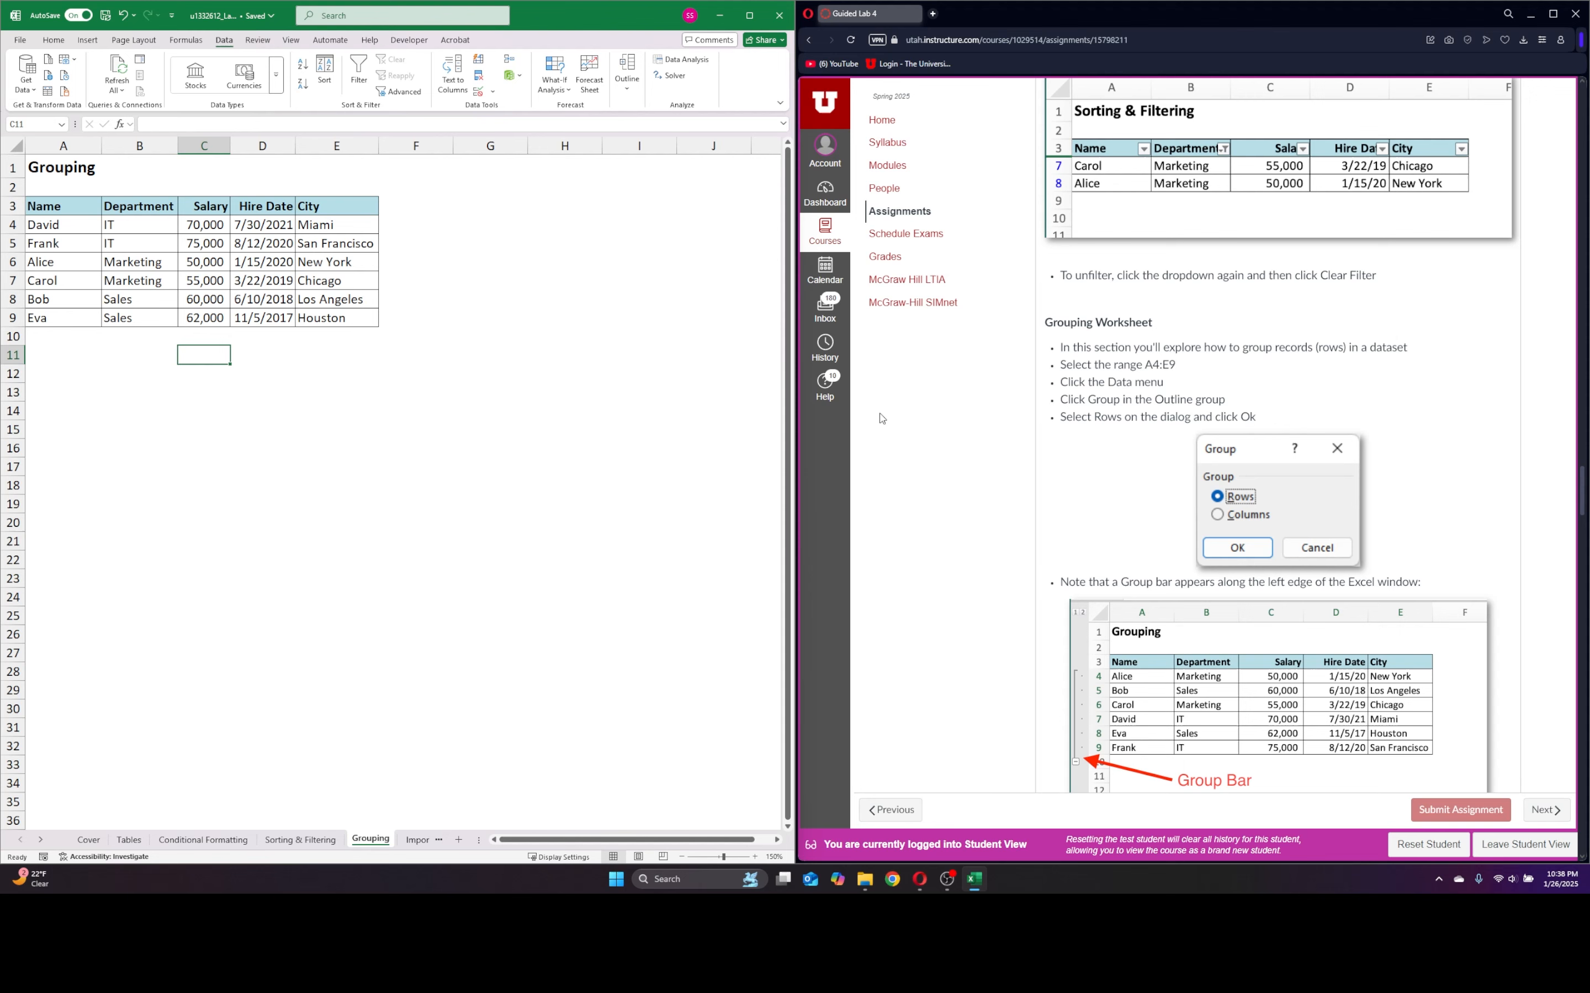
- Group the range A4:E9 by Rows, keeping the Group dialog clear of the data
{"action": "left_click_drag", "start_coordinate": [60, 224], "coordinate": [329, 317]}
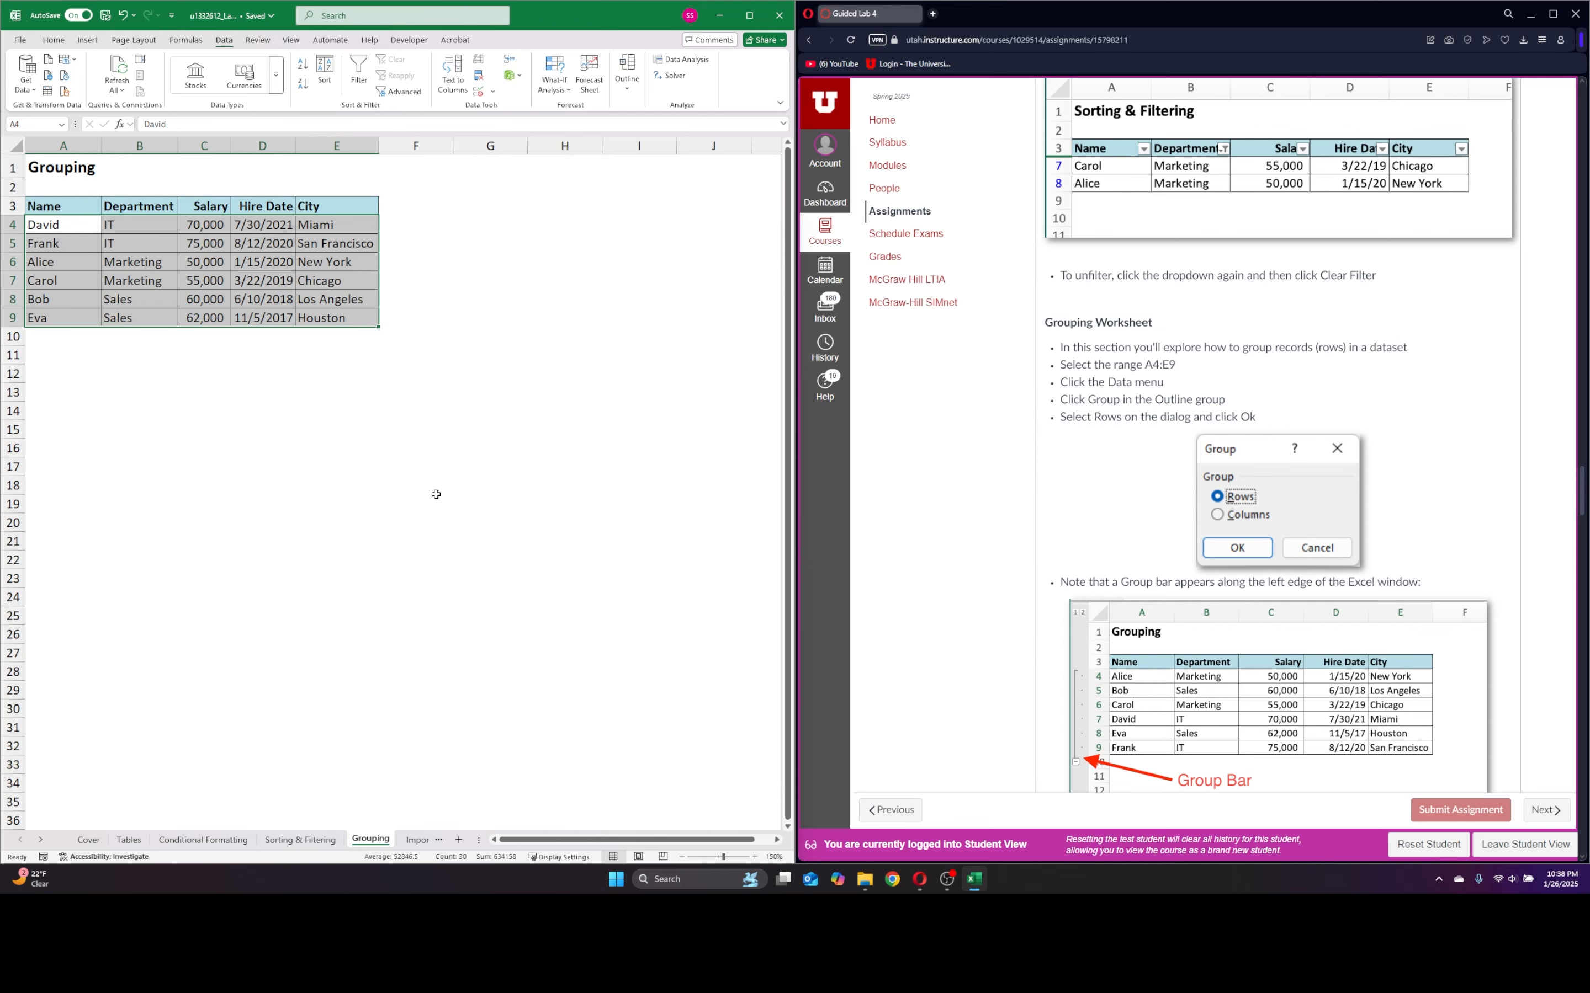
{"action": "double_click", "coordinate": [221, 44]}
{"action": "left_click", "coordinate": [221, 41]}
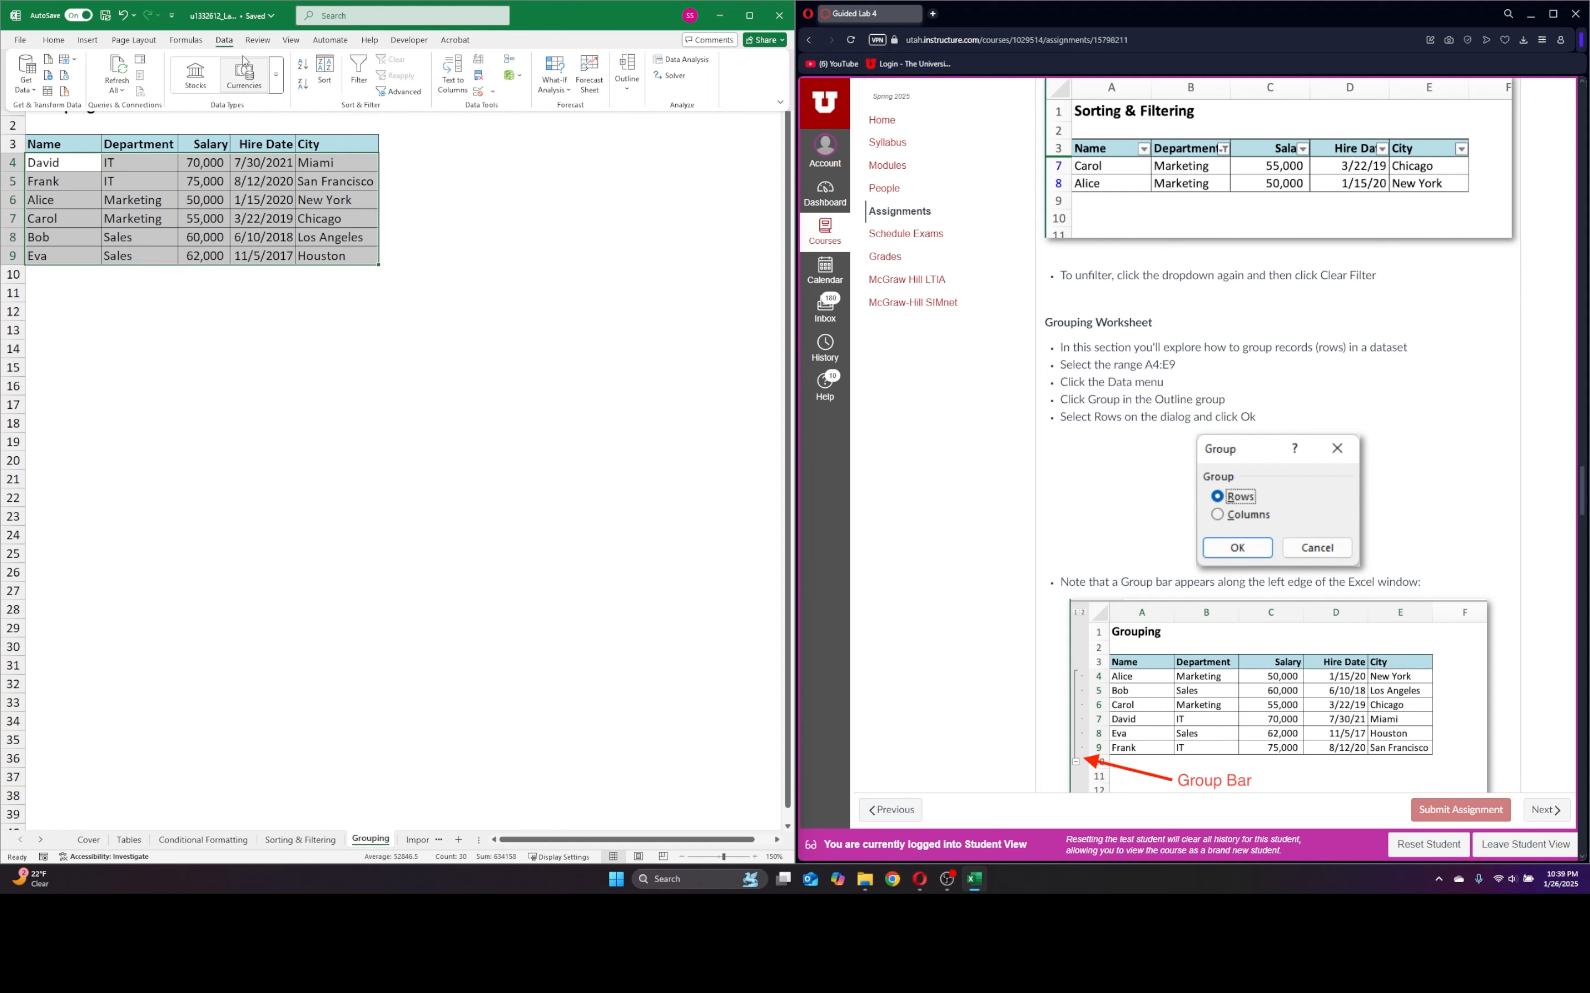
{"action": "double_click", "coordinate": [225, 39]}
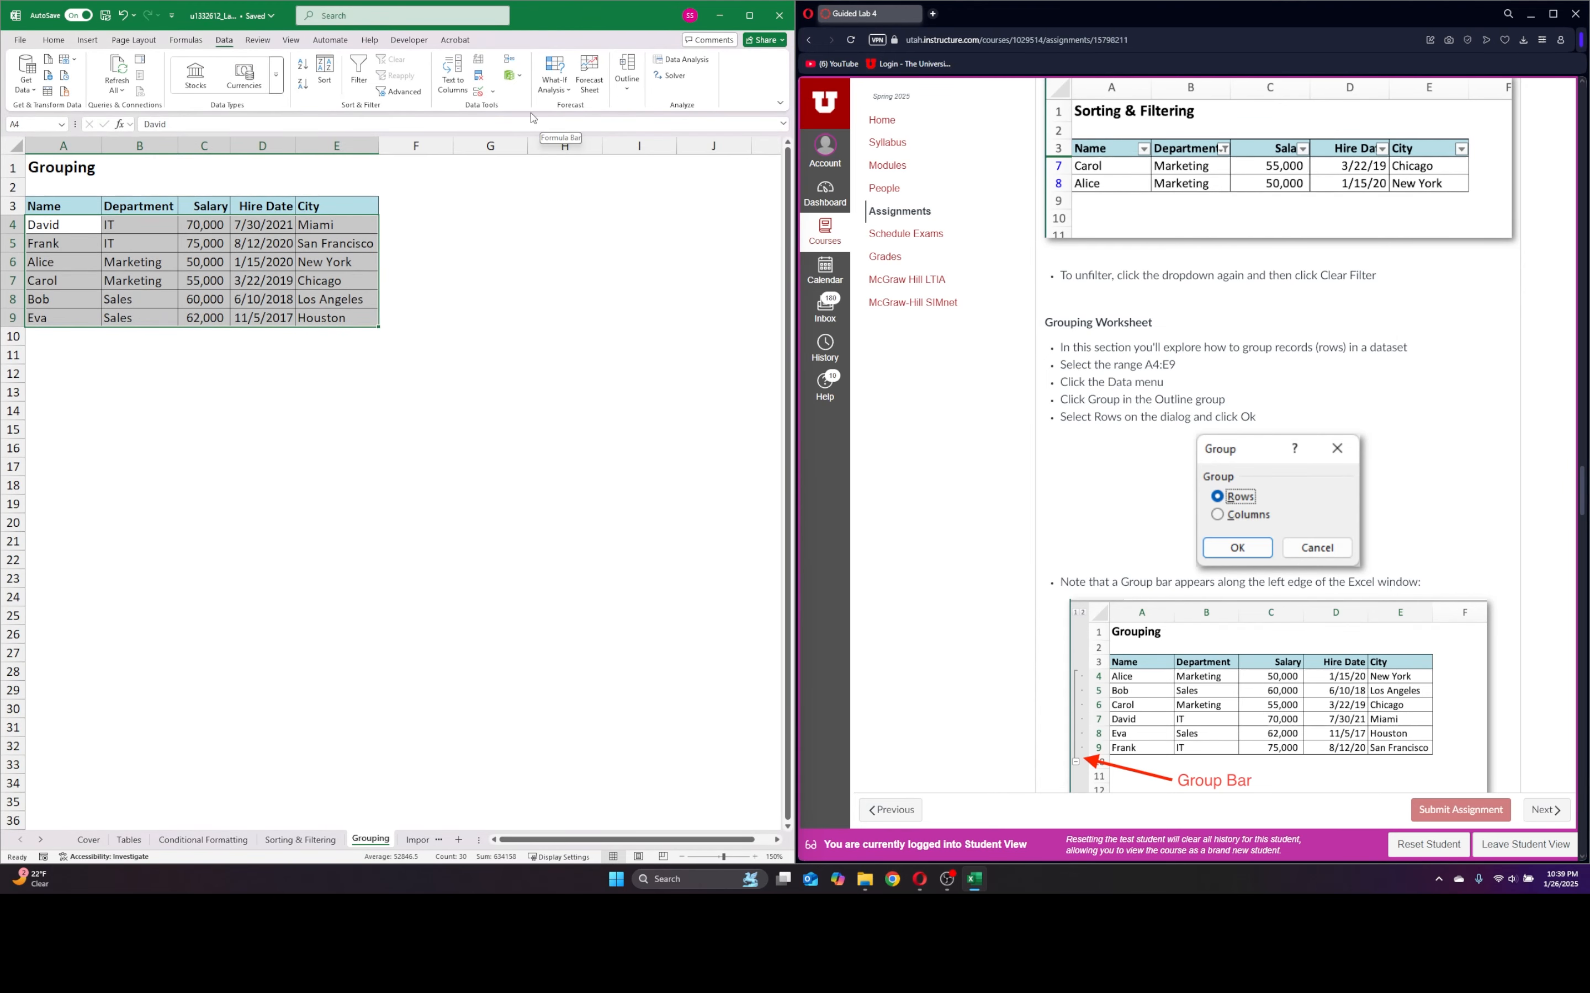
{"action": "left_click", "coordinate": [627, 86]}
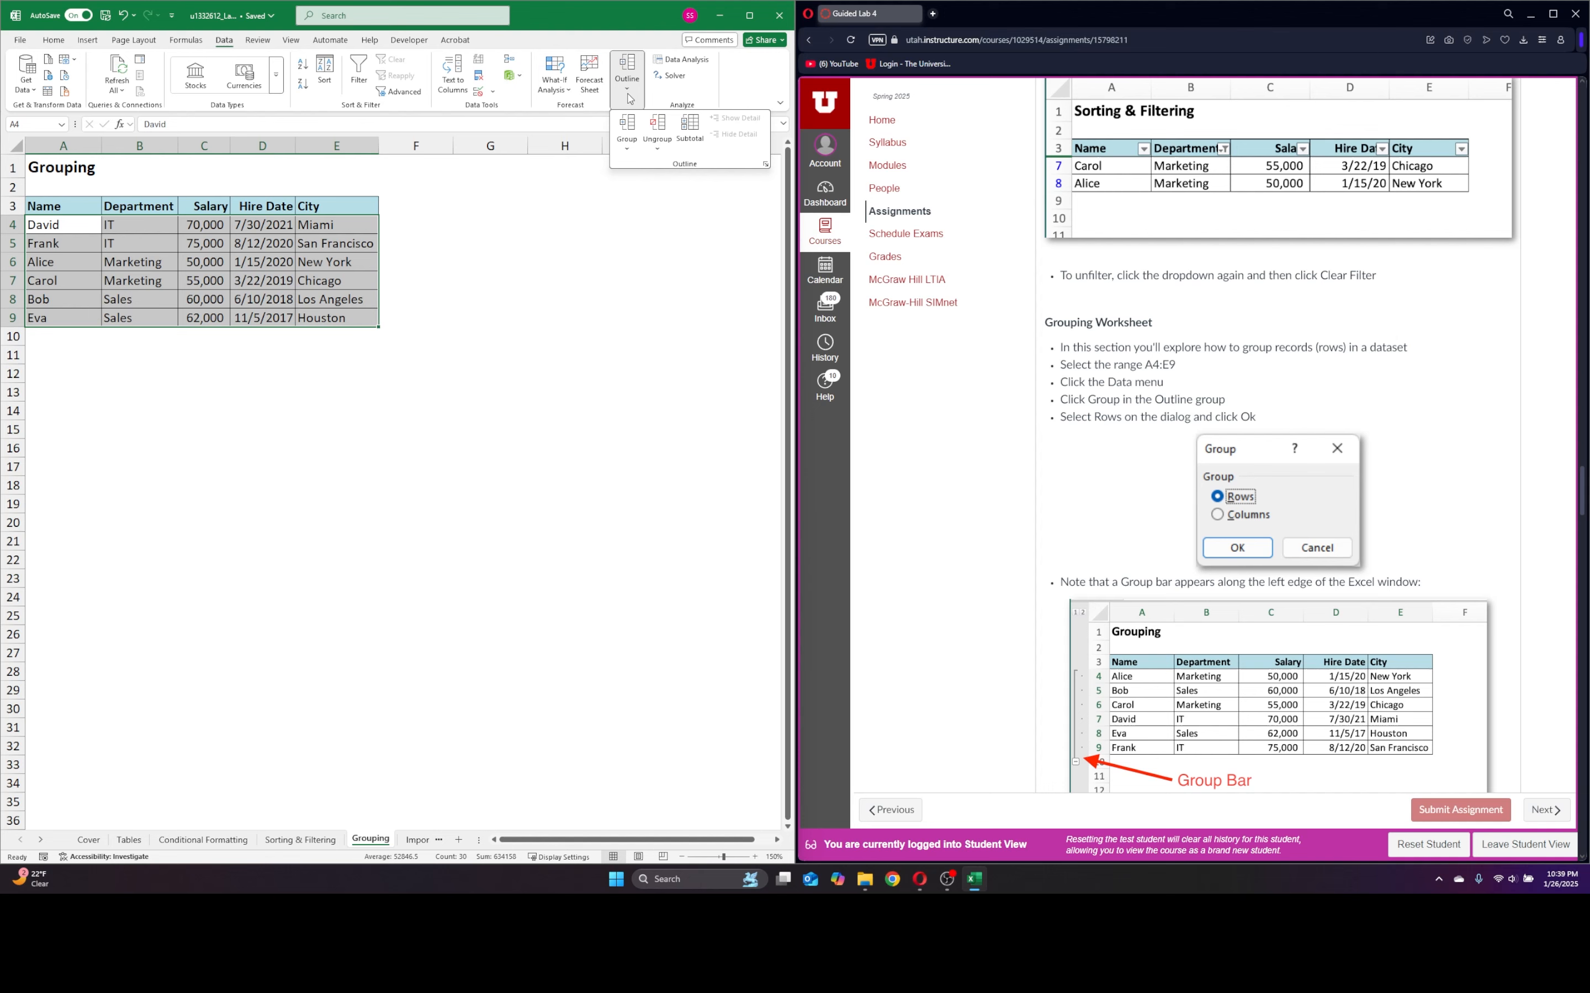
{"action": "left_click", "coordinate": [628, 141]}
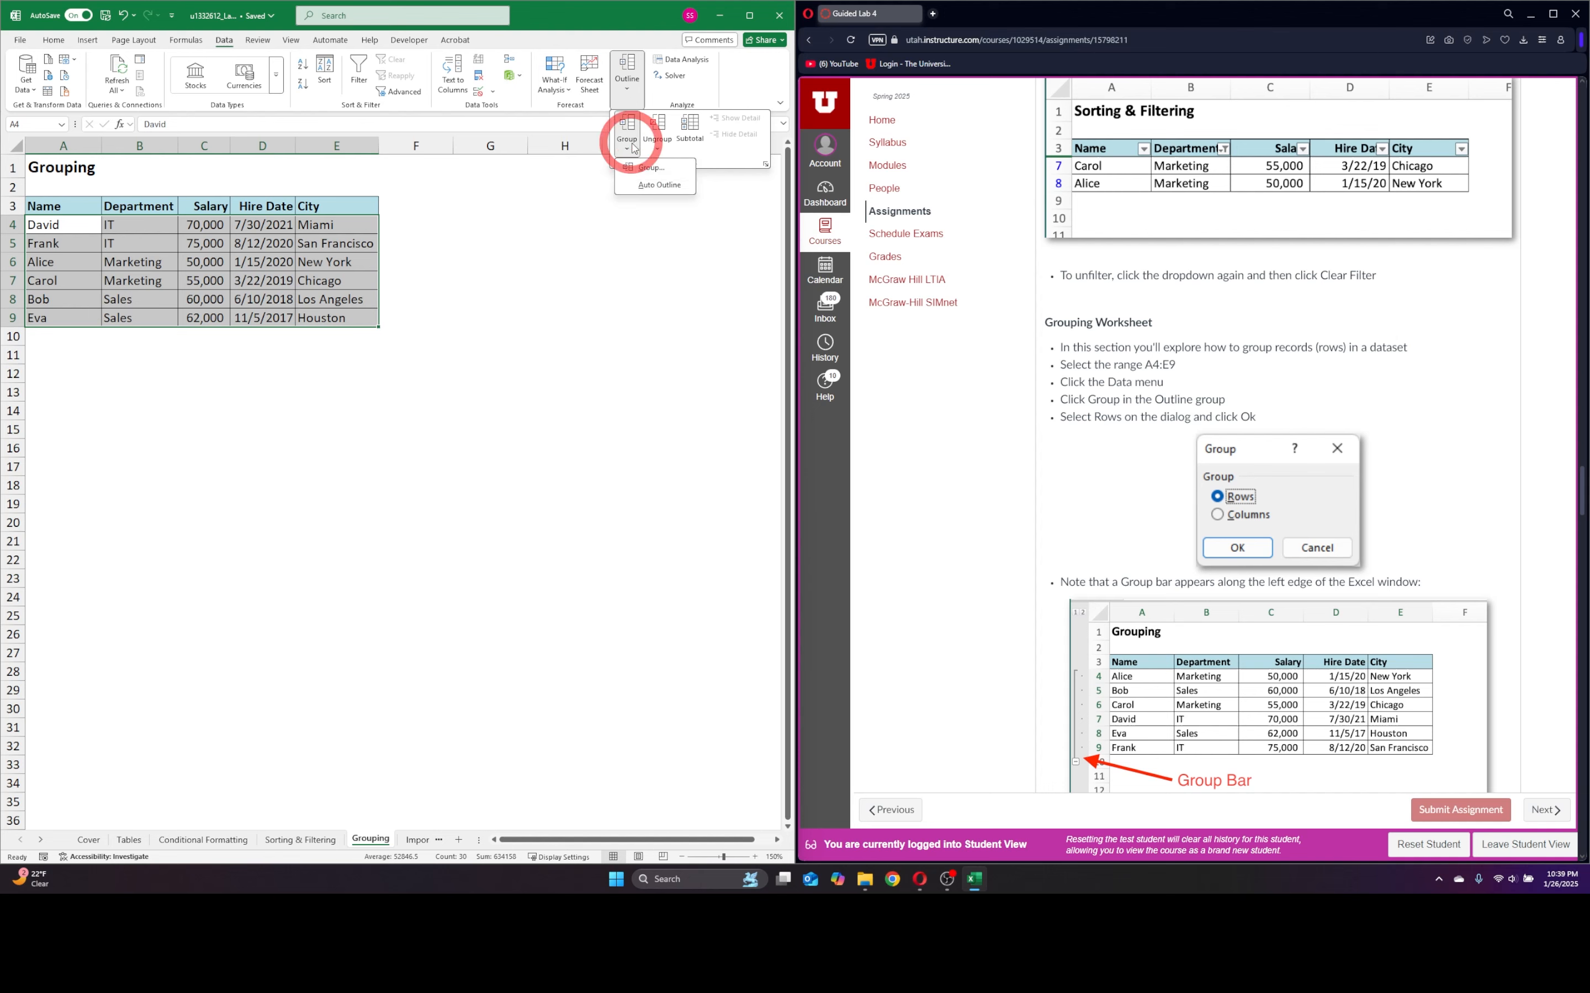
{"action": "left_click", "coordinate": [660, 174]}
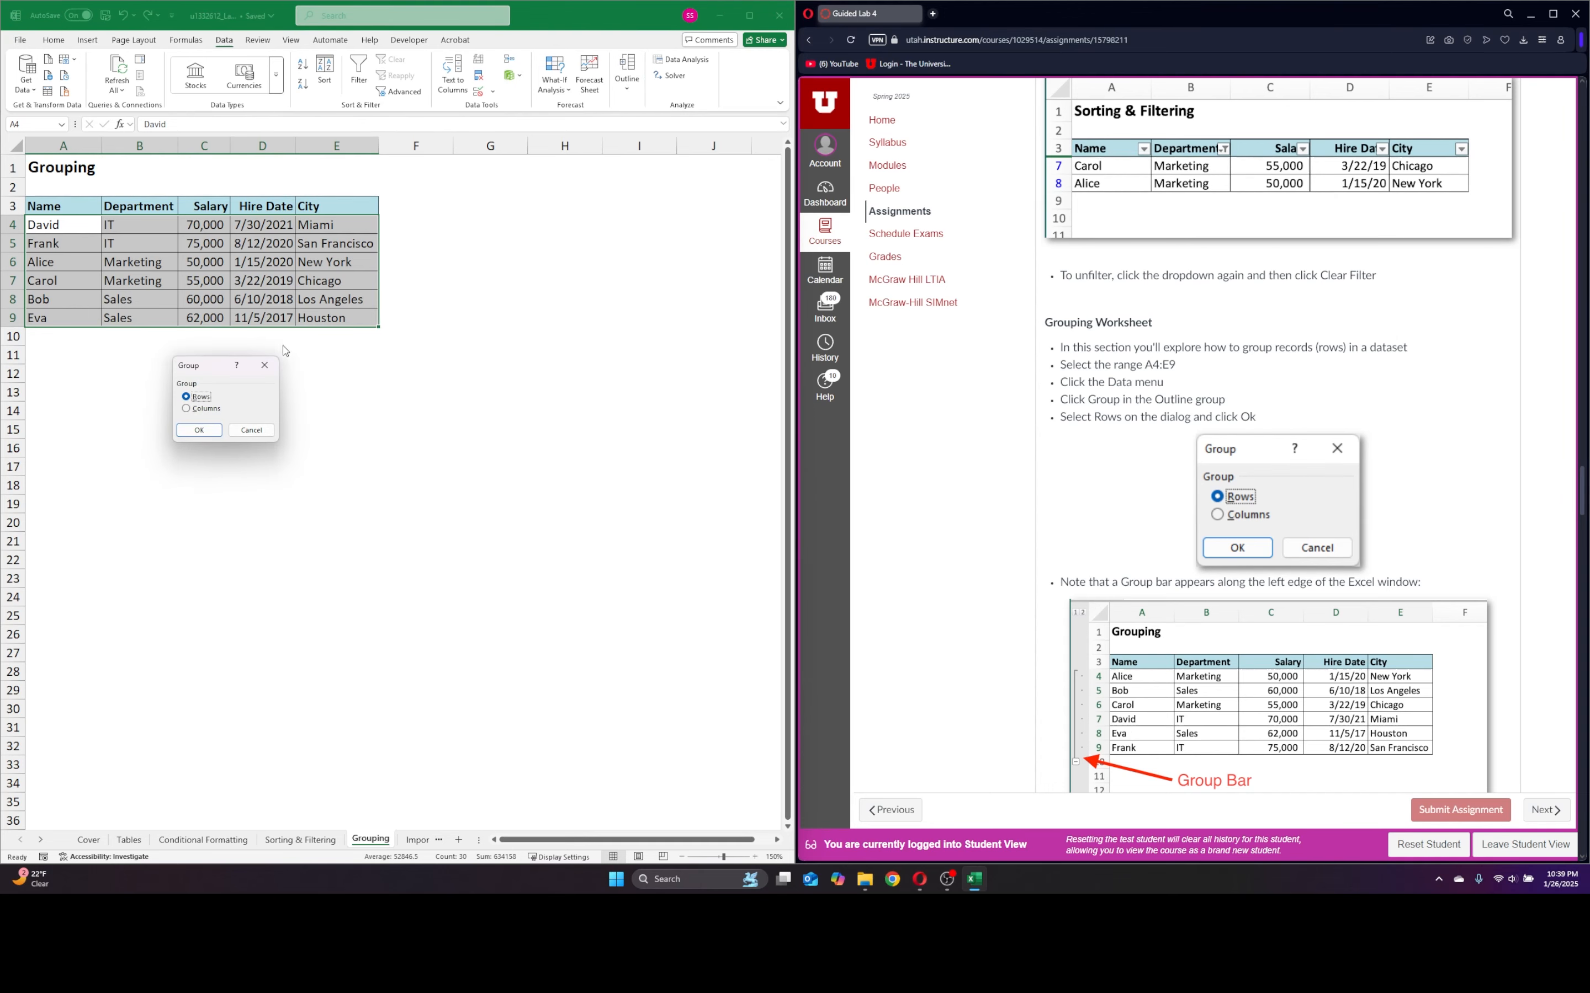
{"action": "left_click_drag", "start_coordinate": [204, 360], "coordinate": [117, 345]}
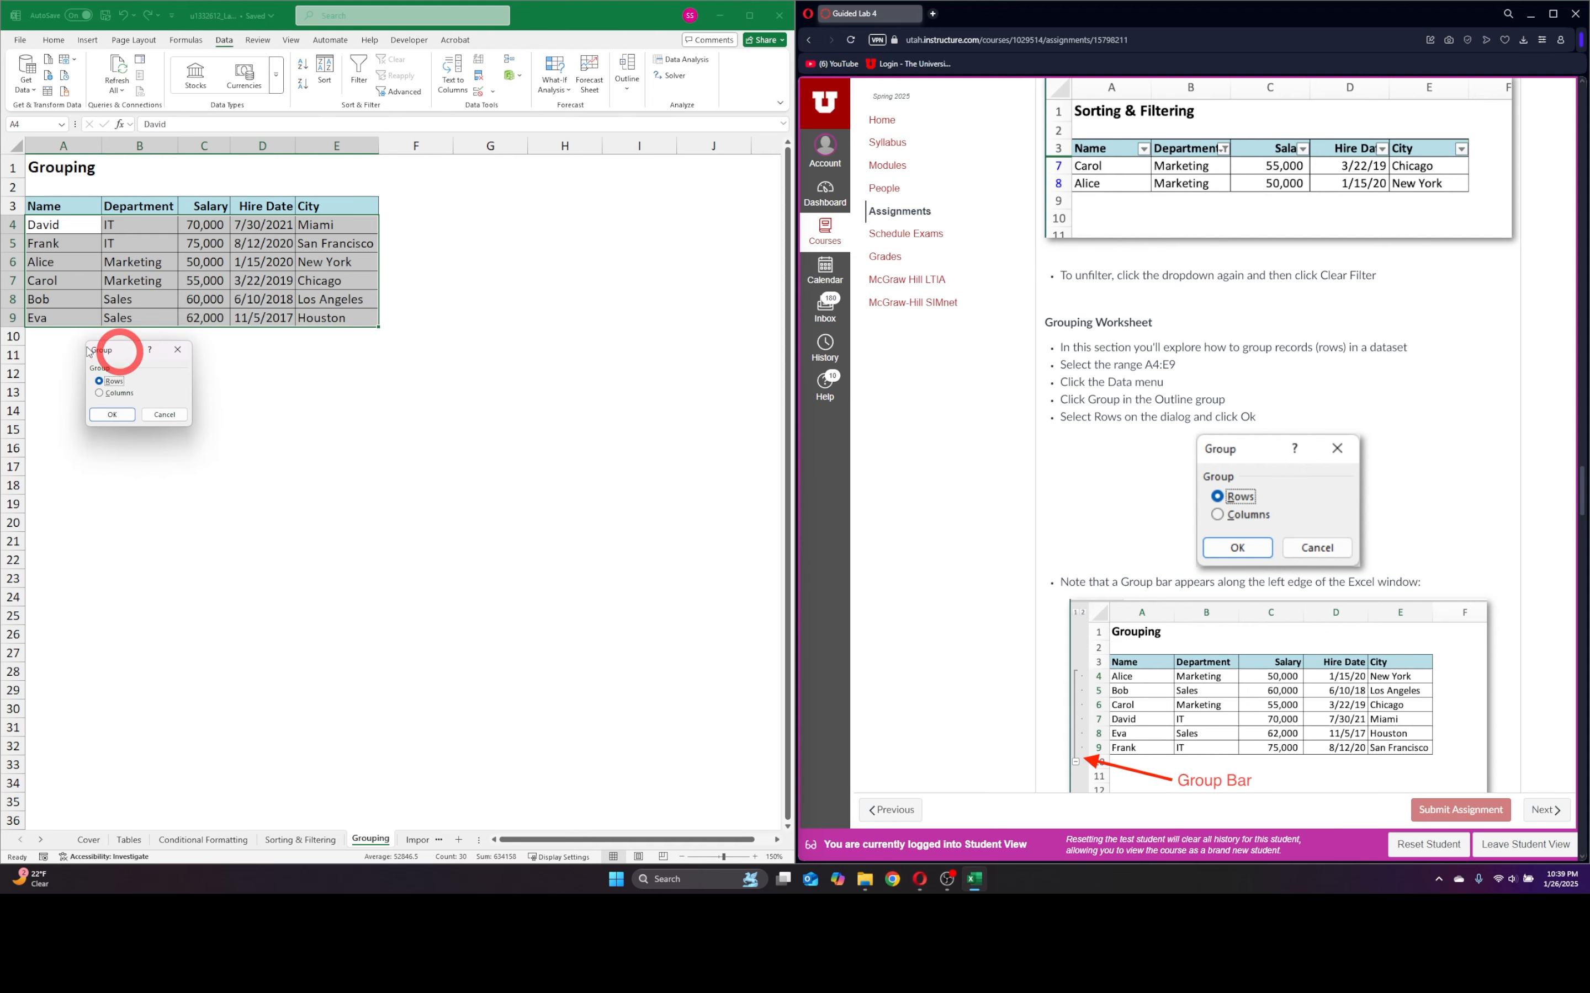
{"action": "left_click", "coordinate": [113, 417]}
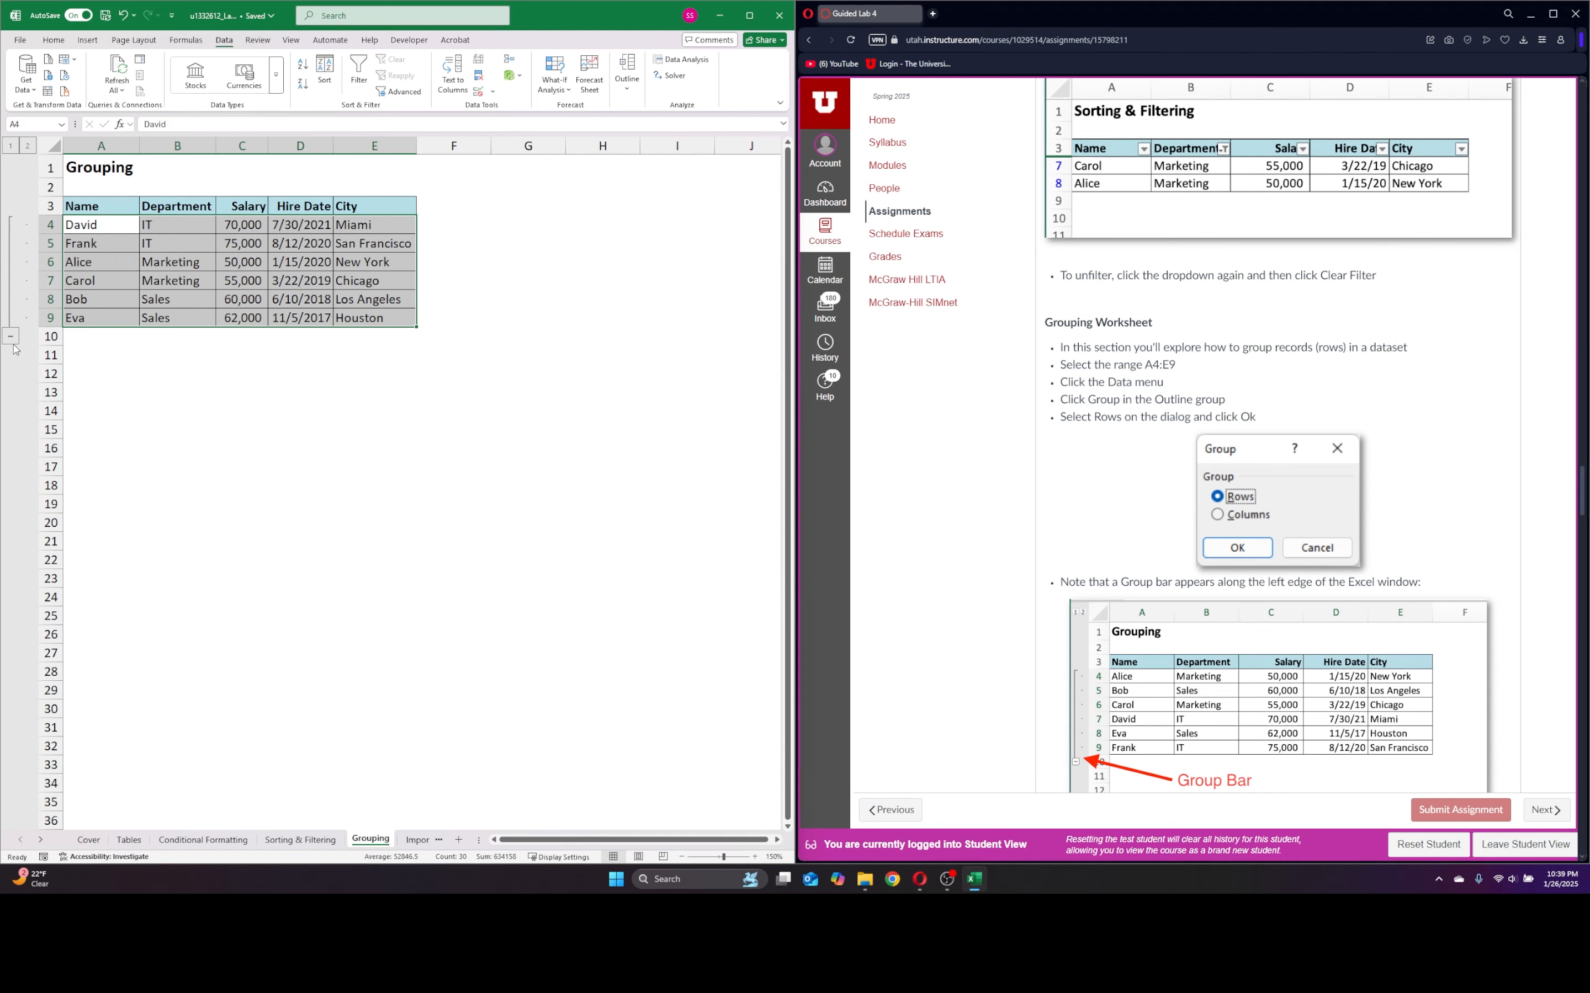
- Test the row group for rows 4 to 9 by collapsing it and expanding it again
{"action": "left_click", "coordinate": [242, 410]}
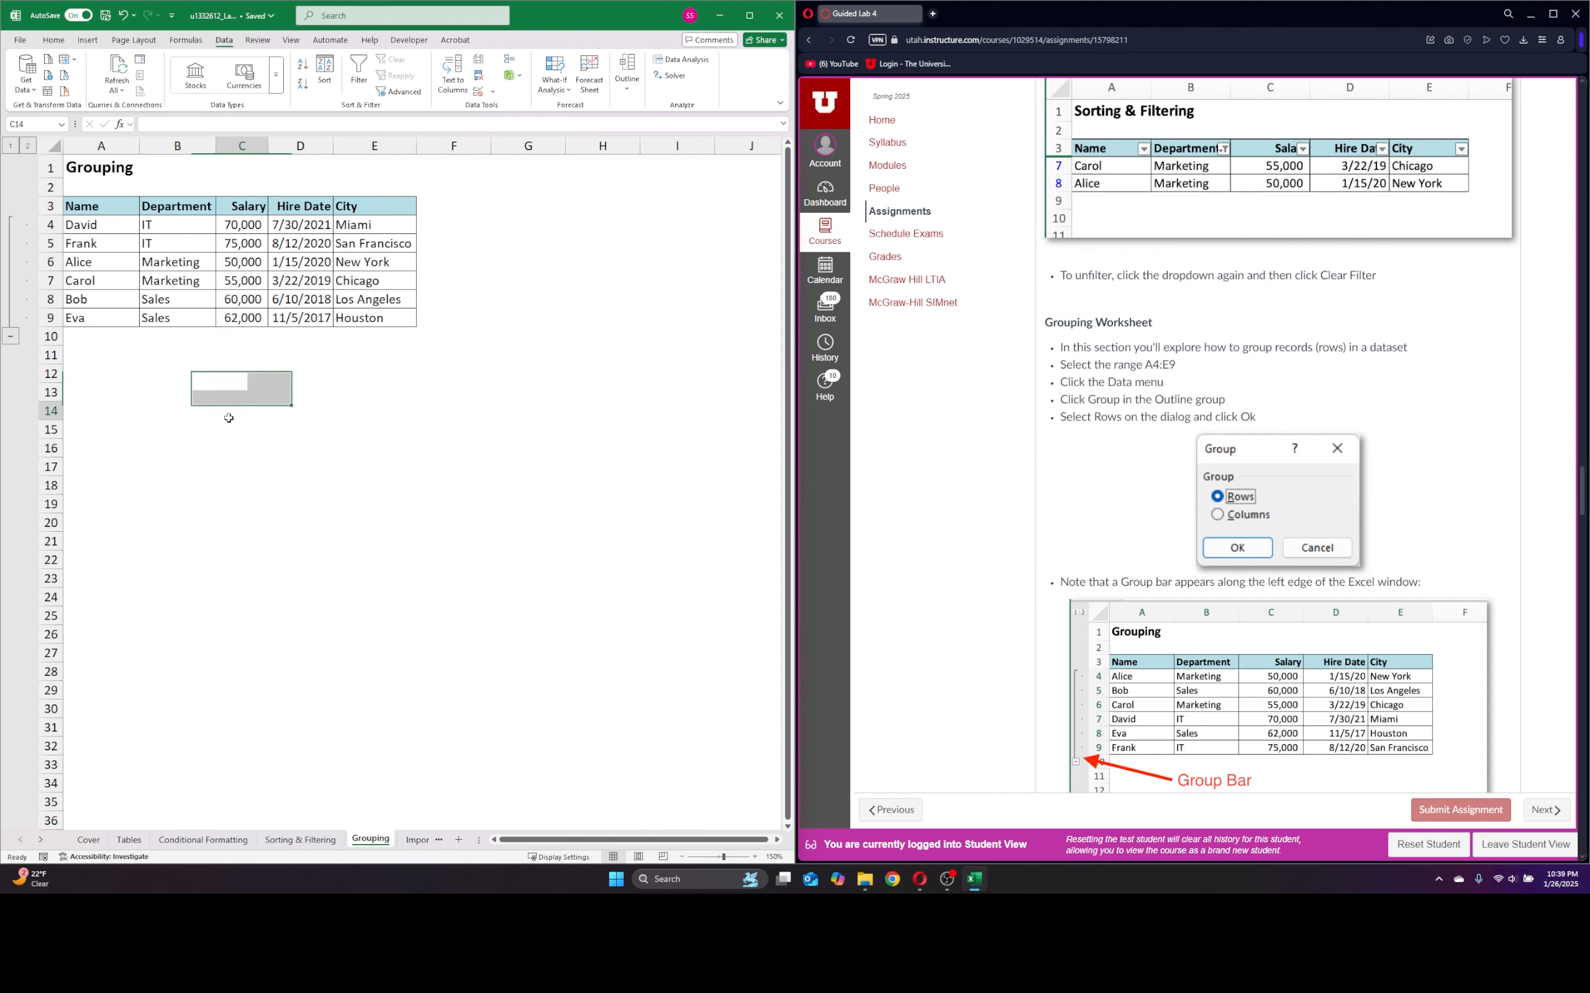
{"action": "left_click", "coordinate": [10, 336]}
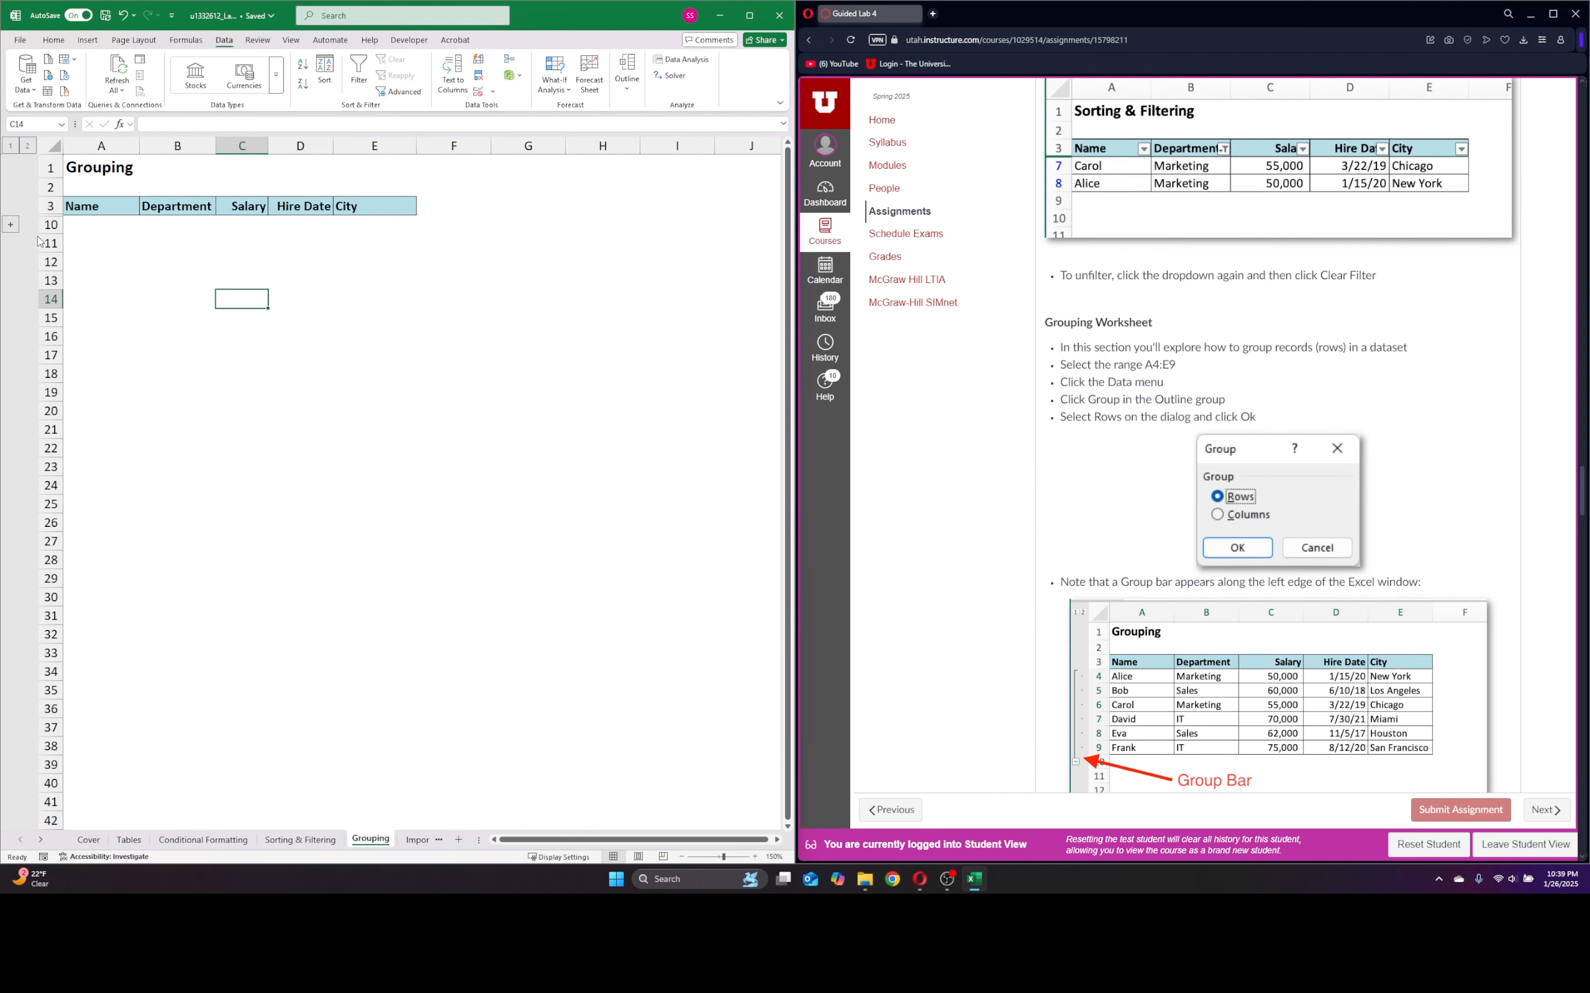
{"action": "left_click", "coordinate": [8, 225]}
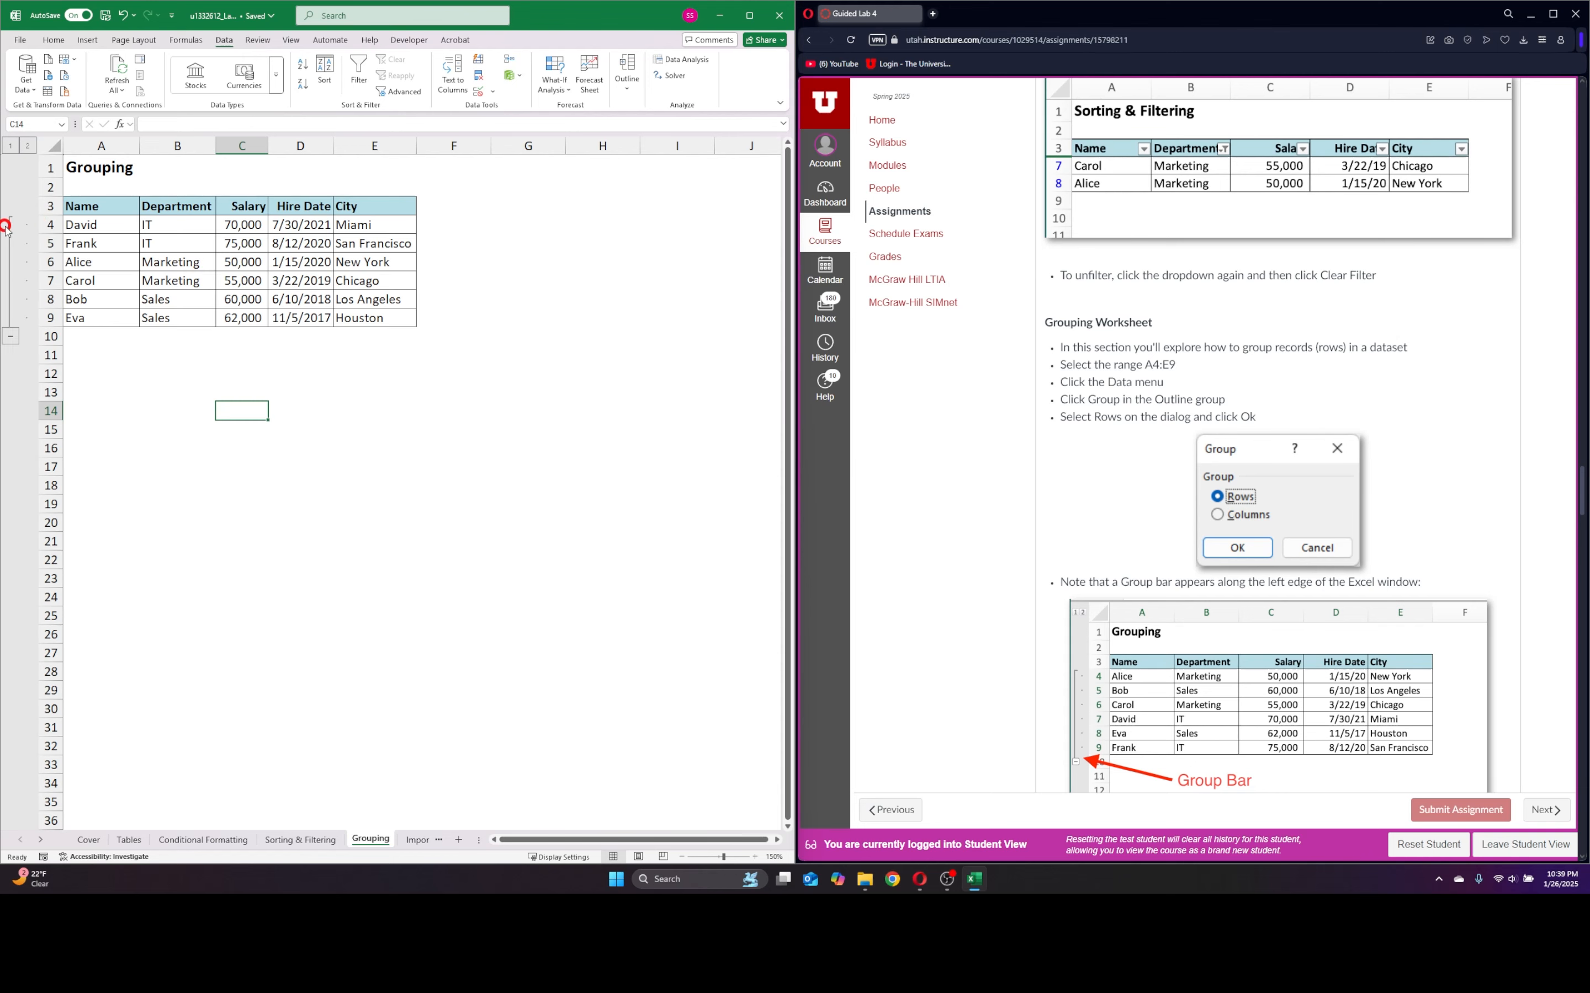
{"action": "left_click", "coordinate": [433, 397]}
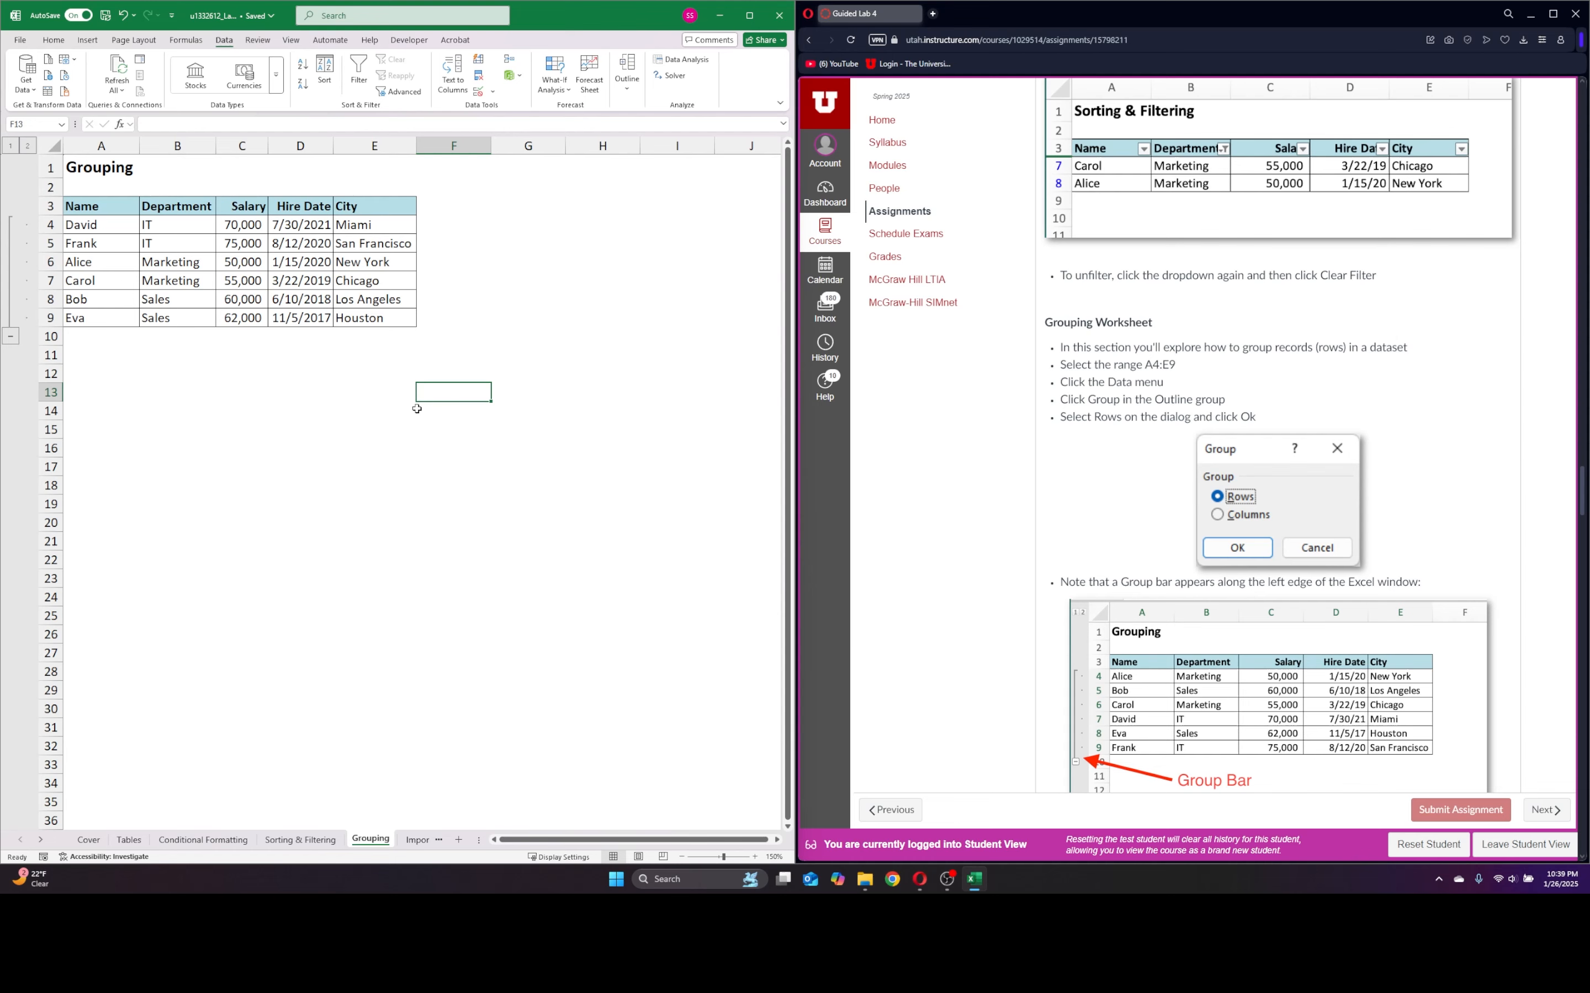
- Read the lab's column-grouping instructions and group the Salary and Hire Date cells C3:D9 by Columns
{"action": "scroll", "coordinate": [1130, 477], "scroll_direction": "down", "scroll_amount": 8}
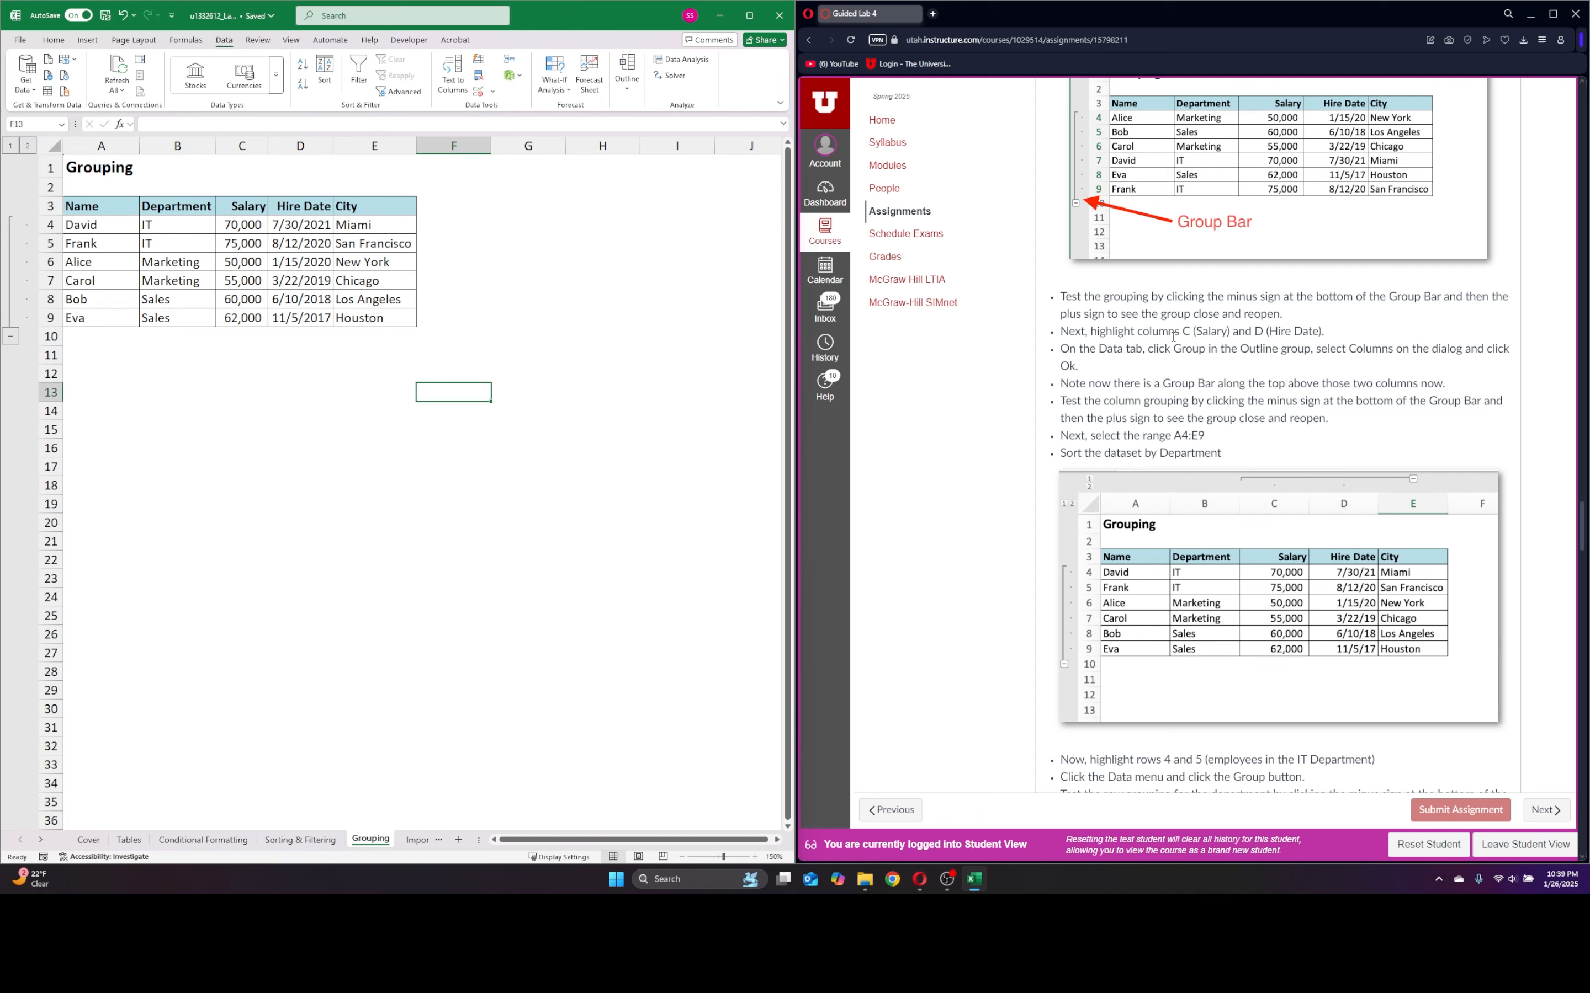
{"action": "left_click", "coordinate": [246, 208]}
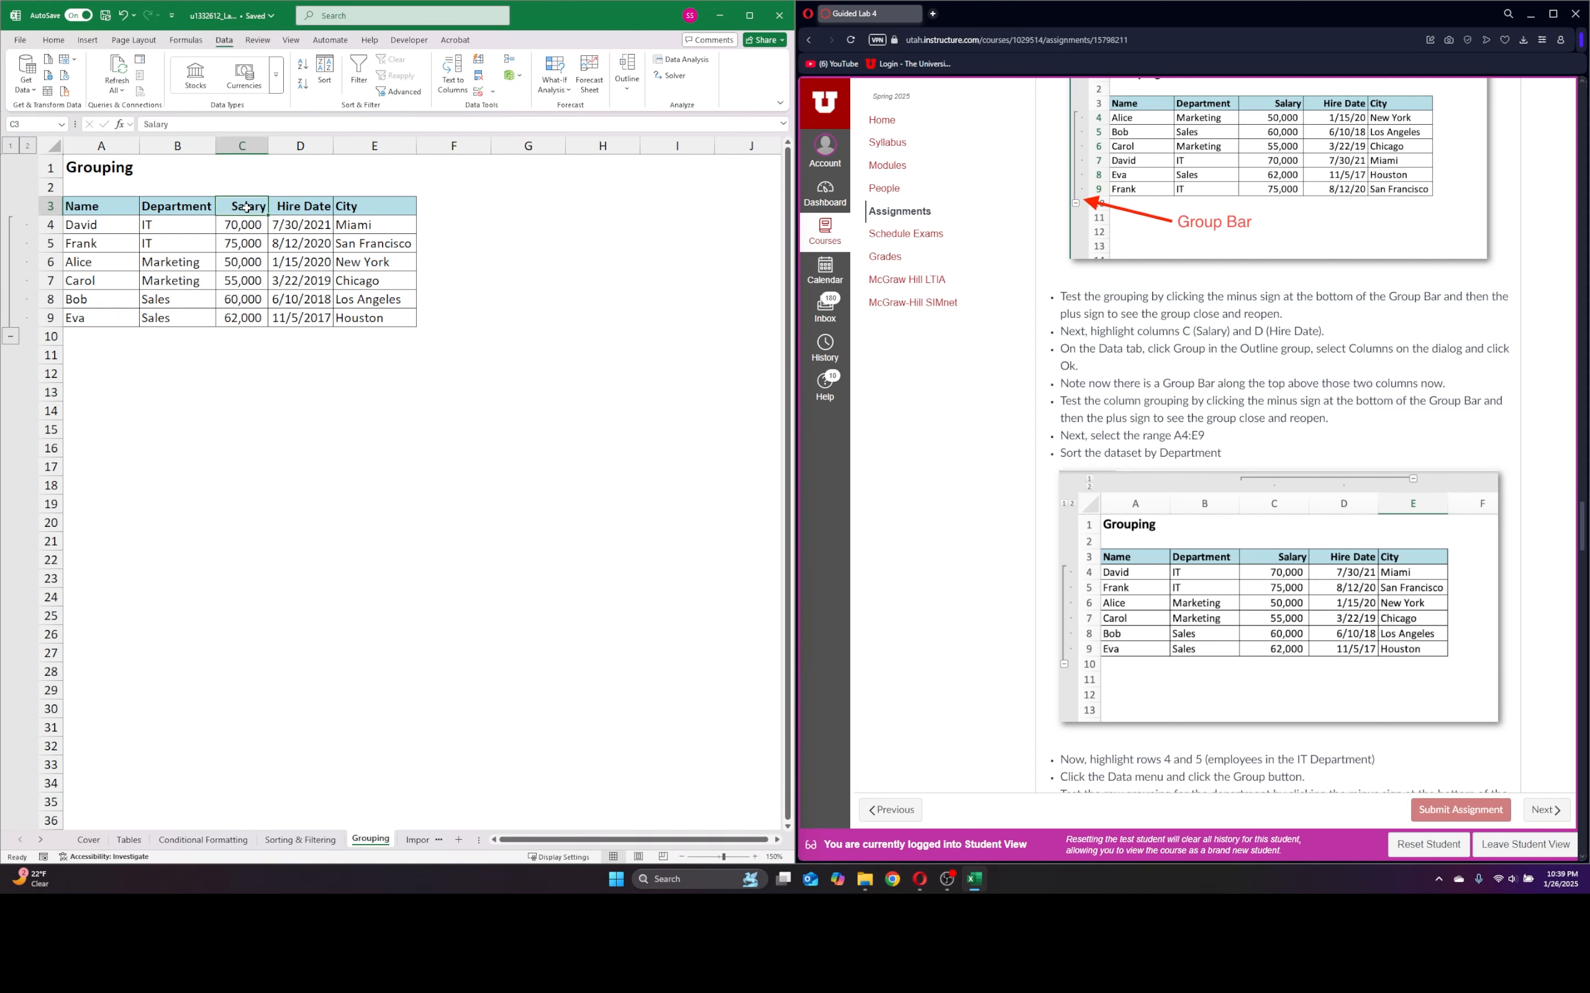
{"action": "left_click_drag", "start_coordinate": [245, 207], "coordinate": [277, 317]}
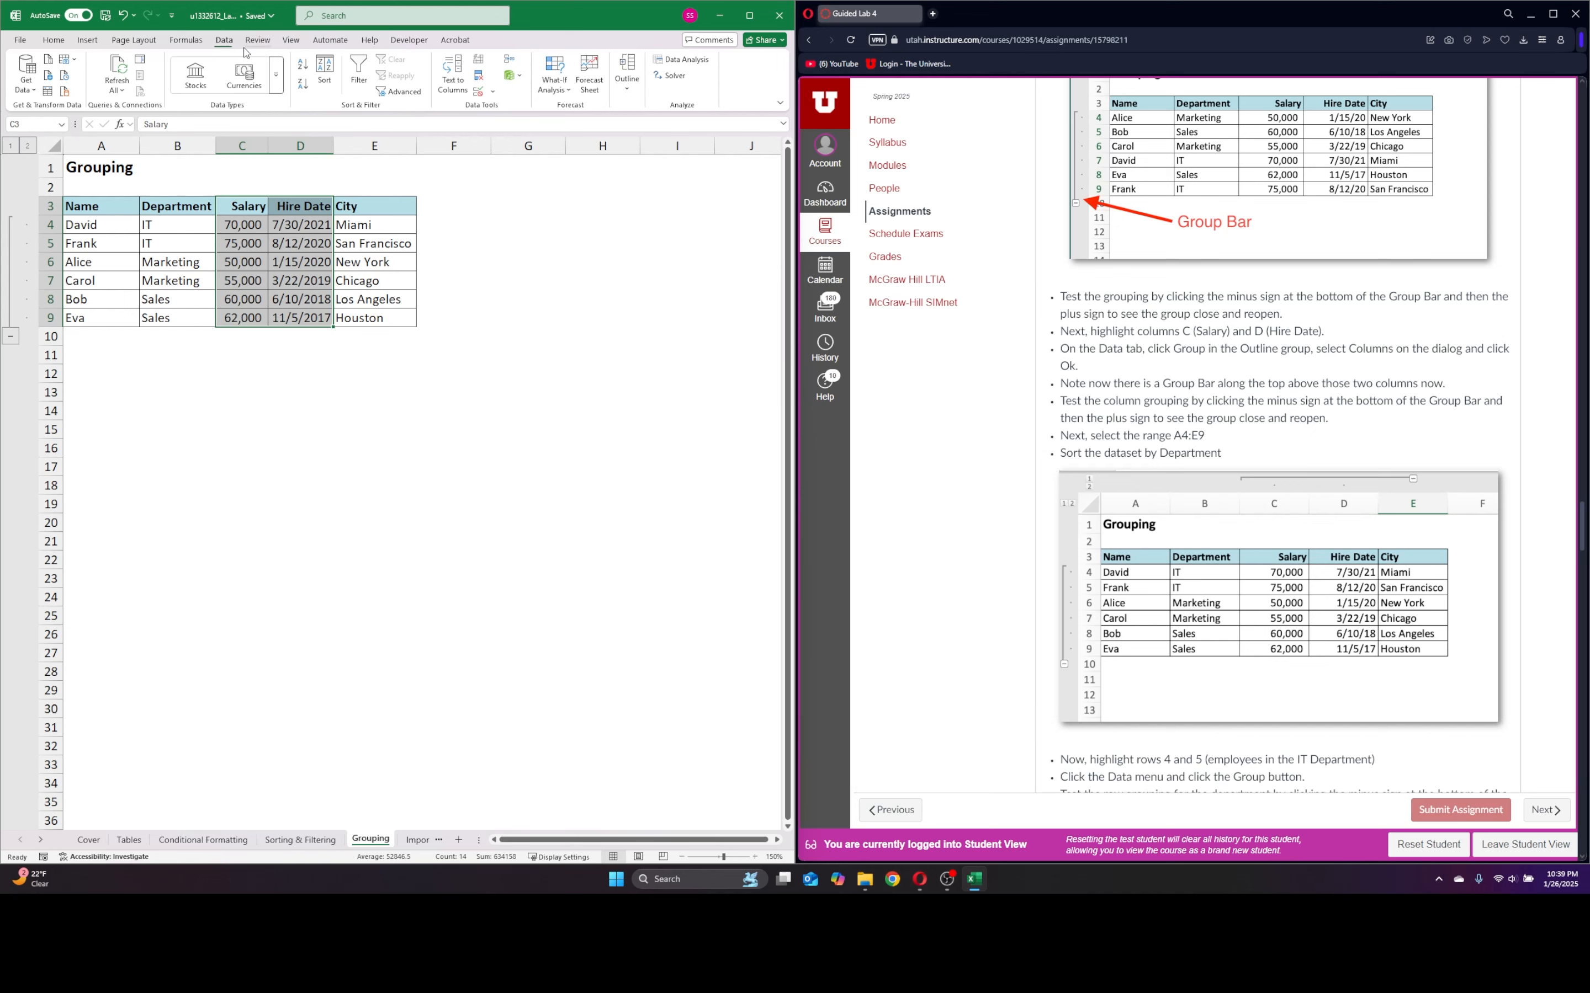
{"action": "left_click", "coordinate": [627, 92]}
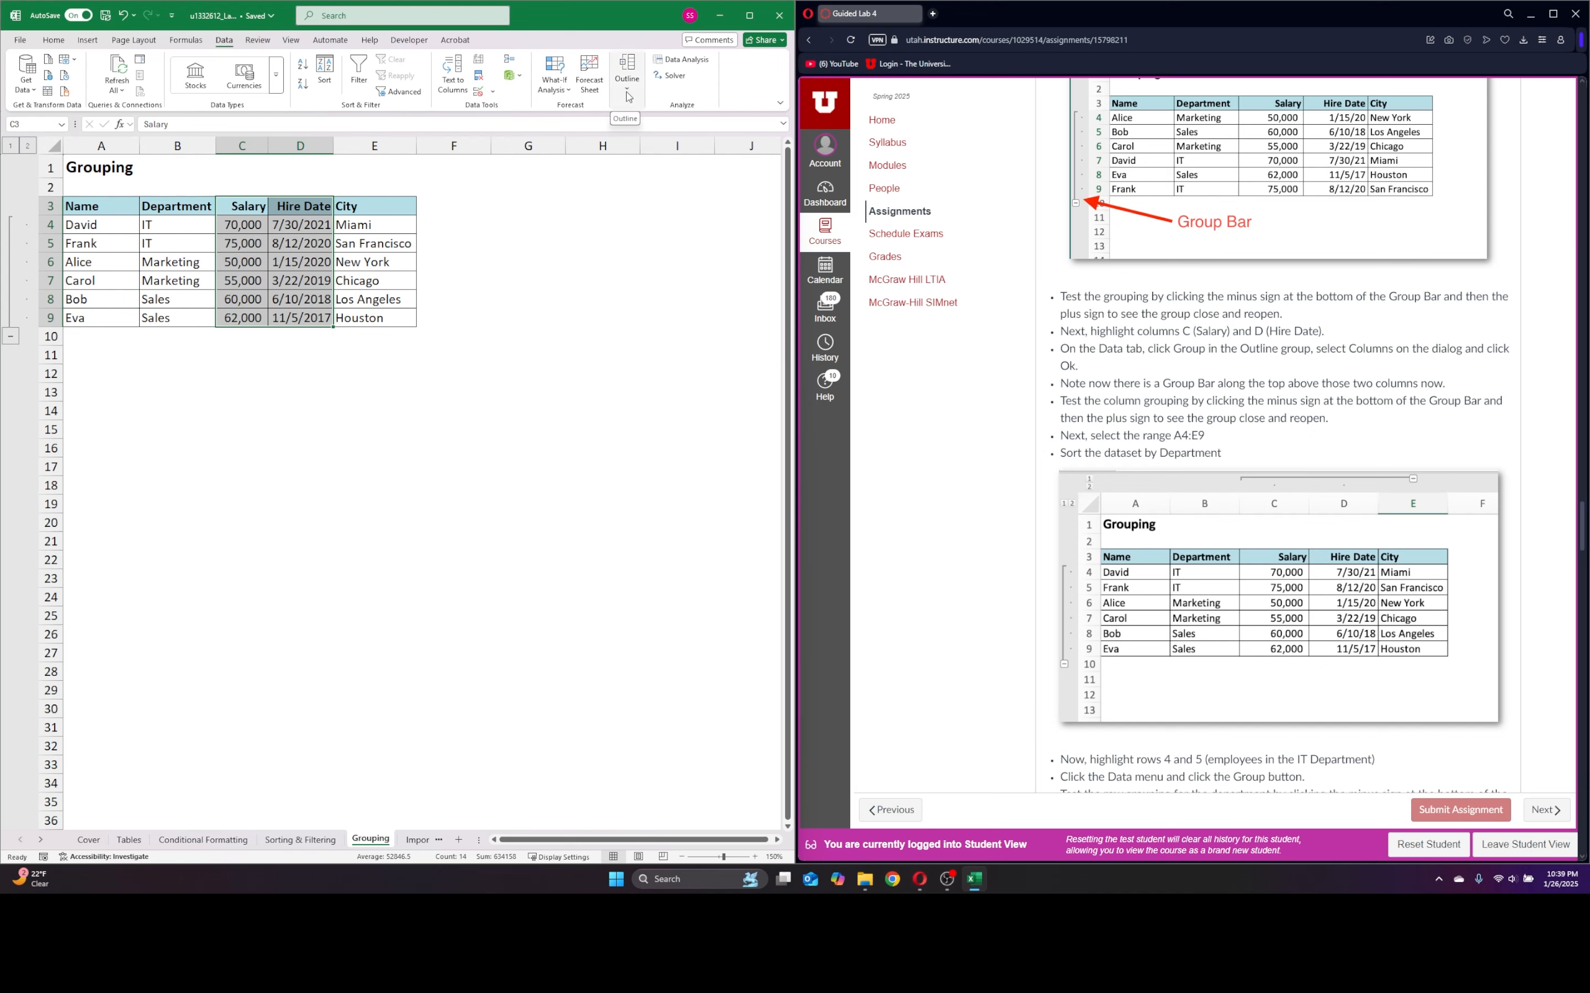
{"action": "left_click", "coordinate": [628, 150]}
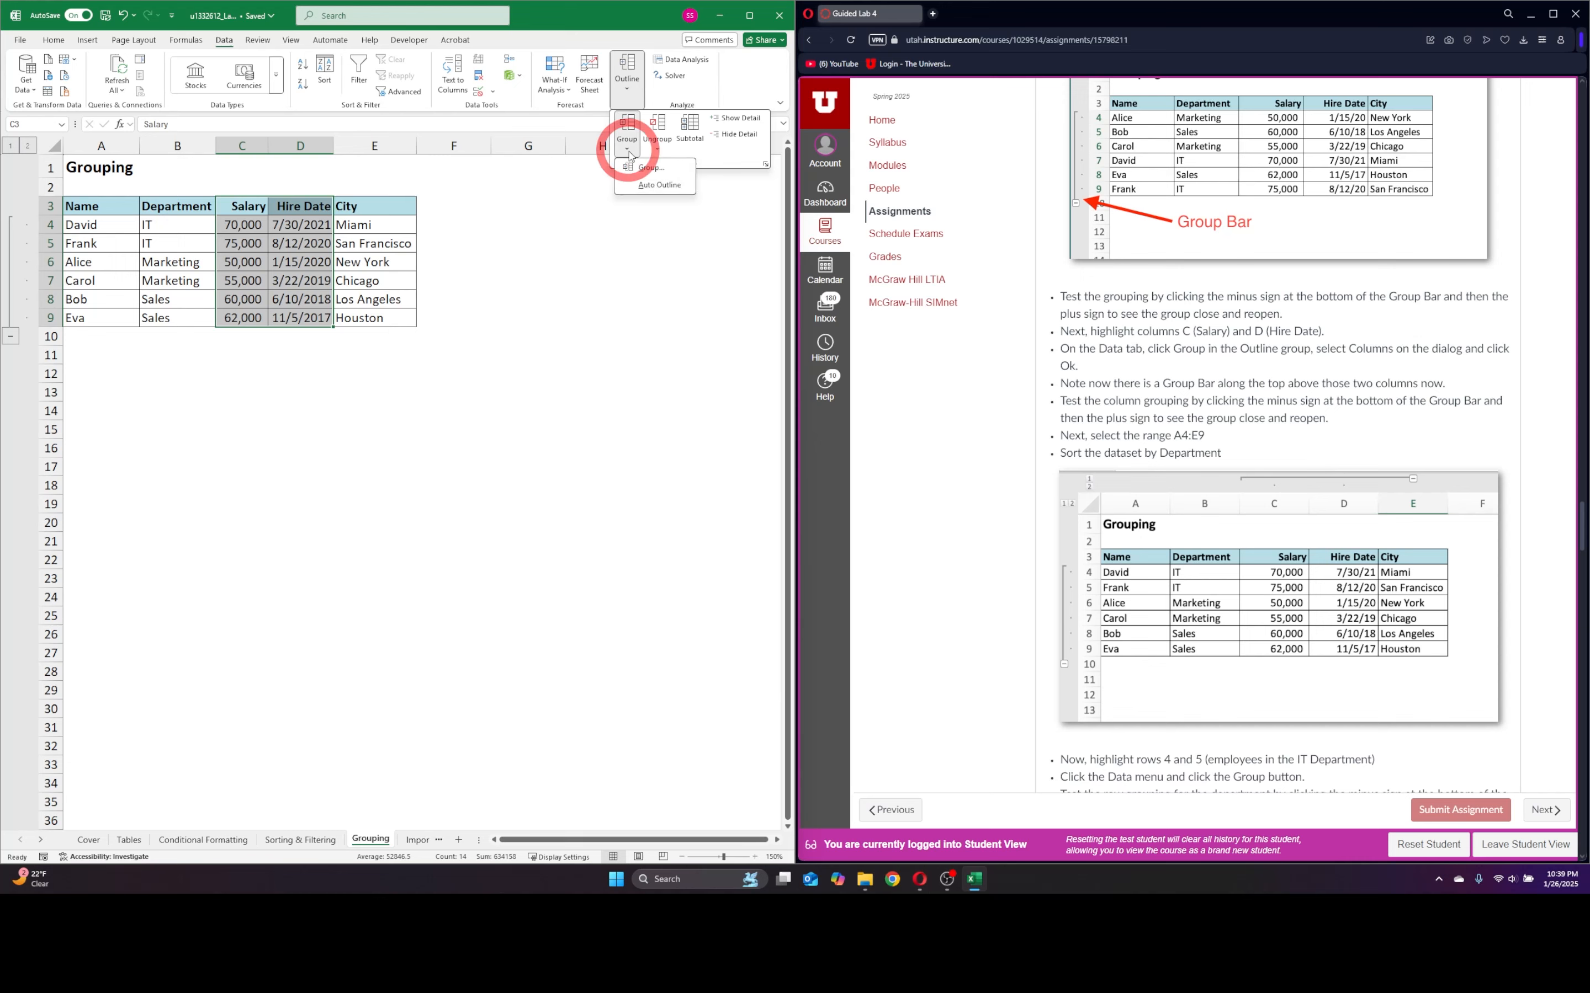
{"action": "left_click", "coordinate": [650, 168]}
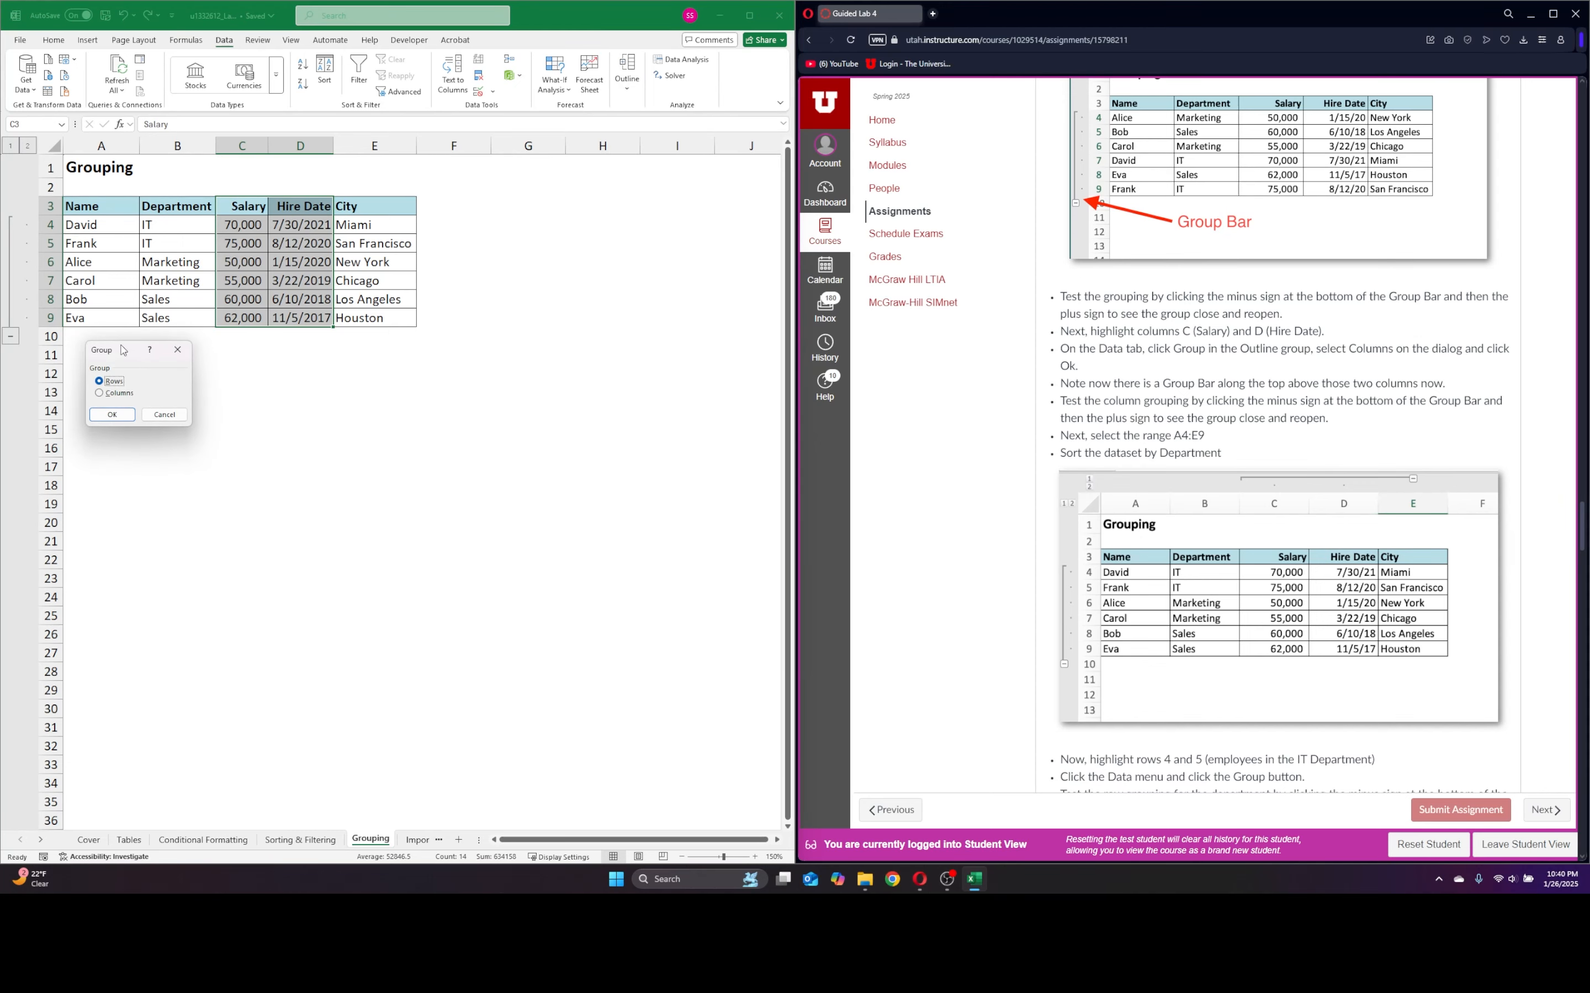
{"action": "left_click", "coordinate": [100, 393]}
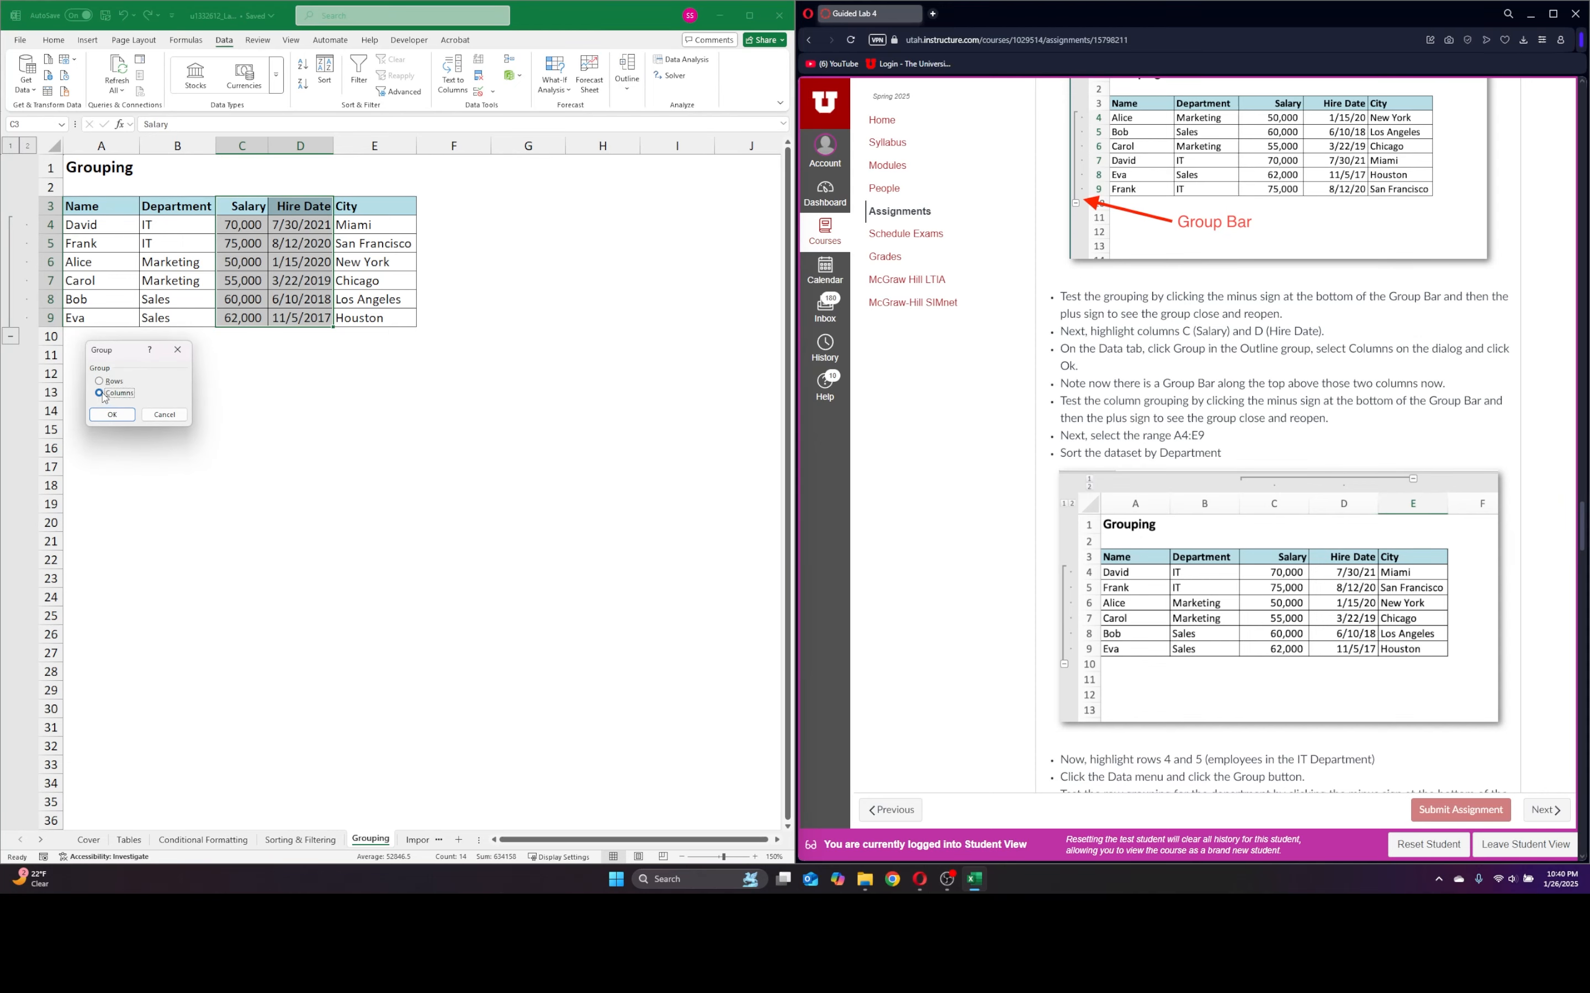
{"action": "left_click", "coordinate": [119, 417]}
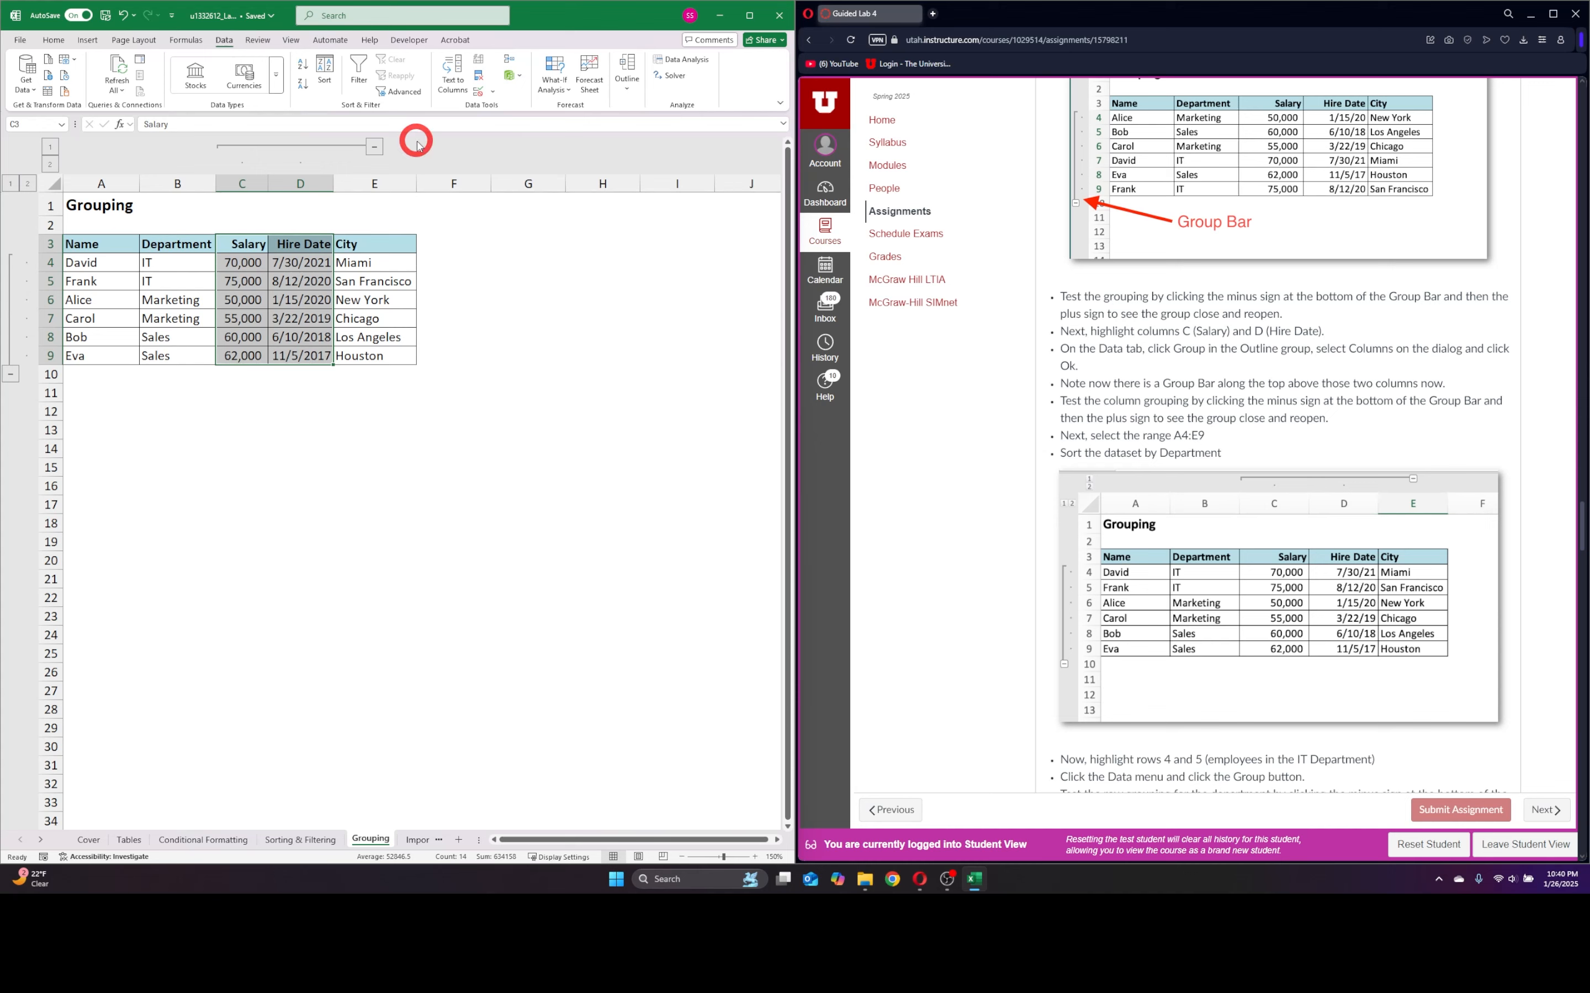
- Test the group over columns C and D by collapsing and expanding it twice
{"action": "left_click", "coordinate": [374, 146]}
{"action": "left_click", "coordinate": [256, 148]}
{"action": "left_click", "coordinate": [373, 146]}
{"action": "left_click", "coordinate": [257, 148]}
{"action": "left_click", "coordinate": [527, 335]}
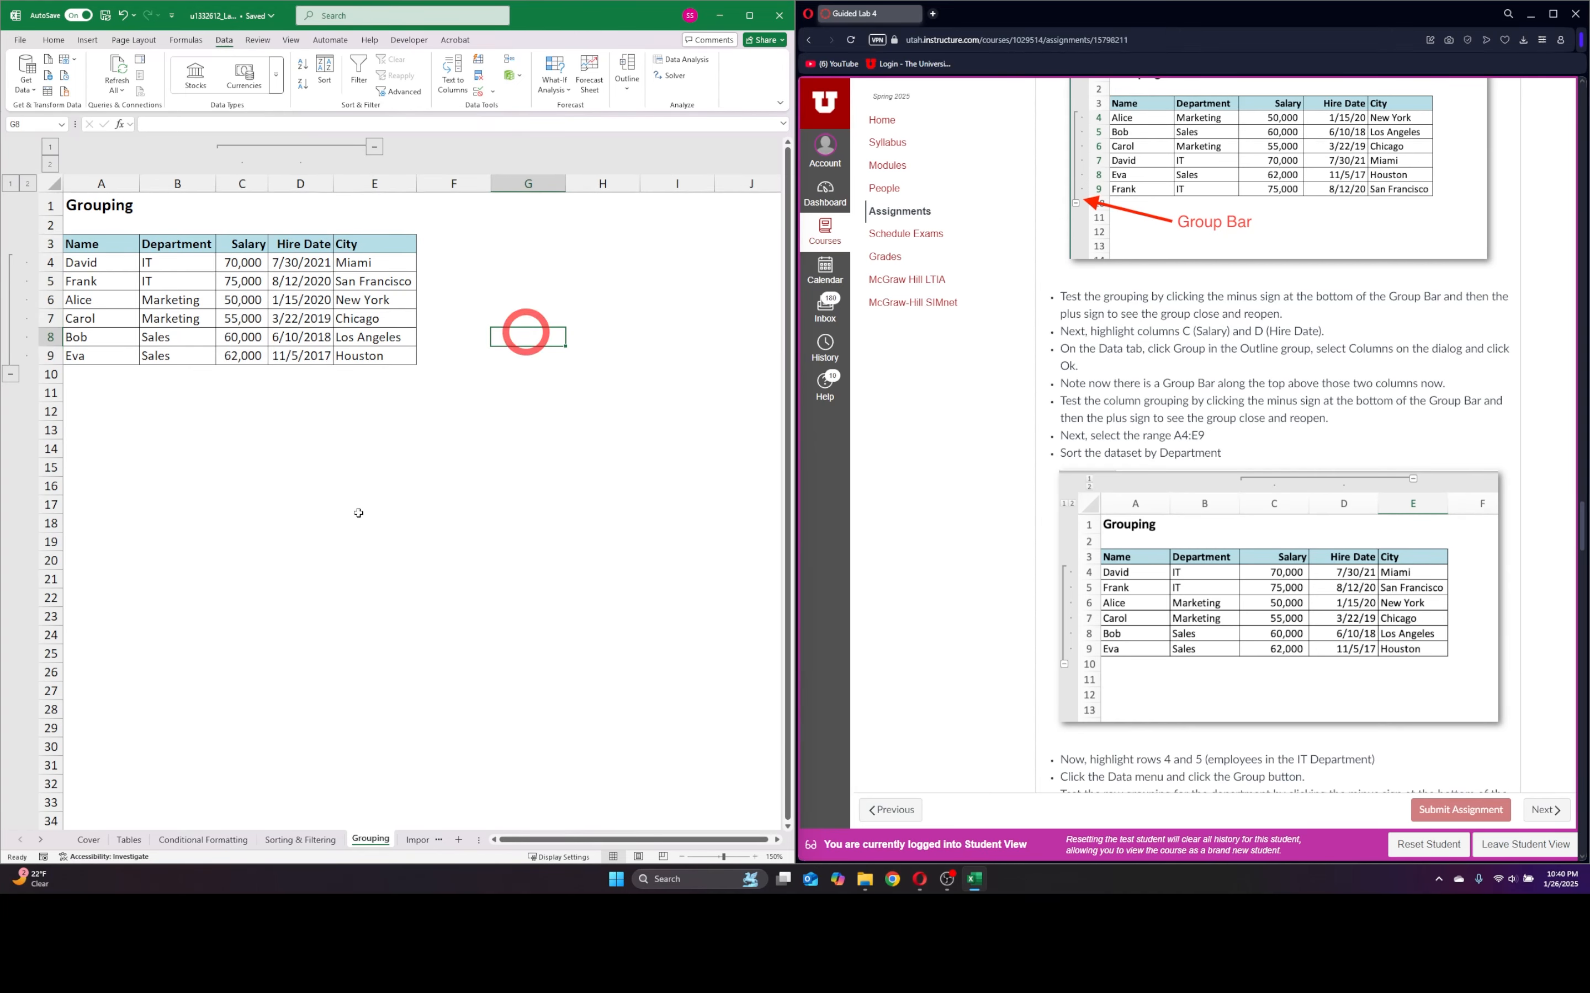
- Read the lab's sorting instructions and sort the Grouping dataset A4:E9 by Department on cell values, A to Z
{"action": "left_click", "coordinate": [301, 542]}
{"action": "scroll", "coordinate": [1181, 530], "scroll_direction": "down", "scroll_amount": 1}
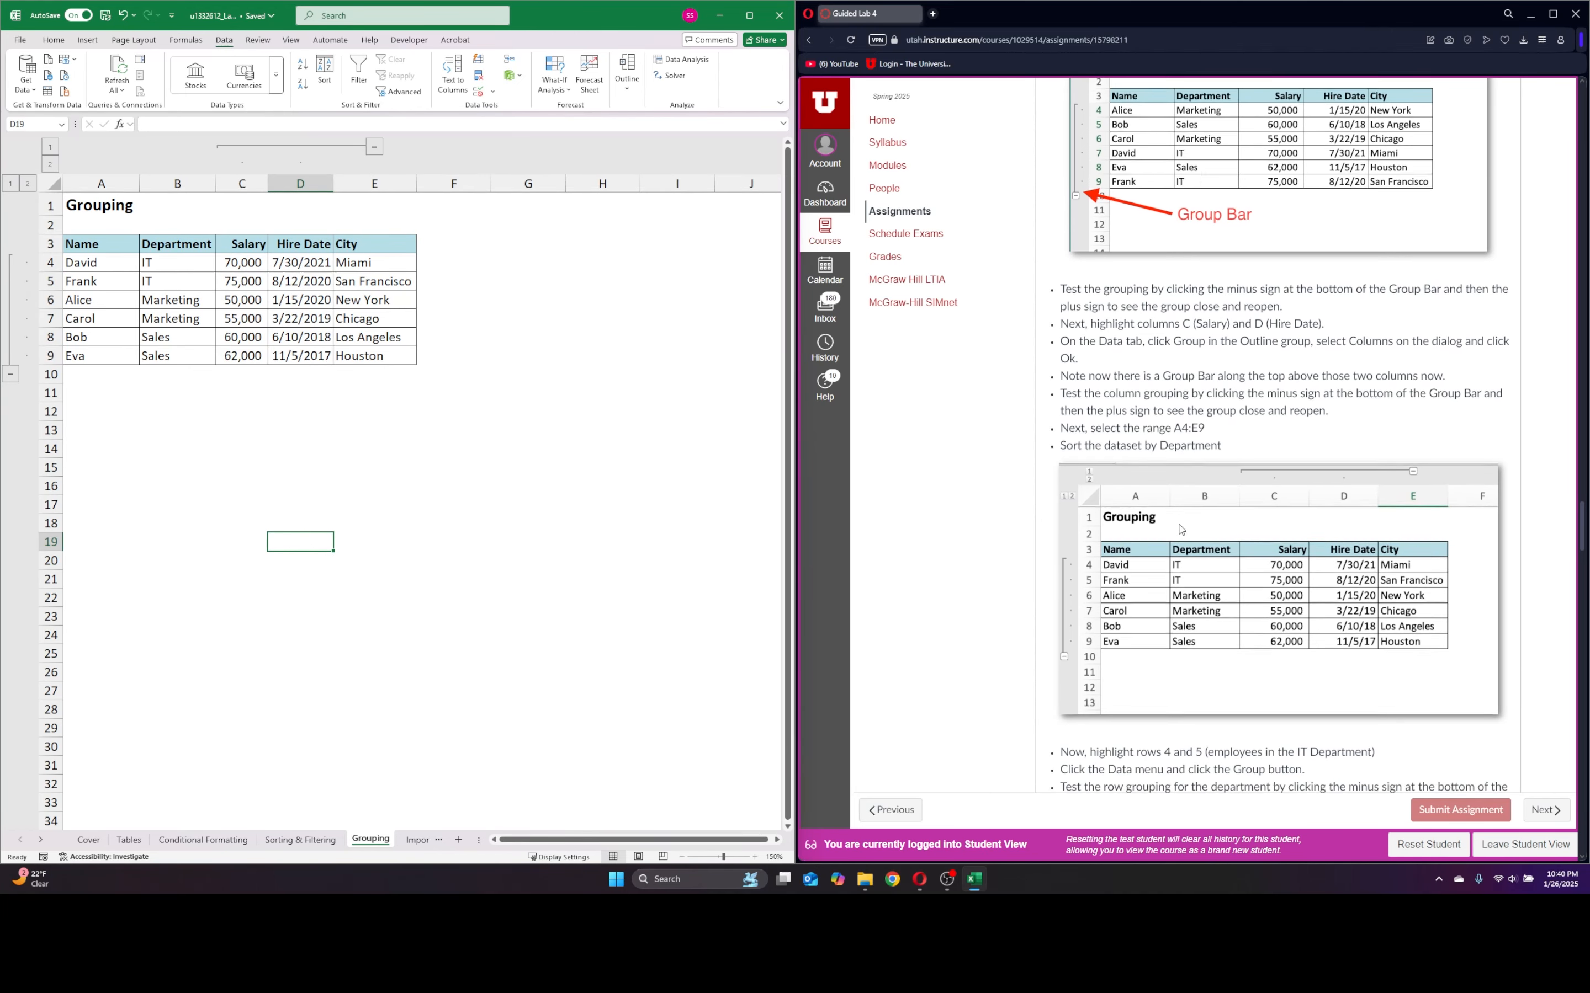
{"action": "scroll", "coordinate": [1181, 530], "scroll_direction": "down", "scroll_amount": 3}
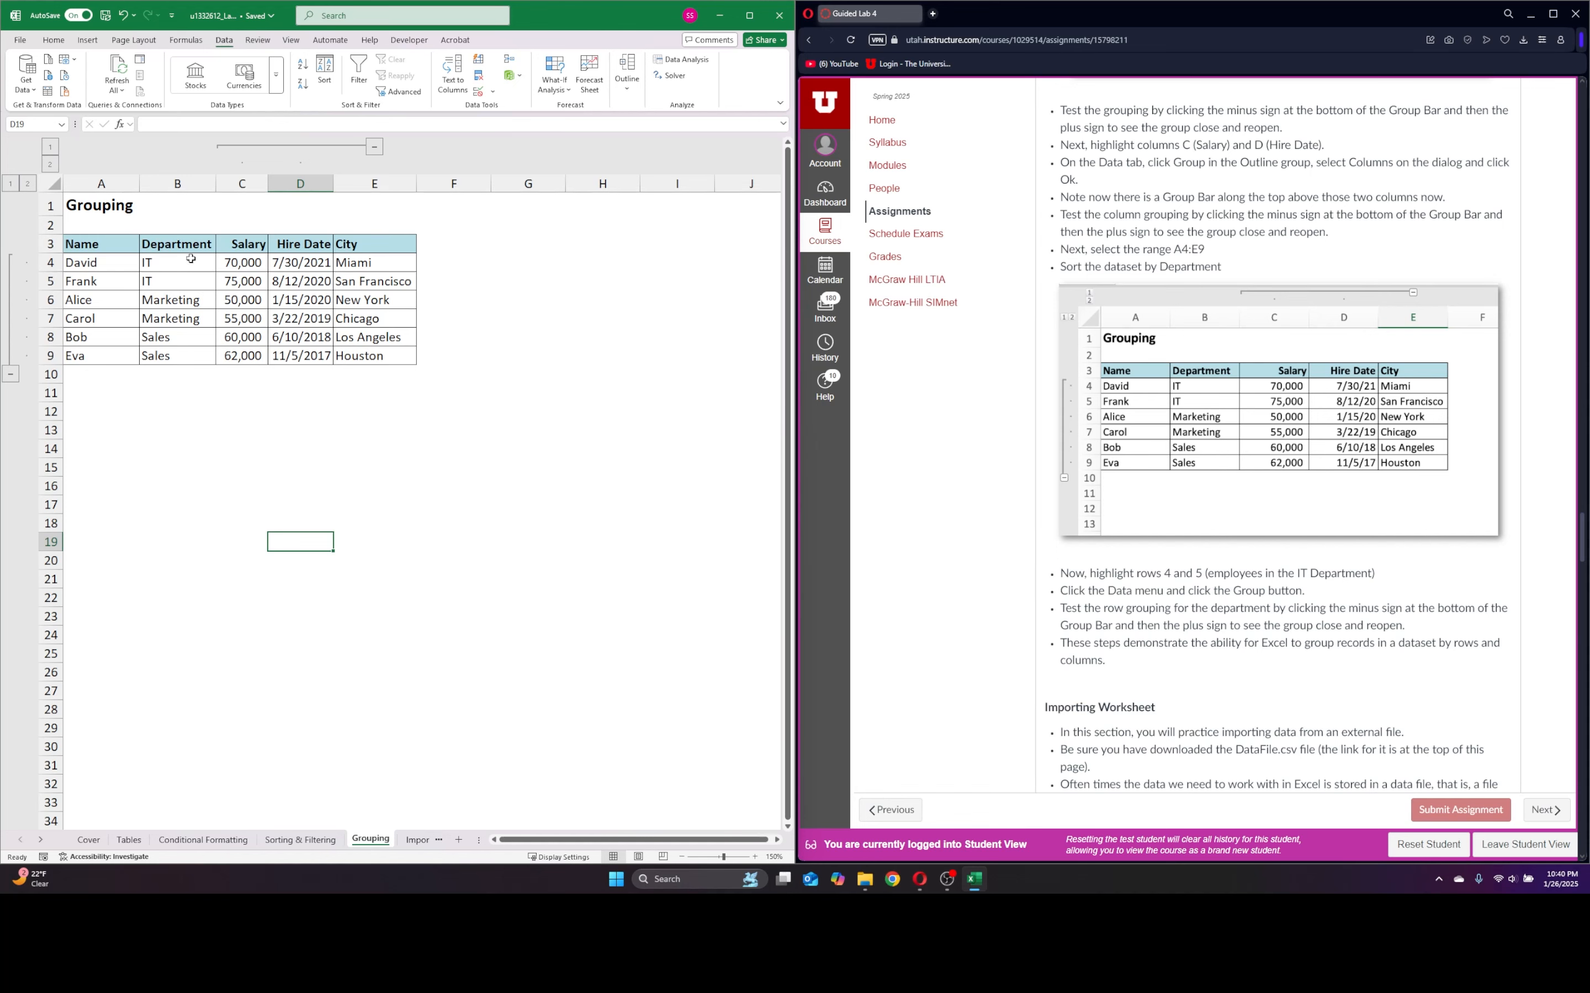
{"action": "left_click_drag", "start_coordinate": [83, 248], "coordinate": [378, 355]}
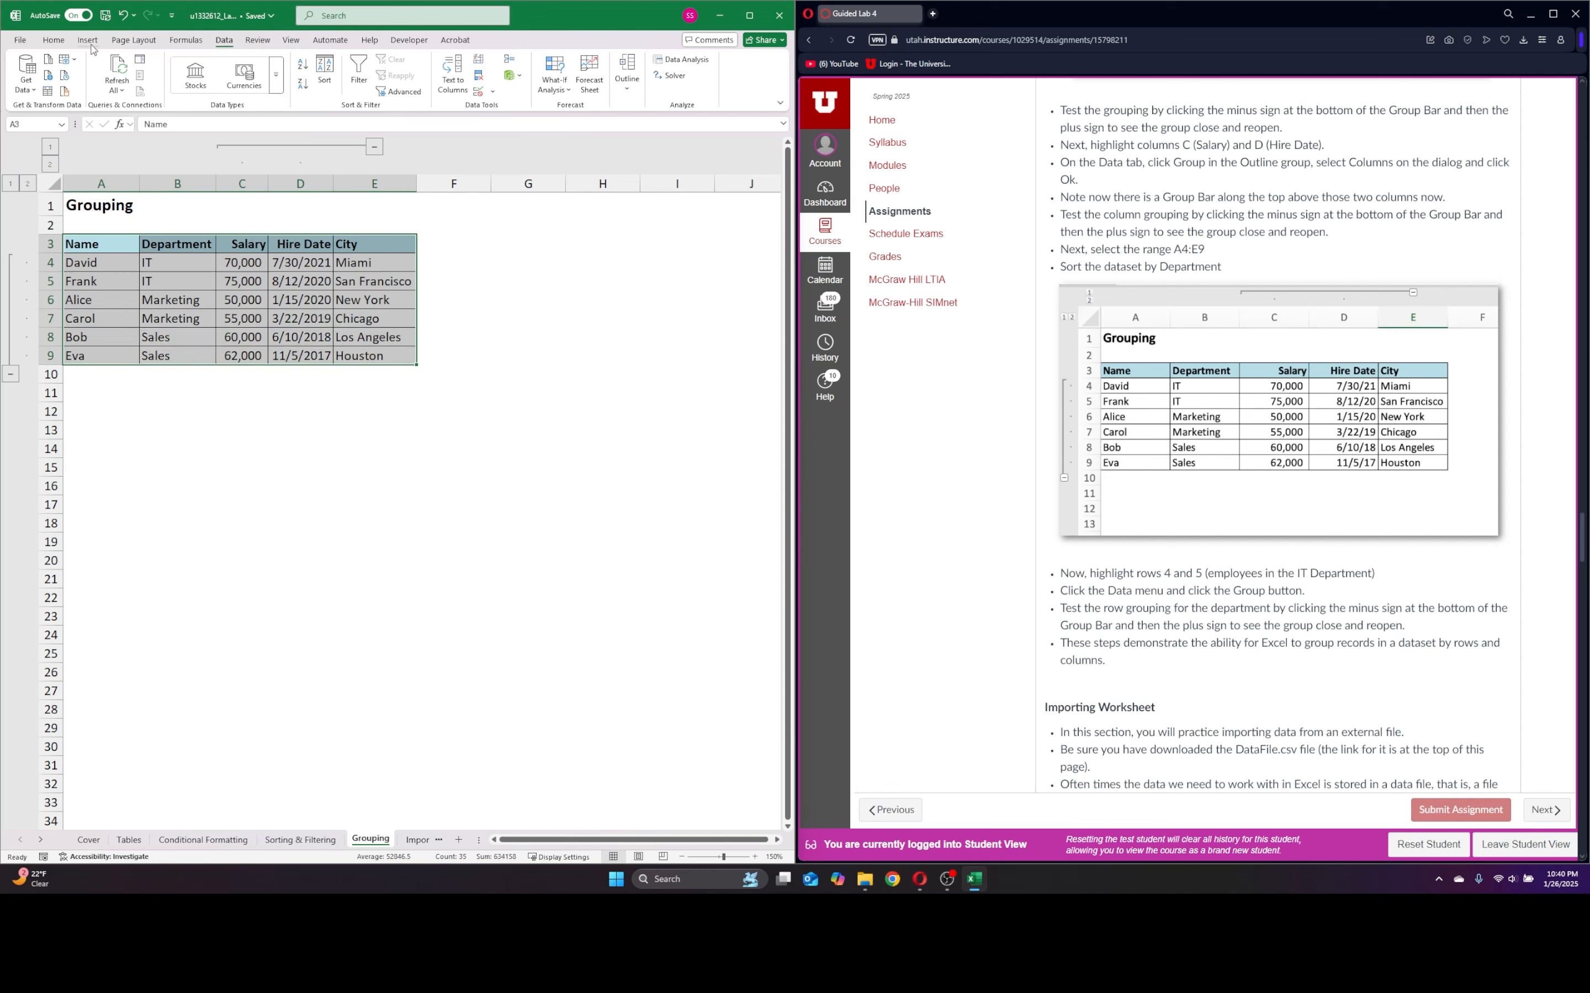
{"action": "left_click", "coordinate": [325, 72]}
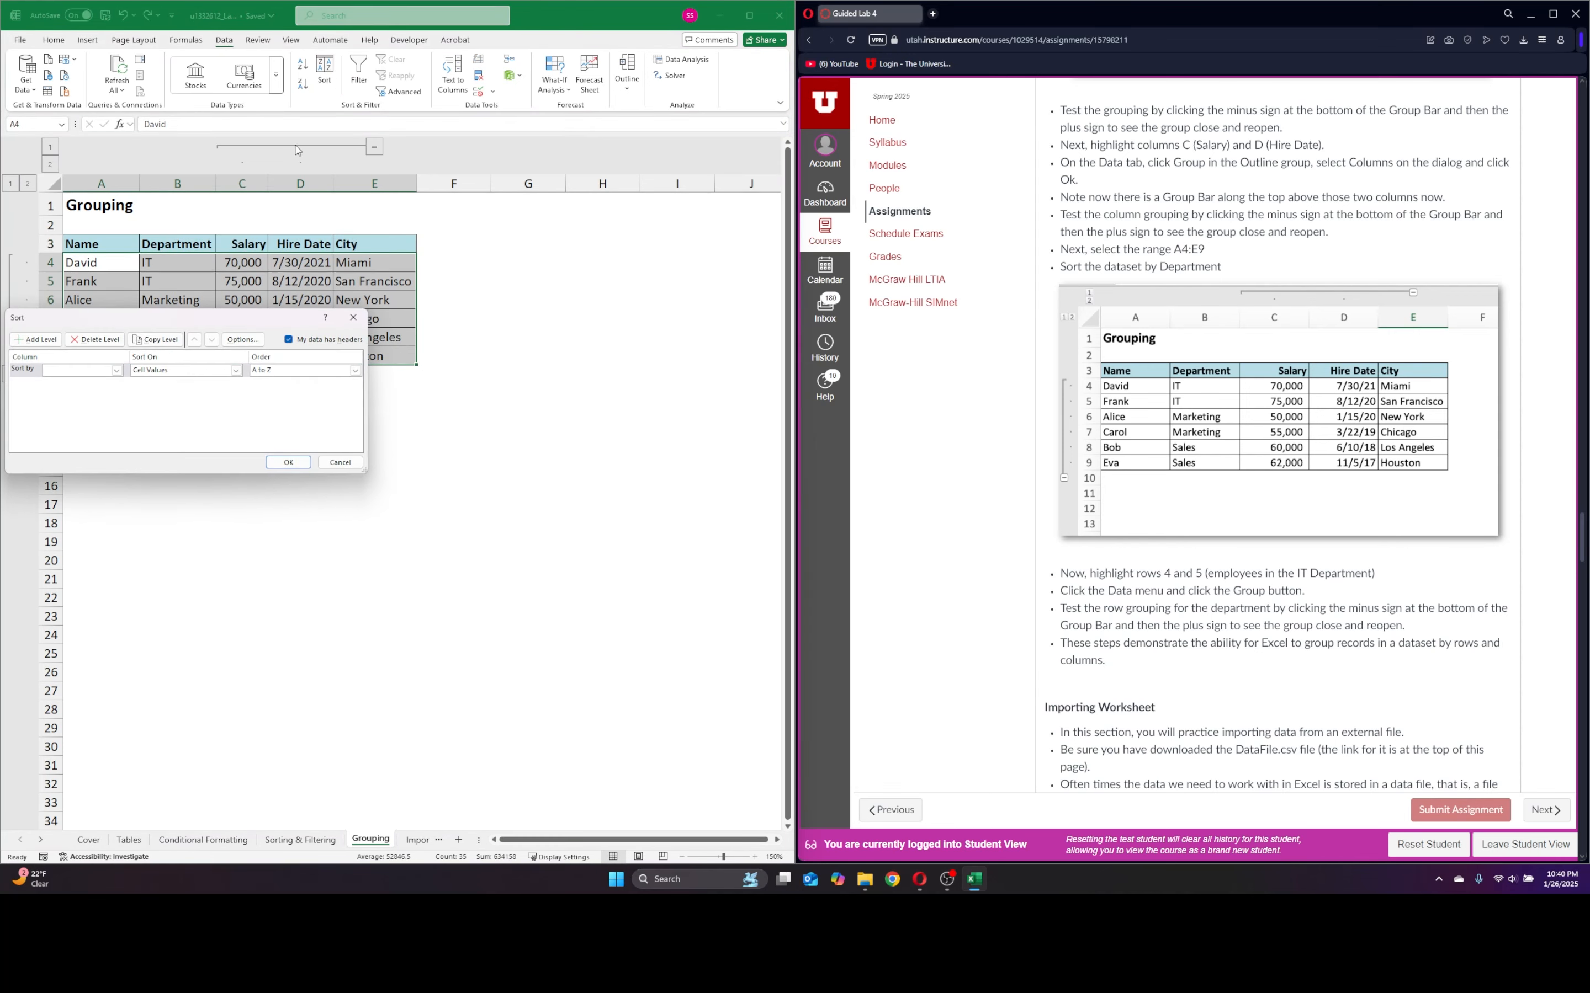
{"action": "left_click_drag", "start_coordinate": [179, 324], "coordinate": [591, 236]}
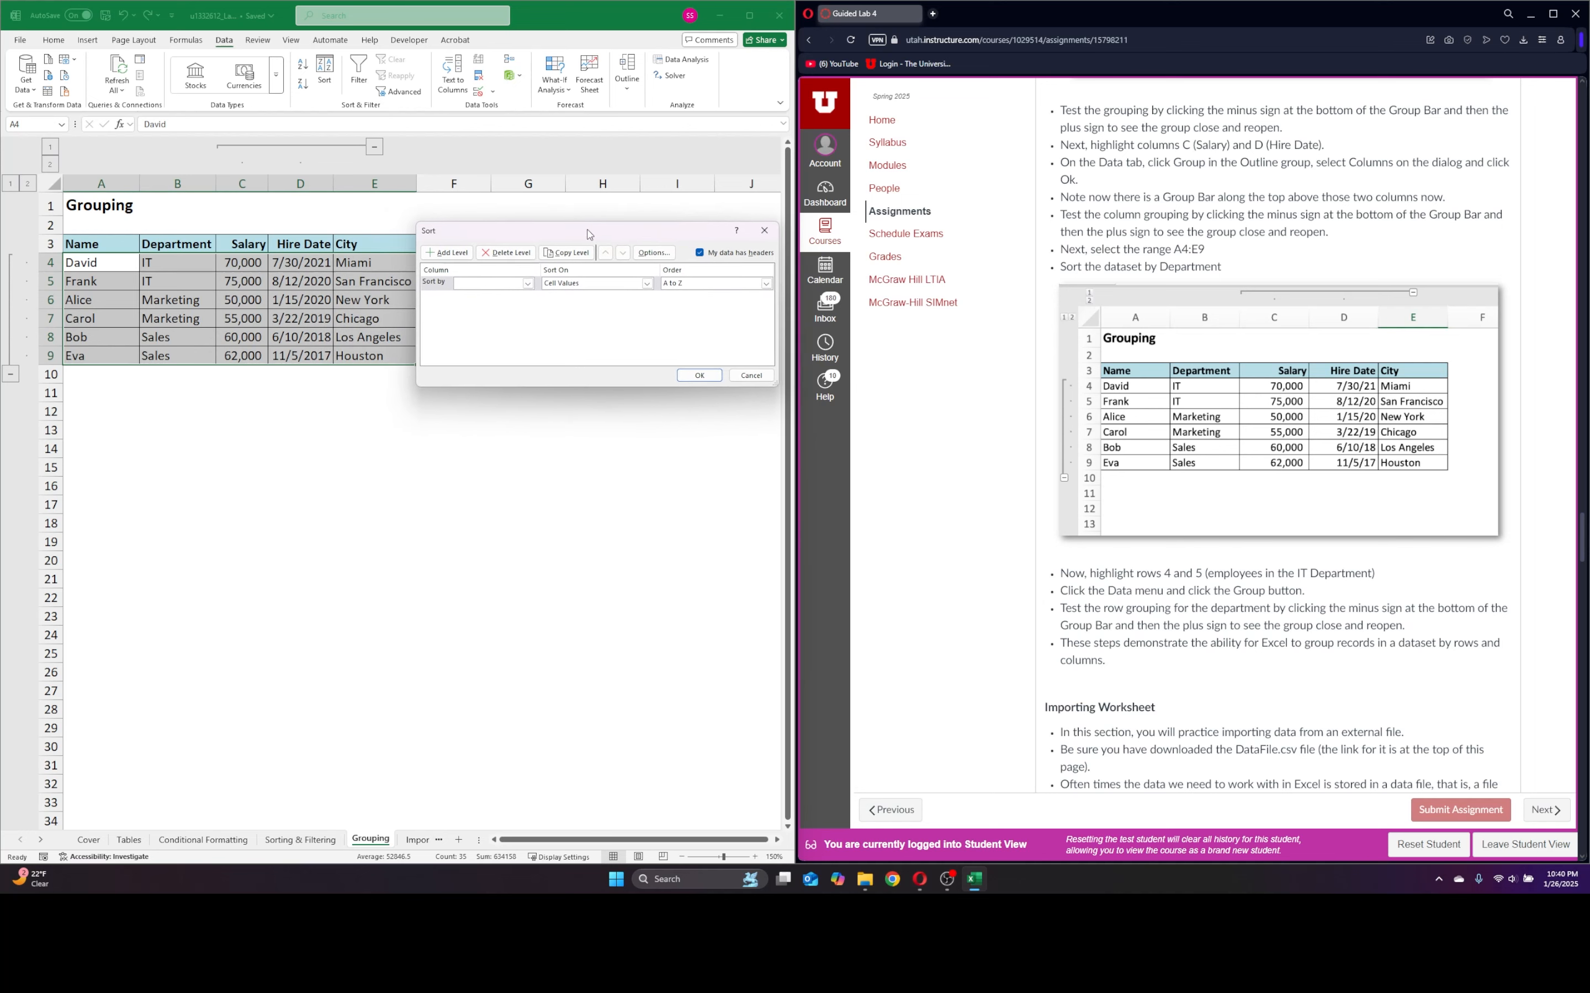
{"action": "left_click", "coordinate": [528, 282]}
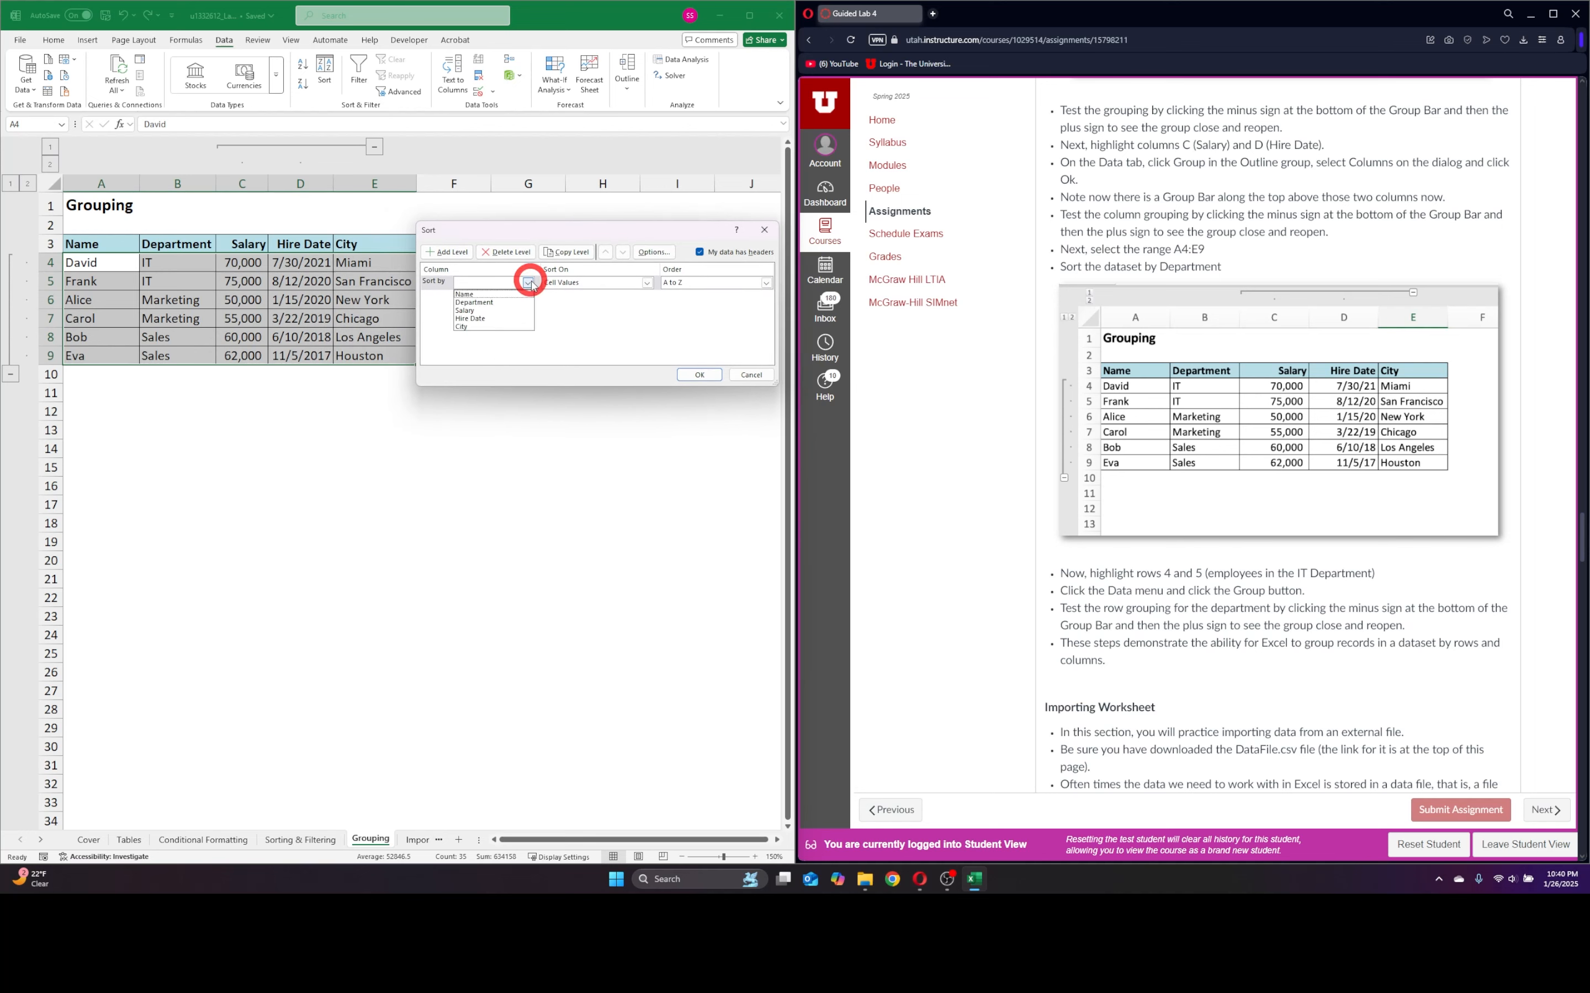
{"action": "left_click", "coordinate": [497, 303]}
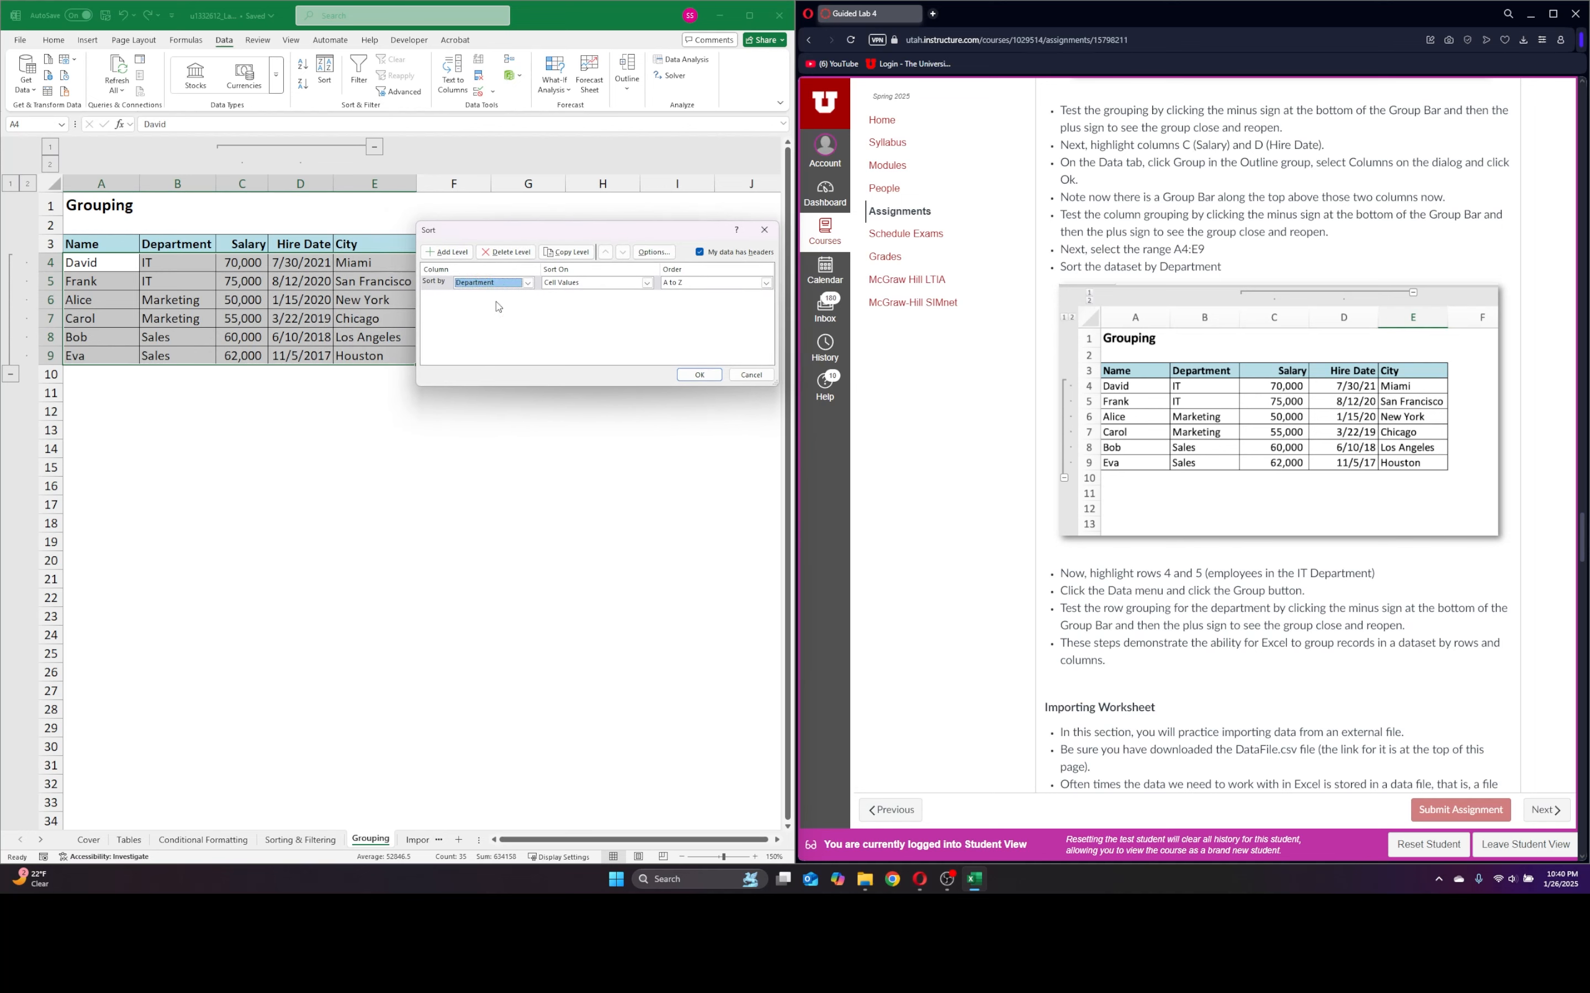
{"action": "left_click", "coordinate": [718, 283]}
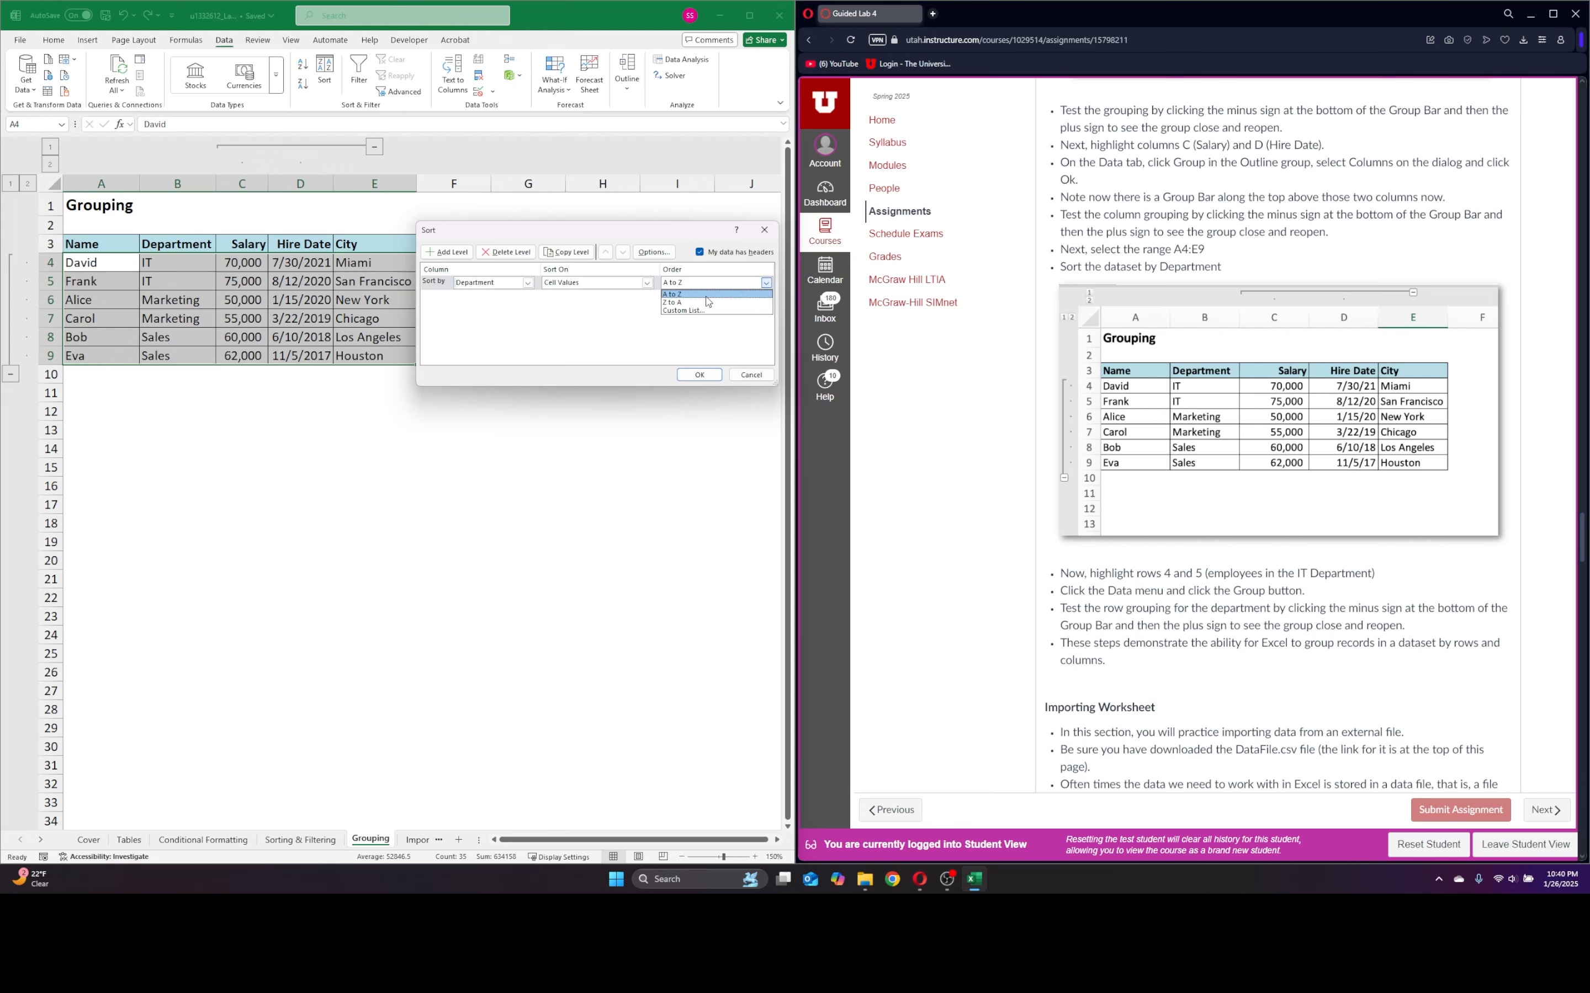
{"action": "left_click", "coordinate": [707, 296]}
{"action": "left_click", "coordinate": [698, 375]}
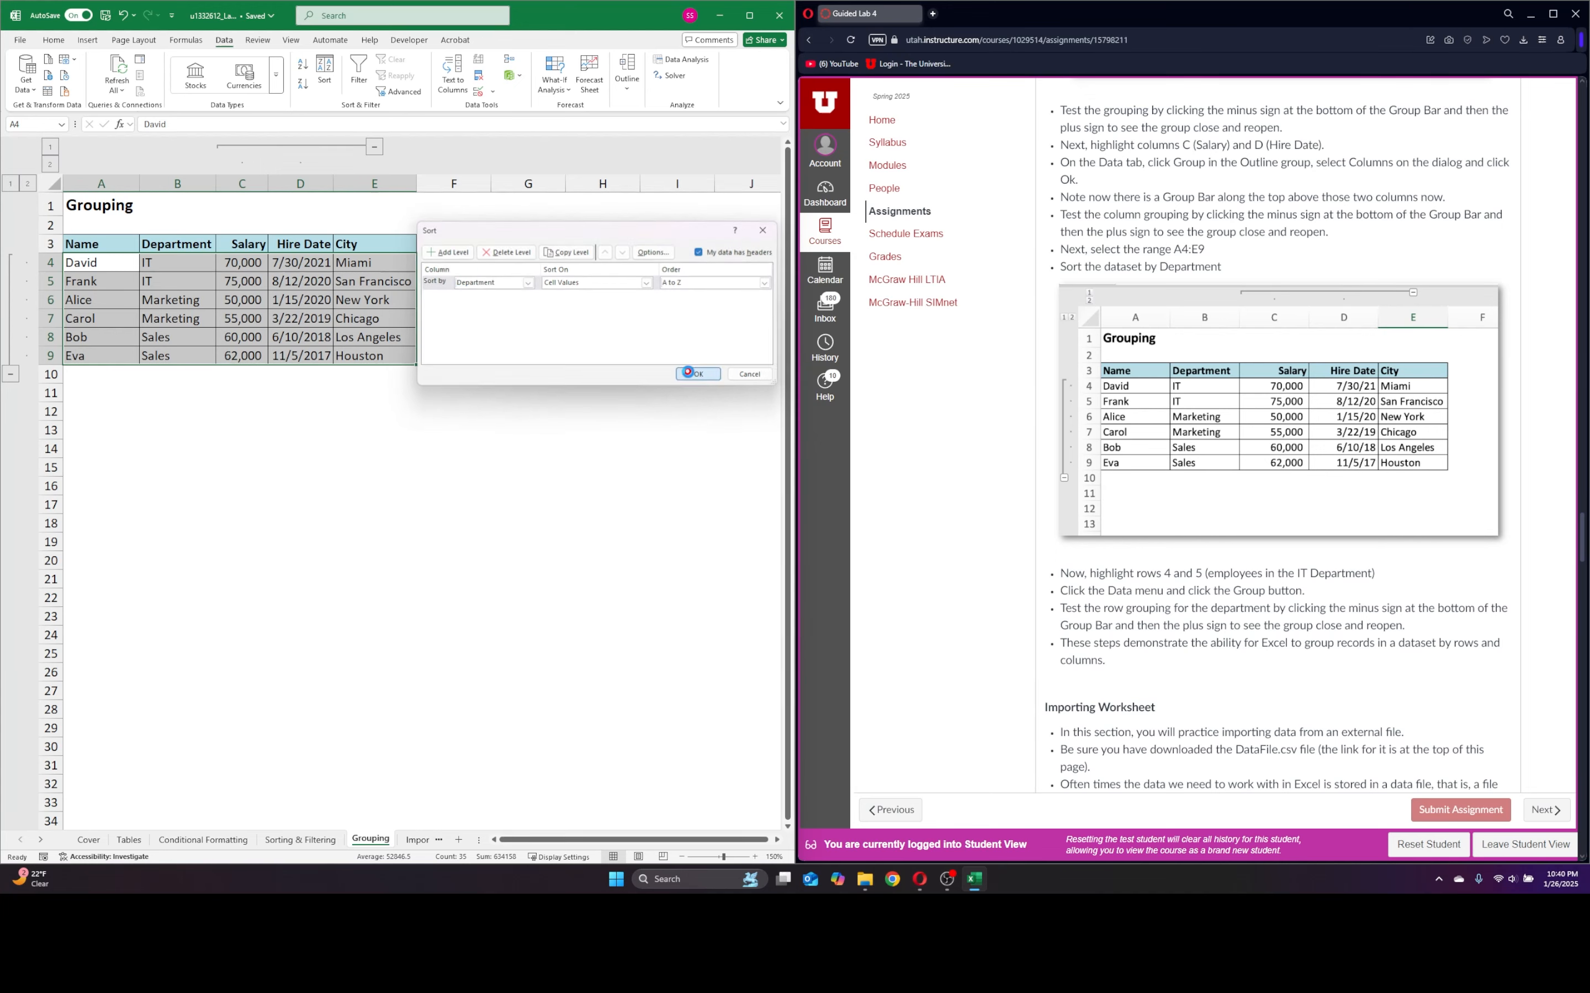
{"action": "left_click", "coordinate": [286, 448]}
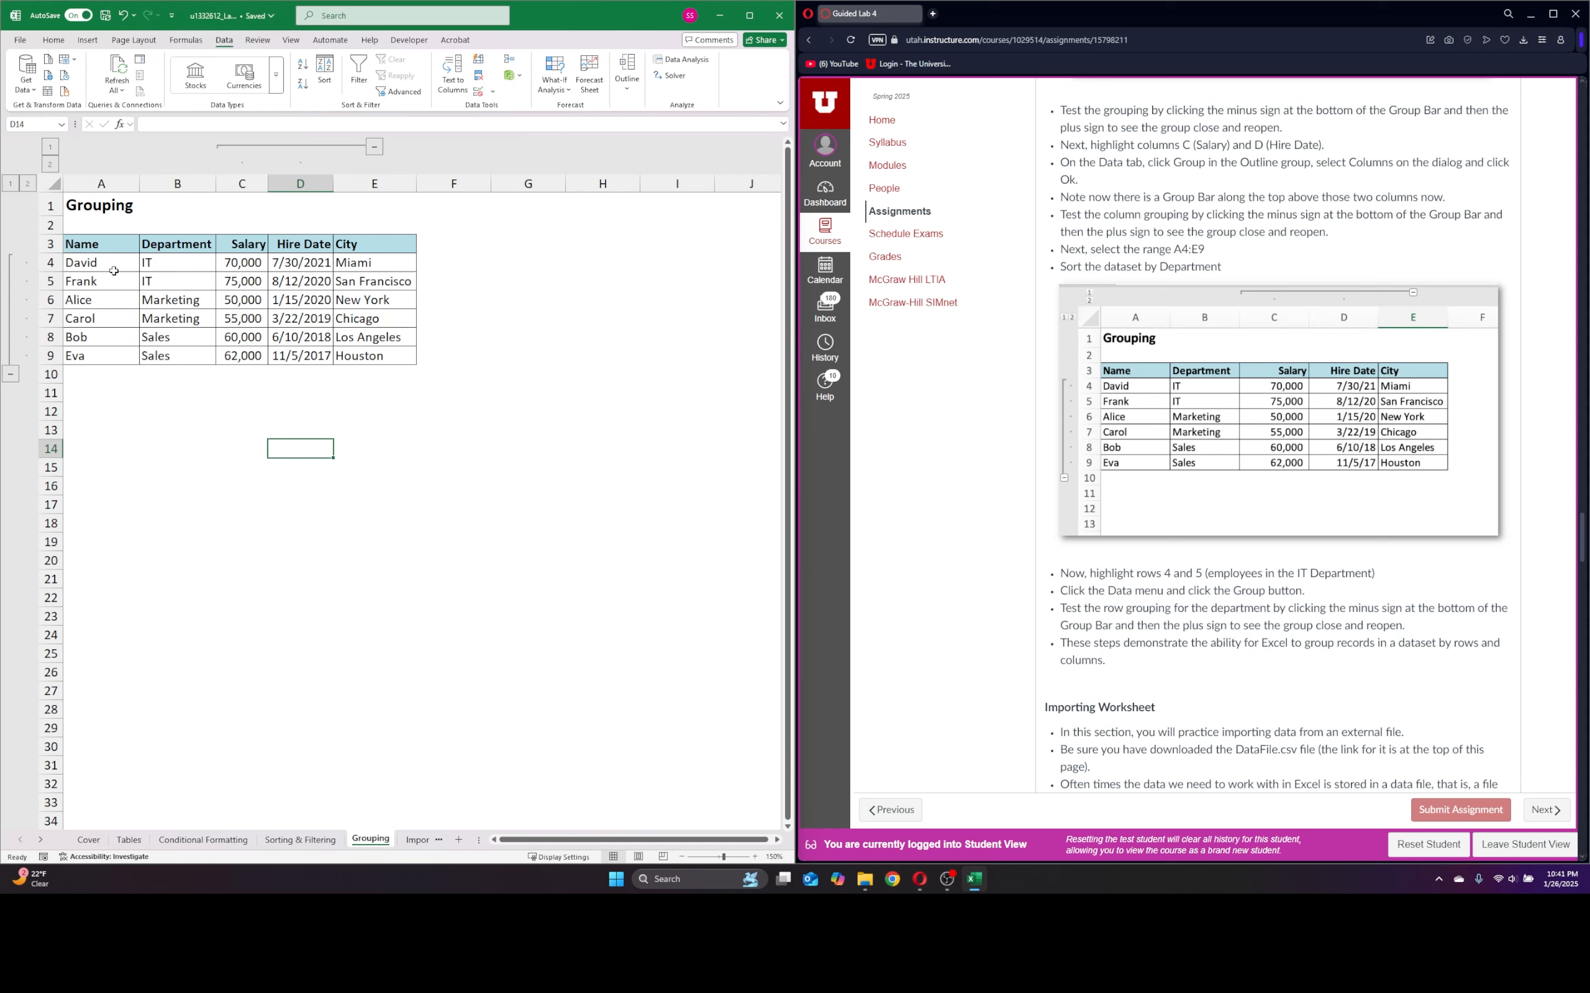
- Group the IT Department records in rows 4 and 5, cells A4:E5, by rows
{"action": "left_click_drag", "start_coordinate": [87, 265], "coordinate": [362, 283]}
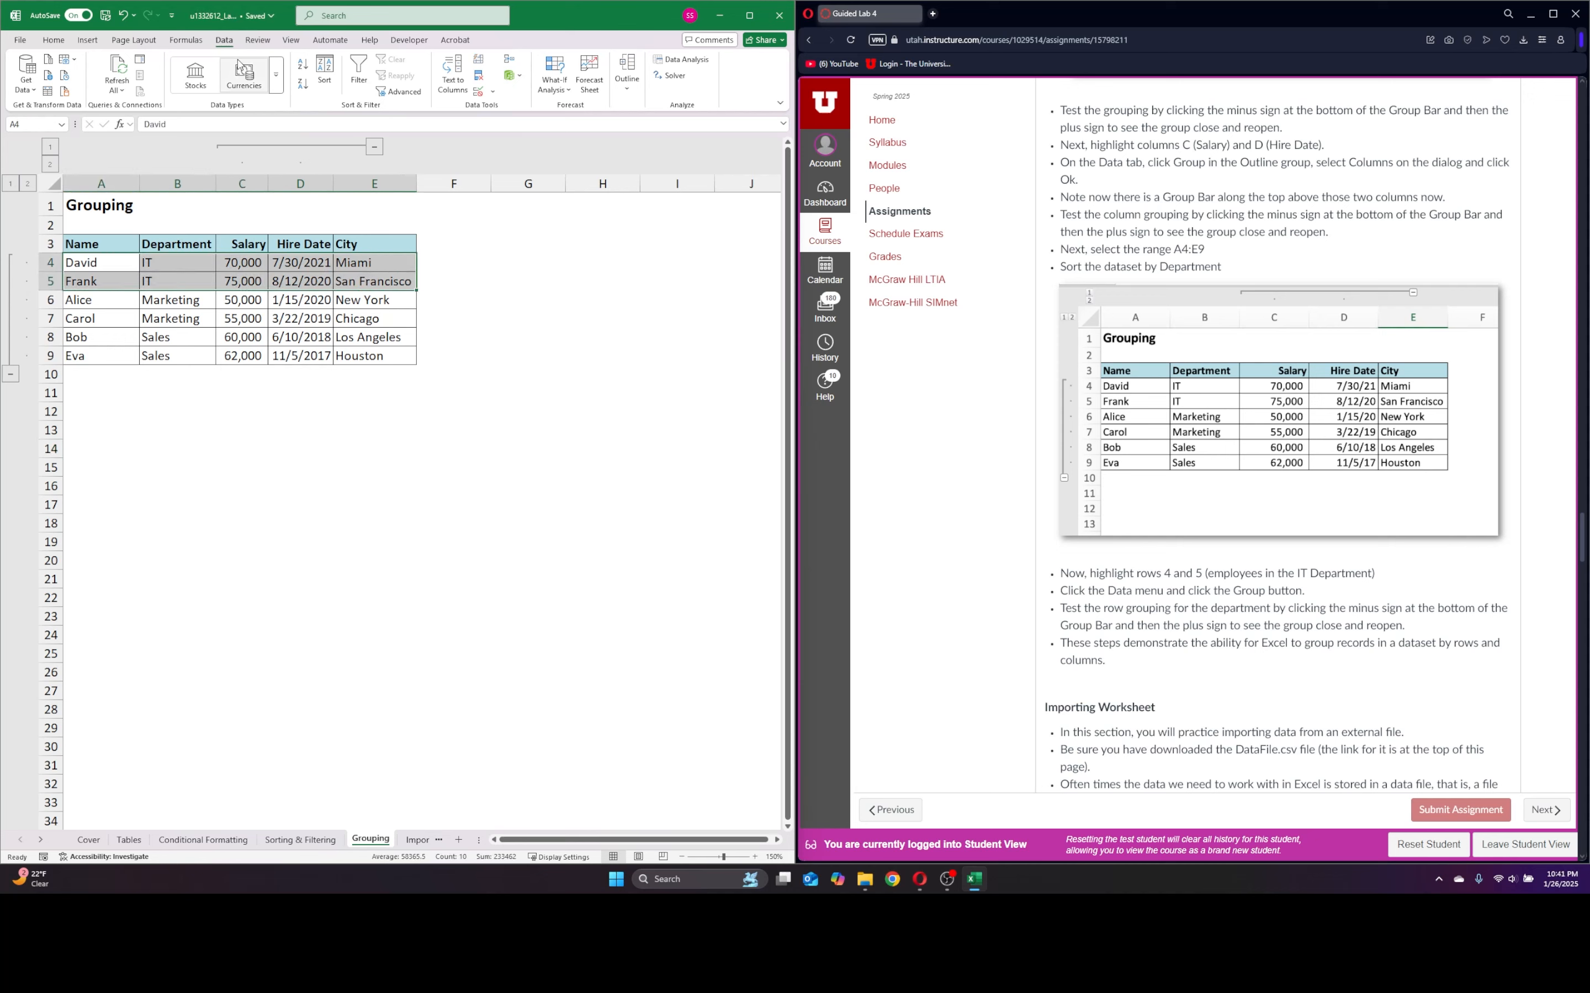
{"action": "left_click", "coordinate": [627, 74]}
{"action": "left_click", "coordinate": [624, 148]}
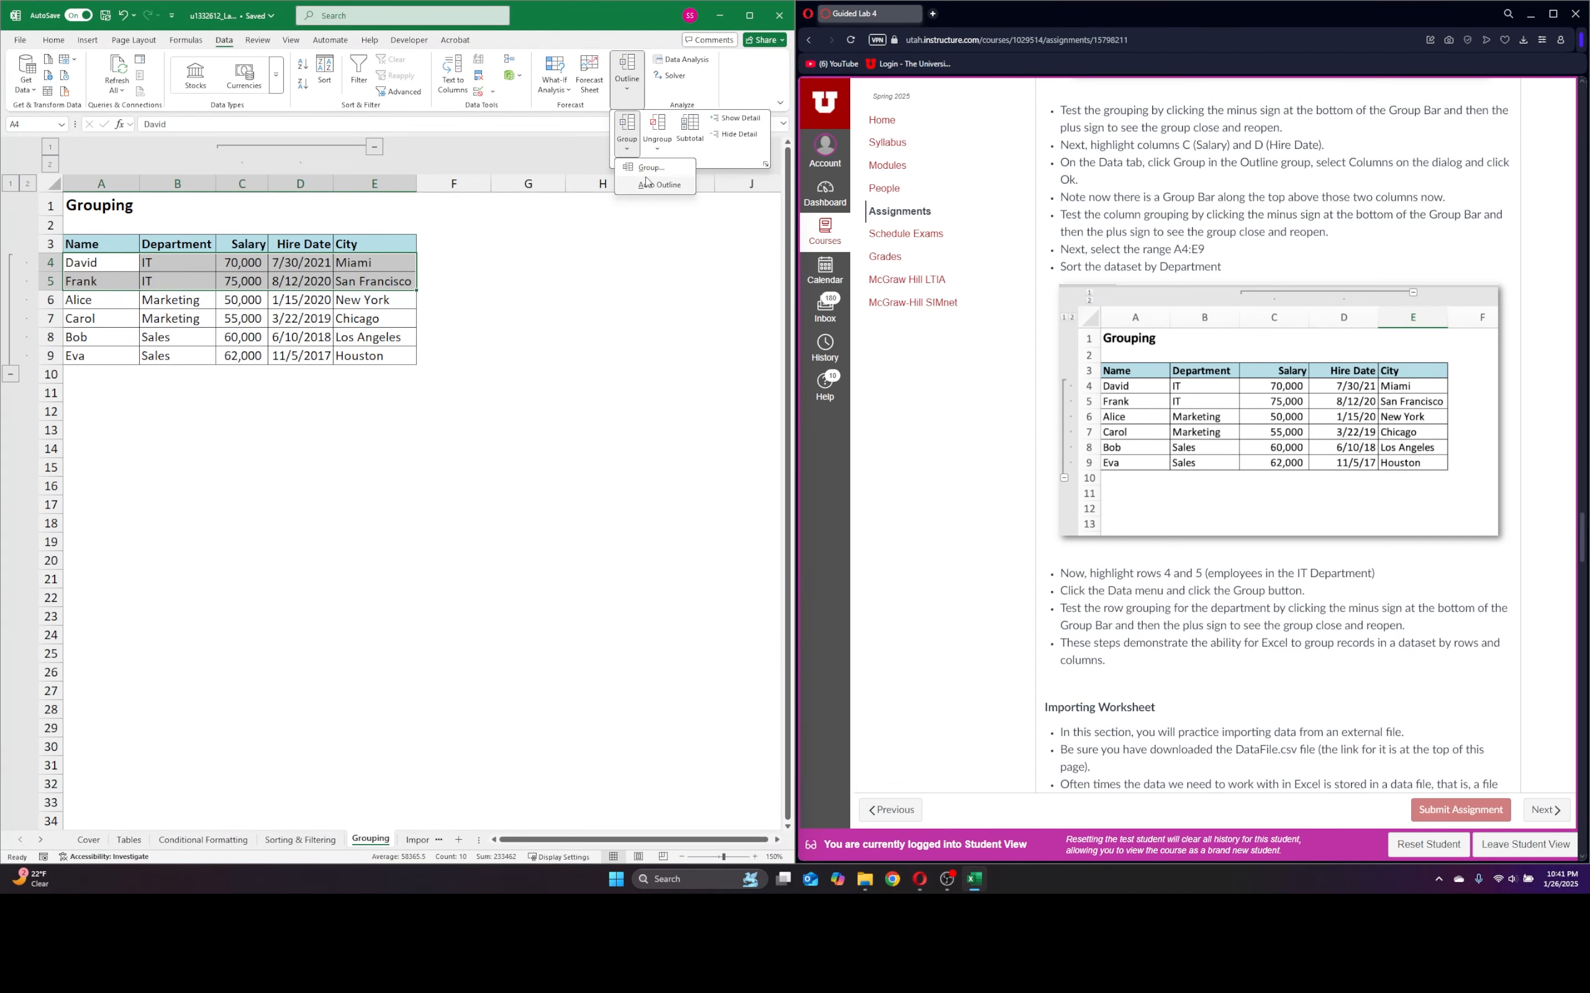
{"action": "left_click", "coordinate": [644, 172]}
{"action": "left_click", "coordinate": [570, 326]}
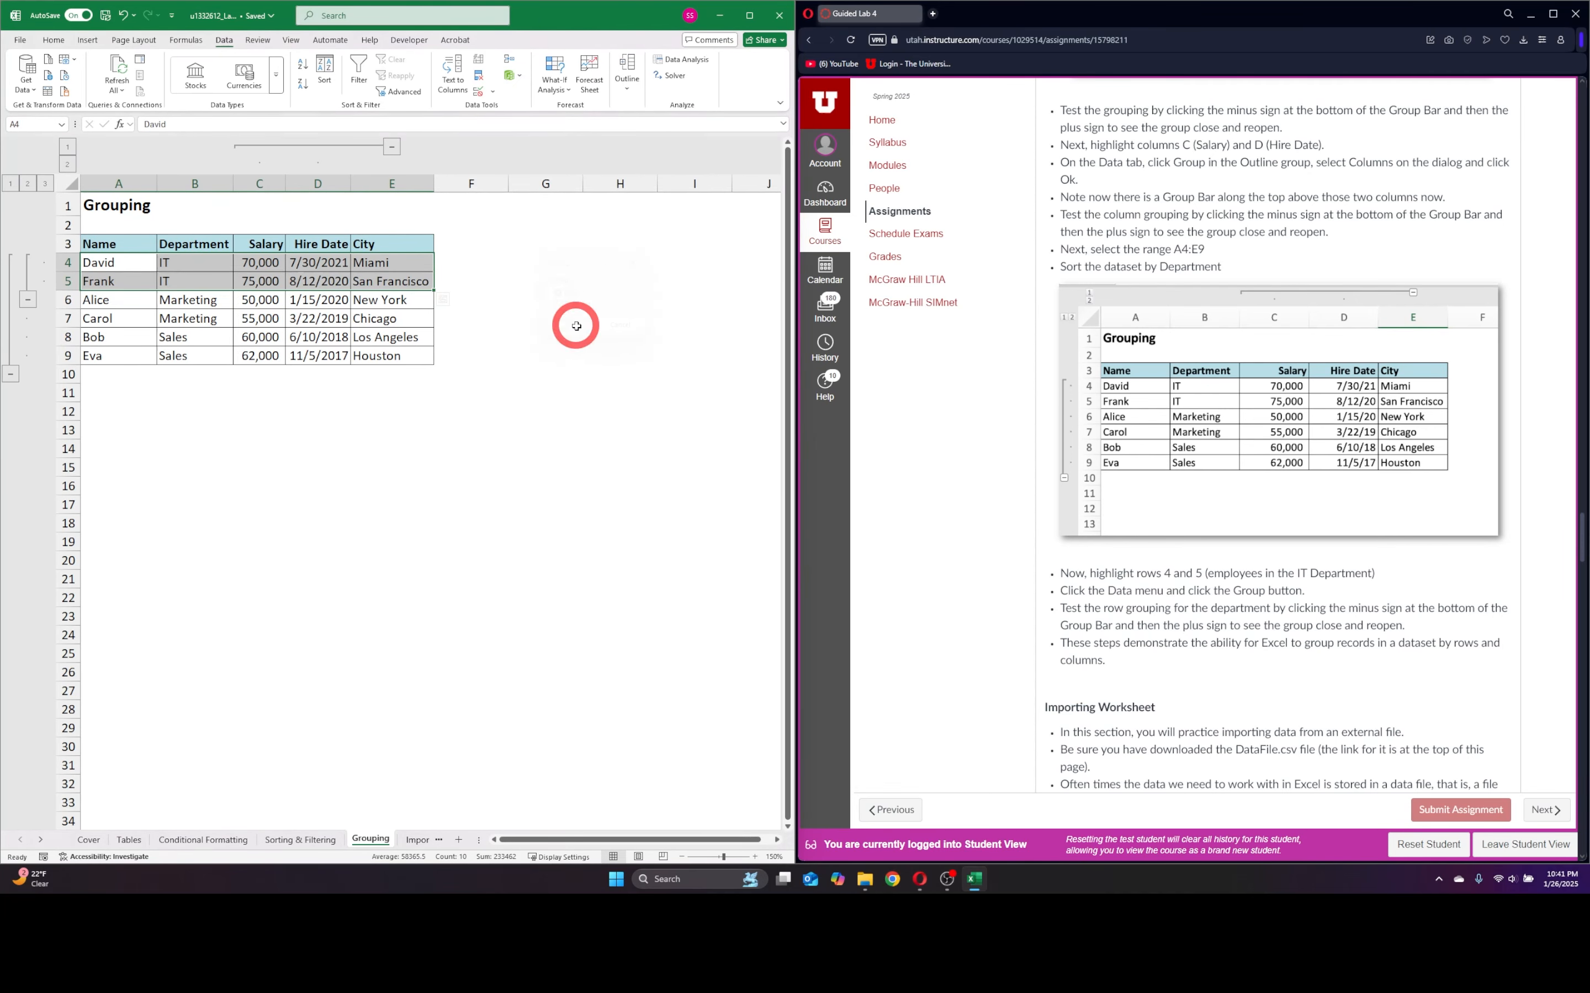
{"action": "left_click", "coordinate": [349, 436]}
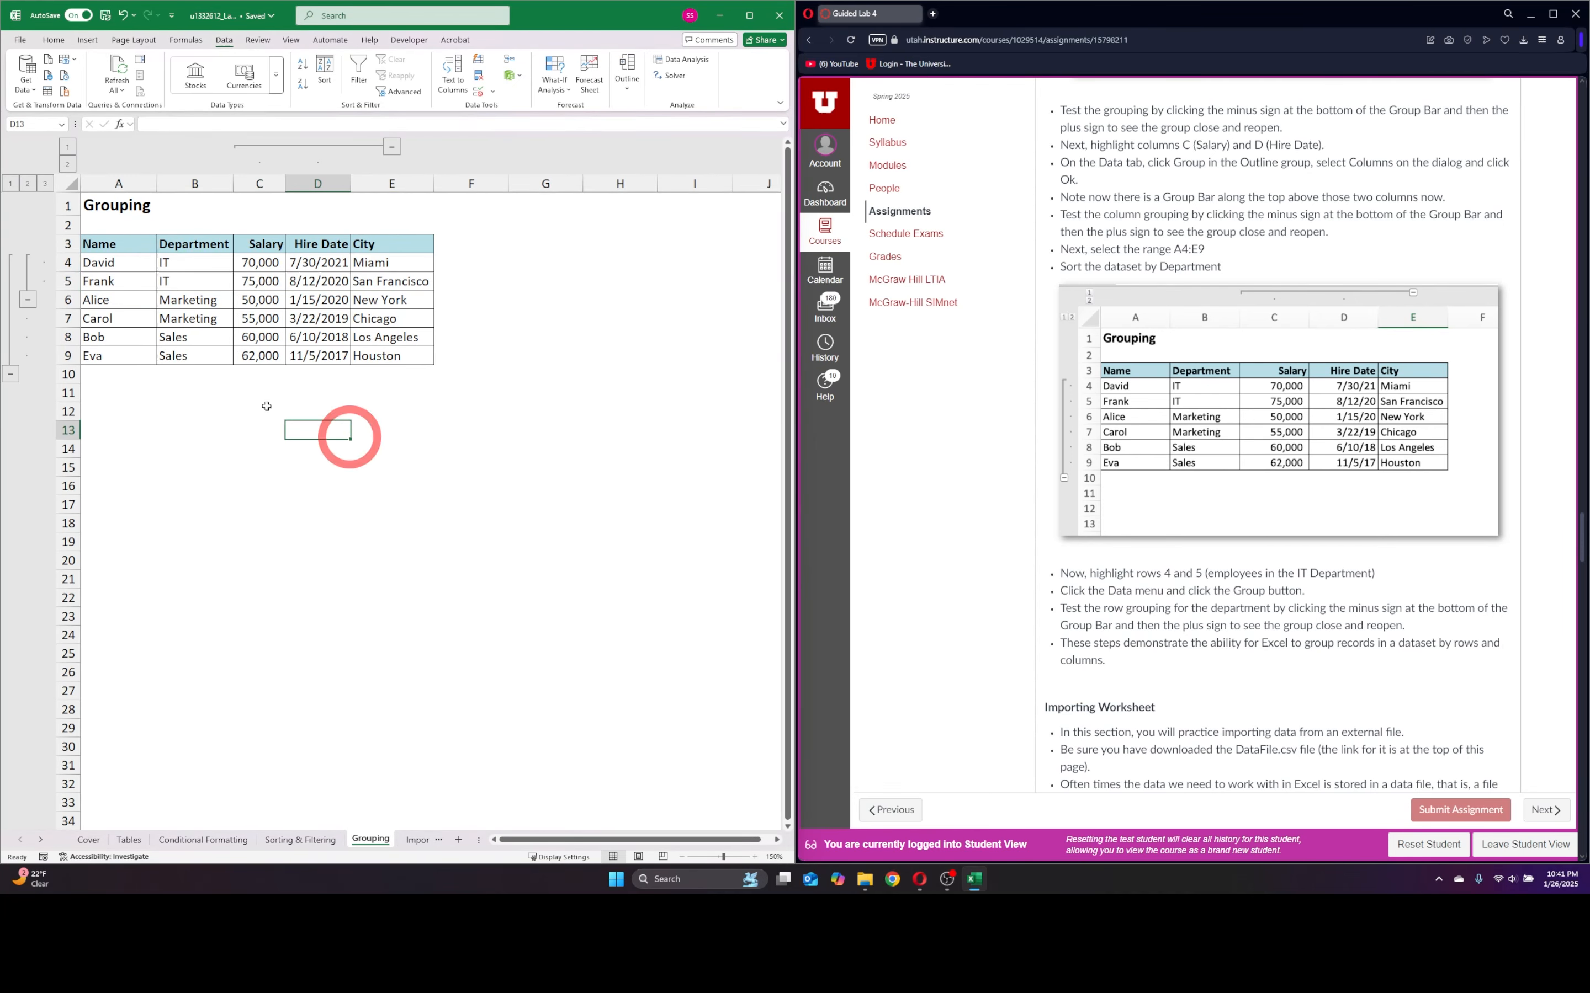
- Test the nested row groups by collapsing and expanding rows 4 to 5 and the outer group of rows 4 to 9
{"action": "left_click", "coordinate": [27, 301]}
{"action": "left_click", "coordinate": [29, 263]}
{"action": "left_click", "coordinate": [28, 300]}
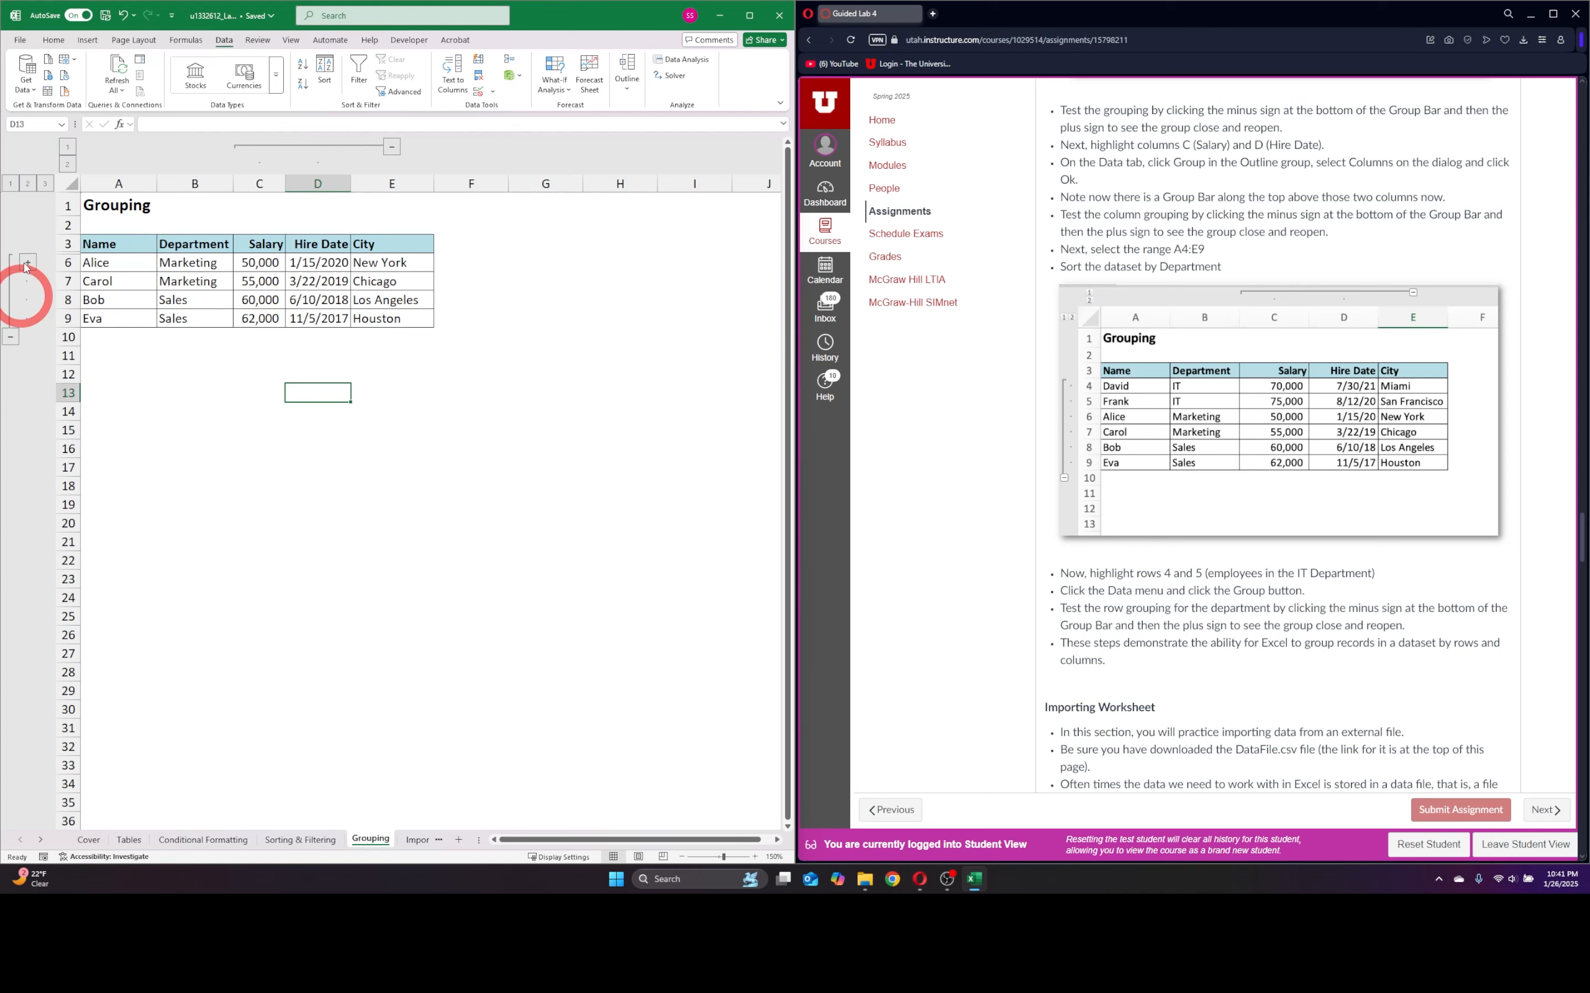
{"action": "left_click", "coordinate": [29, 263]}
{"action": "left_click", "coordinate": [13, 373]}
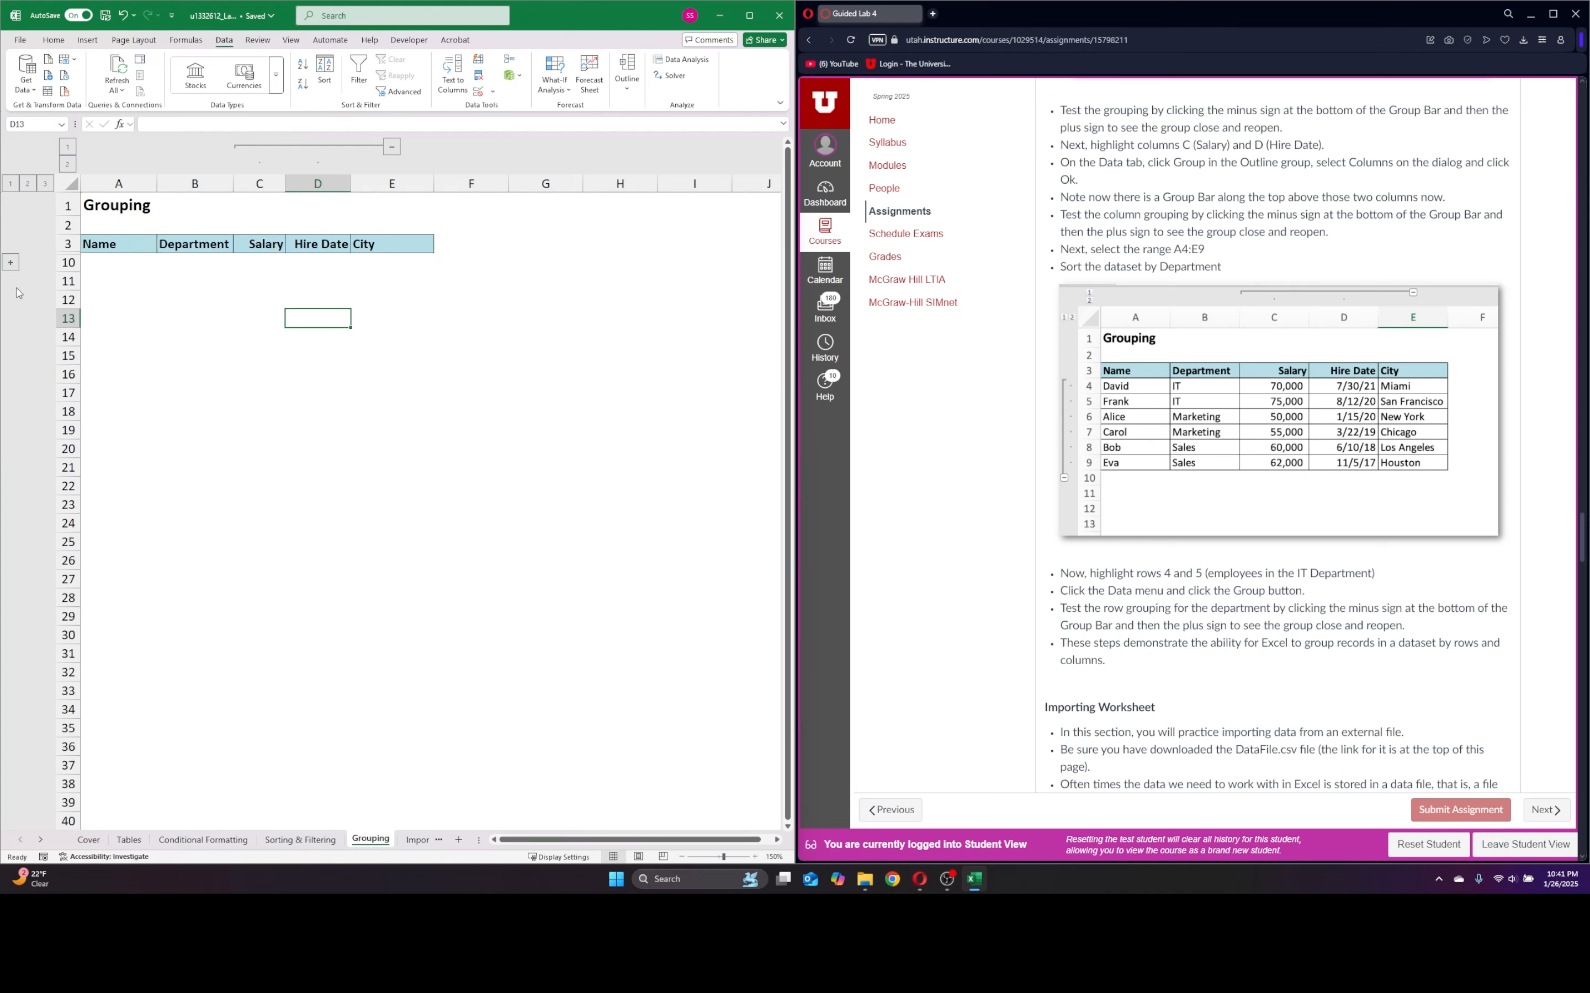
{"action": "left_click", "coordinate": [11, 263]}
{"action": "left_click", "coordinate": [27, 300]}
{"action": "left_click", "coordinate": [27, 263]}
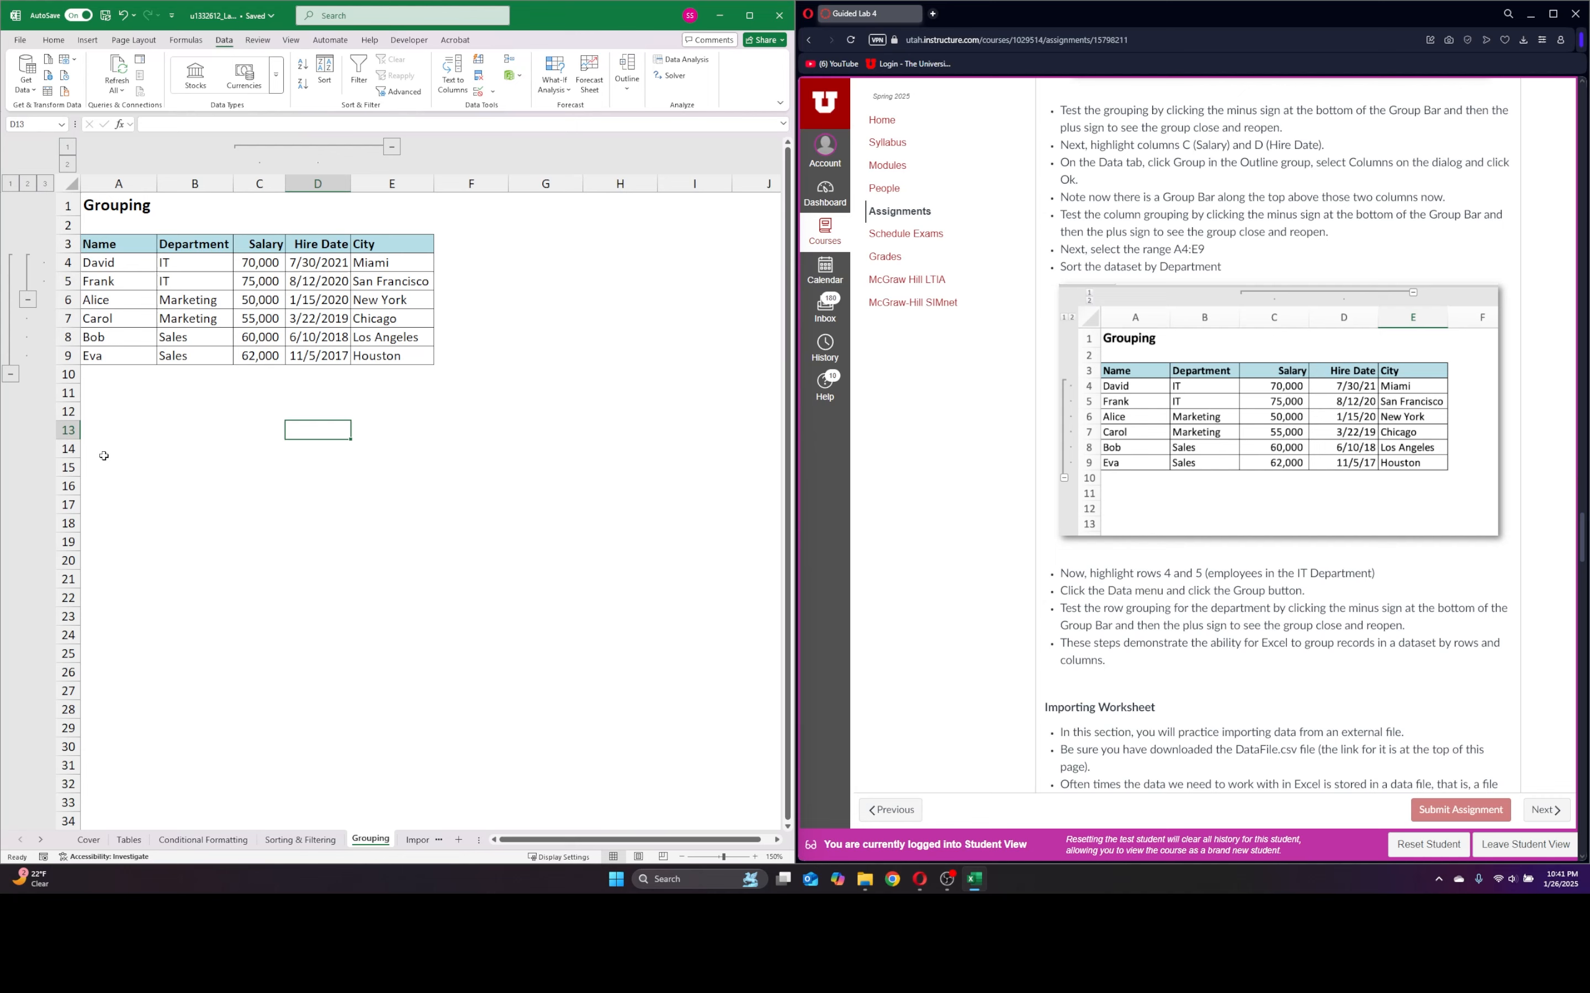
{"action": "left_click", "coordinate": [259, 449]}
- Read the importing instructions and, on the Importing worksheet, import Lab_4_DataFile from the Downloads folder using From Text/CSV
{"action": "scroll", "coordinate": [1366, 642], "scroll_direction": "down", "scroll_amount": 8}
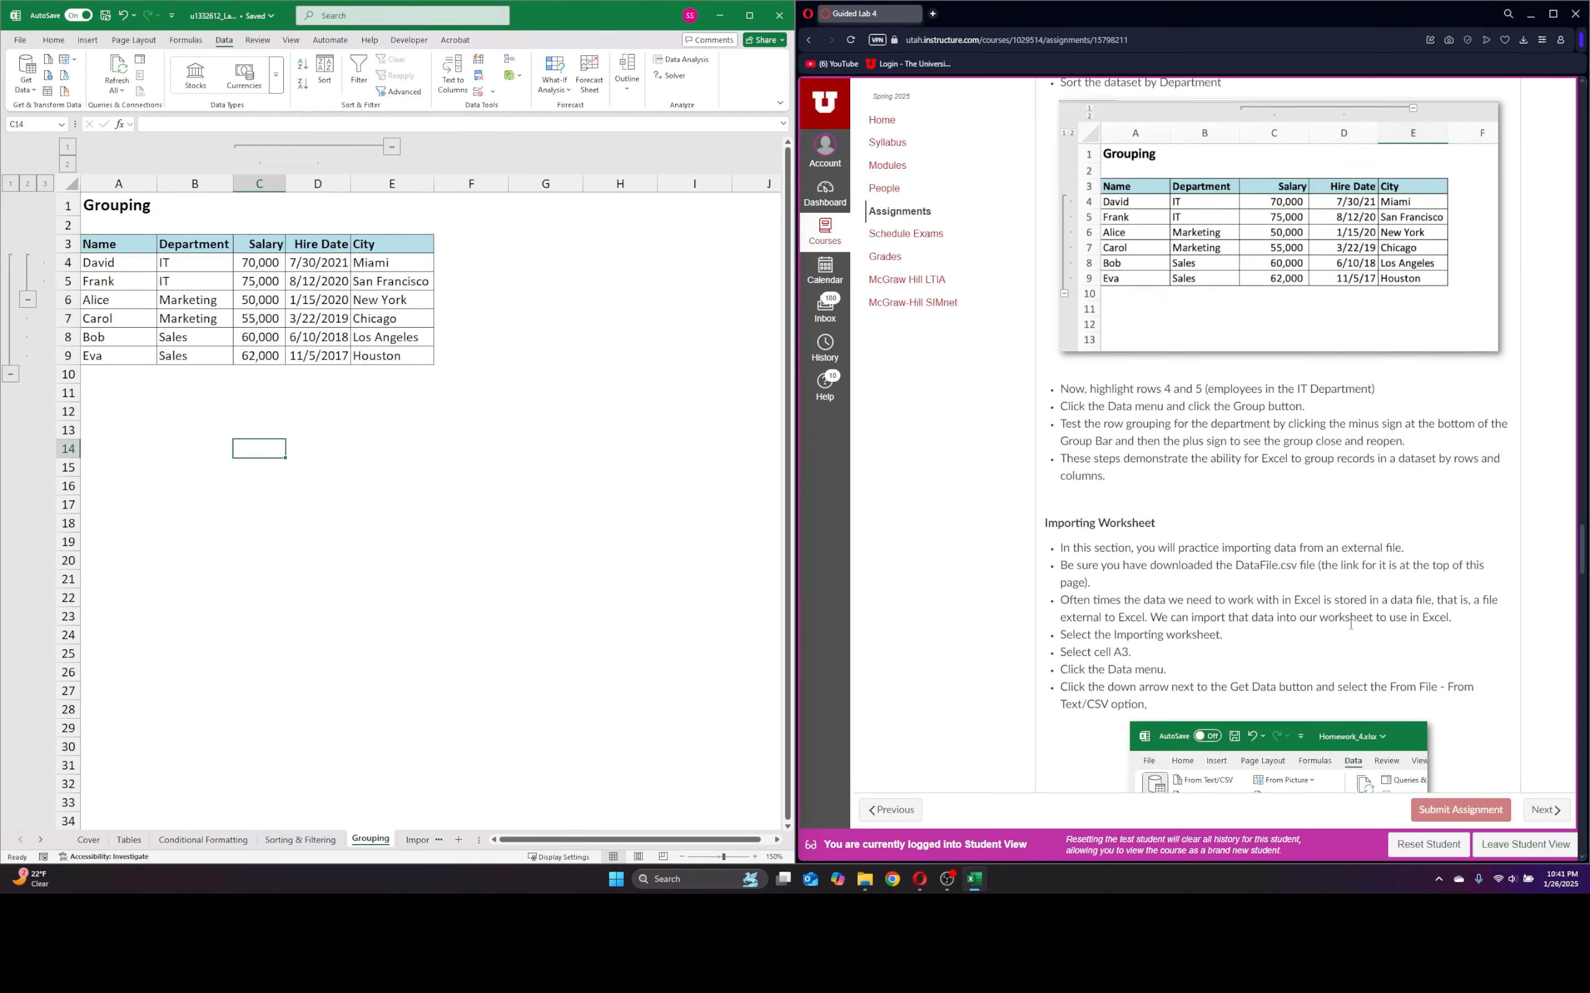
{"action": "scroll", "coordinate": [1143, 407], "scroll_direction": "down", "scroll_amount": 1}
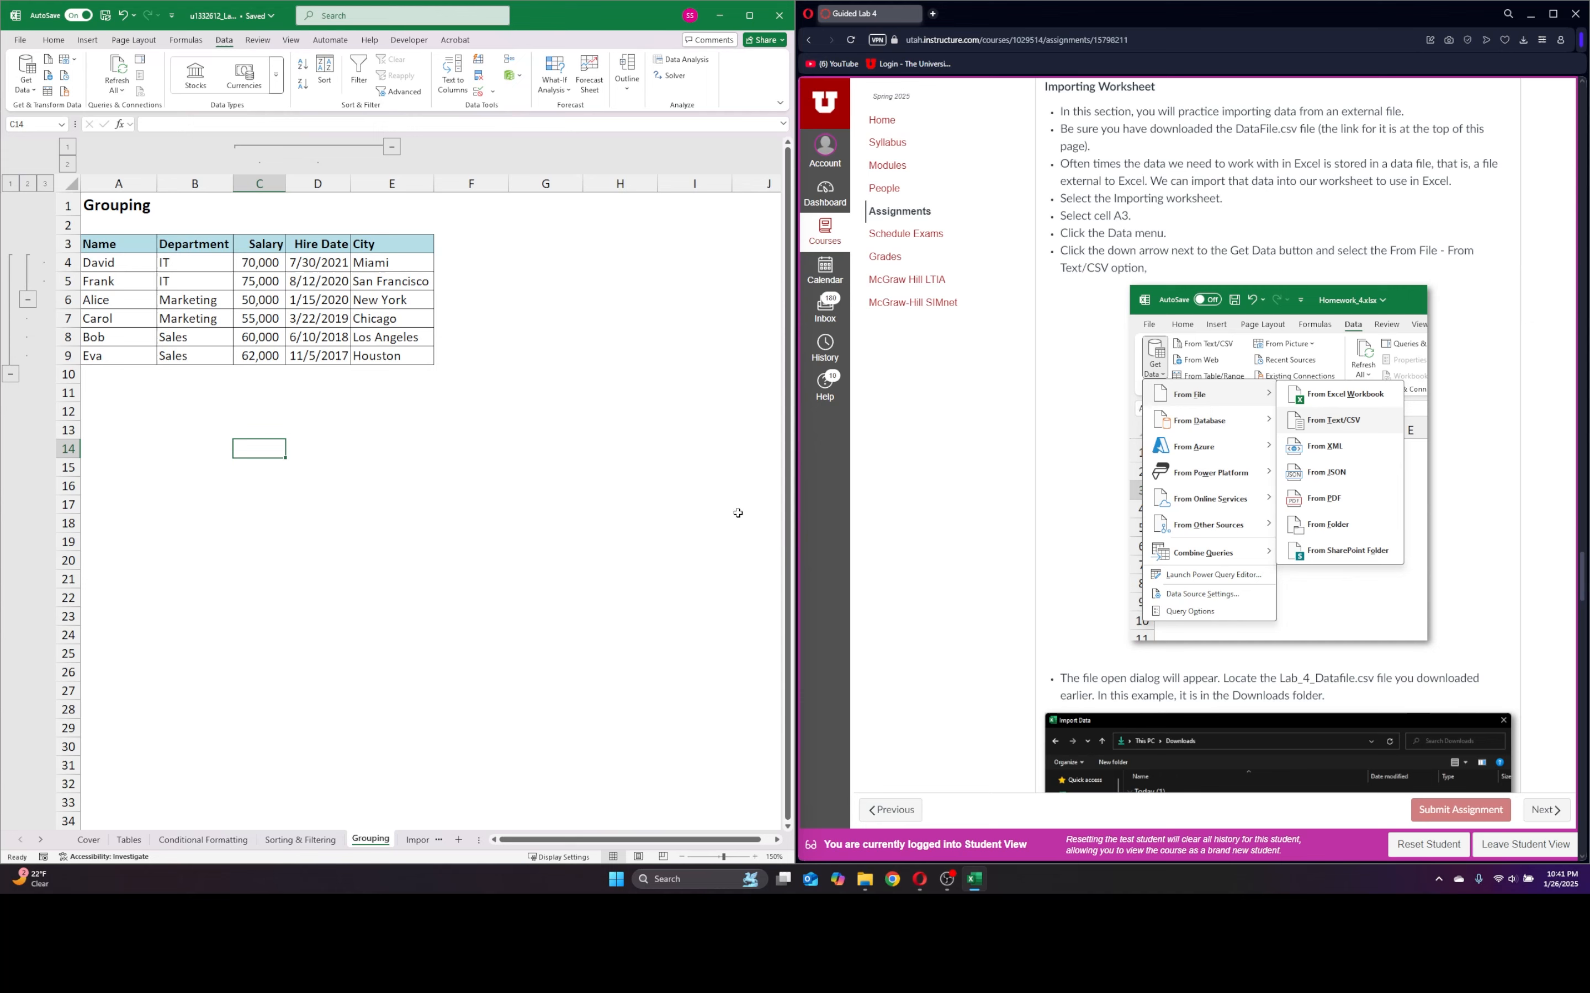
{"action": "left_click", "coordinate": [416, 839]}
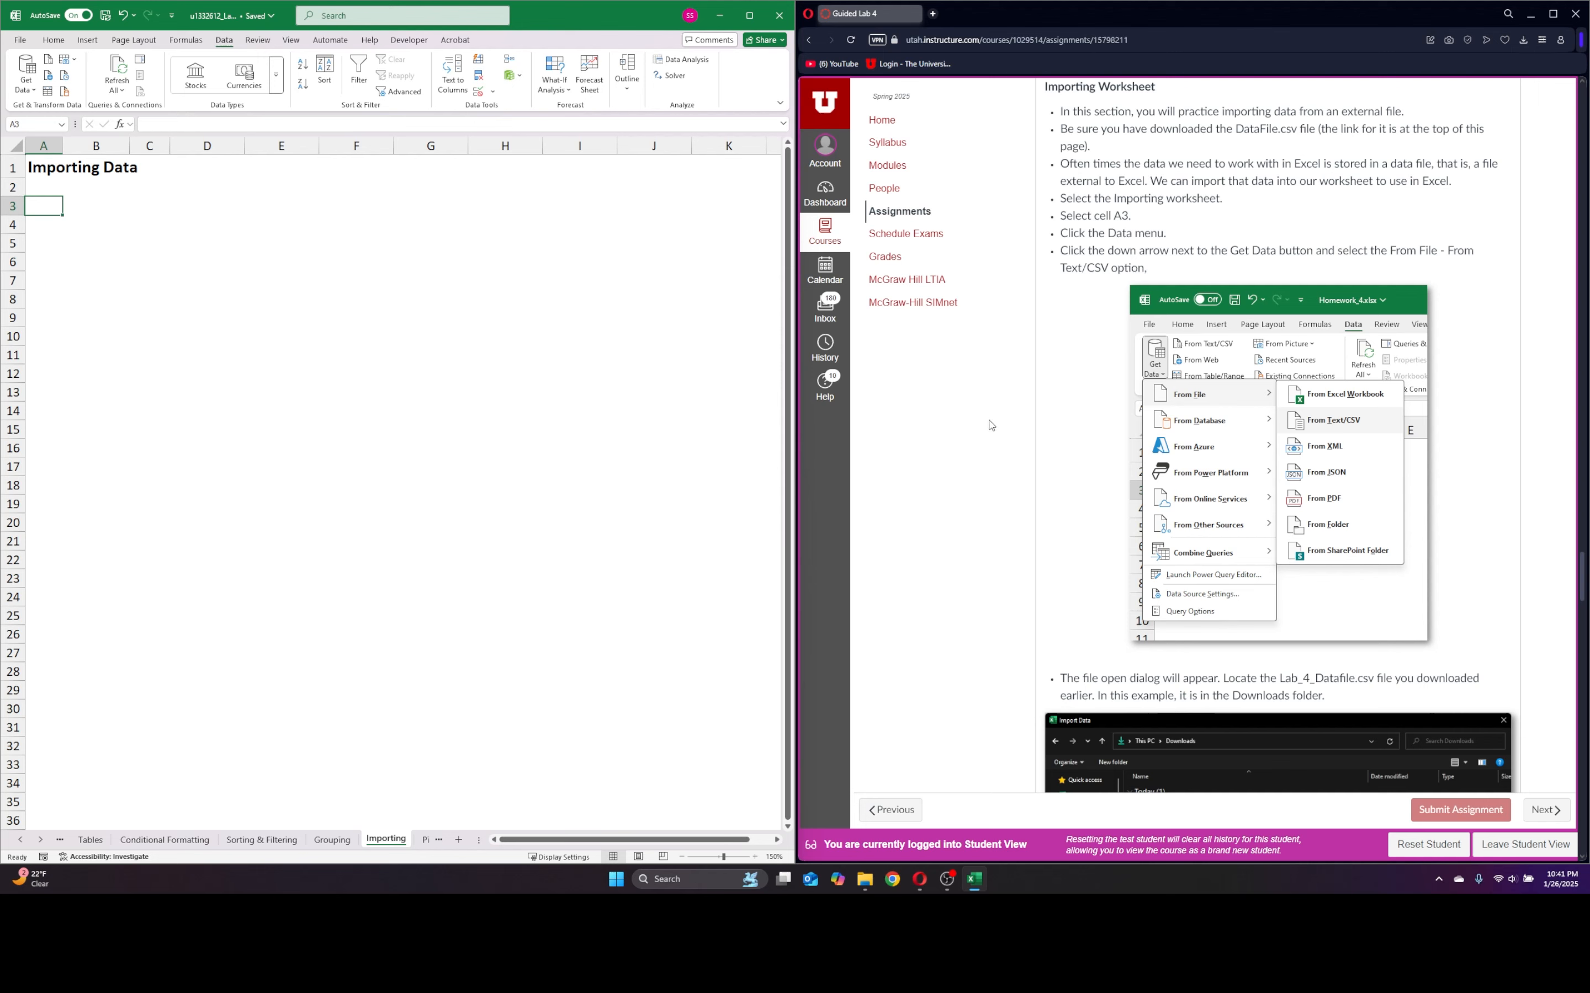
{"action": "left_click", "coordinate": [225, 47]}
{"action": "left_click", "coordinate": [31, 90]}
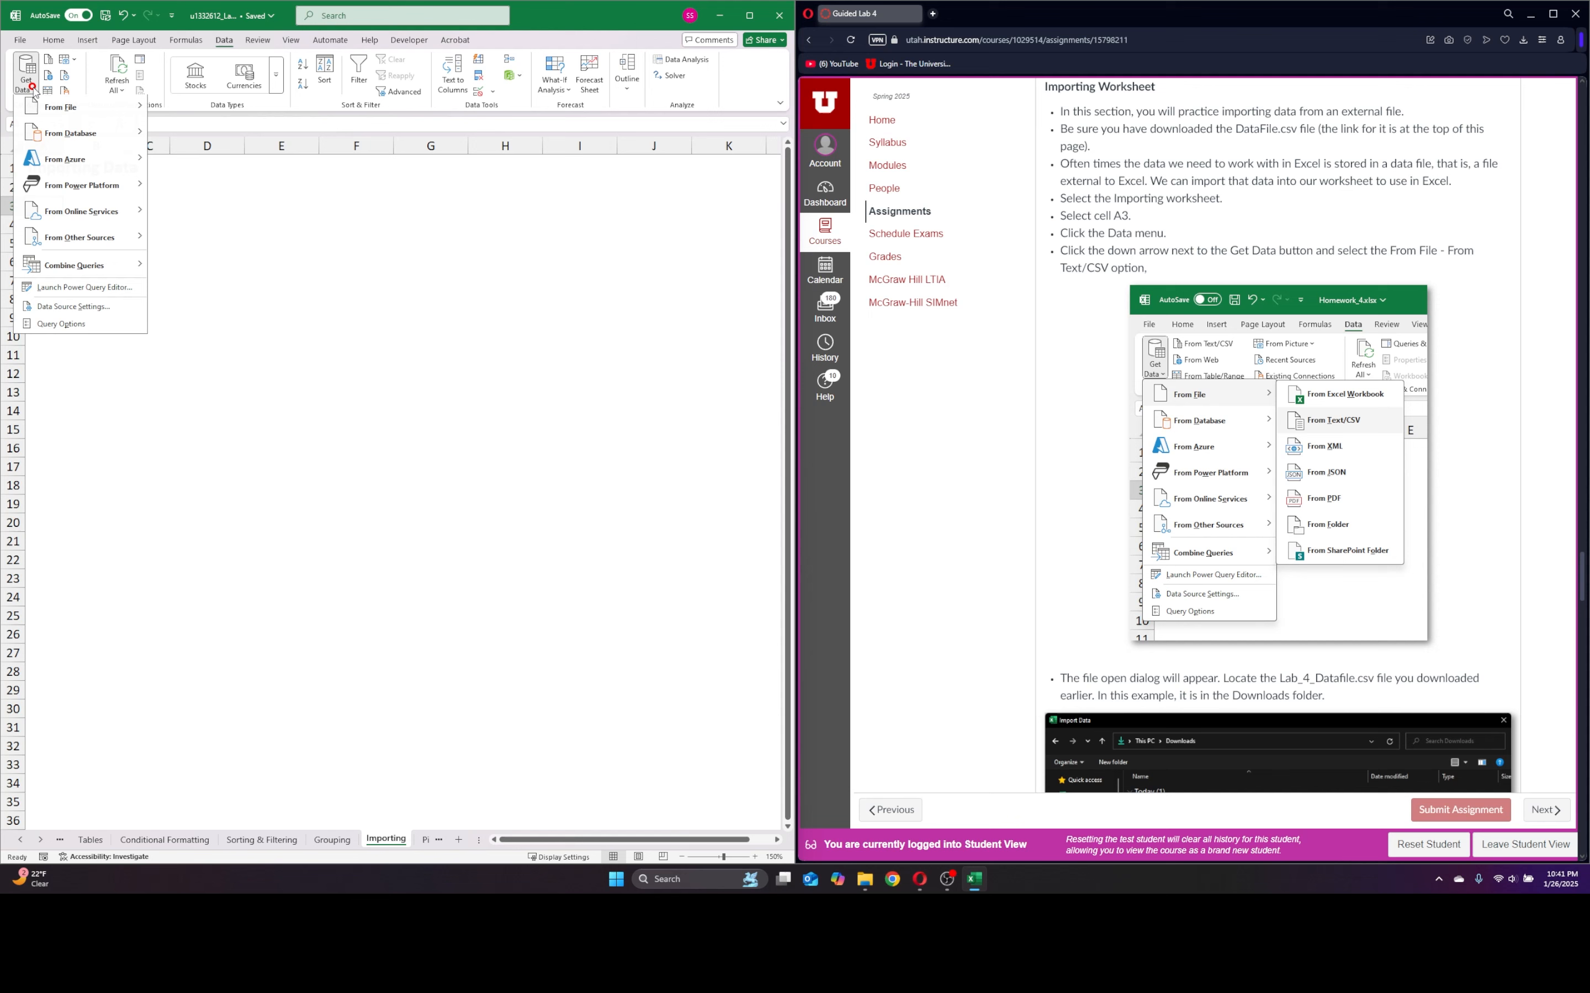
{"action": "mouse_move", "coordinate": [116, 116]}
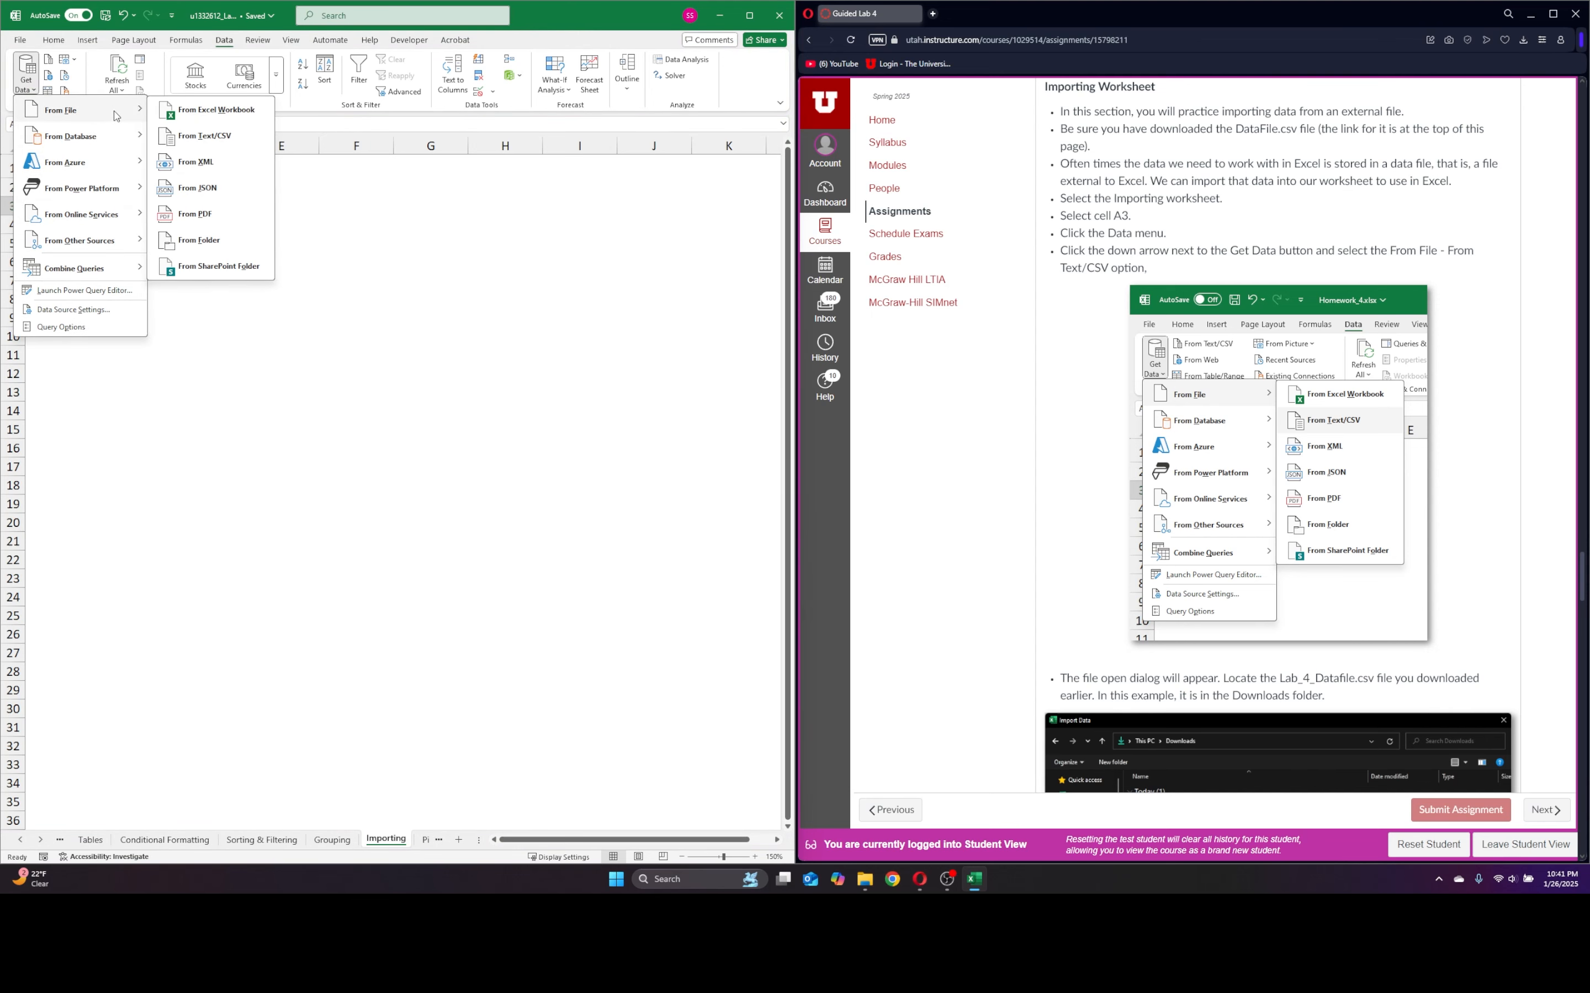
{"action": "left_click", "coordinate": [208, 137]}
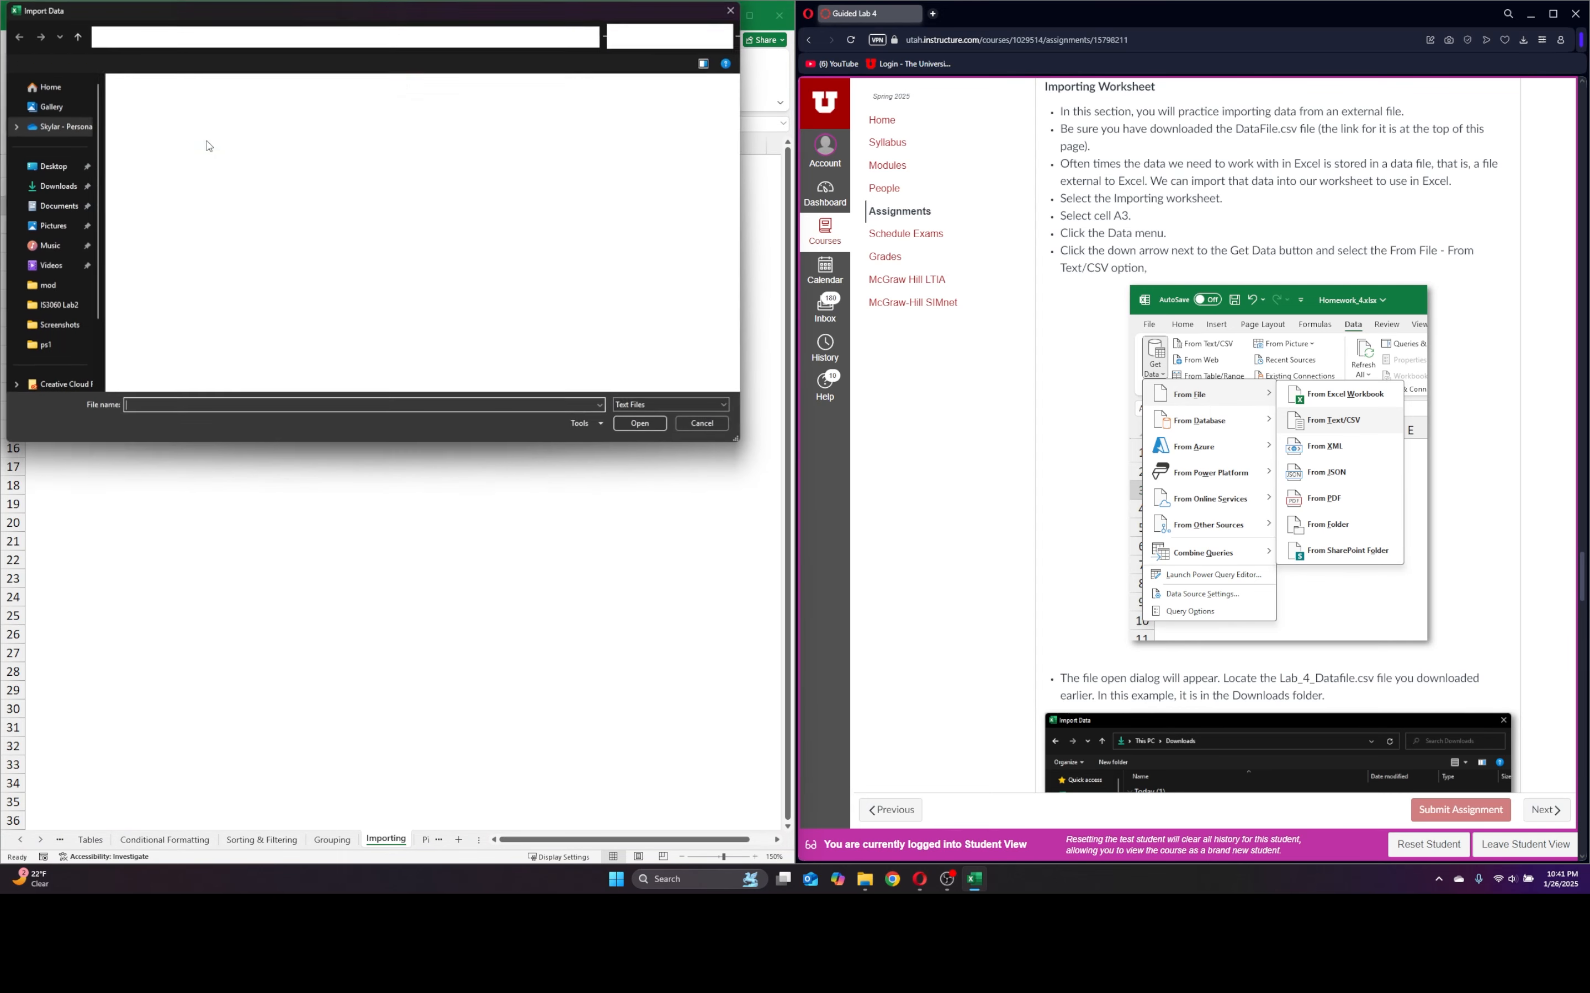
{"action": "left_click_drag", "start_coordinate": [242, 79], "coordinate": [249, 226]}
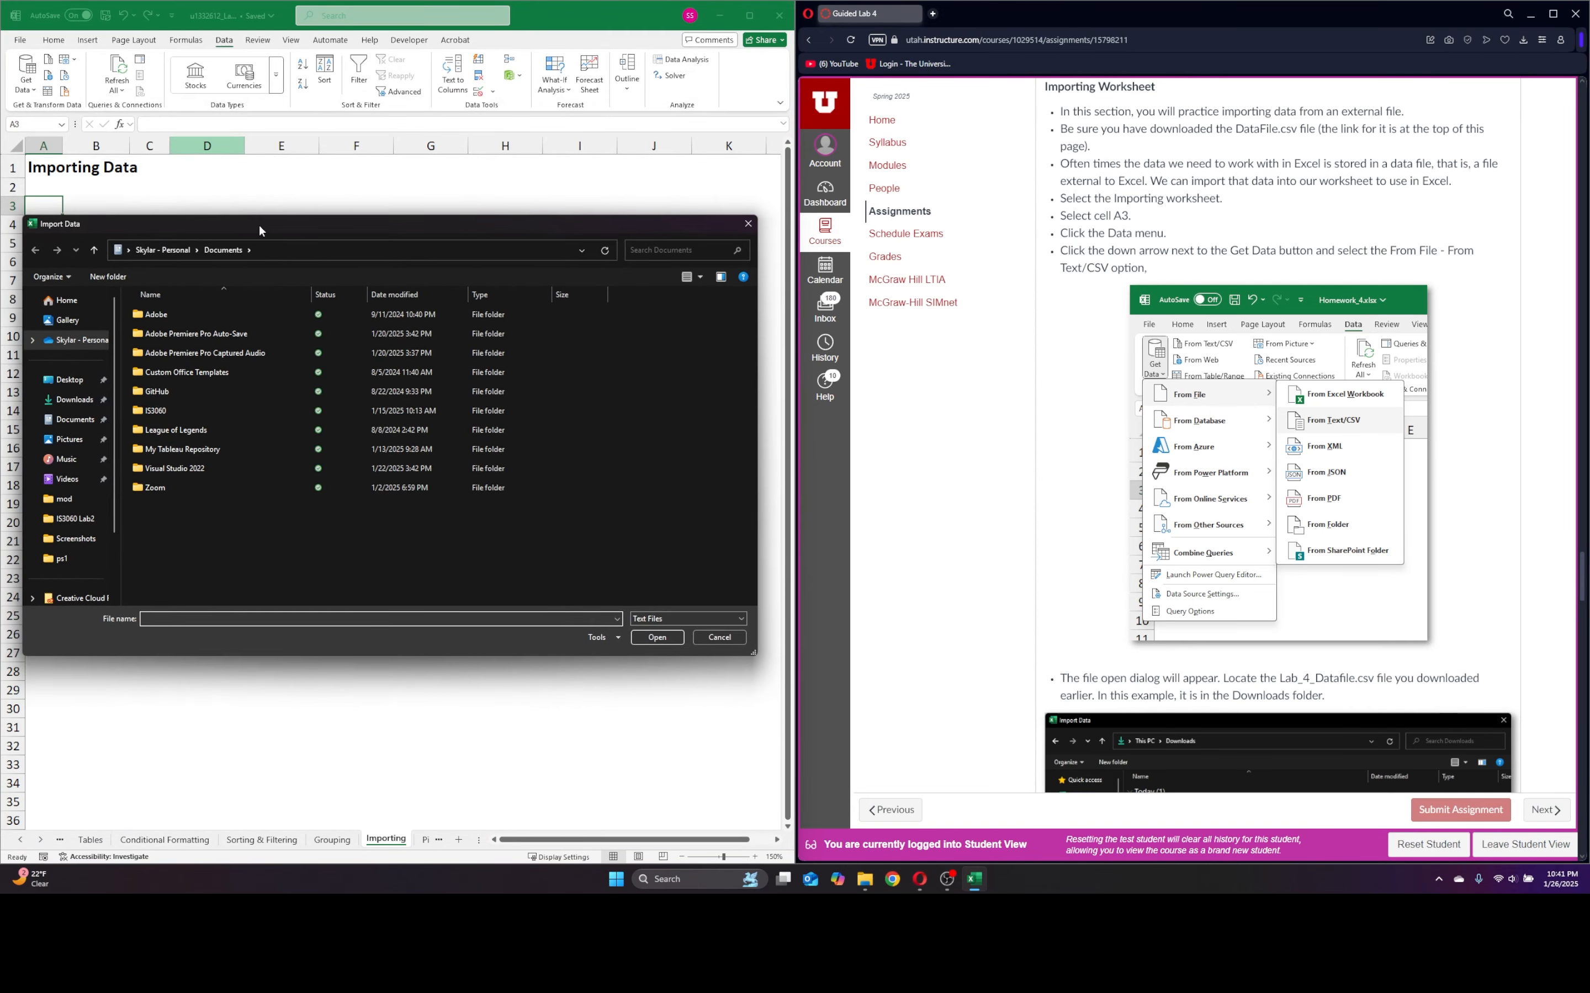
{"action": "left_click", "coordinate": [72, 402]}
{"action": "left_click", "coordinate": [175, 332]}
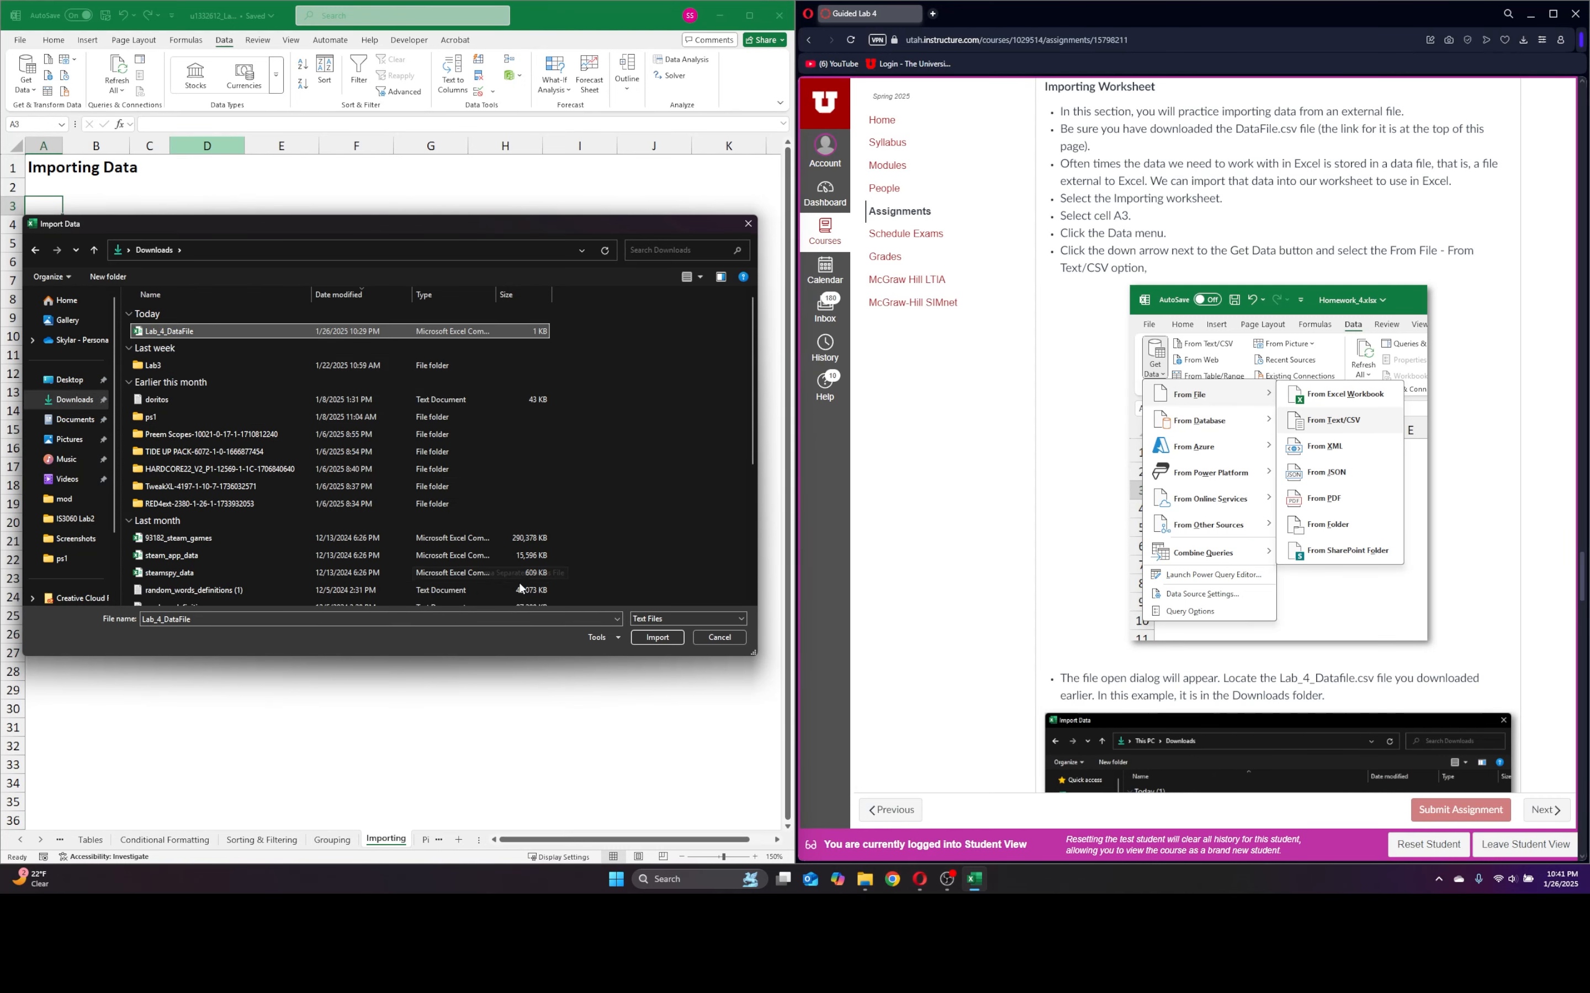
{"action": "left_click", "coordinate": [656, 637]}
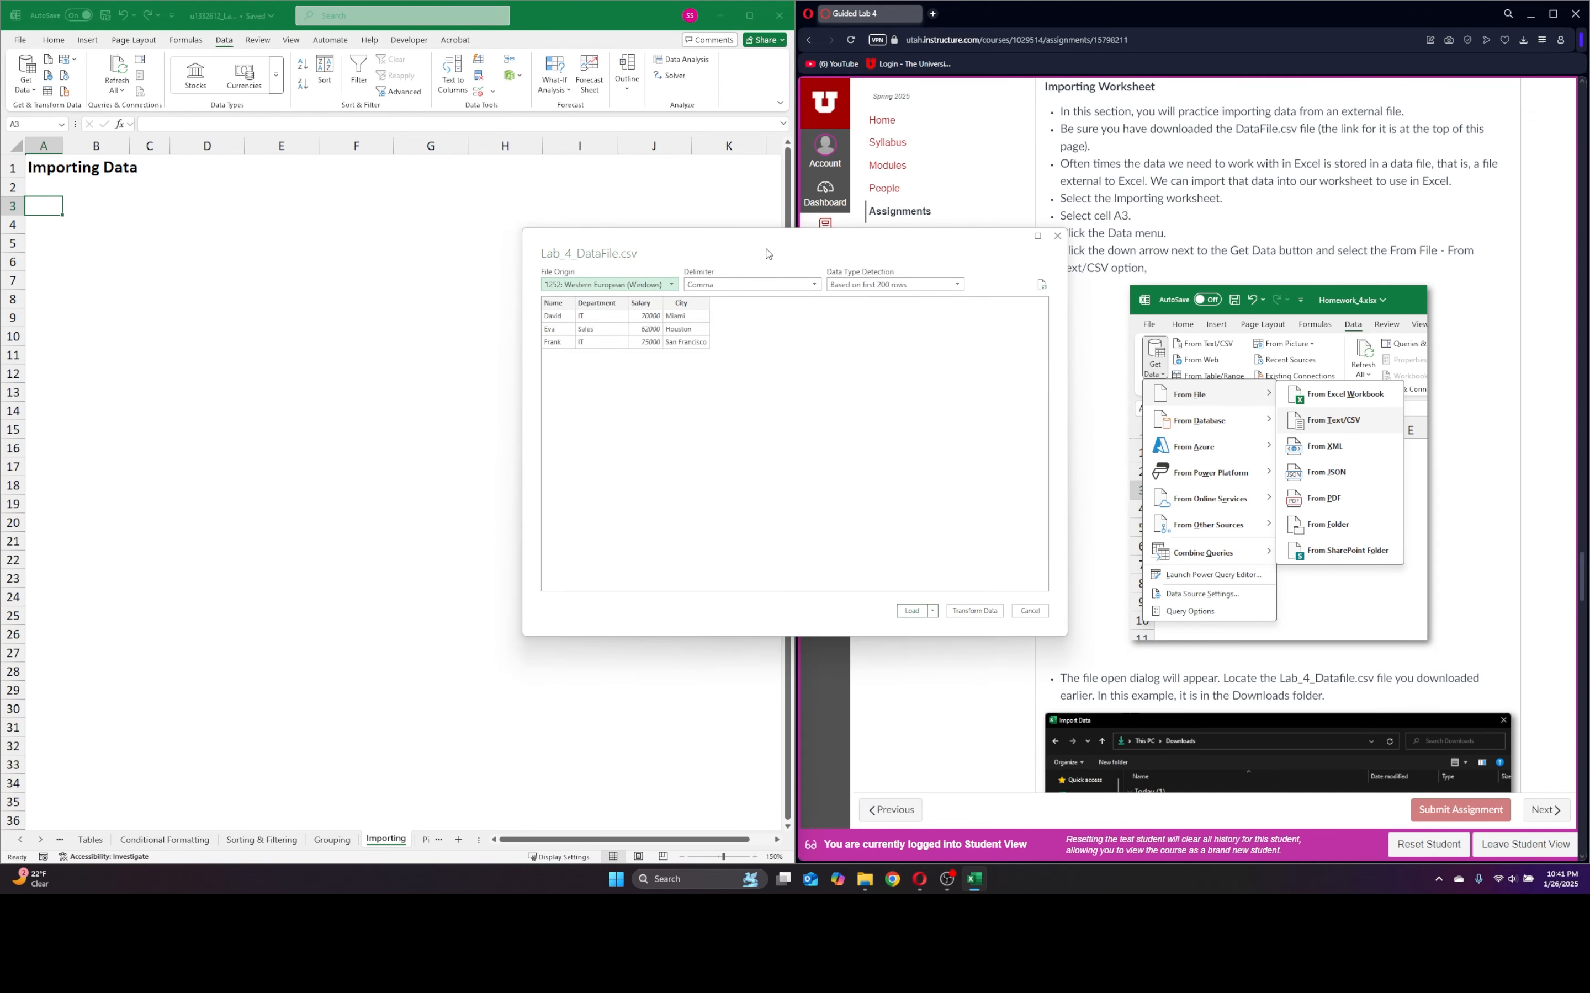
- Read the loading instructions and use Load To to place the CSV data as a table in the existing worksheet at =$A$3
{"action": "left_click_drag", "start_coordinate": [768, 256], "coordinate": [349, 231]}
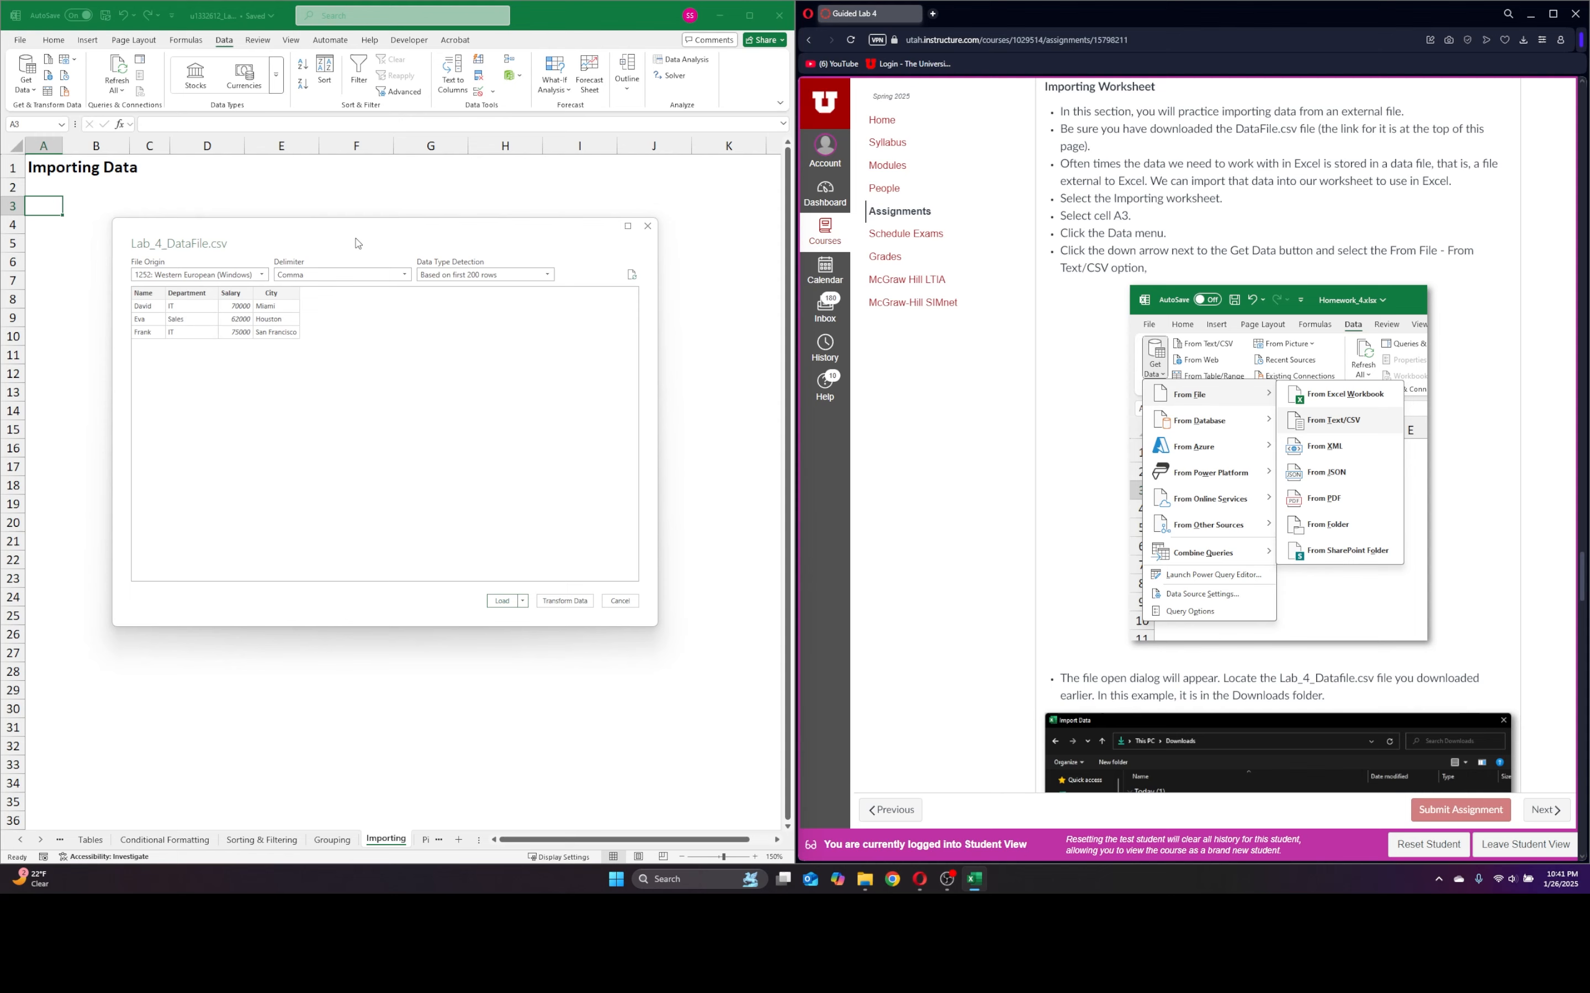
{"action": "scroll", "coordinate": [1111, 496], "scroll_direction": "down", "scroll_amount": 15}
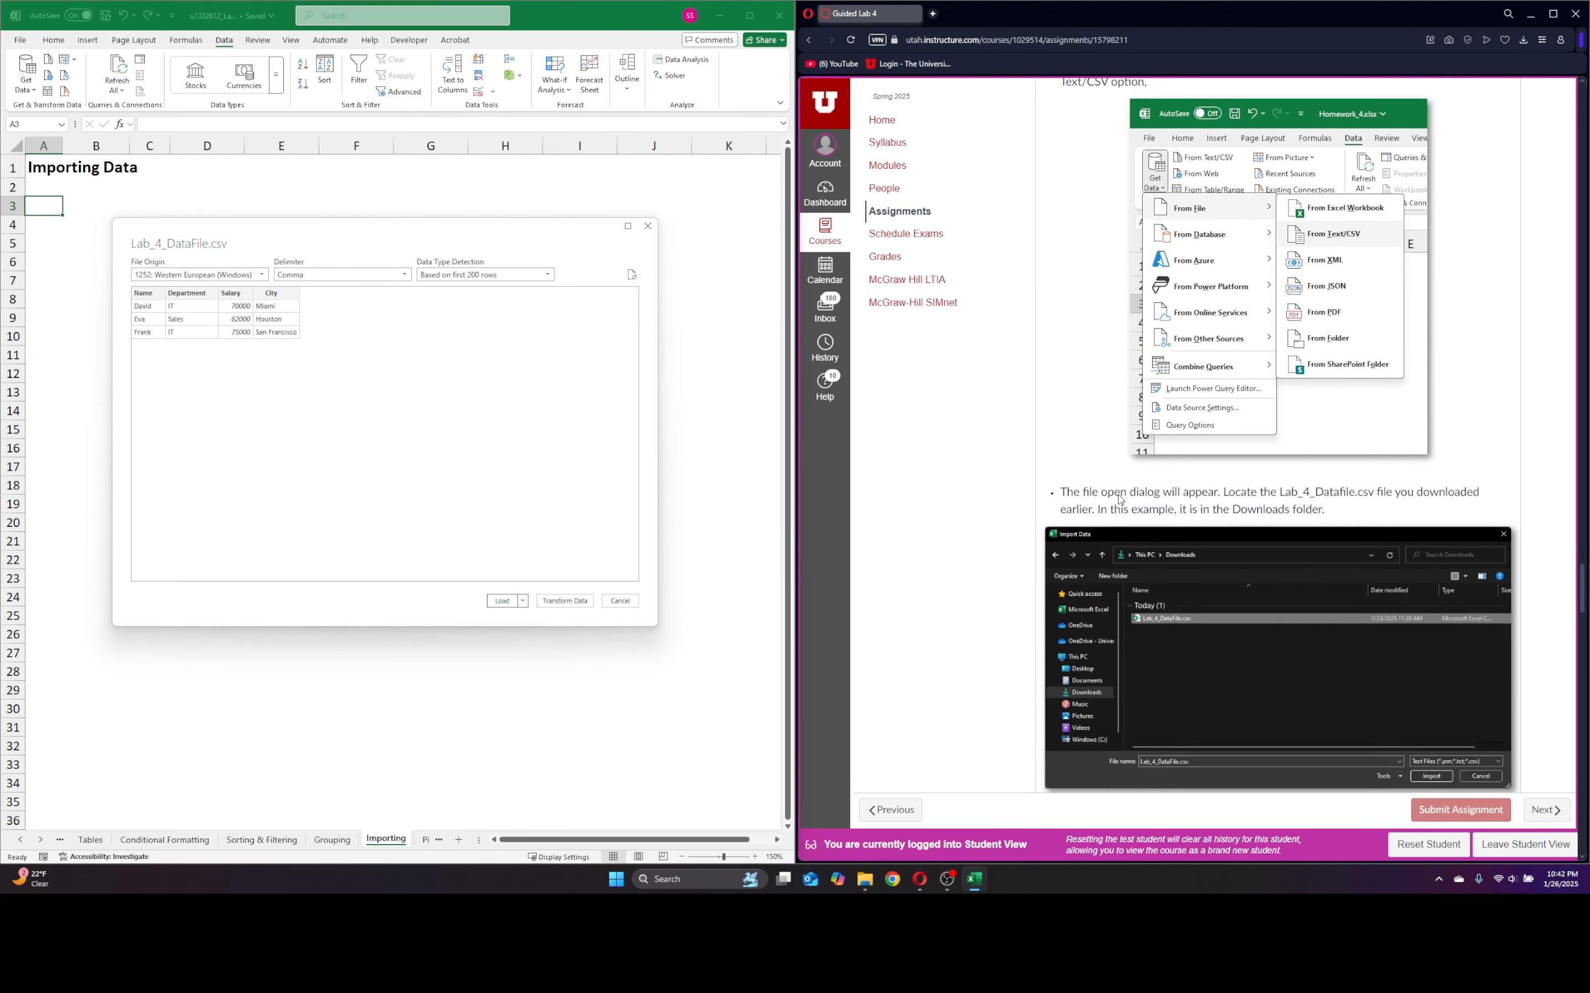
{"action": "scroll", "coordinate": [1134, 506], "scroll_direction": "down", "scroll_amount": 6}
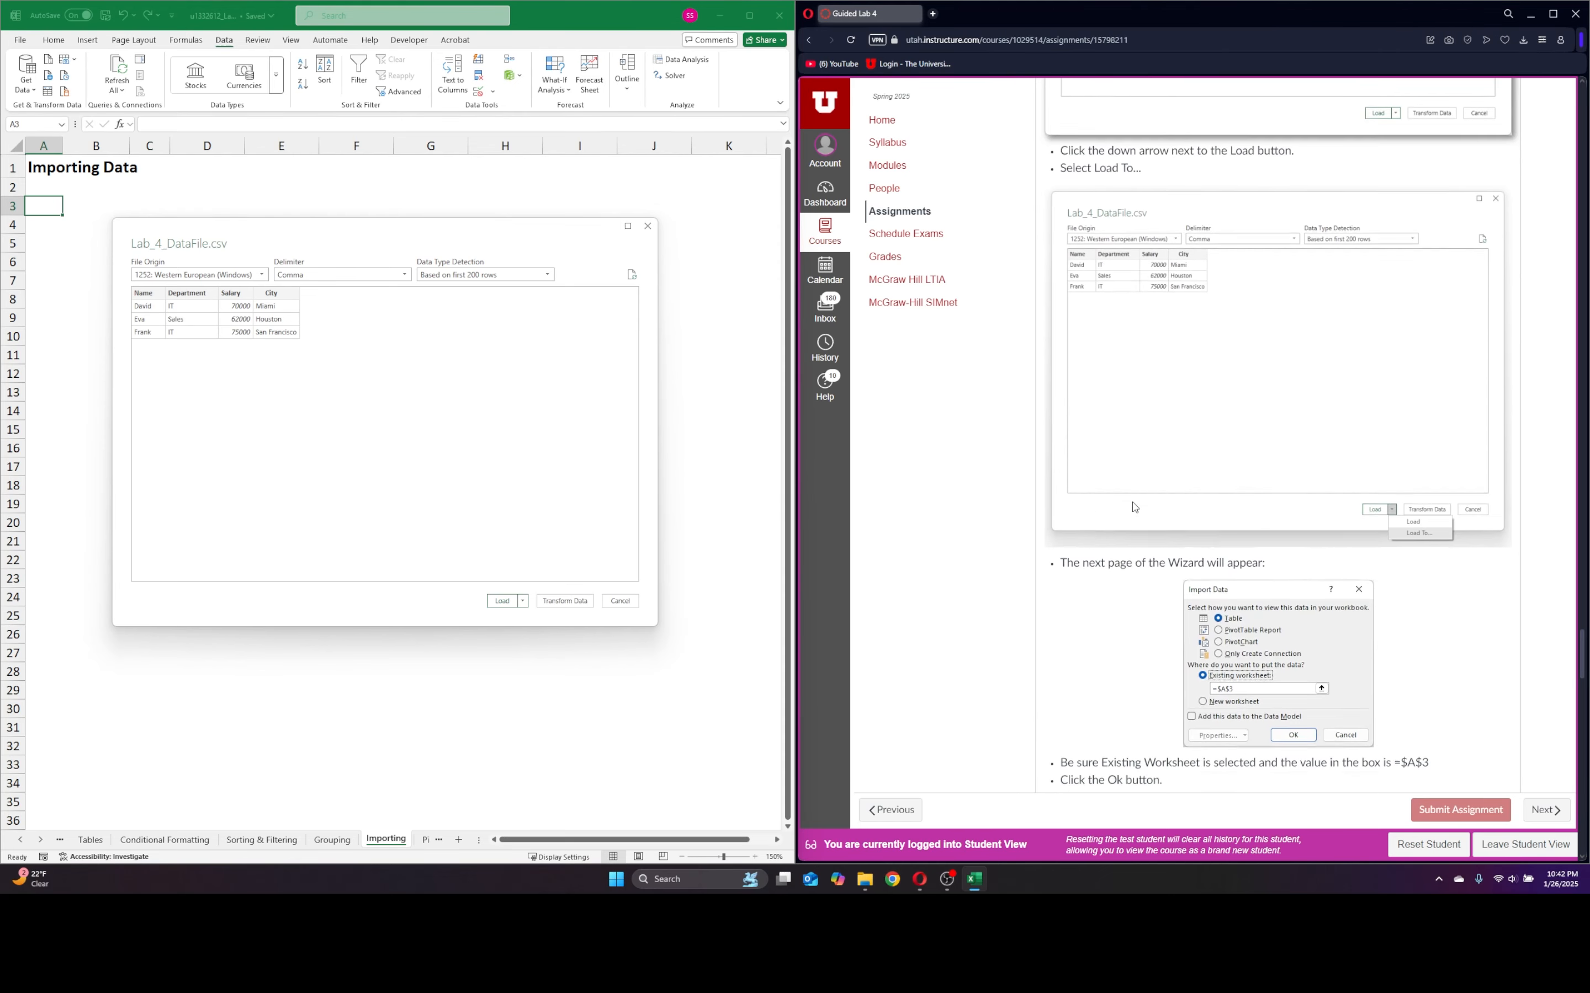
{"action": "scroll", "coordinate": [1135, 501], "scroll_direction": "up", "scroll_amount": 1}
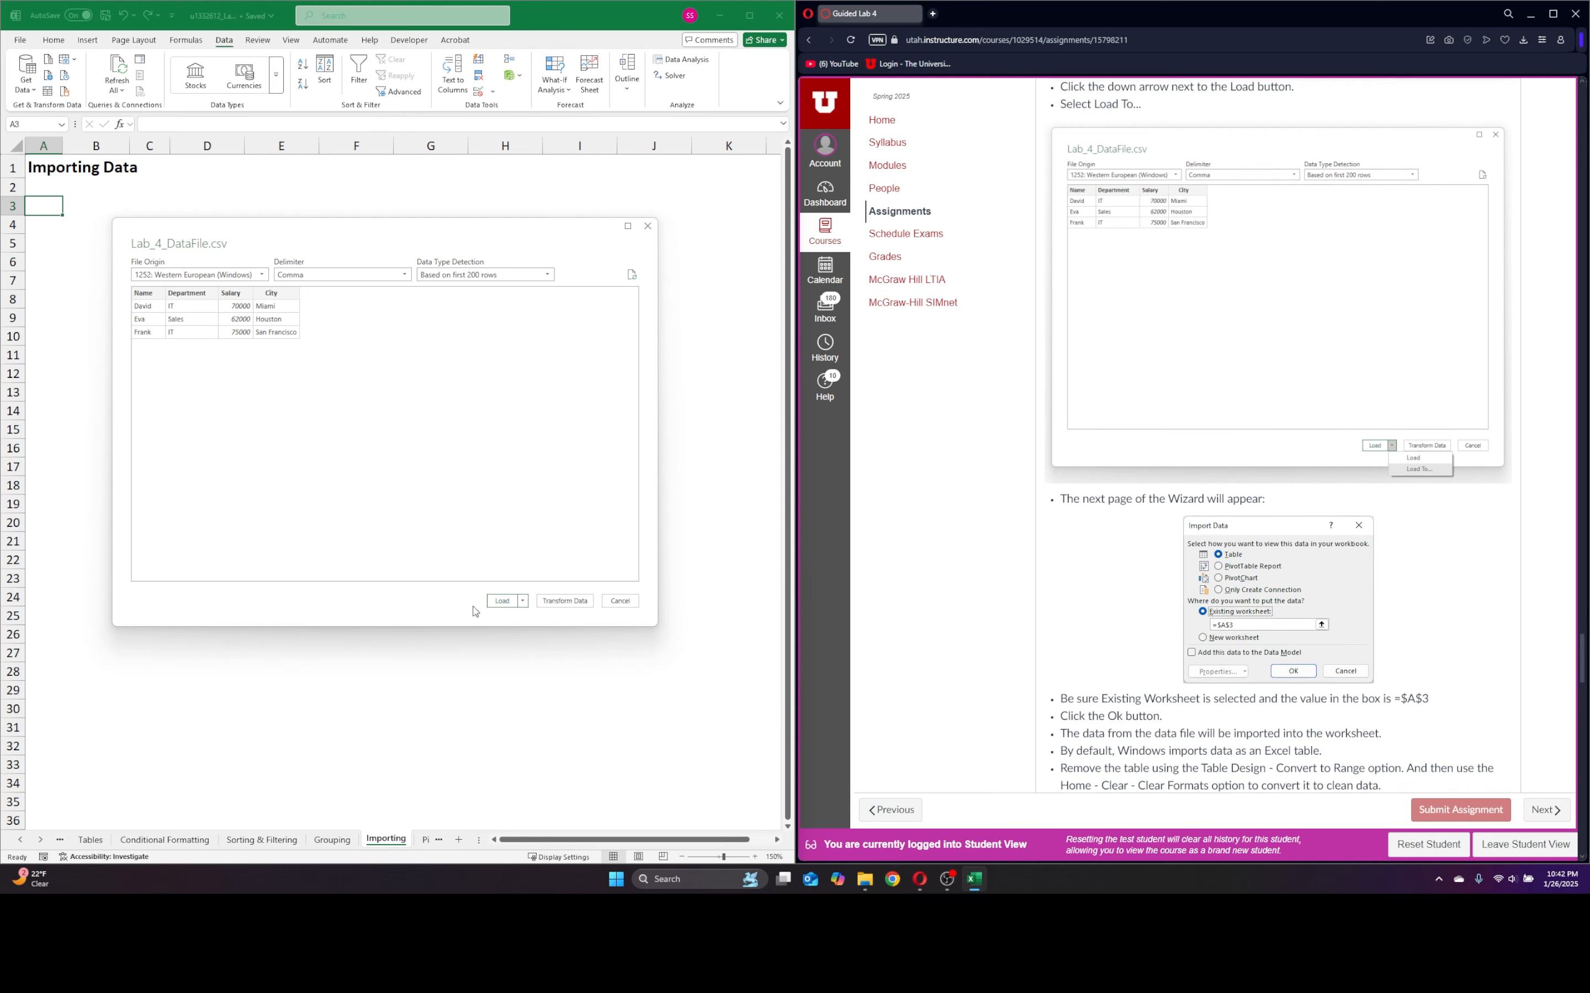
{"action": "left_click", "coordinate": [523, 601]}
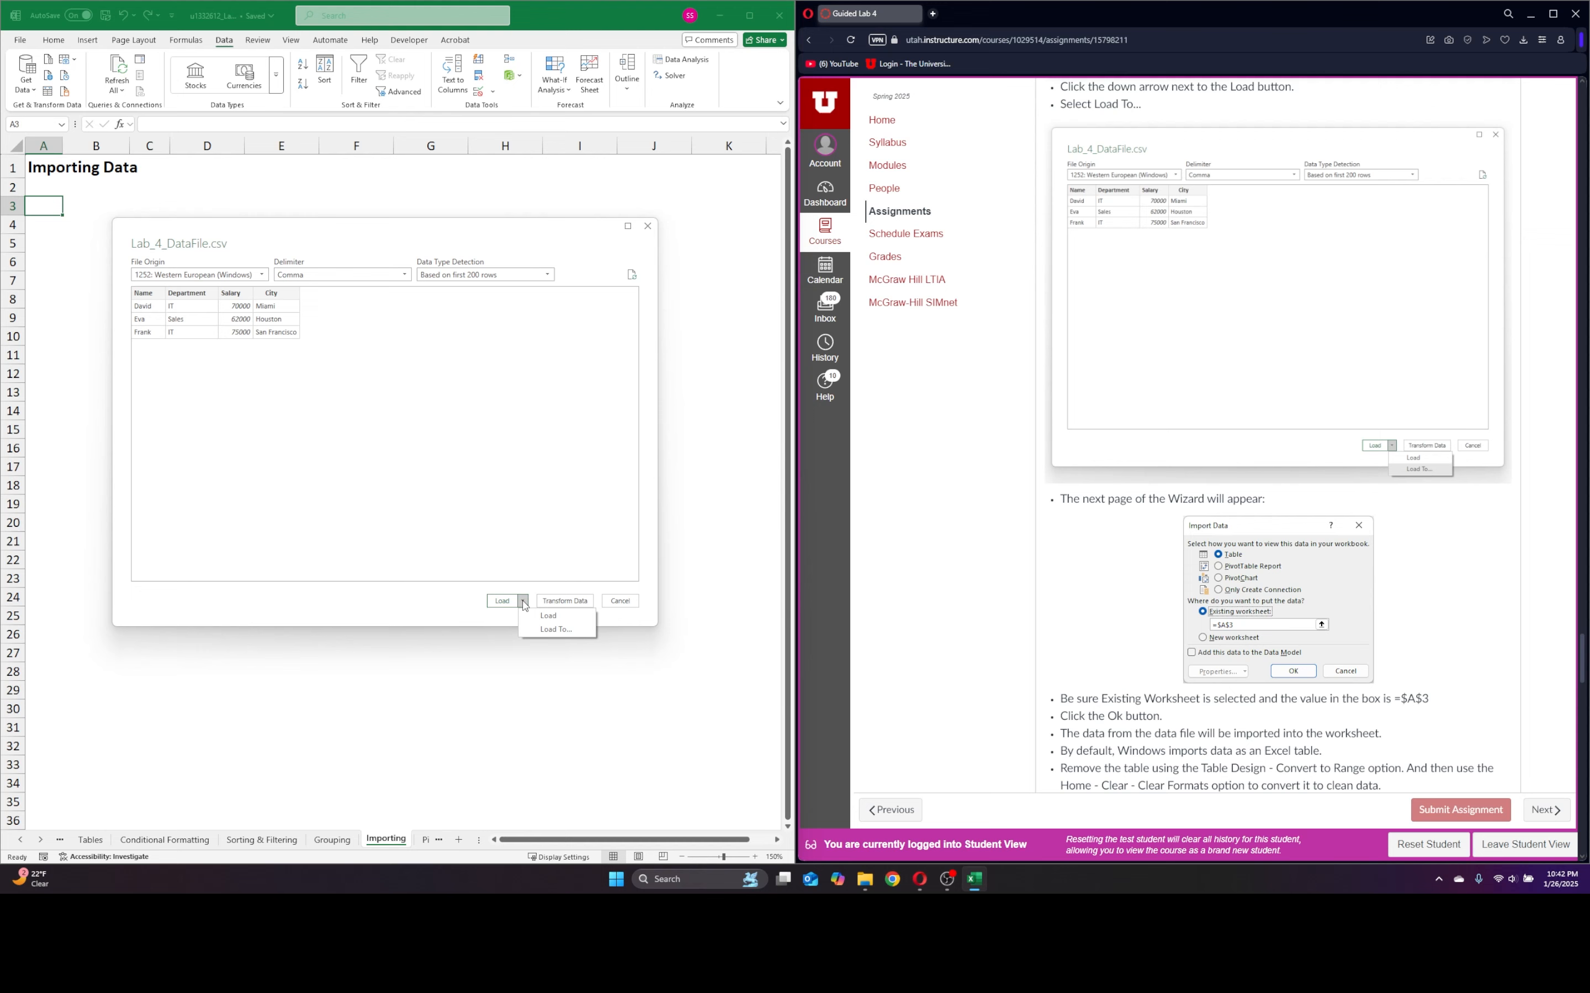
{"action": "left_click", "coordinate": [553, 631]}
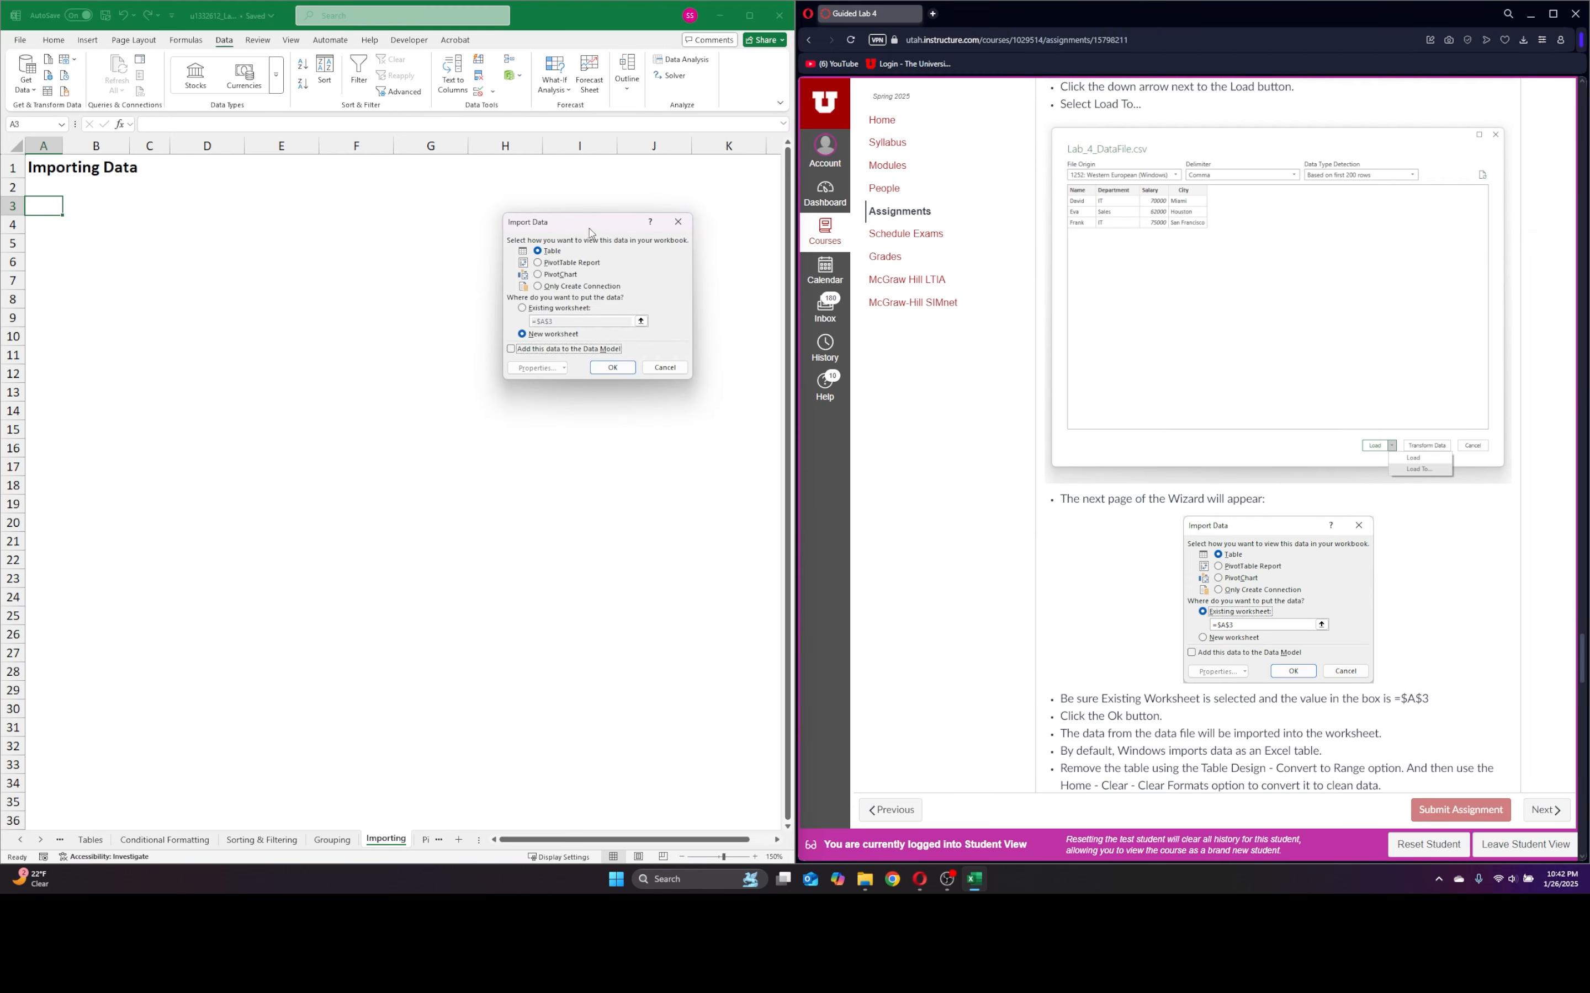
{"action": "left_click_drag", "start_coordinate": [590, 231], "coordinate": [297, 202]}
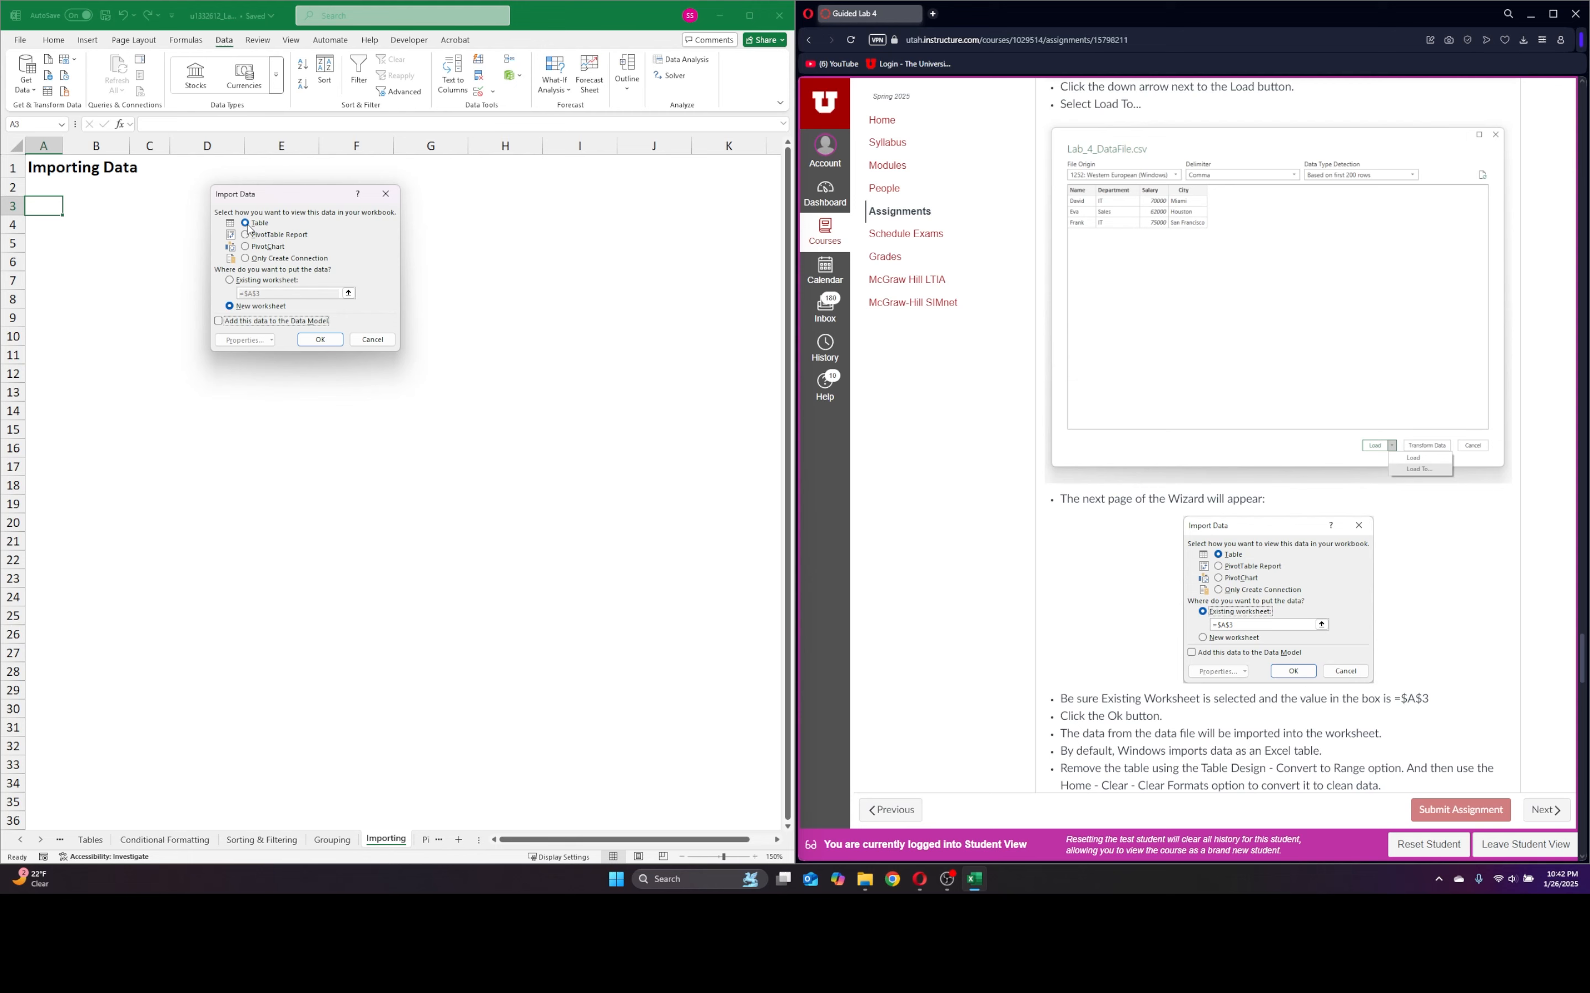
{"action": "left_click", "coordinate": [229, 281]}
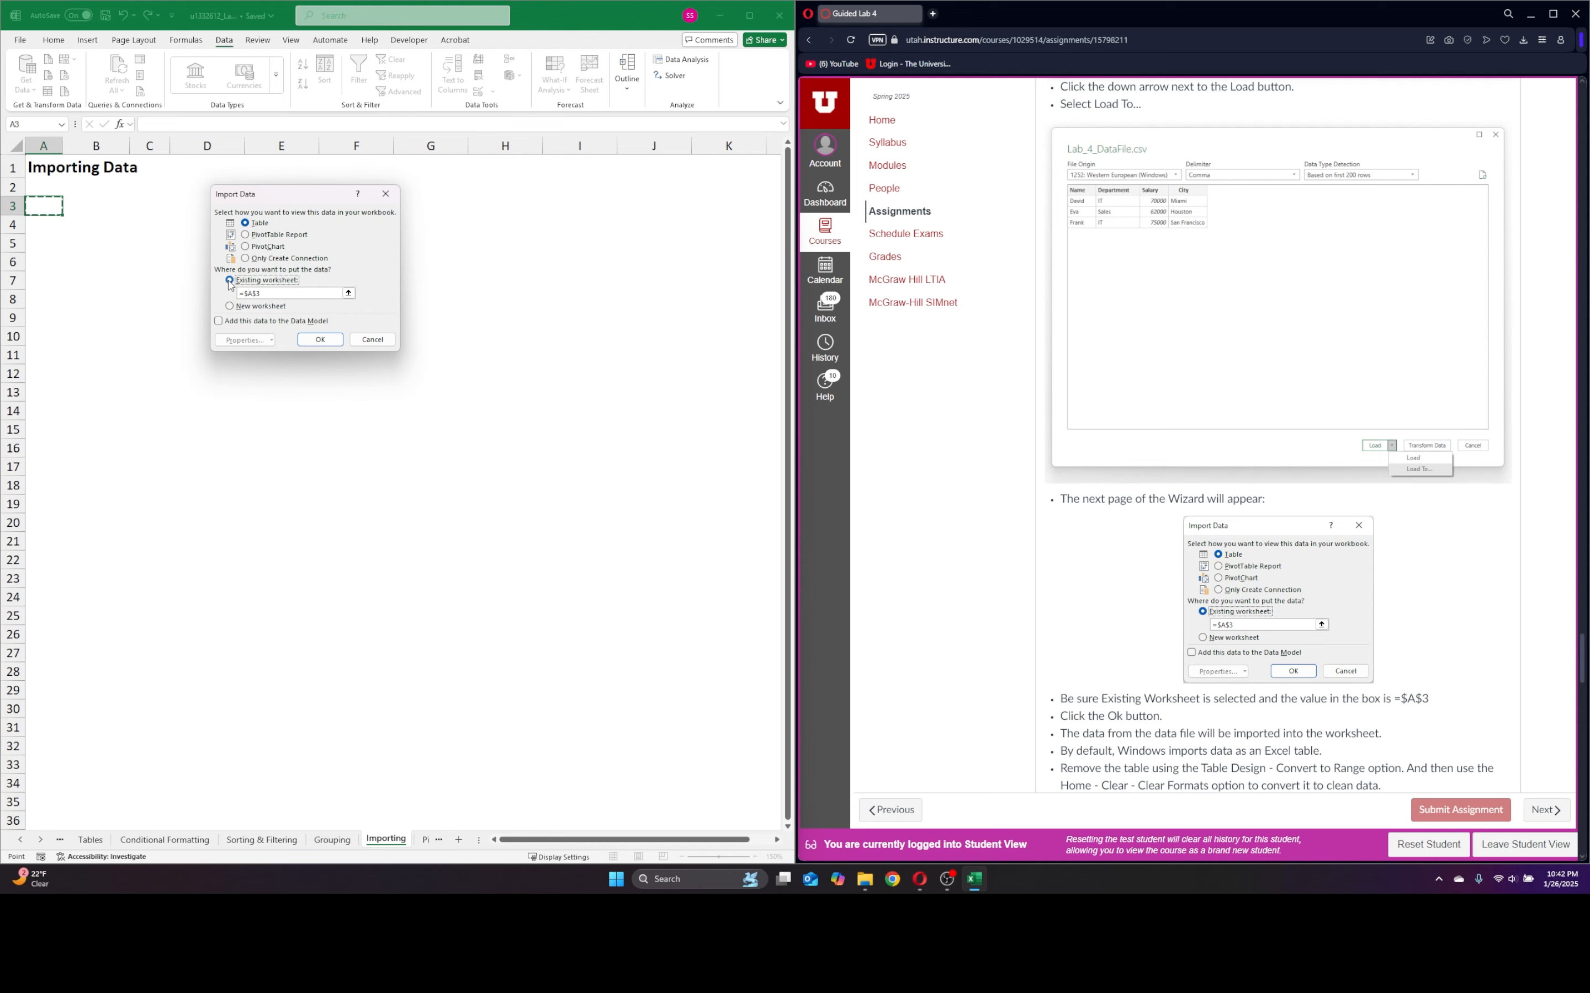
{"action": "left_click", "coordinate": [320, 340]}
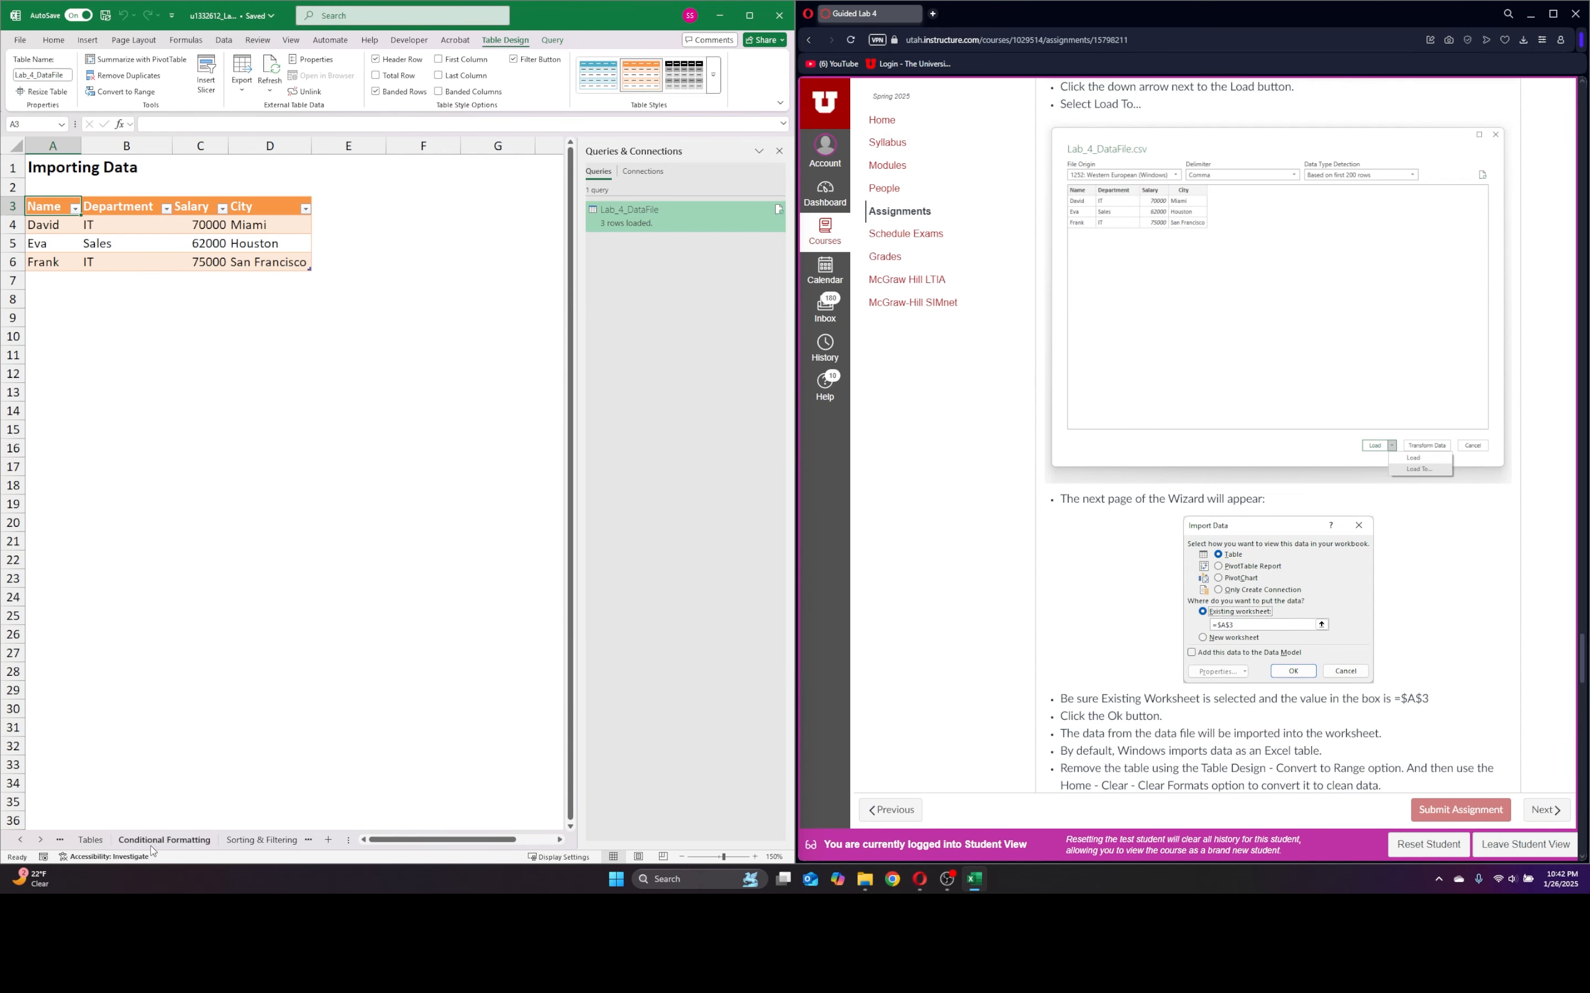
- Close the Queries & Connections pane on the Importing worksheet
{"action": "scroll", "coordinate": [164, 842], "scroll_direction": "down", "scroll_amount": 2}
{"action": "scroll", "coordinate": [178, 815], "scroll_direction": "up", "scroll_amount": 2}
{"action": "left_click", "coordinate": [779, 151]}
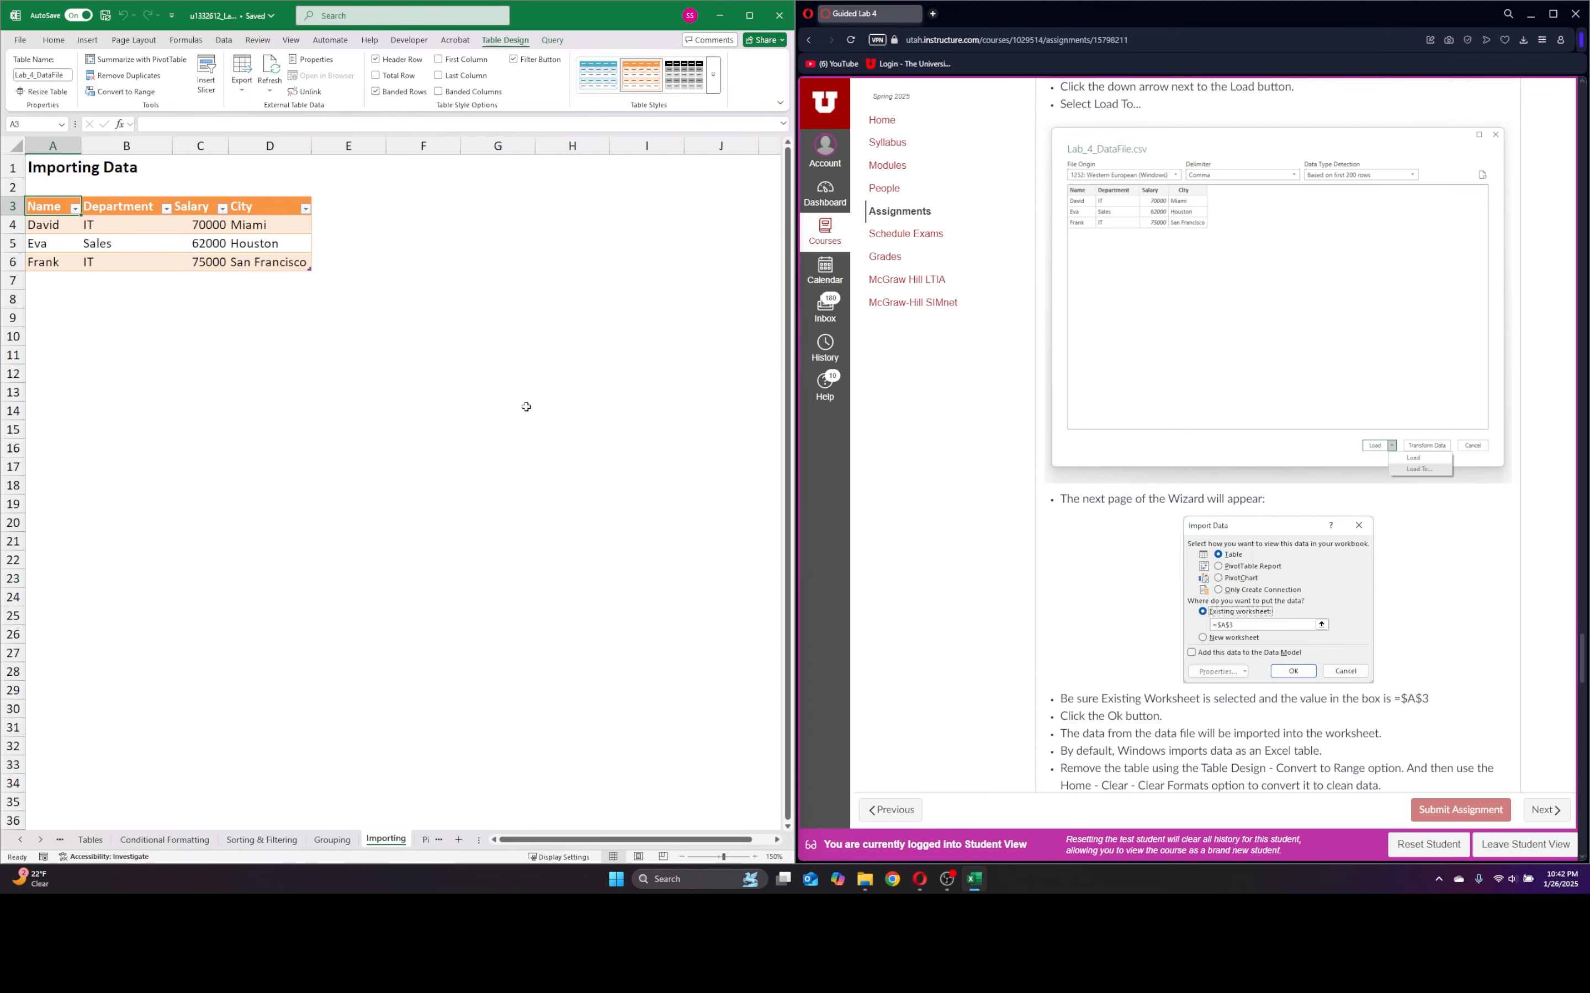
- Convert the imported Lab_4_DataFile table to a normal range, accepting removal of its query definition
{"action": "scroll", "coordinate": [1452, 630], "scroll_direction": "down", "scroll_amount": 5}
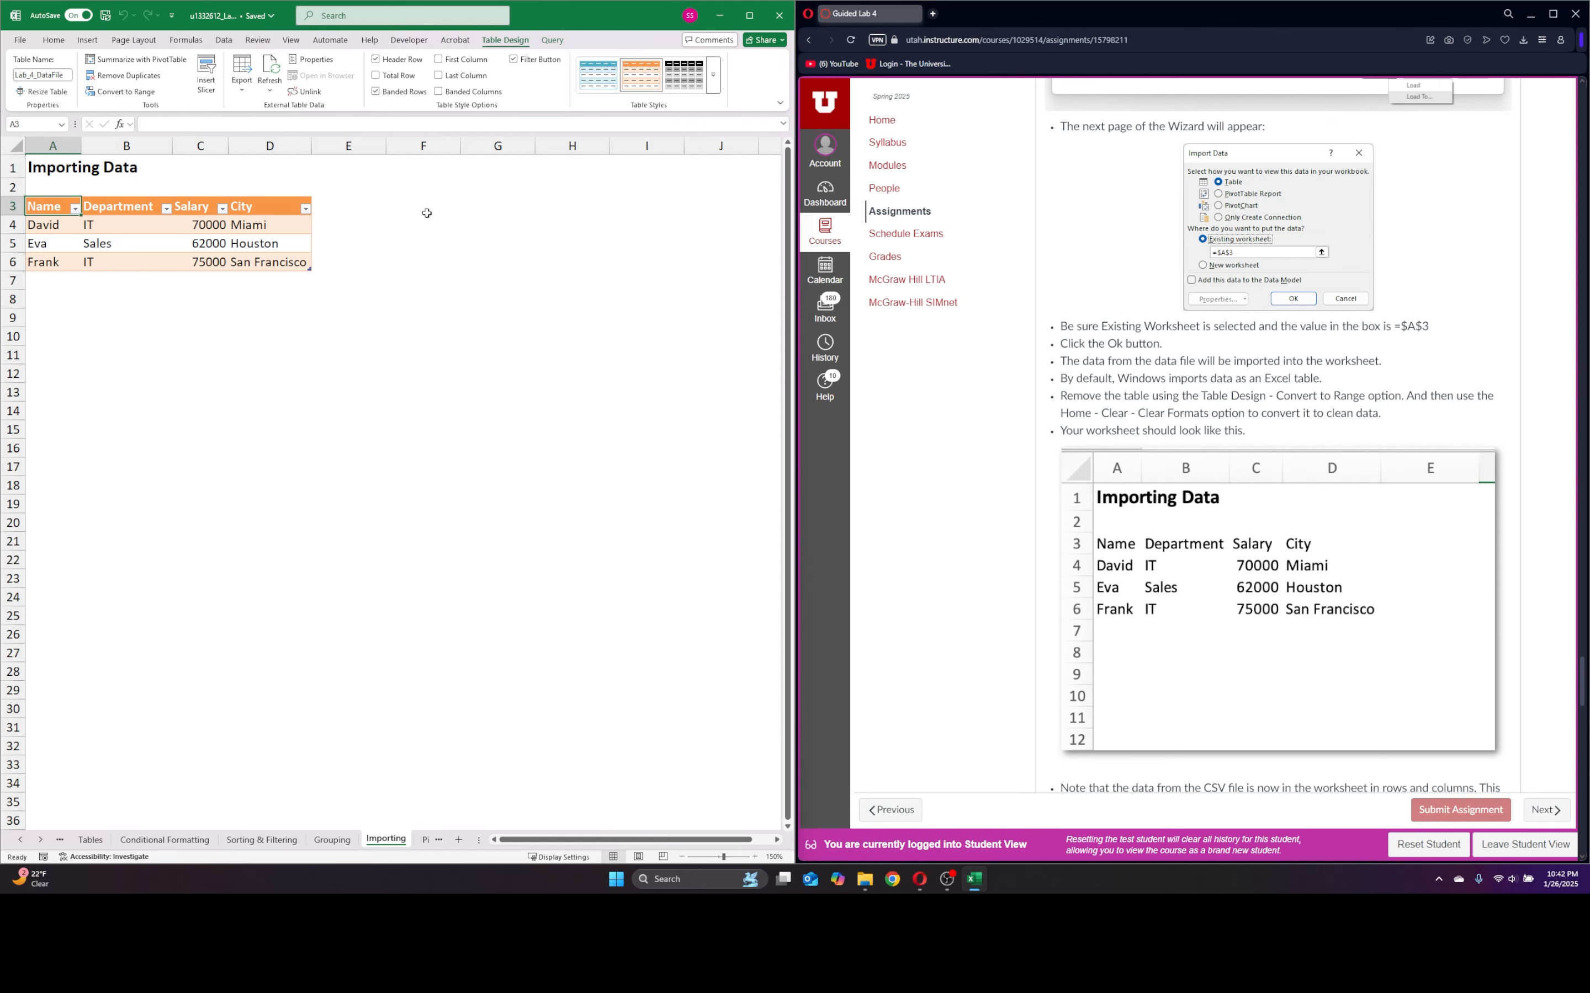
{"action": "left_click", "coordinate": [498, 243]}
{"action": "left_click", "coordinate": [126, 243]}
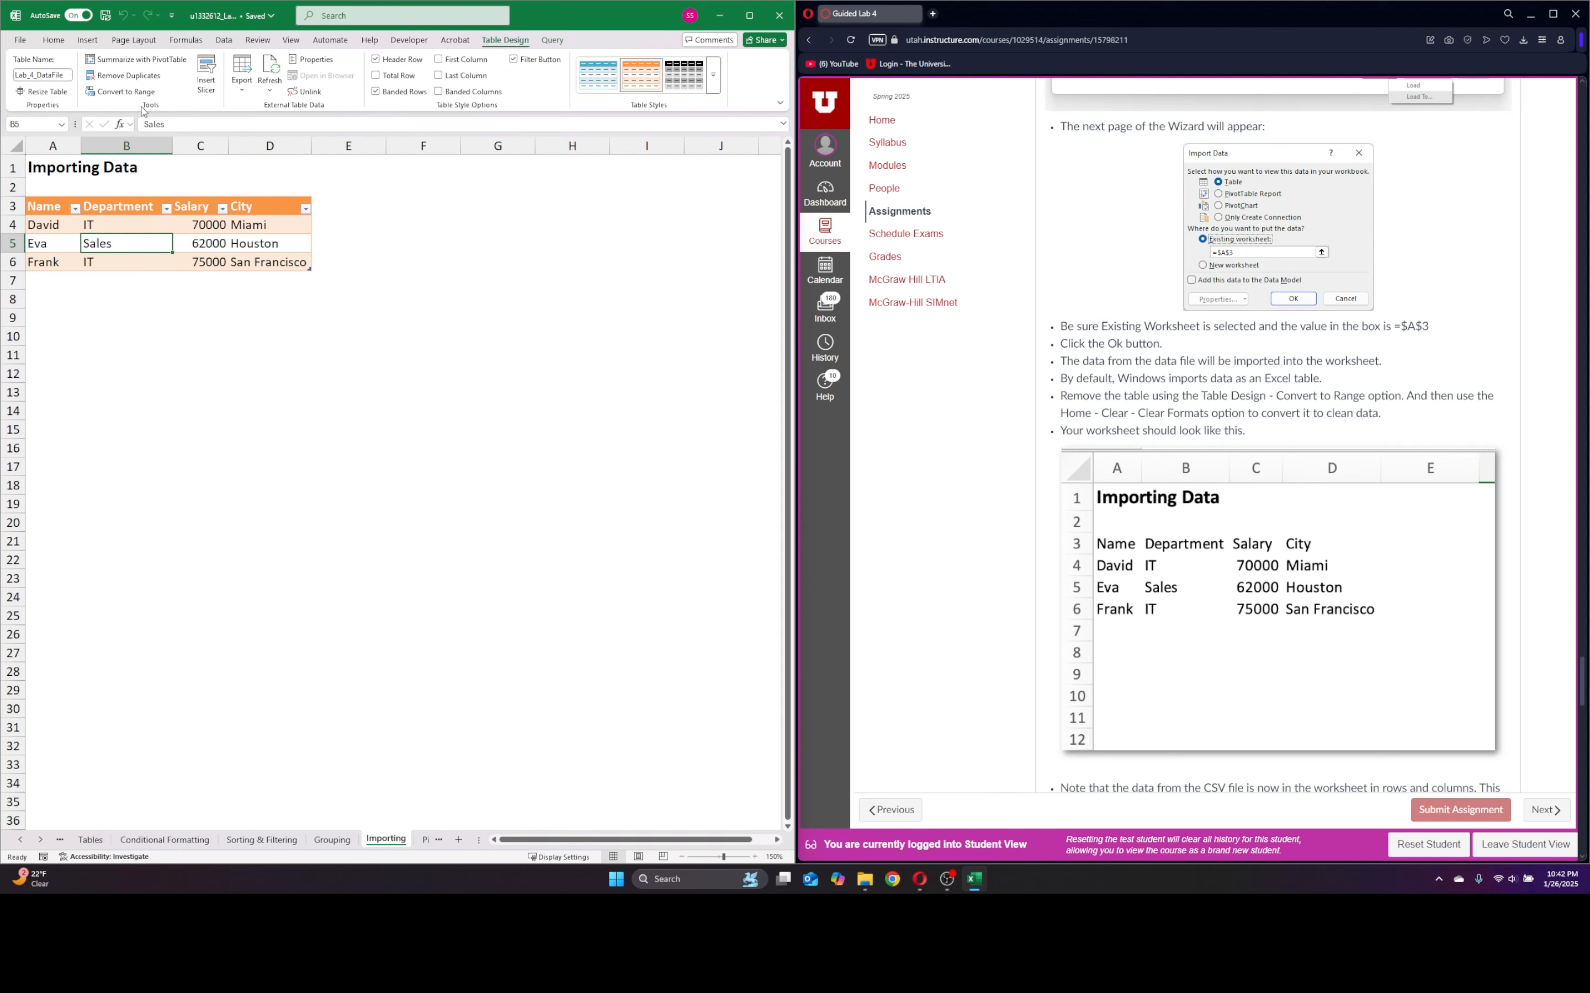
{"action": "left_click", "coordinate": [113, 94]}
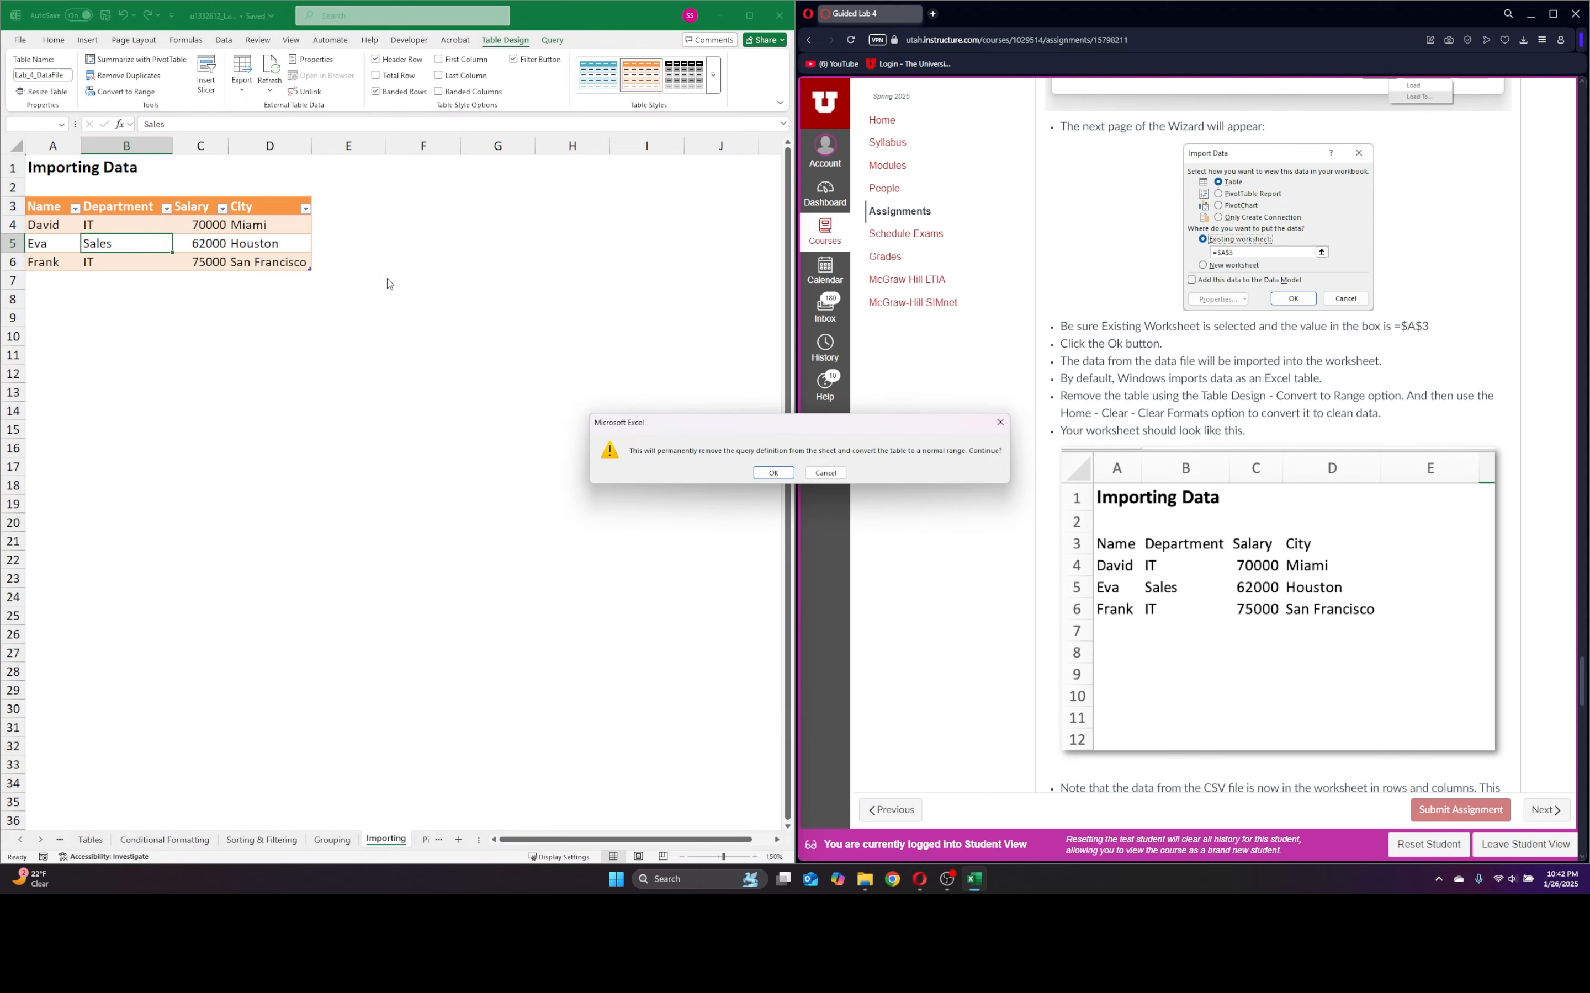
{"action": "left_click_drag", "start_coordinate": [722, 433], "coordinate": [466, 220]}
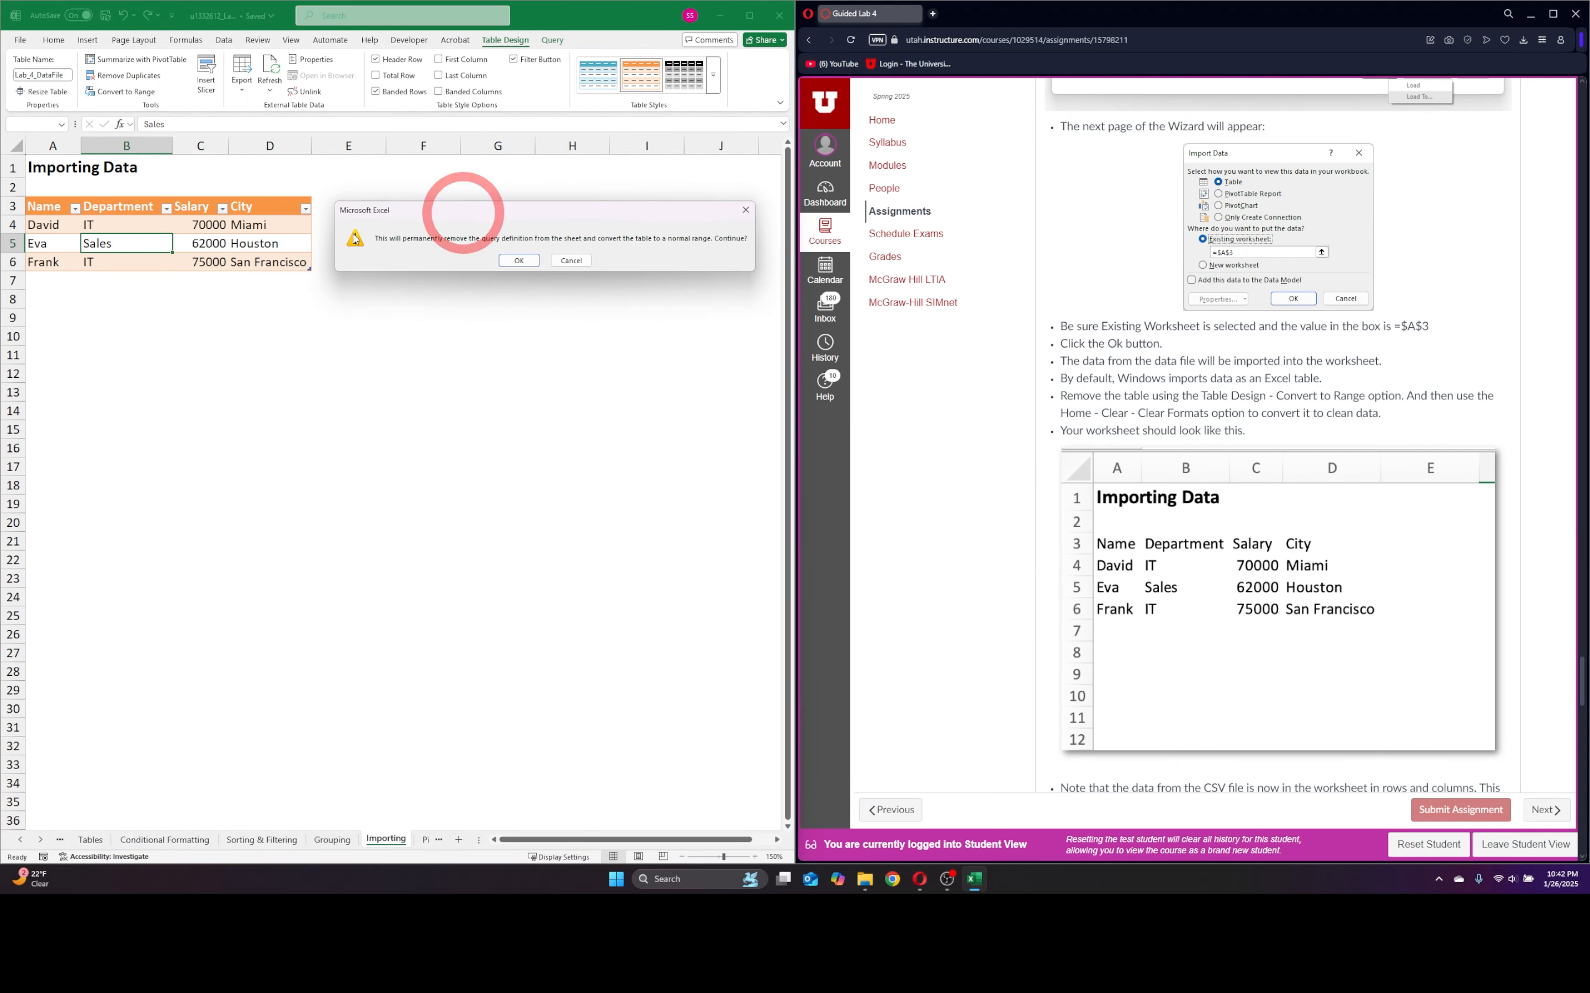
{"action": "left_click", "coordinate": [510, 262]}
{"action": "left_click", "coordinate": [271, 313]}
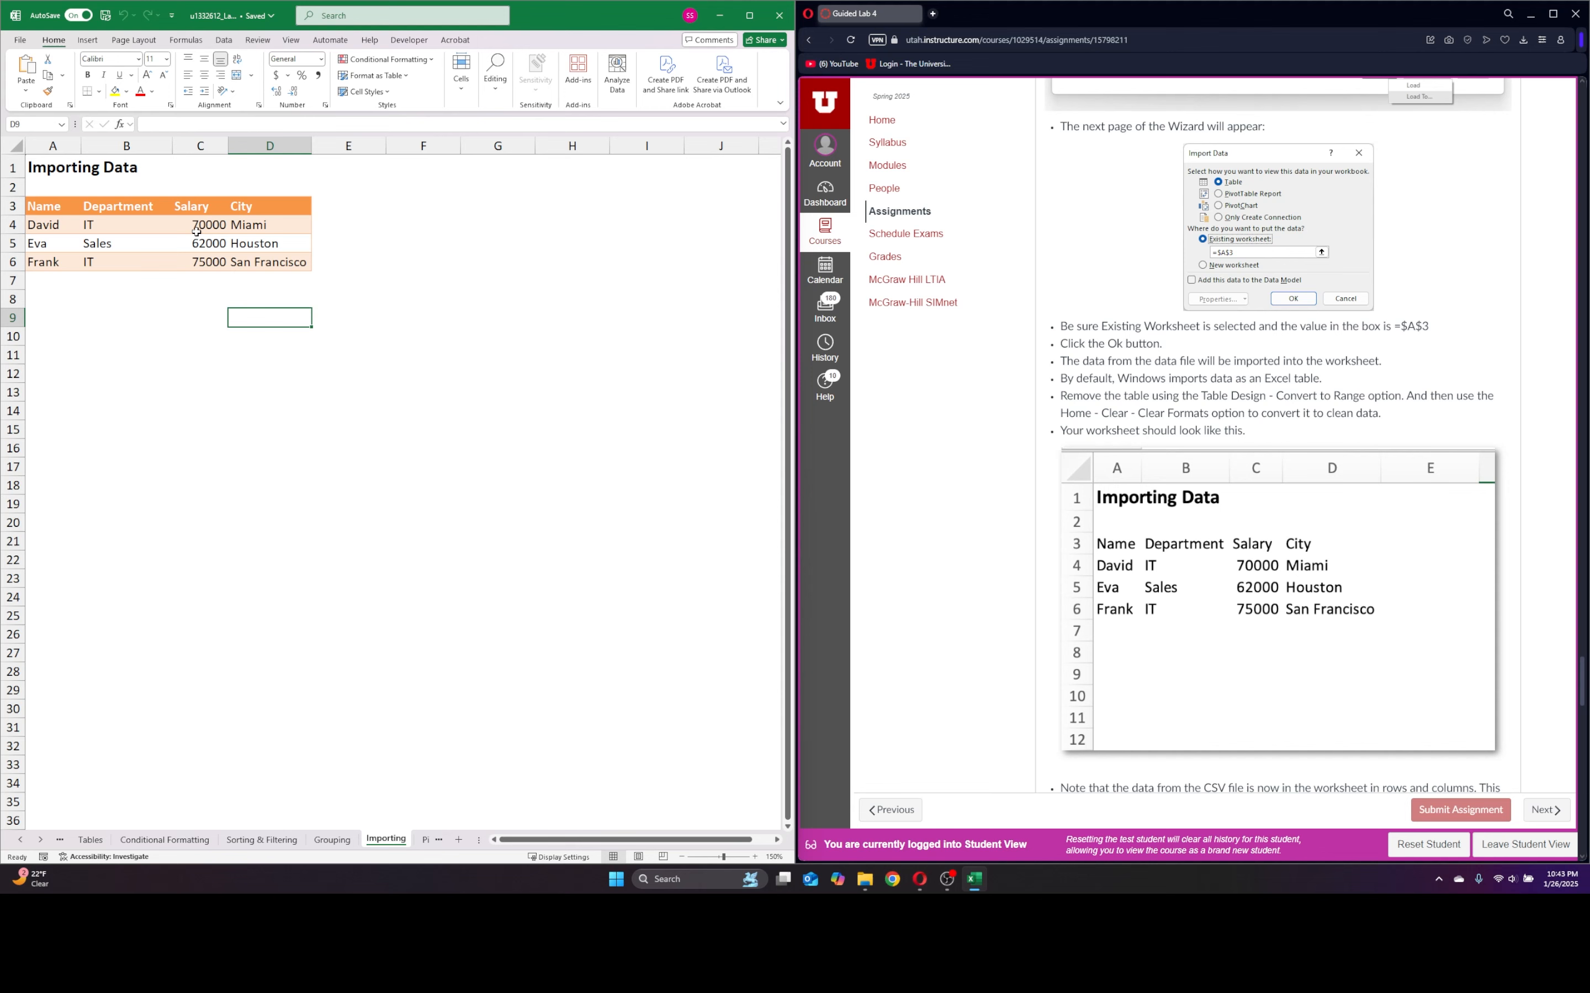
- Clear the formats from the imported data in A3:D6 while keeping its contents
{"action": "left_click_drag", "start_coordinate": [73, 210], "coordinate": [260, 262]}
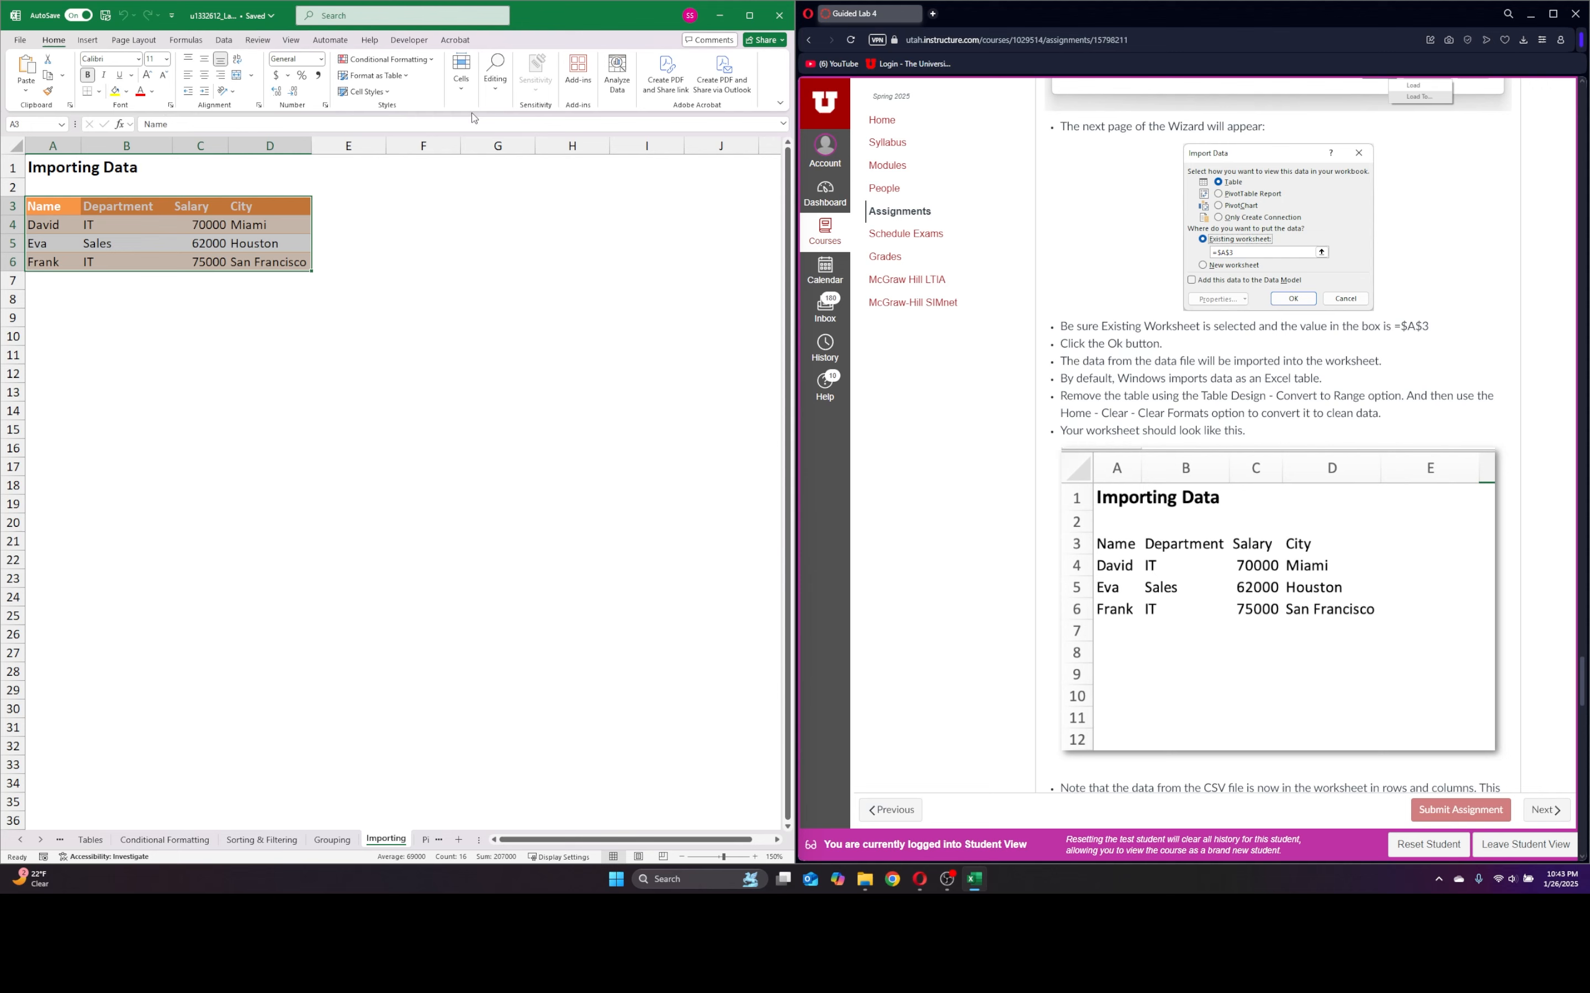
{"action": "left_click", "coordinate": [495, 79]}
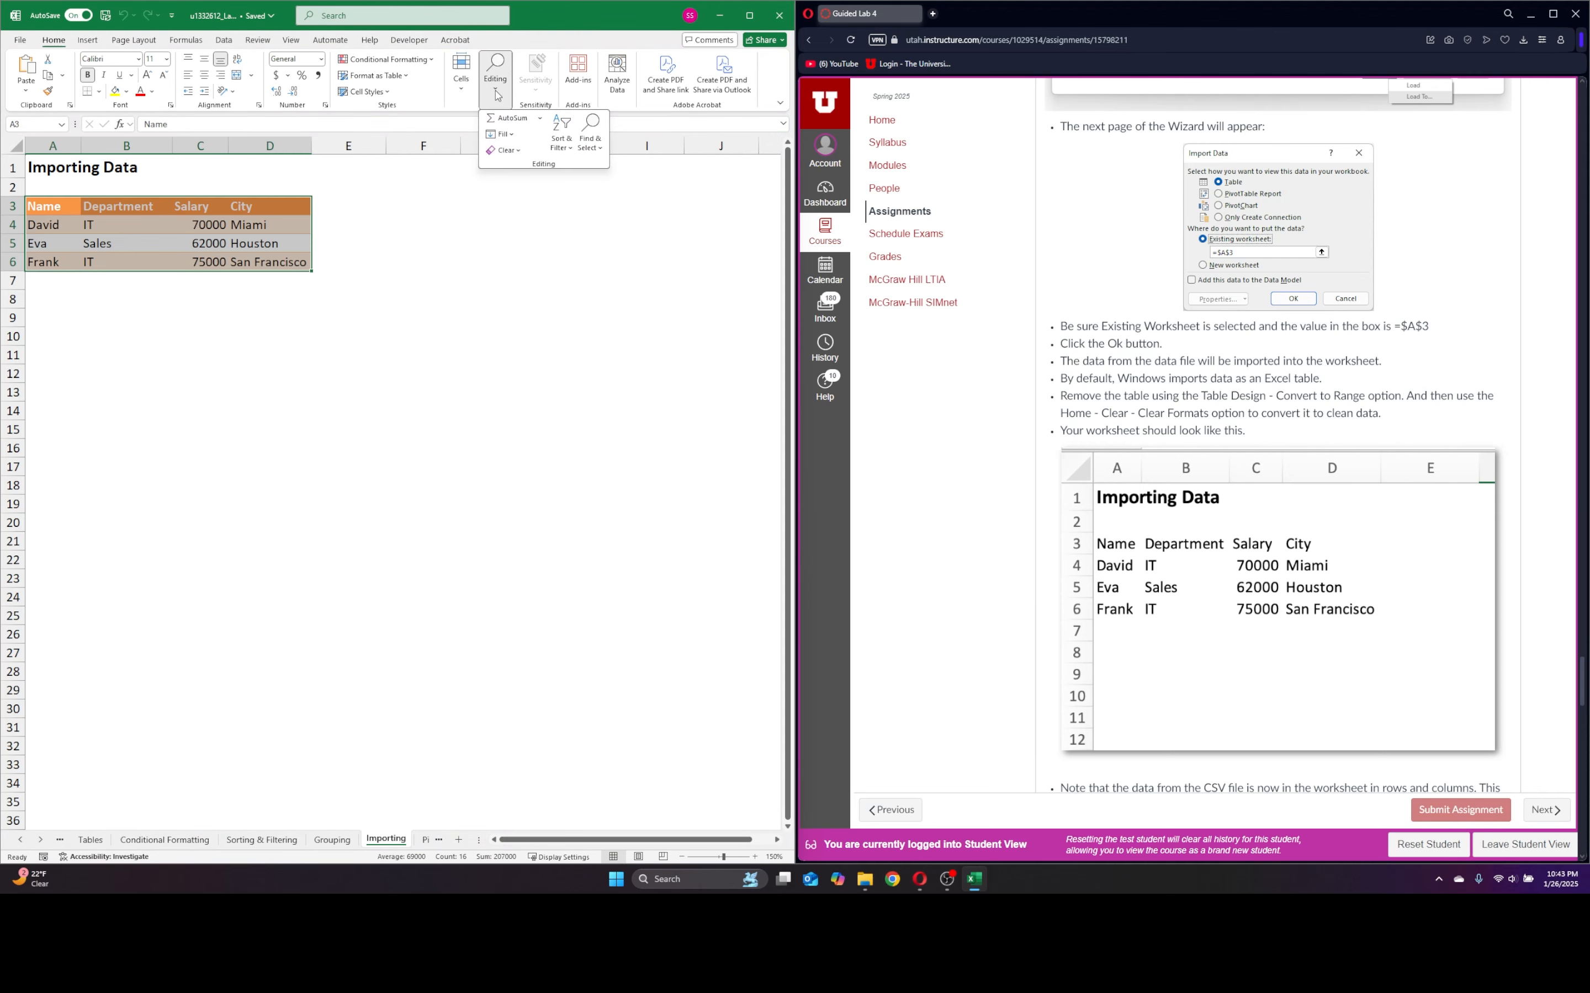
{"action": "left_click", "coordinate": [519, 151]}
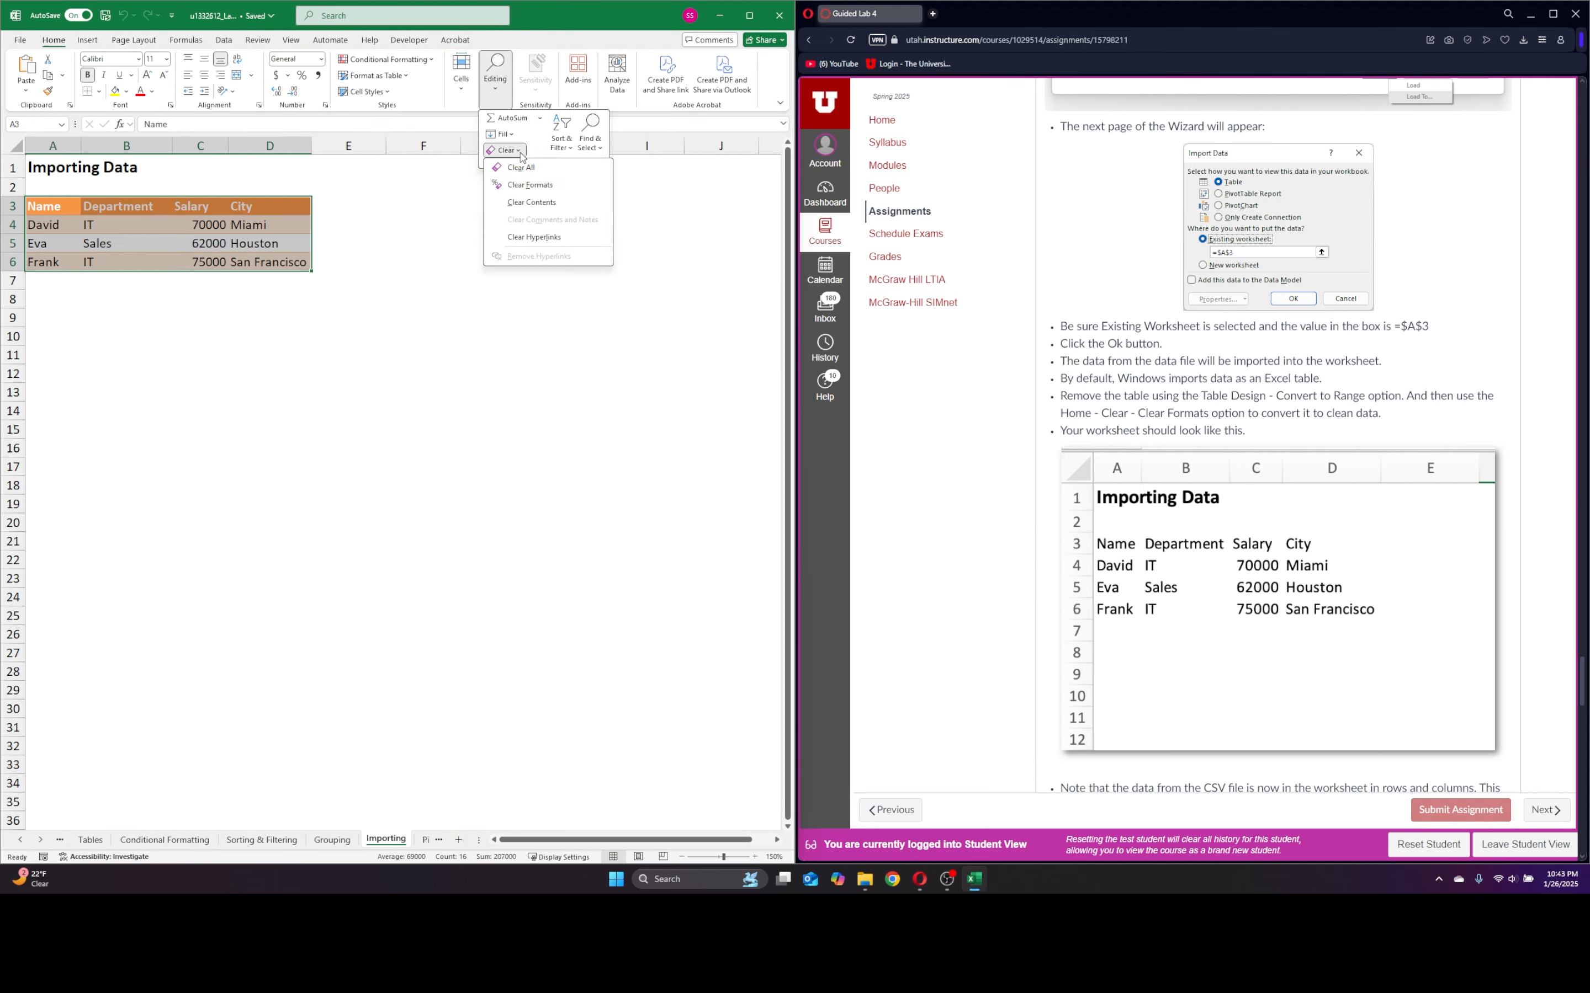
{"action": "left_click", "coordinate": [530, 186]}
{"action": "left_click", "coordinate": [359, 313]}
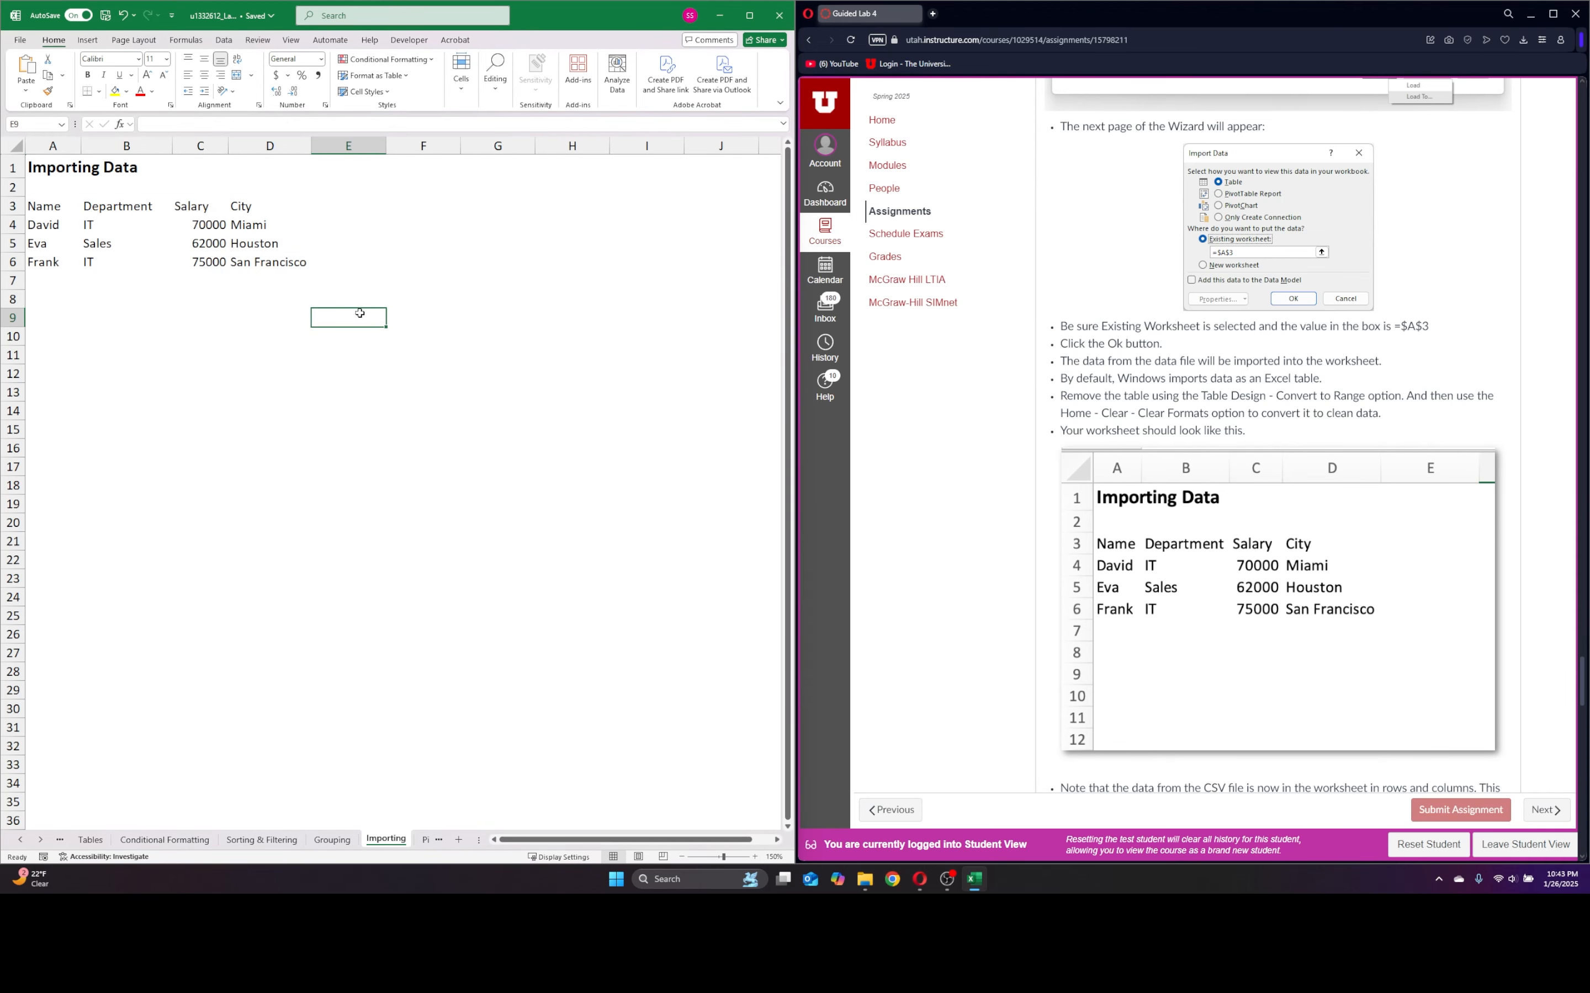
- On the Pivot Tables worksheet, create a PivotTable from the range A3:D9 and place it in a new worksheet
{"action": "scroll", "coordinate": [1030, 500], "scroll_direction": "down", "scroll_amount": 10}
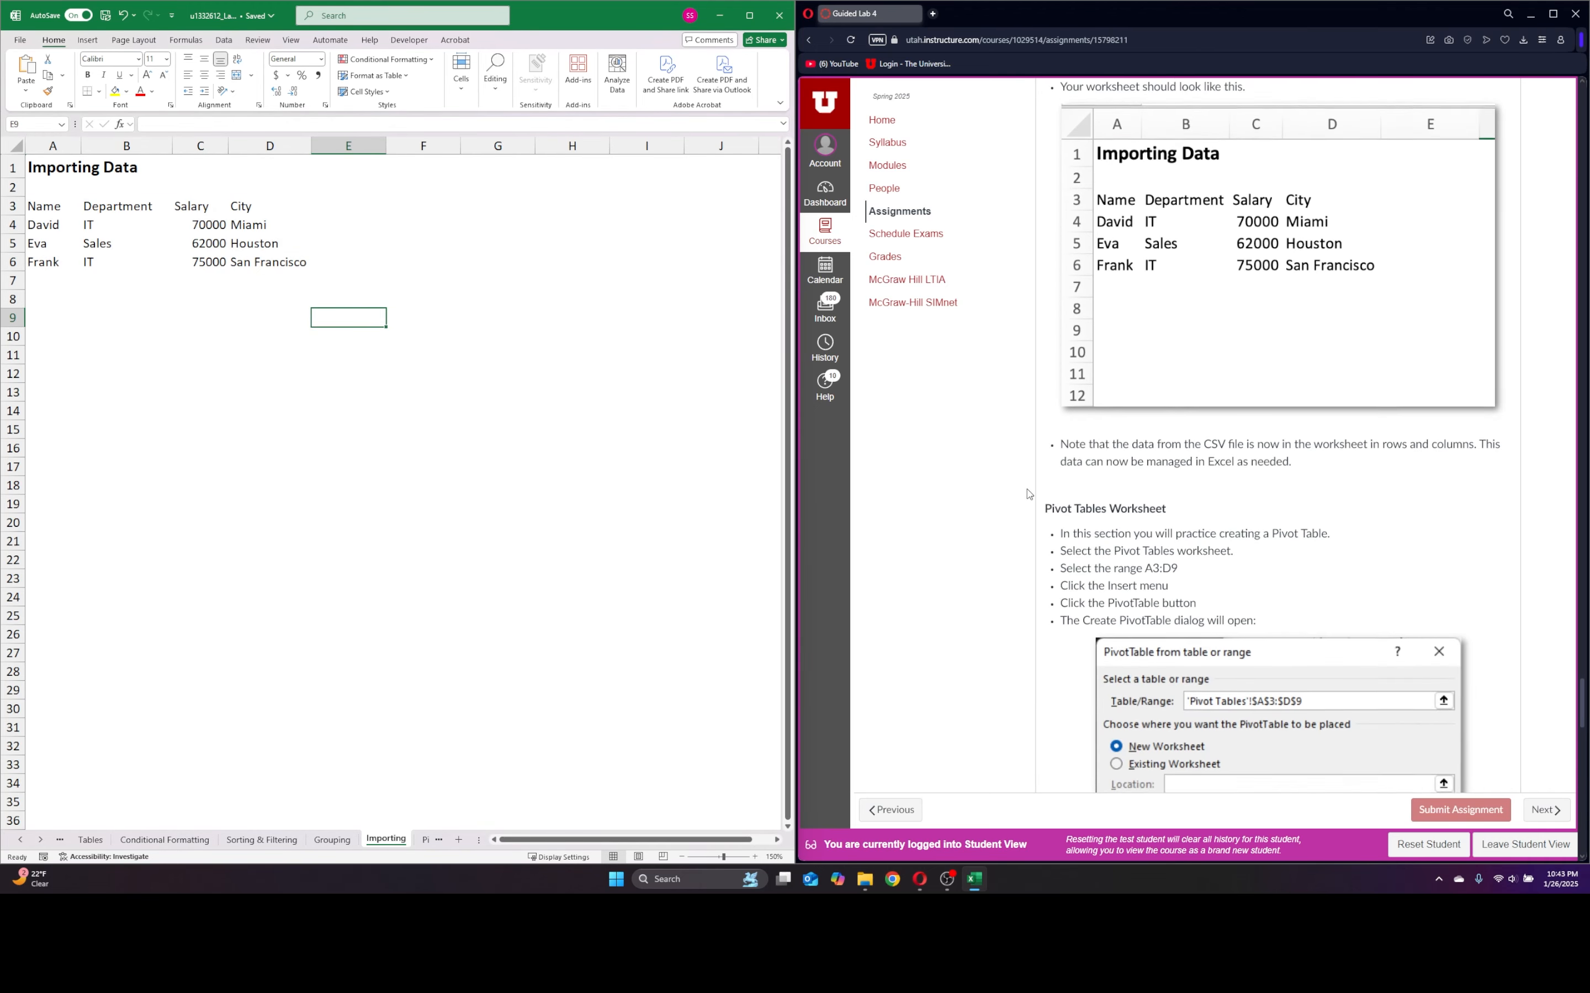
{"action": "scroll", "coordinate": [1032, 493], "scroll_direction": "down", "scroll_amount": 1}
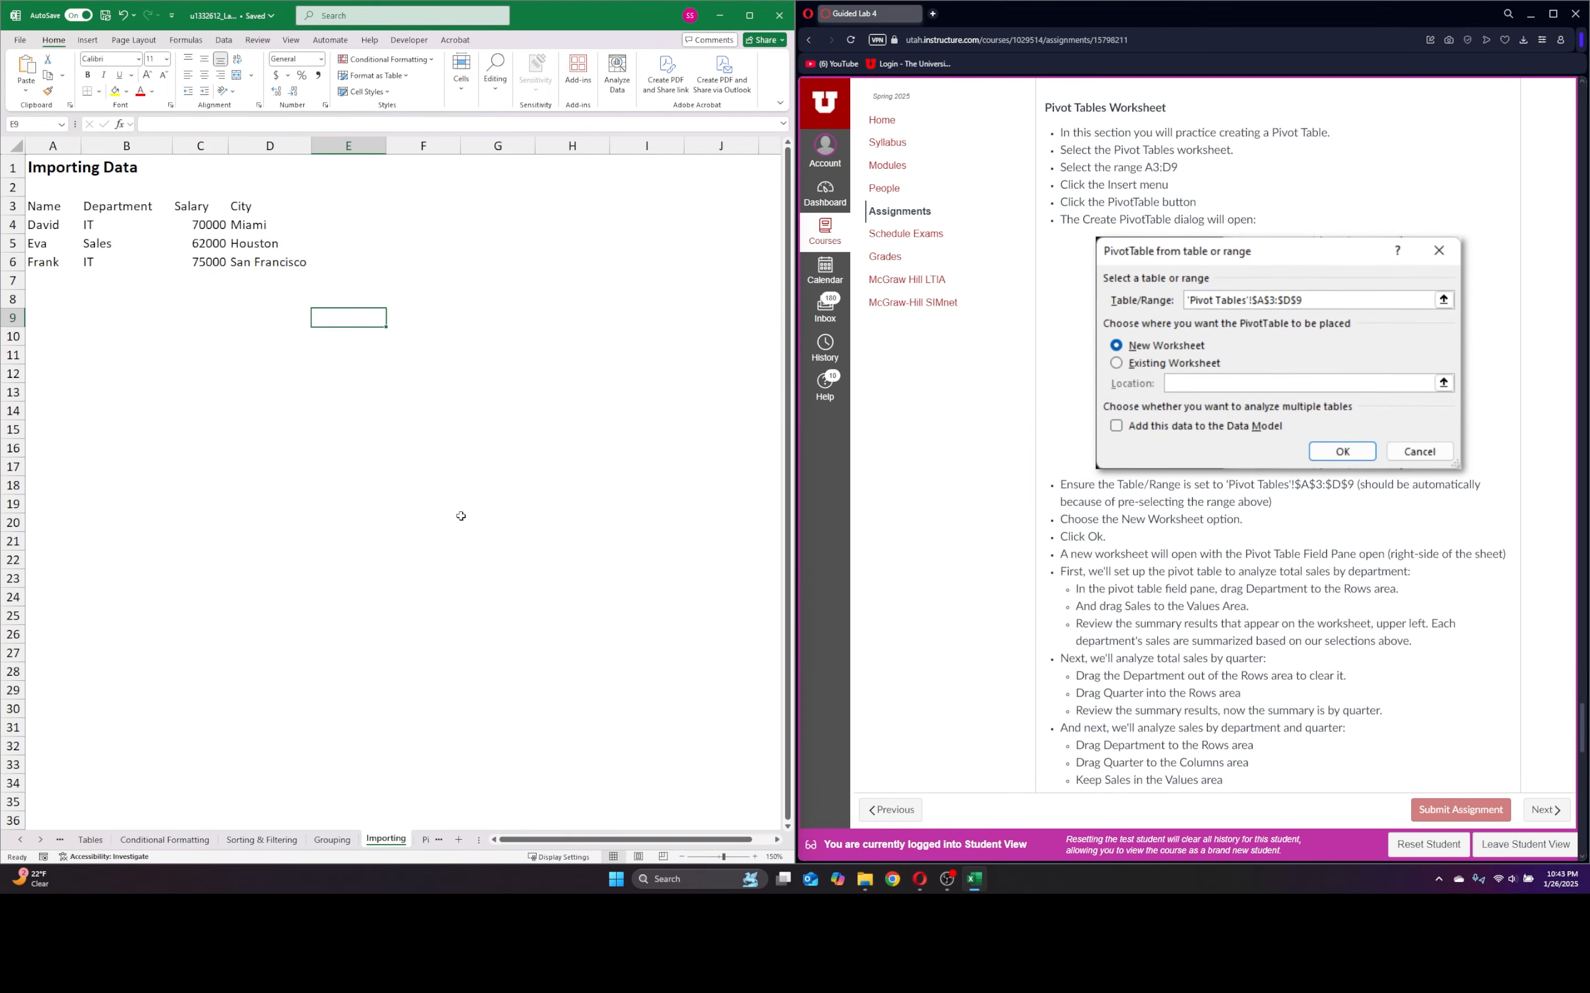
{"action": "left_click", "coordinate": [427, 842]}
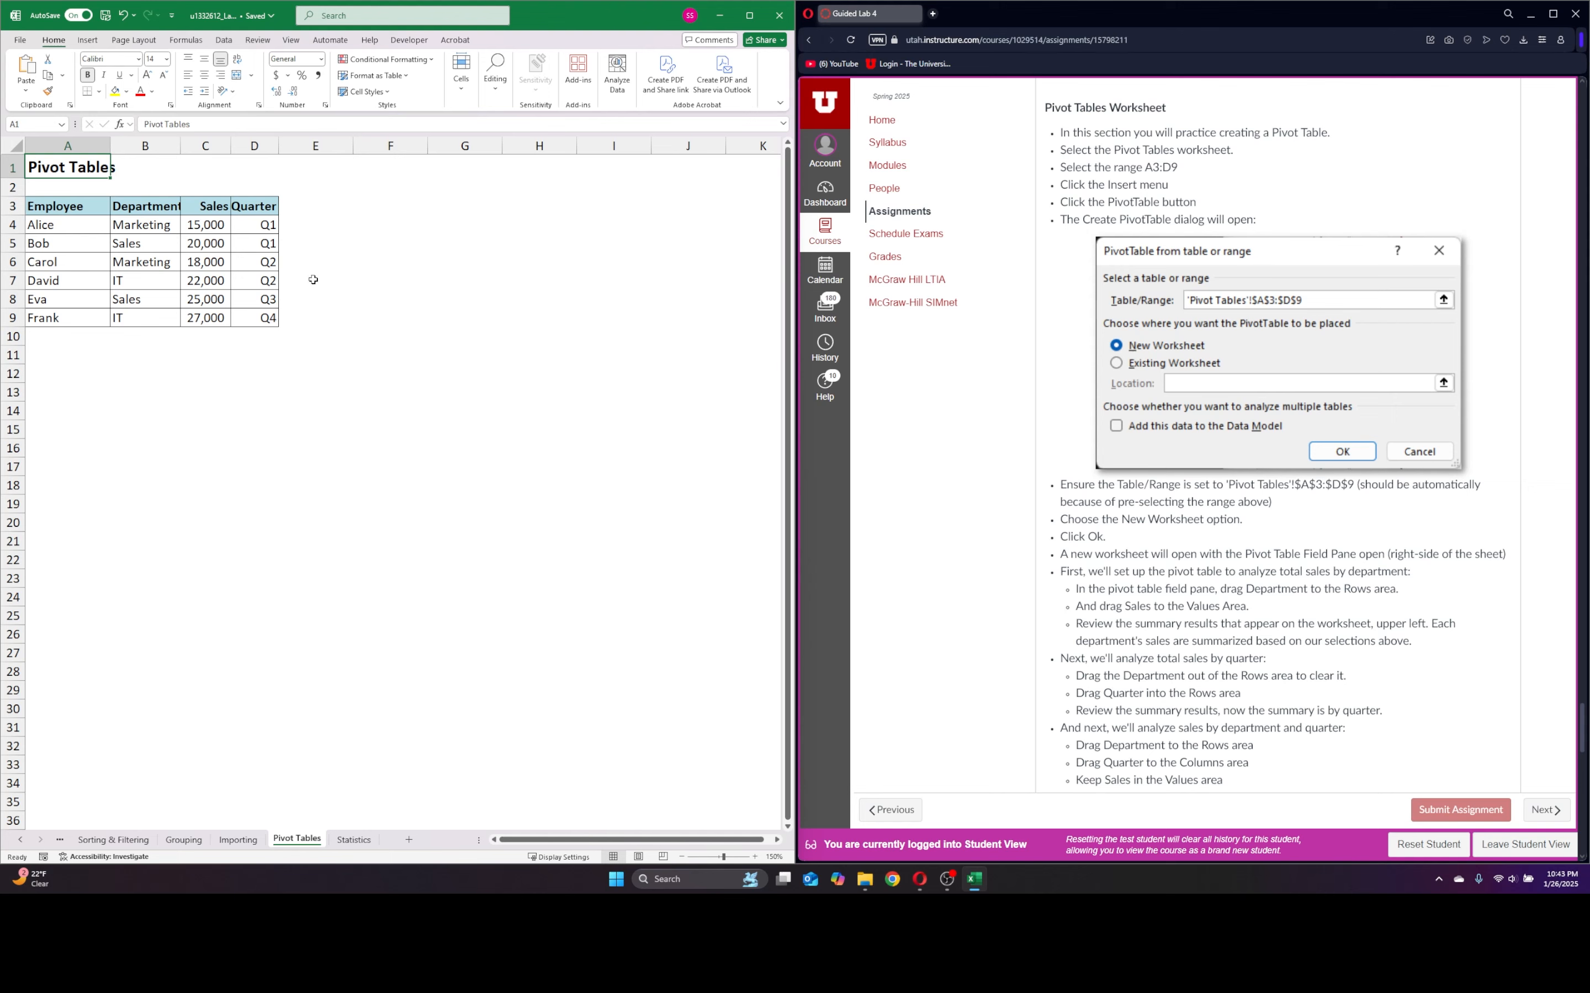
{"action": "left_click_drag", "start_coordinate": [43, 209], "coordinate": [241, 318]}
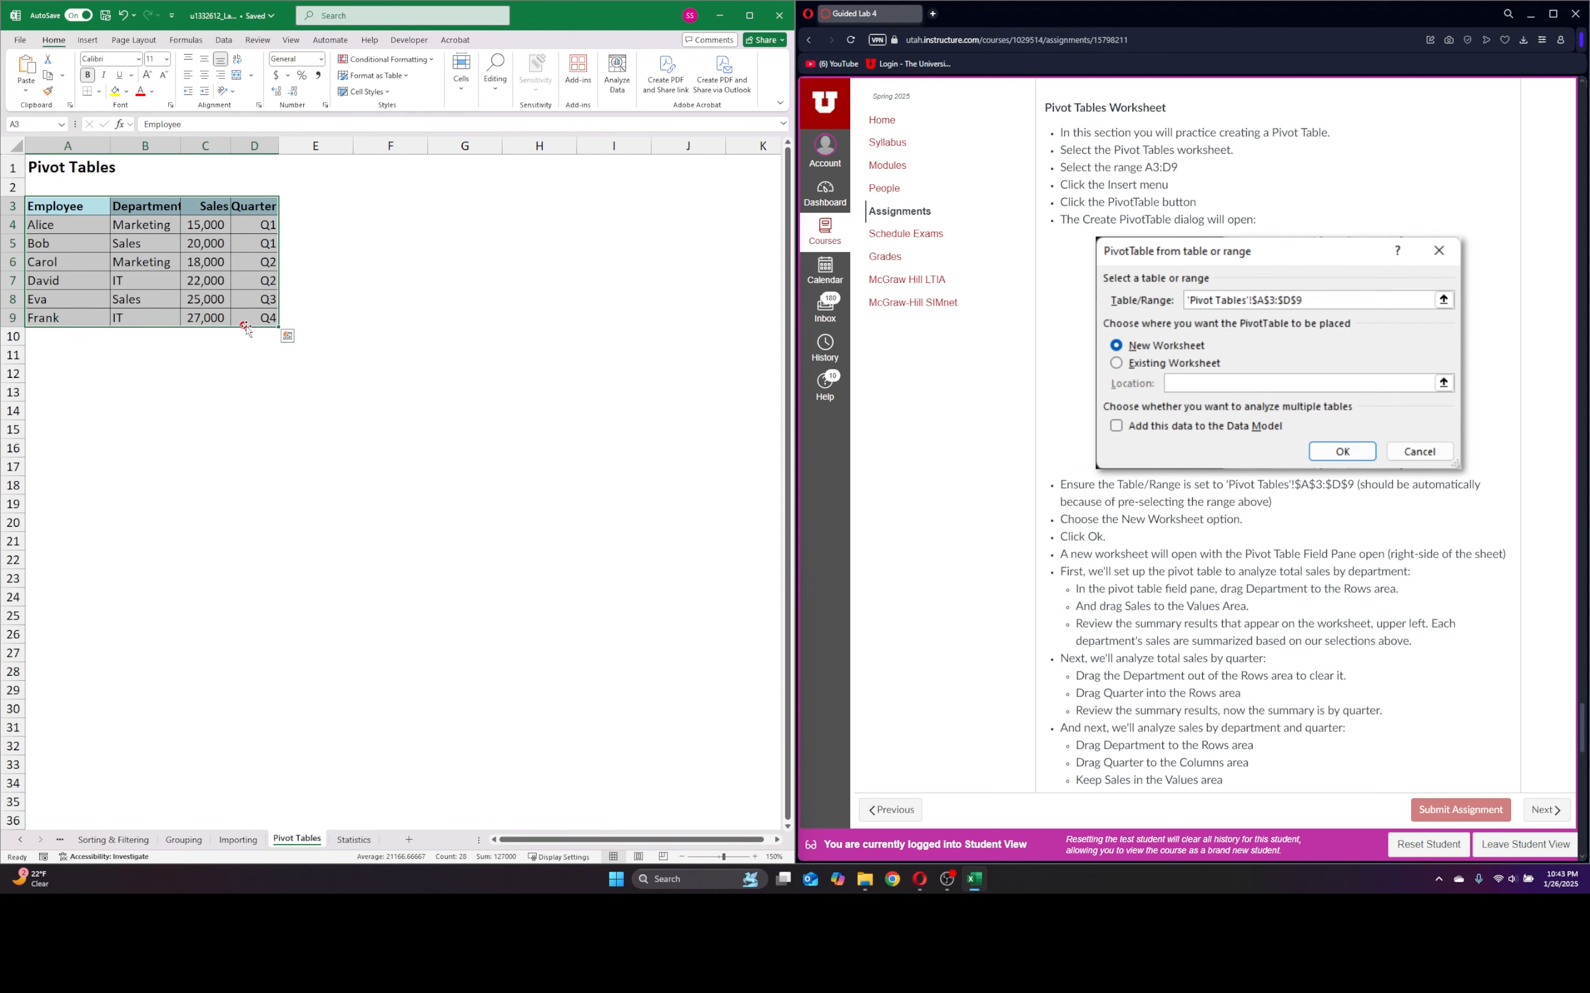
{"action": "left_click", "coordinate": [87, 40]}
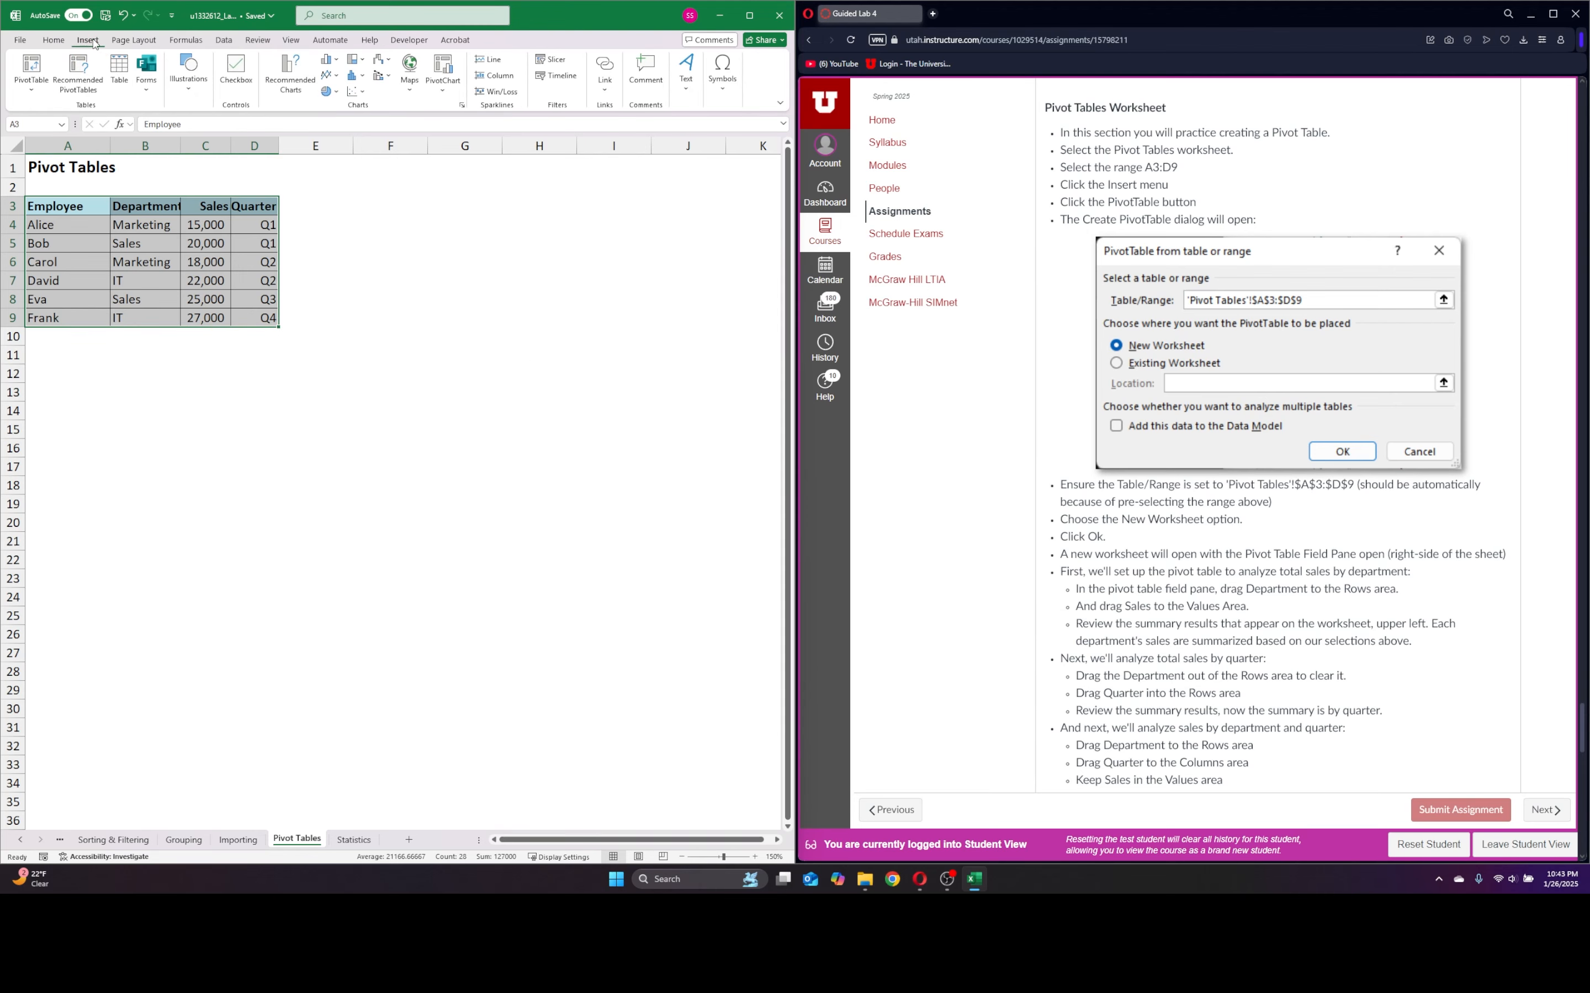
{"action": "left_click", "coordinate": [31, 85]}
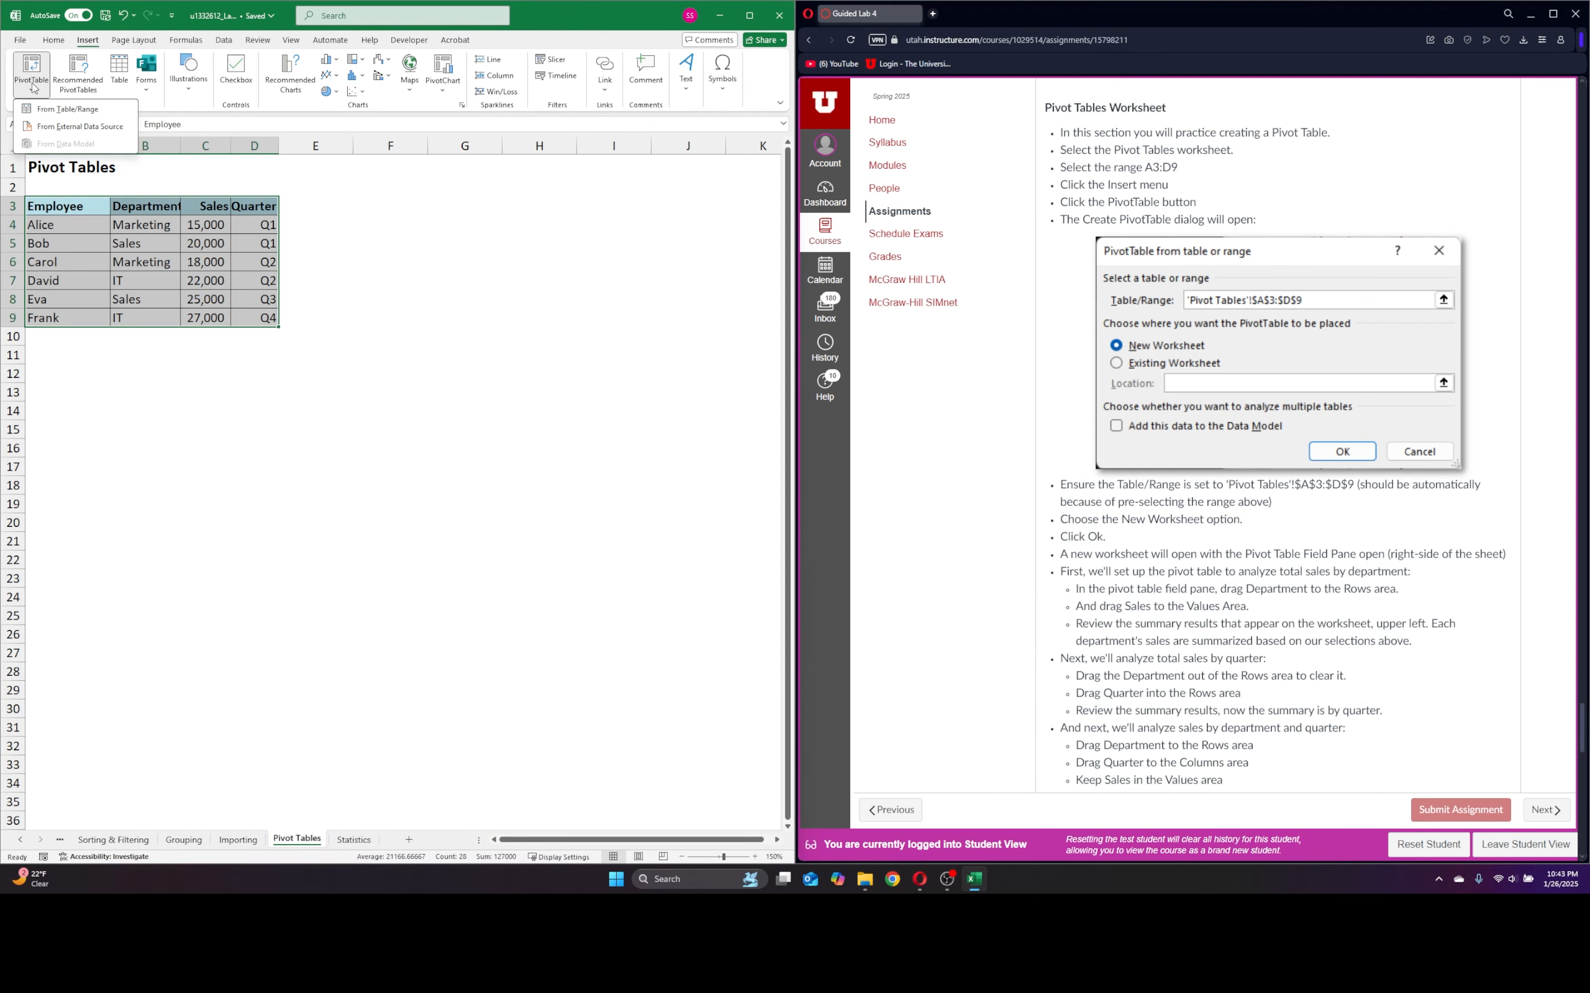
{"action": "left_click", "coordinate": [78, 110]}
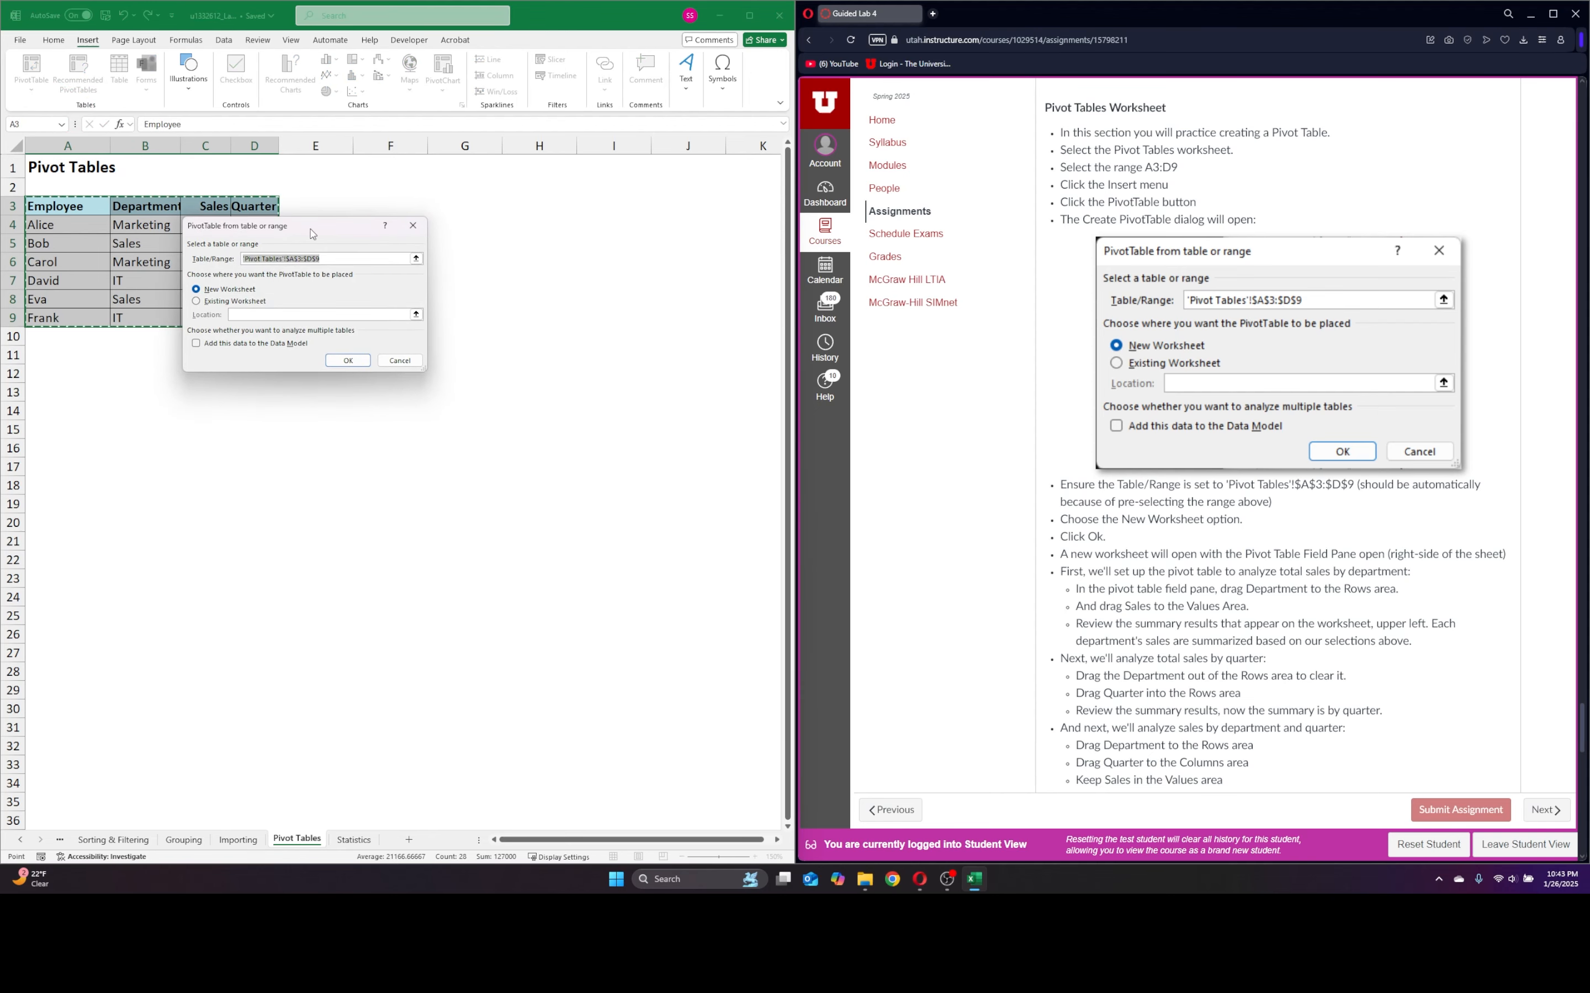
{"action": "left_click_drag", "start_coordinate": [311, 234], "coordinate": [457, 209]}
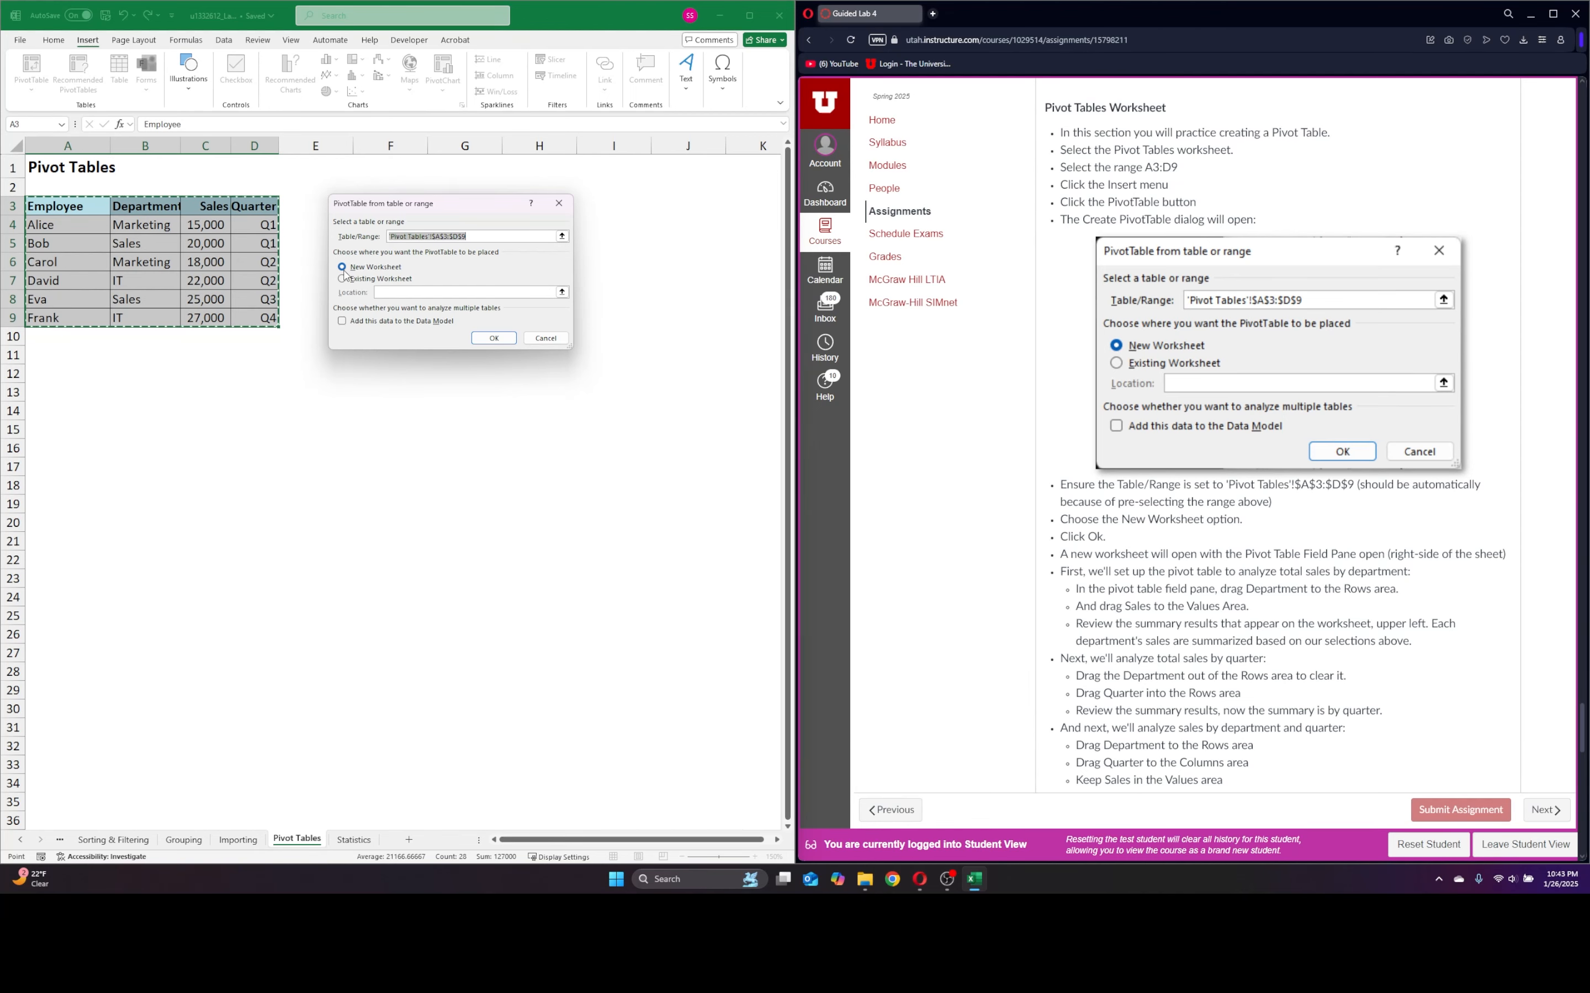
{"action": "left_click", "coordinate": [498, 339]}
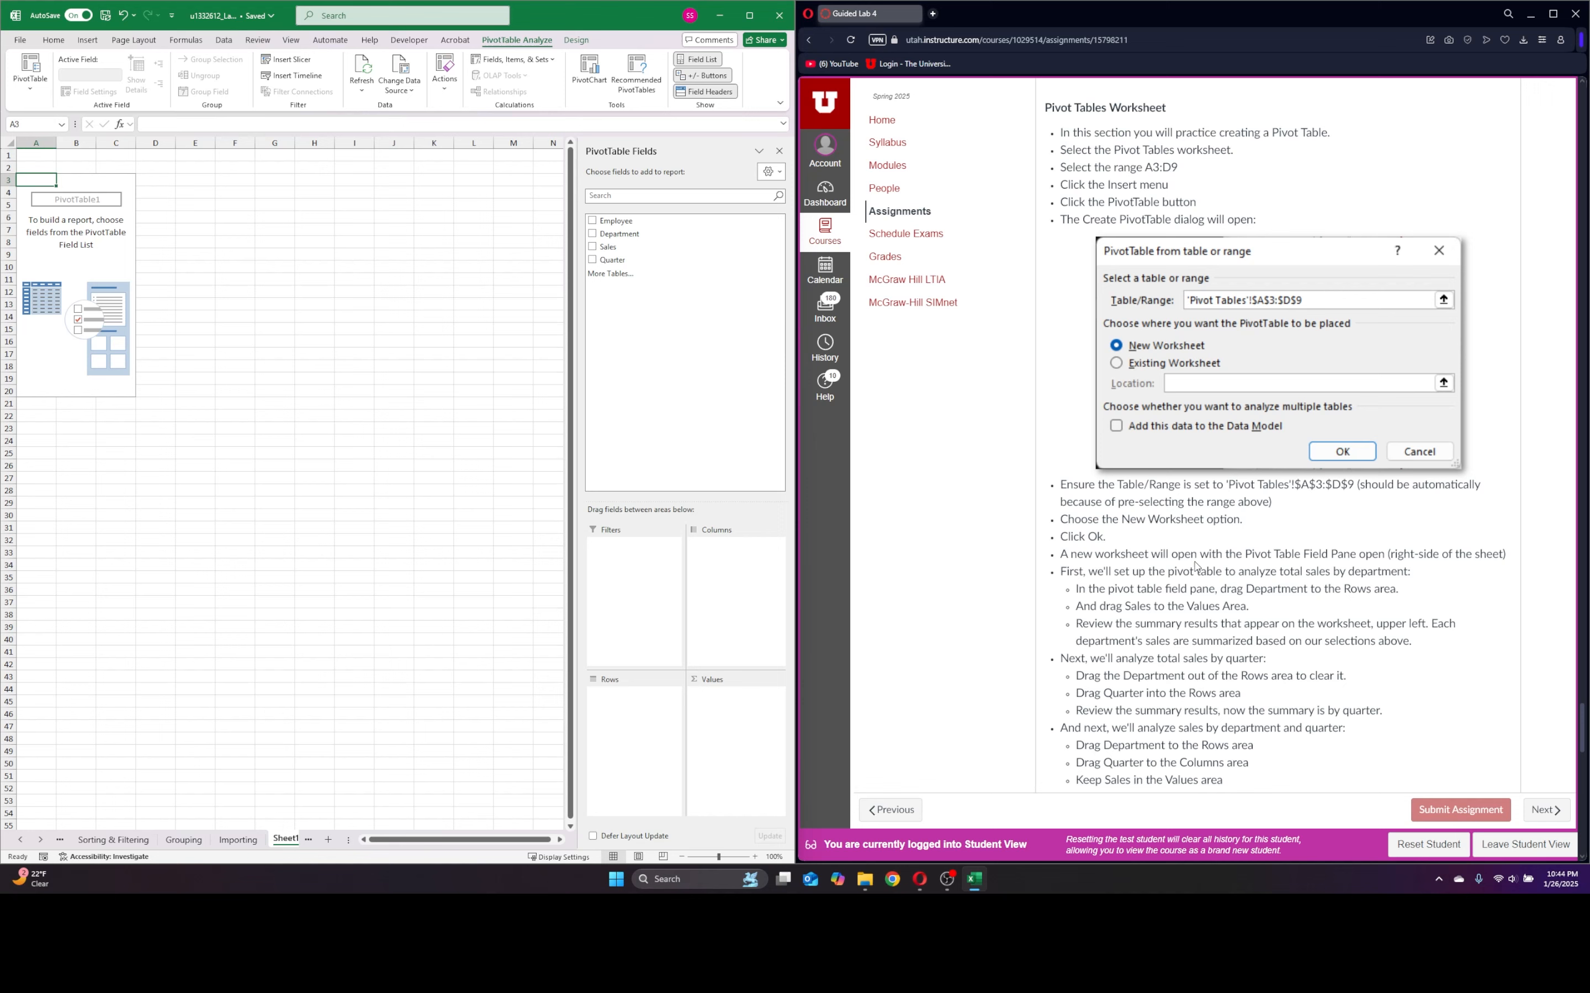
- Add the Department field to the Rows area of the new PivotTable
{"action": "scroll", "coordinate": [1196, 566], "scroll_direction": "down", "scroll_amount": 2}
{"action": "scroll", "coordinate": [1200, 563], "scroll_direction": "down", "scroll_amount": 1}
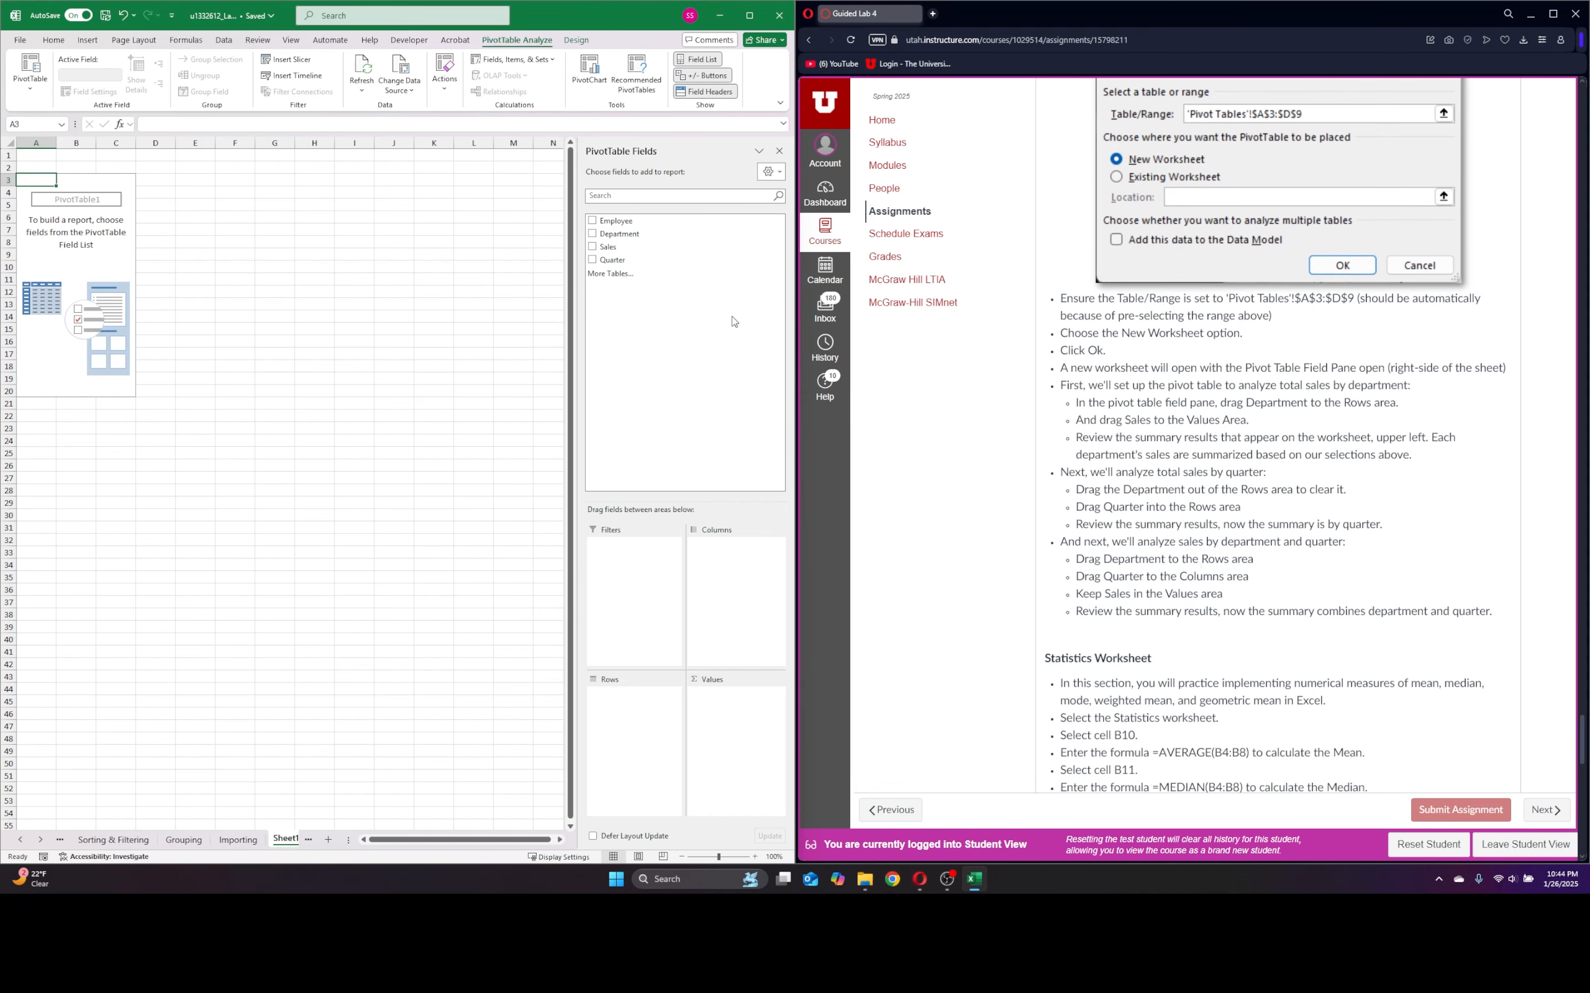
{"action": "left_click", "coordinate": [690, 334]}
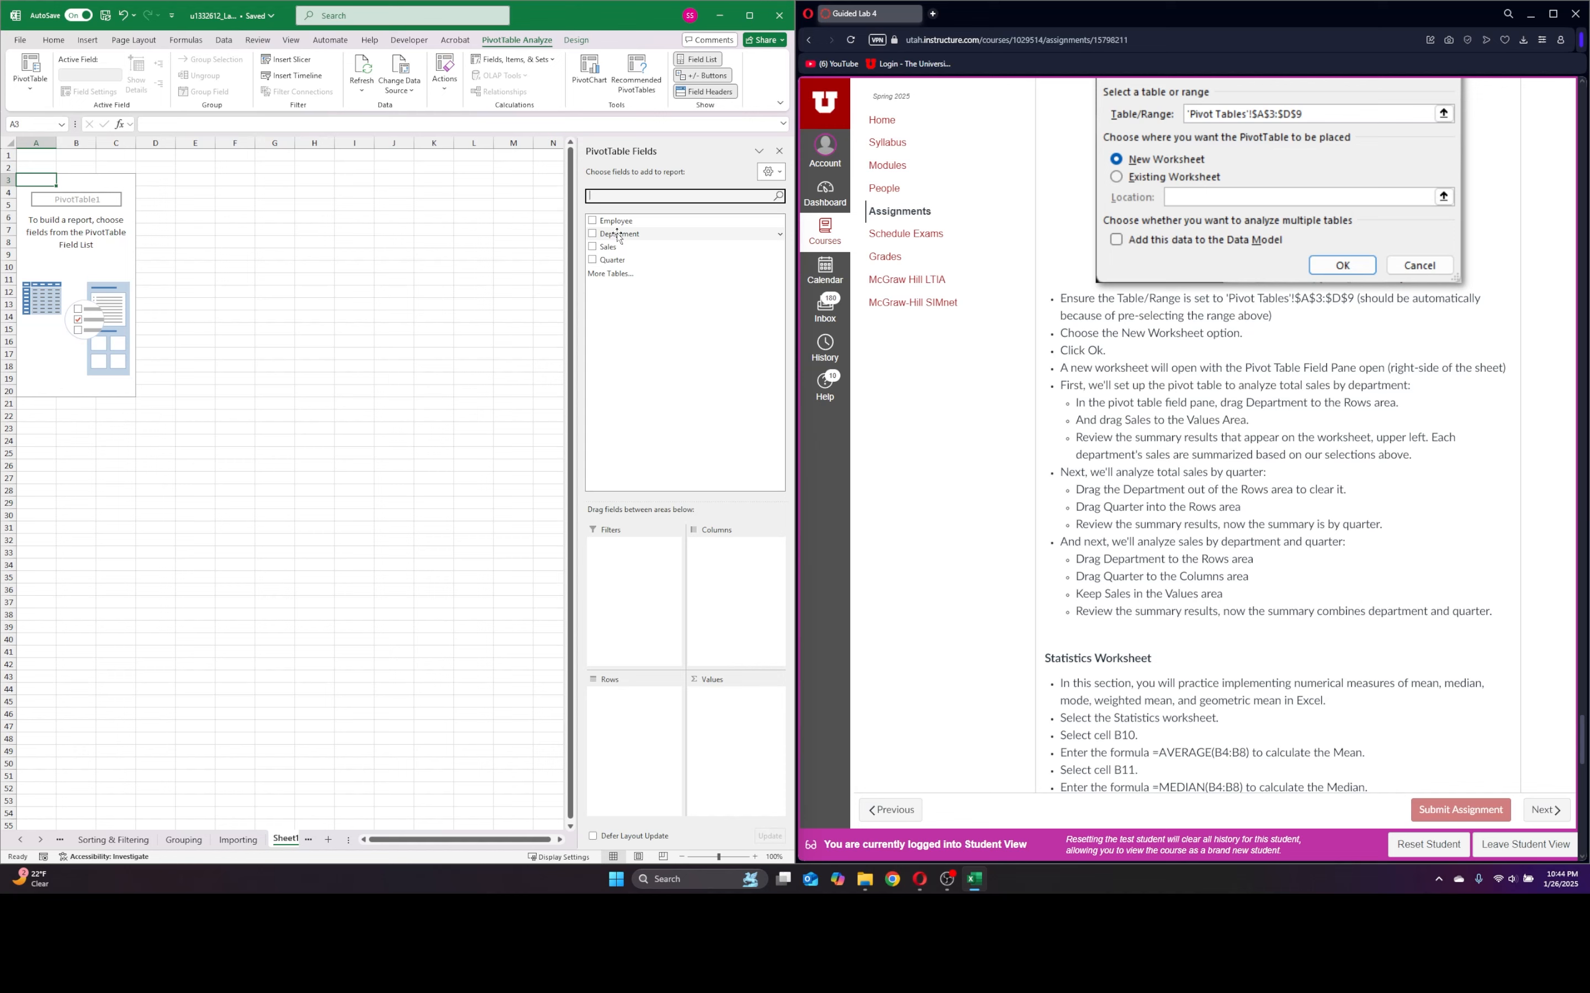
{"action": "left_click_drag", "start_coordinate": [675, 231], "coordinate": [649, 697]}
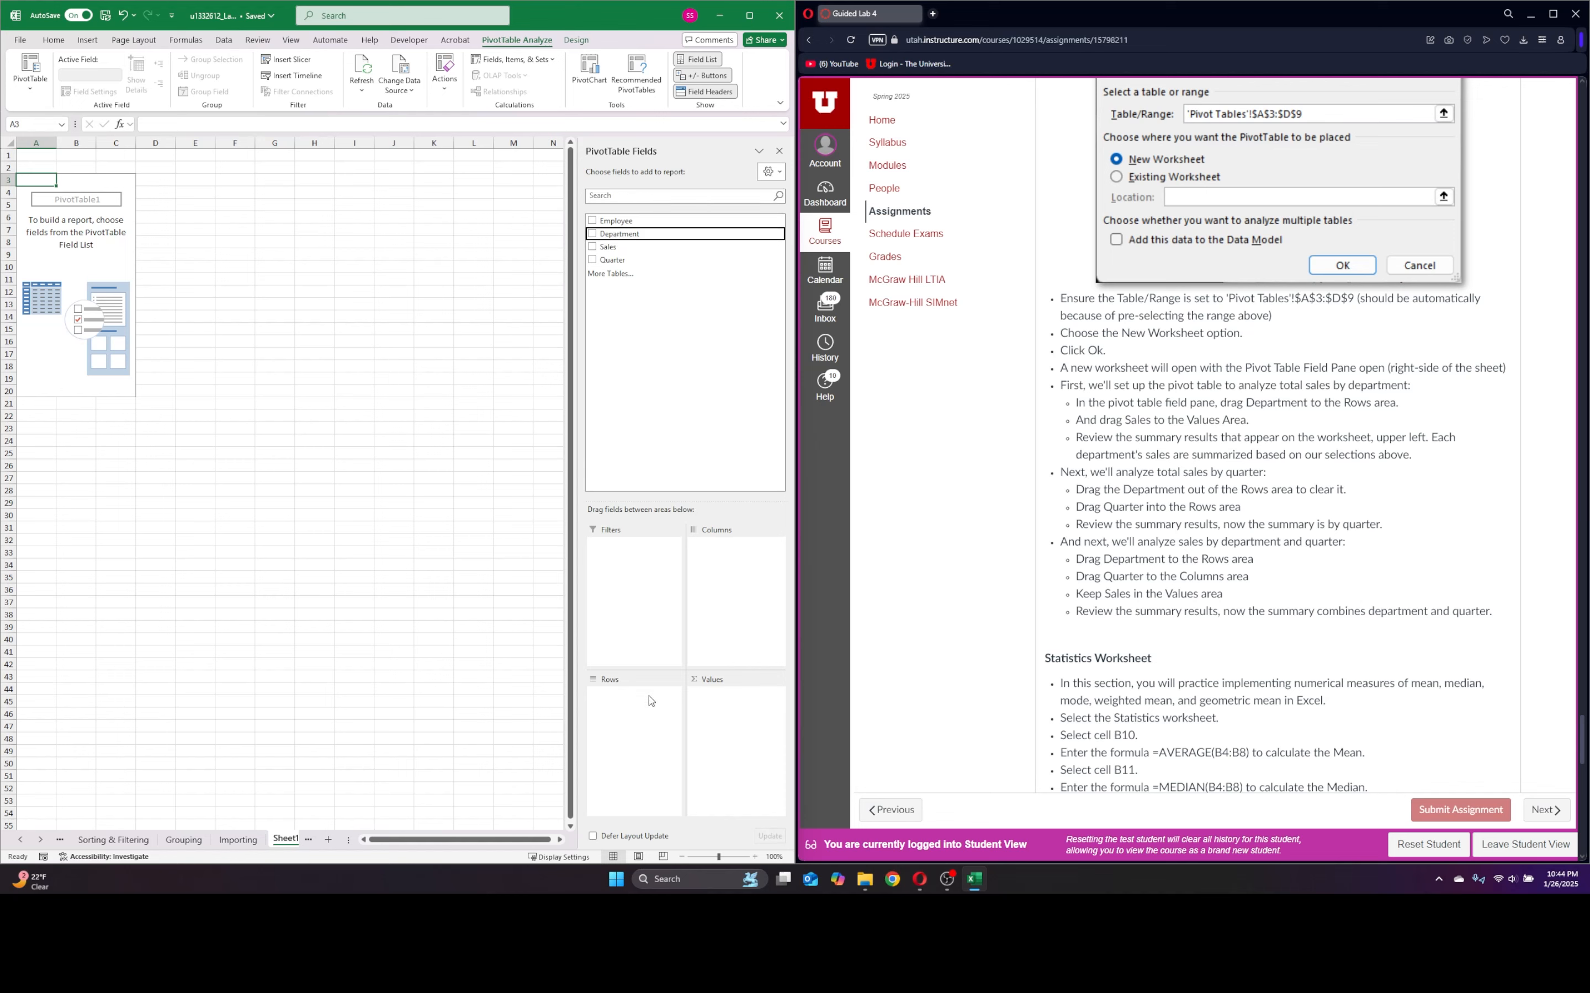
{"action": "left_click", "coordinate": [643, 709]}
{"action": "left_click", "coordinate": [643, 708]}
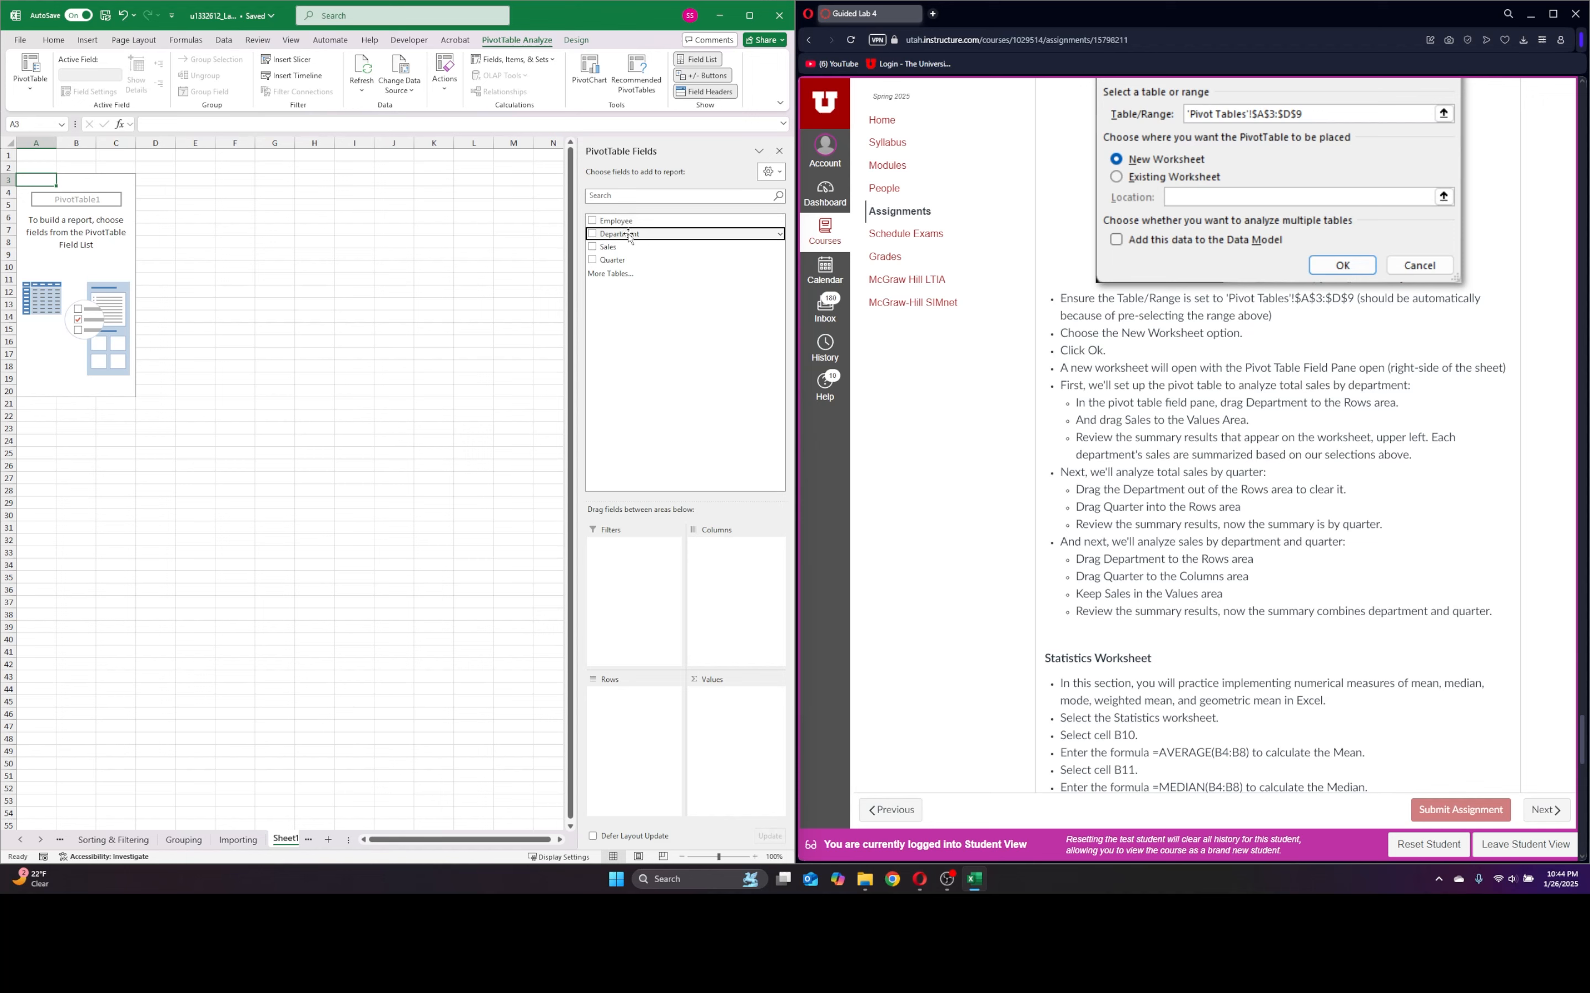
{"action": "left_click_drag", "start_coordinate": [628, 237], "coordinate": [620, 707]}
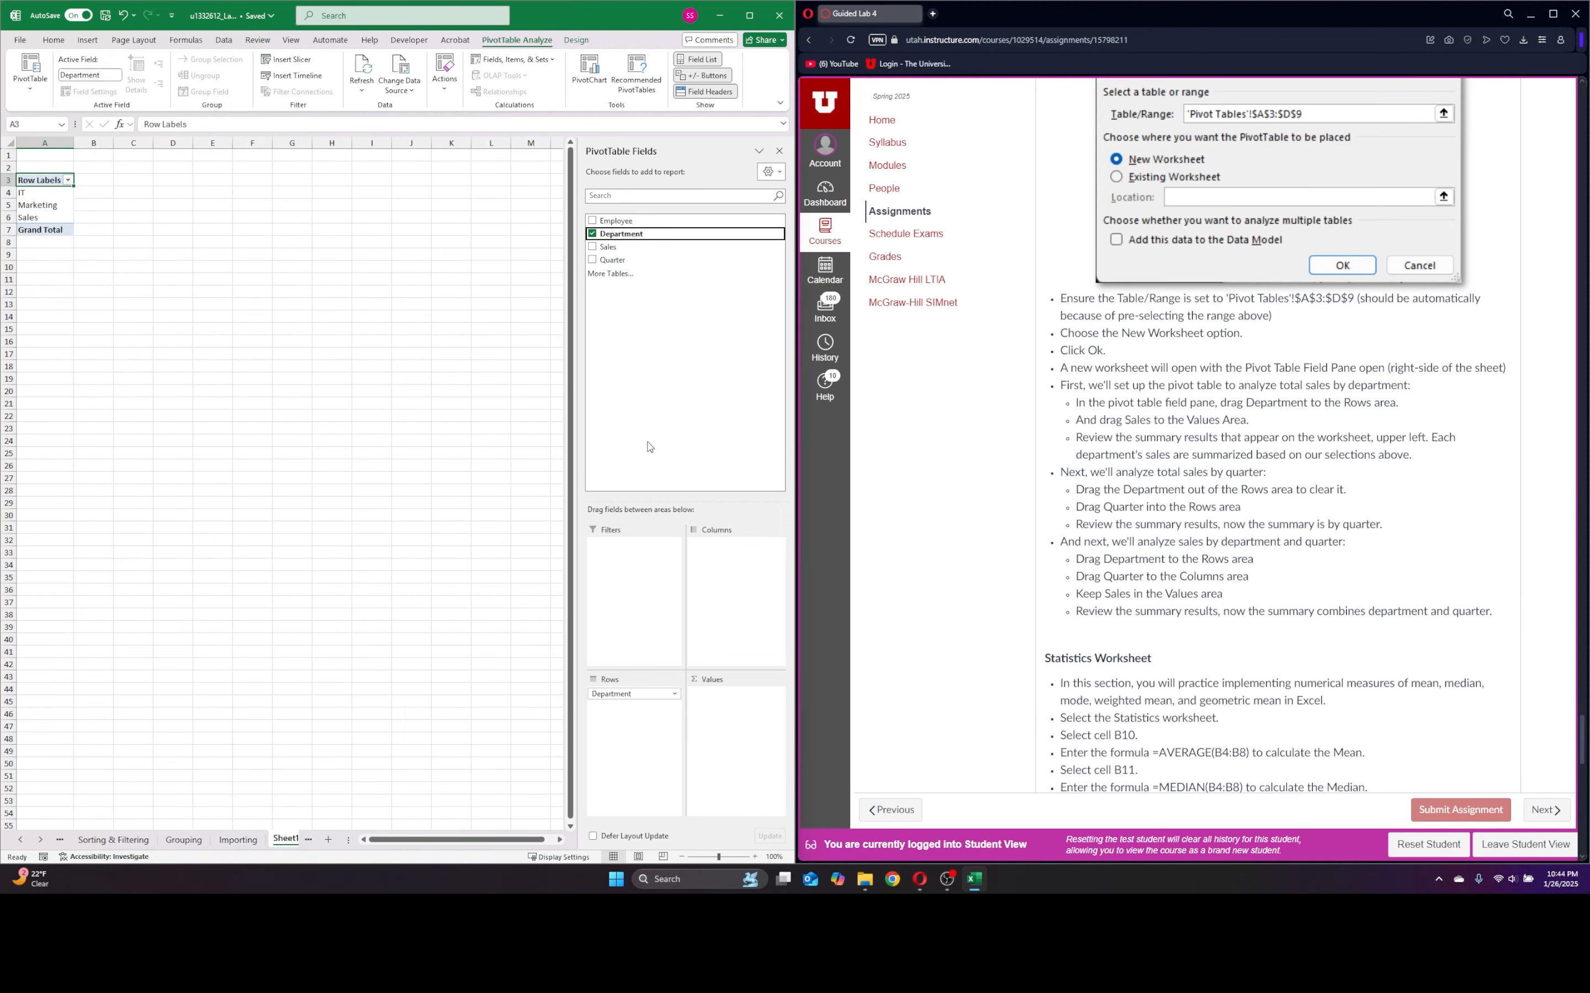
{"action": "left_click", "coordinate": [110, 203]}
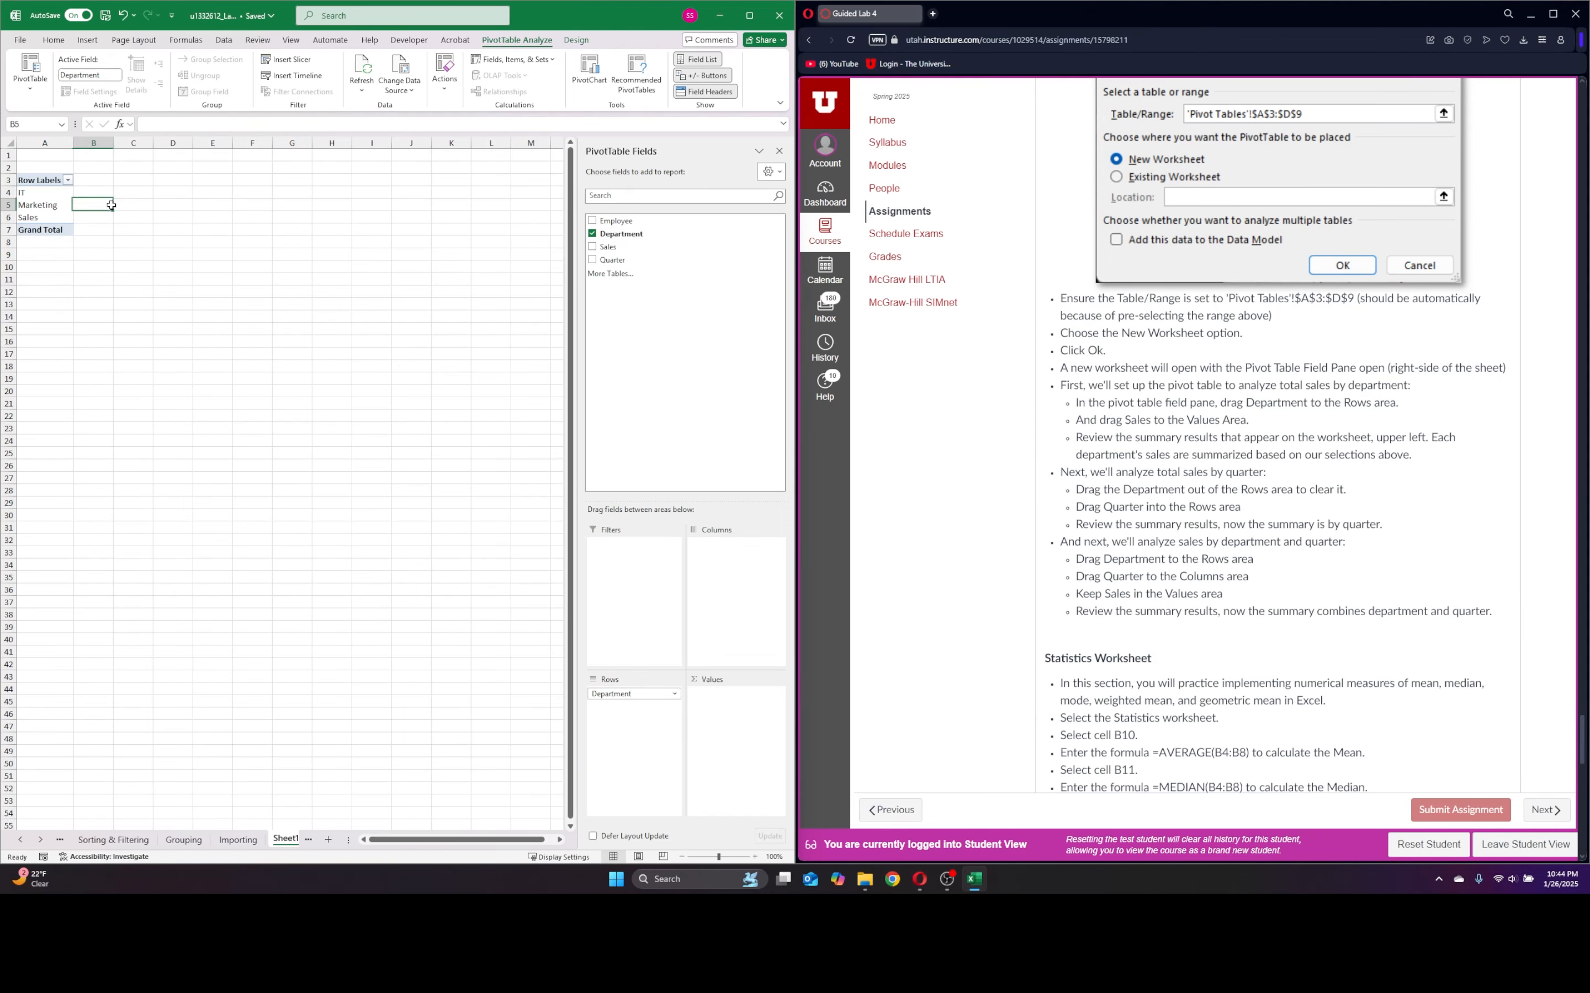
{"action": "left_click", "coordinate": [39, 184]}
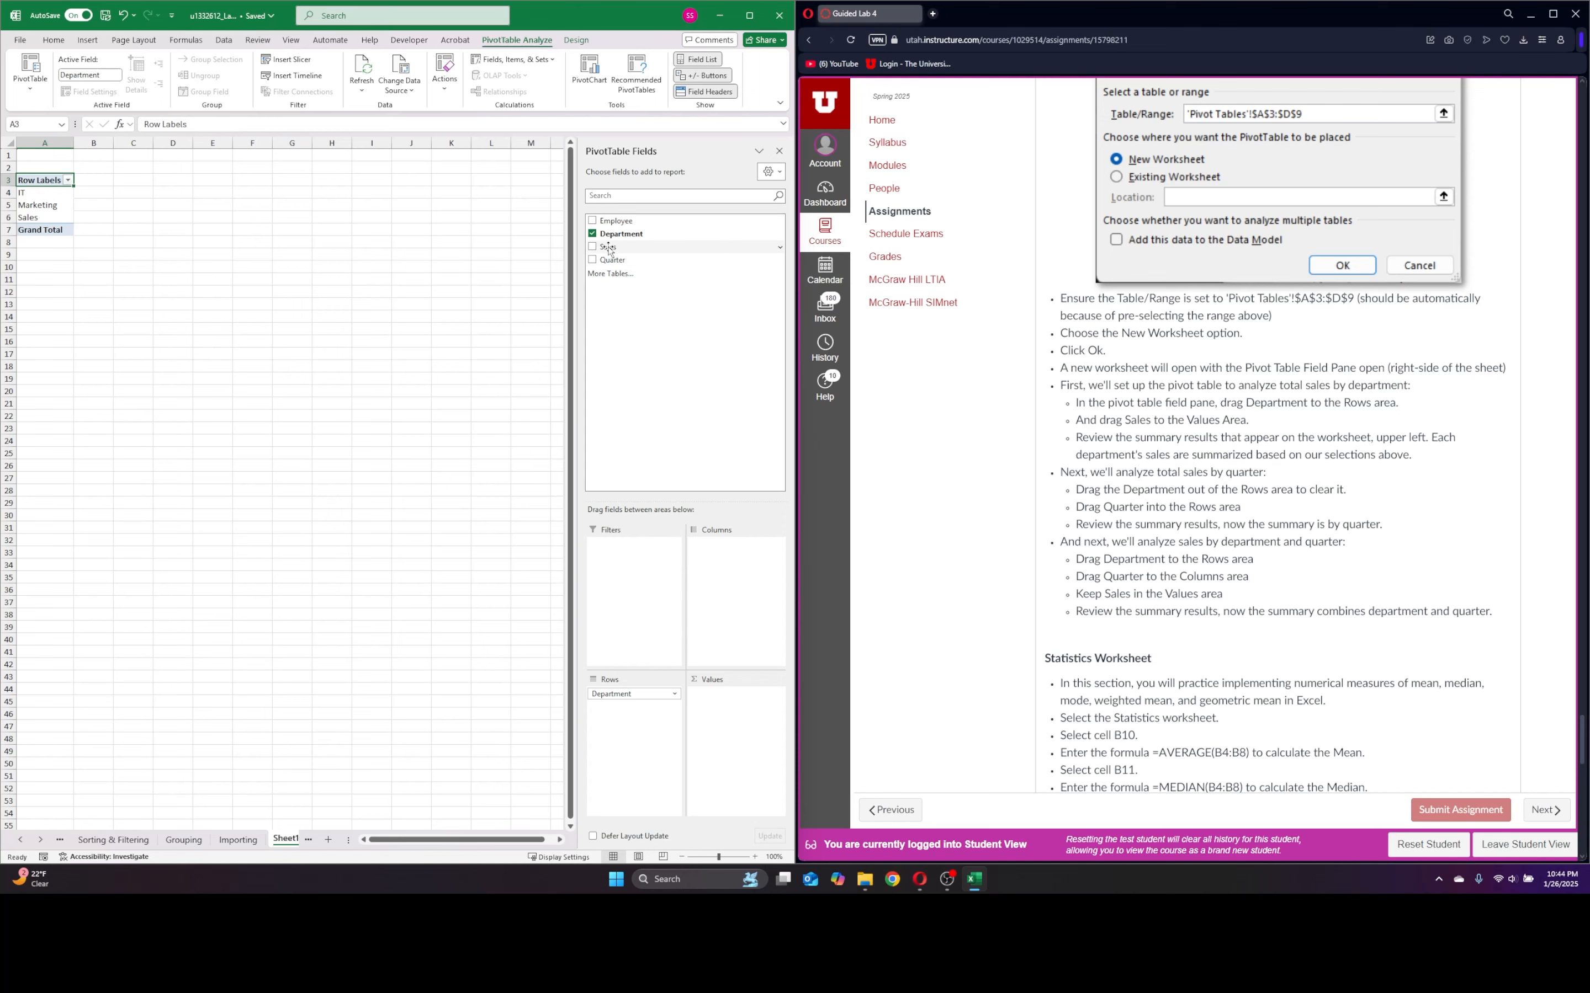
- Add the Sales field to the Values area to summarize total sales by department
{"action": "left_click_drag", "start_coordinate": [607, 248], "coordinate": [743, 715]}
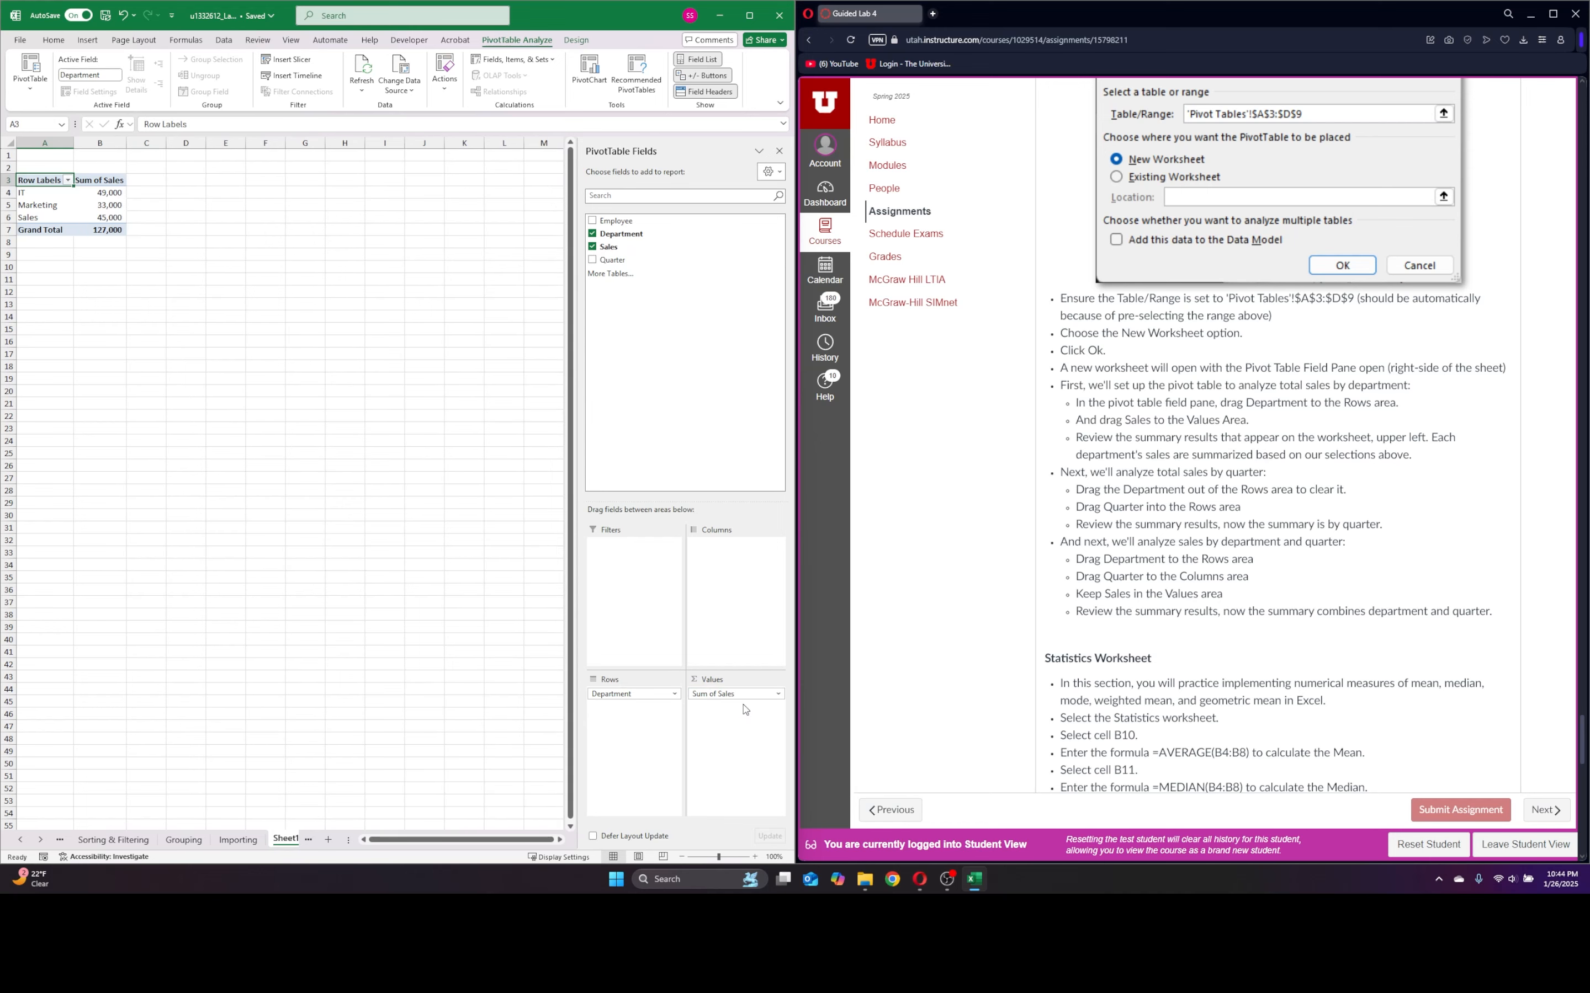
{"action": "left_click", "coordinate": [201, 207]}
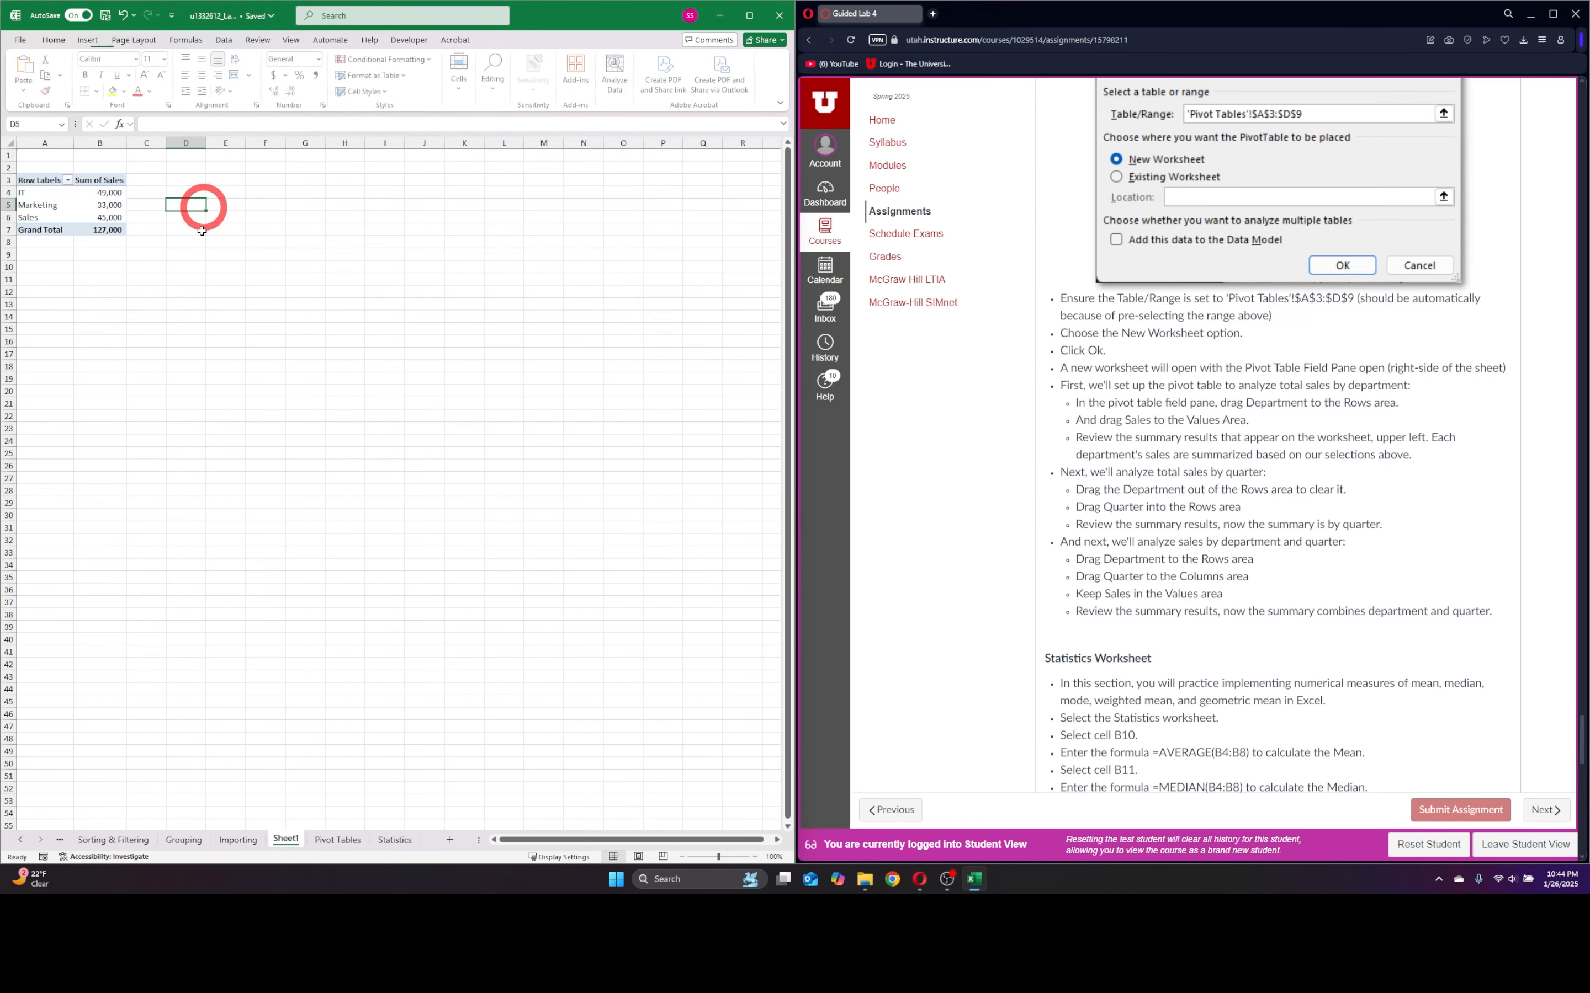
{"action": "left_click", "coordinate": [31, 202]}
{"action": "left_click", "coordinate": [31, 181]}
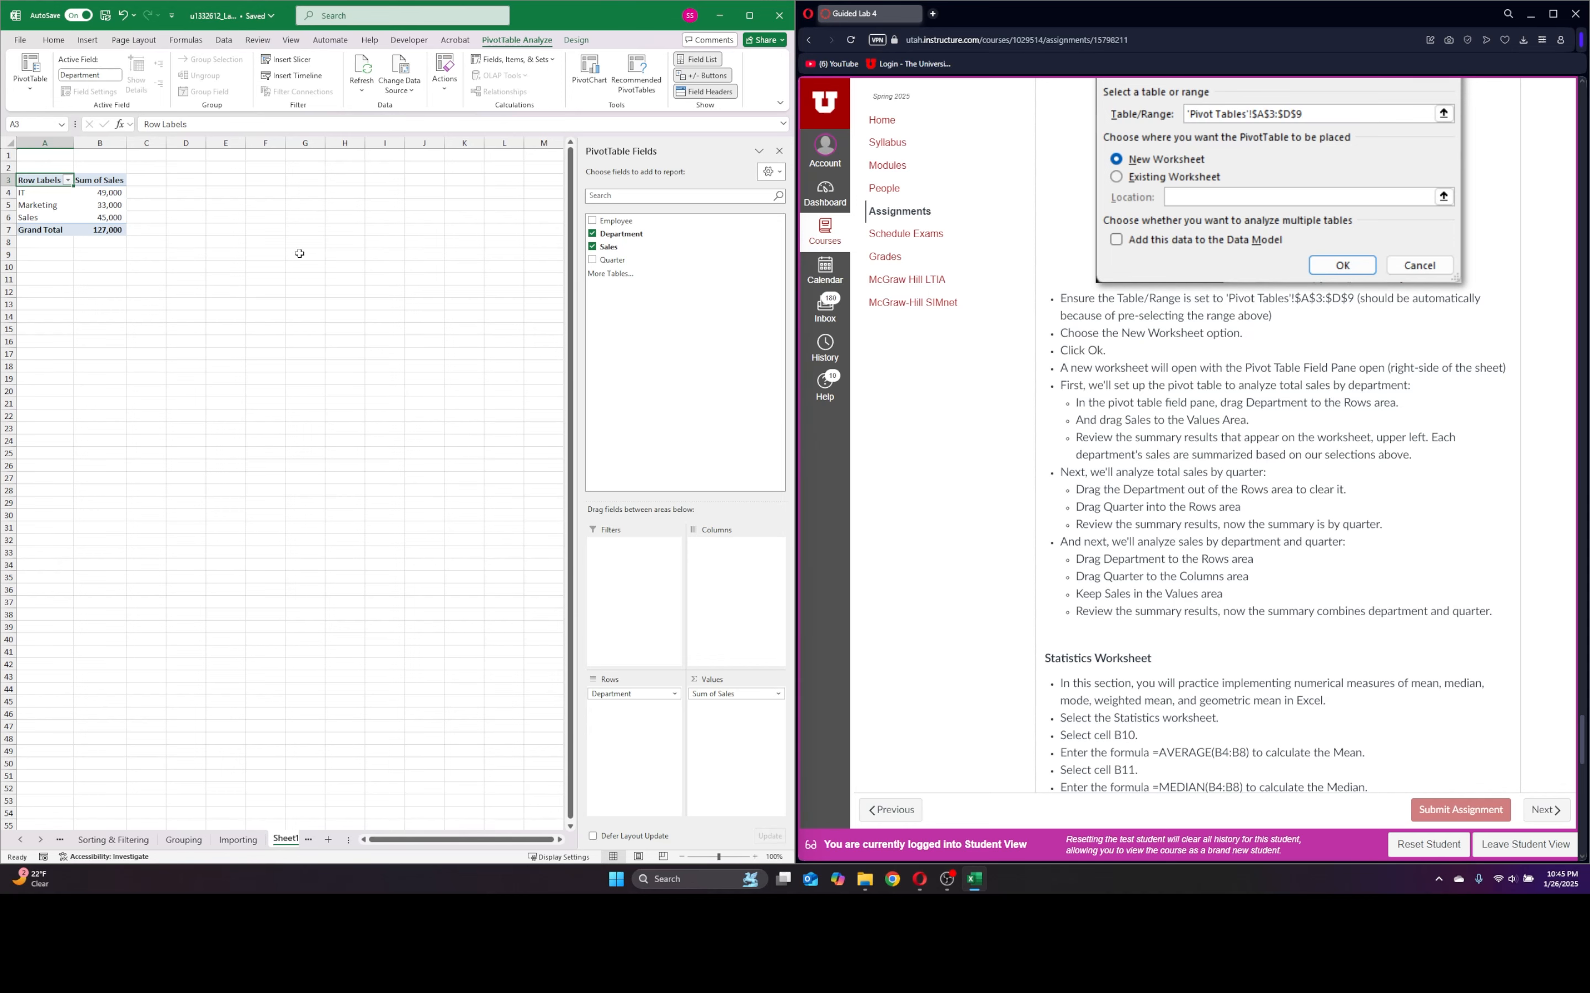
- Replace Department with Quarter in the PivotTable's Rows area to summarize sales by quarter
{"action": "left_click_drag", "start_coordinate": [627, 694], "coordinate": [670, 378]}
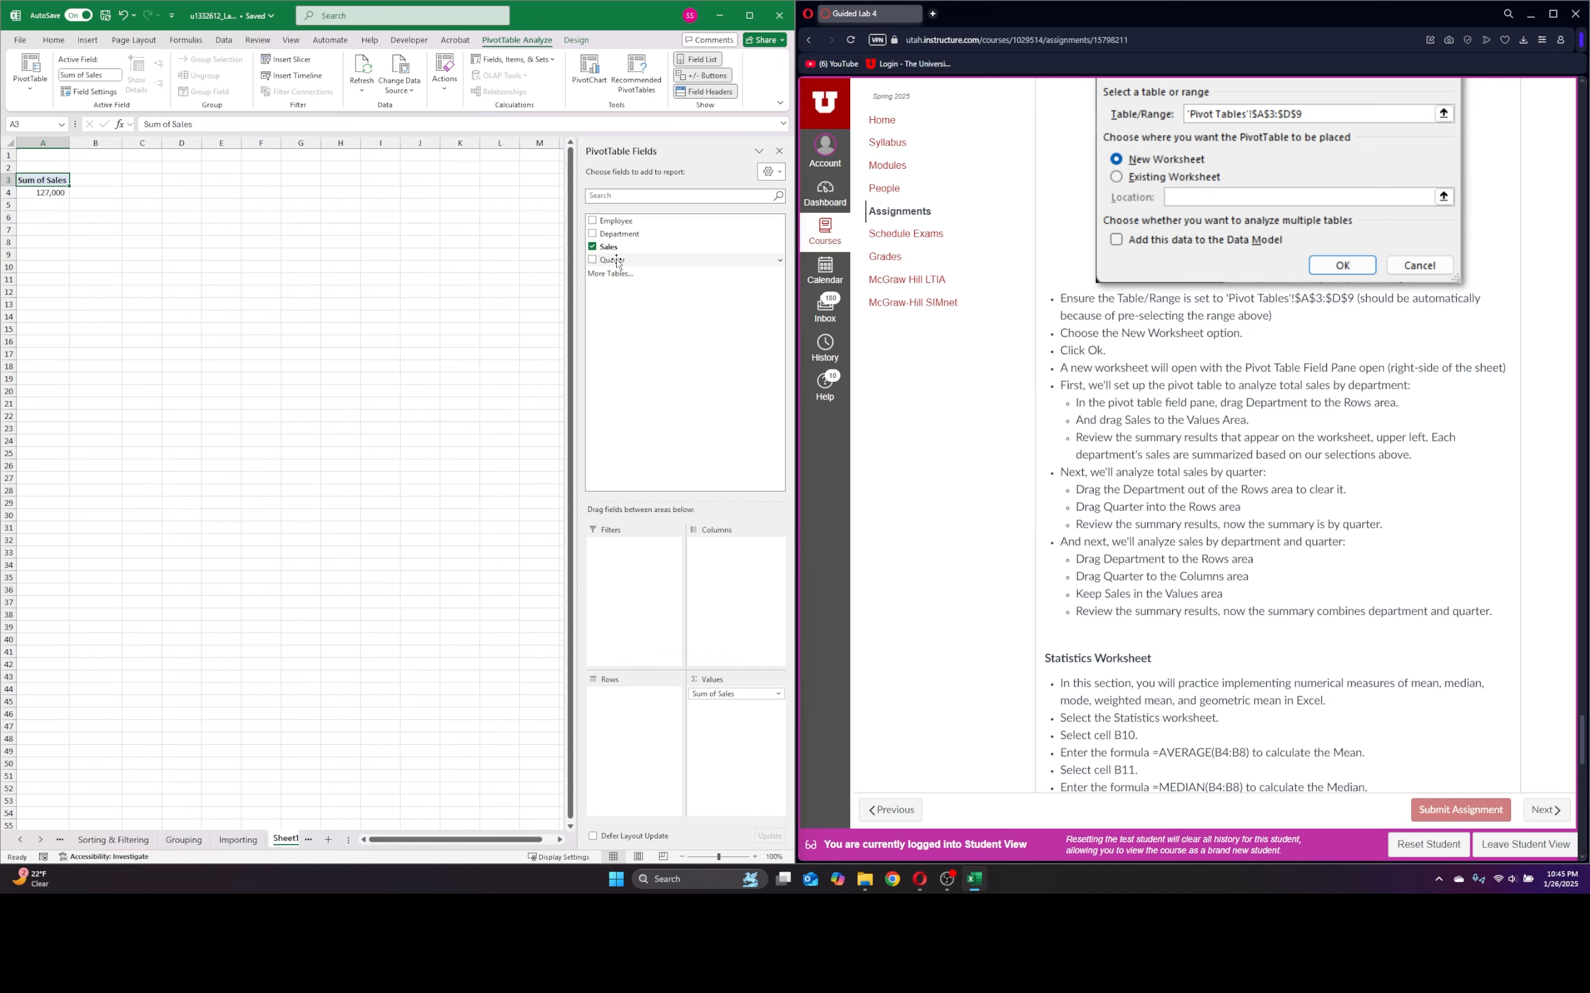
{"action": "left_click_drag", "start_coordinate": [616, 262], "coordinate": [621, 701]}
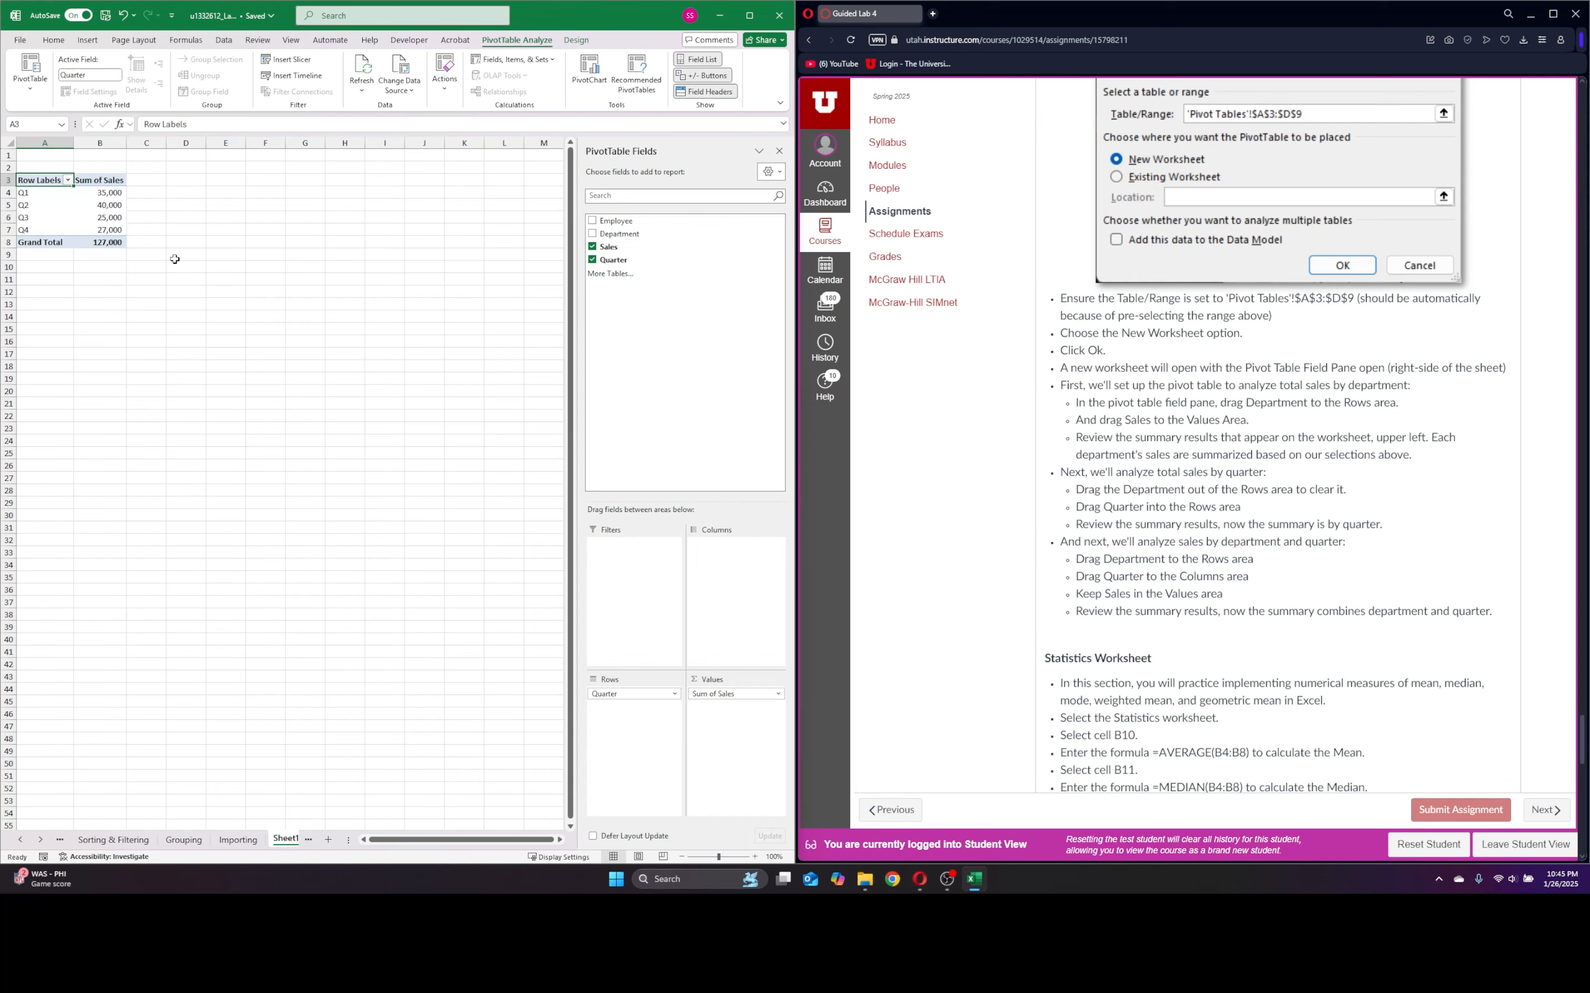
- Add Department to the Rows area and move Quarter to the Columns area, keeping Sales in Values
{"action": "scroll", "coordinate": [972, 476], "scroll_direction": "down", "scroll_amount": 1}
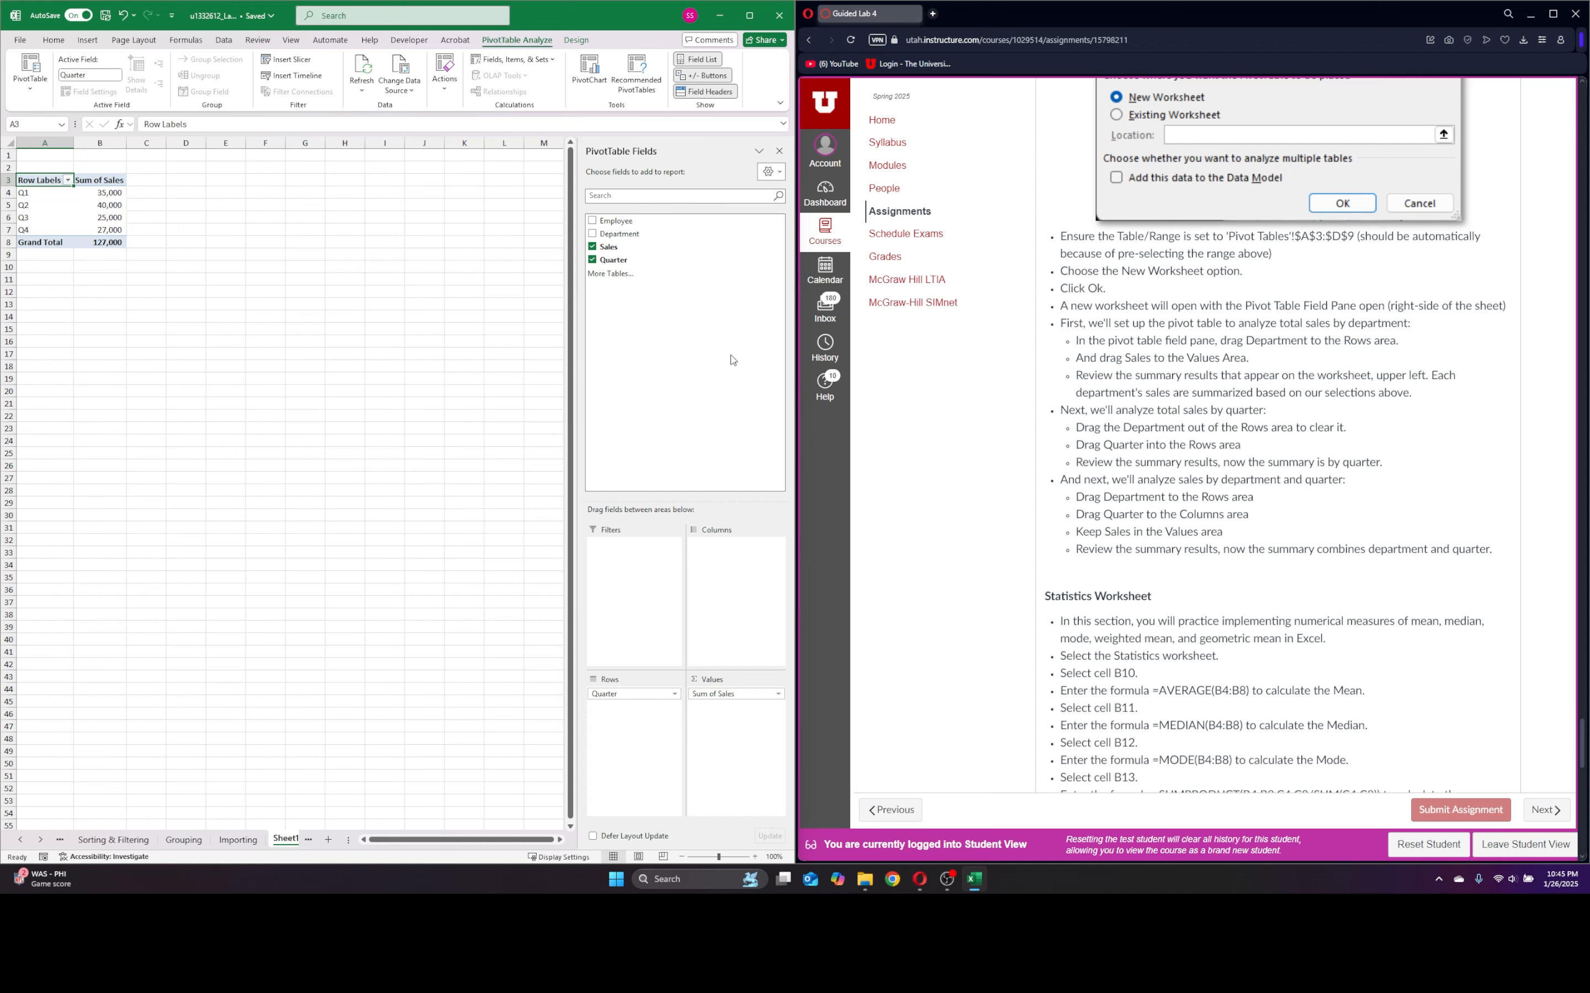
{"action": "left_click_drag", "start_coordinate": [618, 237], "coordinate": [642, 728]}
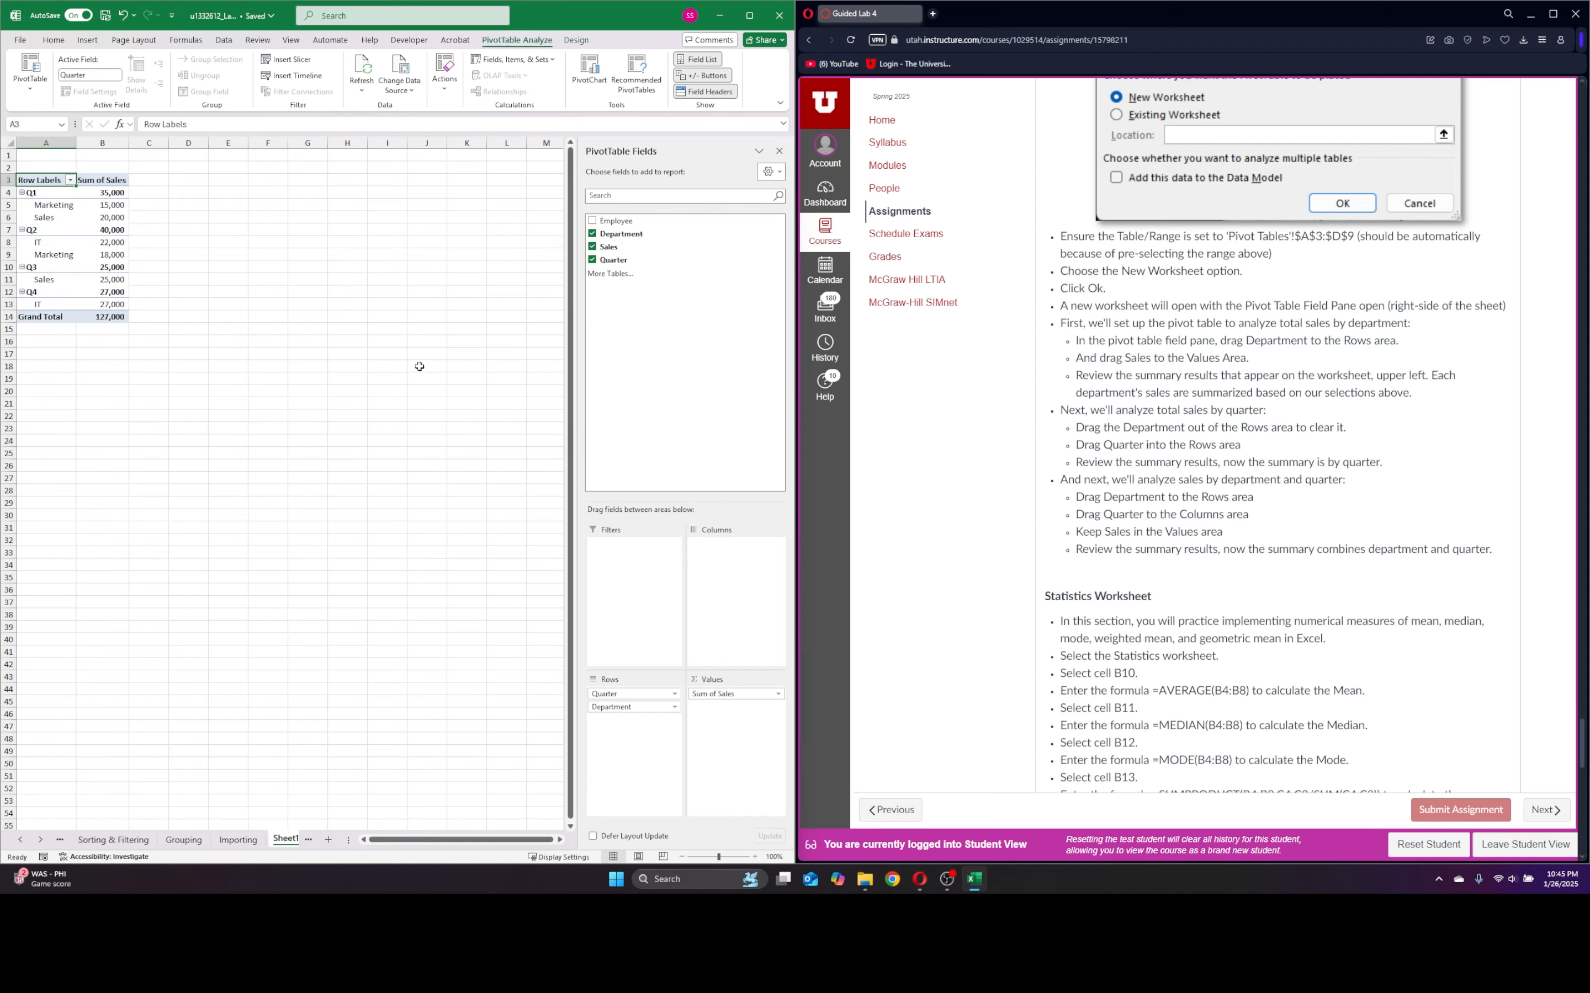
{"action": "left_click_drag", "start_coordinate": [633, 694], "coordinate": [732, 583]}
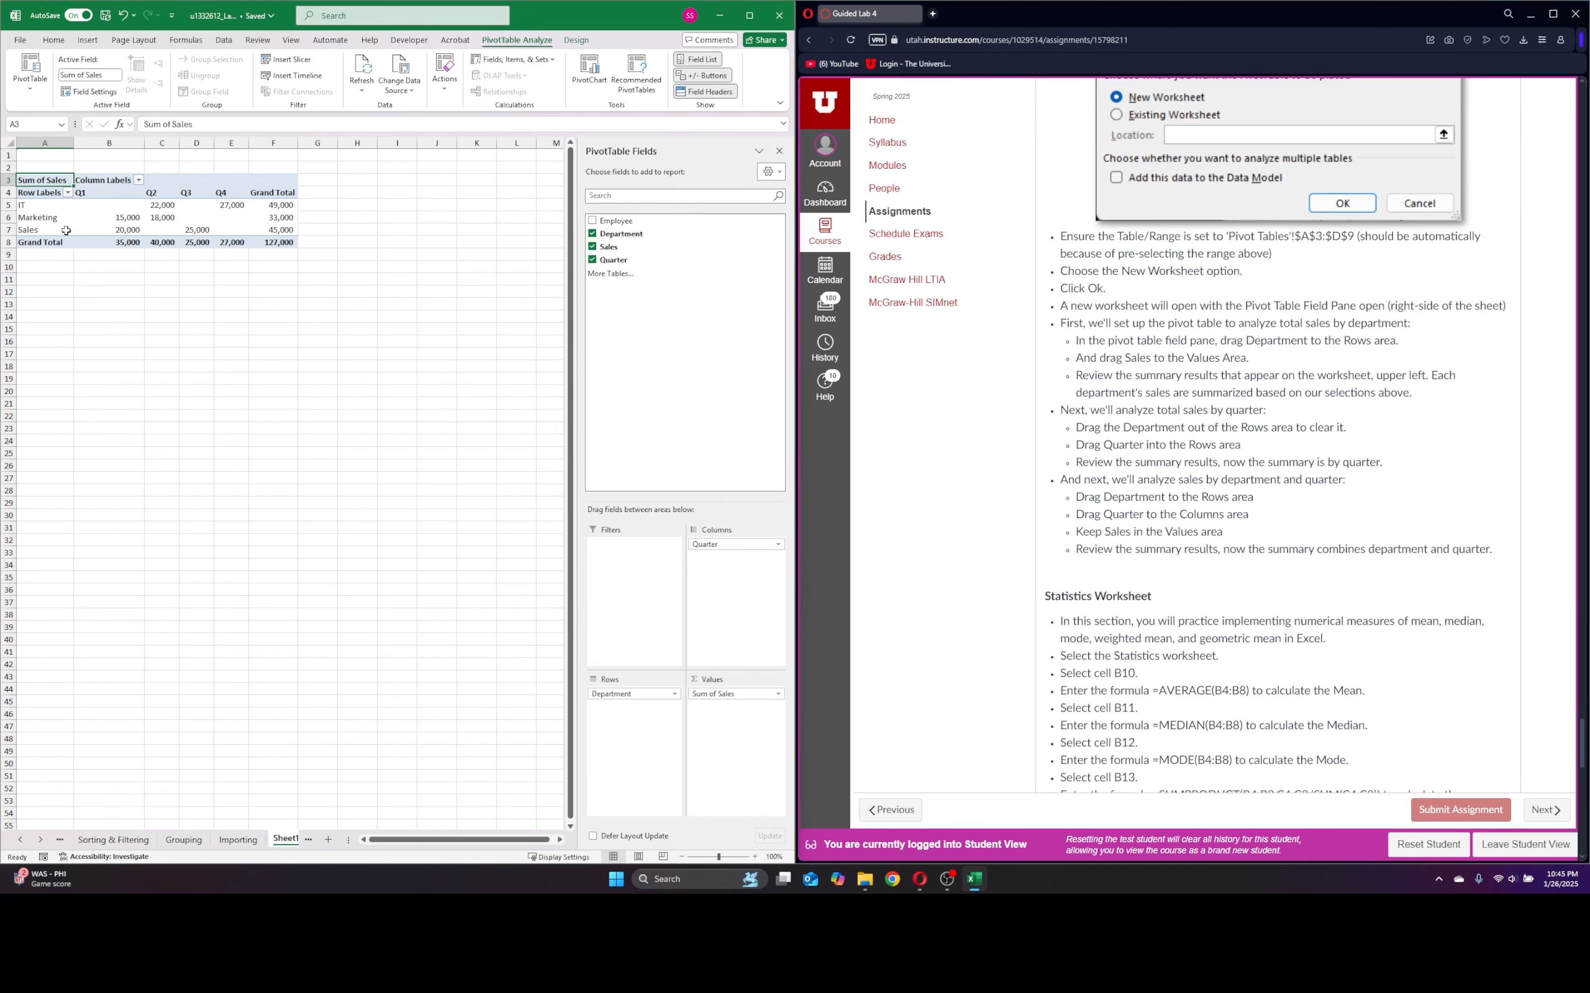
{"action": "left_click", "coordinate": [310, 429]}
{"action": "left_click", "coordinate": [52, 212]}
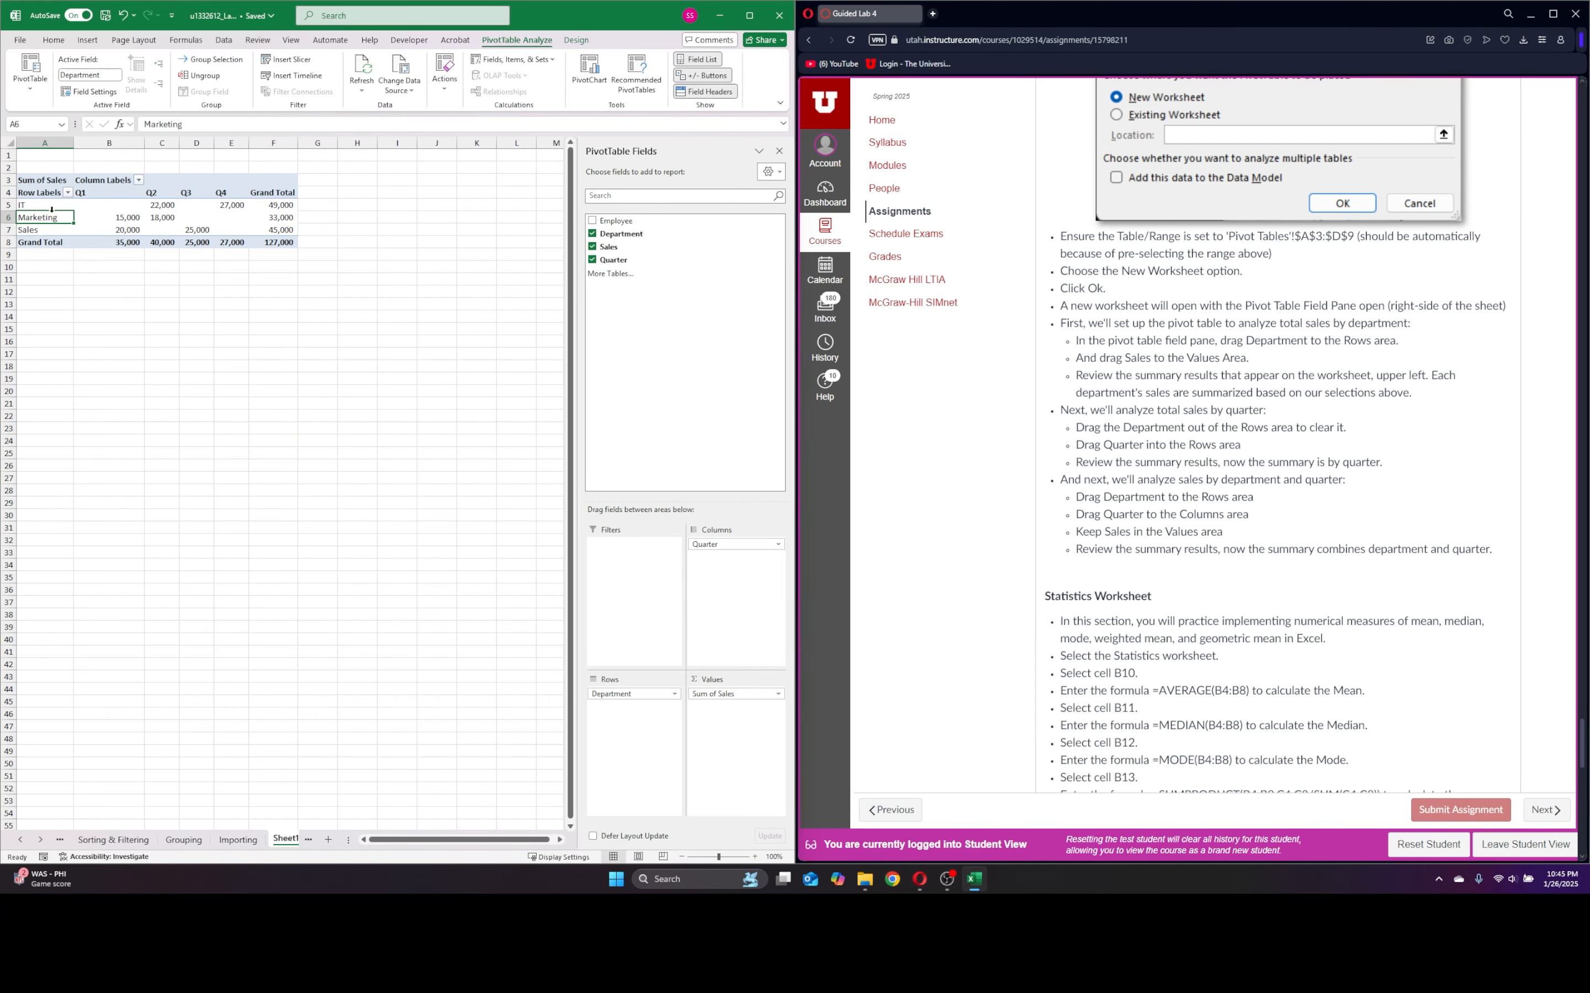
- Review the PivotTable's sales figures by department and quarter, including the grand totals
{"action": "left_click", "coordinate": [51, 204]}
{"action": "left_click", "coordinate": [48, 212]}
{"action": "left_click", "coordinate": [95, 226]}
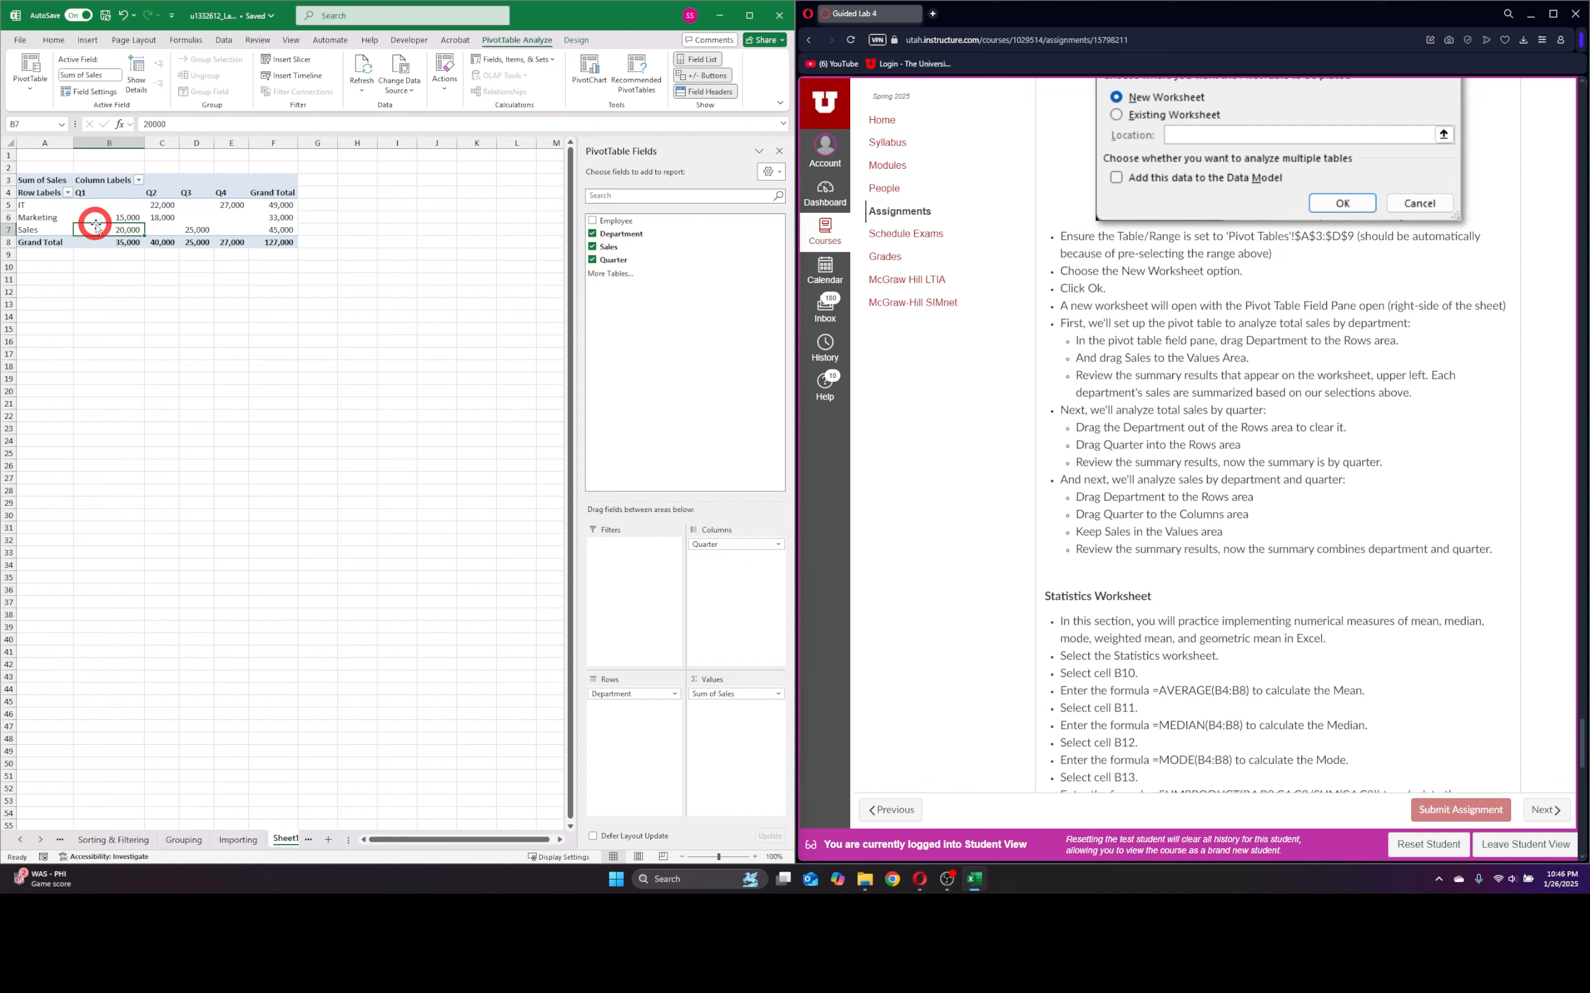
{"action": "left_click", "coordinate": [110, 203]}
{"action": "left_click", "coordinate": [161, 202]}
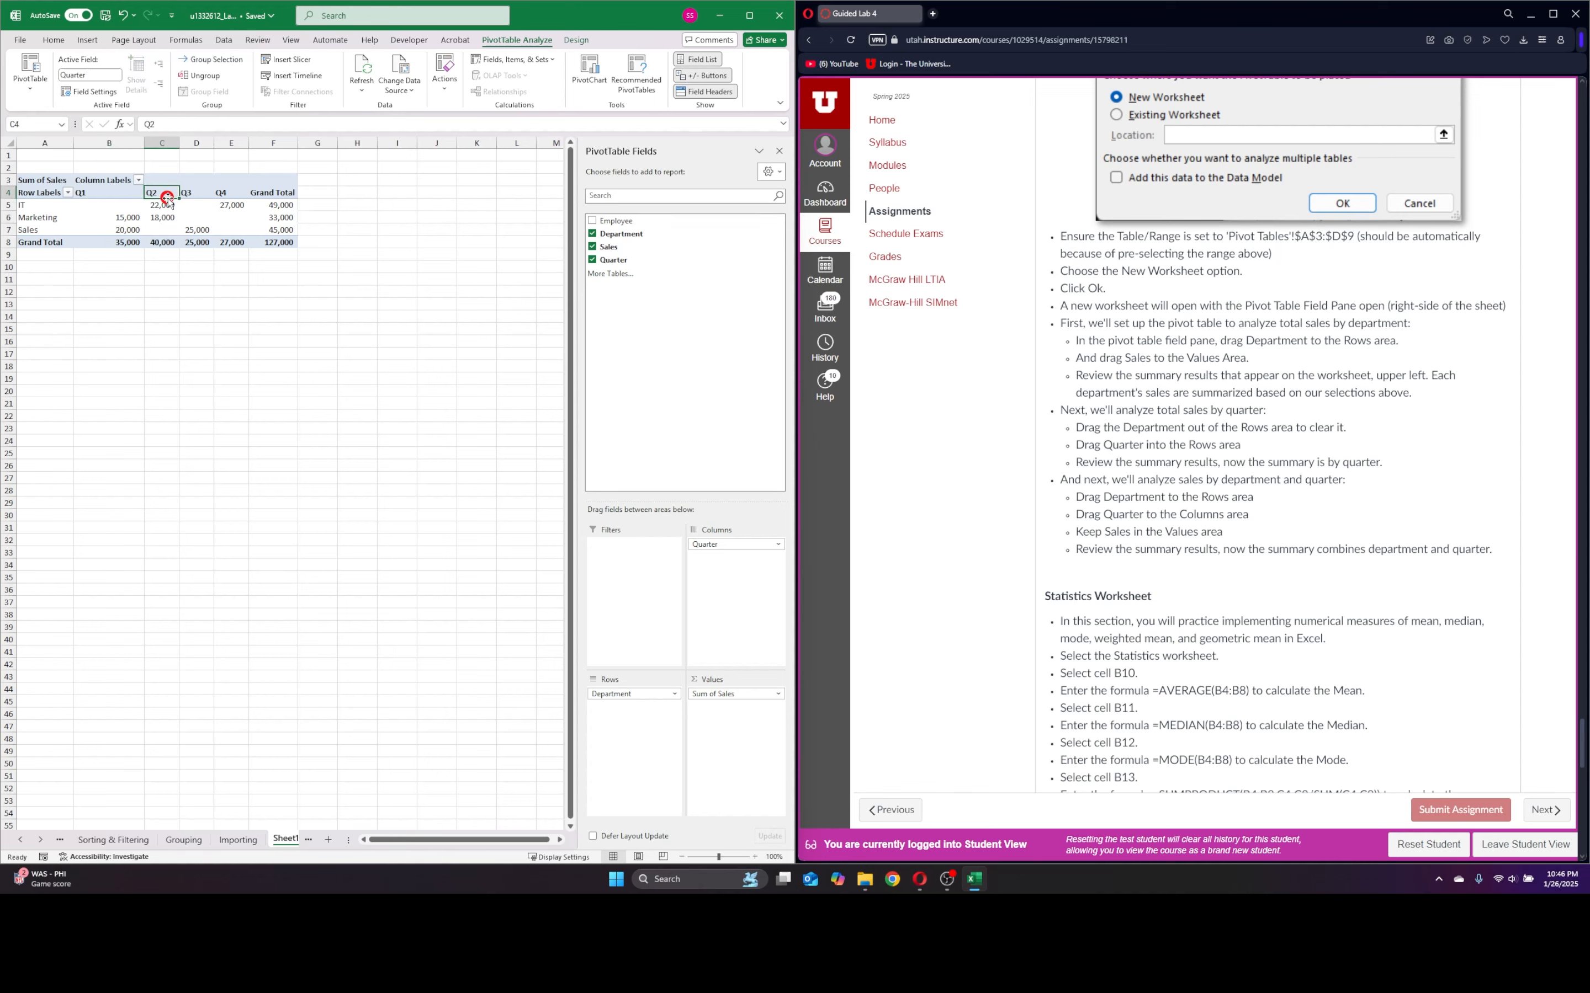
{"action": "left_click", "coordinate": [193, 203]}
{"action": "left_click", "coordinate": [118, 229]}
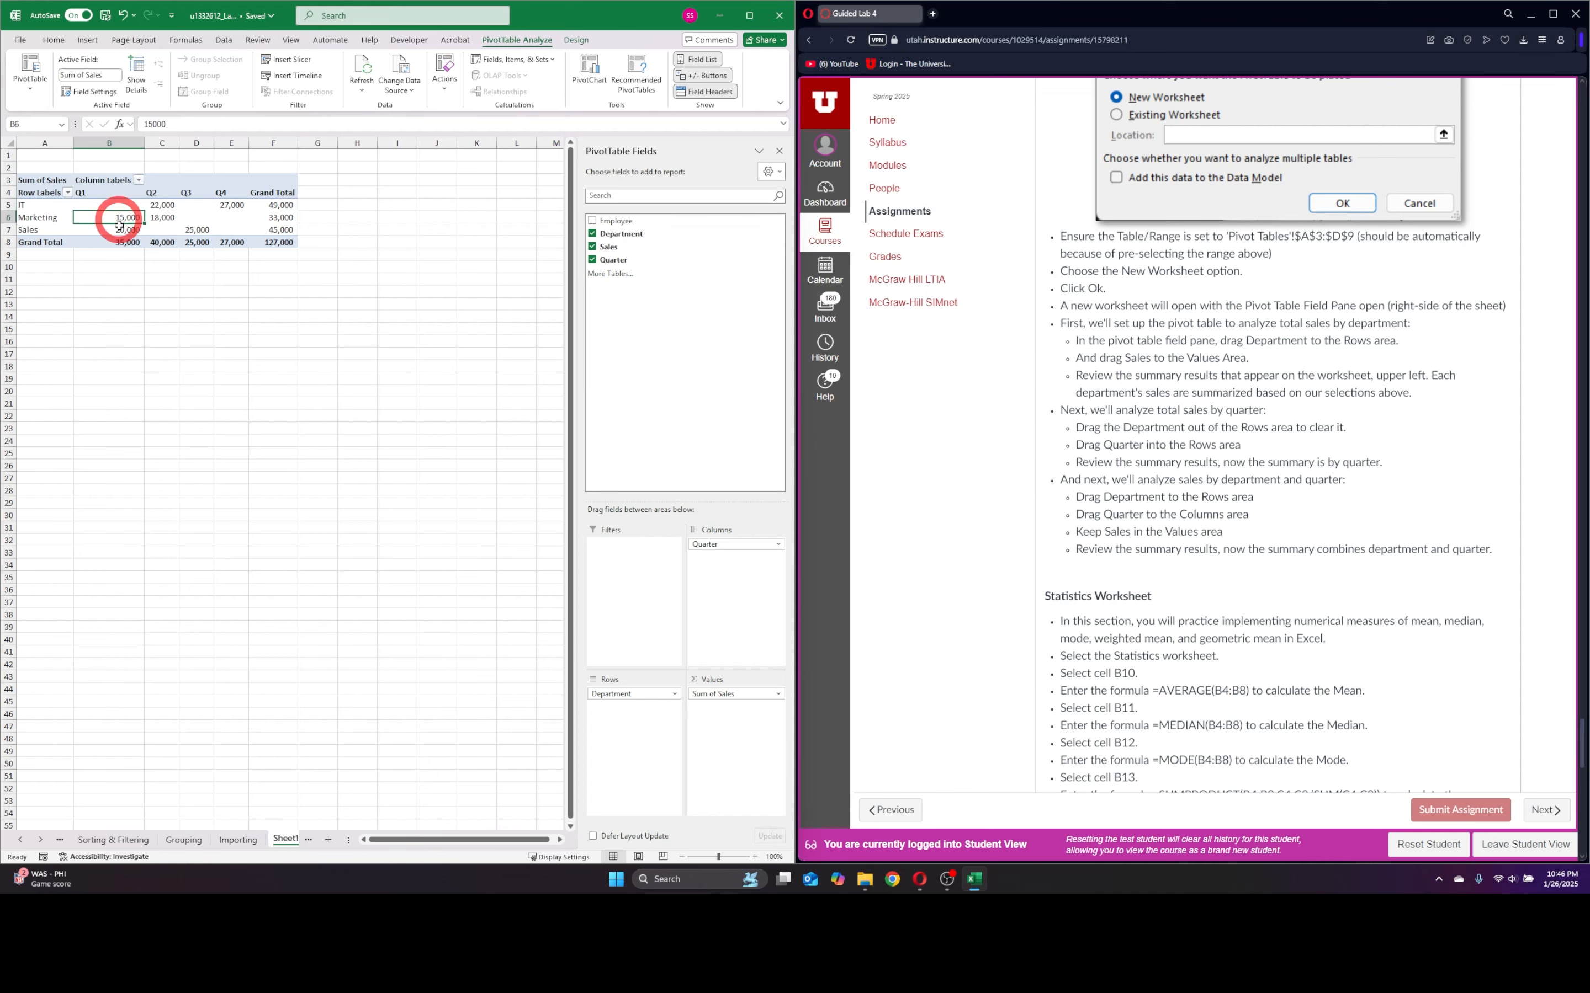
{"action": "left_click", "coordinate": [158, 229]}
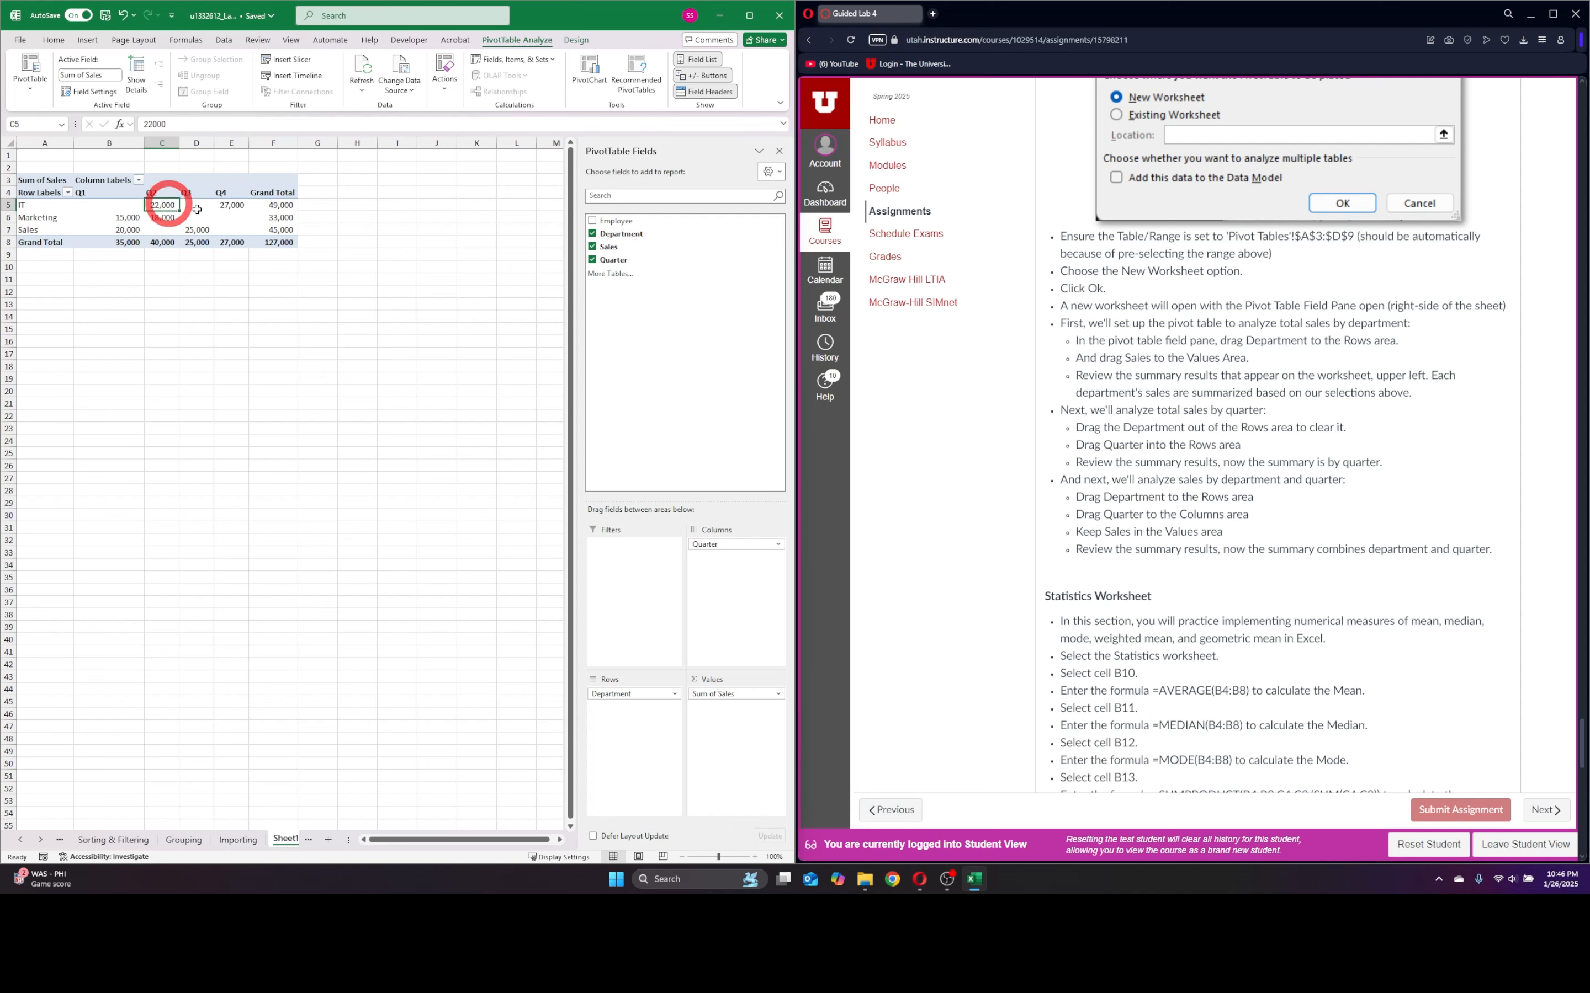
{"action": "left_click", "coordinate": [194, 227]}
{"action": "left_click", "coordinate": [231, 204]}
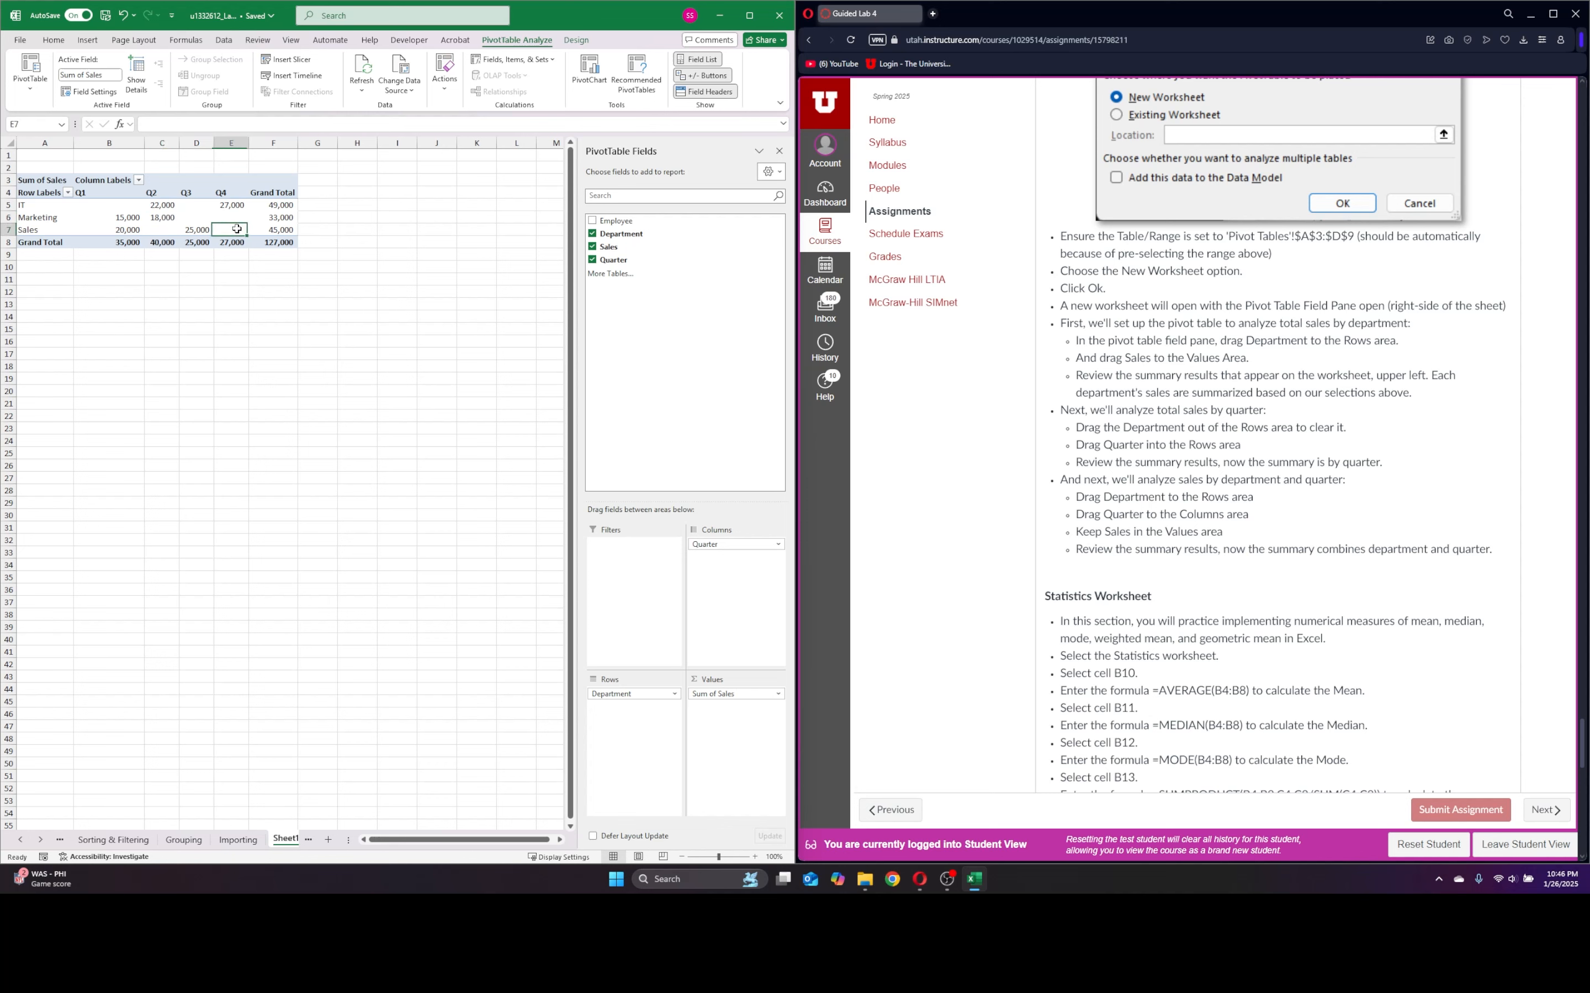
{"action": "left_click", "coordinate": [283, 243]}
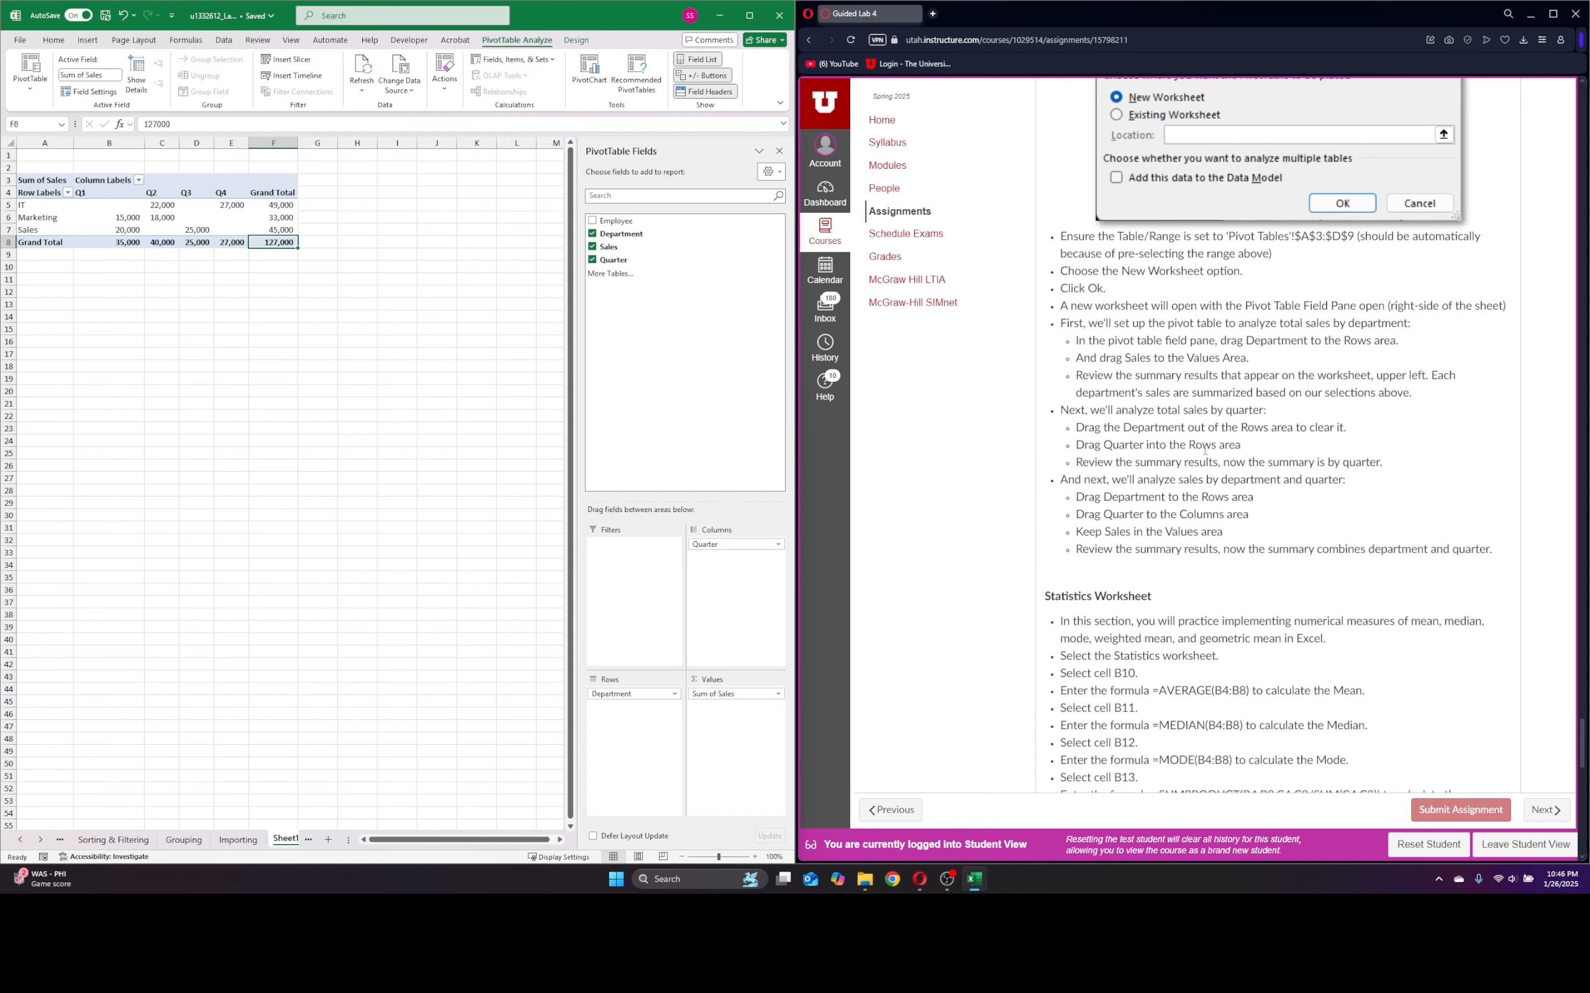
- Open the Statistics worksheet and bring its assignment instructions into view
{"action": "scroll", "coordinate": [1204, 451], "scroll_direction": "down", "scroll_amount": 5}
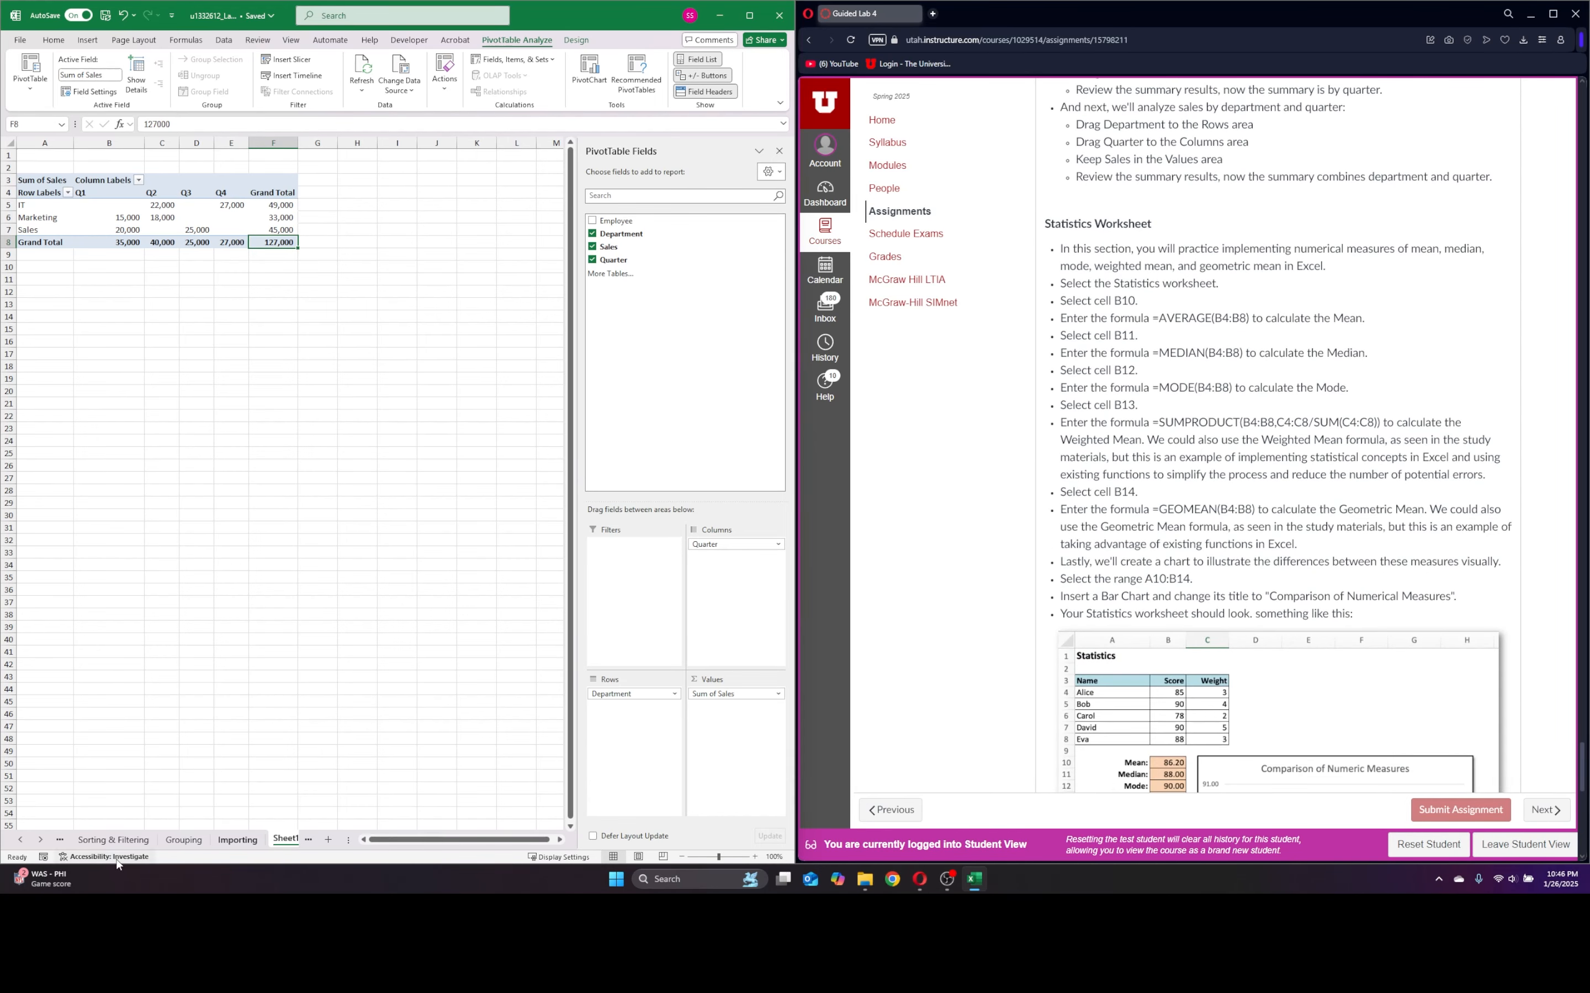
{"action": "left_click", "coordinate": [308, 840]}
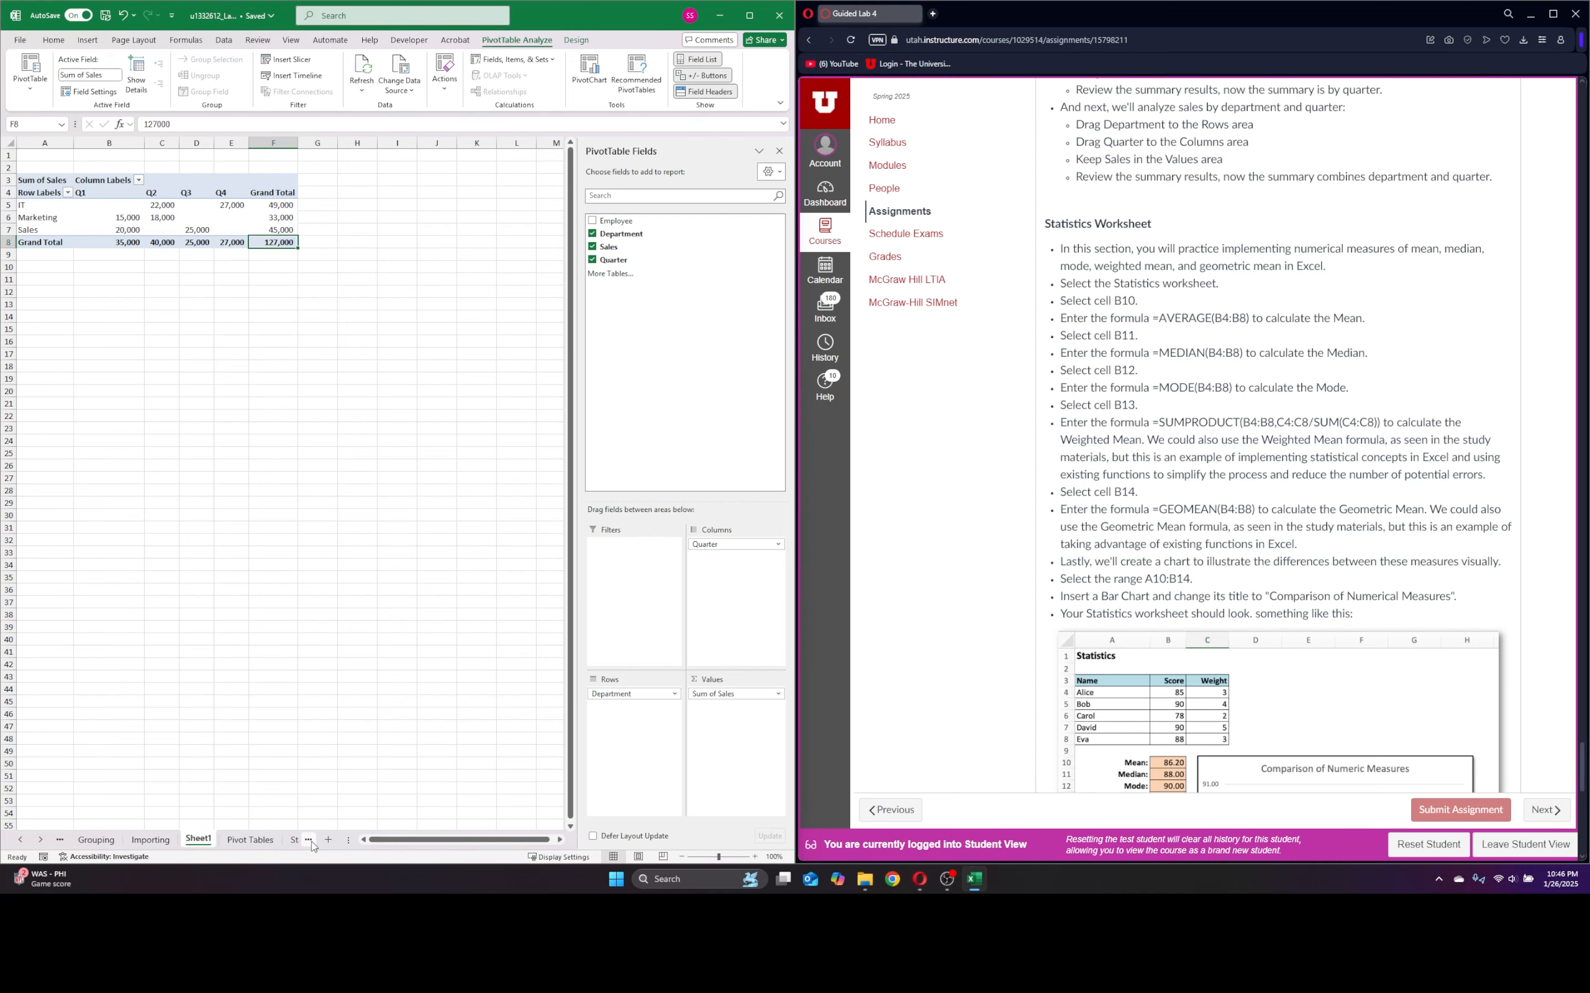
{"action": "left_click", "coordinate": [308, 841]}
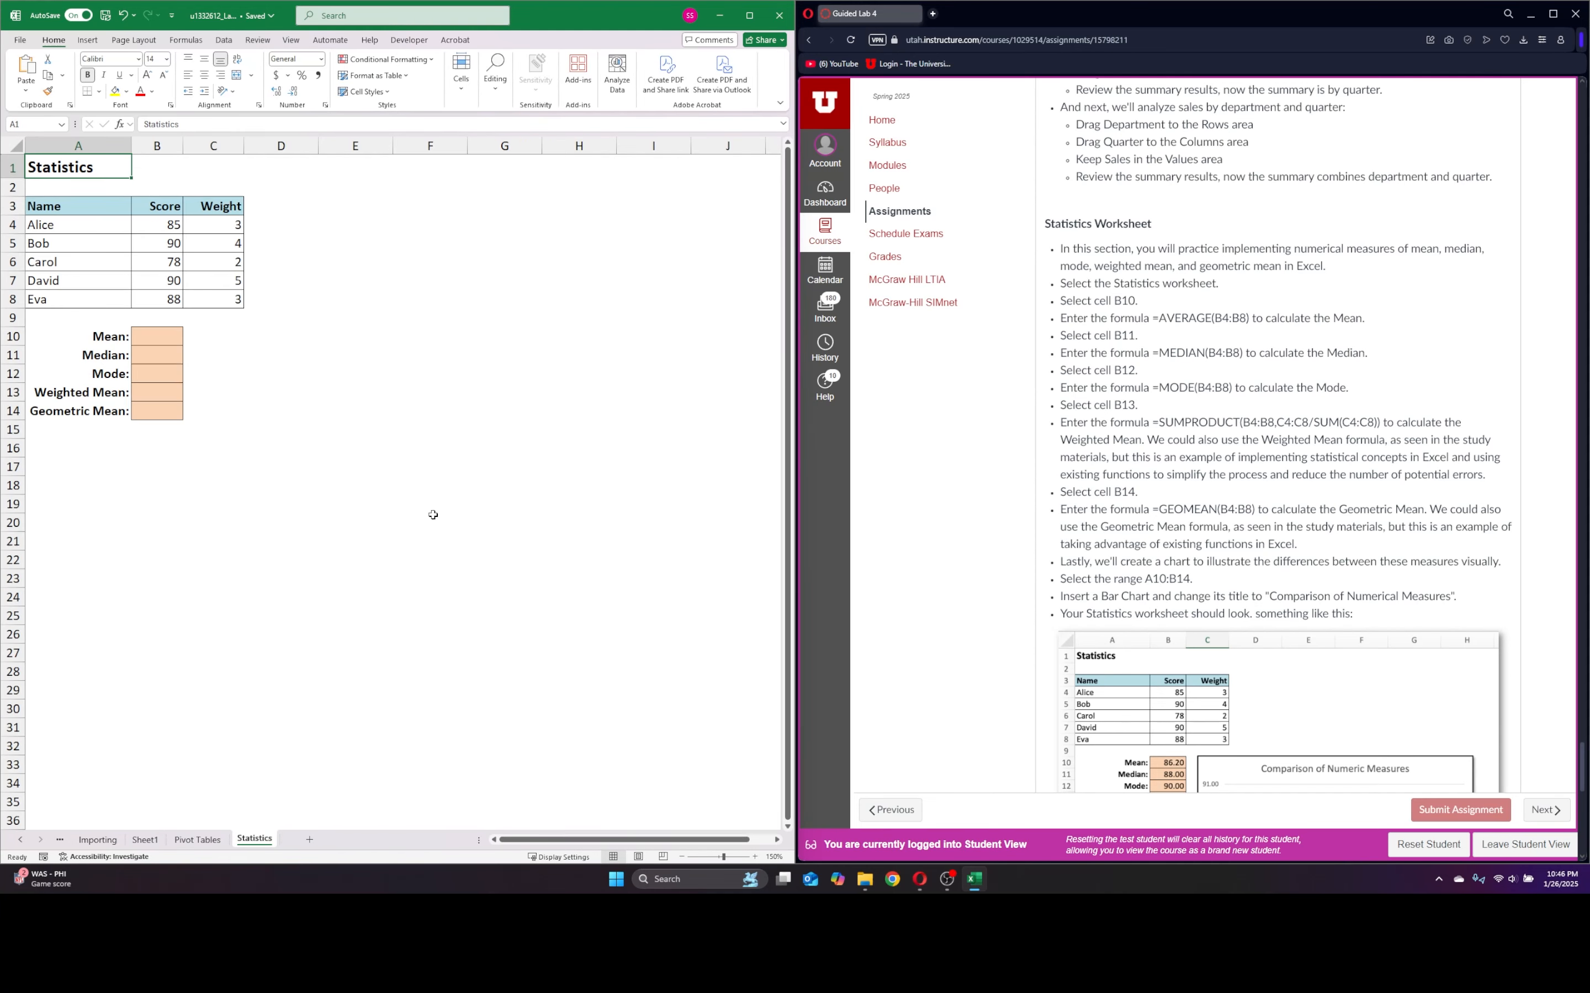
{"action": "scroll", "coordinate": [1205, 536], "scroll_direction": "down", "scroll_amount": 1}
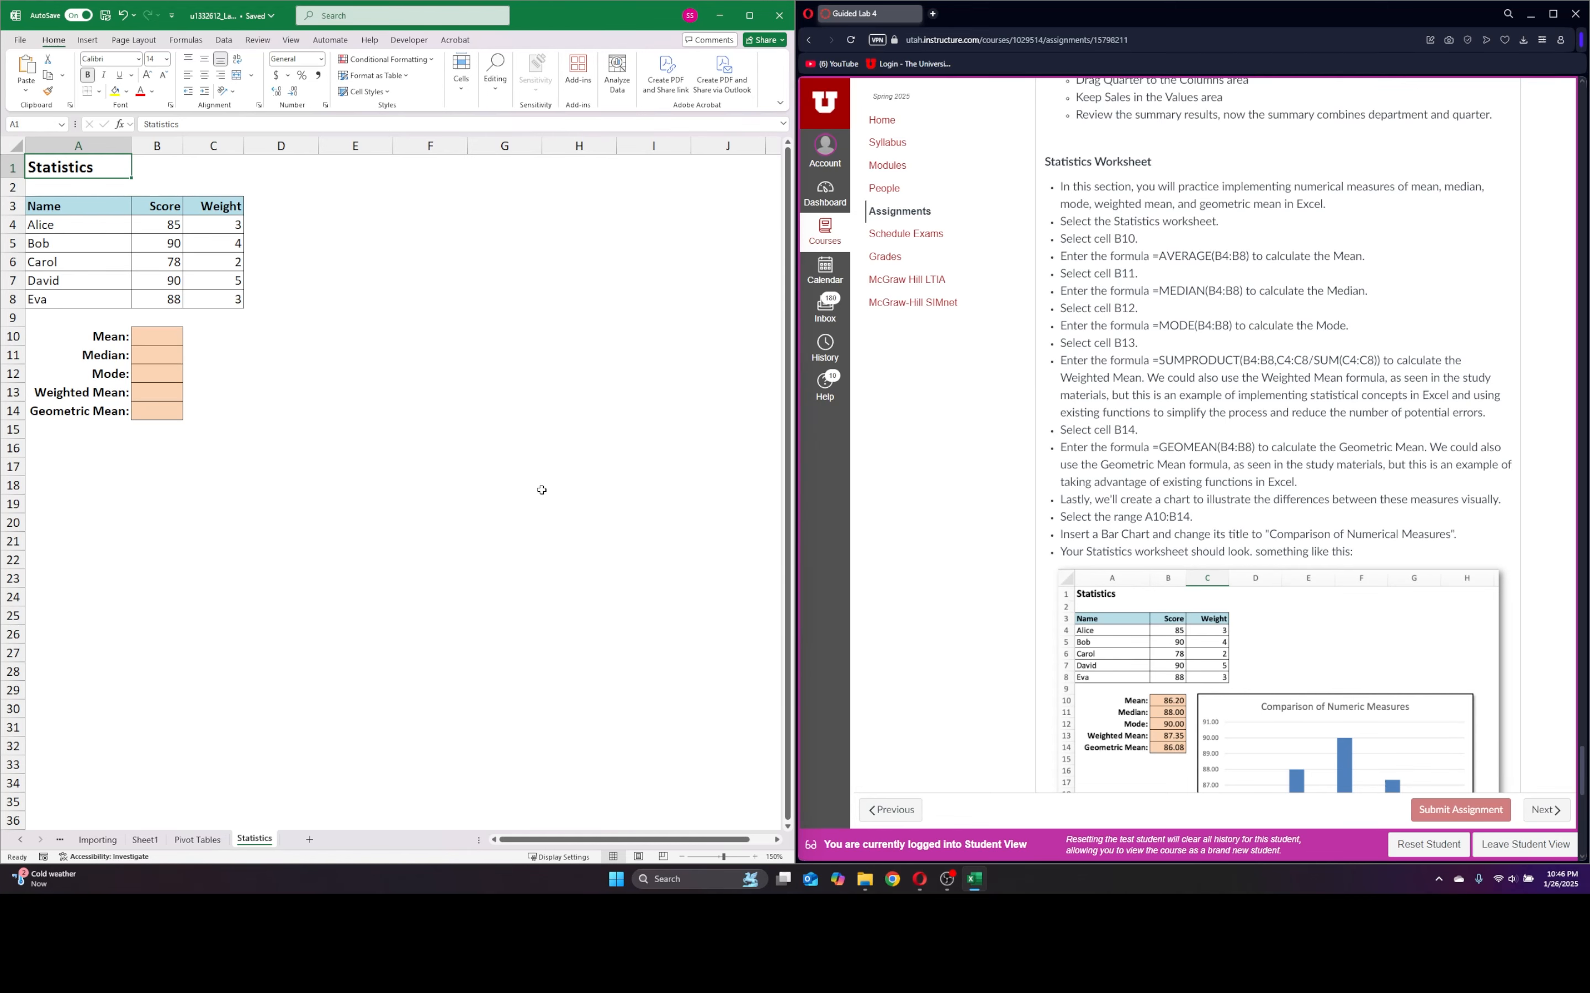
- Calculate the mean of the scores in cell B10 with the formula =AVERAGE(B4:B8)
{"action": "left_click", "coordinate": [155, 334]}
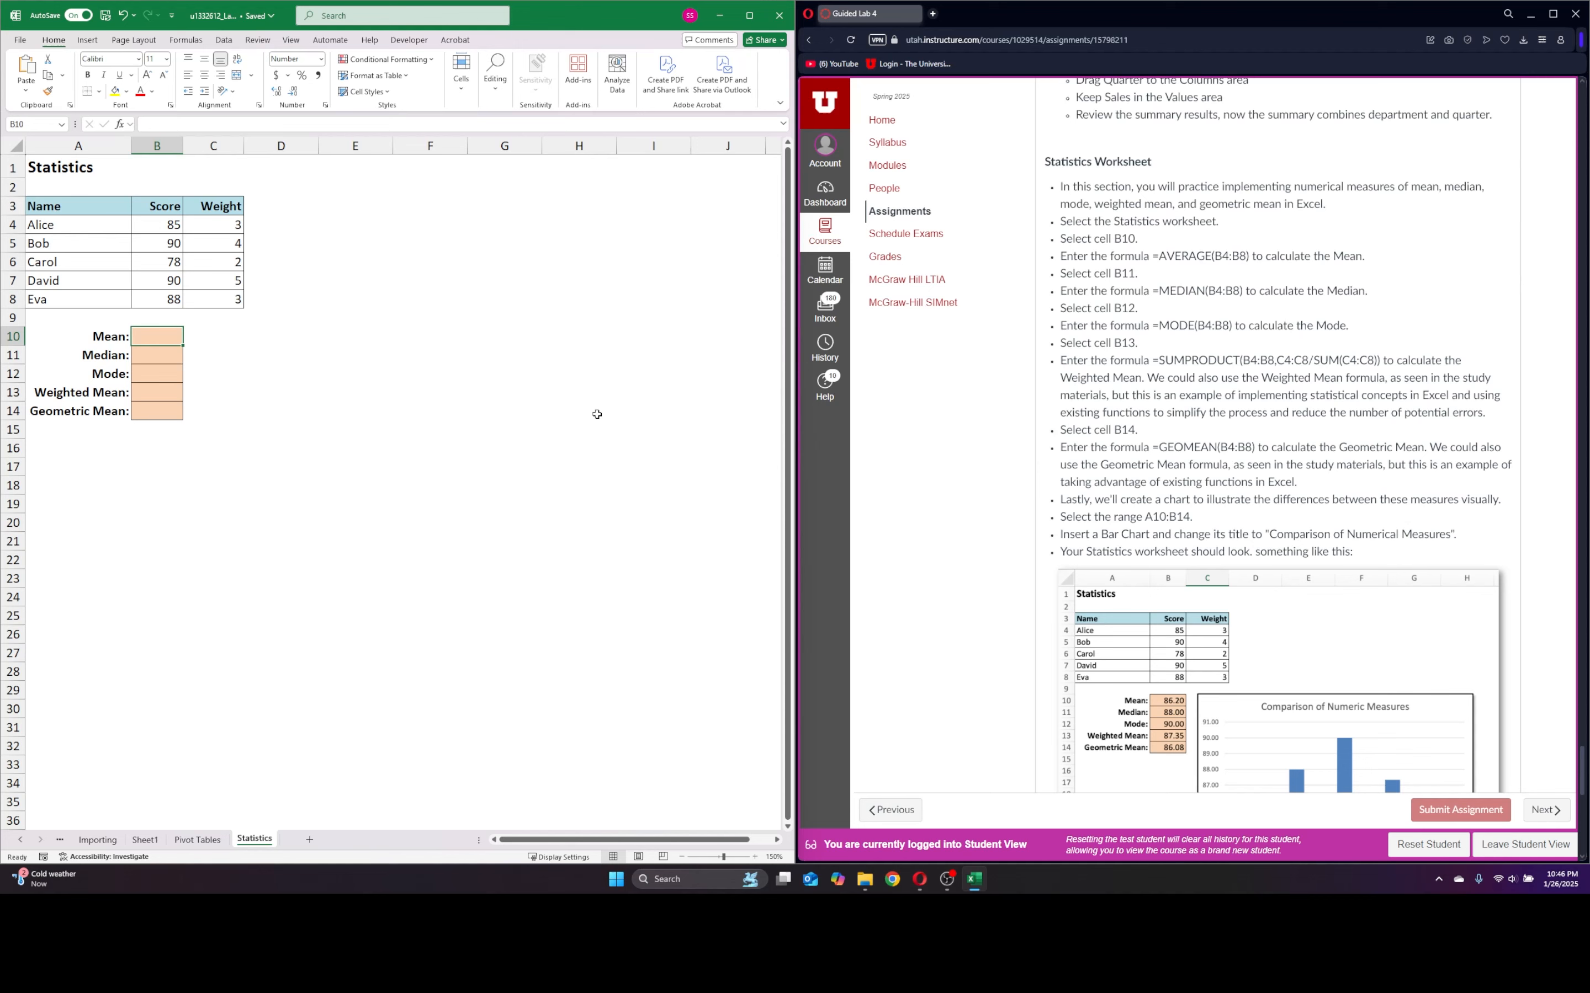
{"action": "type", "text": "=a"}
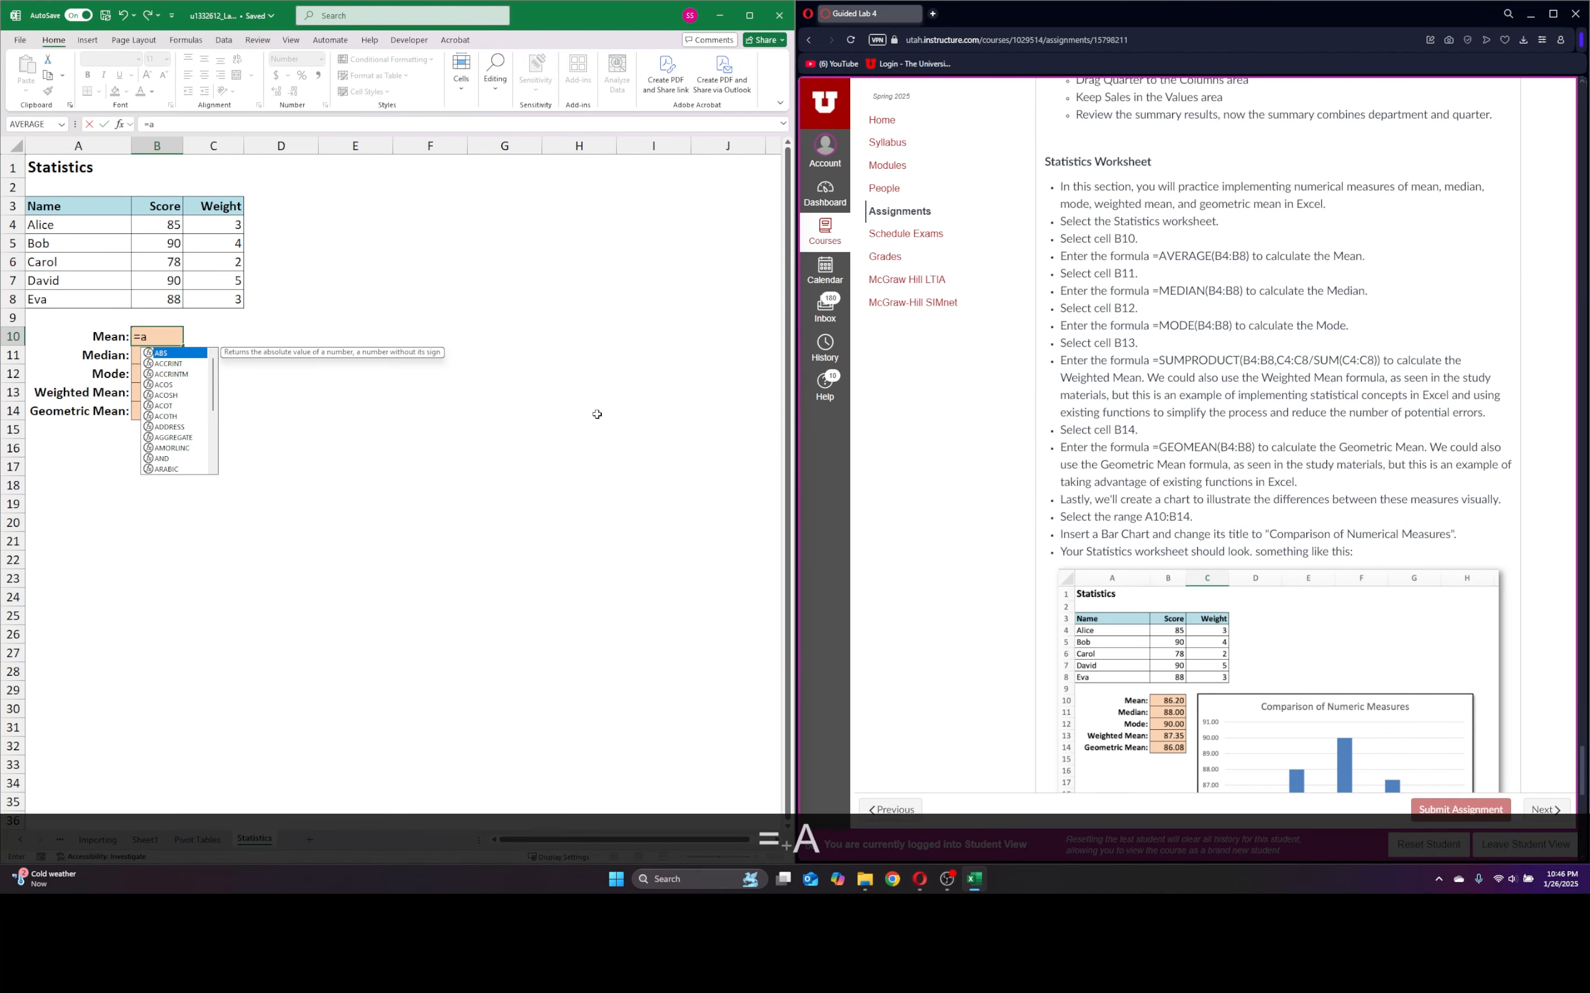
{"action": "type", "text": "verage"}
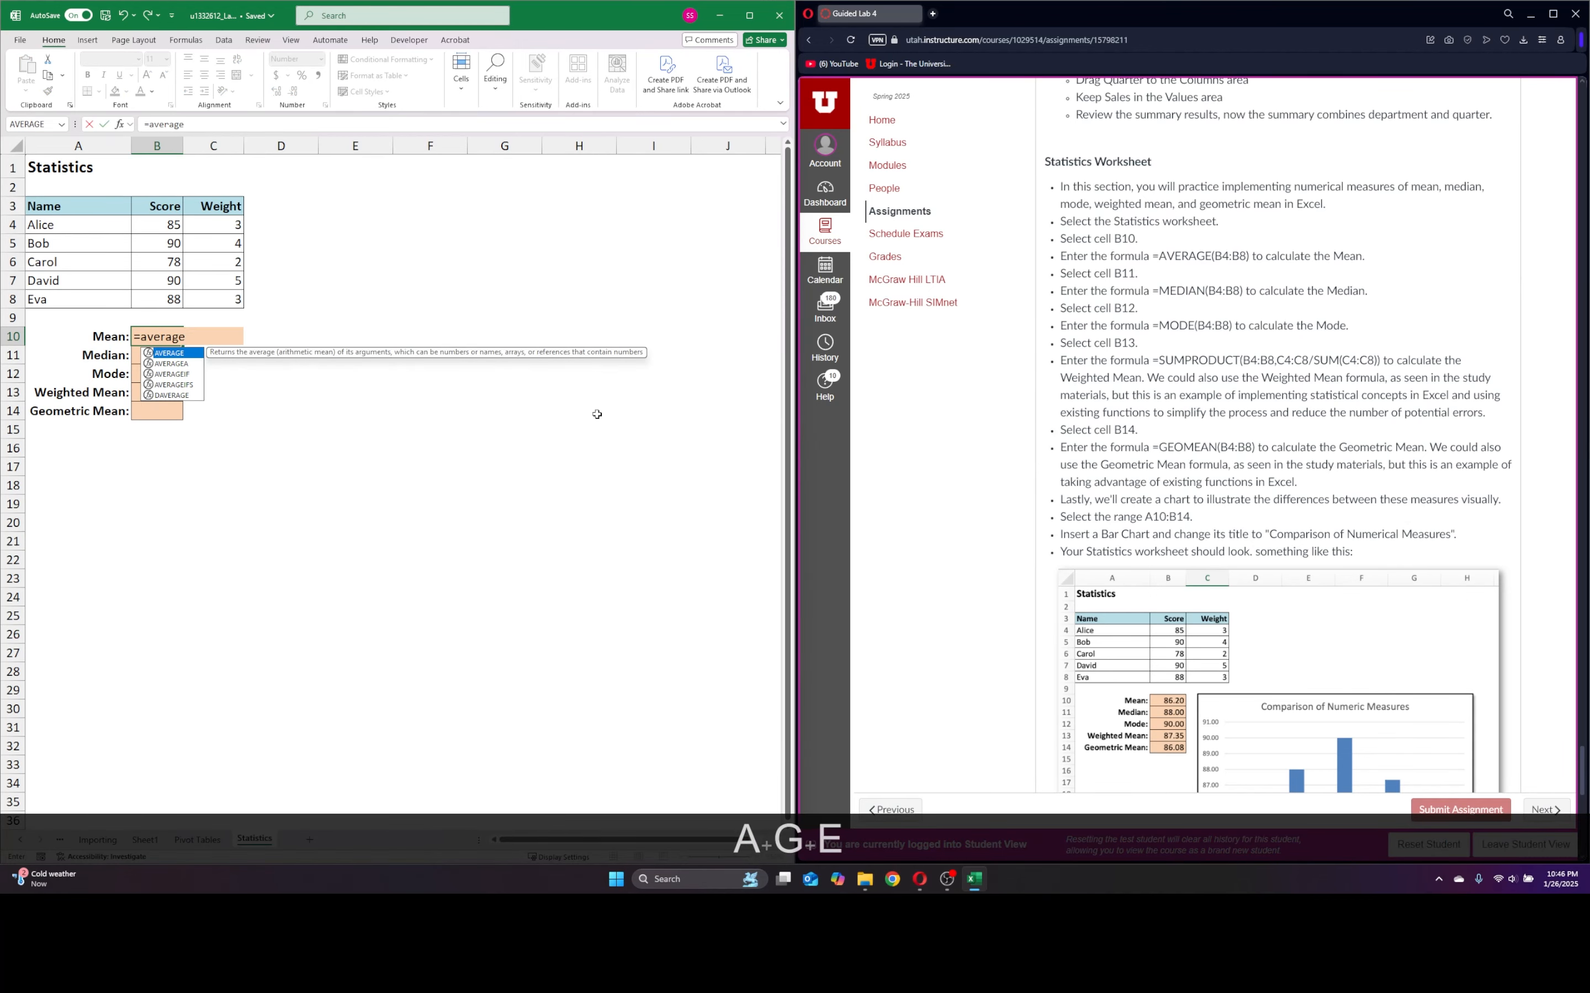
{"action": "type", "text": "("}
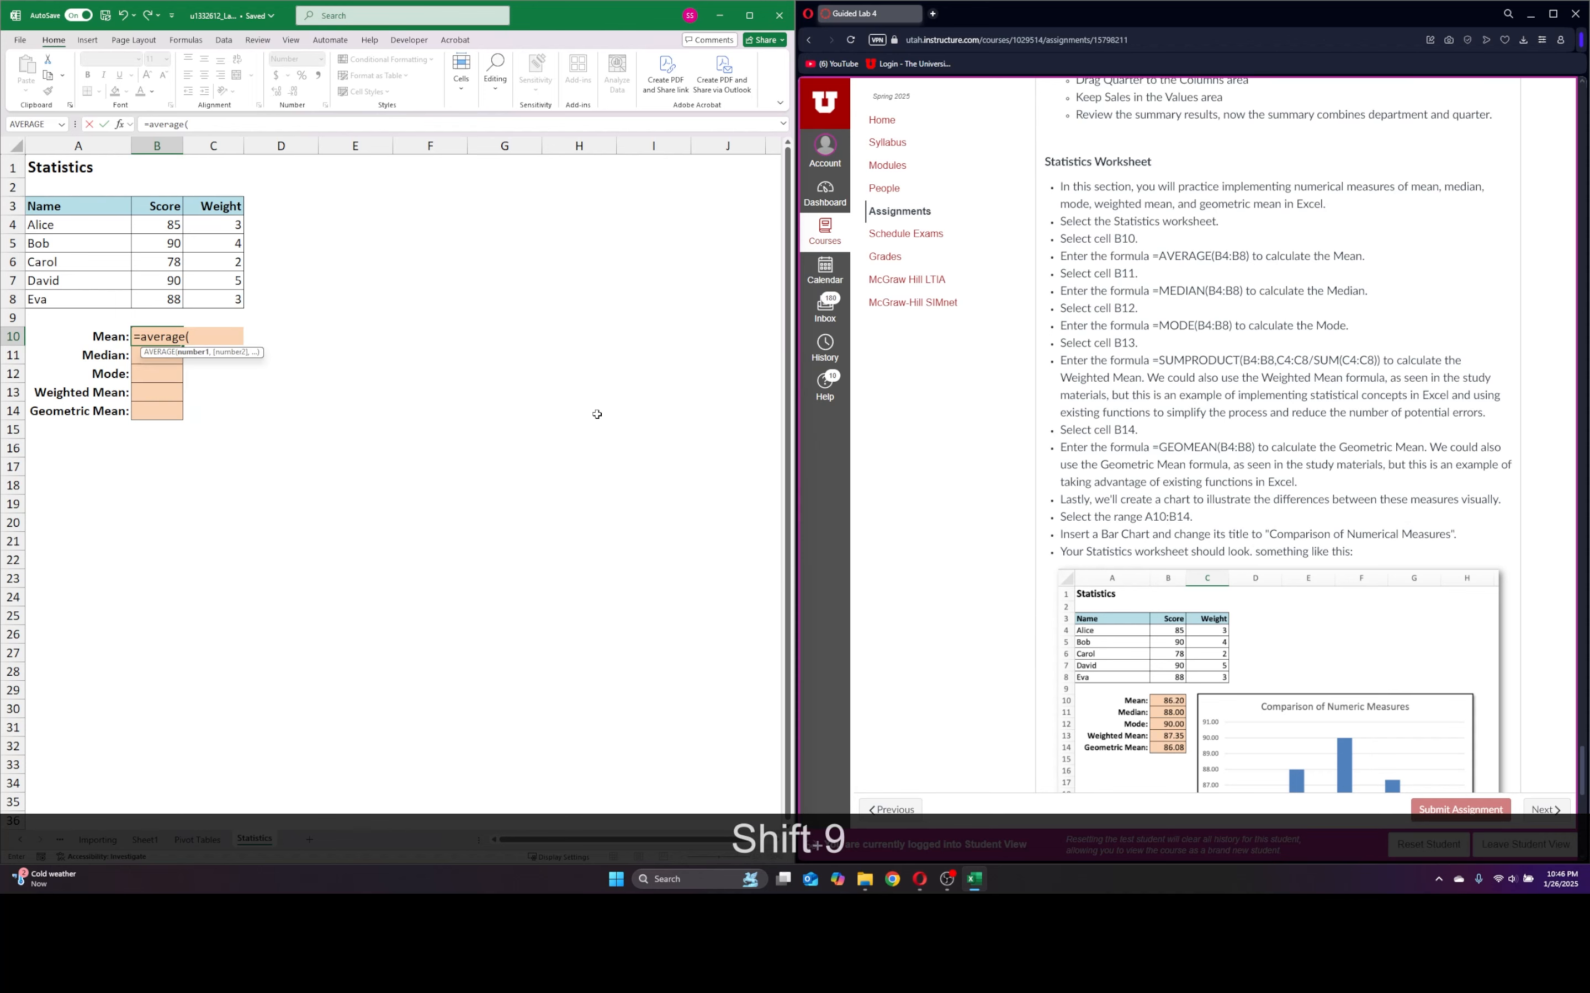
{"action": "left_click_drag", "start_coordinate": [164, 222], "coordinate": [160, 296]}
{"action": "type", "text": ")"}
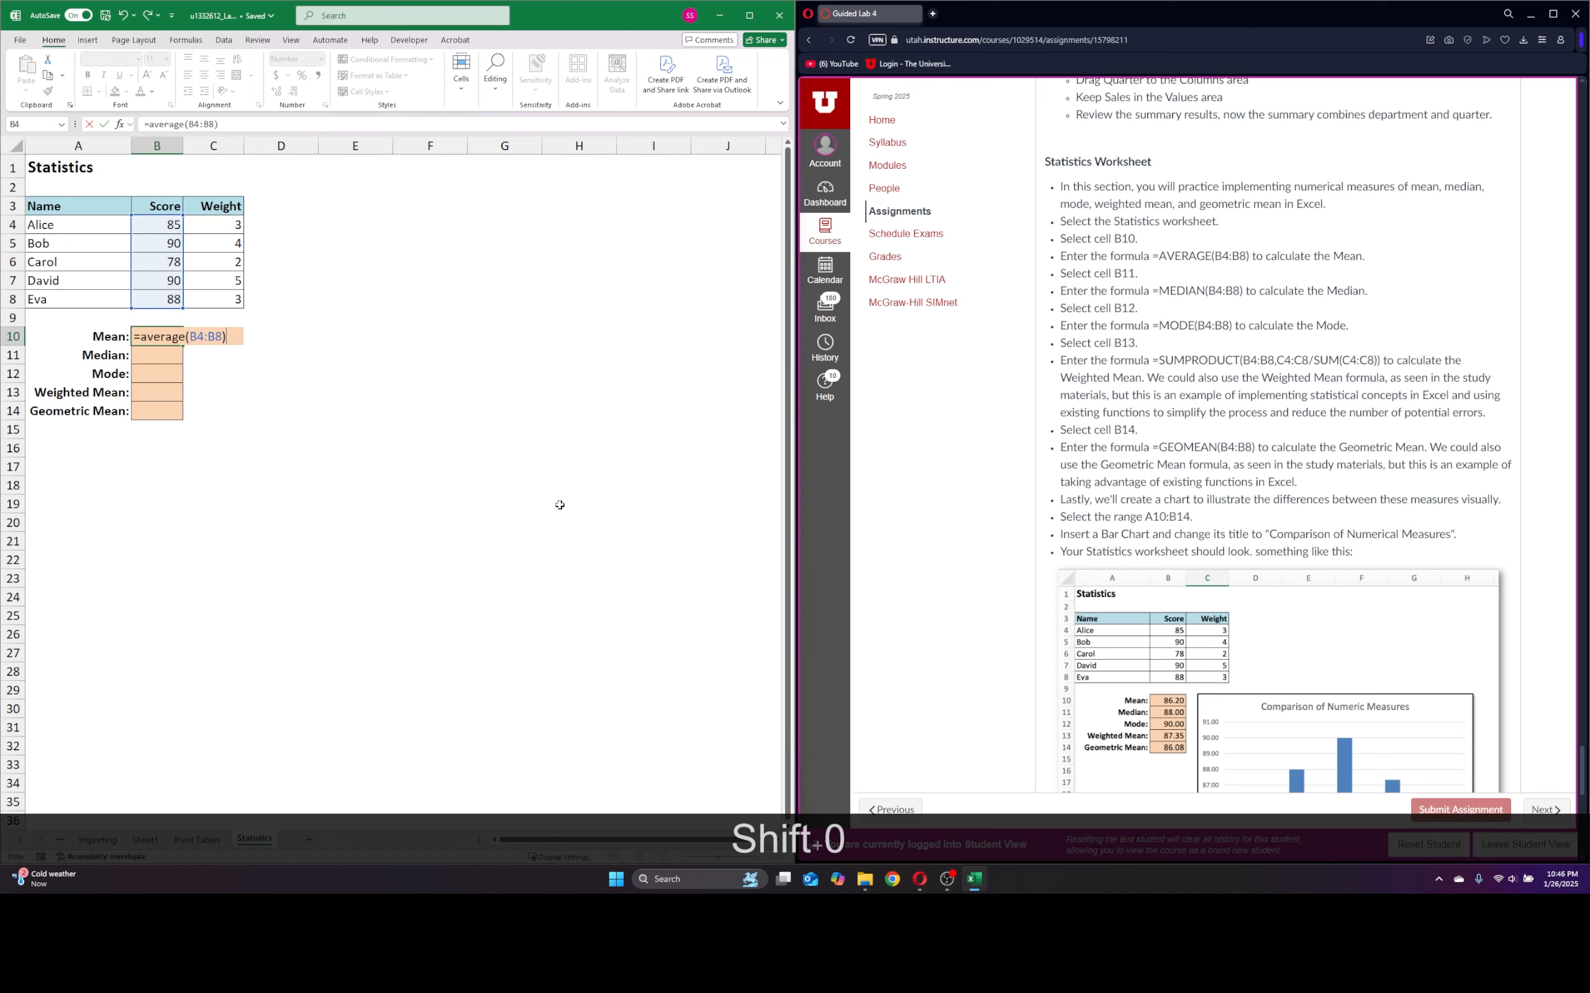
{"action": "key", "text": "Return"}
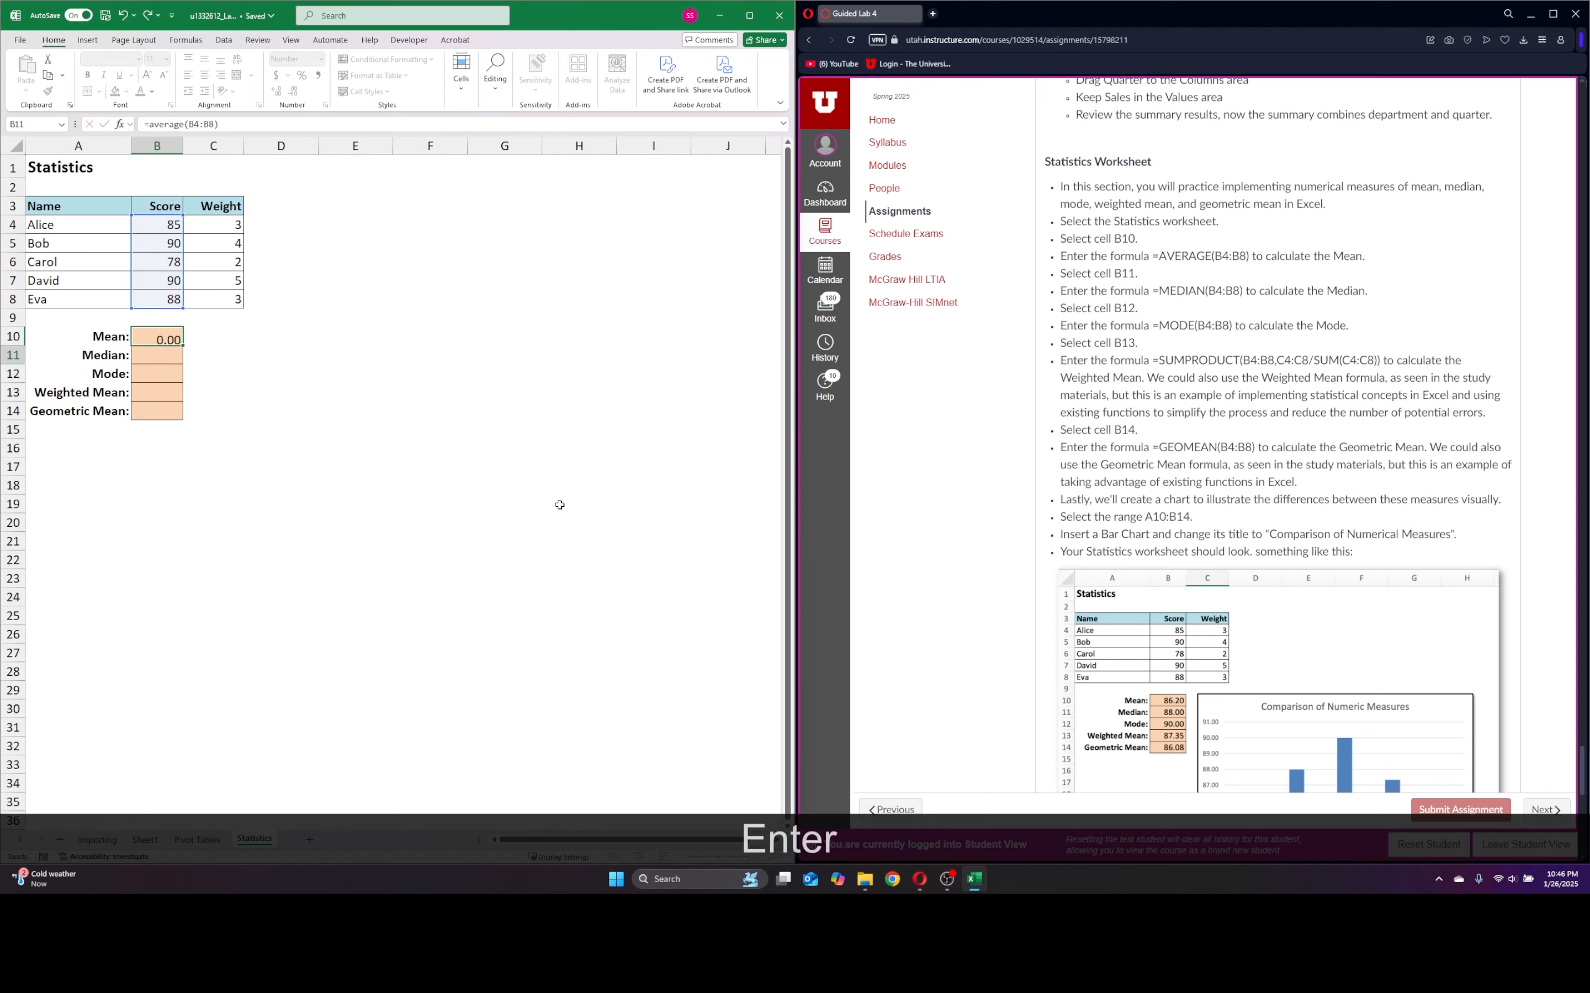
- Make the score range in the mean formula in B10 absolute, as $B$4:$B$8
{"action": "left_click", "coordinate": [162, 339]}
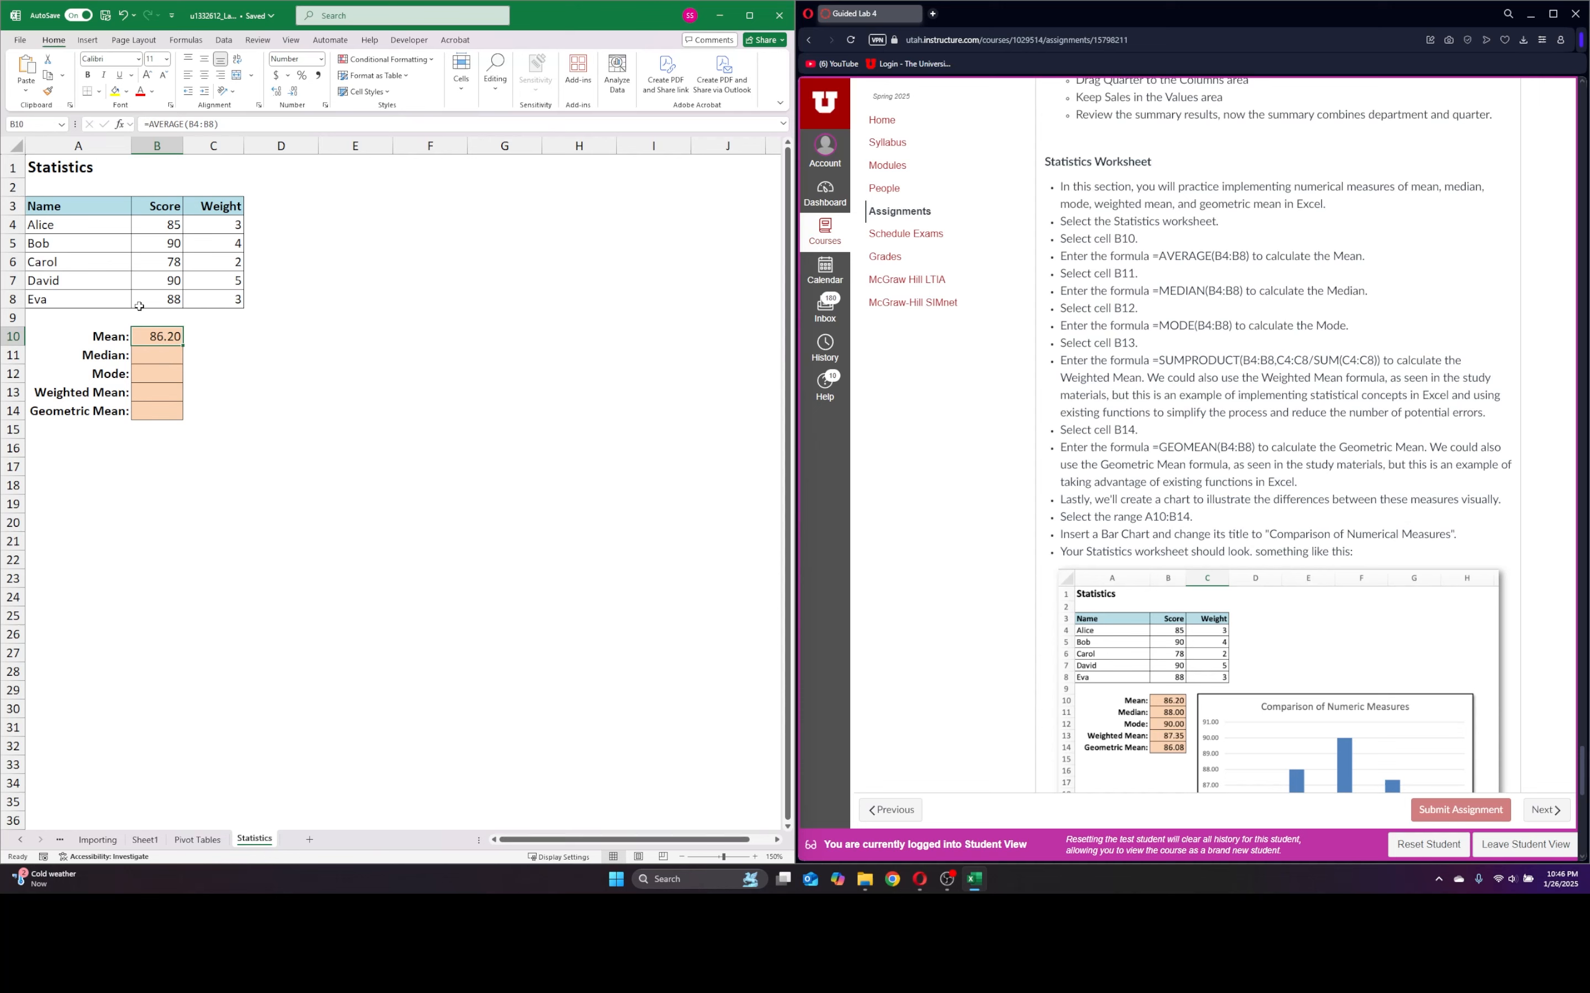
{"action": "left_click", "coordinate": [211, 375]}
{"action": "left_click", "coordinate": [156, 338]}
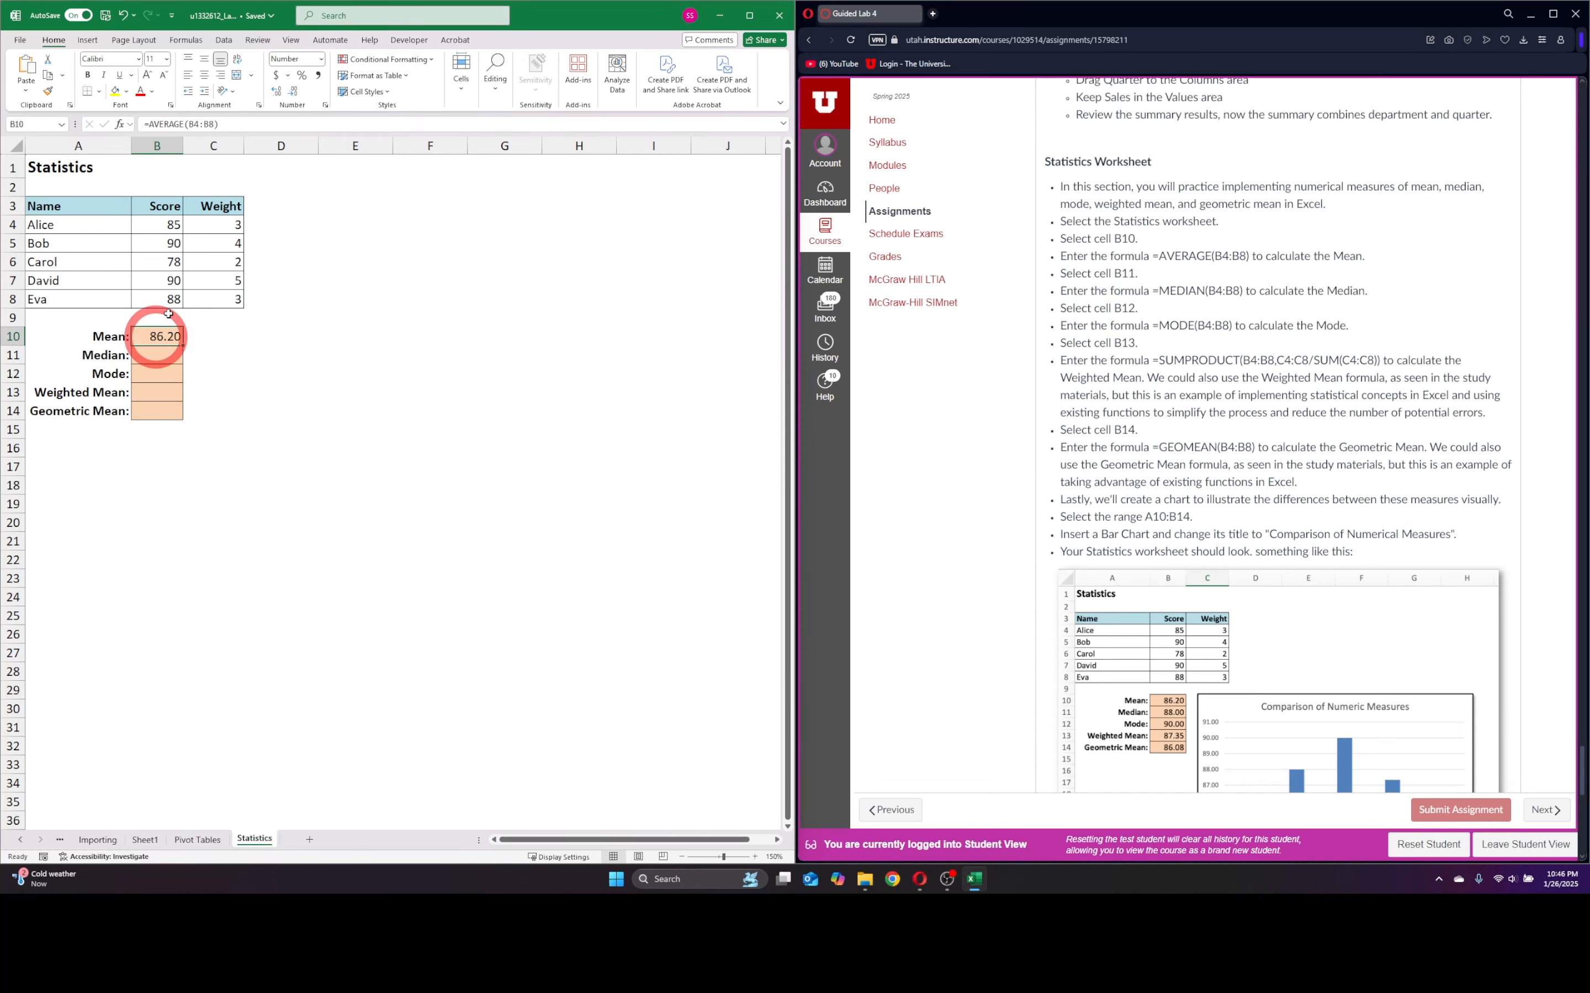
{"action": "left_click", "coordinate": [194, 126]}
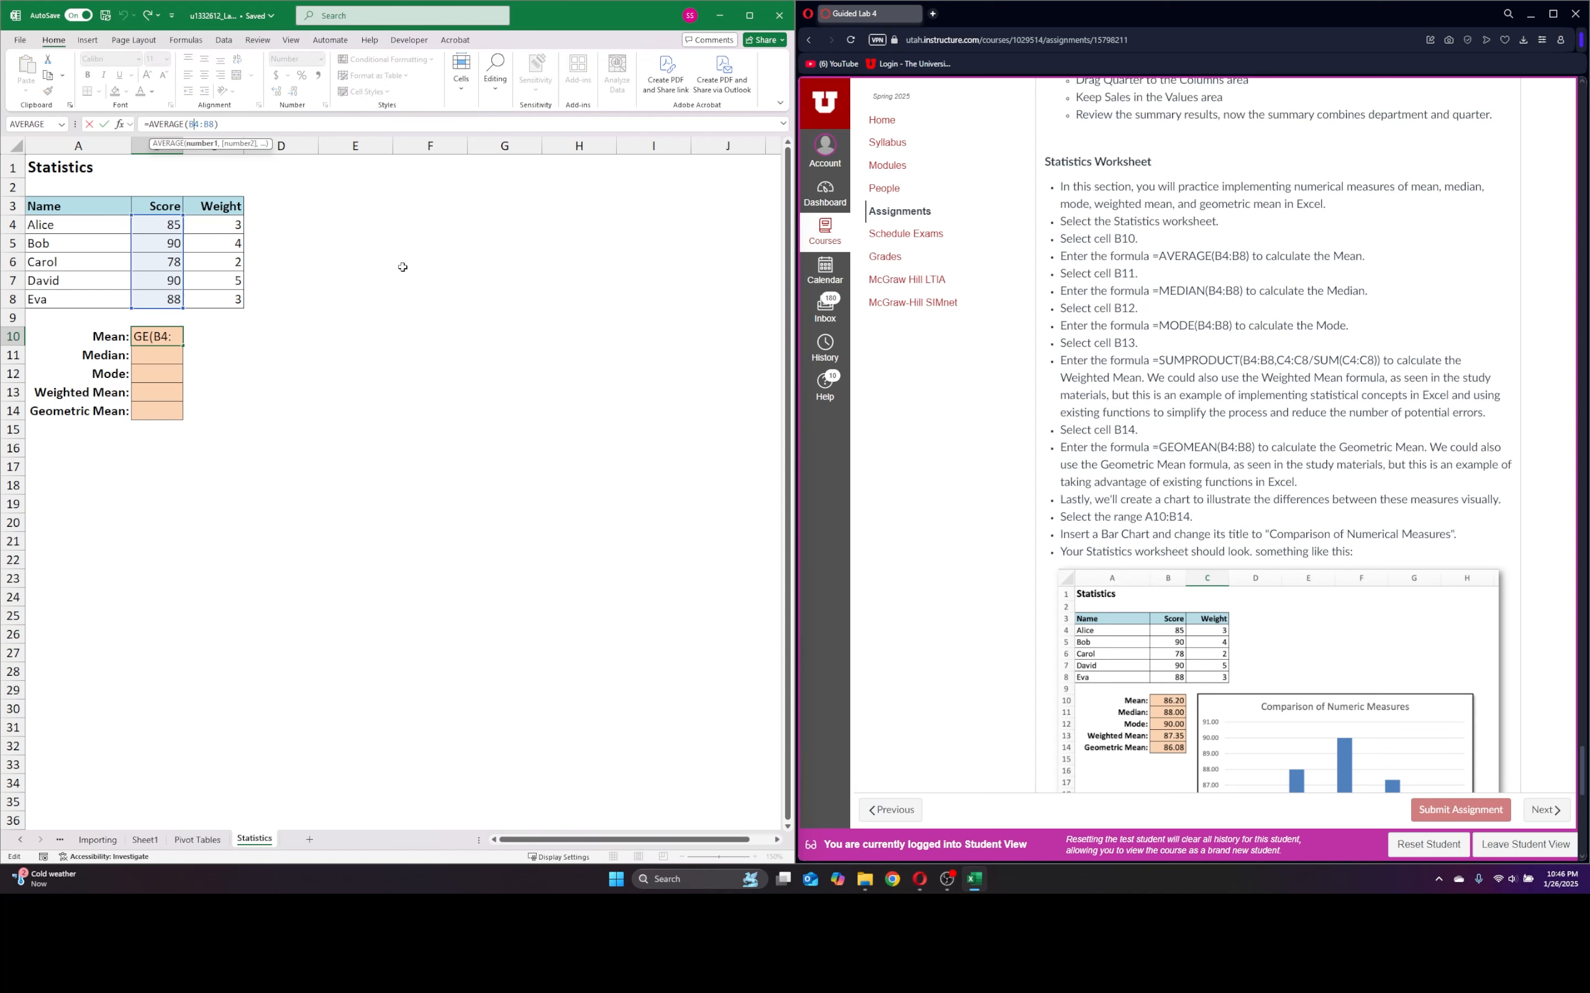
{"action": "key", "text": "F4"}
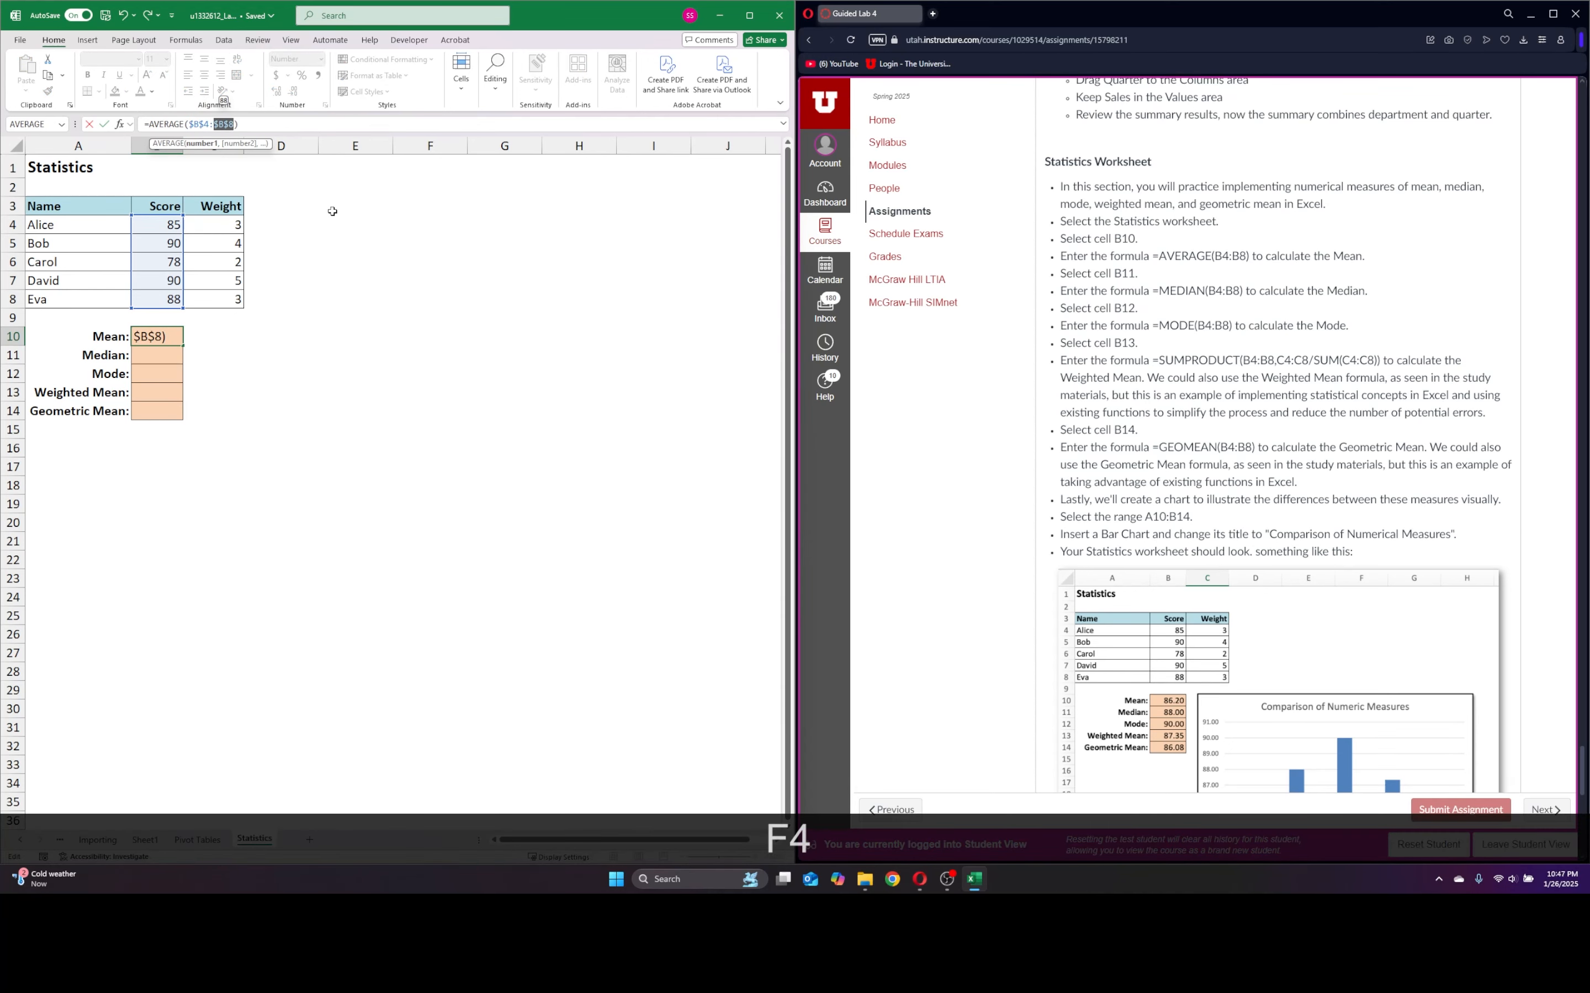
{"action": "key", "text": "Return"}
- Fill the mean formula from B10 down through the Median and Mode cells, B11 and B12
{"action": "left_click", "coordinate": [153, 337]}
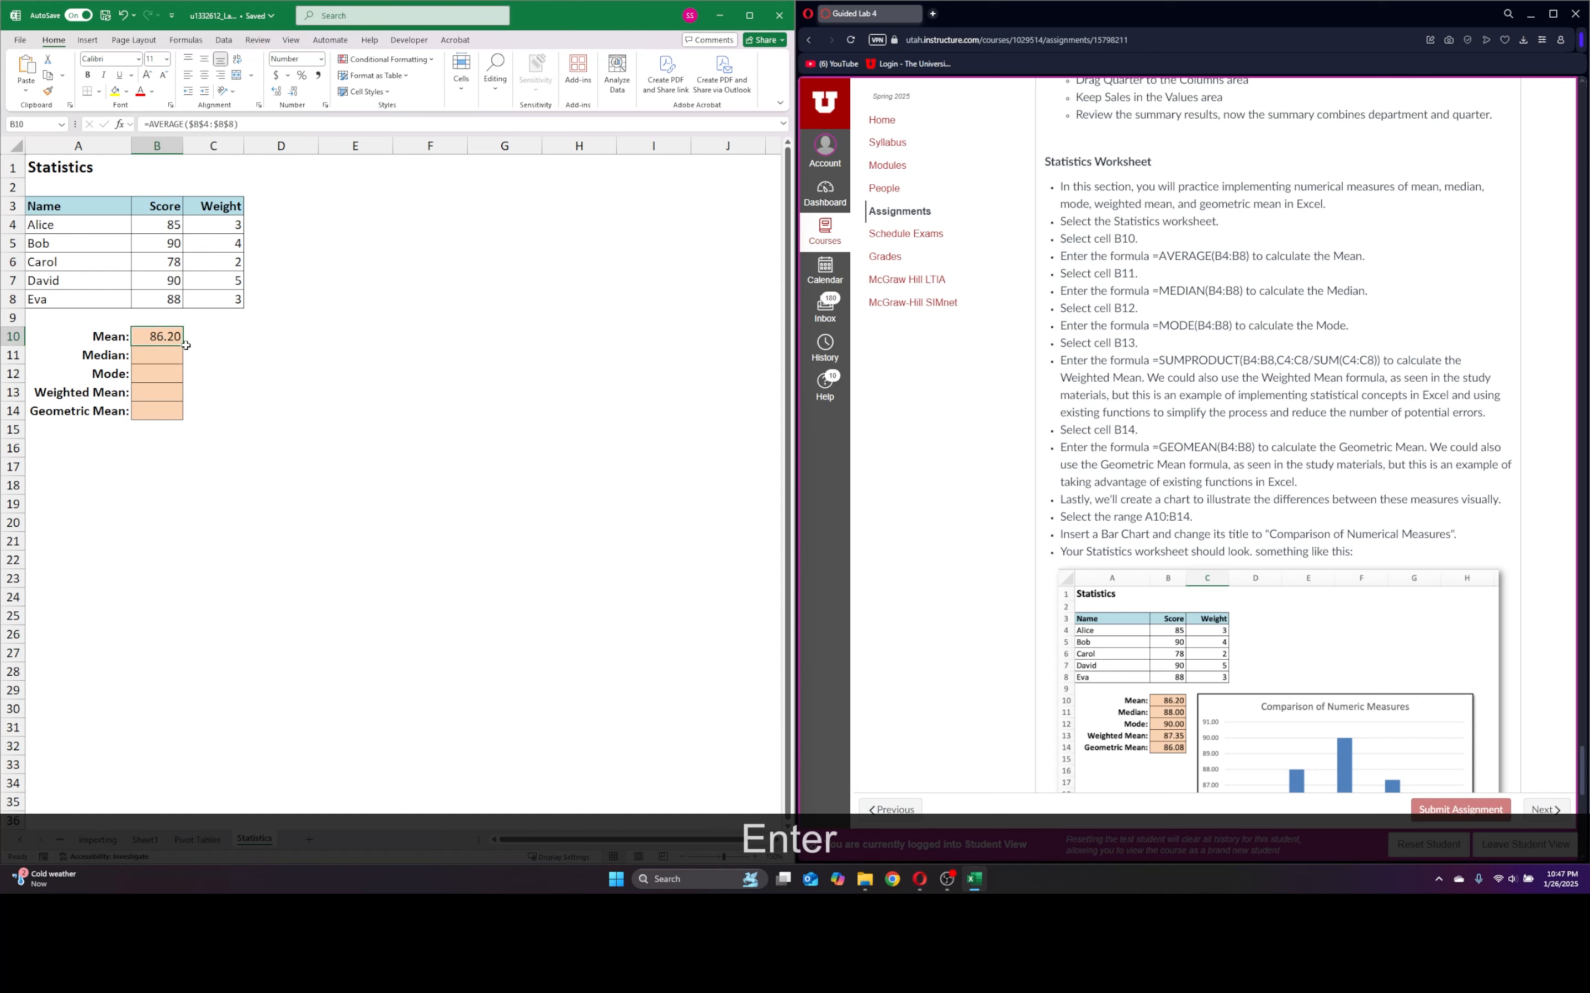
{"action": "left_click_drag", "start_coordinate": [184, 348], "coordinate": [186, 383]}
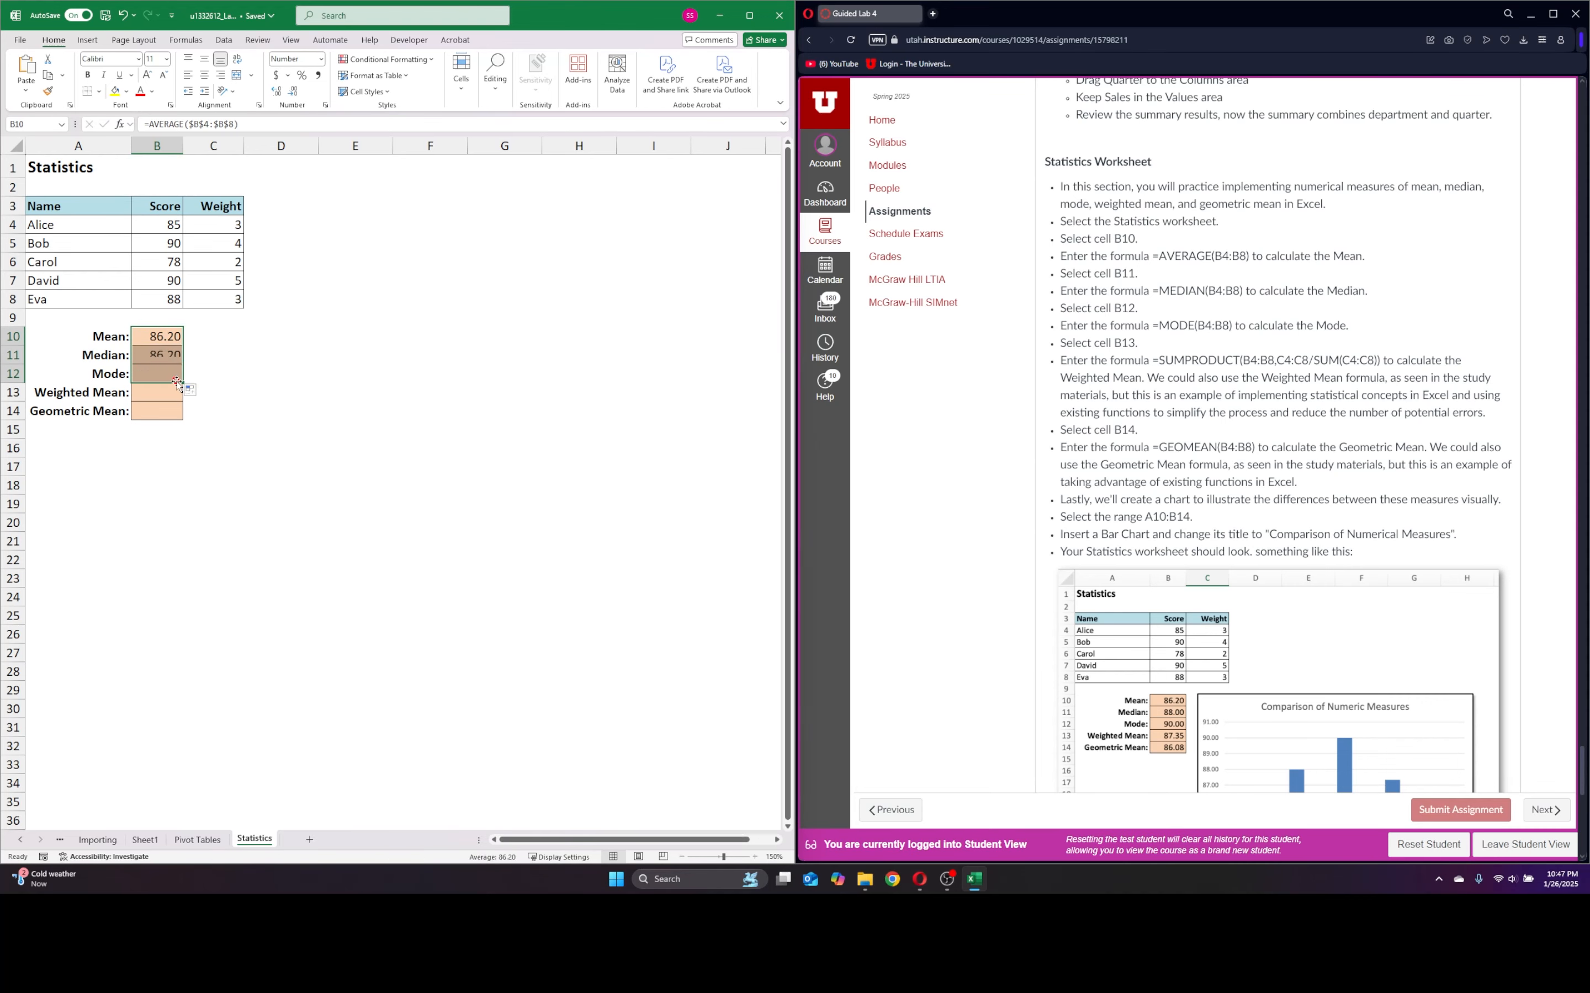
{"action": "left_click", "coordinate": [248, 413]}
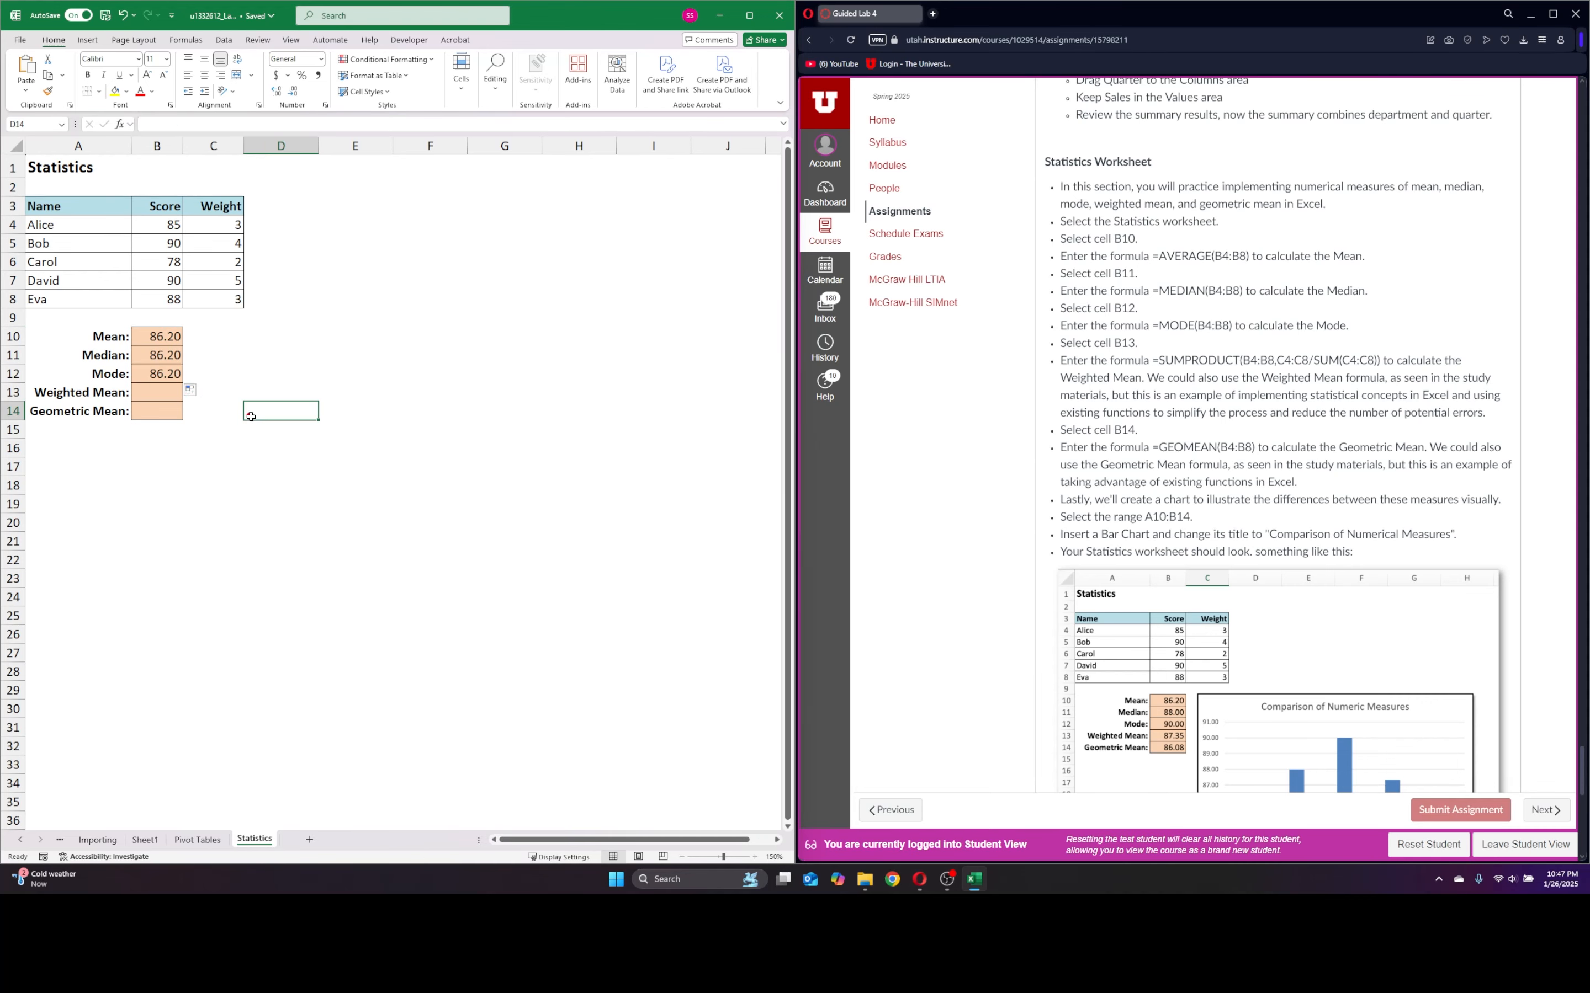
- Replace the AVERAGE function in B11 with MEDIAN, keeping the range $B$4:$B$8
{"action": "left_click", "coordinate": [165, 355]}
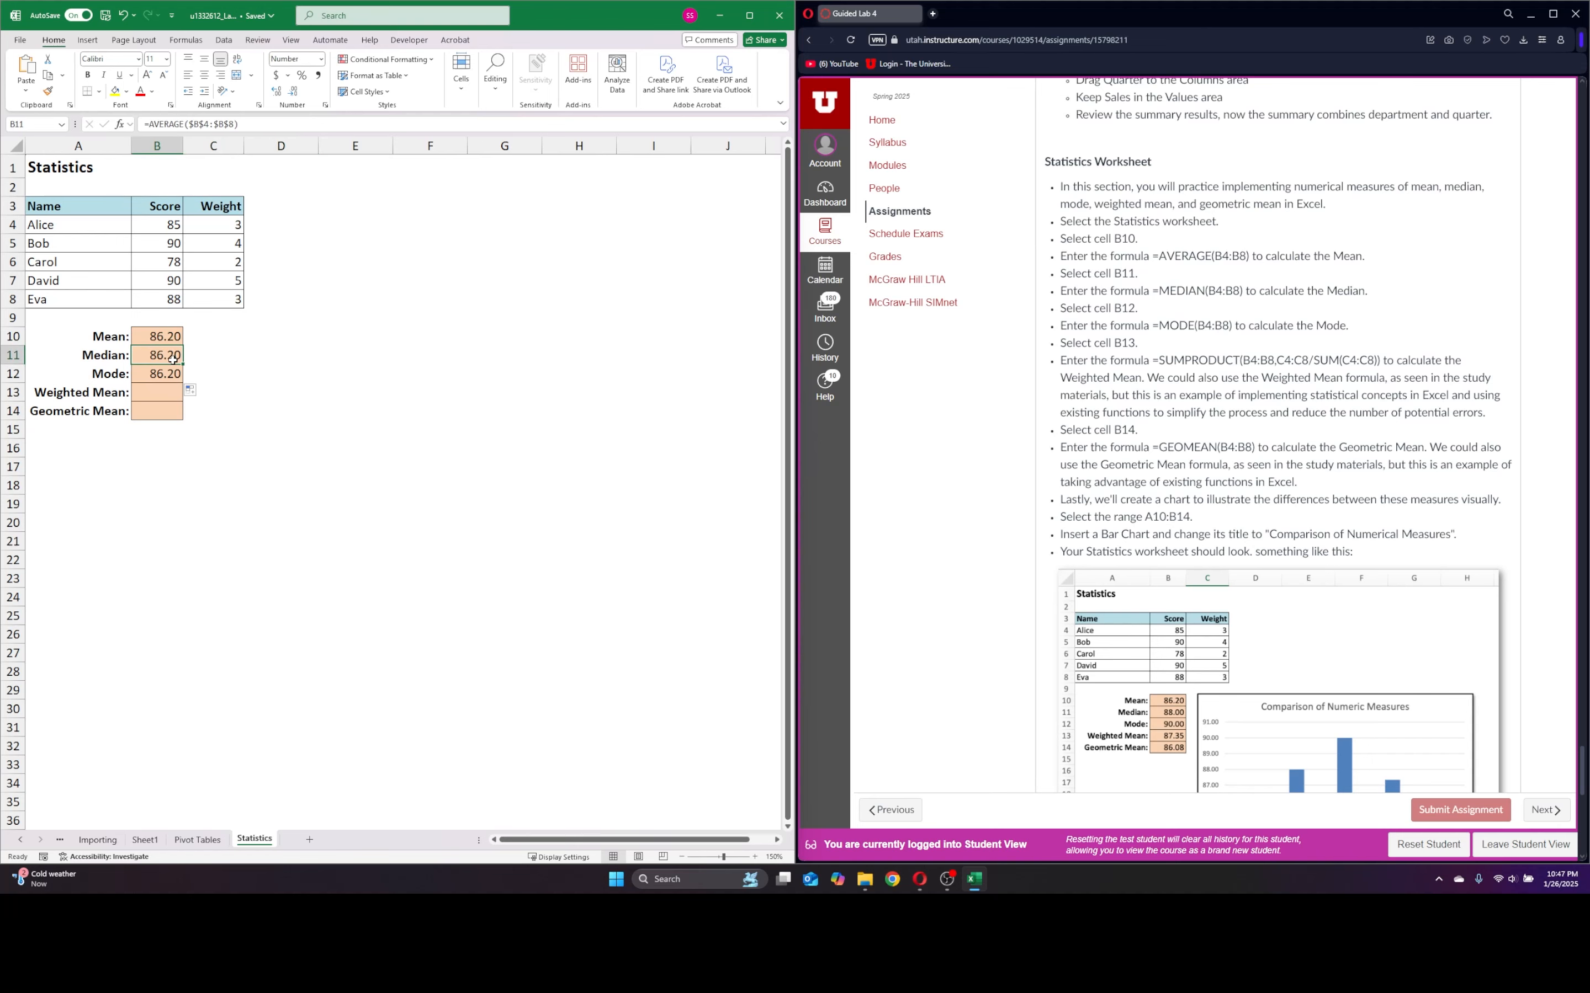
{"action": "left_click", "coordinate": [187, 124]}
{"action": "key", "text": "BackSpace"}
{"action": "key", "text": "BackSpace"}
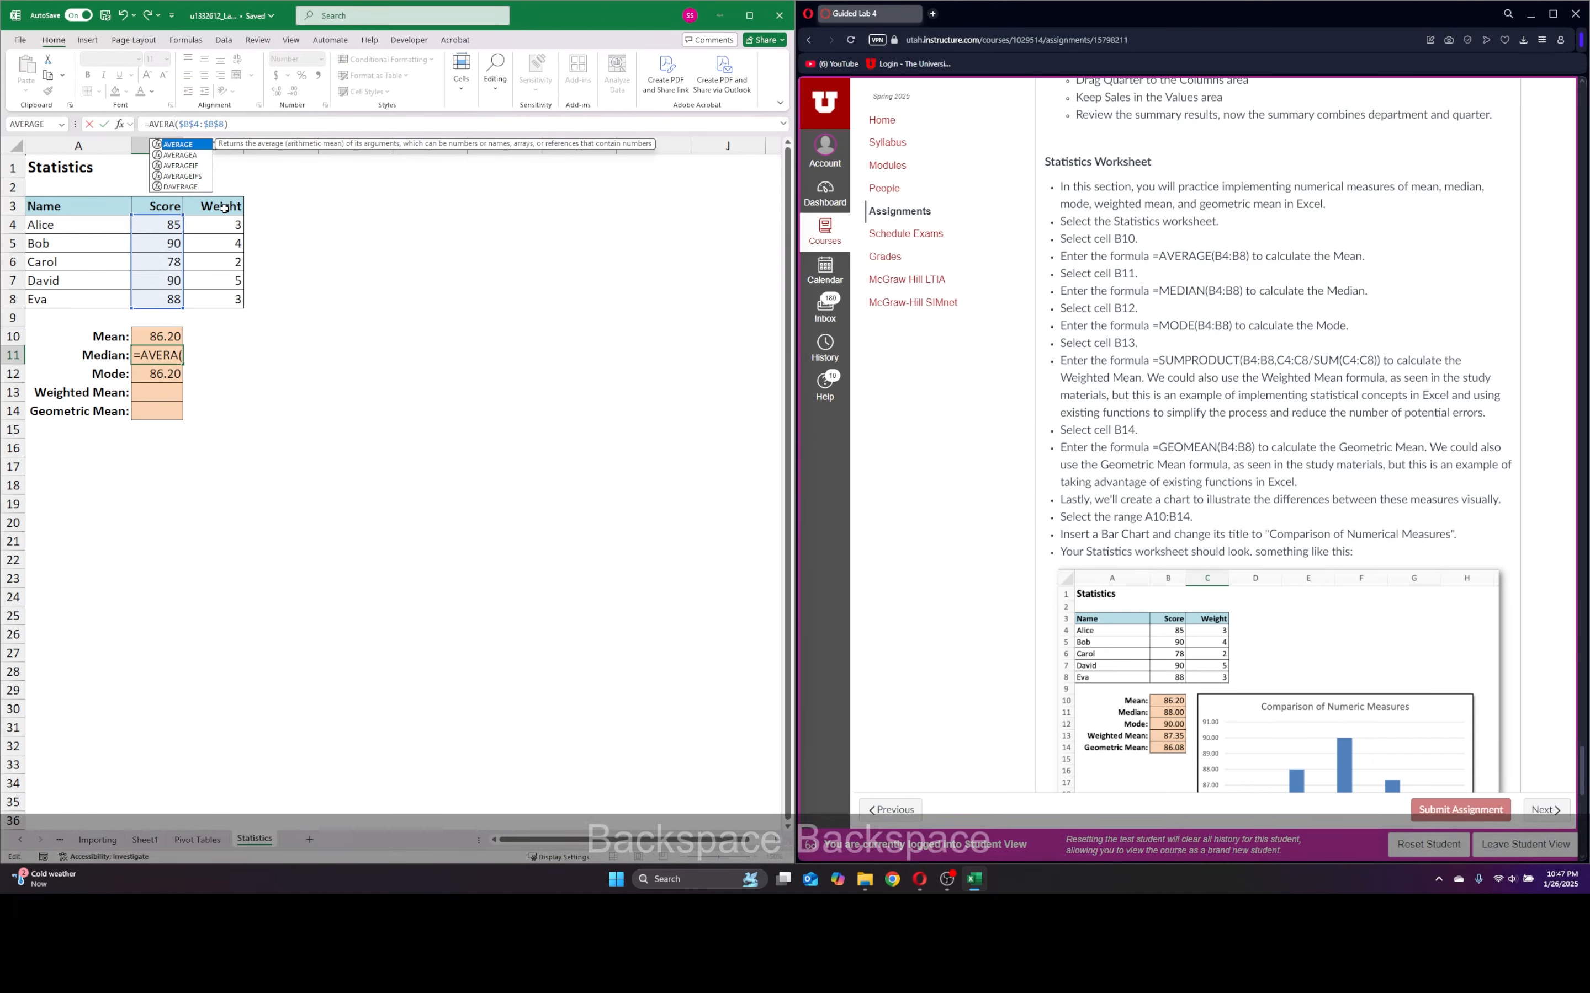
{"action": "key", "text": "BackSpace"}
{"action": "key", "text": "BackSpace"}
{"action": "key", "text": "BackSpace"}
{"action": "key", "text": "BackSpace"}
{"action": "key", "text": "BackSpace"}
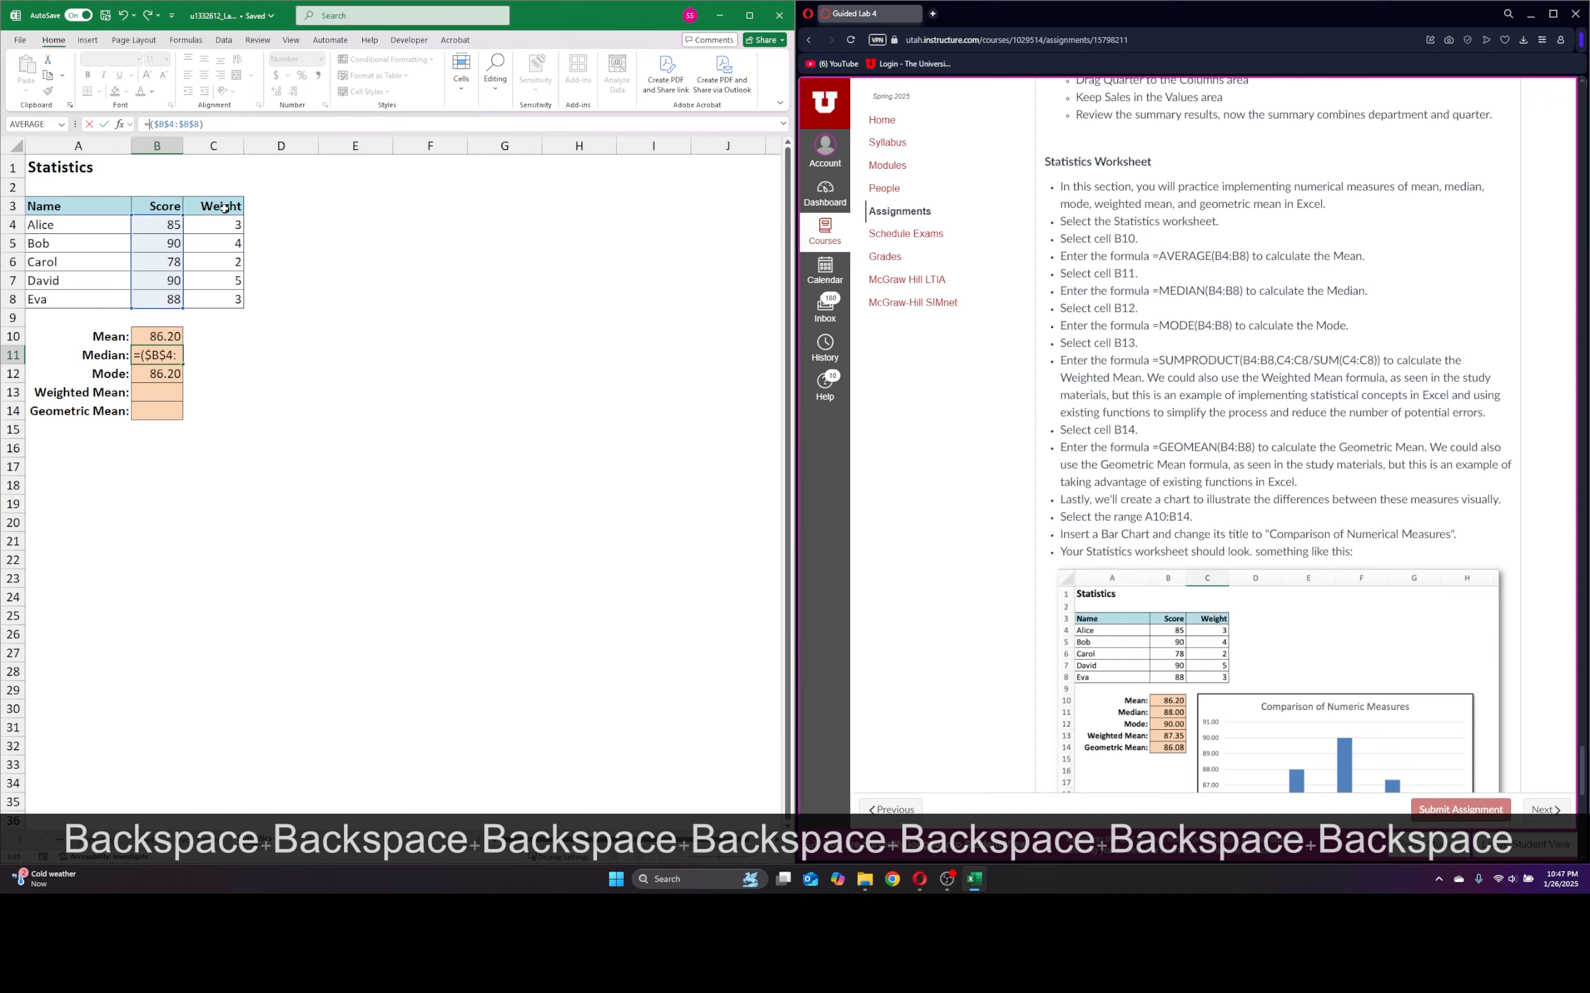
{"action": "type", "text": "Med"}
{"action": "type", "text": "ian"}
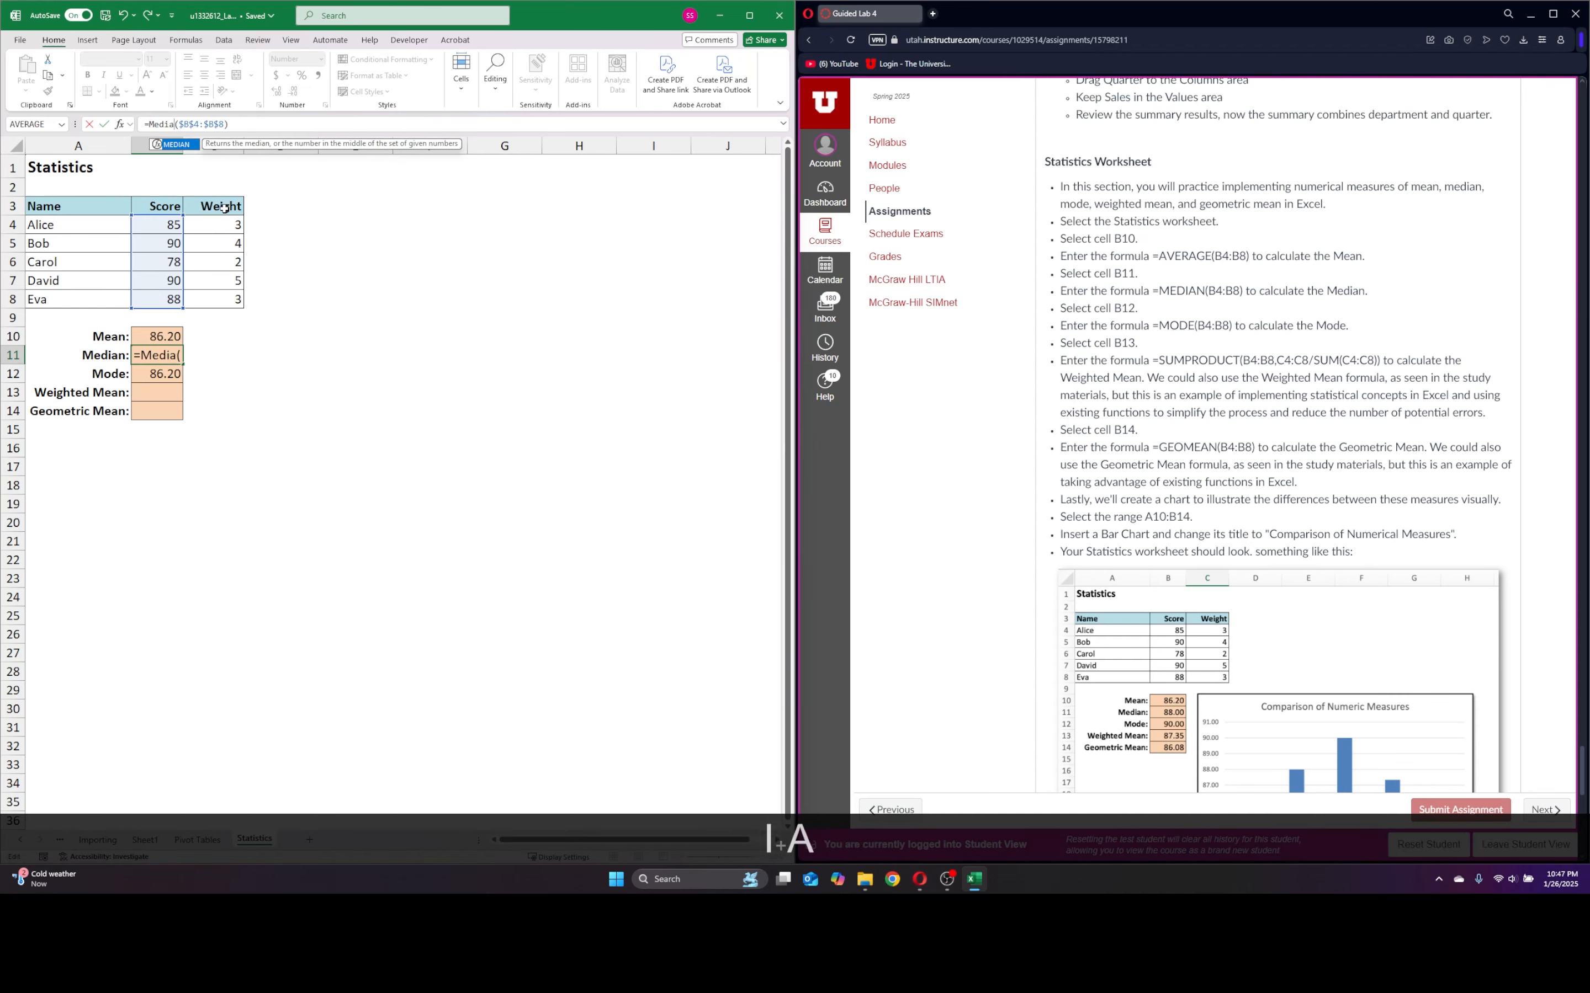
{"action": "key", "text": "Return"}
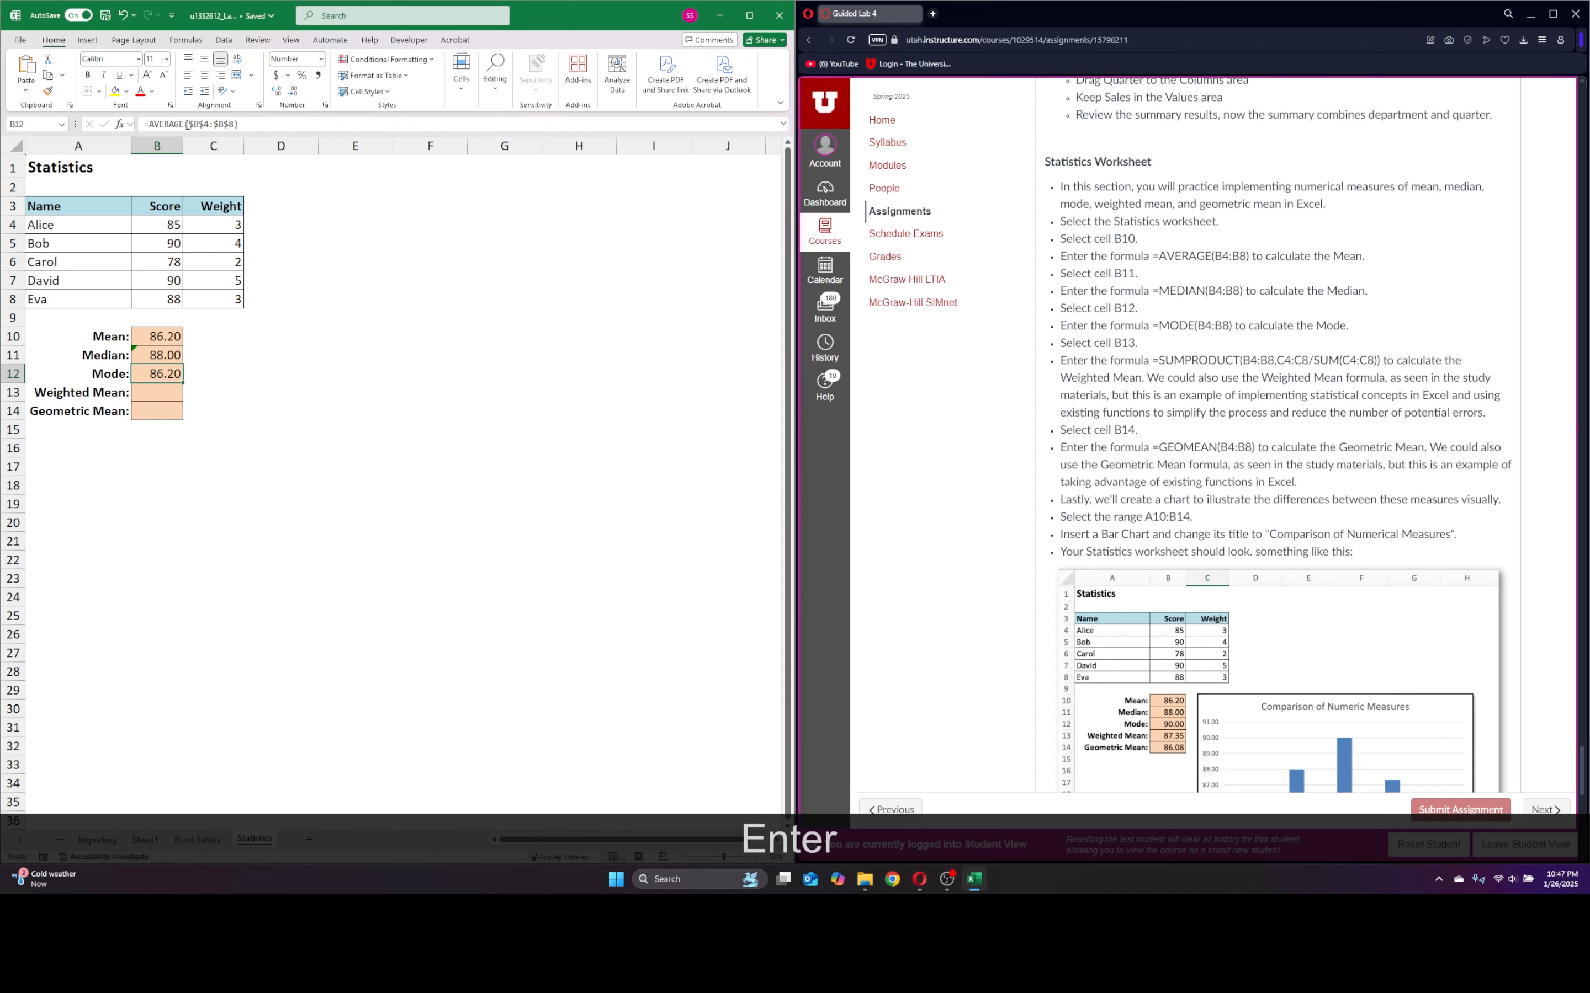
- Replace the AVERAGE function in B12 with MODE, keeping the range $B$4:$B$8
{"action": "left_click_drag", "start_coordinate": [186, 124], "coordinate": [174, 127]}
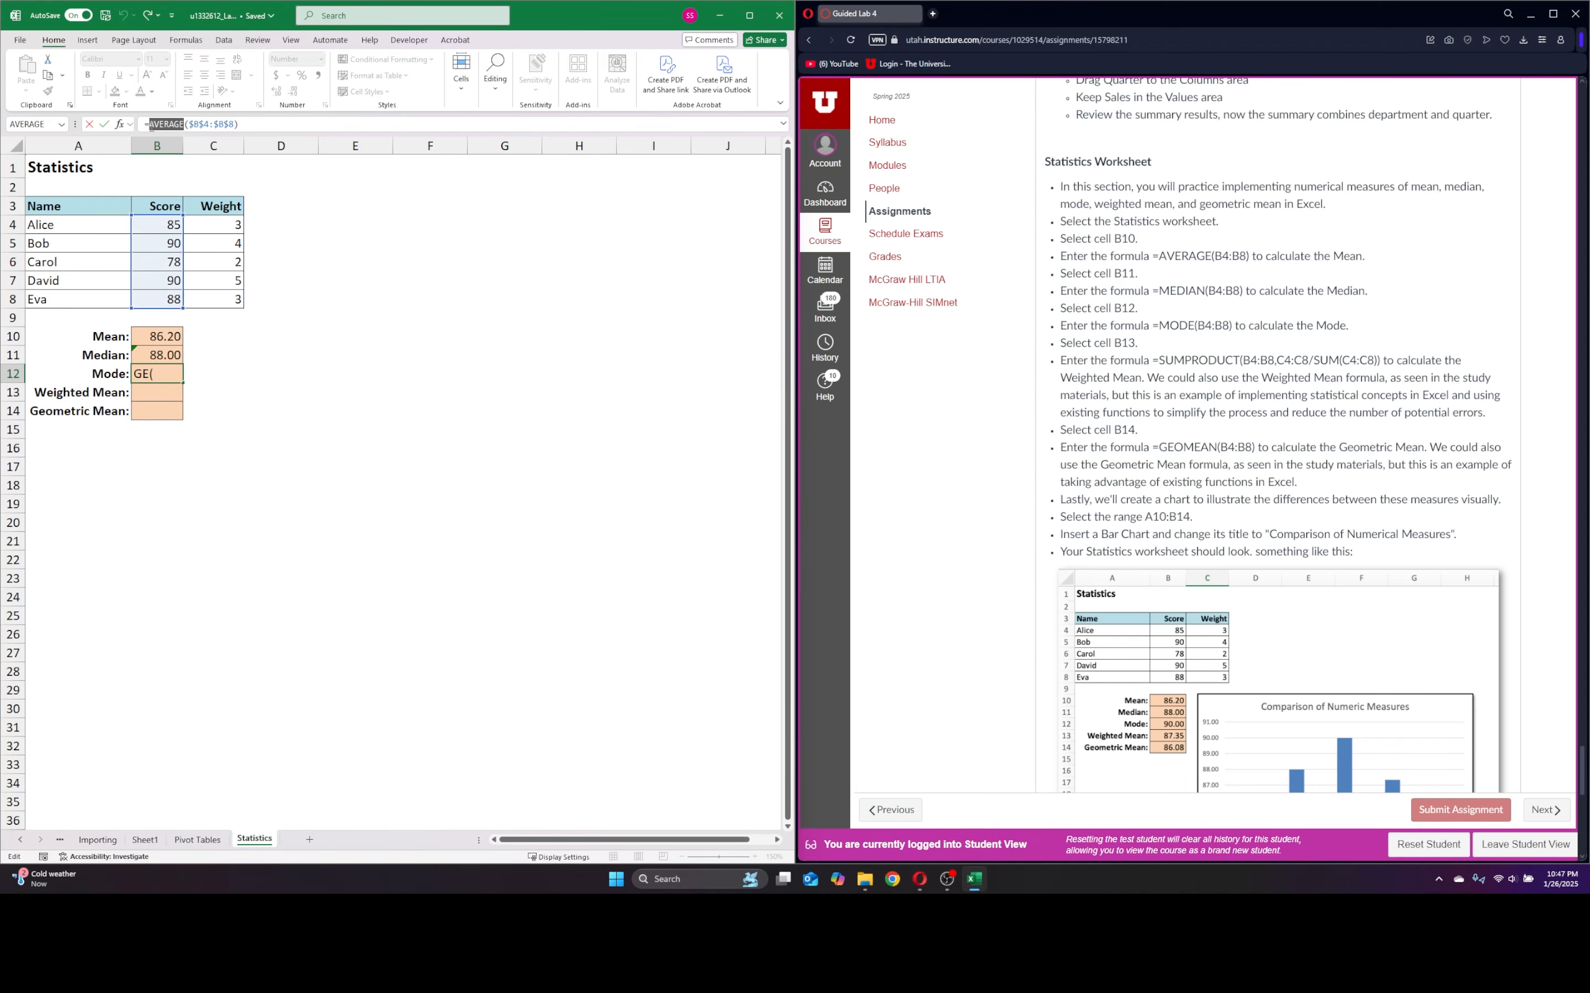
{"action": "type", "text": "MODE"}
{"action": "key", "text": "Return"}
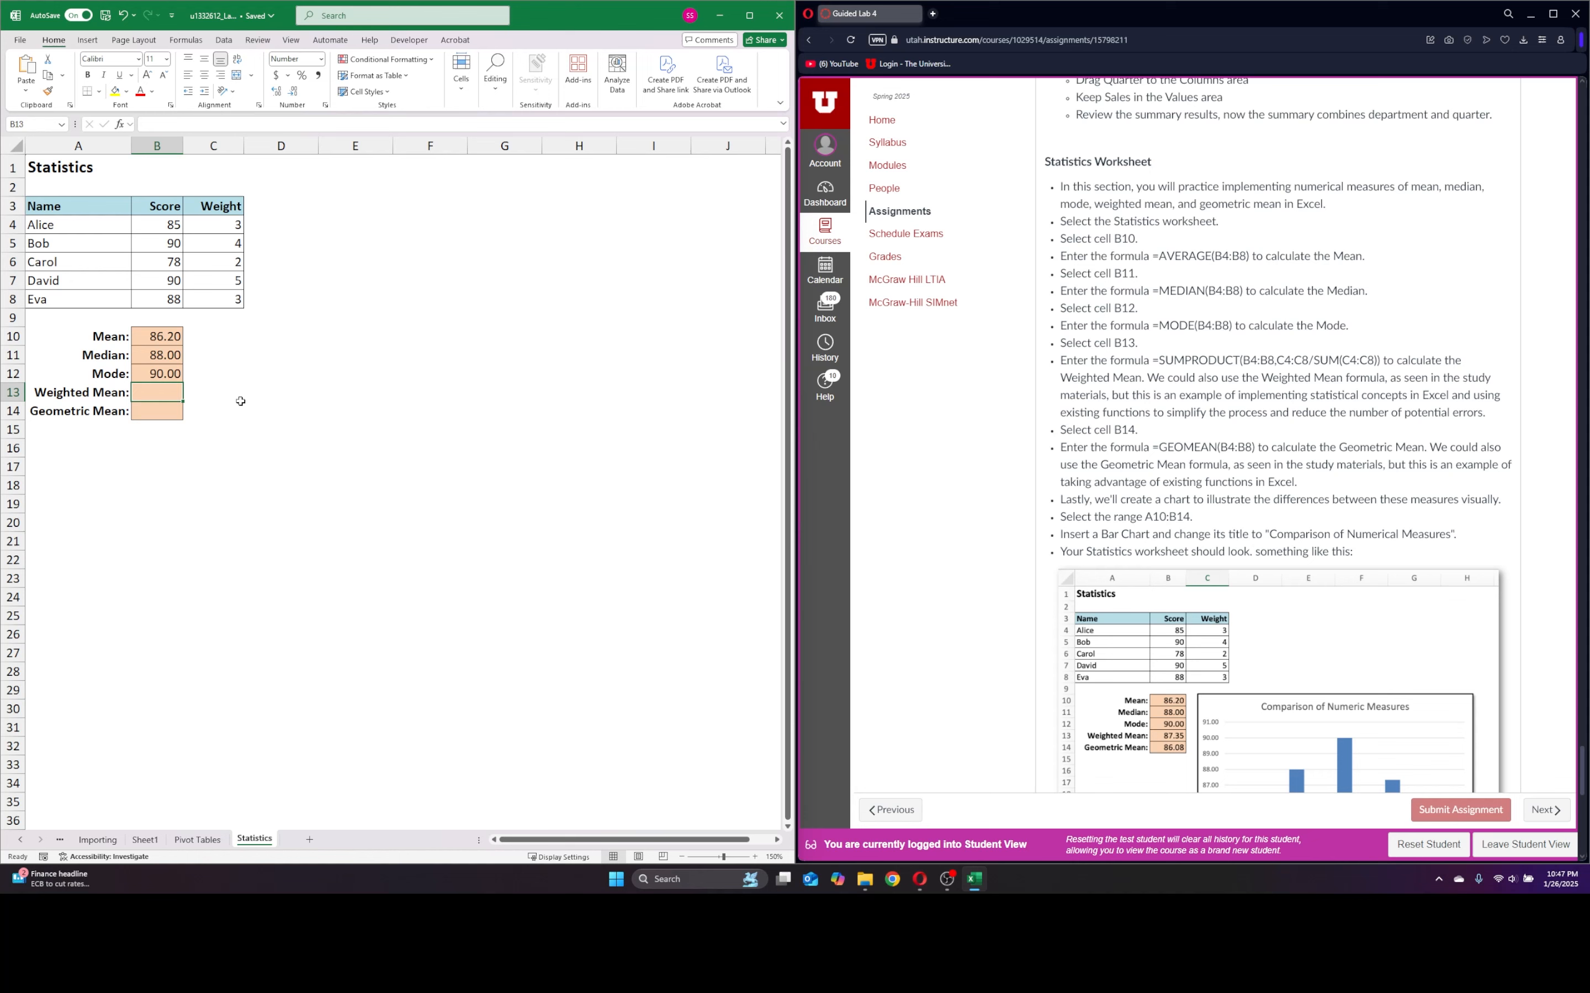
- Calculate the weighted mean in B13 with the formula =SUMPRODUCT(B4:B8,C4:C8/SUM(C4:C8))
{"action": "left_click", "coordinate": [151, 403]}
{"action": "type", "text": "="}
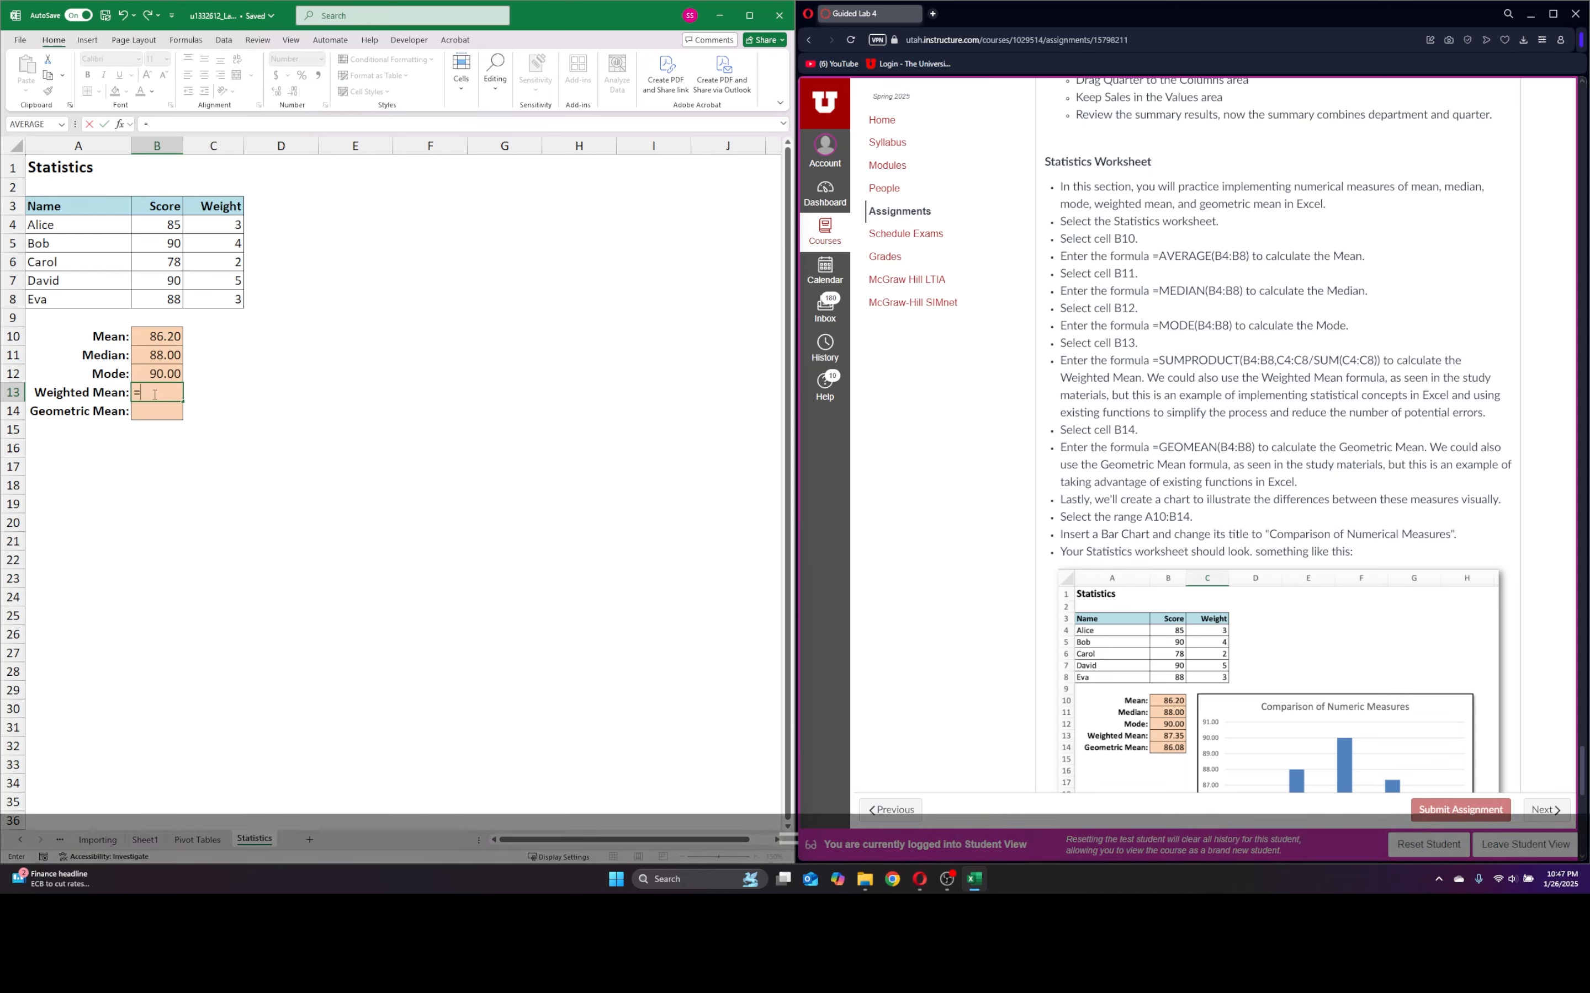
{"action": "type", "text": "sum"}
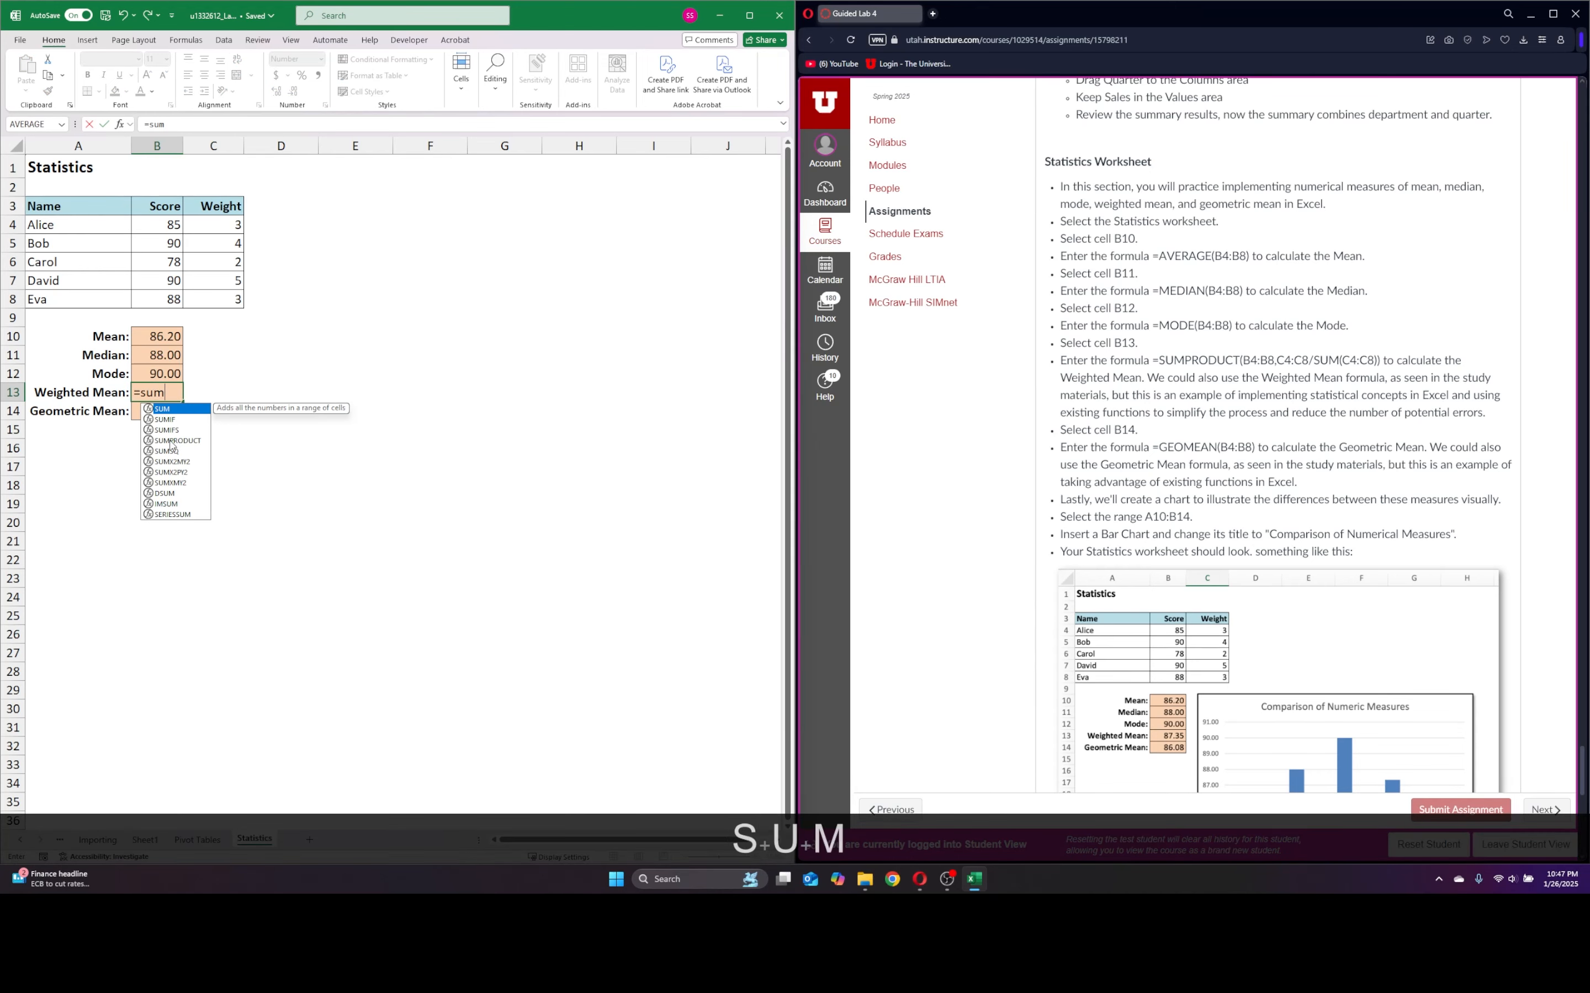
{"action": "left_click", "coordinate": [170, 441]}
{"action": "double_click", "coordinate": [170, 441]}
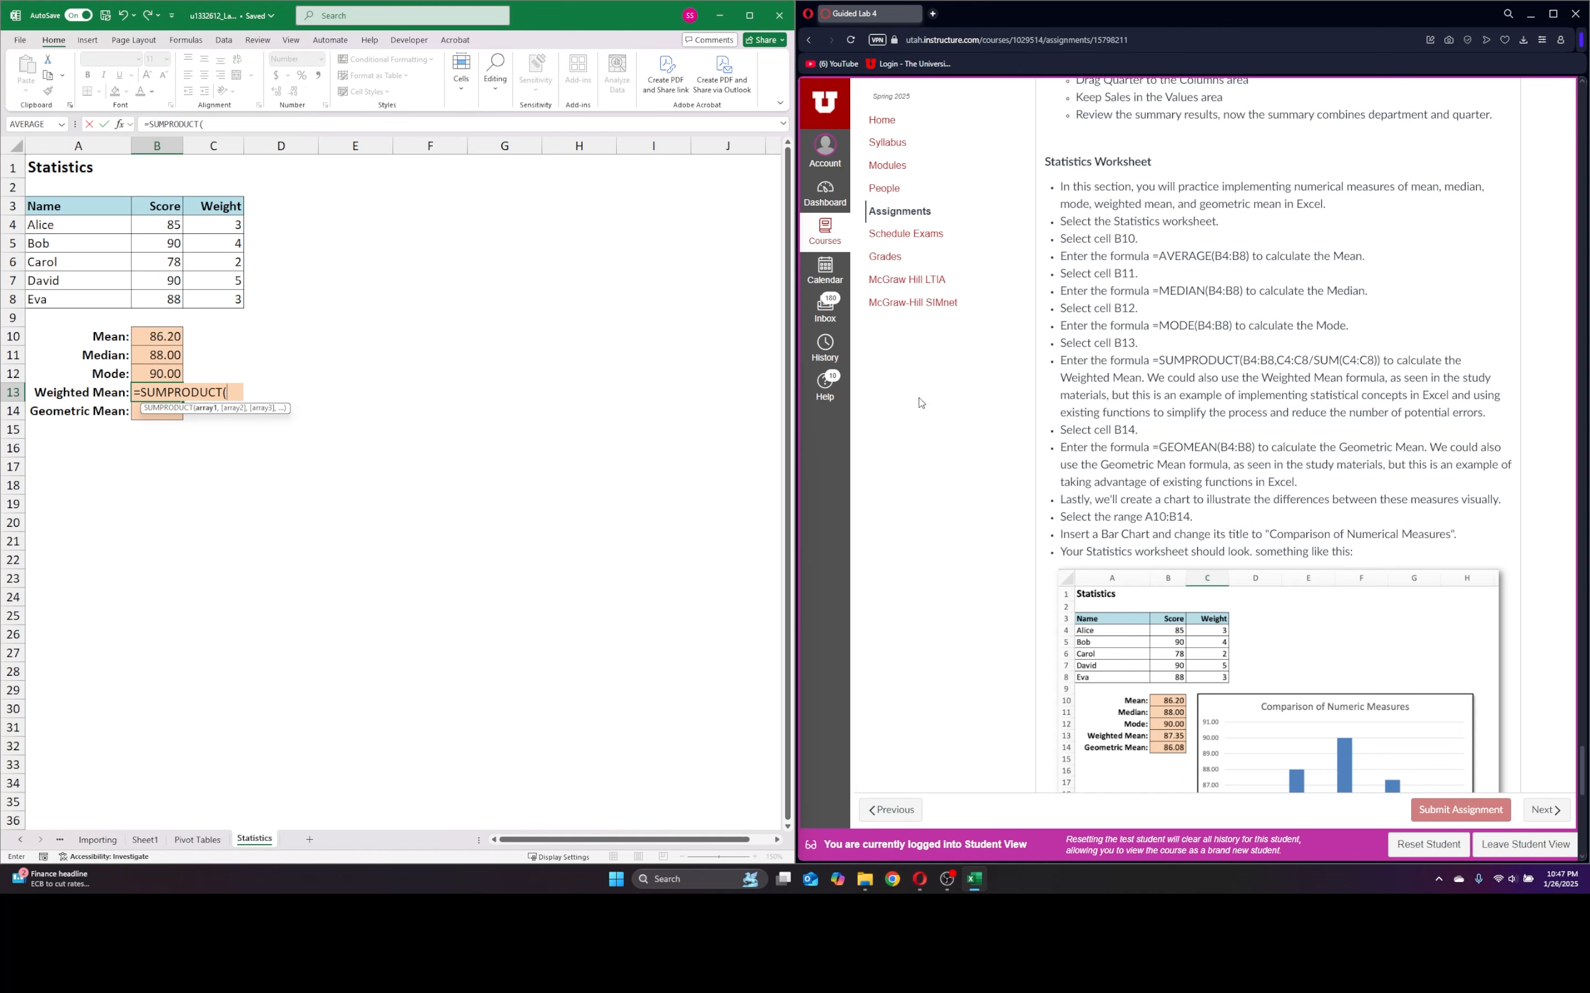
{"action": "left_click_drag", "start_coordinate": [169, 224], "coordinate": [168, 301]}
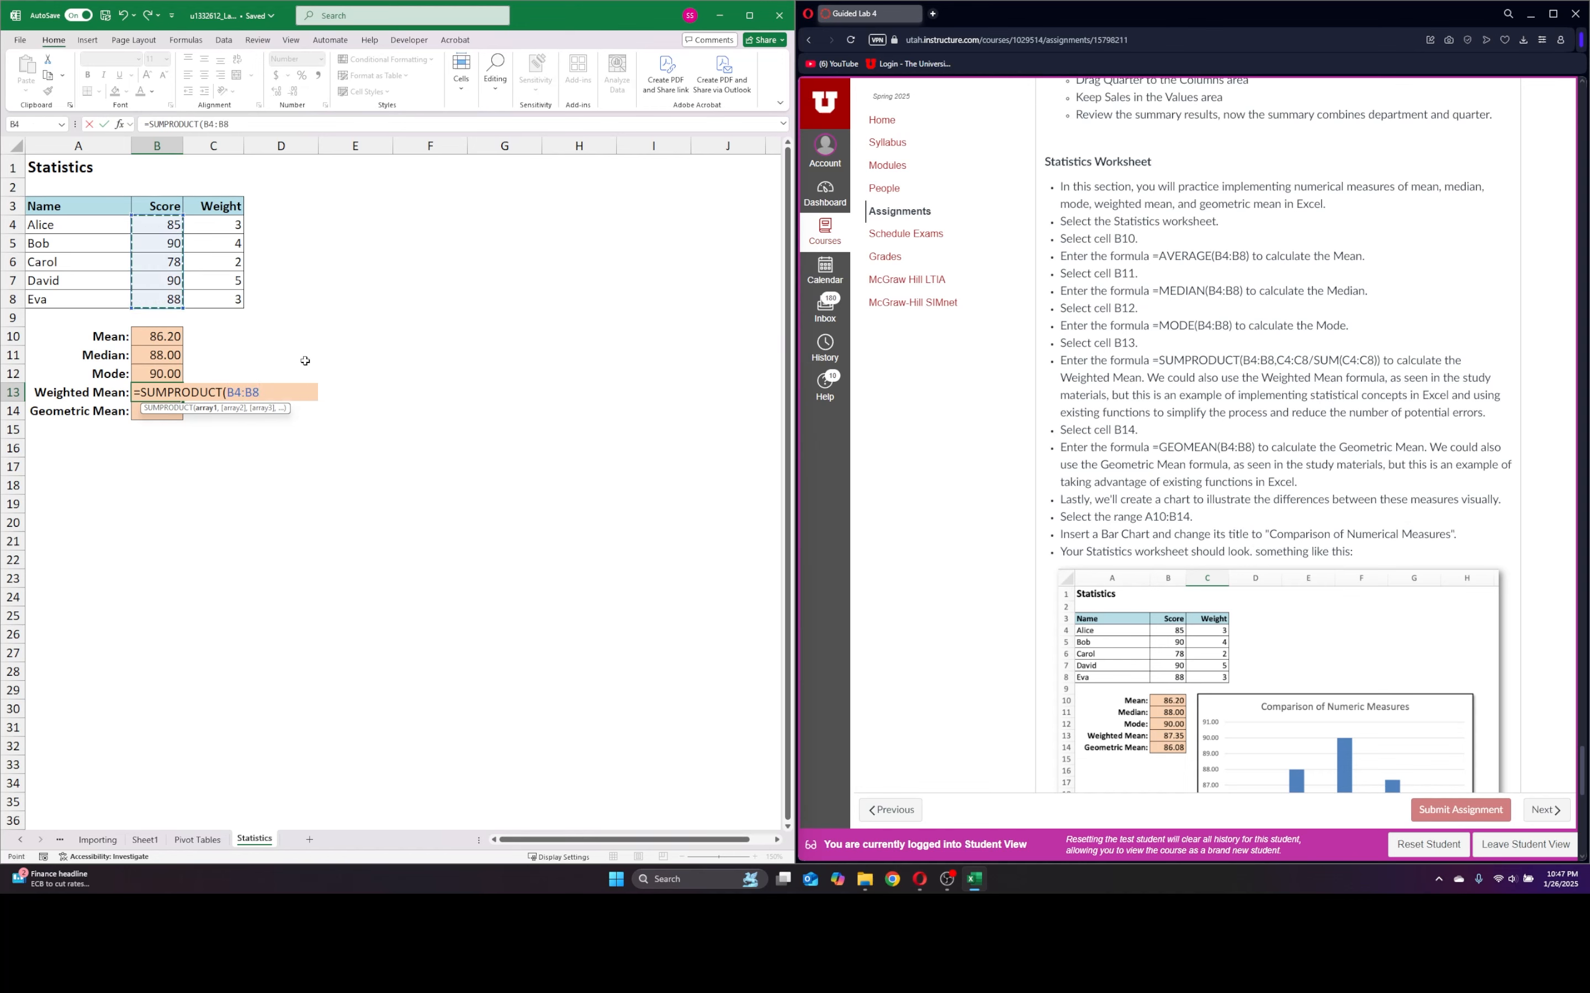
{"action": "type", "text": ","}
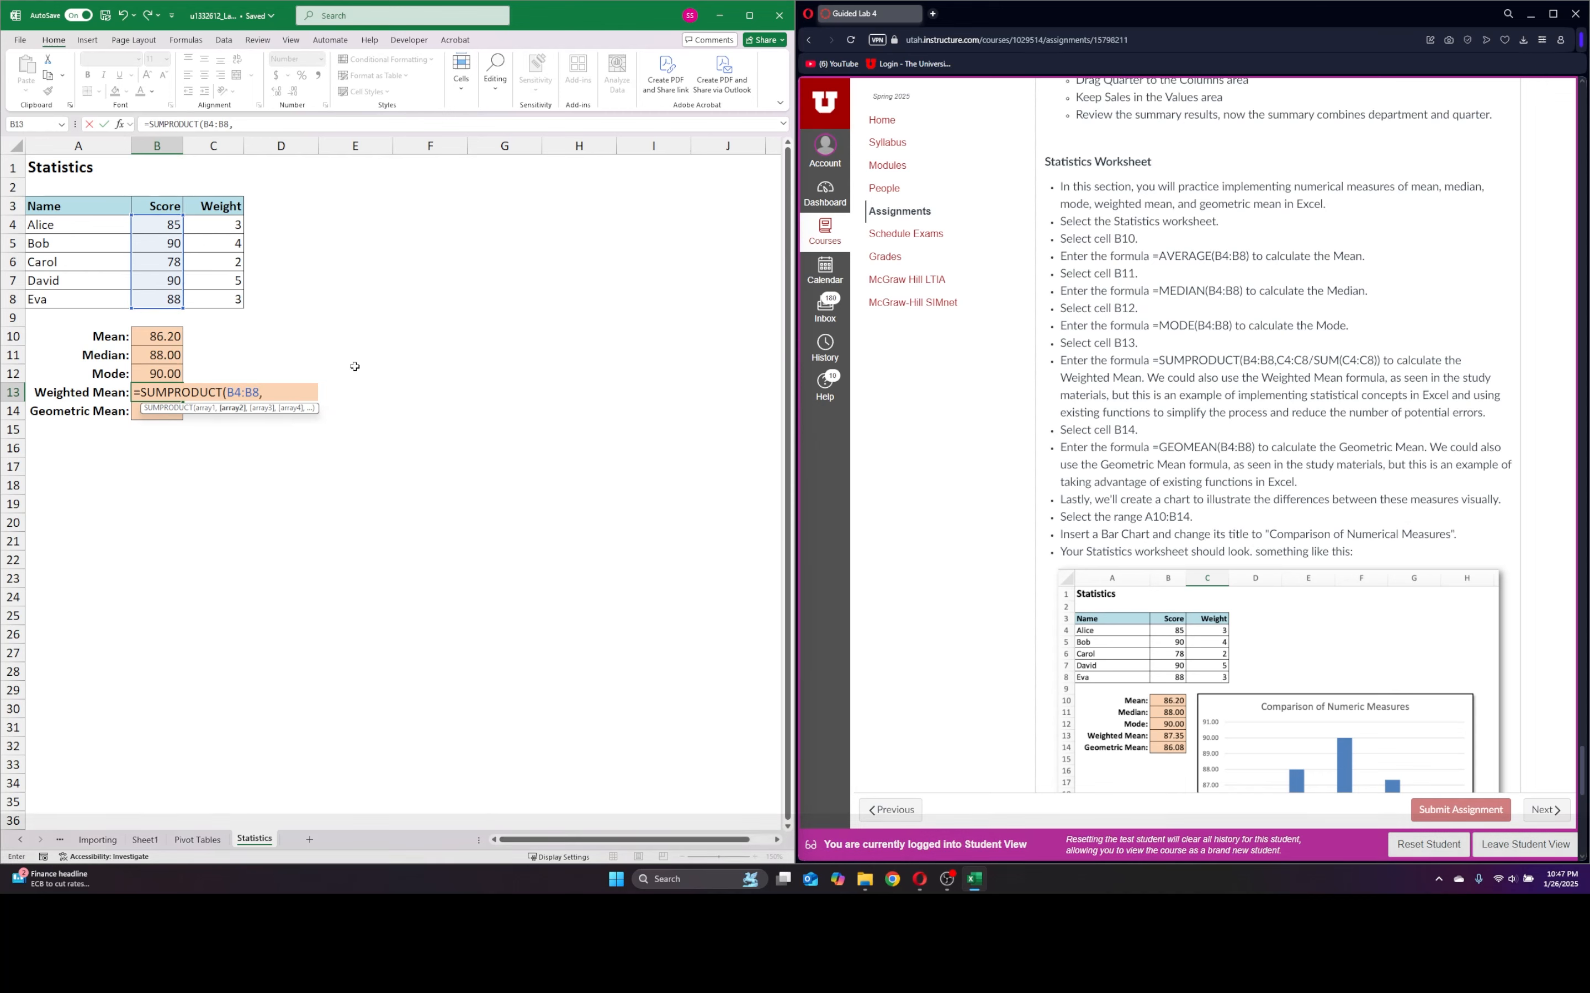
{"action": "left_click_drag", "start_coordinate": [219, 224], "coordinate": [219, 299]}
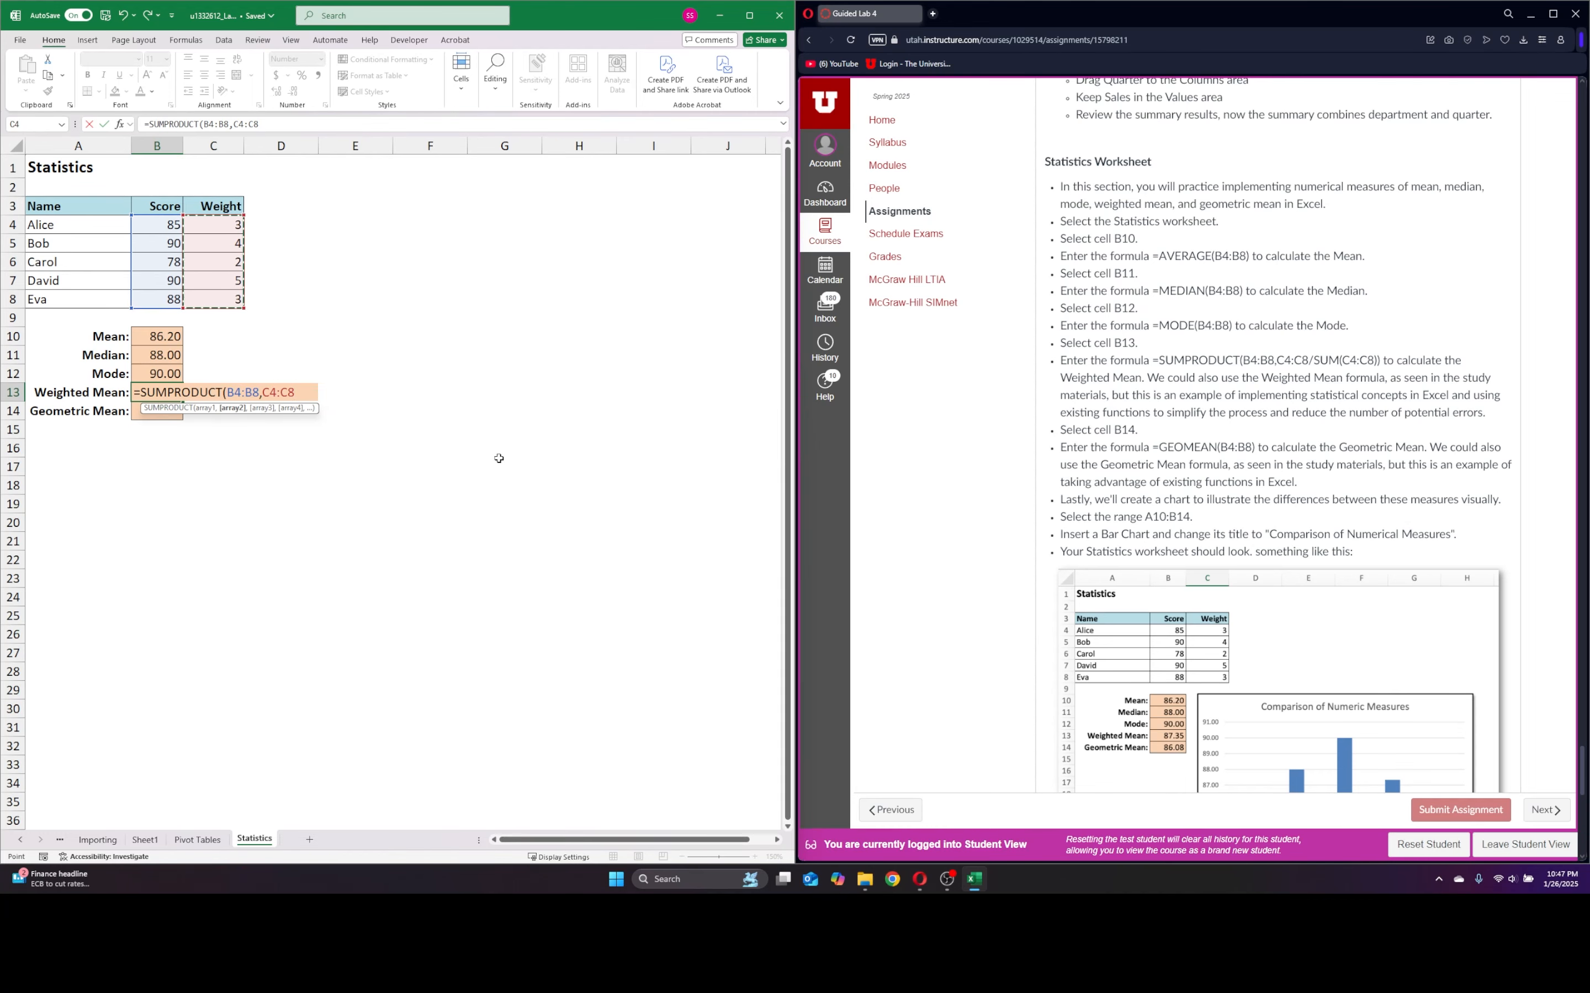
{"action": "type", "text": "/"}
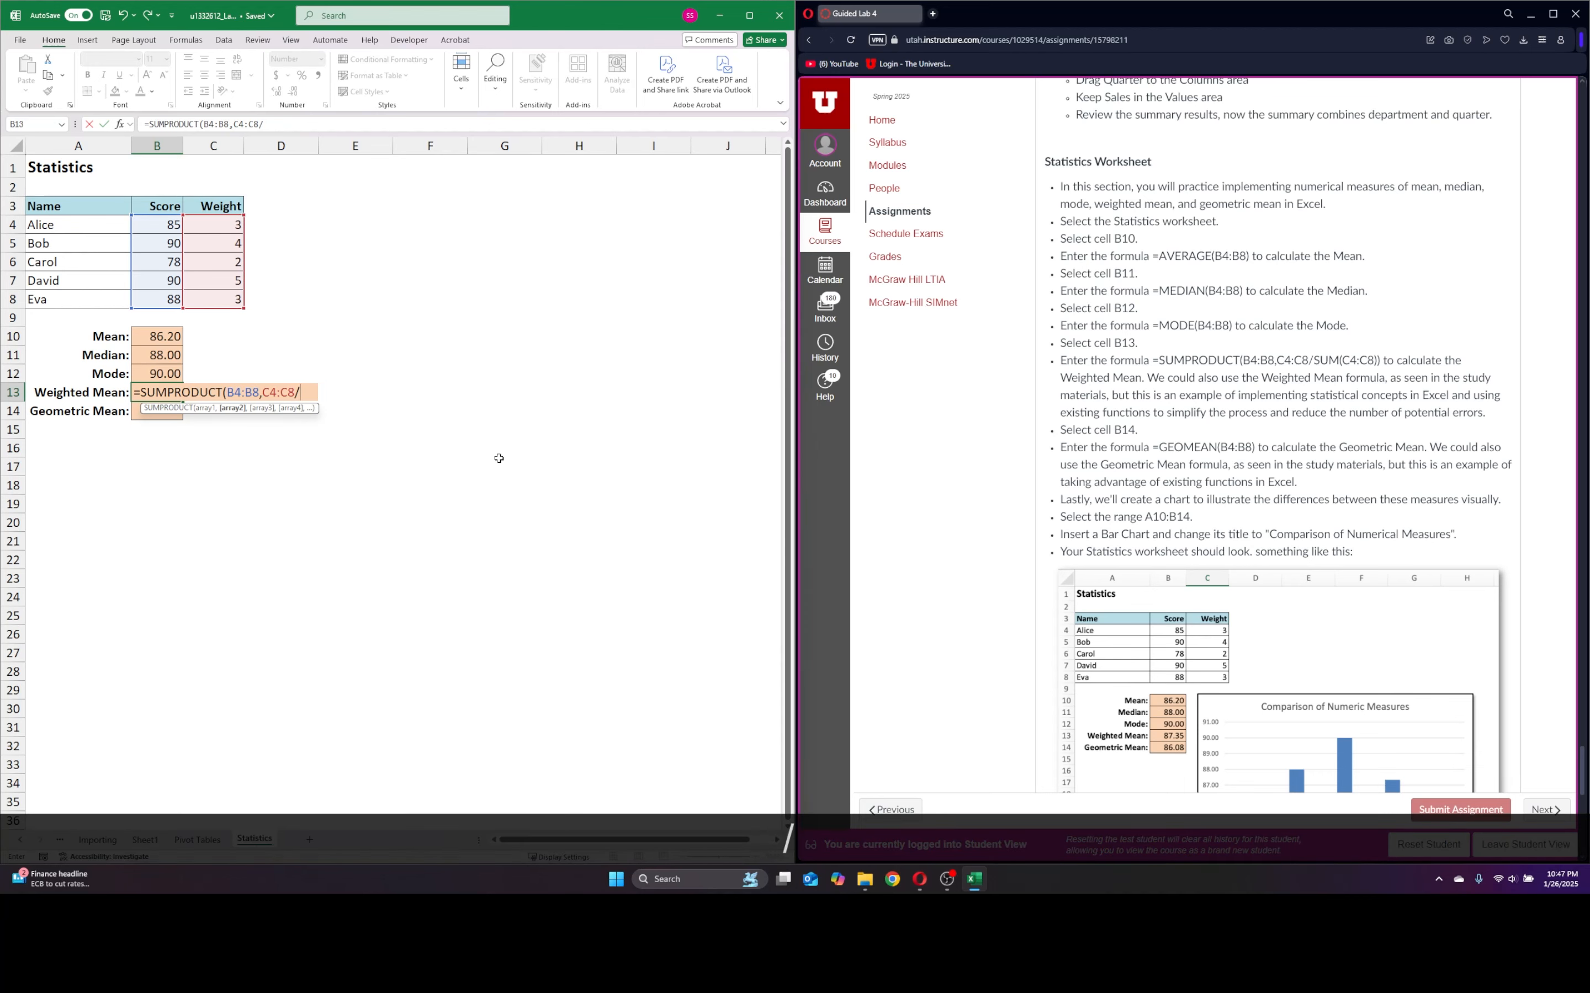
{"action": "type", "text": "sum("}
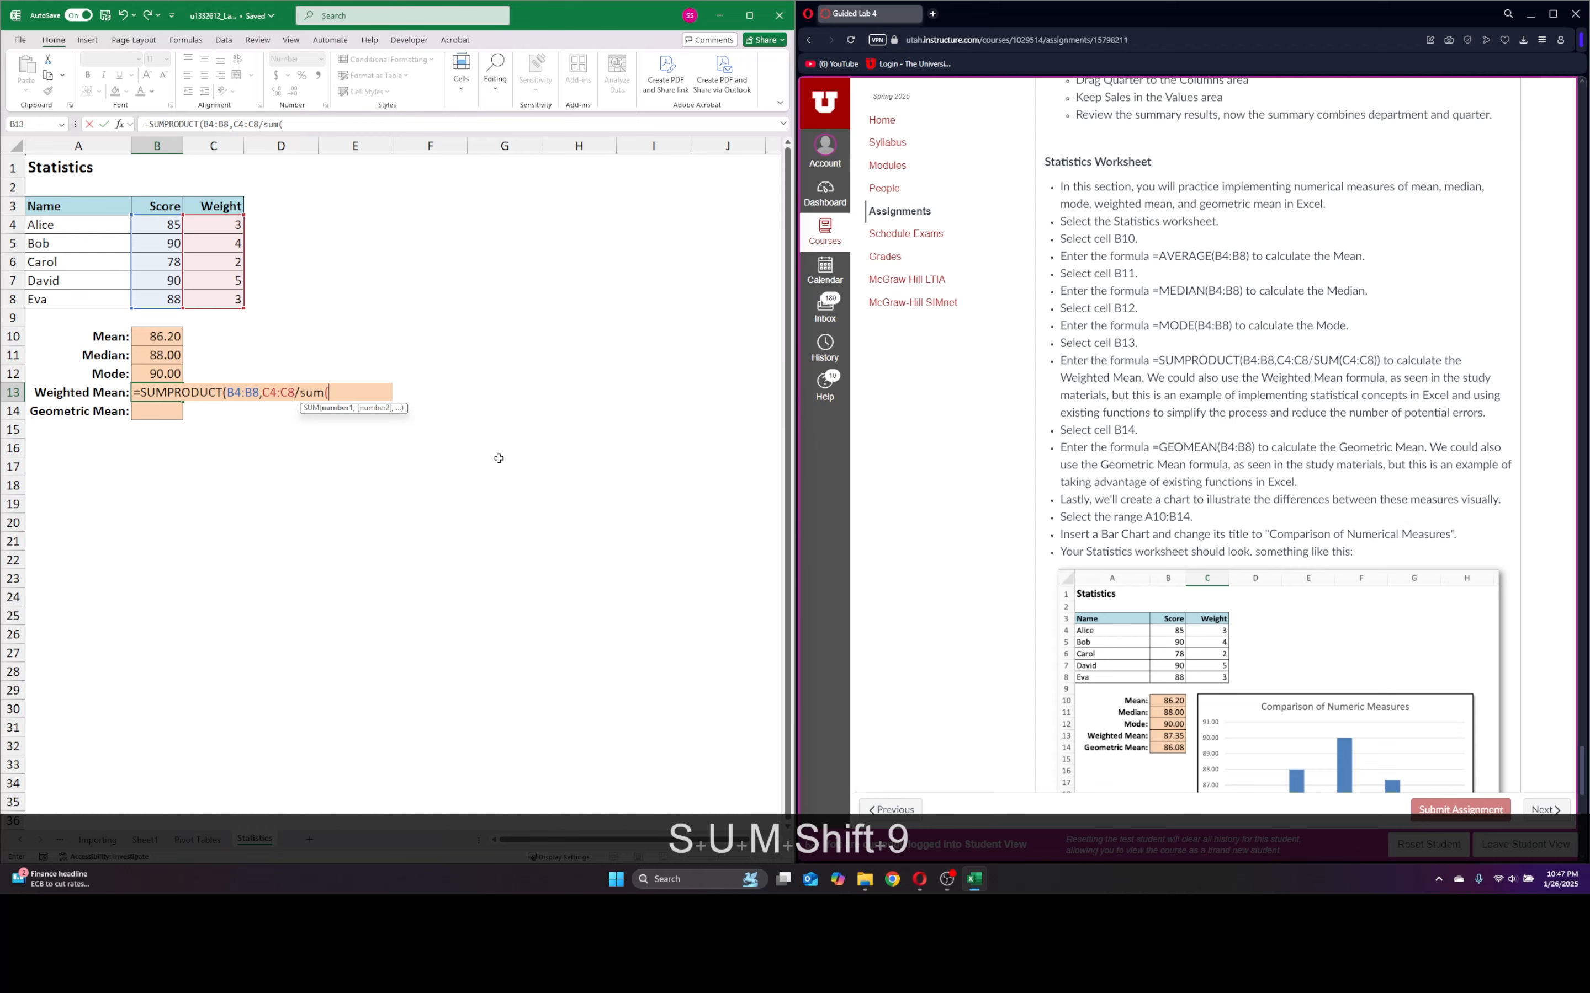
{"action": "left_click_drag", "start_coordinate": [236, 236], "coordinate": [236, 301]}
{"action": "type", "text": "))"}
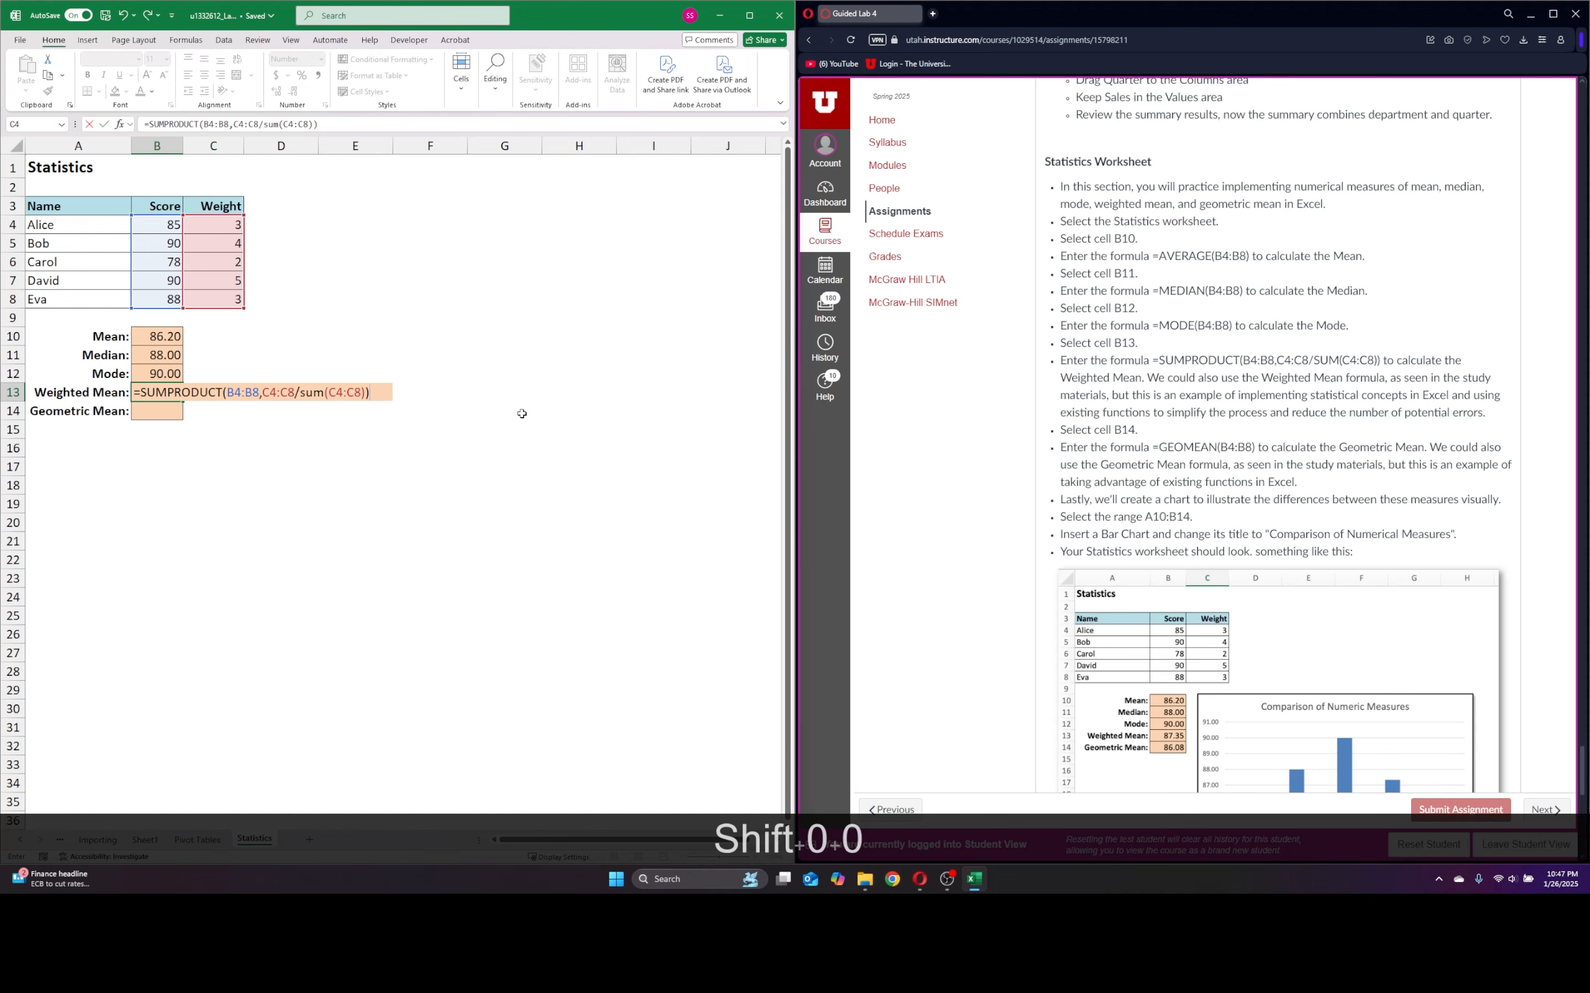
{"action": "key", "text": "Return"}
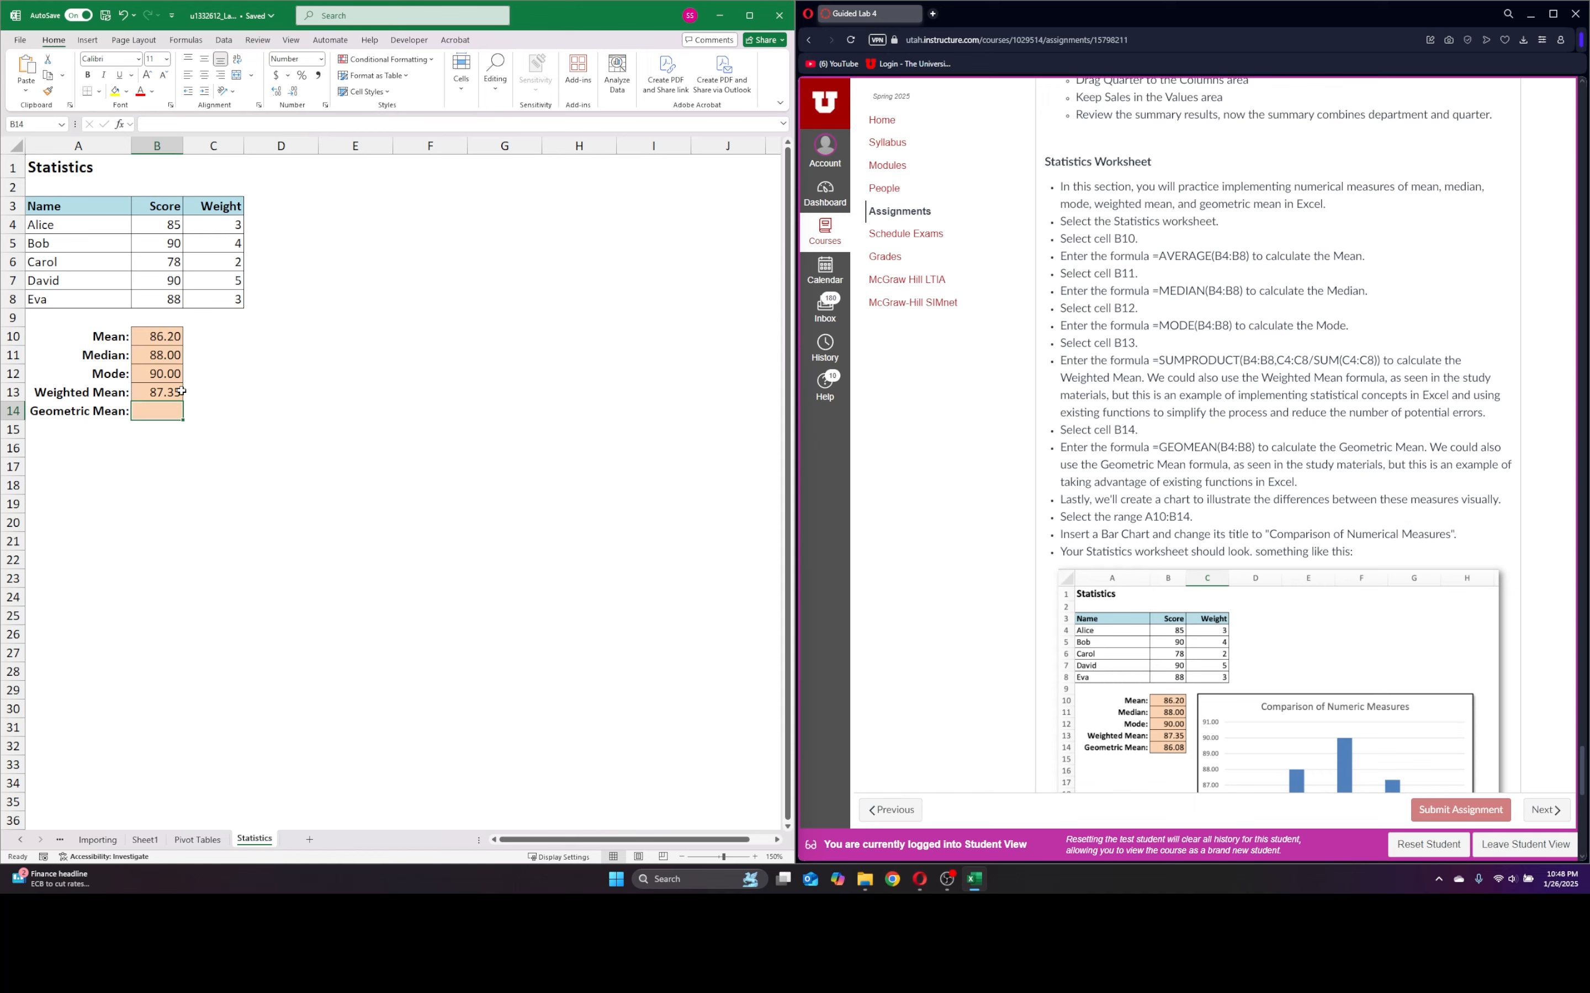
- Calculate the geometric mean of the scores in B14 with the formula =GEOMEAN(B4:B8)
{"action": "type", "text": "=geo"}
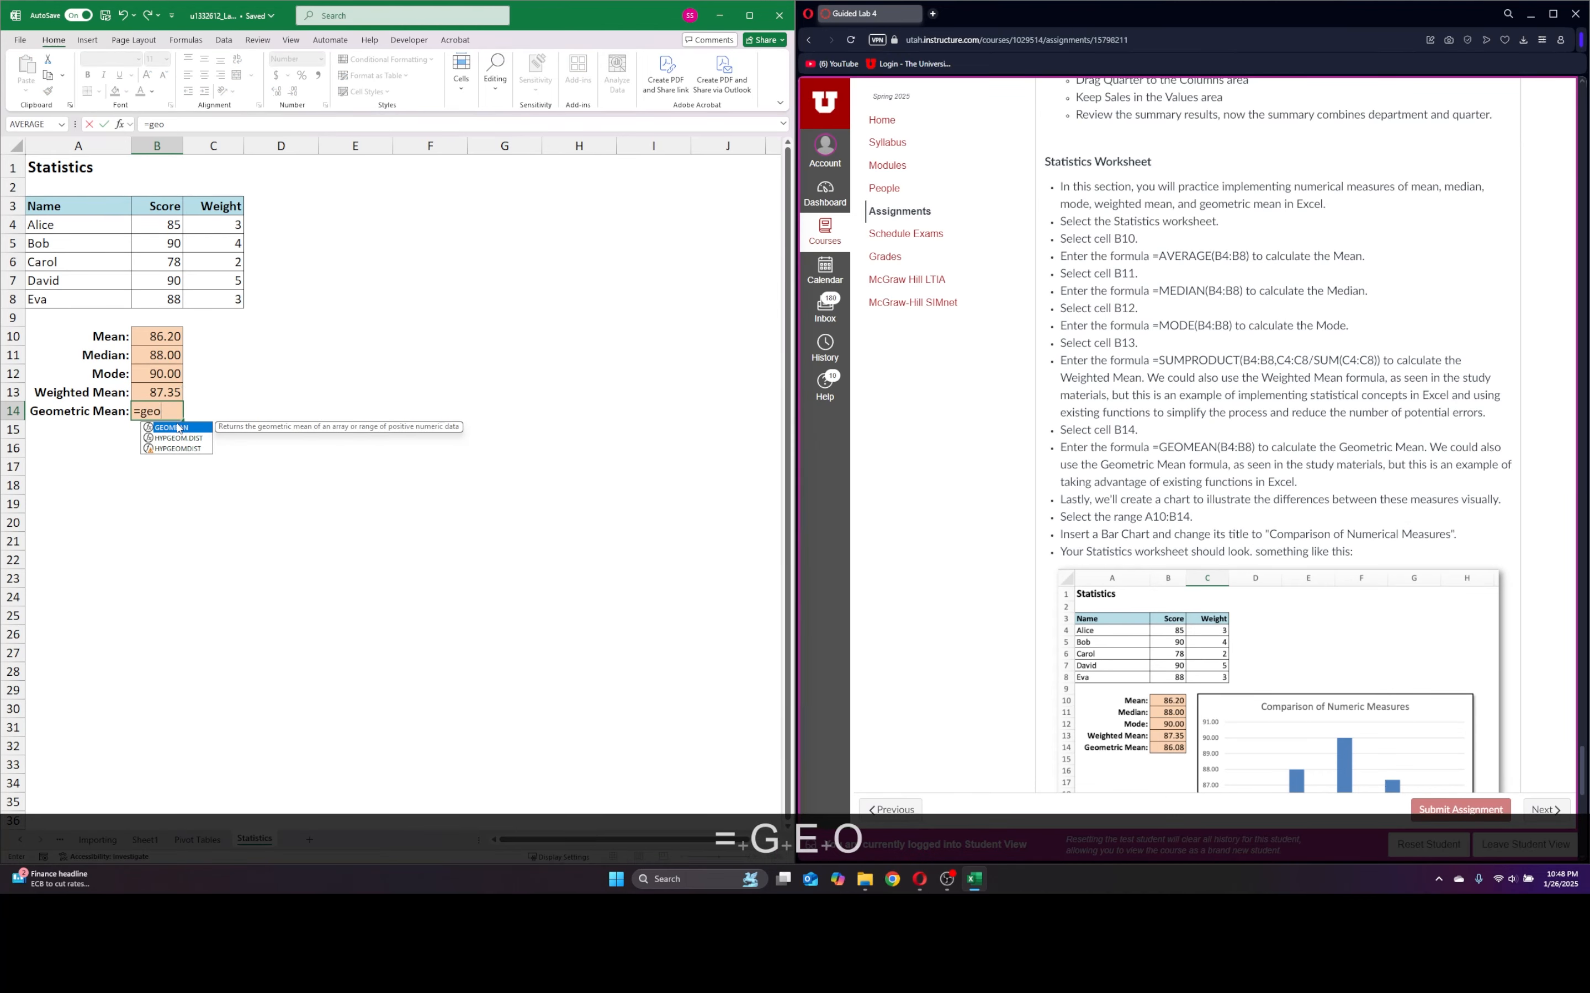
{"action": "double_click", "coordinate": [180, 428]}
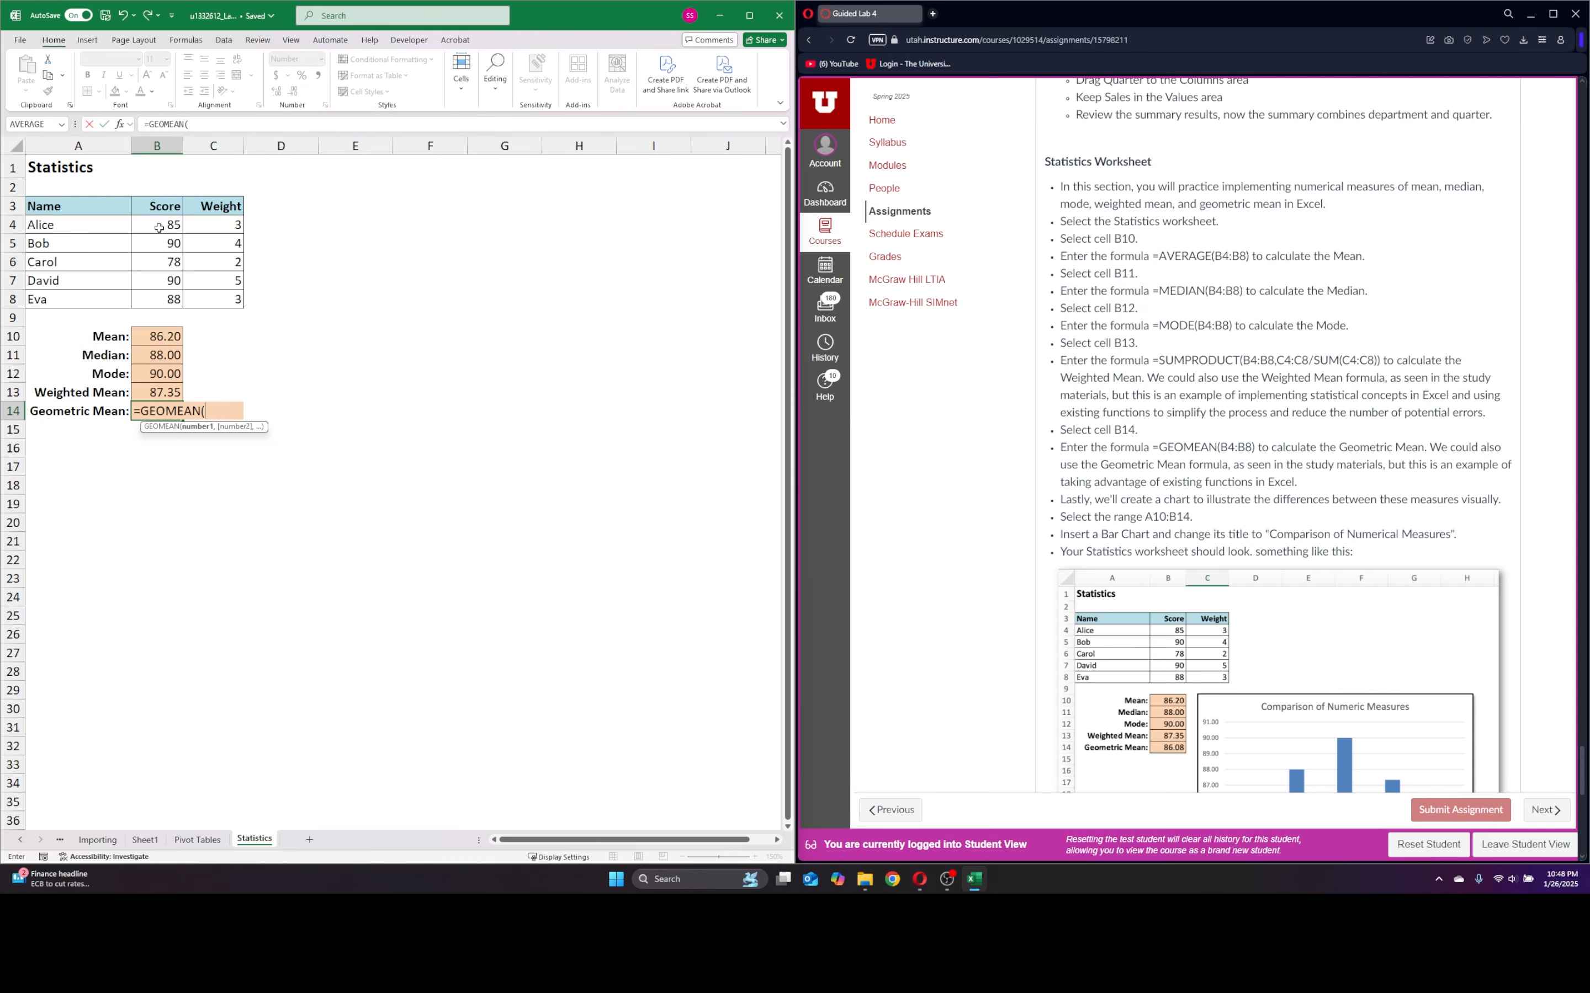
{"action": "left_click_drag", "start_coordinate": [159, 228], "coordinate": [158, 299]}
{"action": "type", "text": ")"}
{"action": "key", "text": "Return"}
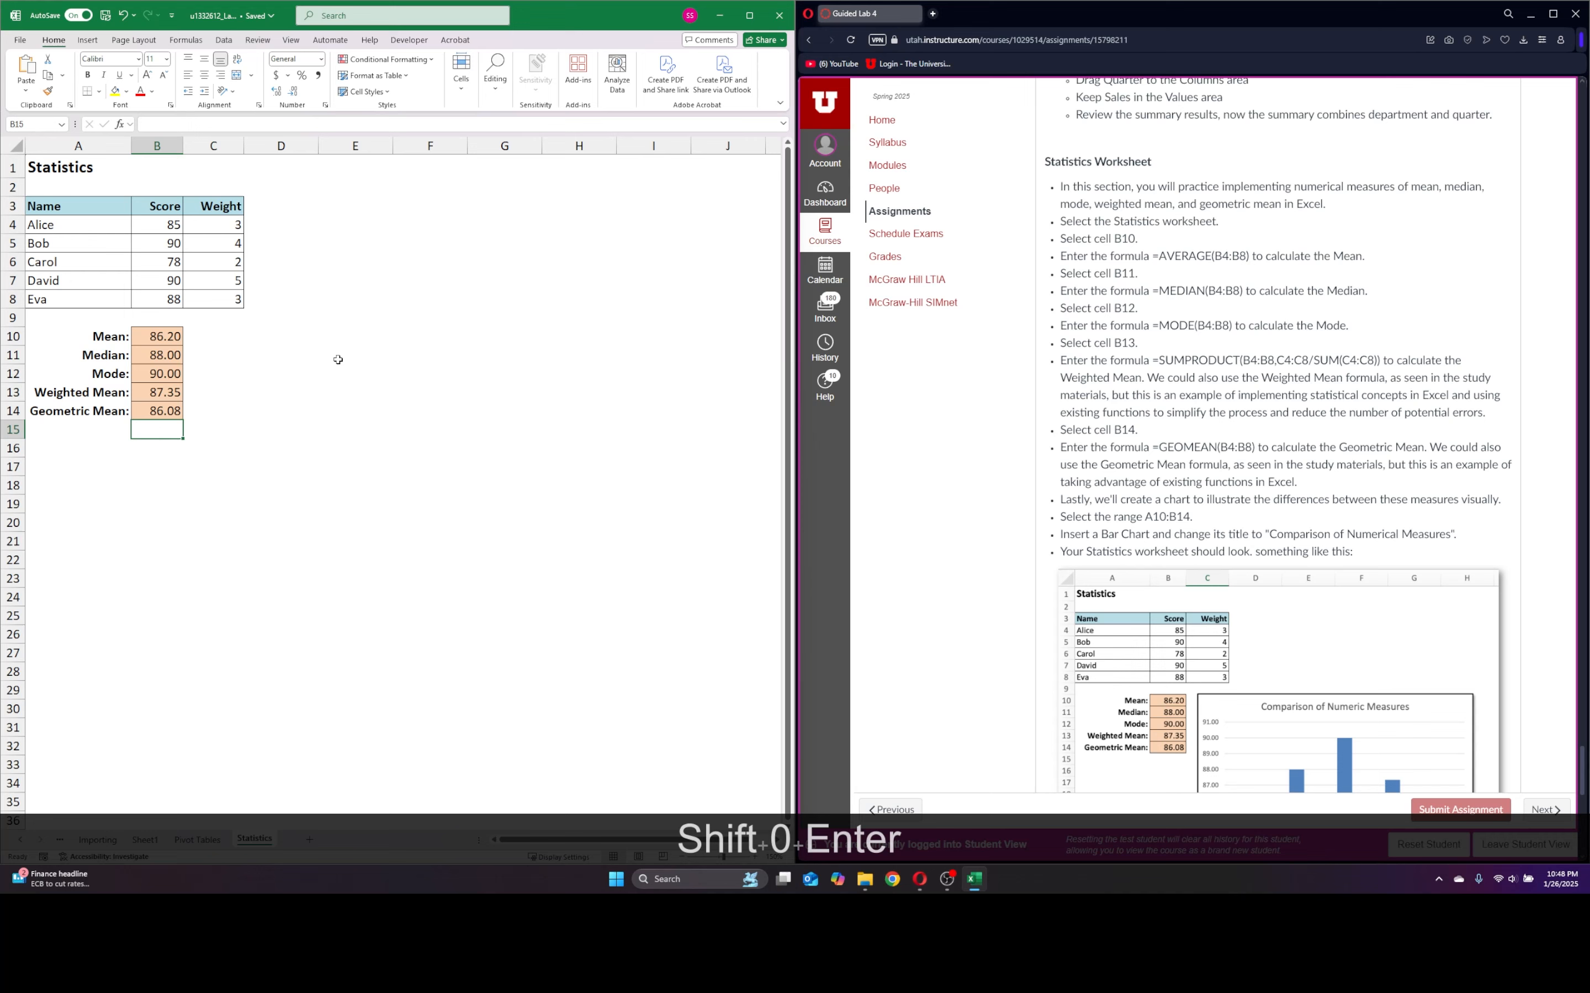
- Insert a clustered column chart from the range A10:B14 and place it beside the calculated measures, starting near row 10
{"action": "scroll", "coordinate": [1021, 518], "scroll_direction": "down", "scroll_amount": 3}
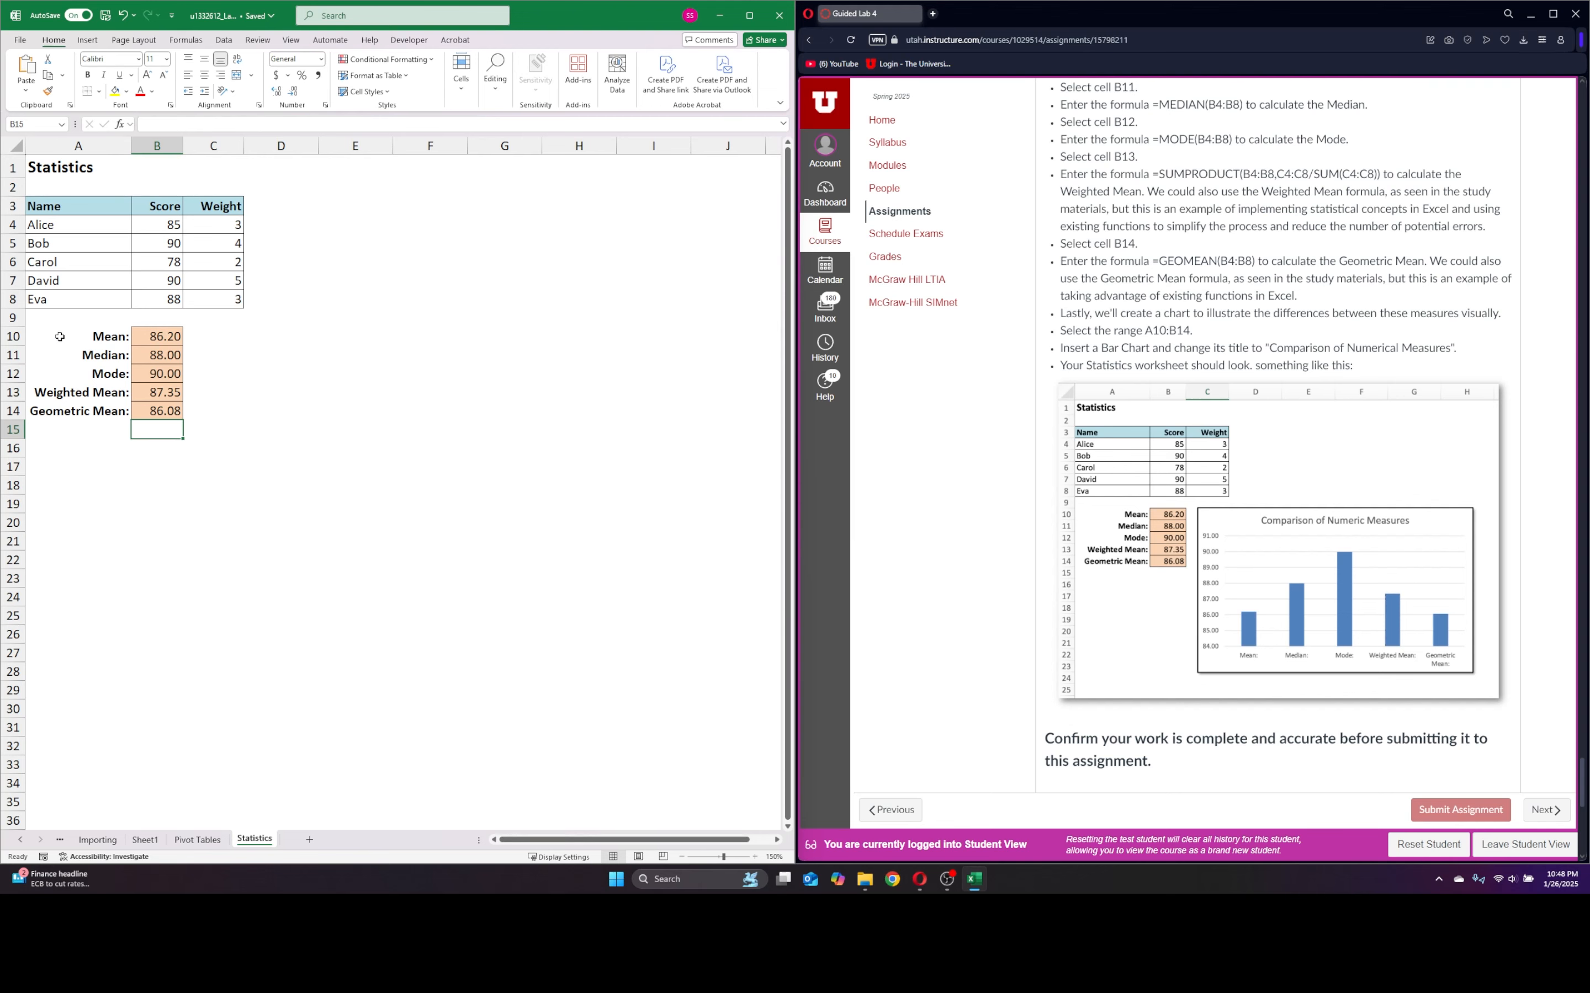
{"action": "left_click_drag", "start_coordinate": [60, 337], "coordinate": [156, 420]}
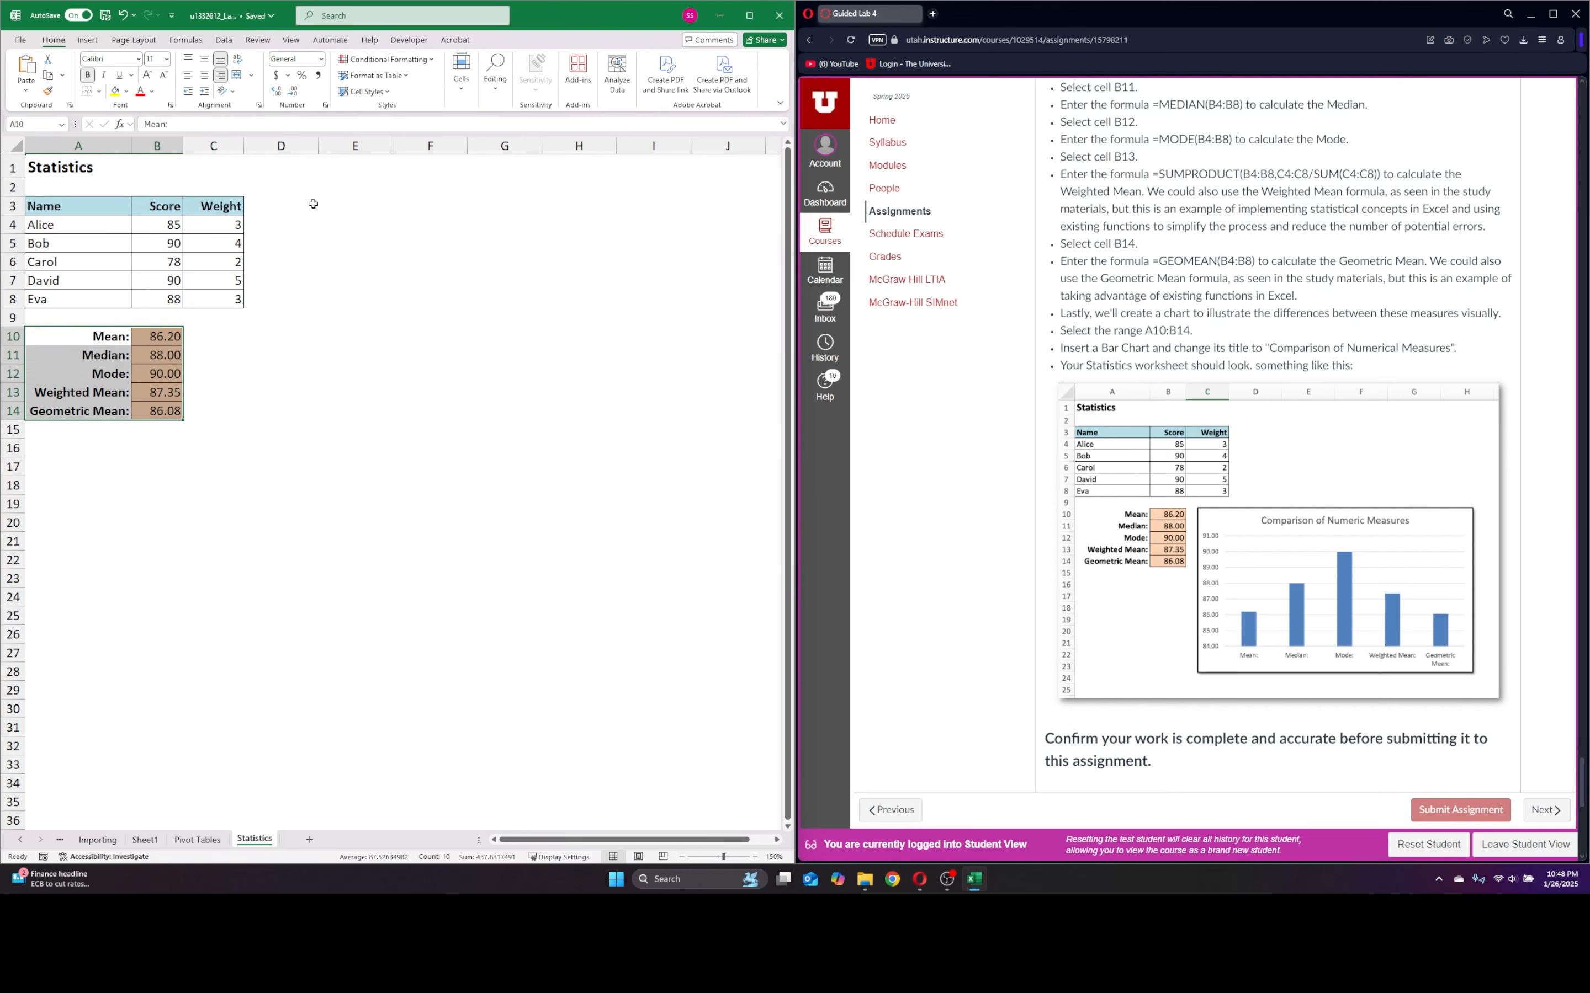
{"action": "left_click", "coordinate": [86, 40]}
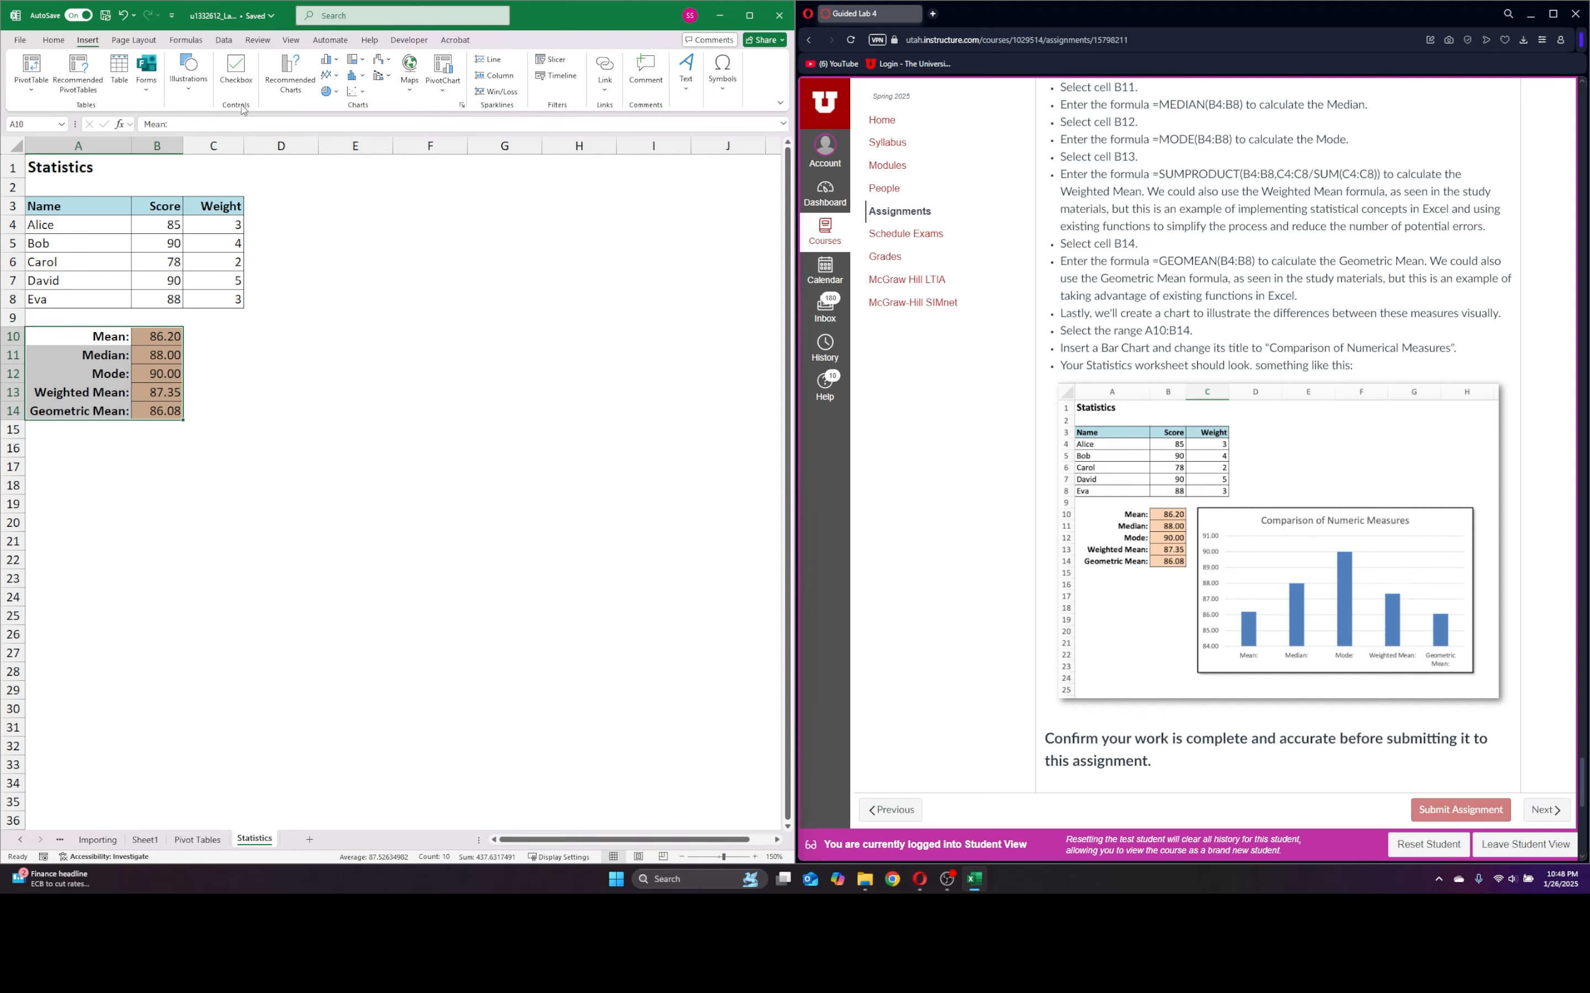
{"action": "left_click", "coordinate": [335, 62]}
{"action": "left_click", "coordinate": [336, 103]}
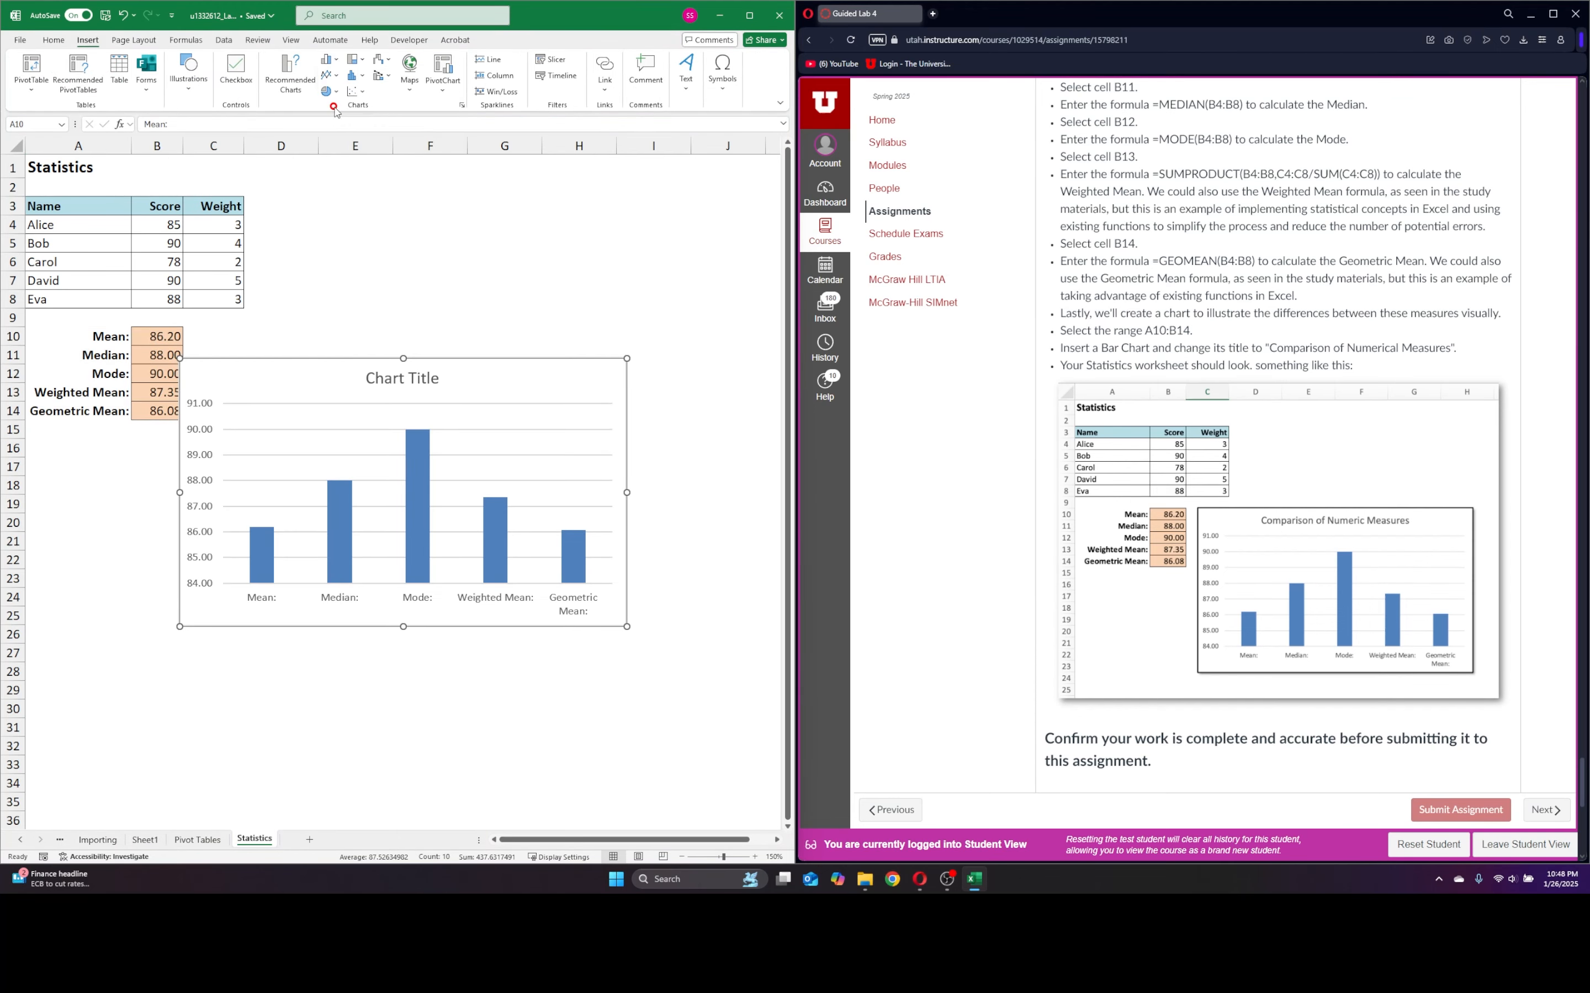
{"action": "left_click", "coordinate": [259, 352]}
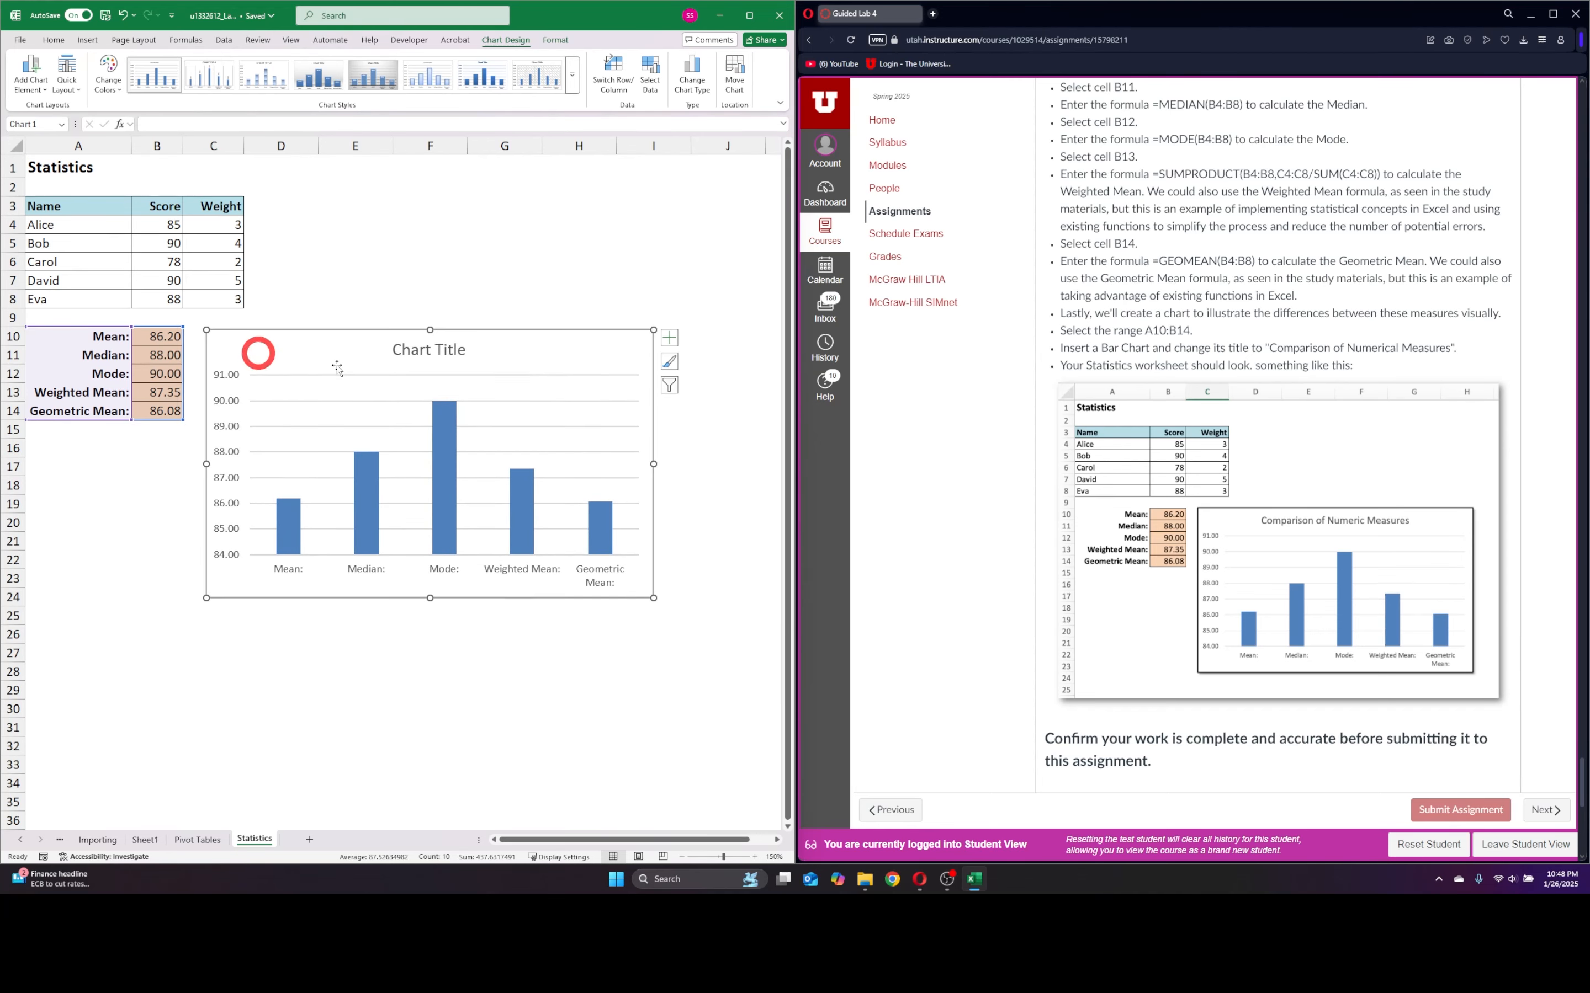
- Change the chart title to "Comparison of Numerical Measures" and close the title formatting options
{"action": "left_click", "coordinate": [462, 351]}
{"action": "double_click", "coordinate": [462, 350]}
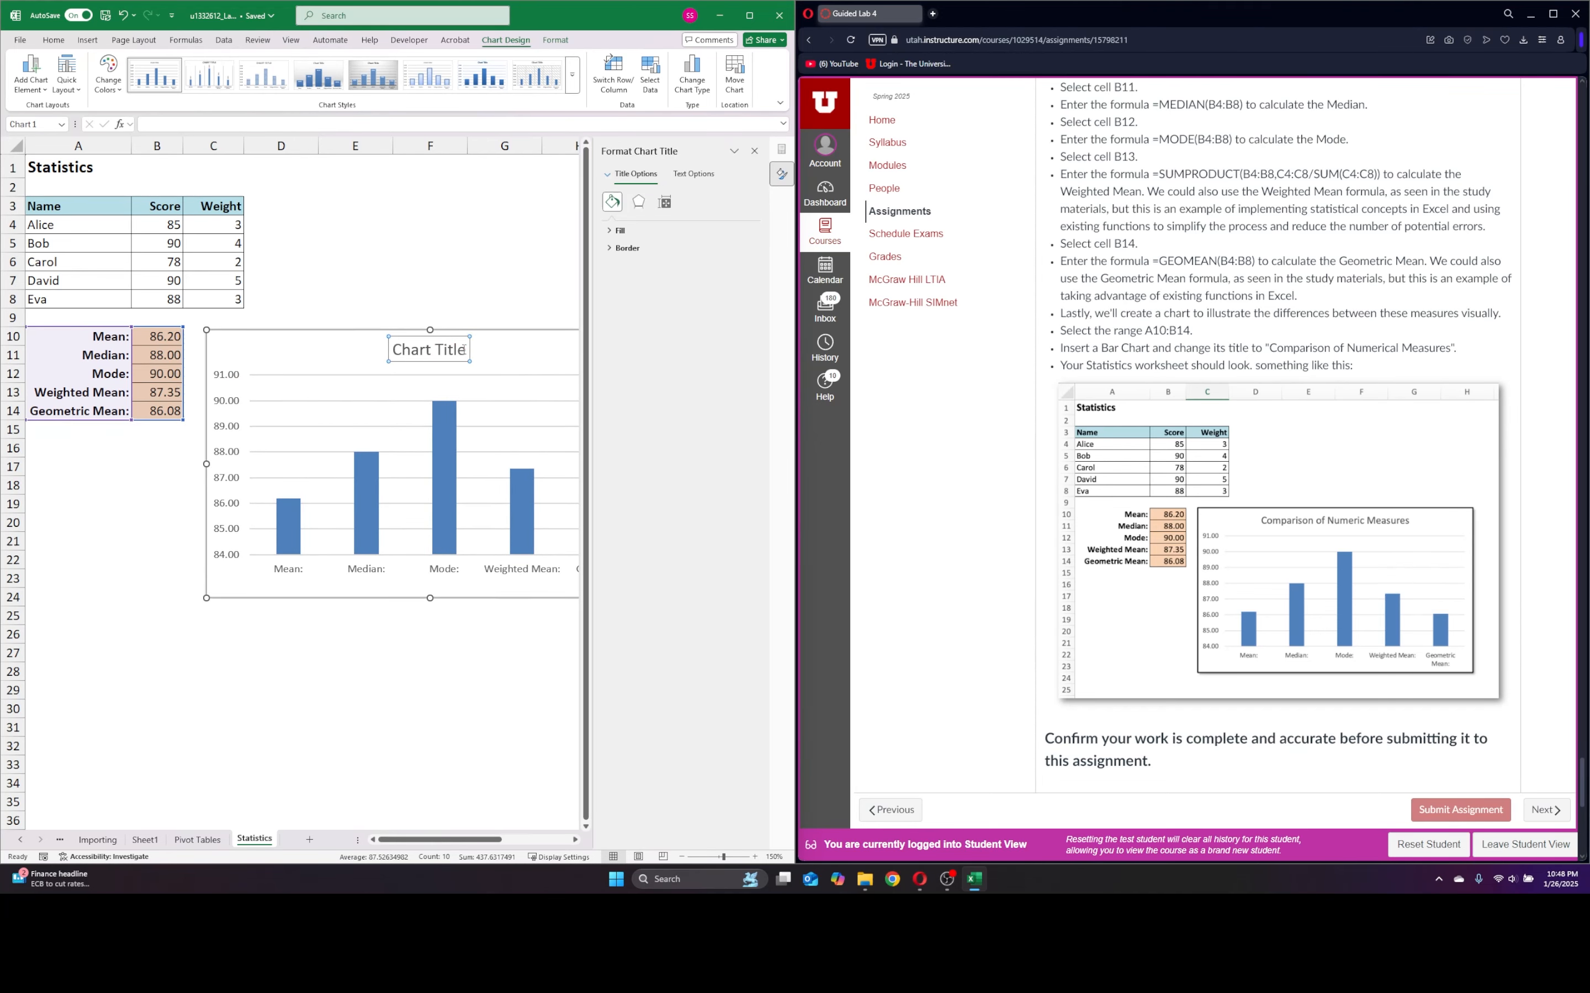
{"action": "triple_click", "coordinate": [427, 349]}
{"action": "key", "text": "shift"}
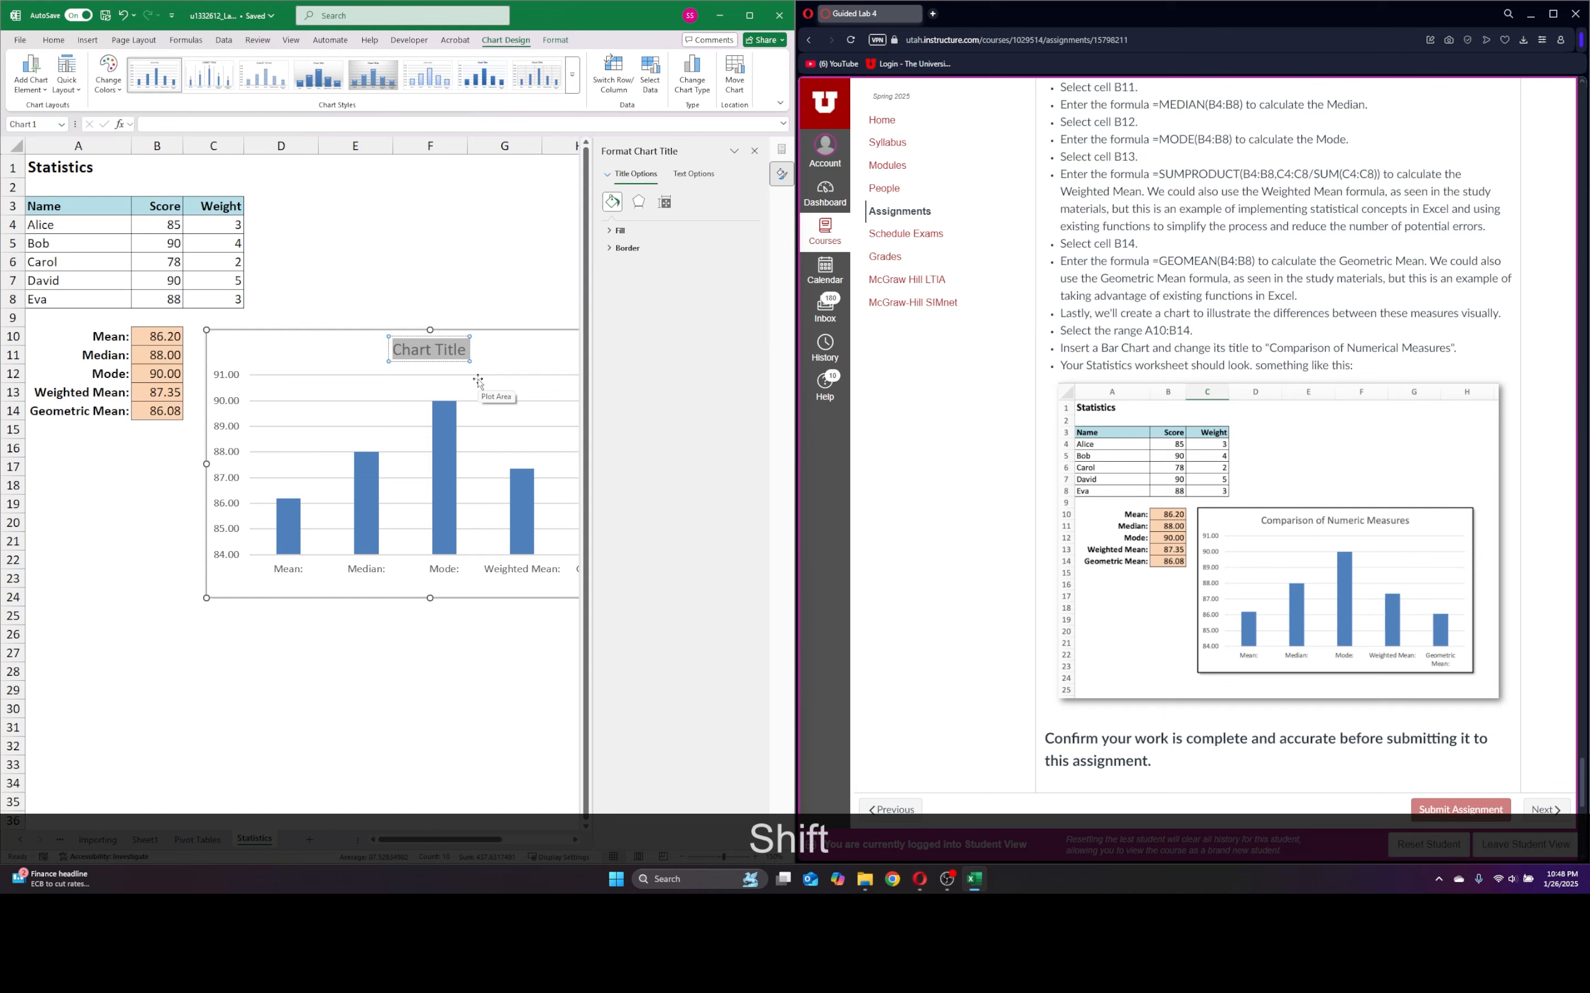
{"action": "type", "text": "Comparisi"}
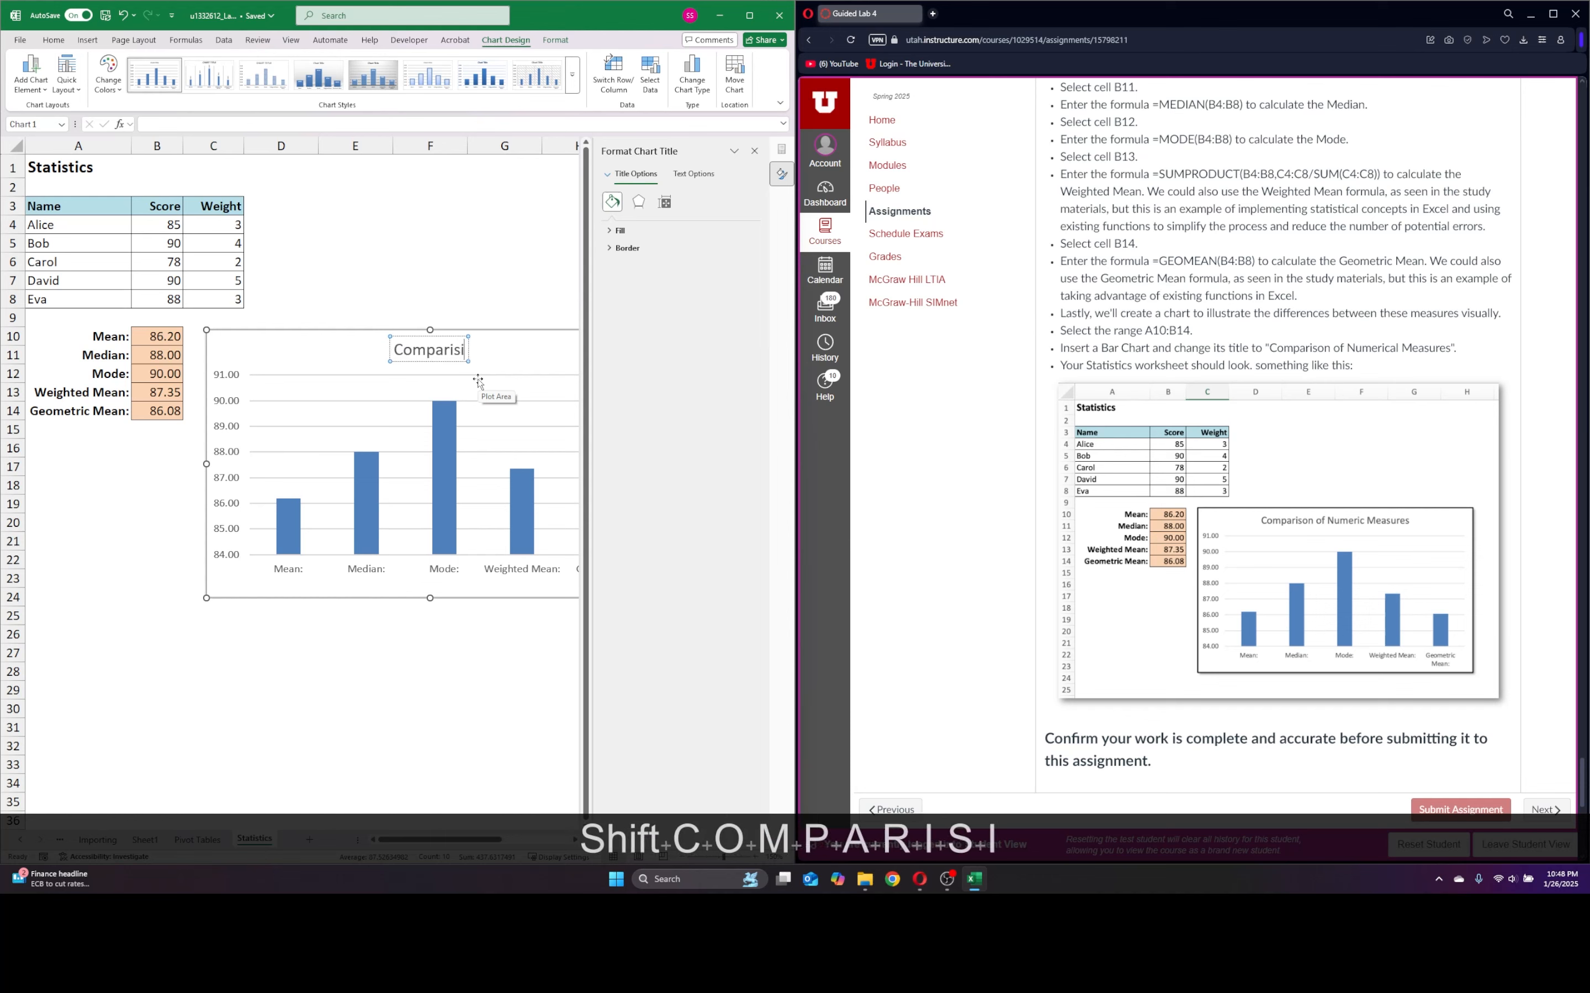
{"action": "key", "text": "BackSpace"}
{"action": "type", "text": "on of "}
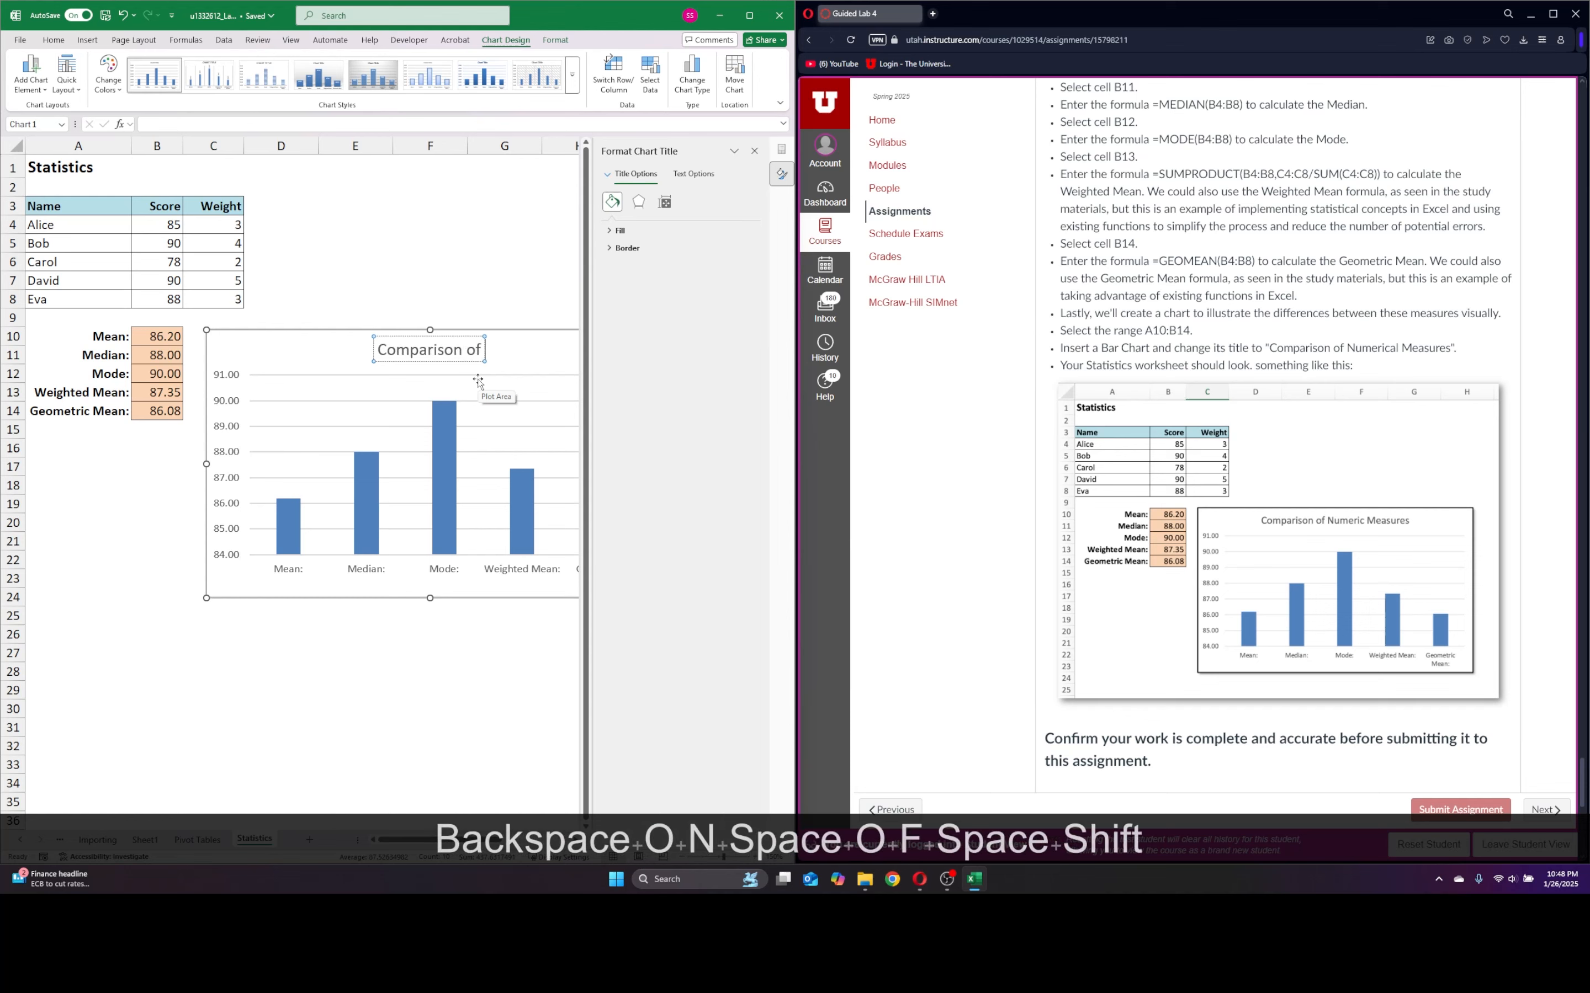
{"action": "type", "text": "Nume"}
{"action": "key", "text": "BackSpace"}
{"action": "type", "text": "merica"}
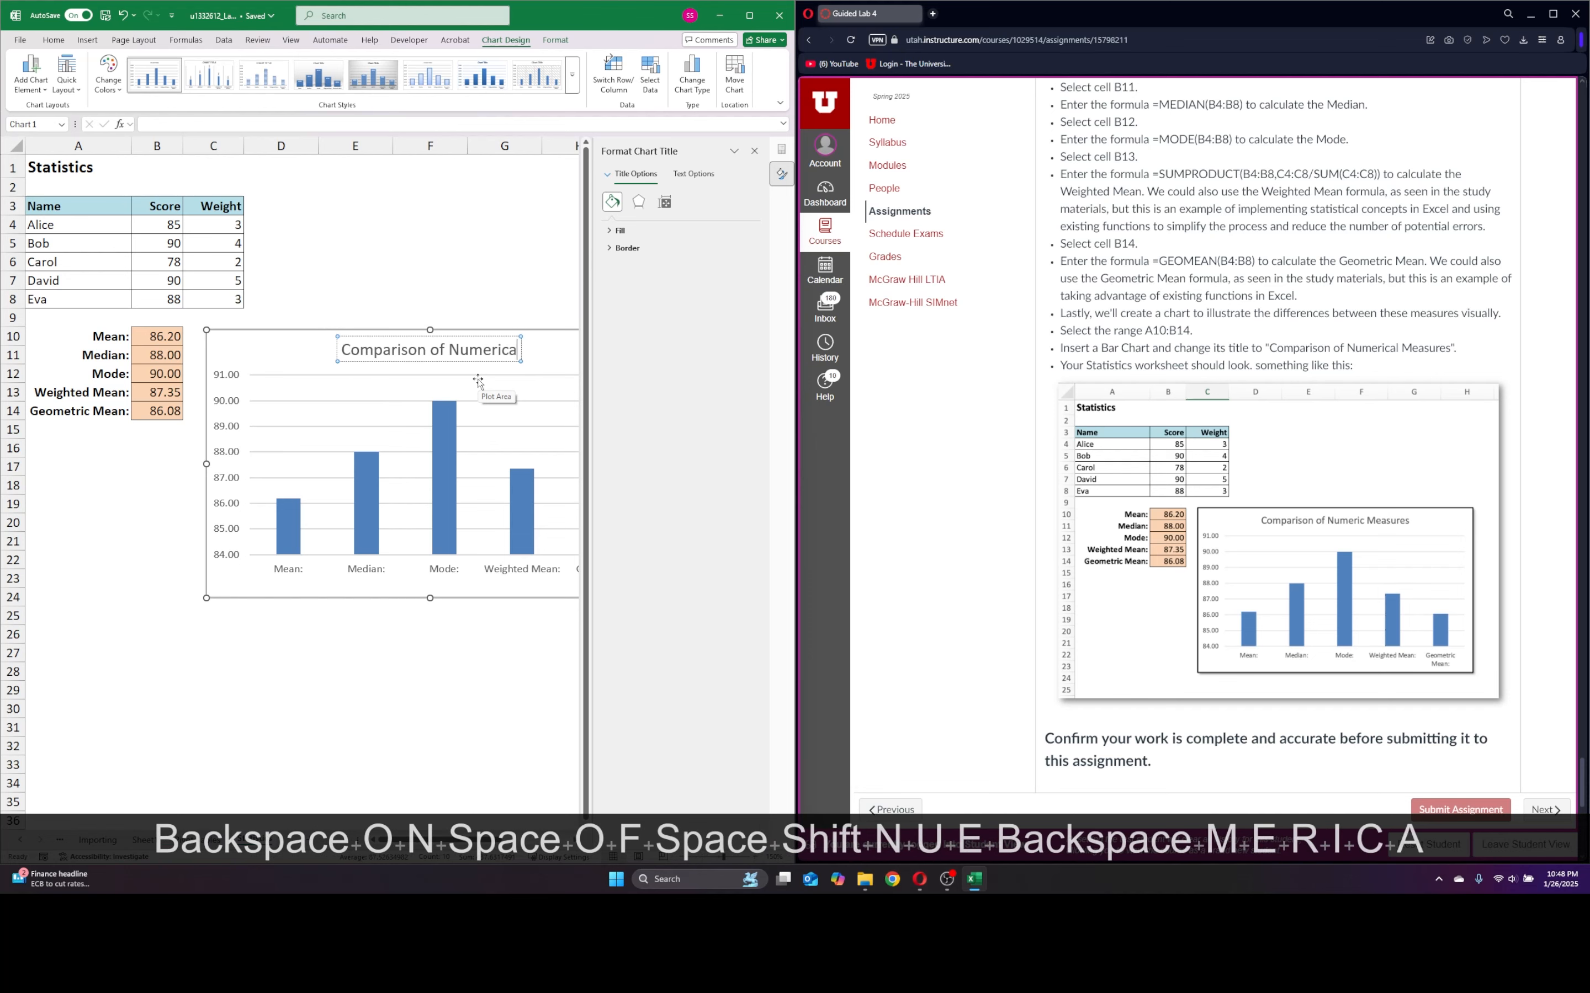
{"action": "type", "text": "l Measures"}
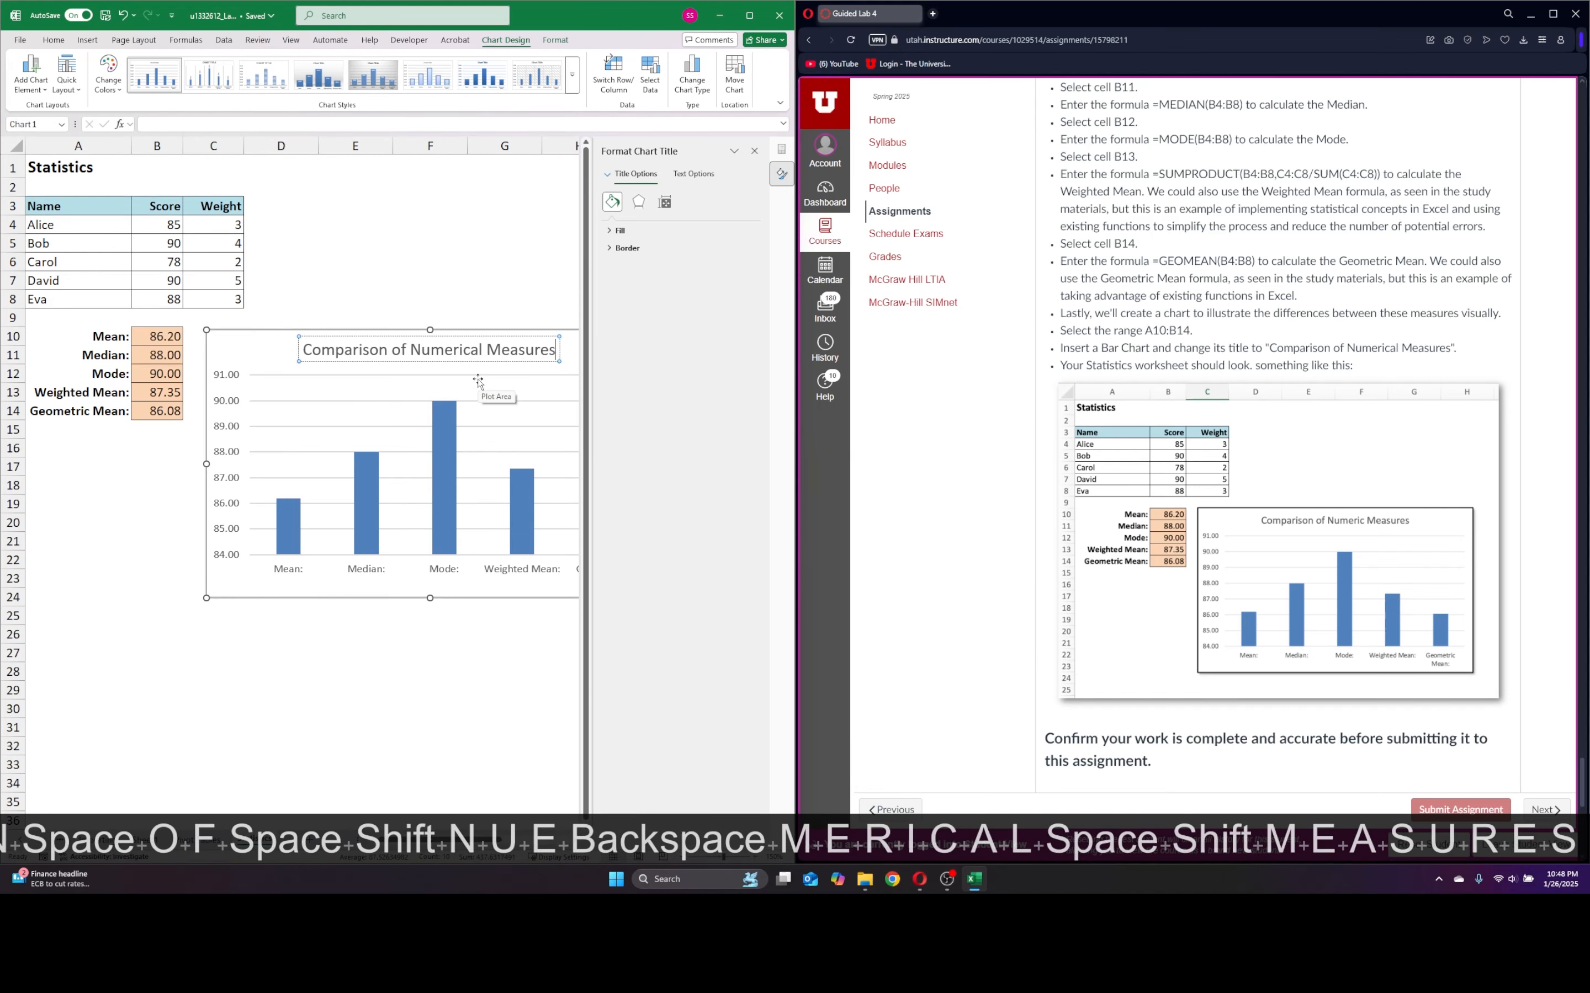
{"action": "key", "text": "Return"}
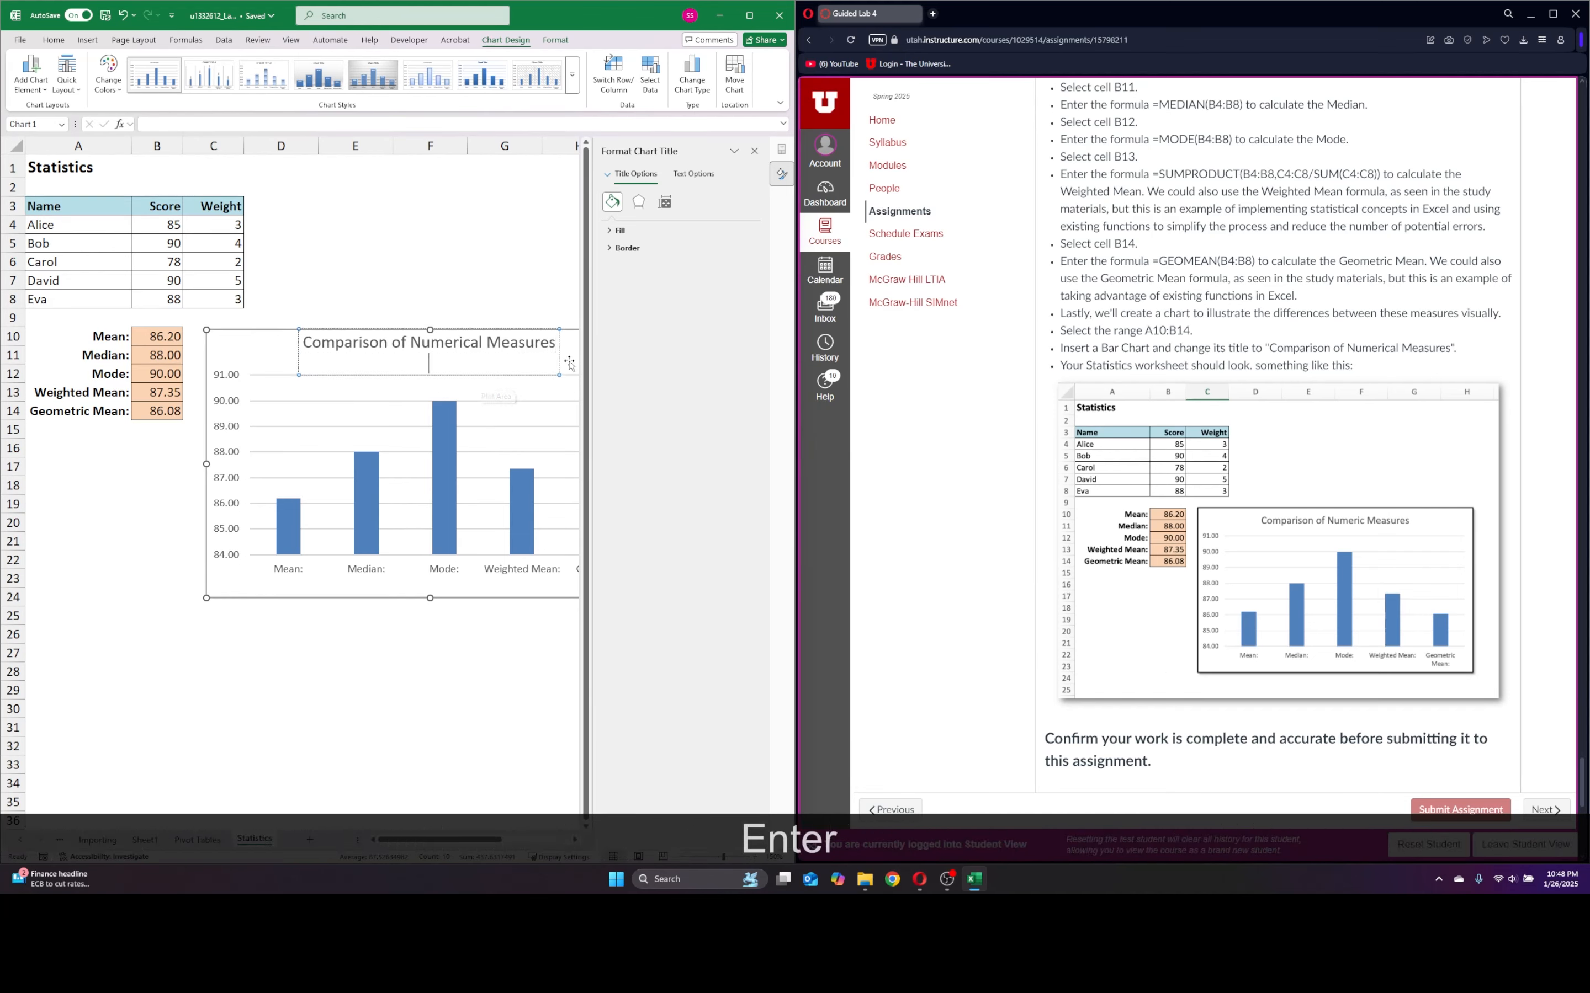
{"action": "key", "text": "BackSpace"}
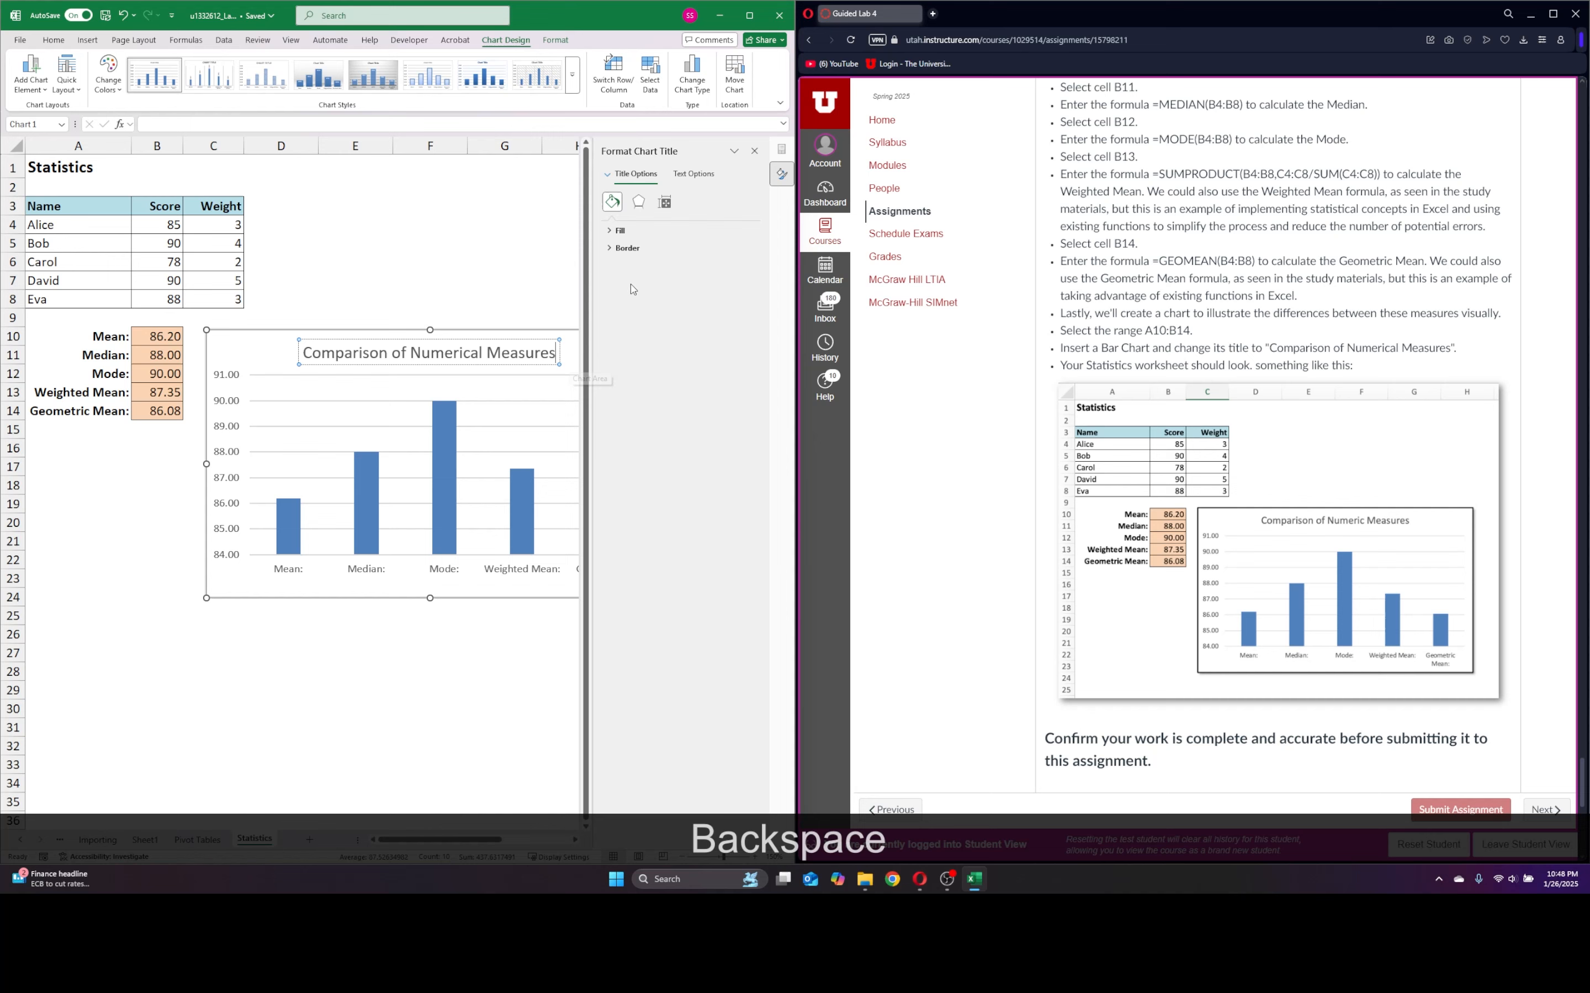
{"action": "left_click", "coordinate": [755, 151]}
- Nudge the chart slightly upward so its upper edge lines up with the Mean row, and deselect it
{"action": "left_click", "coordinate": [730, 389]}
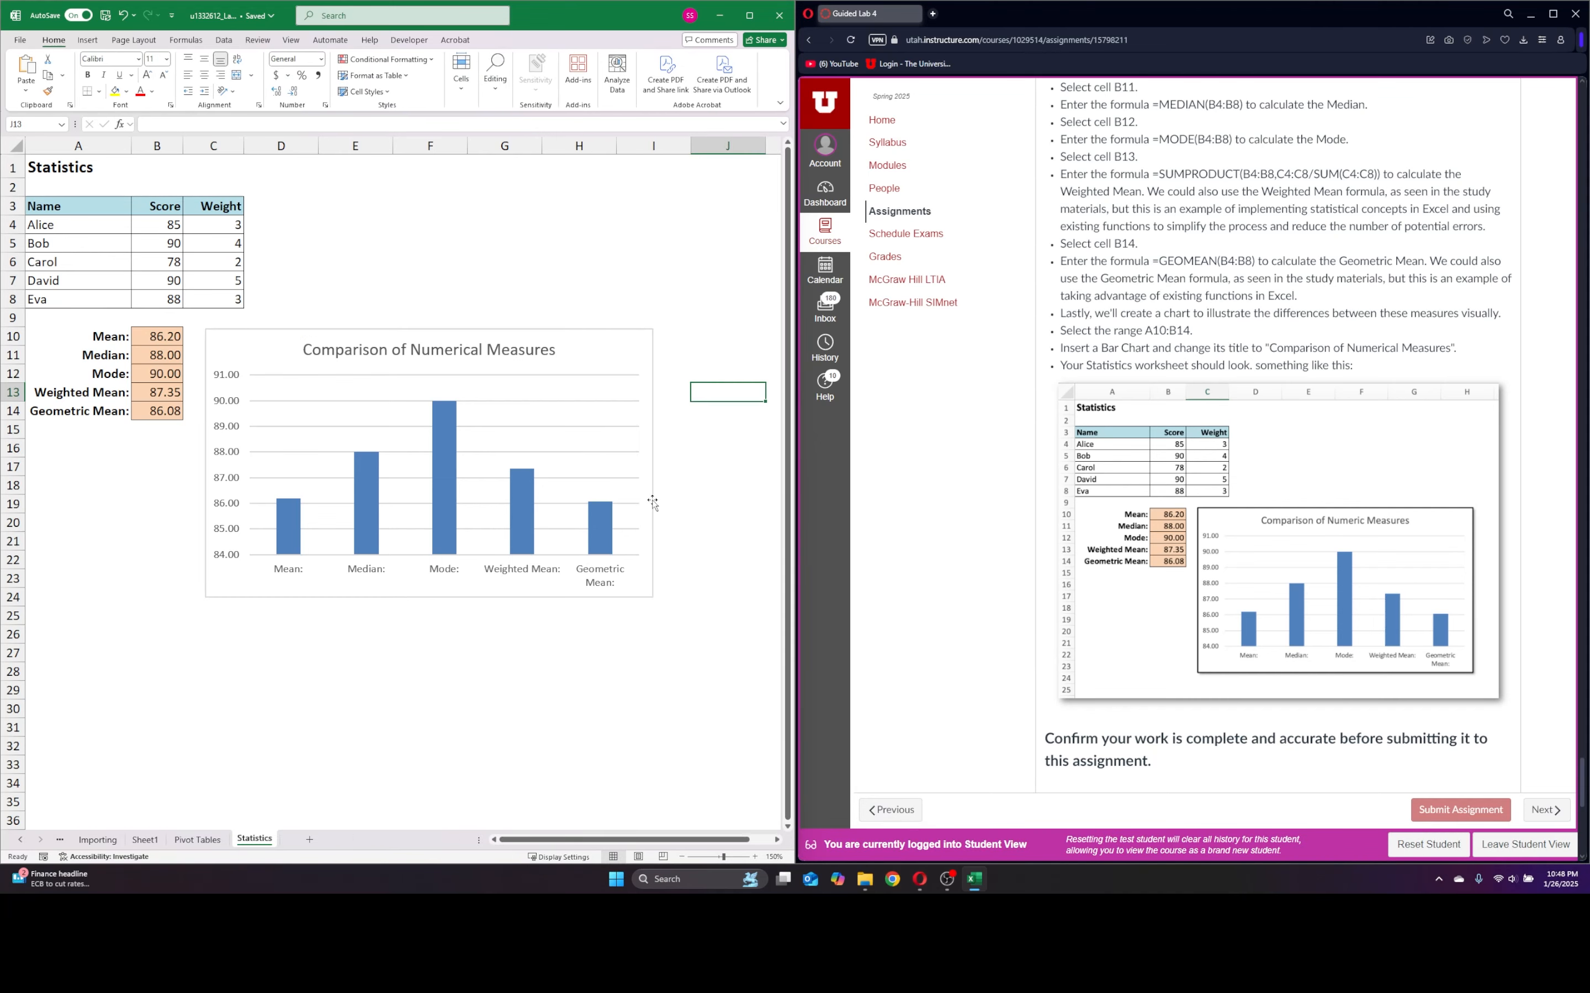
{"action": "left_click_drag", "start_coordinate": [580, 358], "coordinate": [580, 353]}
{"action": "left_click", "coordinate": [742, 245]}
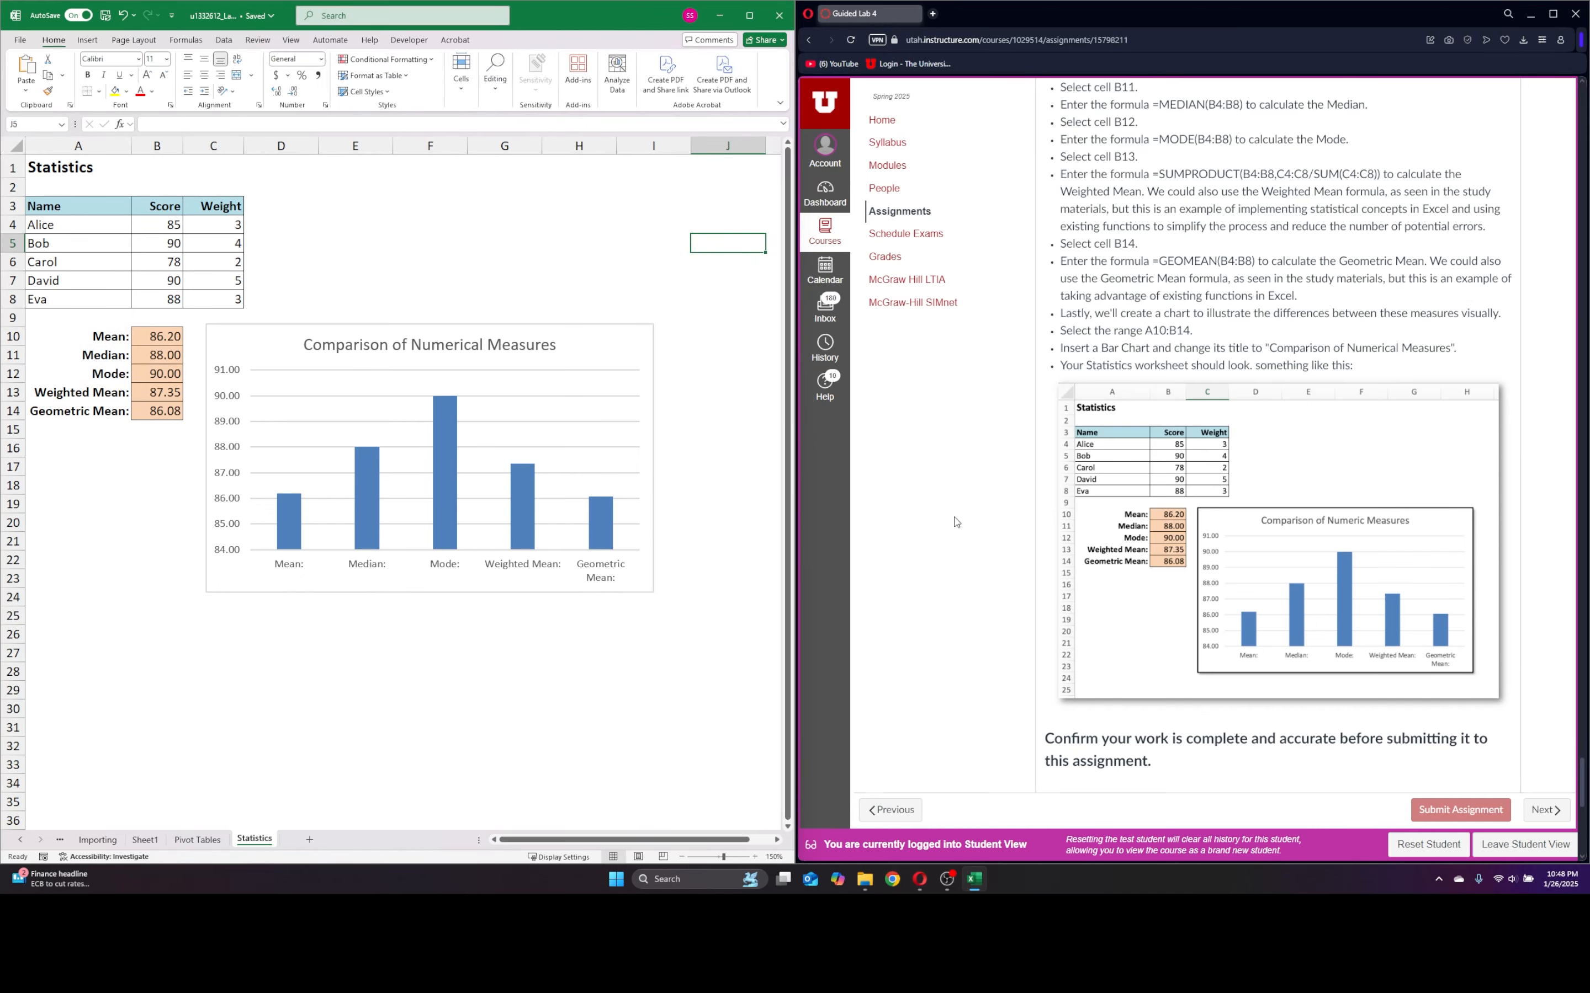
- Compare the Grouping and Conditional Formatting worksheets with the example pictures in the assignment instructions
{"action": "scroll", "coordinate": [1237, 513], "scroll_direction": "down", "scroll_amount": 3}
{"action": "scroll", "coordinate": [1207, 494], "scroll_direction": "up", "scroll_amount": 1}
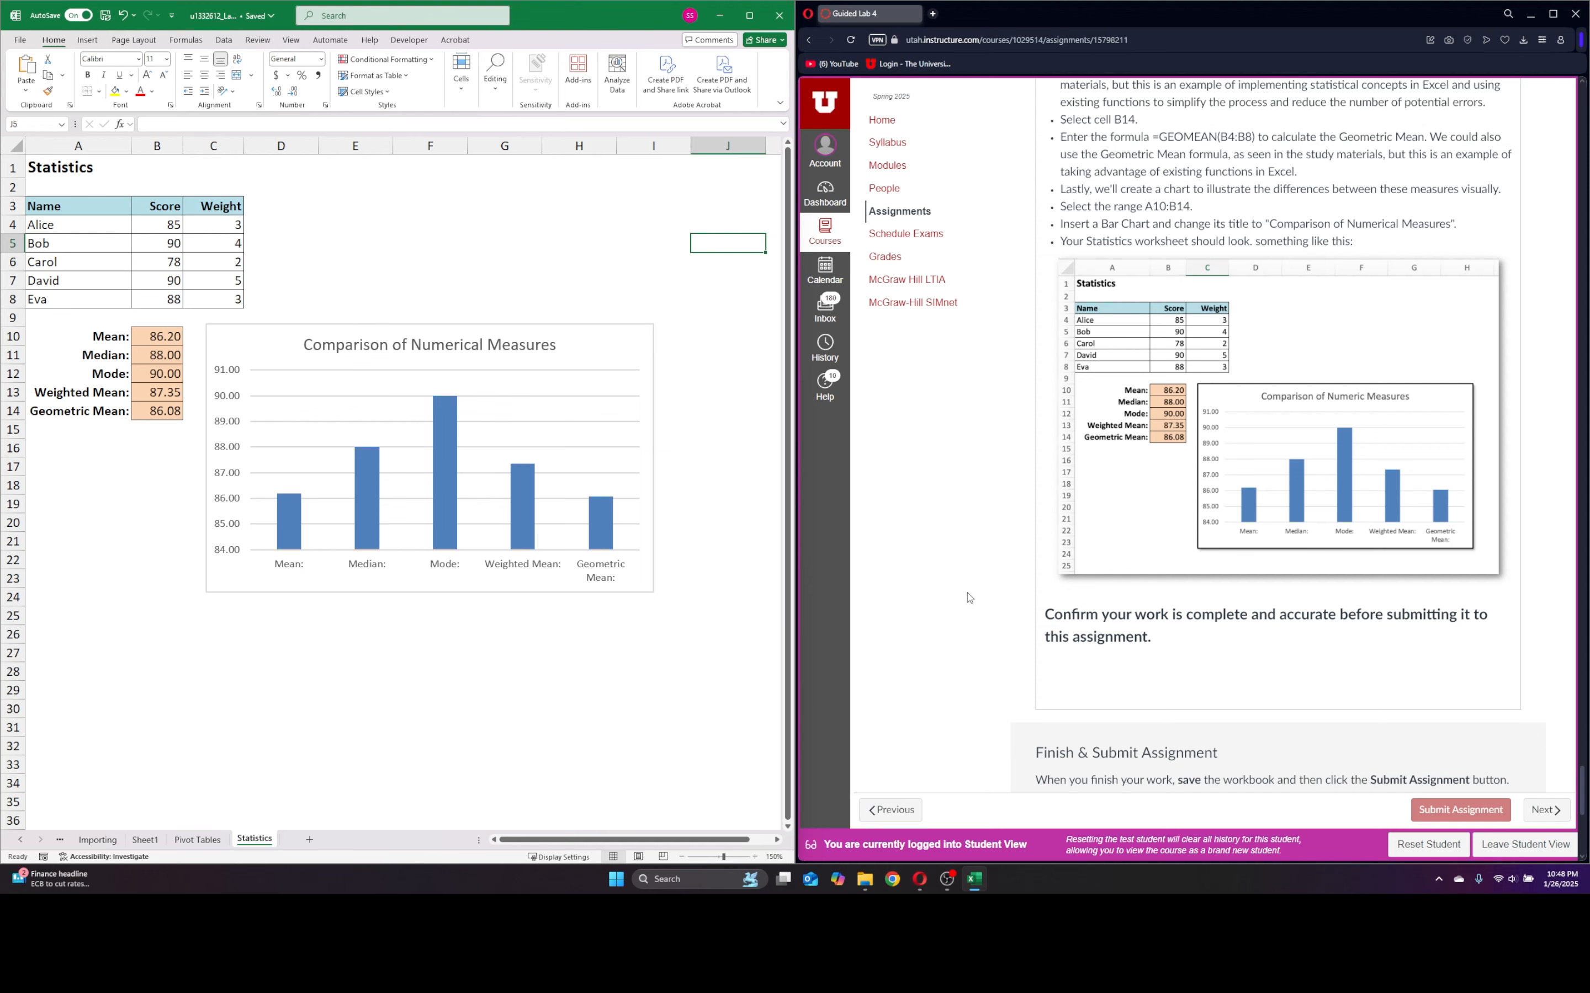
{"action": "left_click", "coordinate": [59, 841]}
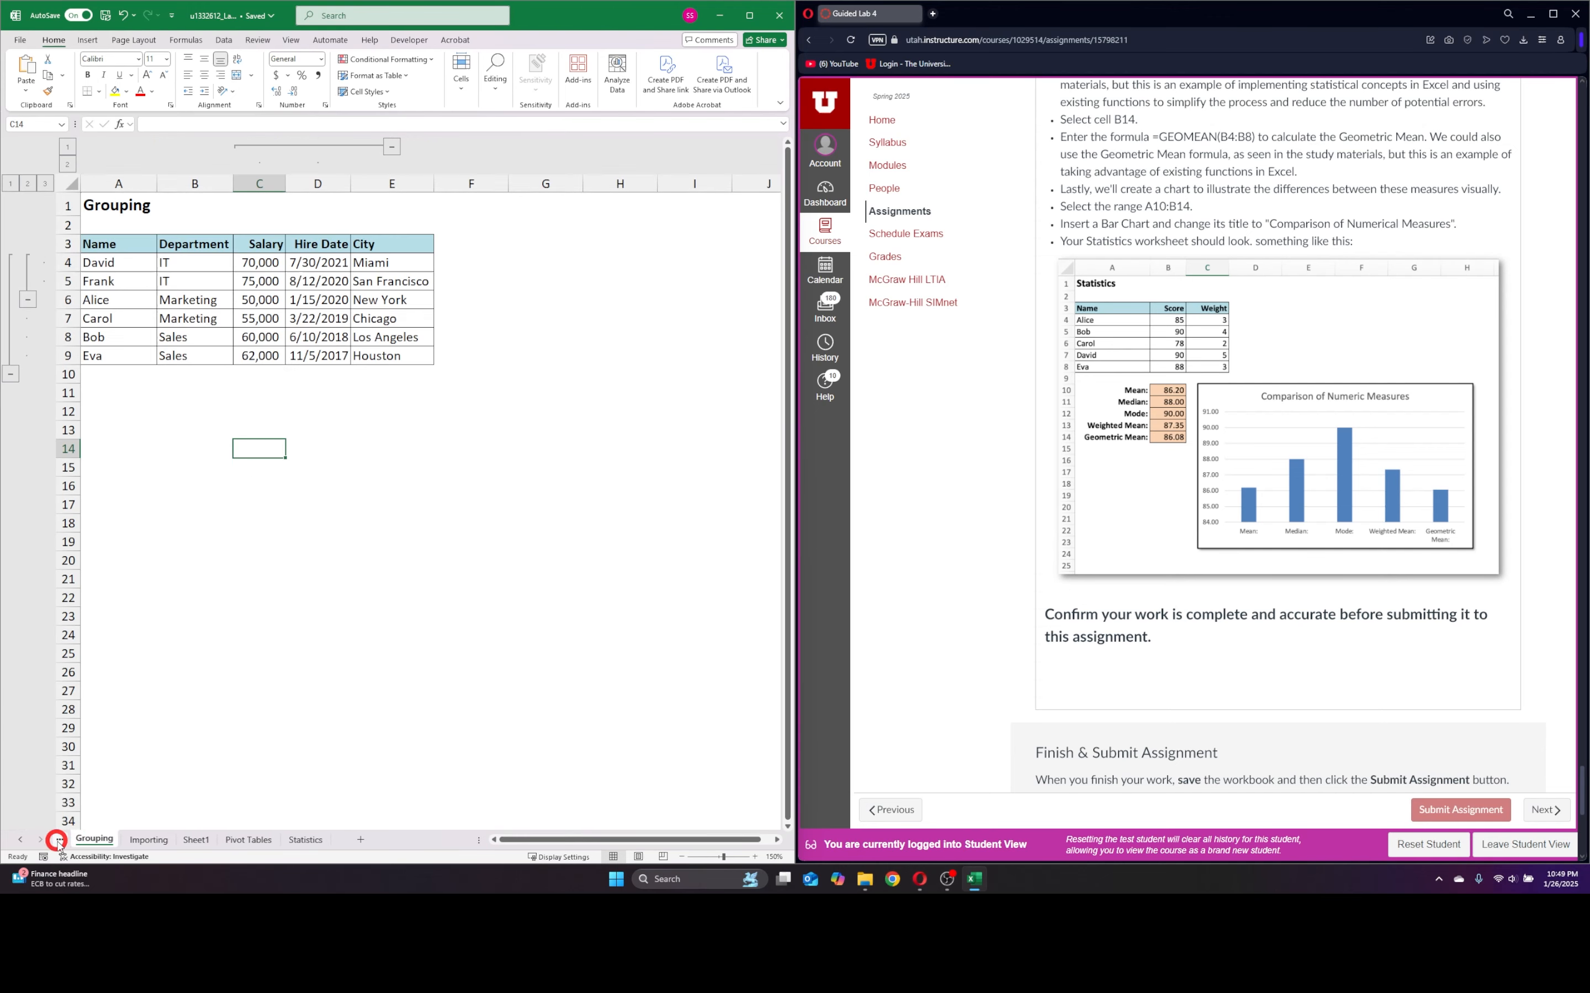
{"action": "left_click", "coordinate": [59, 841]}
{"action": "left_click", "coordinate": [59, 841]}
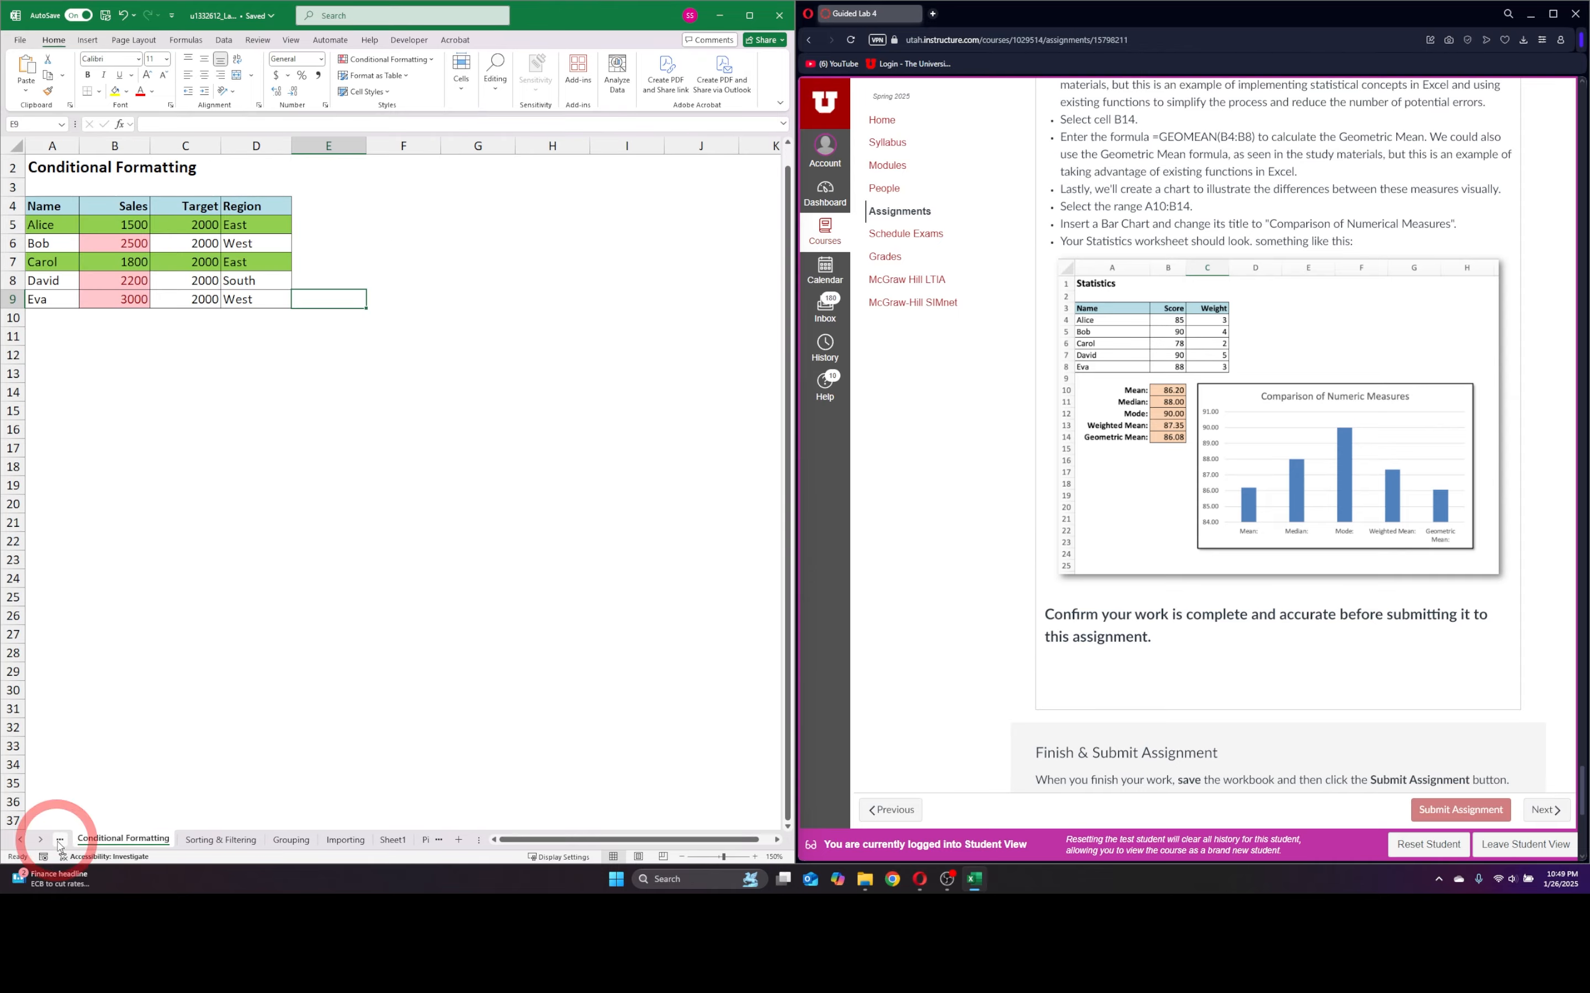
{"action": "left_click", "coordinate": [328, 428]}
{"action": "scroll", "coordinate": [1208, 486], "scroll_direction": "up", "scroll_amount": 20}
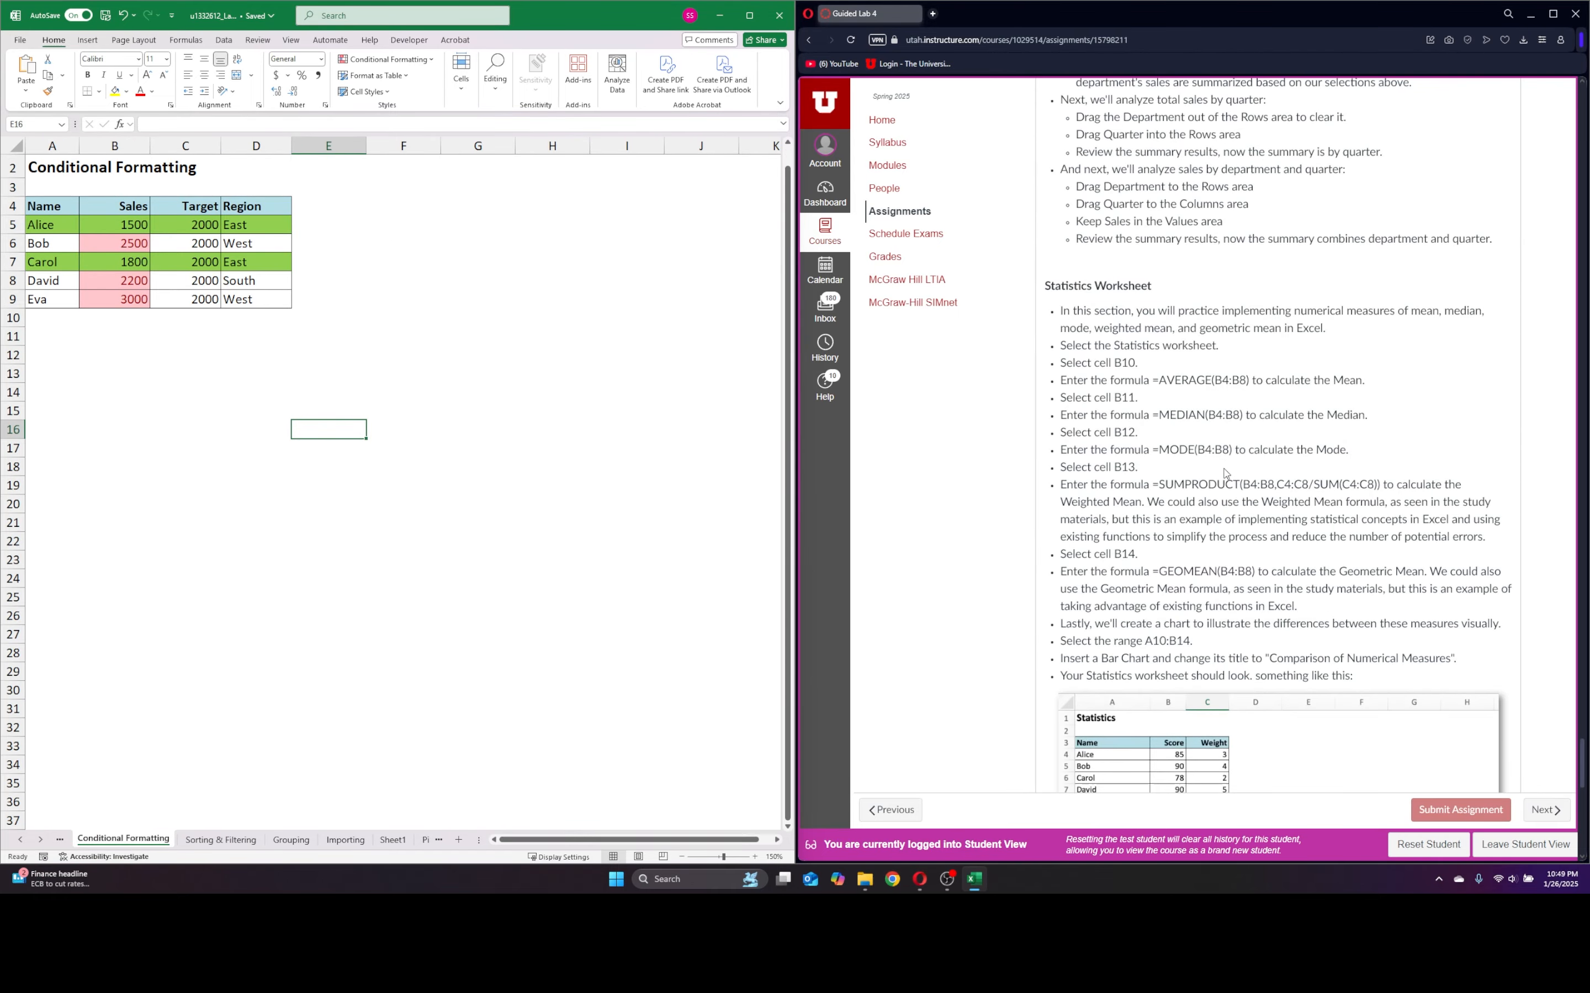
{"action": "scroll", "coordinate": [1169, 574], "scroll_direction": "up", "scroll_amount": 15}
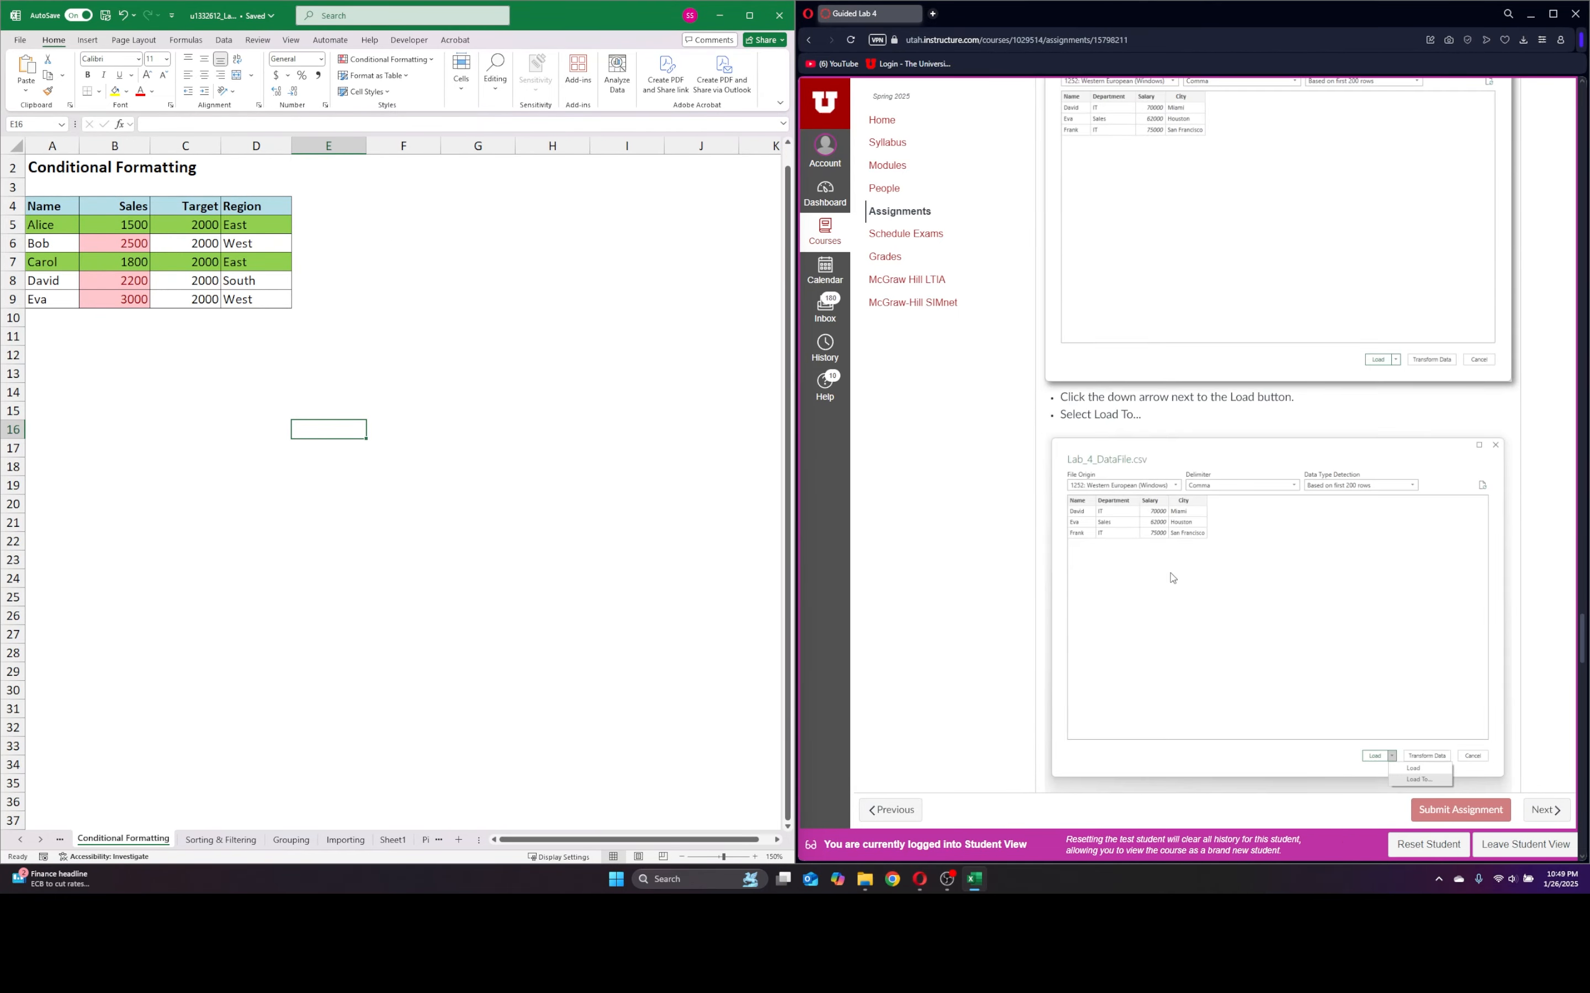
{"action": "scroll", "coordinate": [1203, 567], "scroll_direction": "up", "scroll_amount": 12}
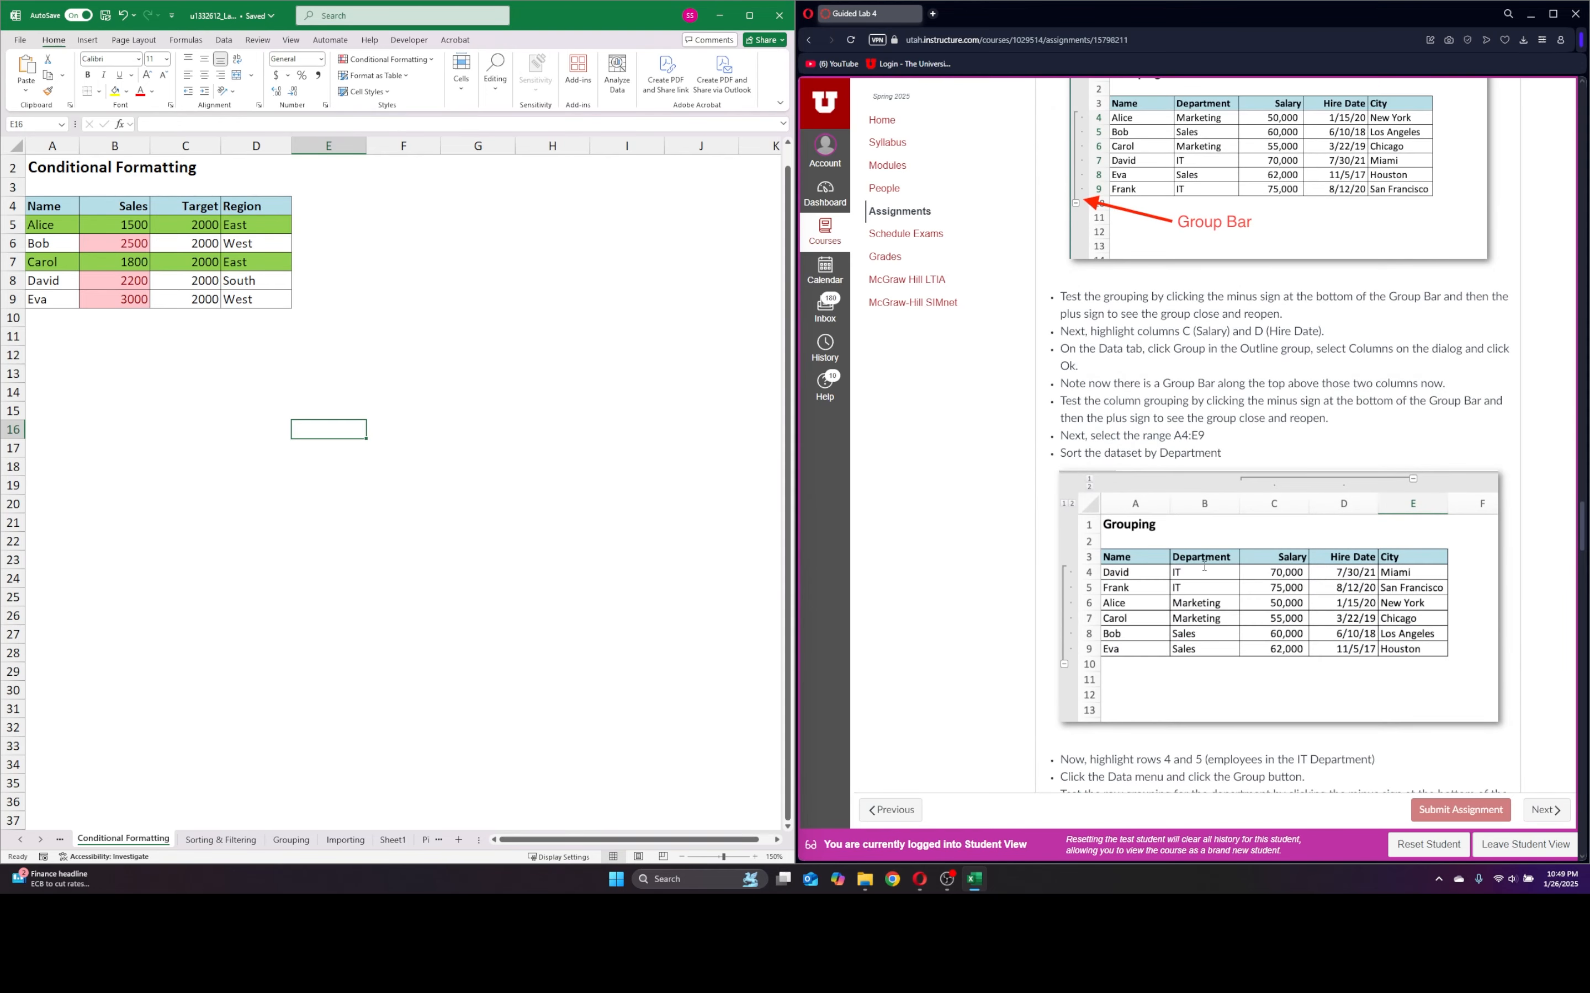
{"action": "scroll", "coordinate": [1196, 569], "scroll_direction": "up", "scroll_amount": 5}
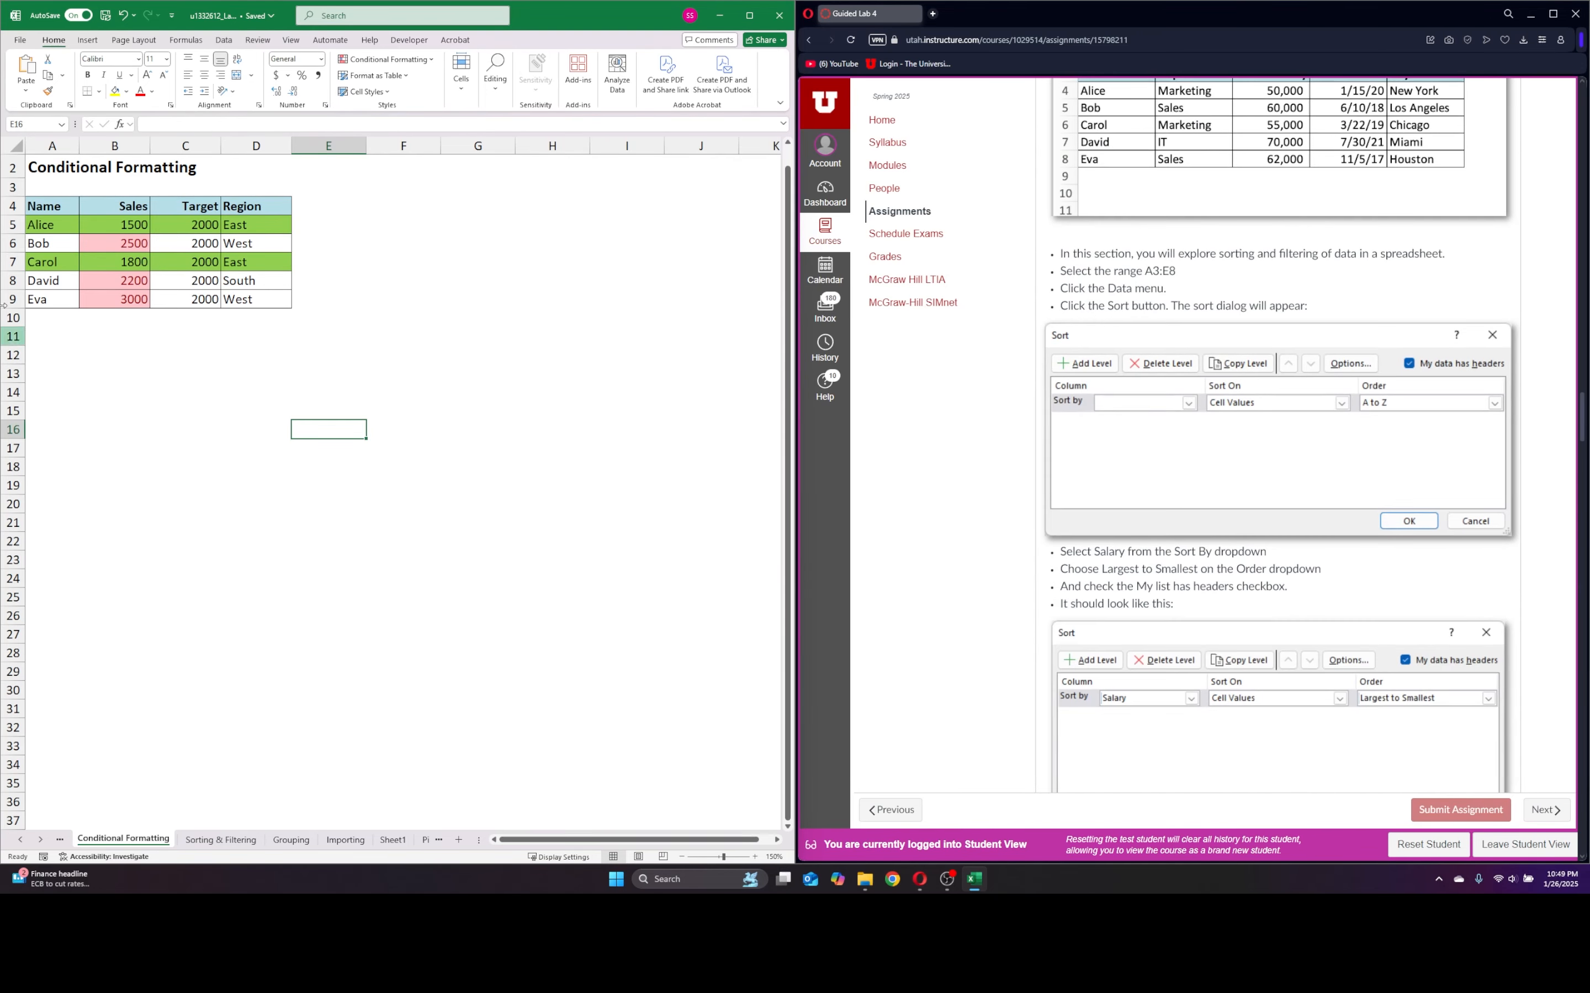
{"action": "scroll", "coordinate": [878, 491], "scroll_direction": "up", "scroll_amount": 12}
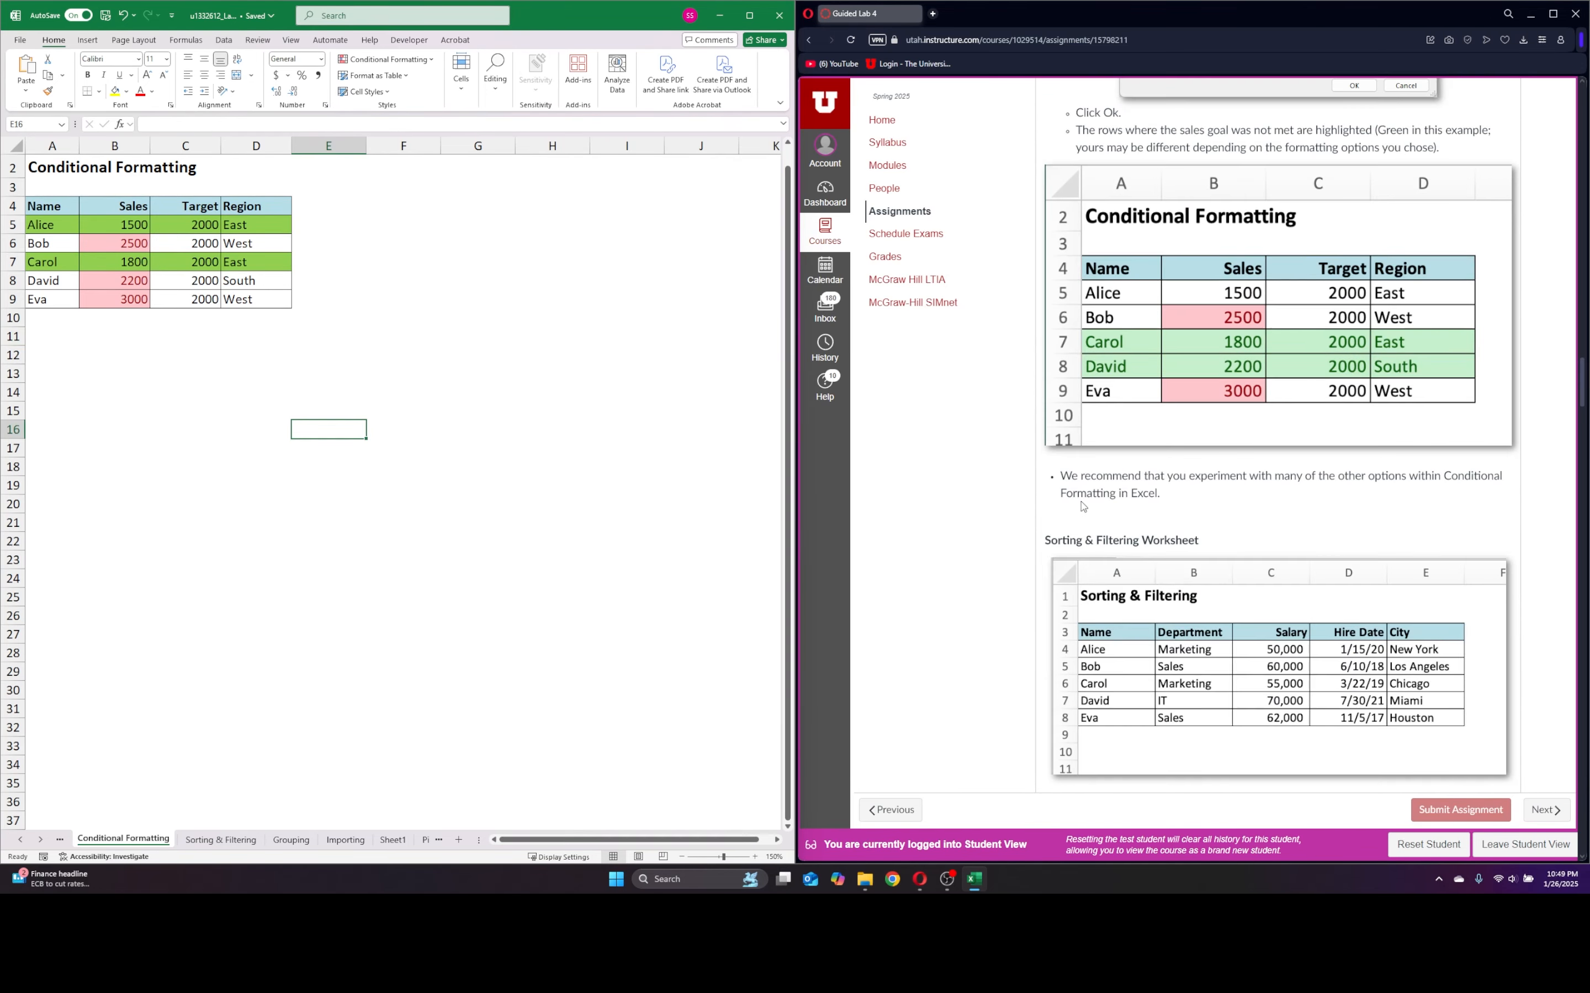
{"action": "scroll", "coordinate": [1044, 546], "scroll_direction": "up", "scroll_amount": 10}
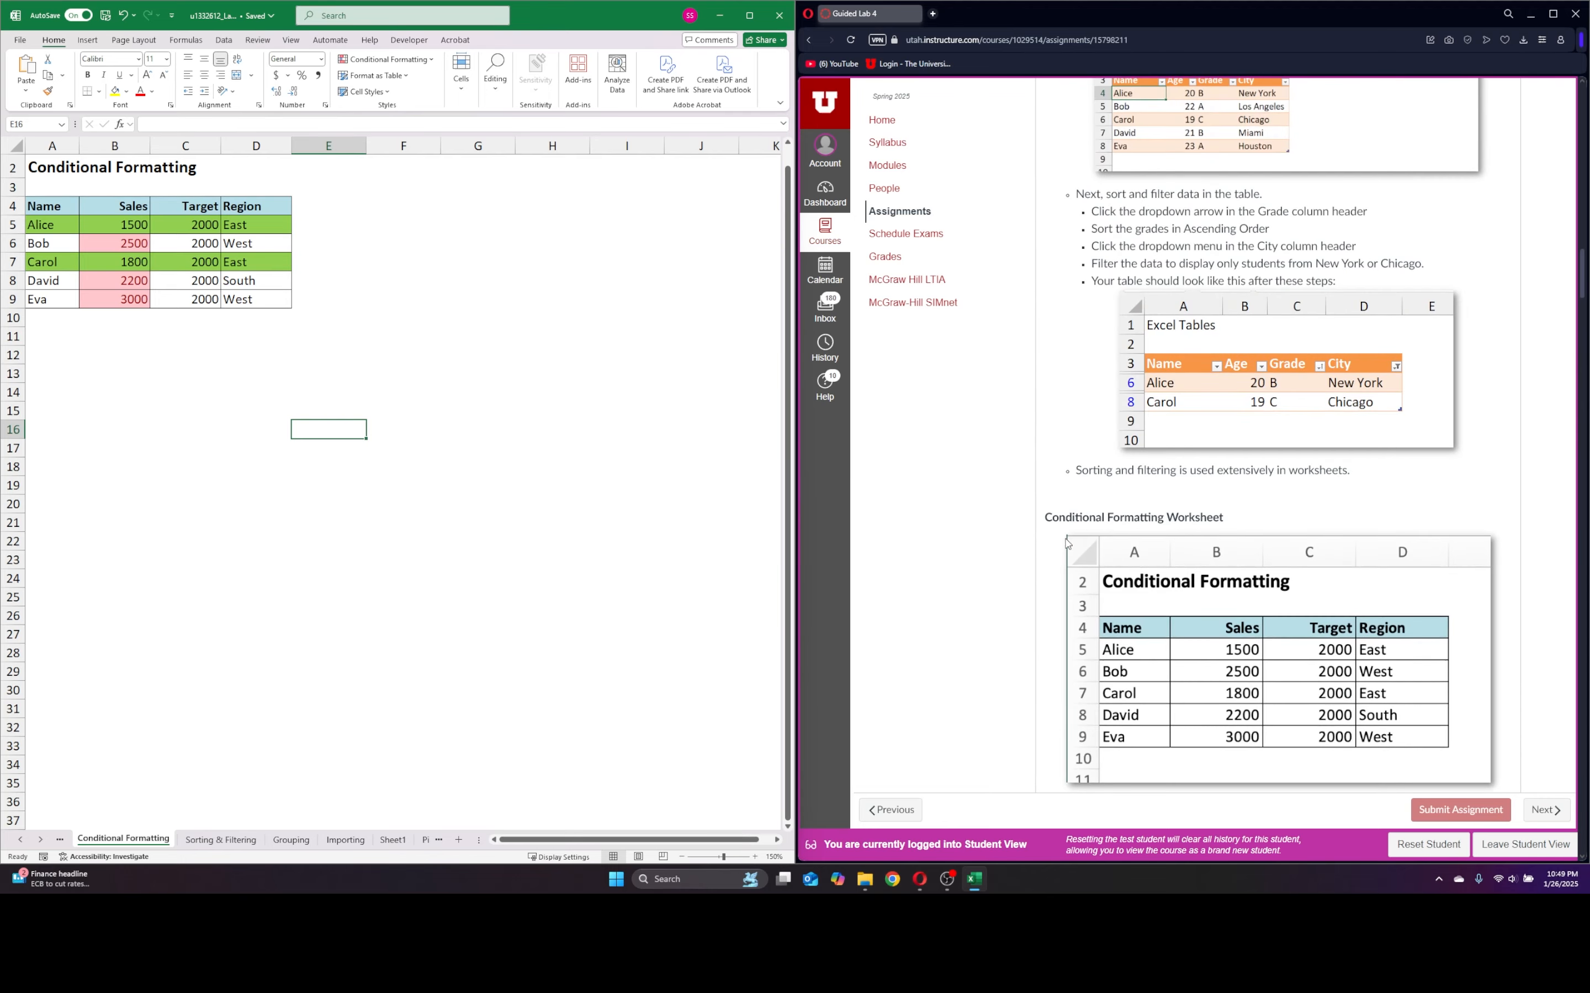
- Check the Tables worksheet against the instructions and read the Finish & Submit Assignment section
{"action": "left_click", "coordinate": [56, 840]}
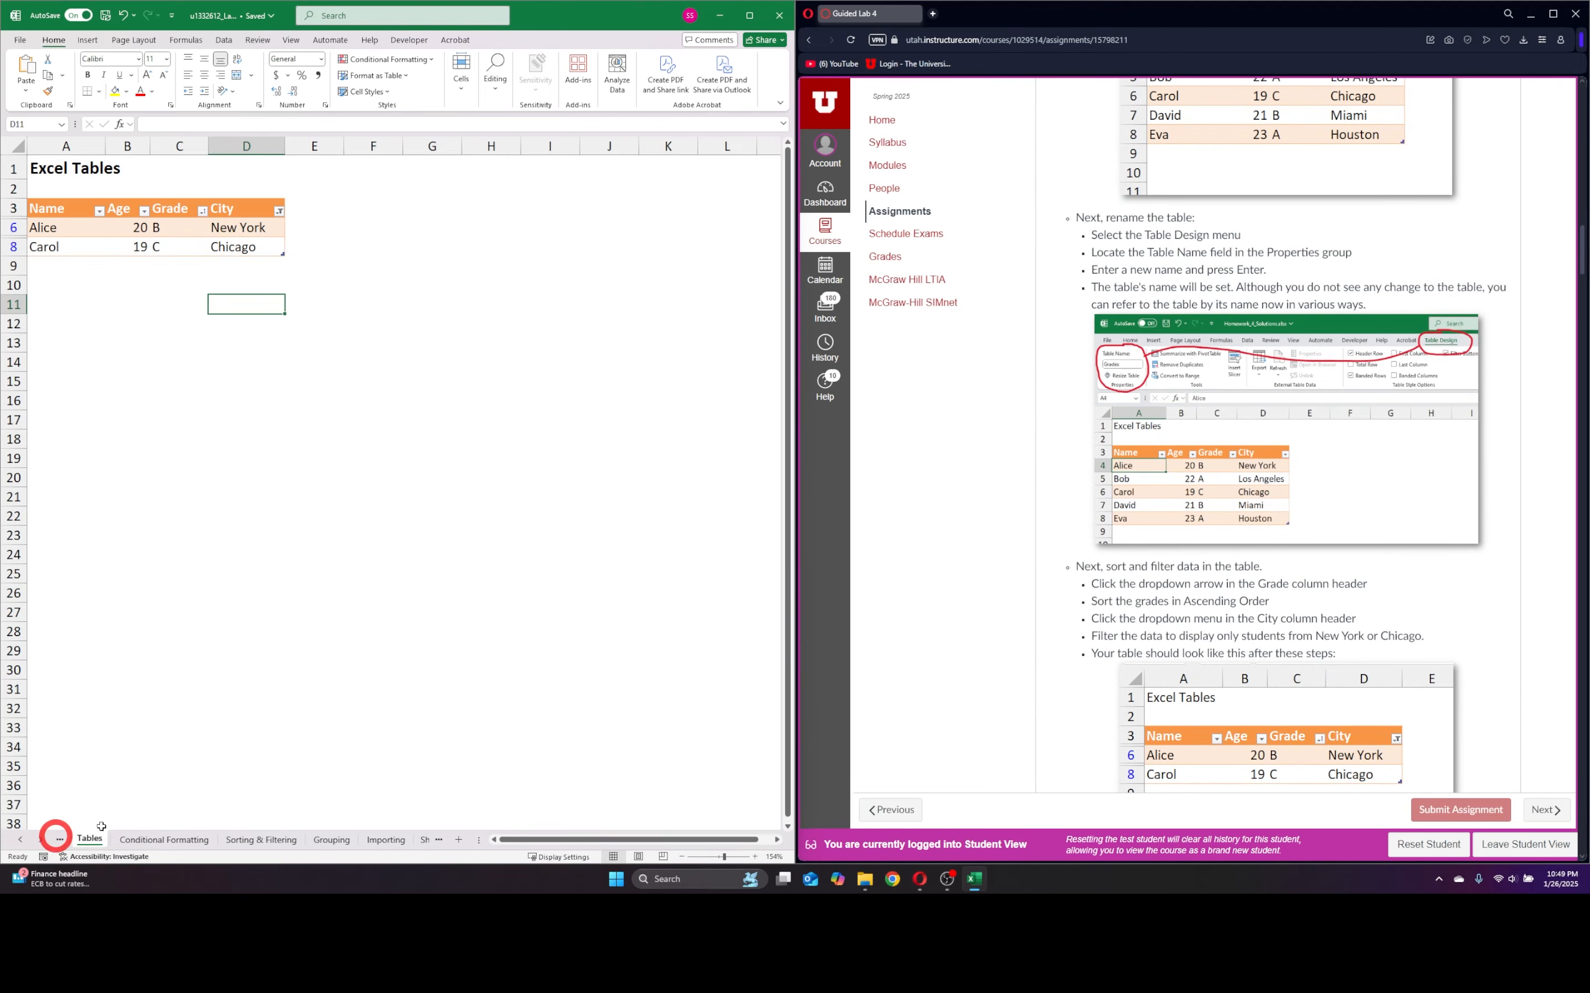
{"action": "scroll", "coordinate": [1033, 552], "scroll_direction": "down", "scroll_amount": 10}
{"action": "scroll", "coordinate": [1032, 552], "scroll_direction": "down", "scroll_amount": 20}
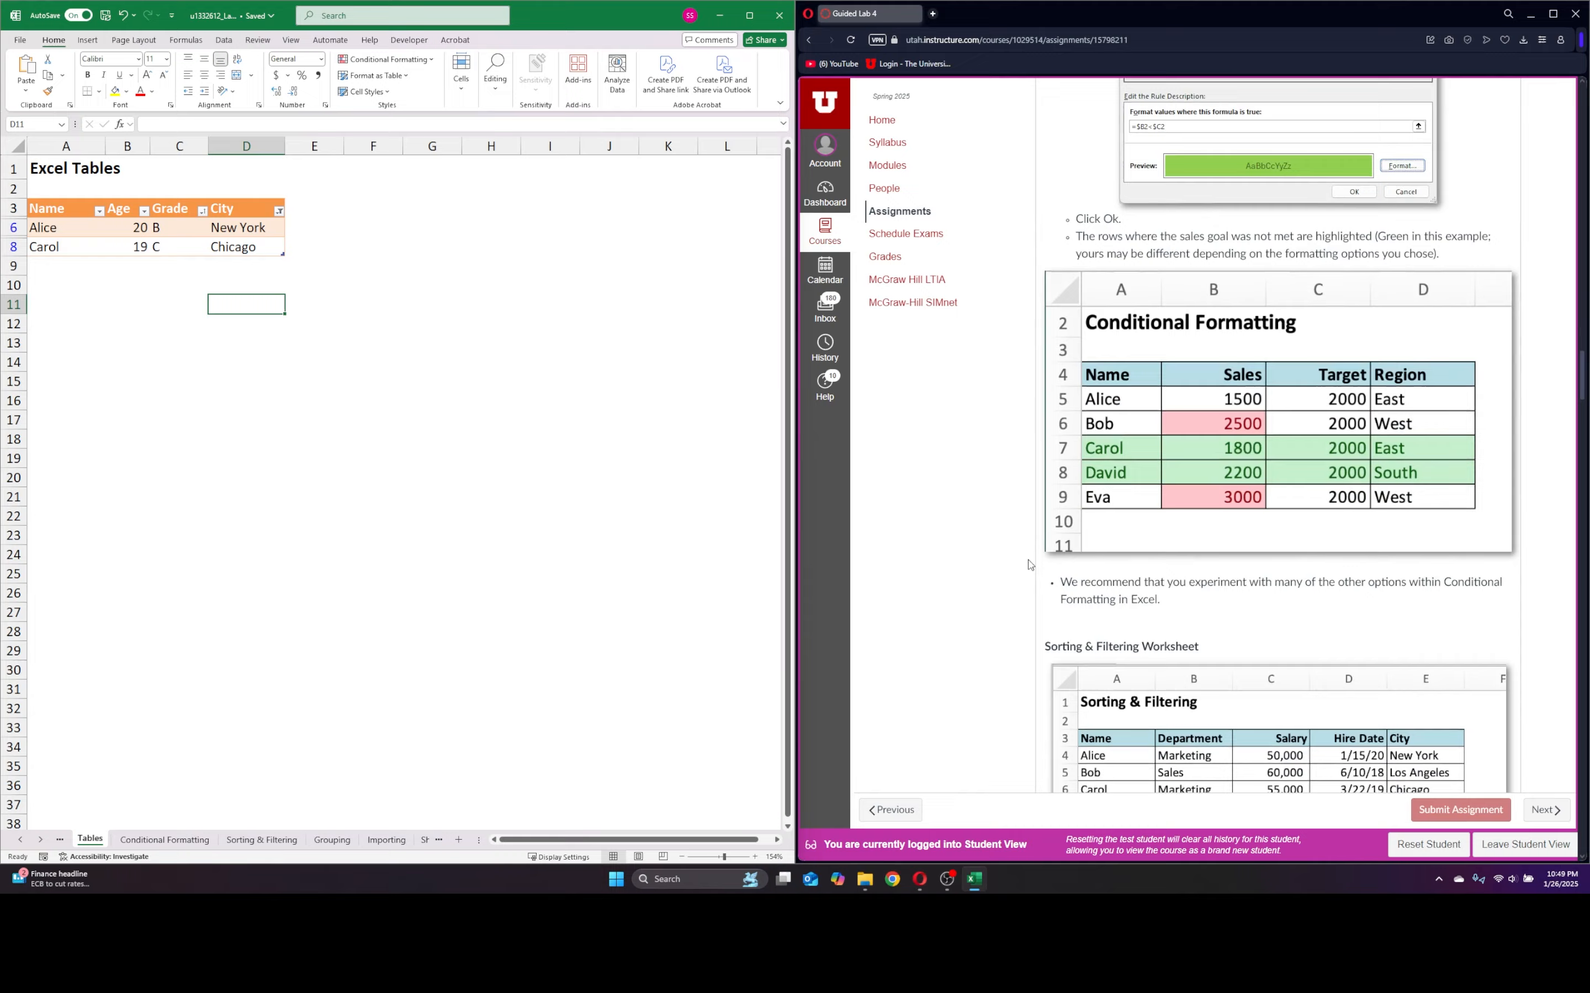
{"action": "scroll", "coordinate": [1046, 593], "scroll_direction": "down", "scroll_amount": 20}
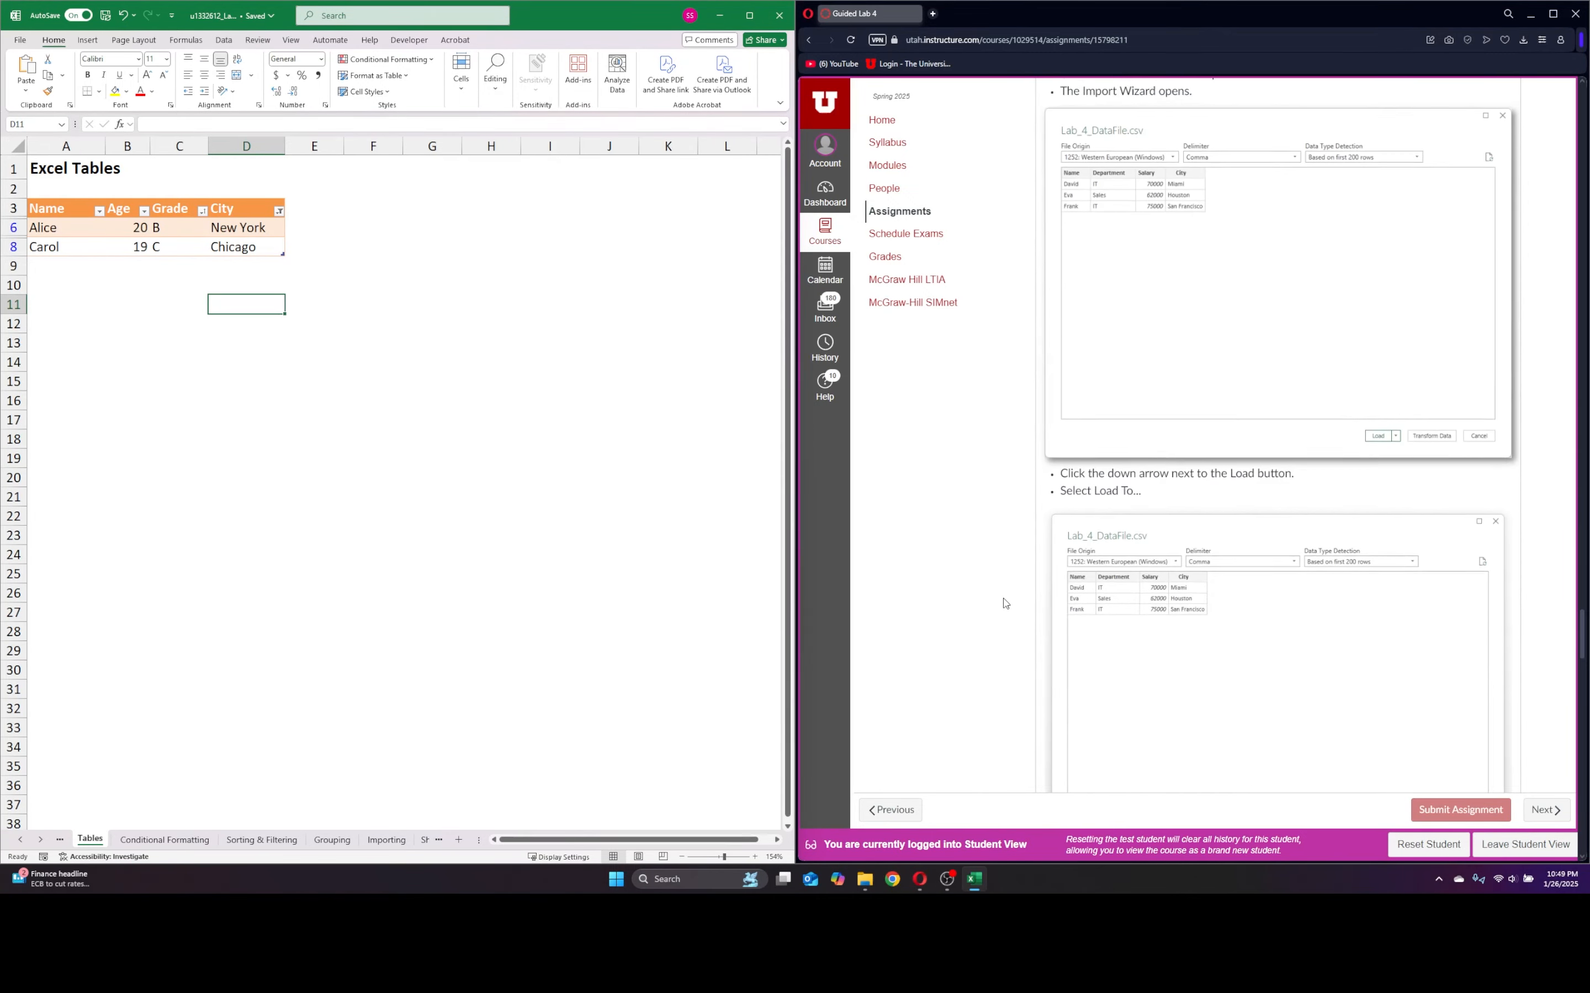
{"action": "scroll", "coordinate": [987, 603], "scroll_direction": "down", "scroll_amount": 10}
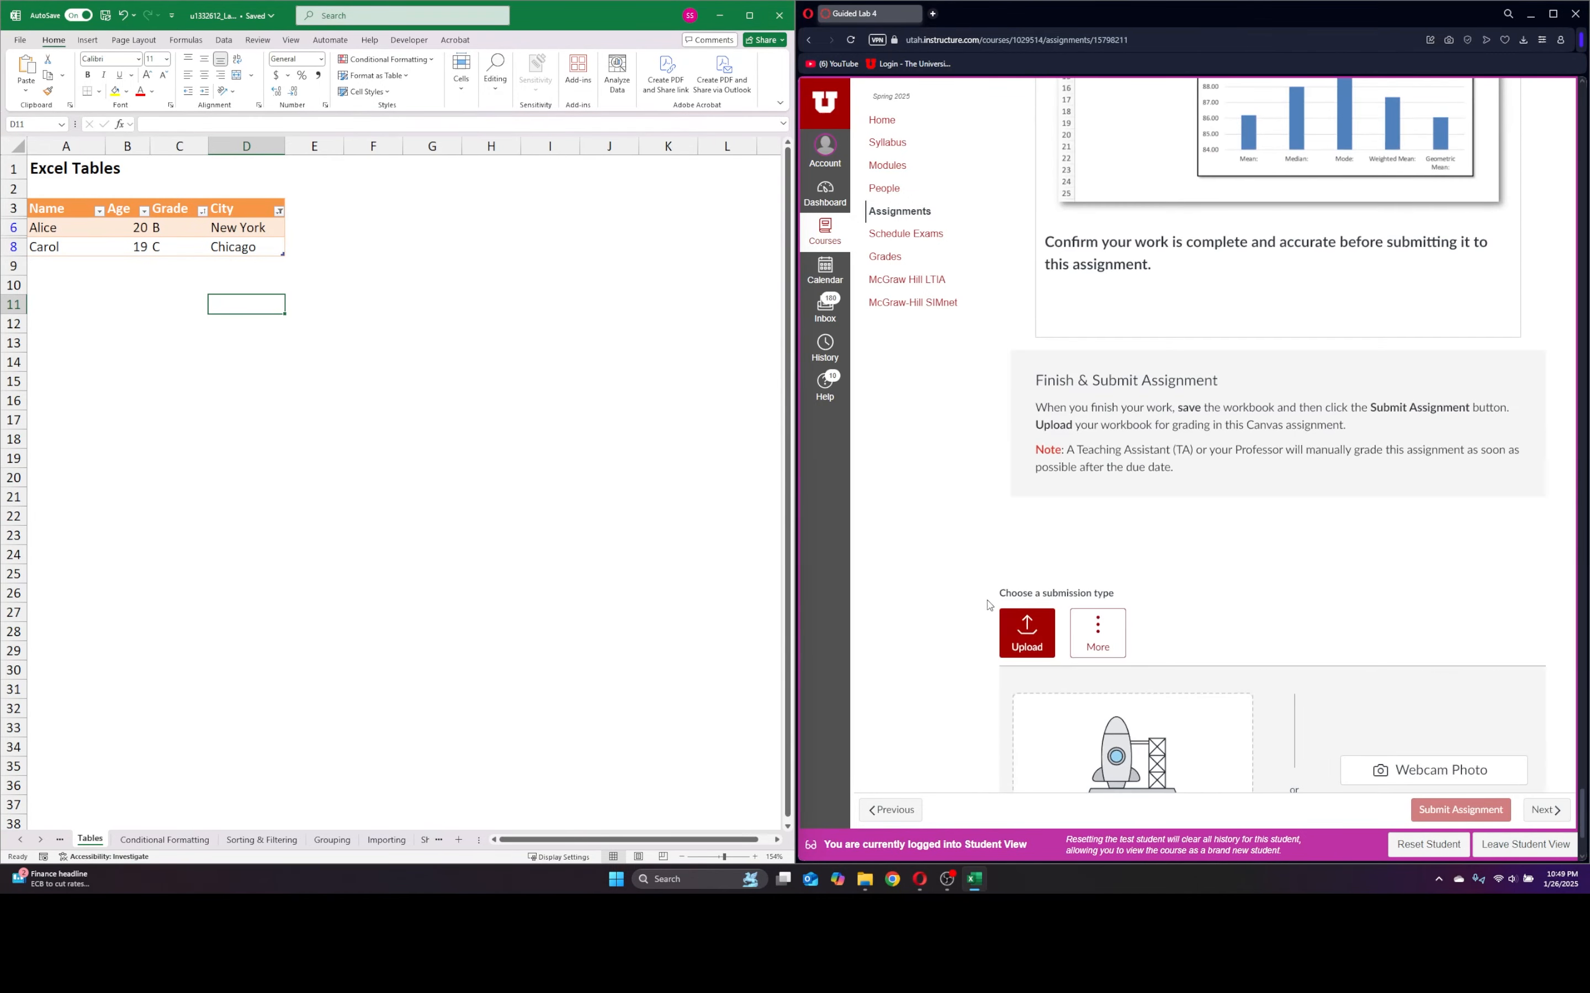
{"action": "scroll", "coordinate": [987, 603], "scroll_direction": "up", "scroll_amount": 4}
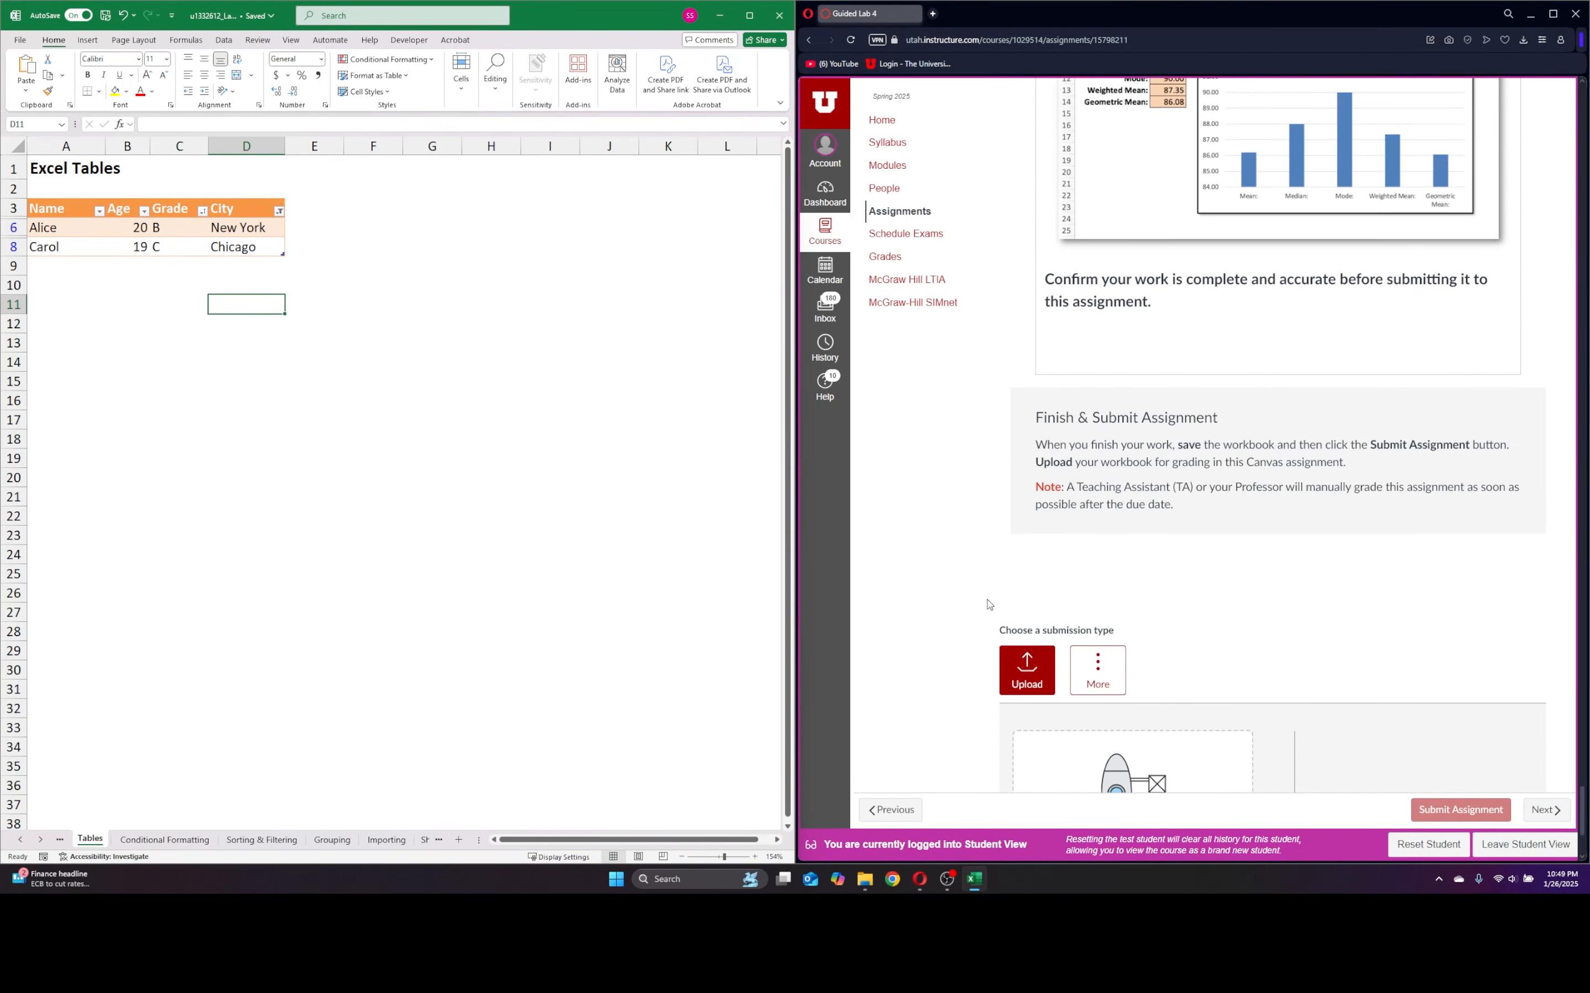
- Save the finished Lab 4 workbook and close it
{"action": "left_click", "coordinate": [20, 39]}
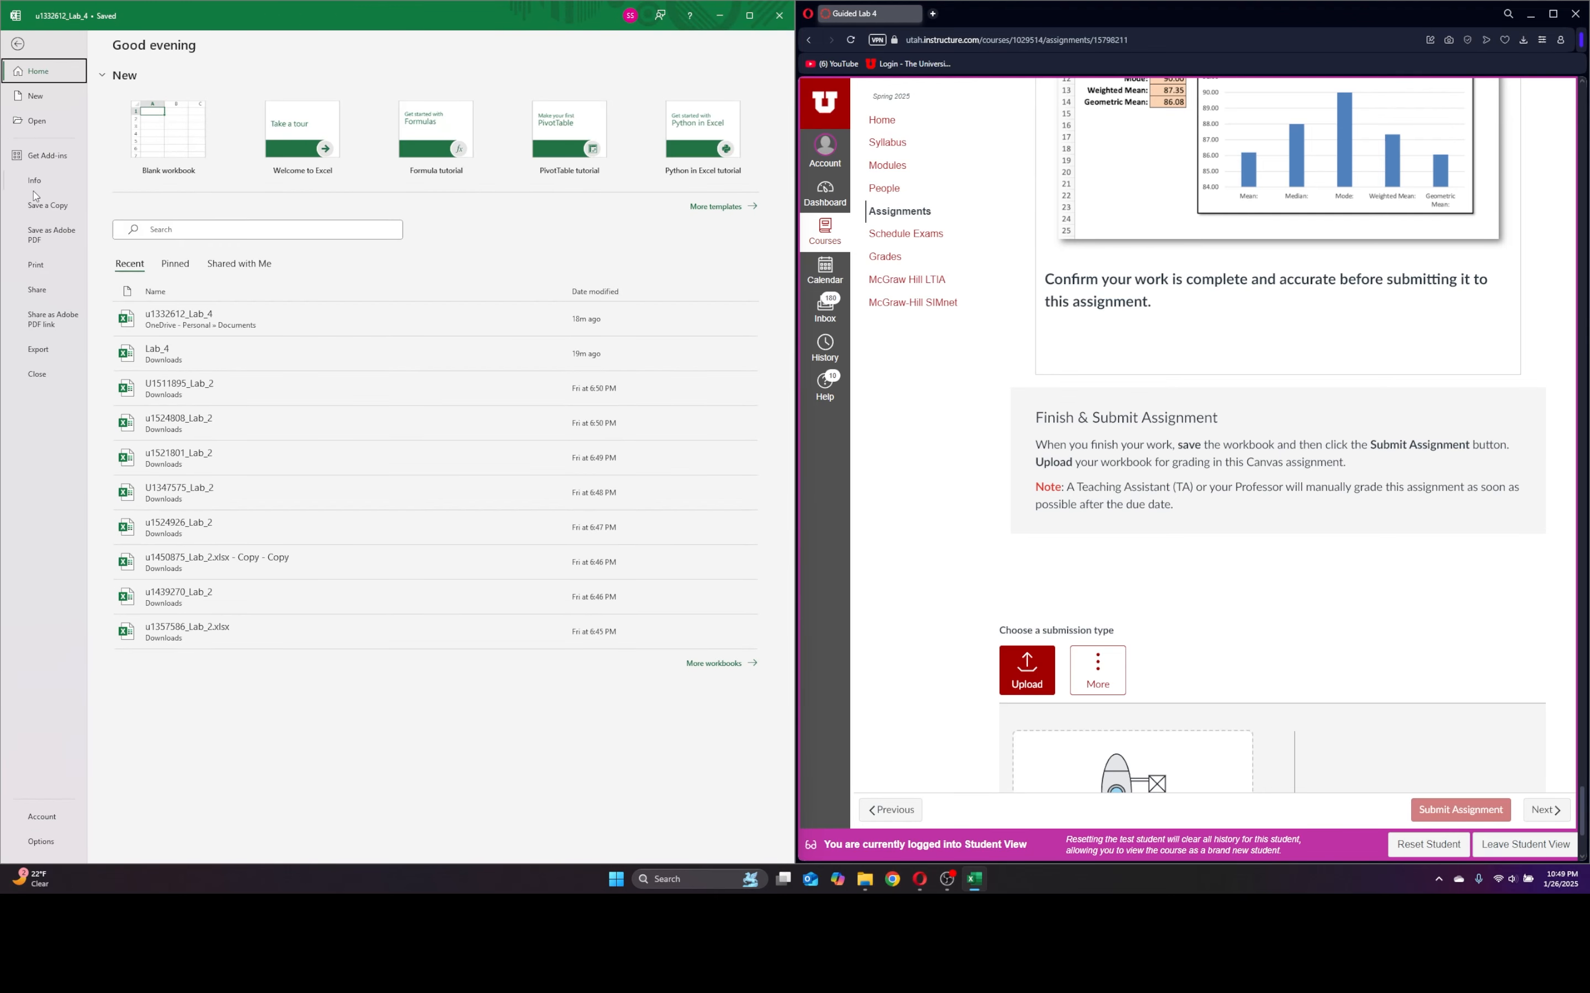
{"action": "key", "text": "Escape"}
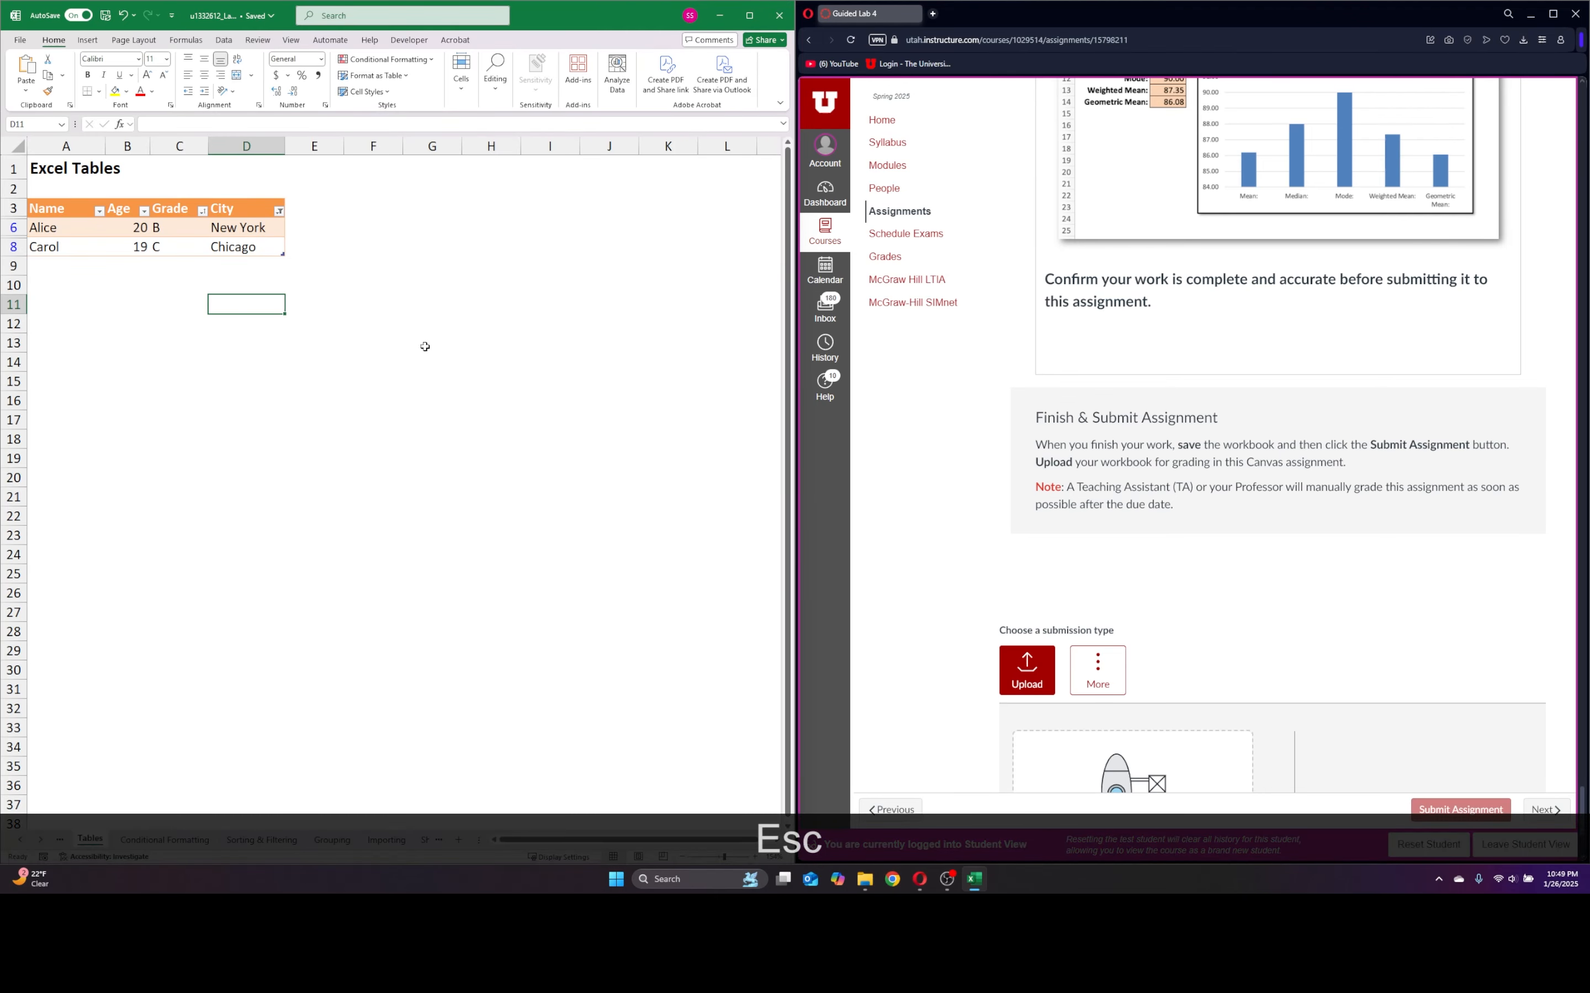
{"action": "key", "text": "ctrl+s"}
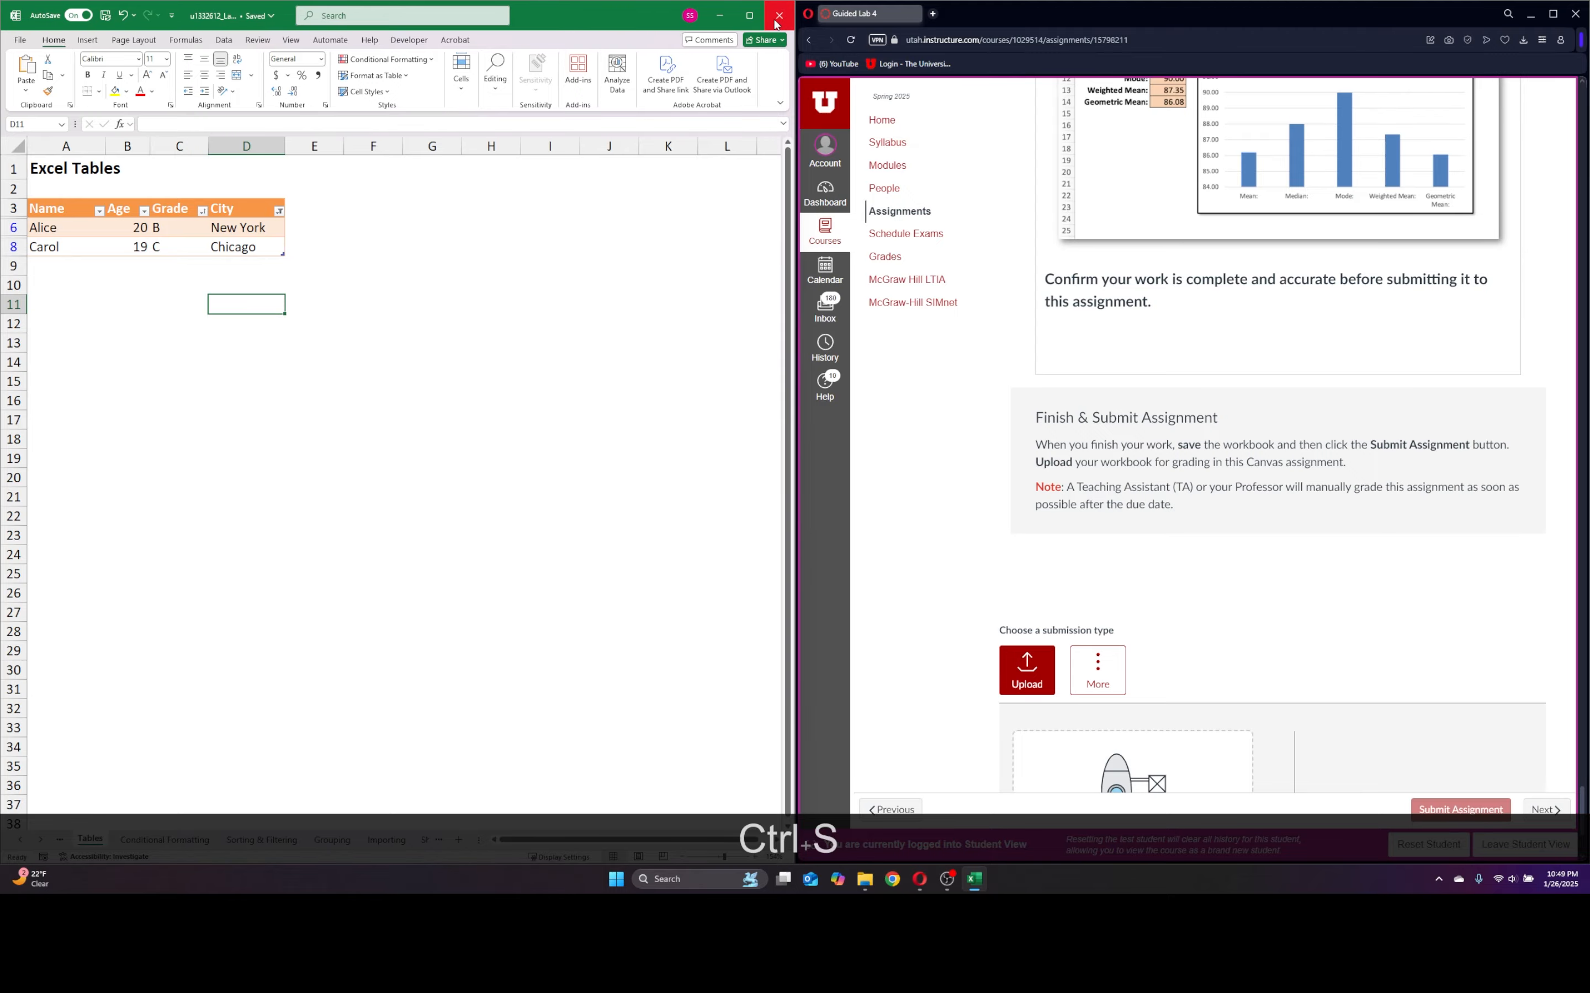
{"action": "left_click", "coordinate": [777, 16]}
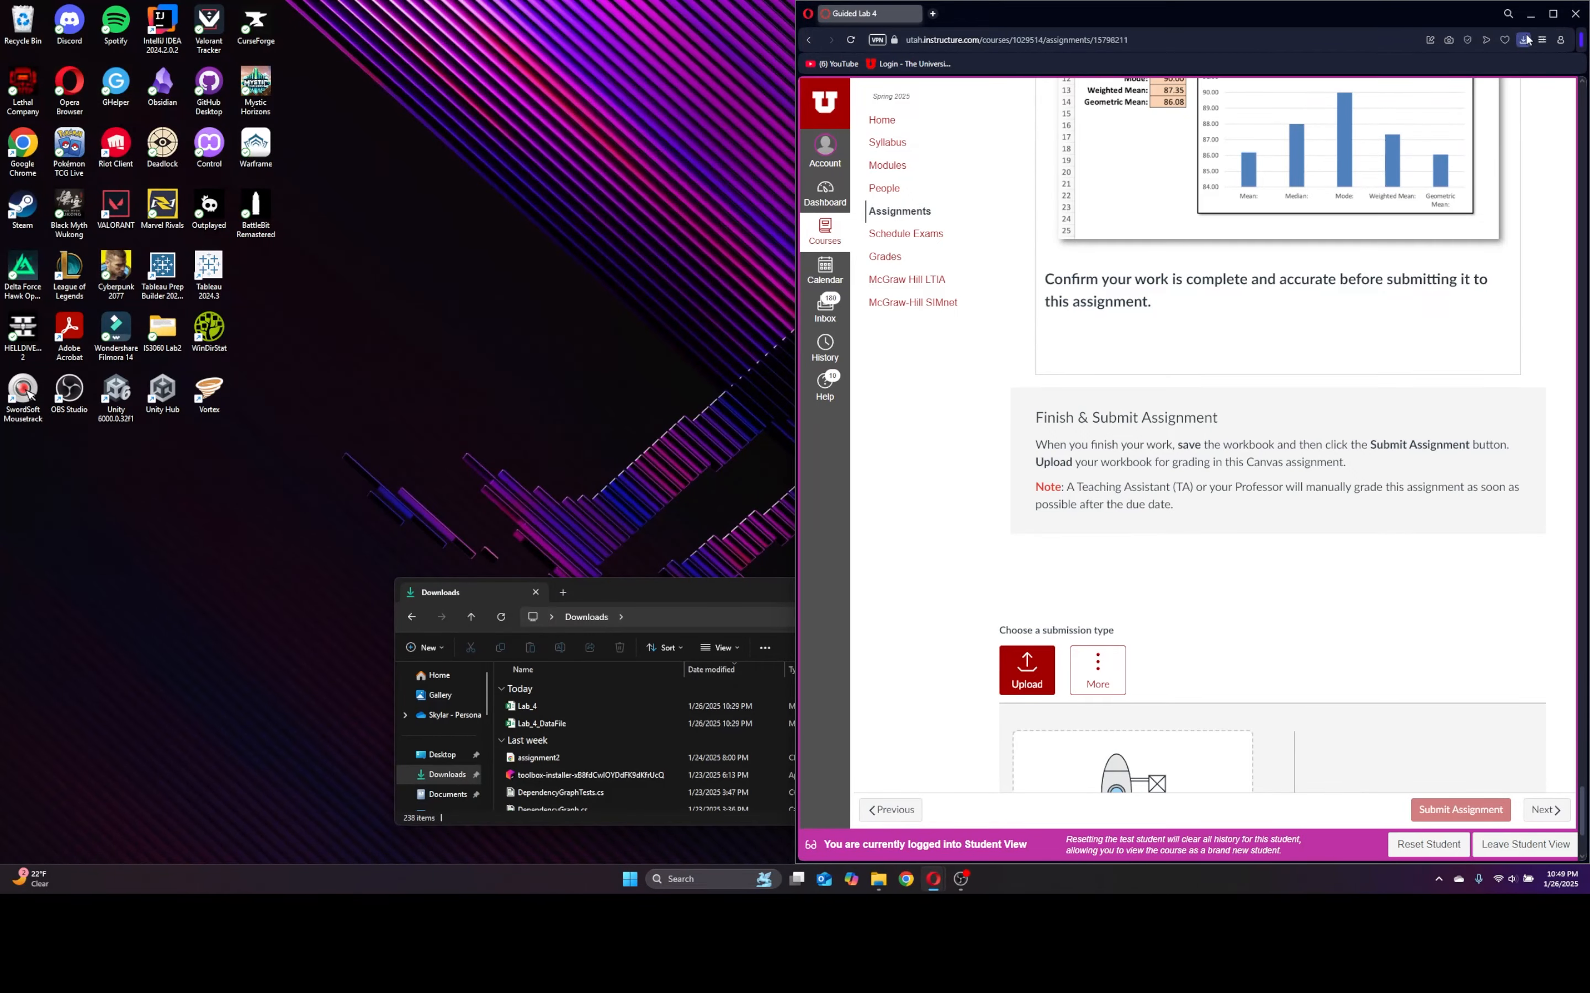
- In the maximized Canvas browser window, upload the Lab 4 workbook from the Documents folder and submit the assignment
{"action": "left_click", "coordinate": [1552, 13]}
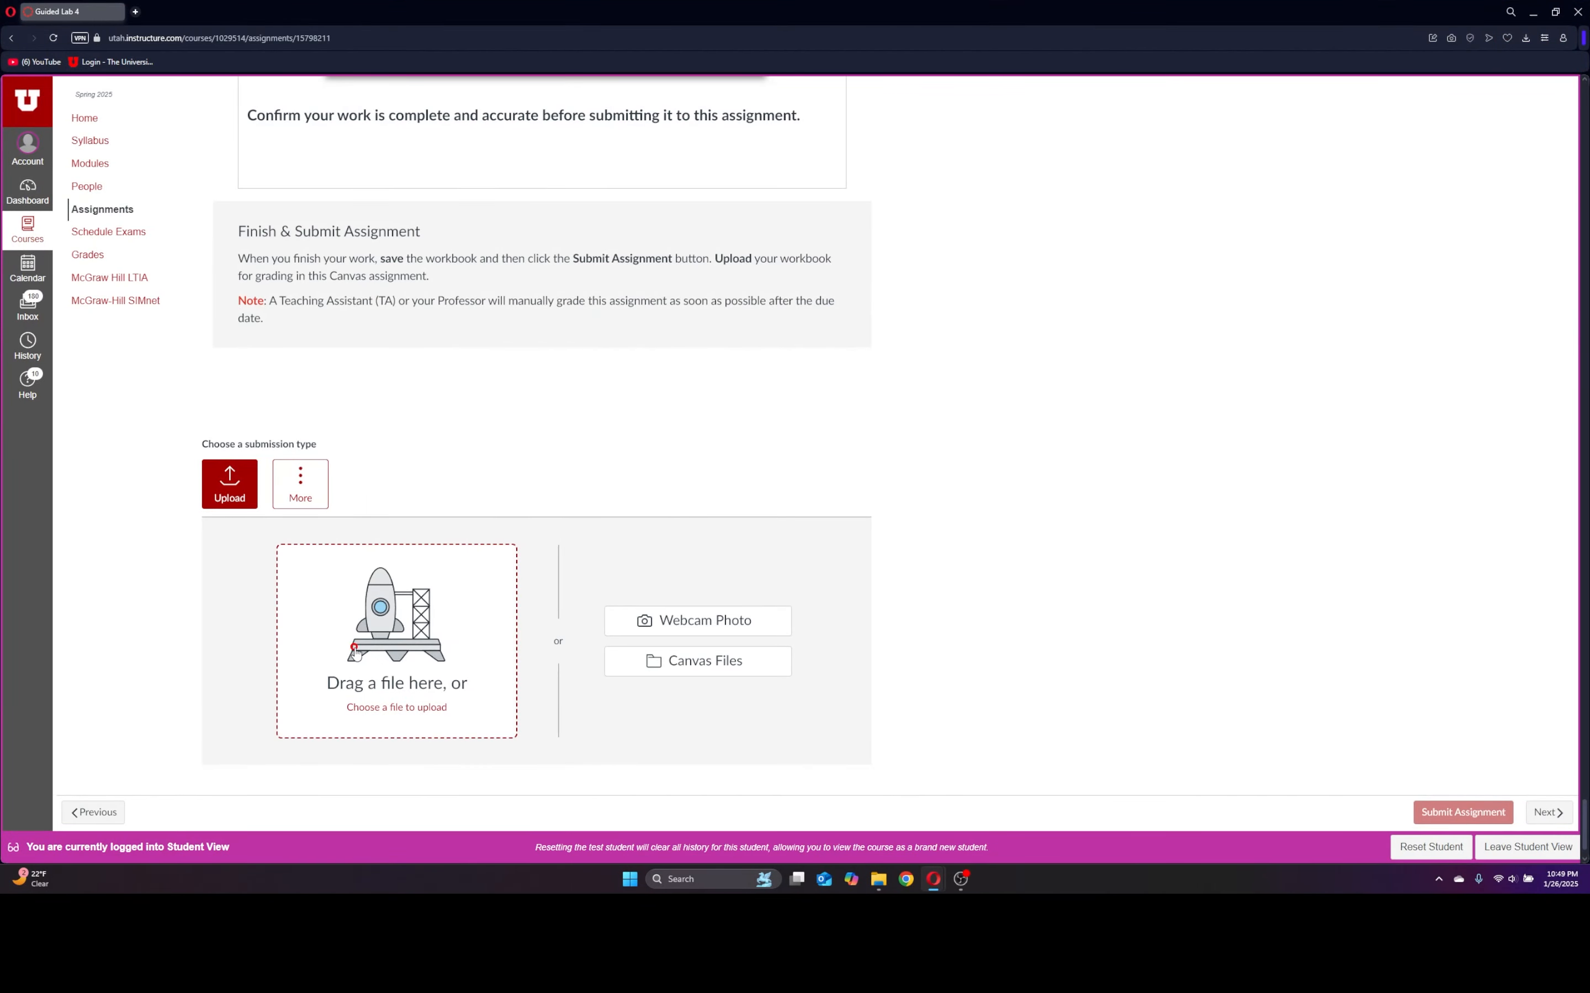
{"action": "left_click", "coordinate": [487, 581]}
{"action": "left_click", "coordinate": [490, 711]}
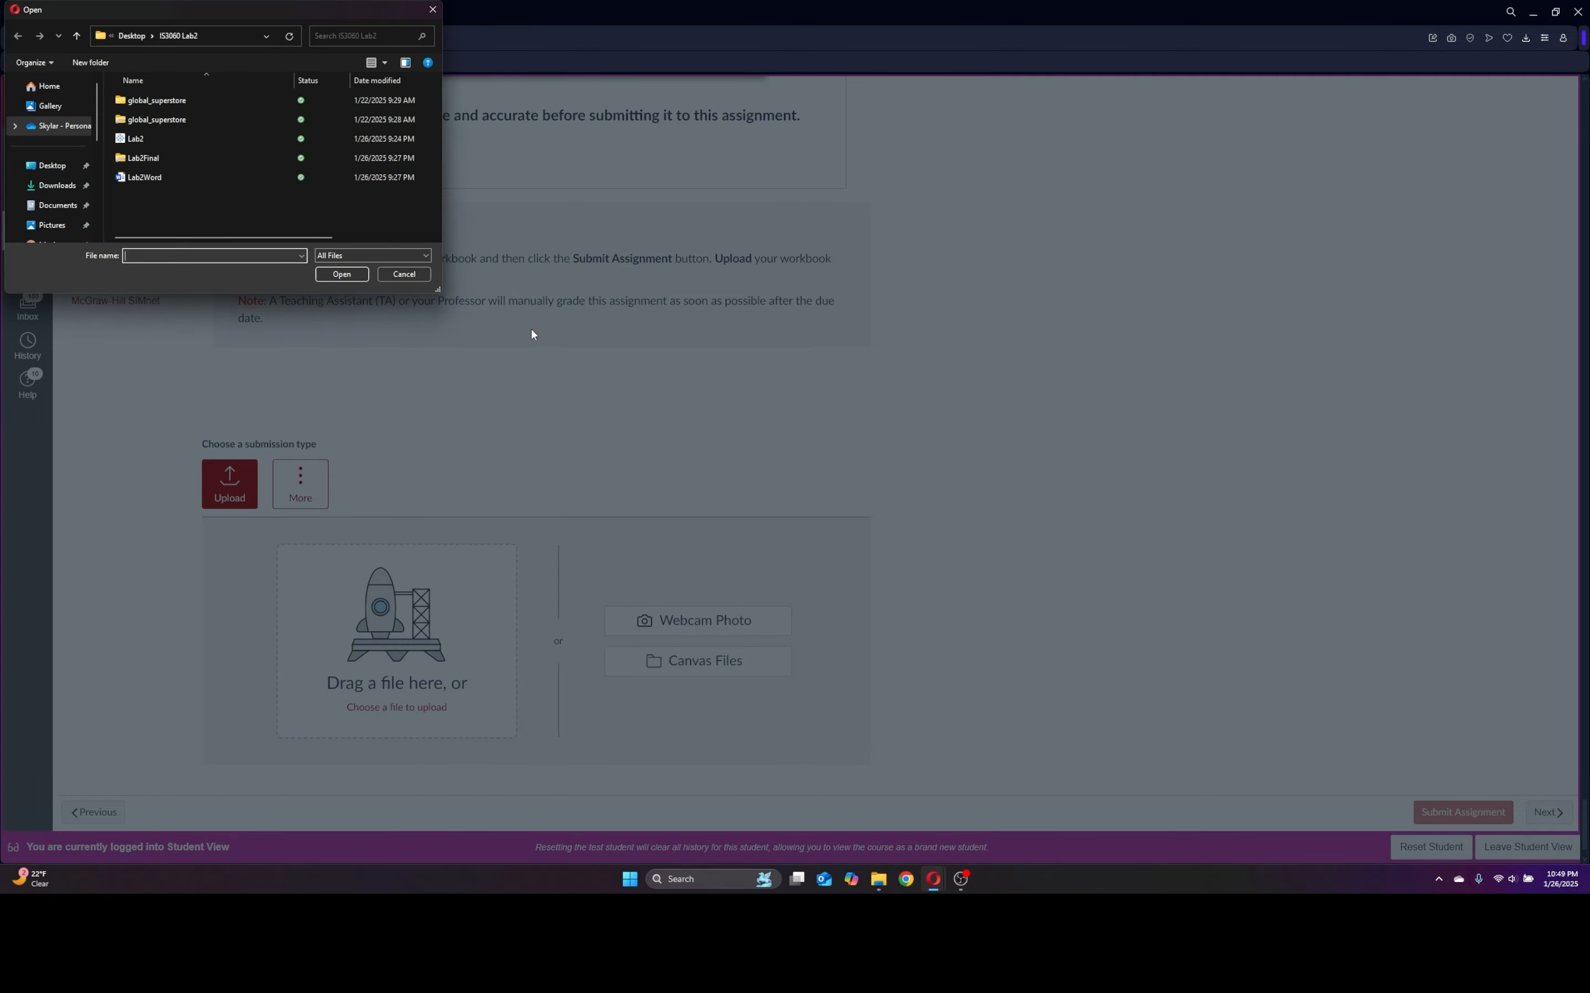
{"action": "left_click", "coordinate": [58, 205]}
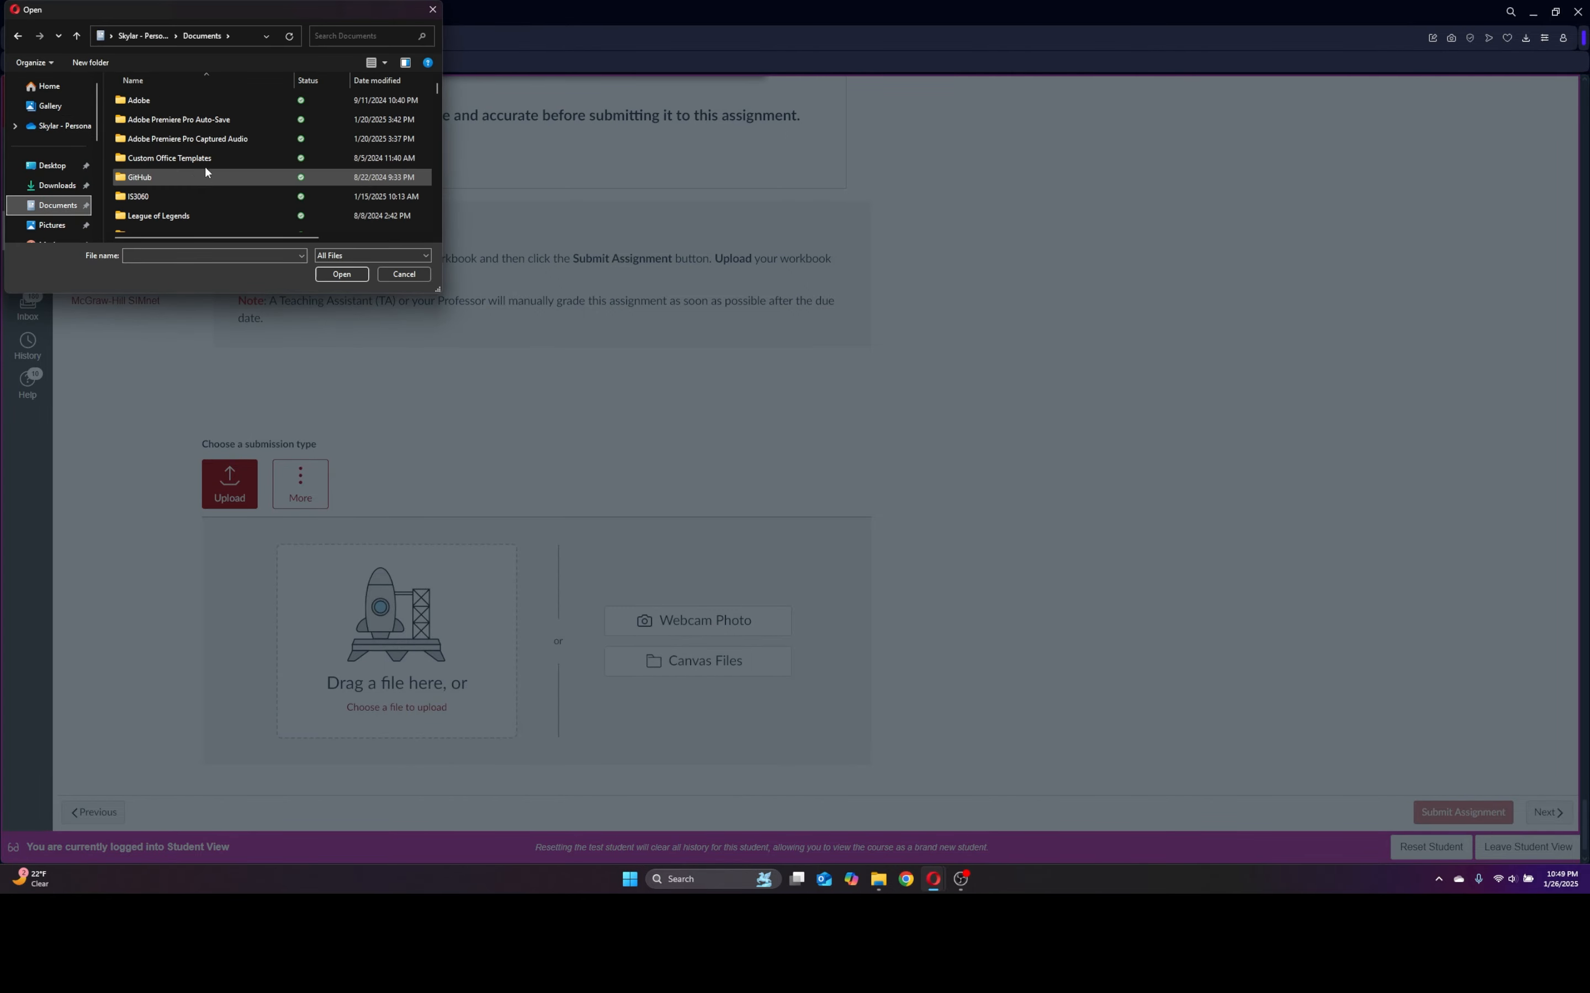
{"action": "scroll", "coordinate": [204, 199], "scroll_direction": "down", "scroll_amount": 10}
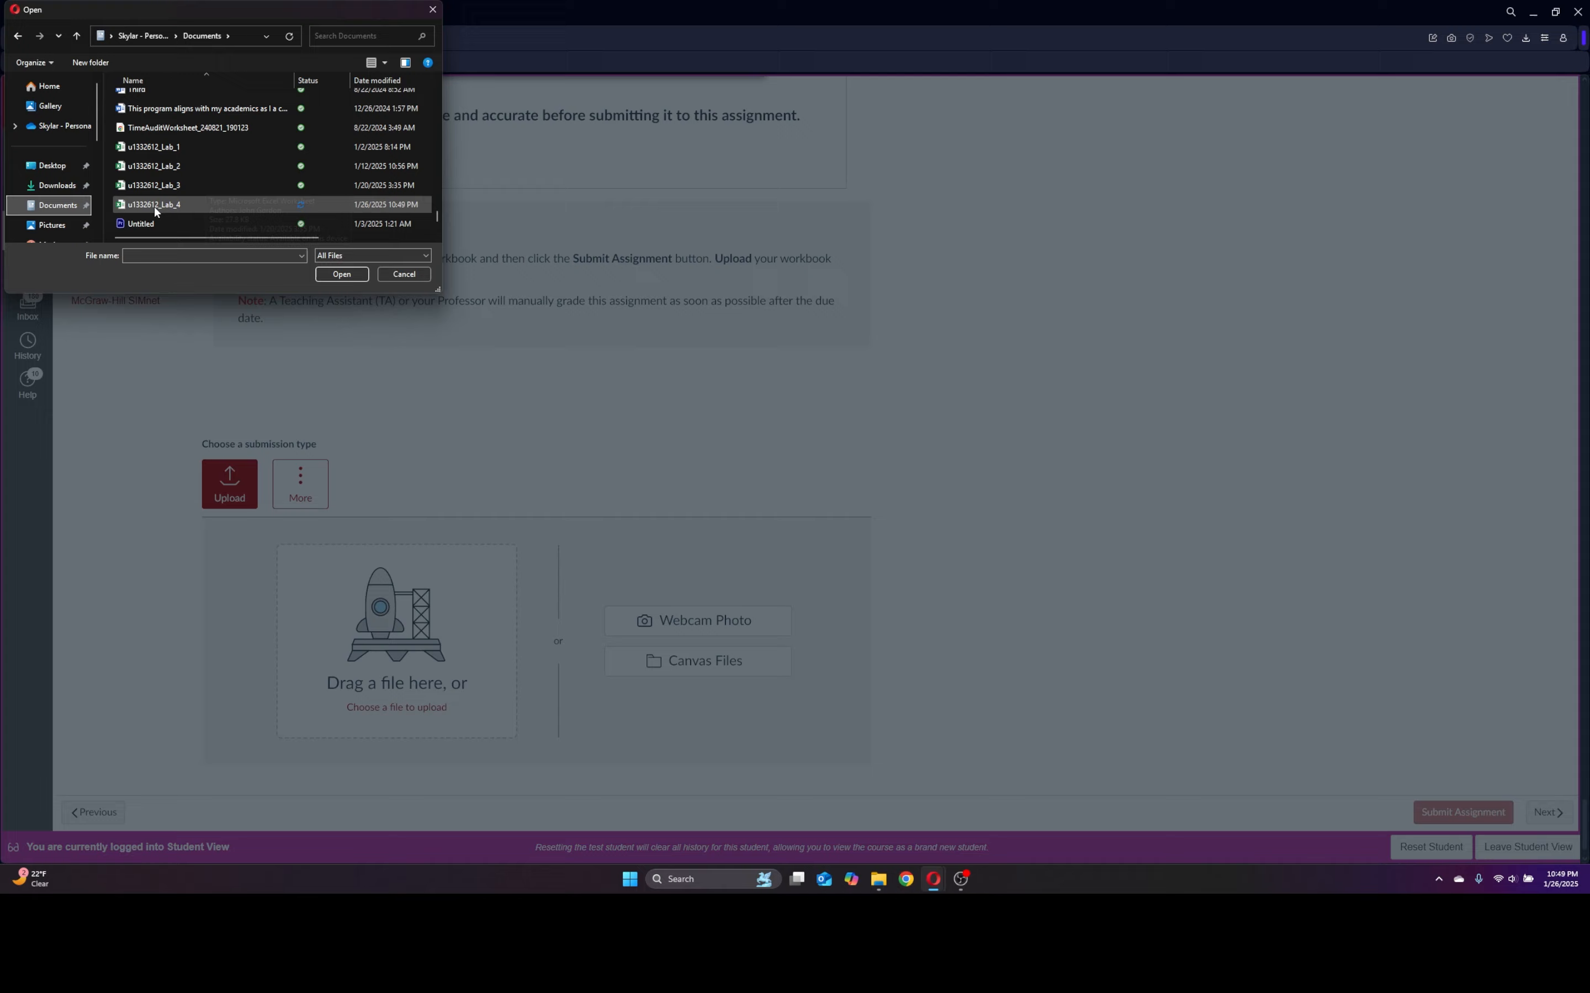
{"action": "left_click", "coordinate": [154, 204]}
{"action": "left_click", "coordinate": [331, 272]}
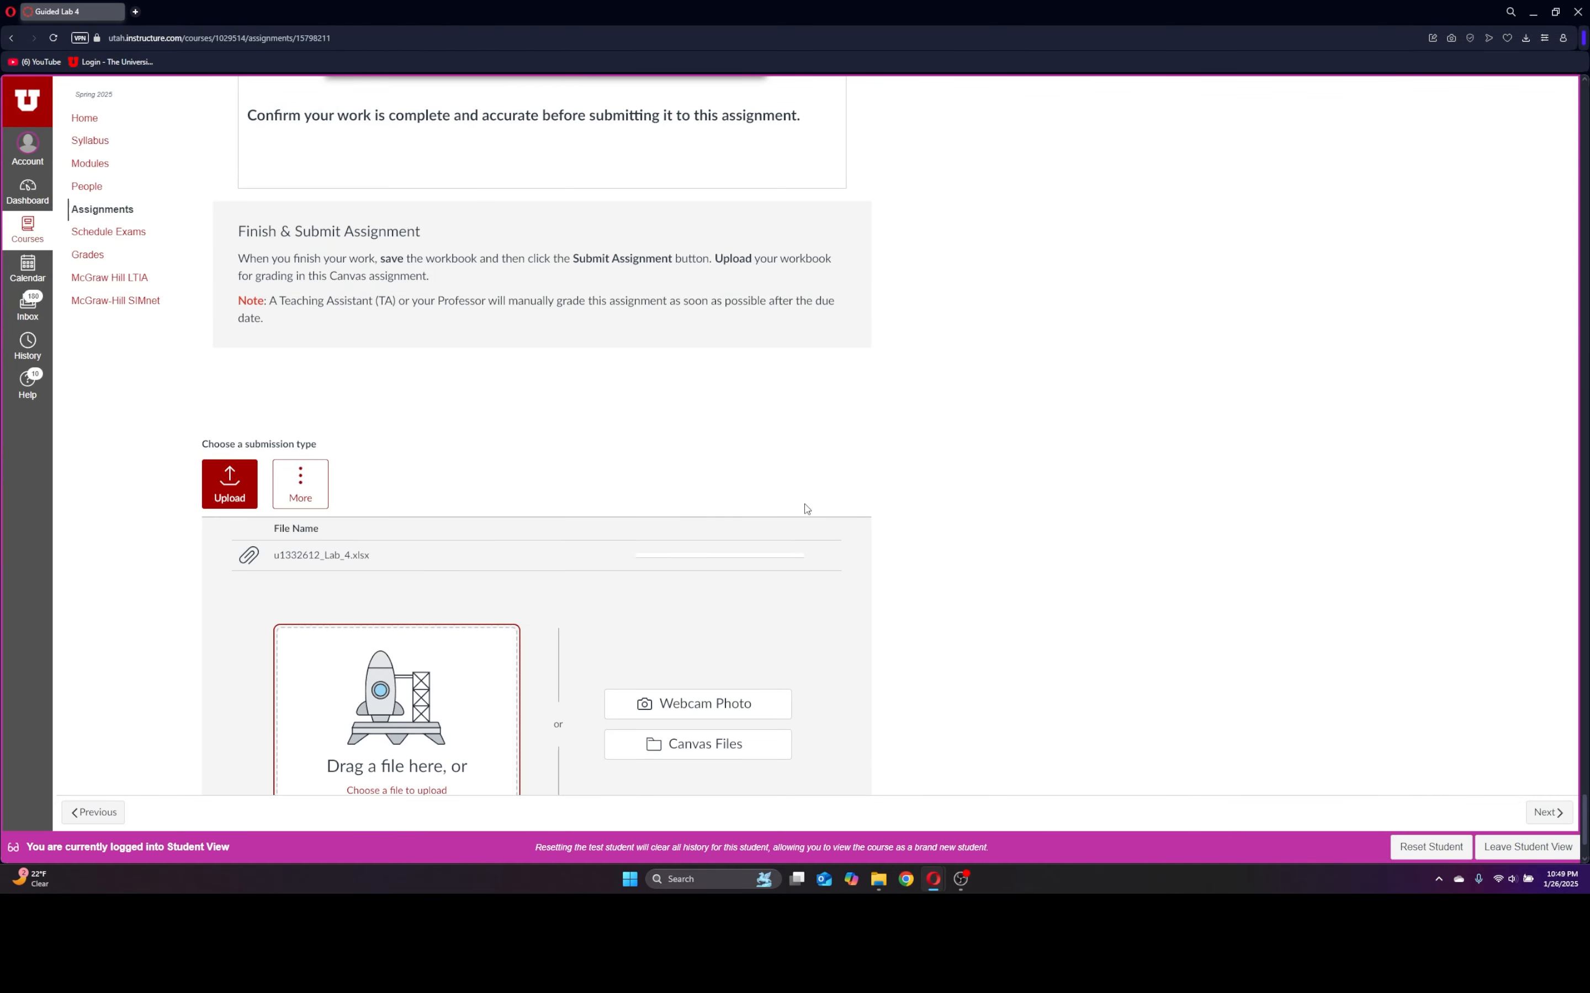
{"action": "scroll", "coordinate": [964, 544], "scroll_direction": "down", "scroll_amount": 2}
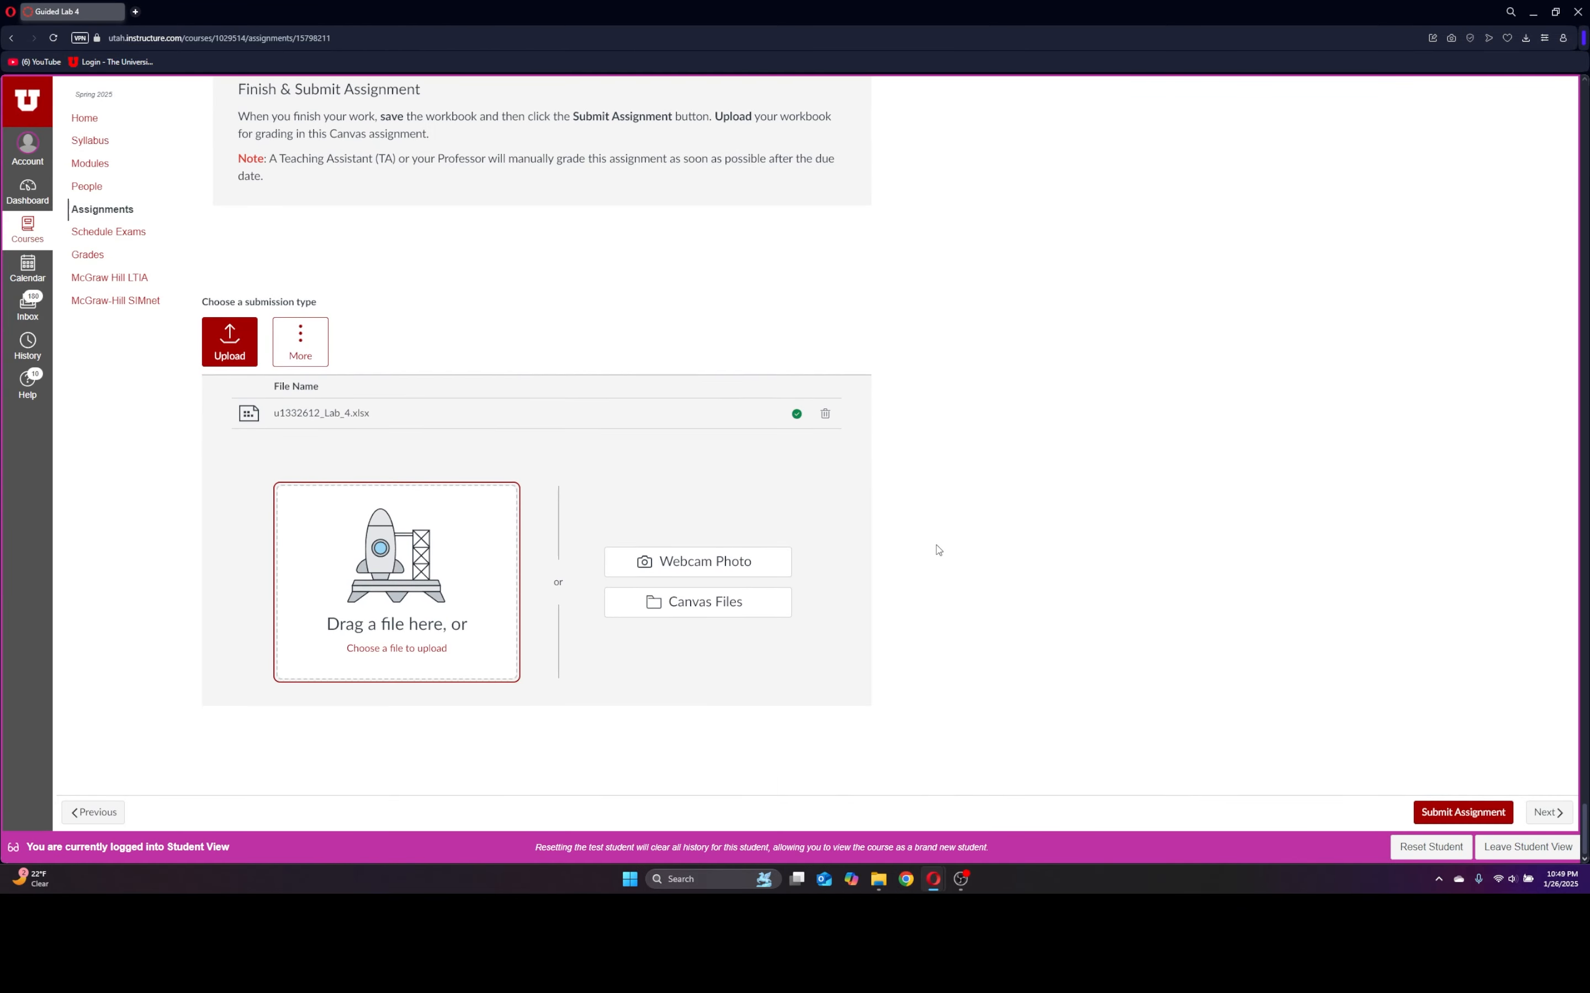
{"action": "left_click", "coordinate": [1463, 811]}
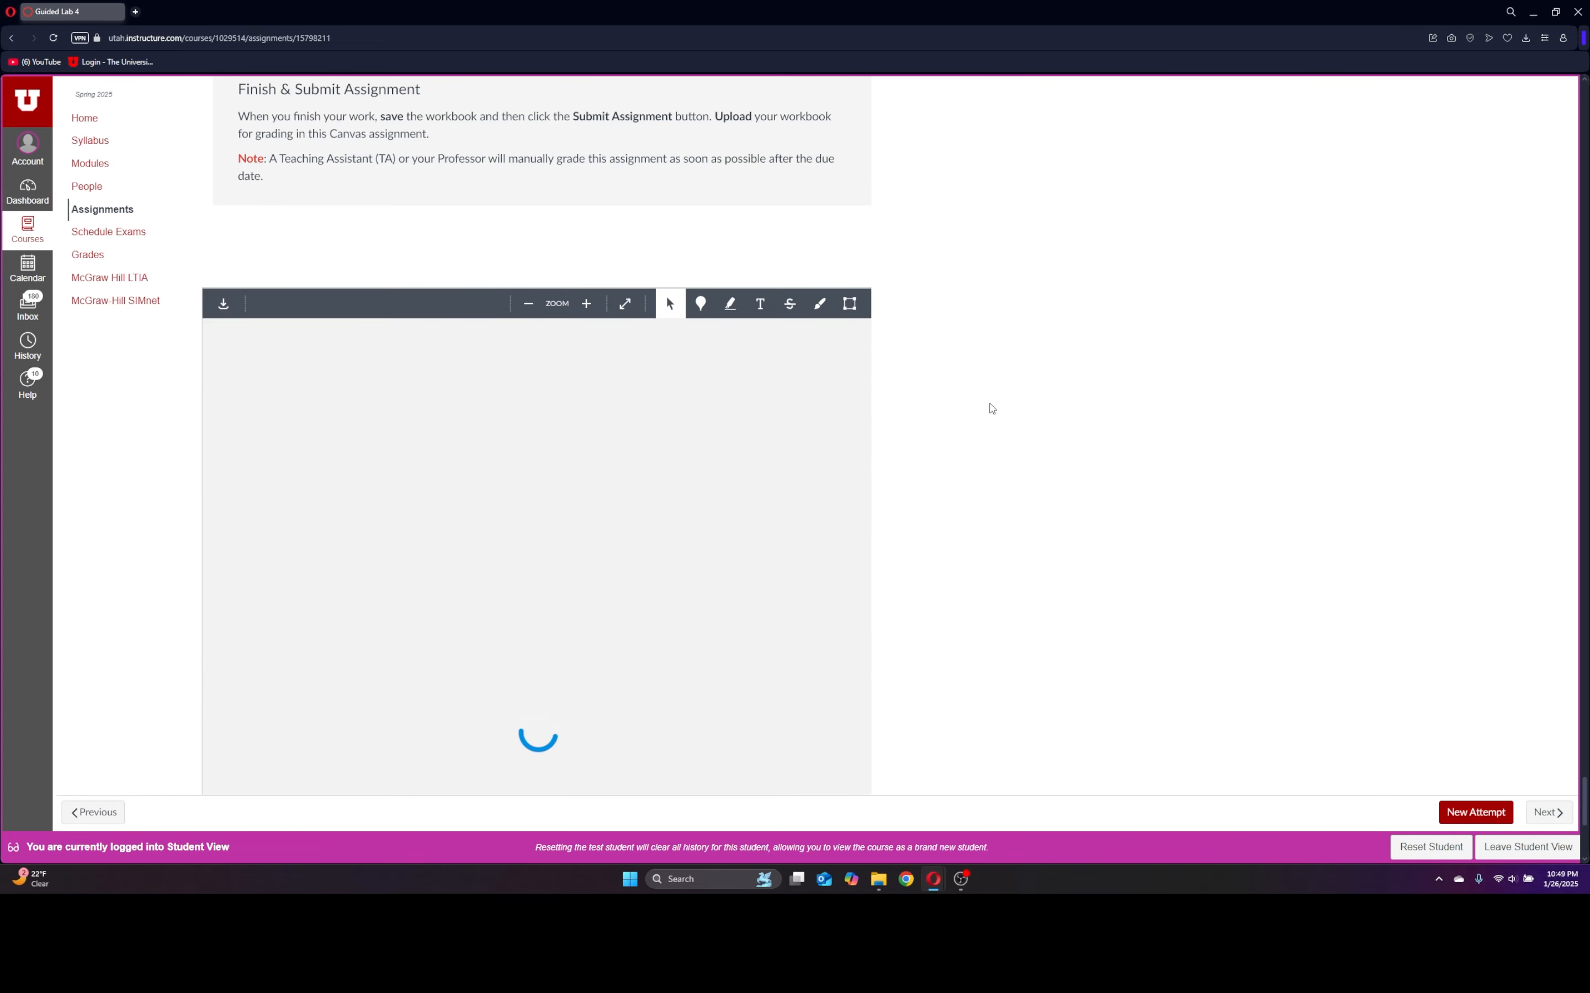
- Review the submitted workbook's preview through the Statistics page and check the submission status at the beginning of the assignment page
{"action": "scroll", "coordinate": [666, 594], "scroll_direction": "down", "scroll_amount": 10}
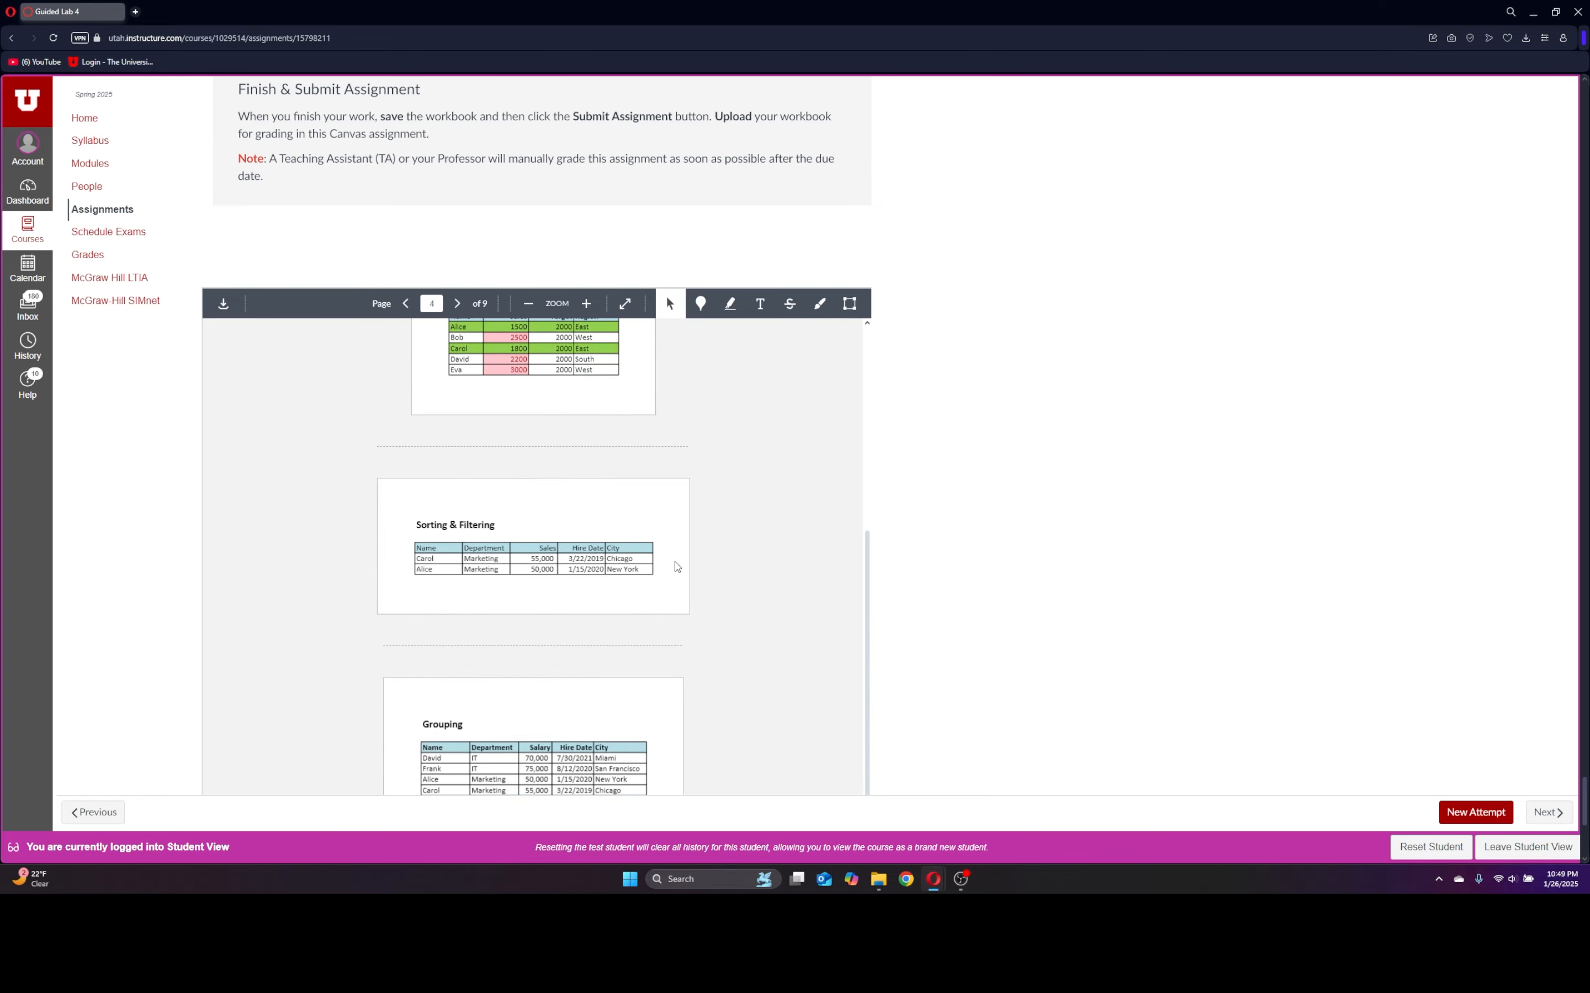
{"action": "scroll", "coordinate": [655, 614], "scroll_direction": "down", "scroll_amount": 5}
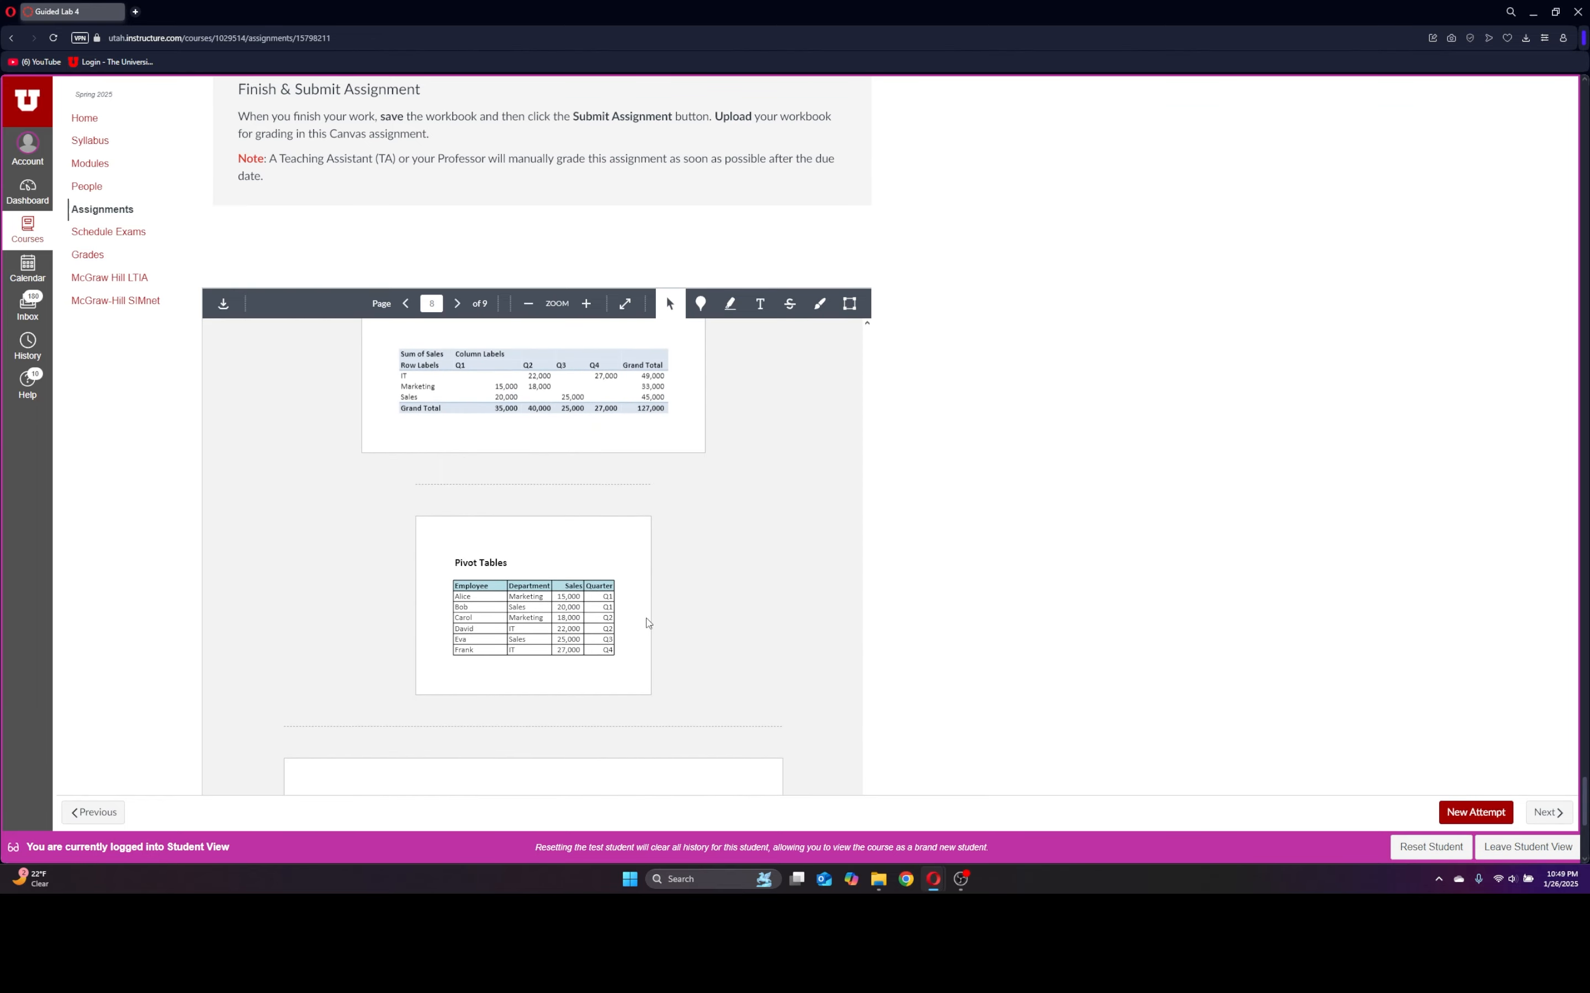
{"action": "left_click_drag", "start_coordinate": [662, 617], "coordinate": [671, 515]}
{"action": "left_click", "coordinate": [767, 610]}
{"action": "scroll", "coordinate": [985, 631], "scroll_direction": "down", "scroll_amount": 6}
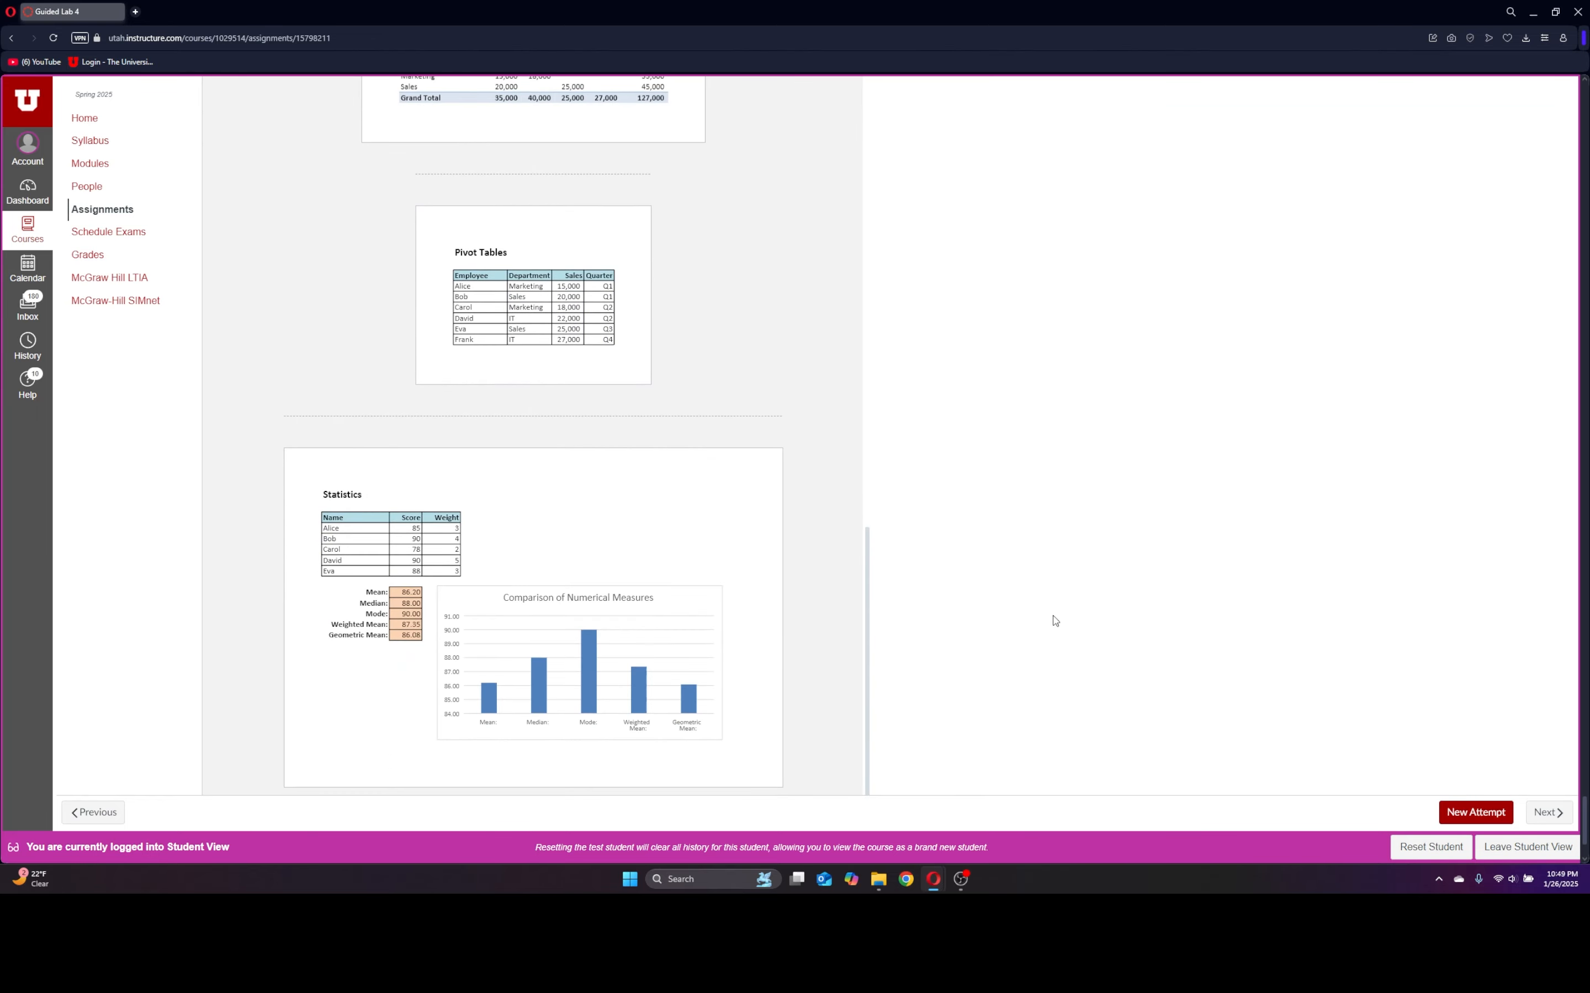
{"action": "scroll", "coordinate": [680, 562], "scroll_direction": "up", "scroll_amount": 20}
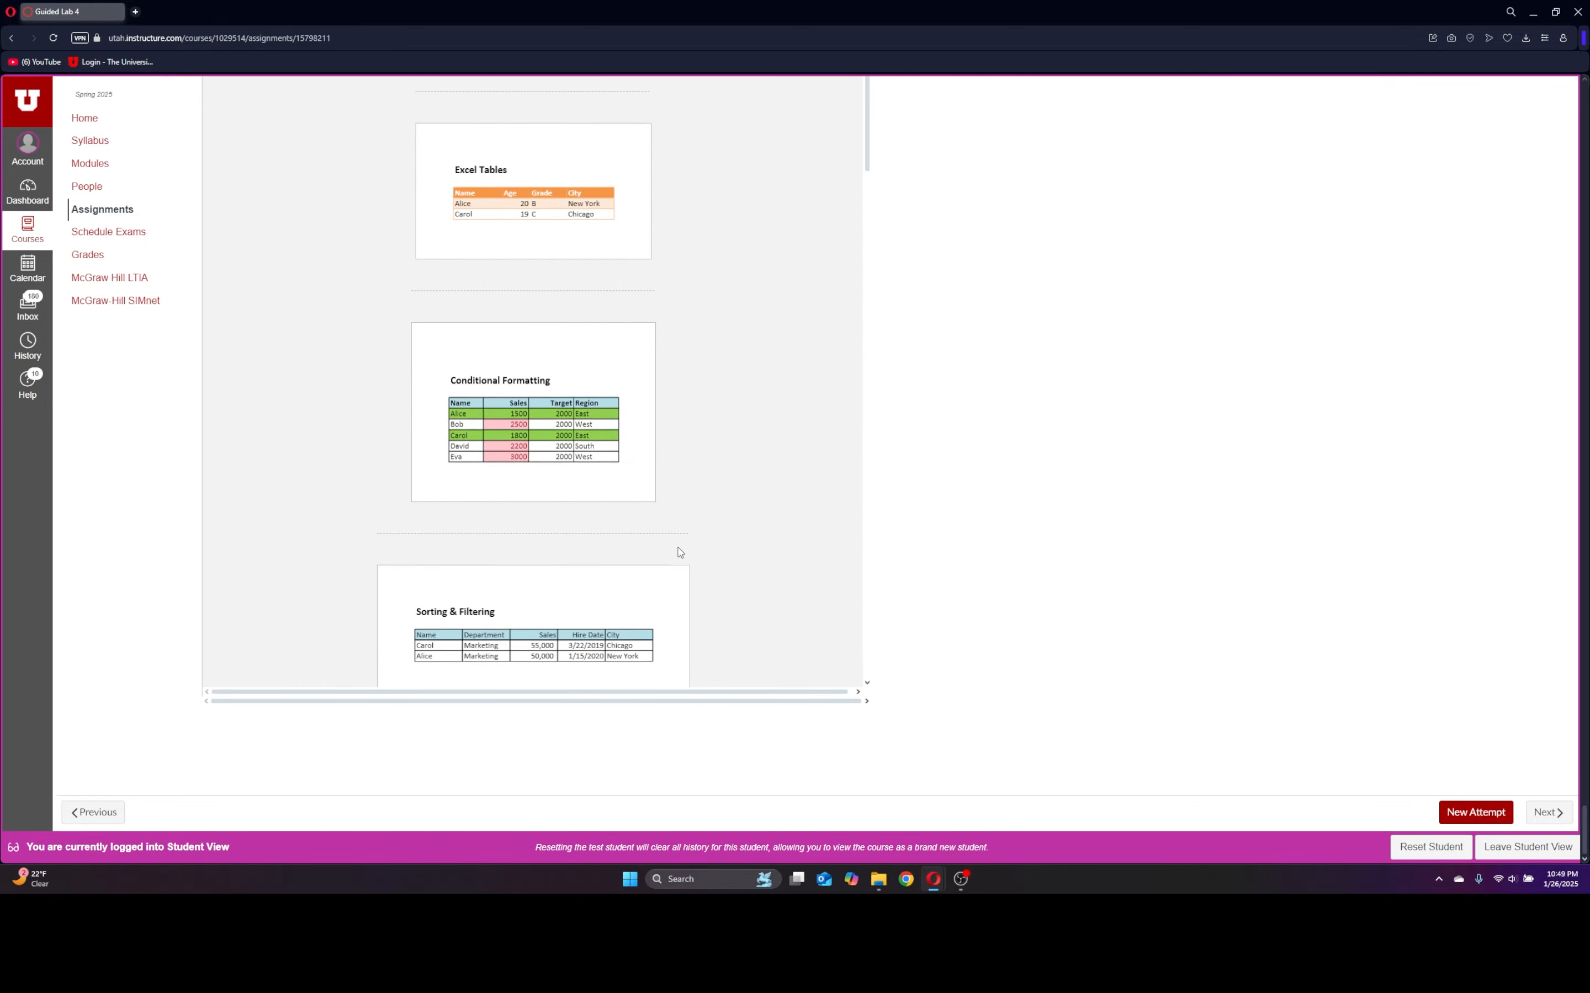
{"action": "scroll", "coordinate": [1050, 472], "scroll_direction": "up", "scroll_amount": 15}
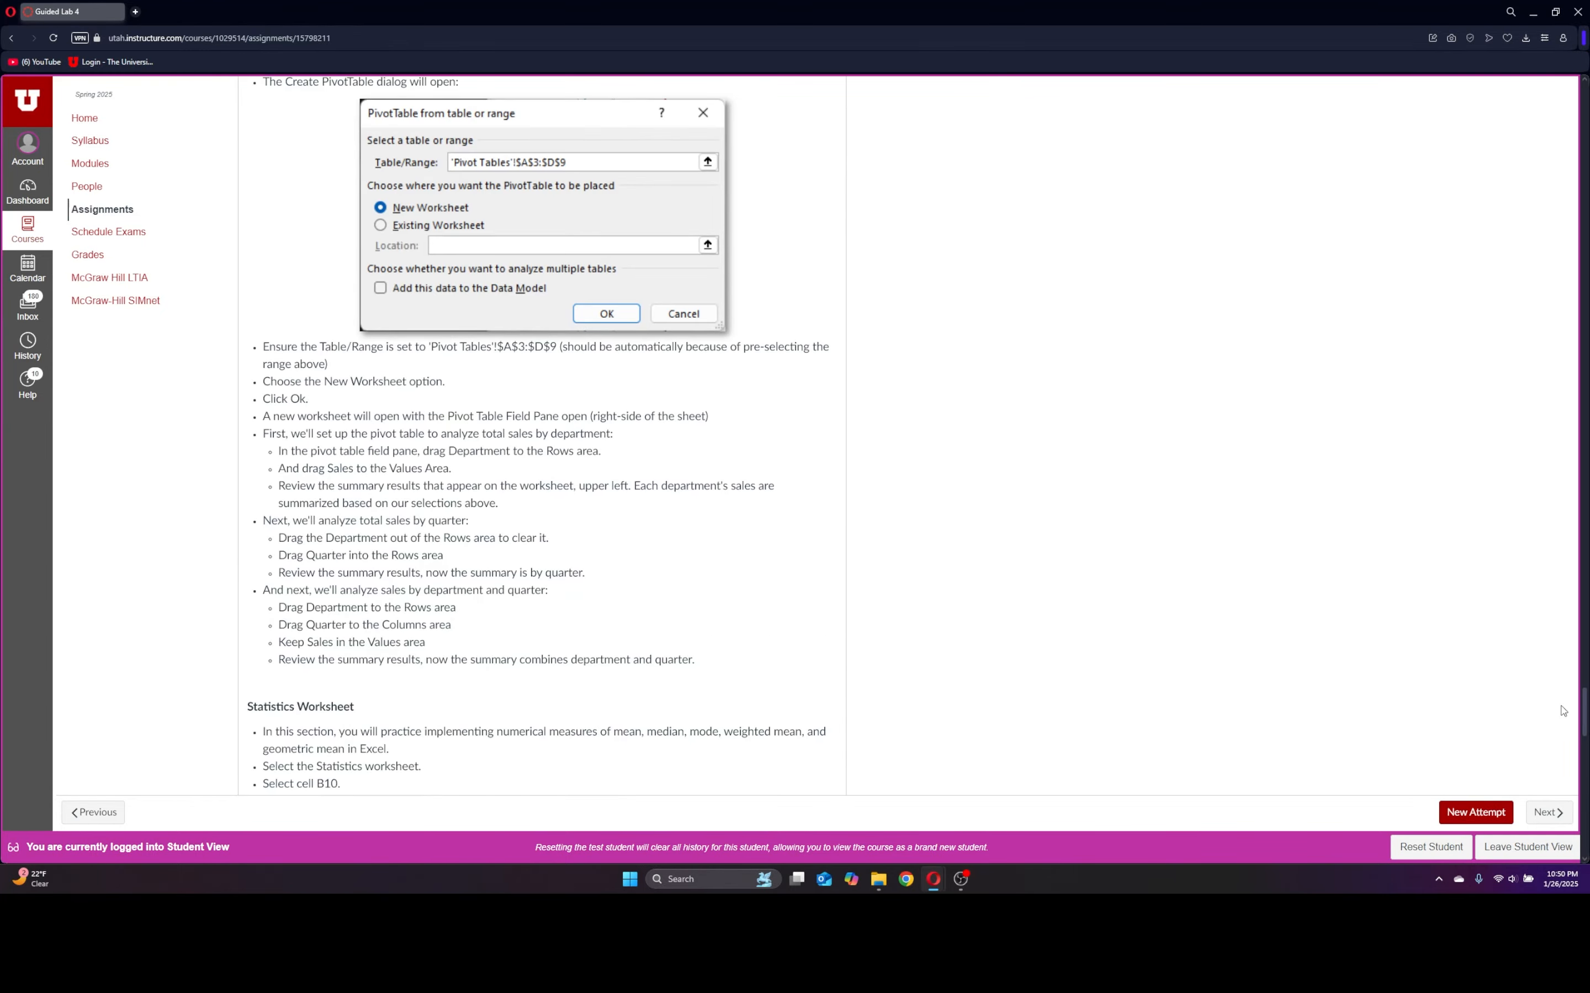
{"action": "left_click_drag", "start_coordinate": [1584, 720], "coordinate": [1584, 108]}
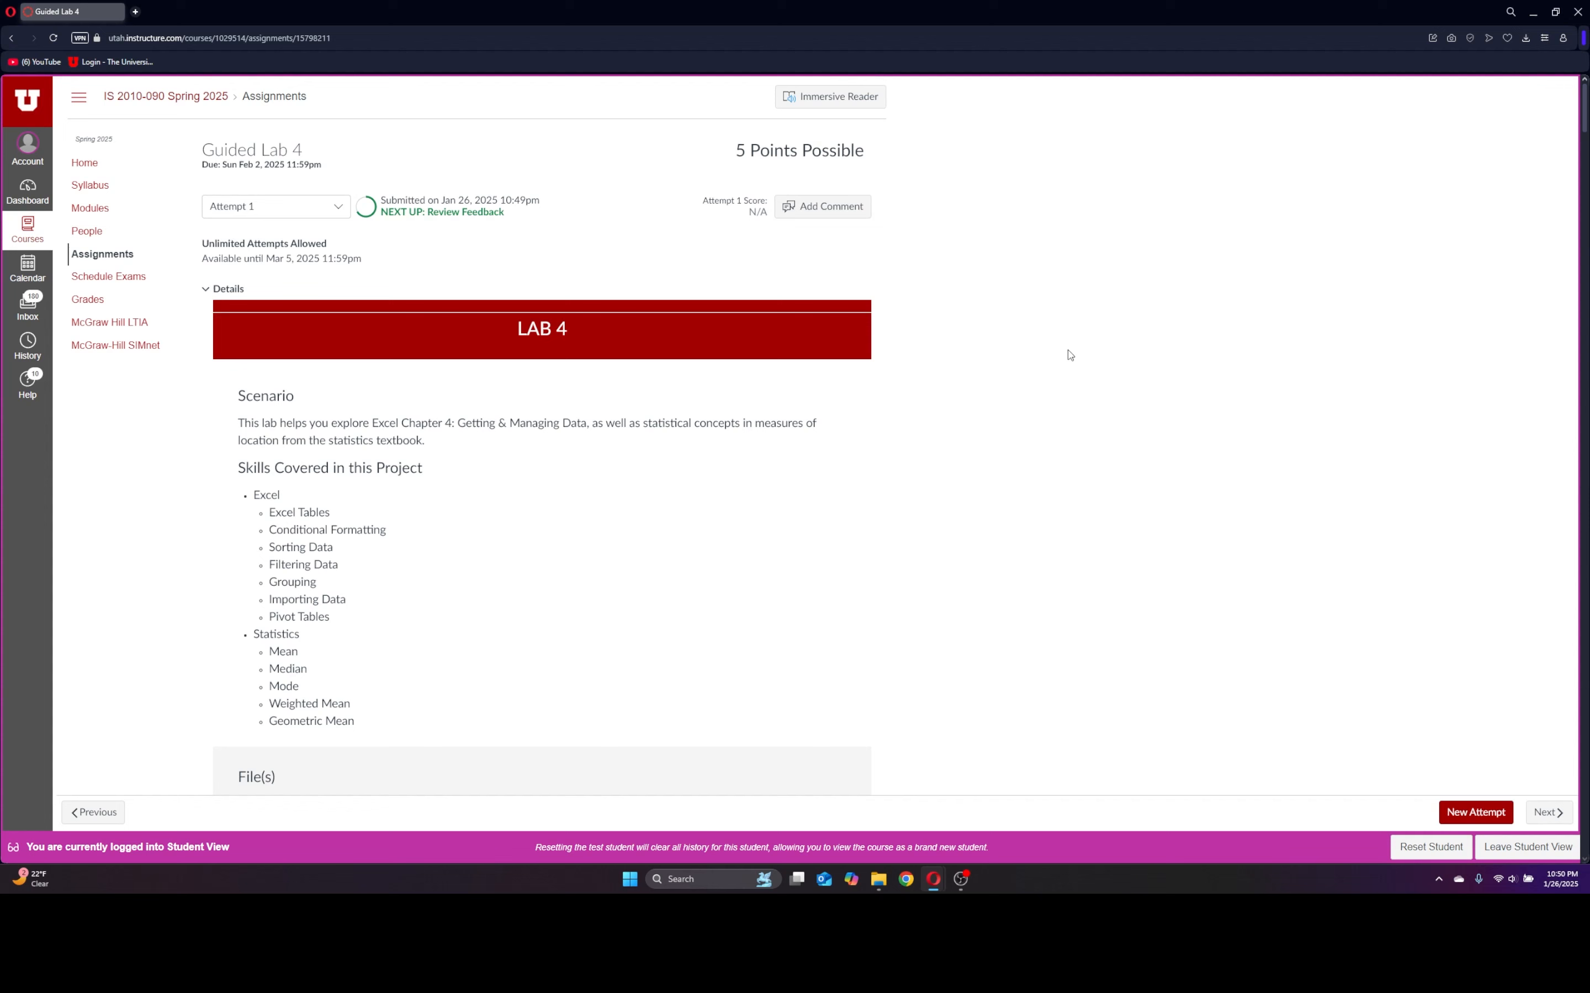